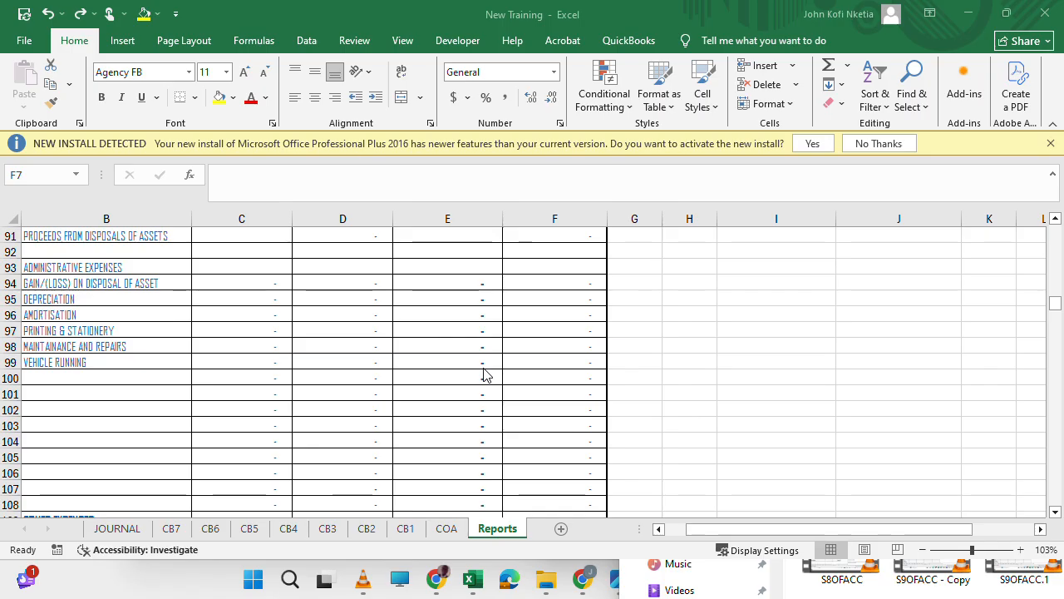
Calculate the Current Lapse date in I5 as one day before the current period's start date, using =CFRM-1.
scroll(487, 374, "left", 4)
scroll(487, 374, "up", 20)
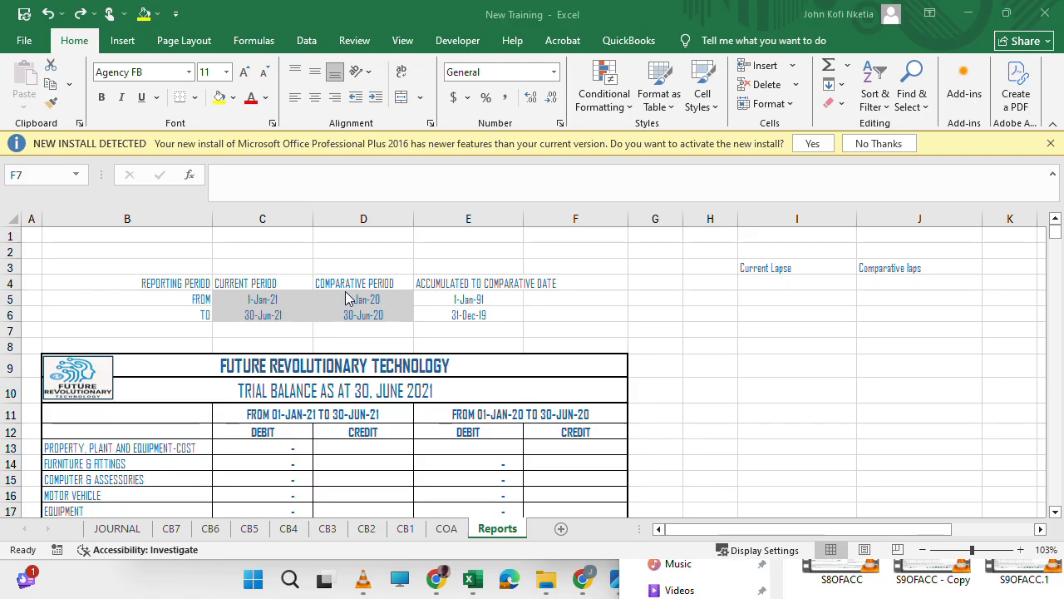
left_click(373, 368)
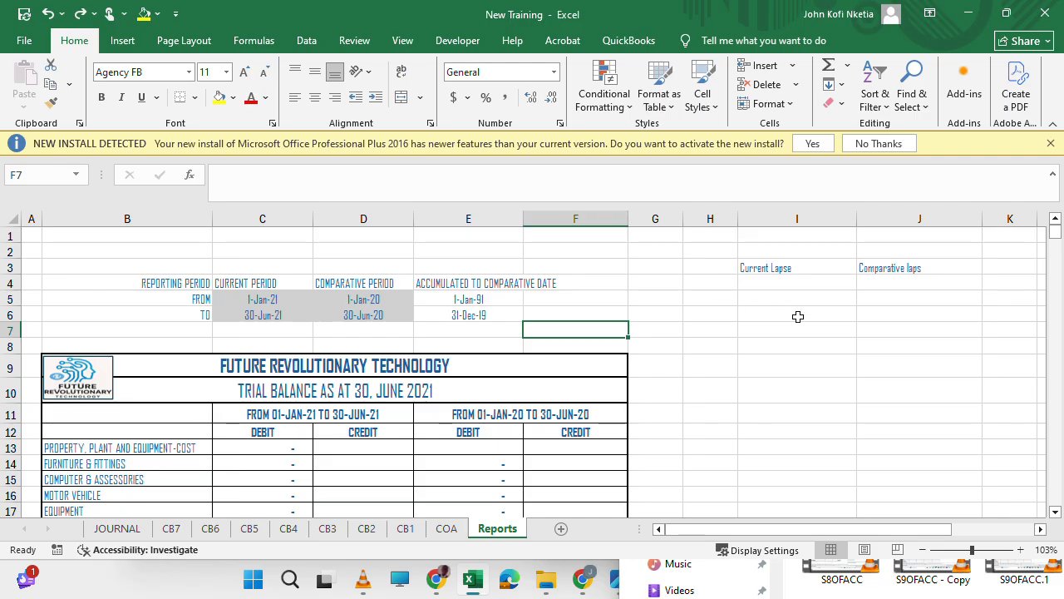
left_click(784, 283)
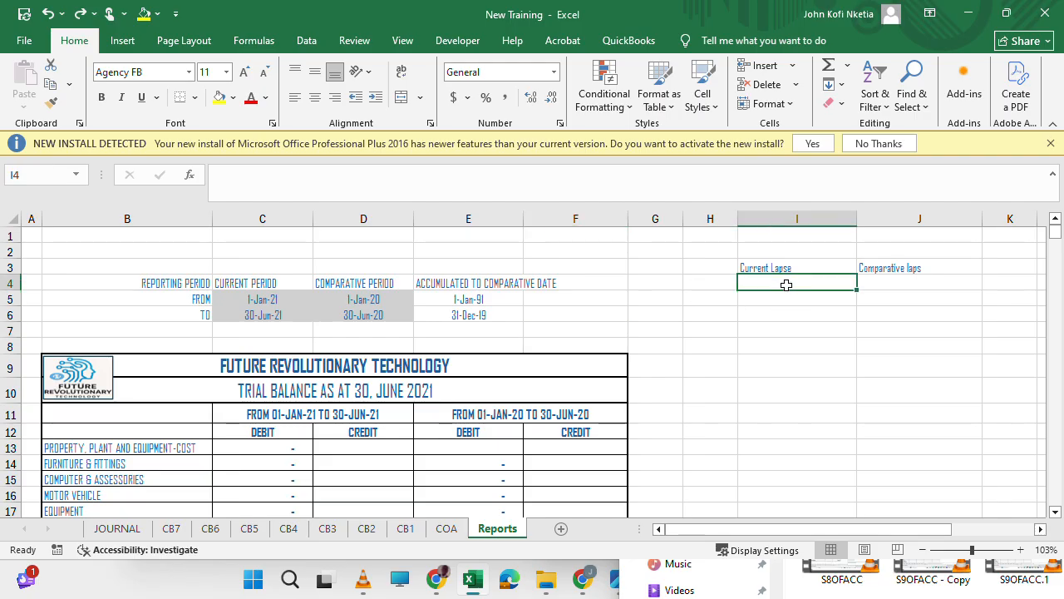
left_click(775, 298)
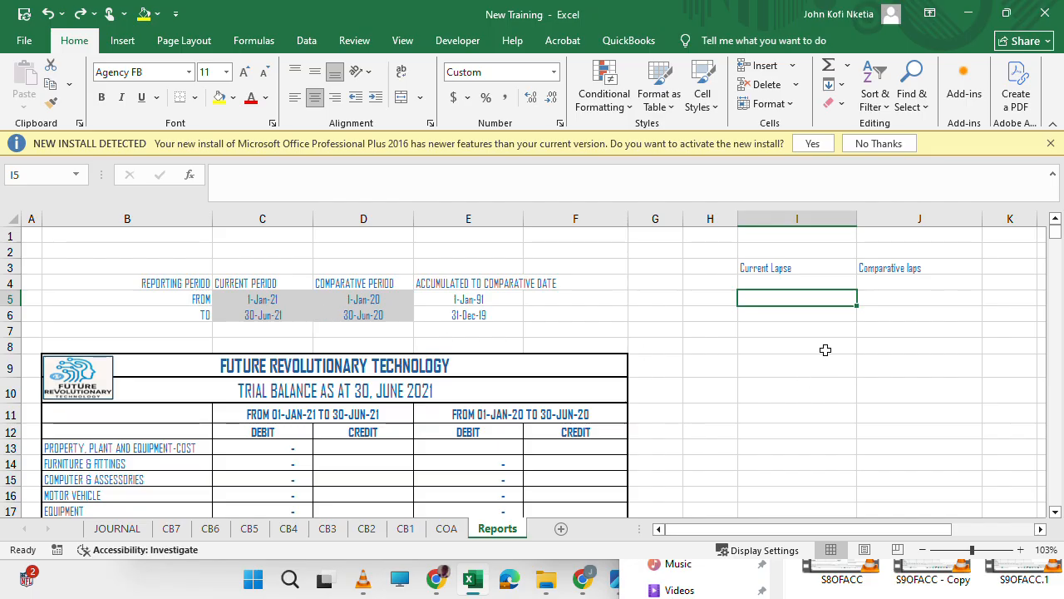
left_click(377, 302)
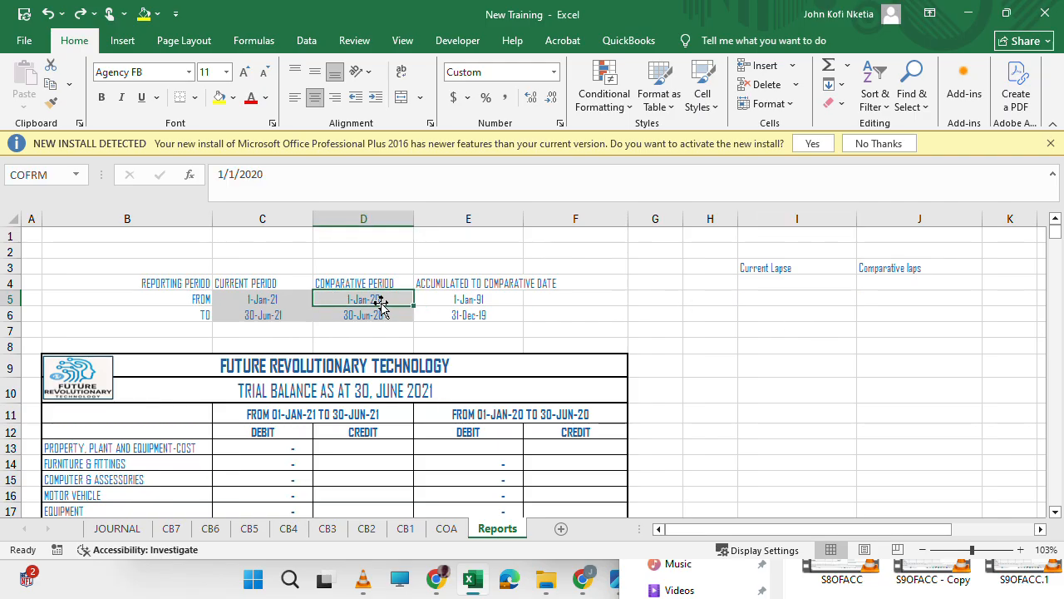
left_click(463, 298)
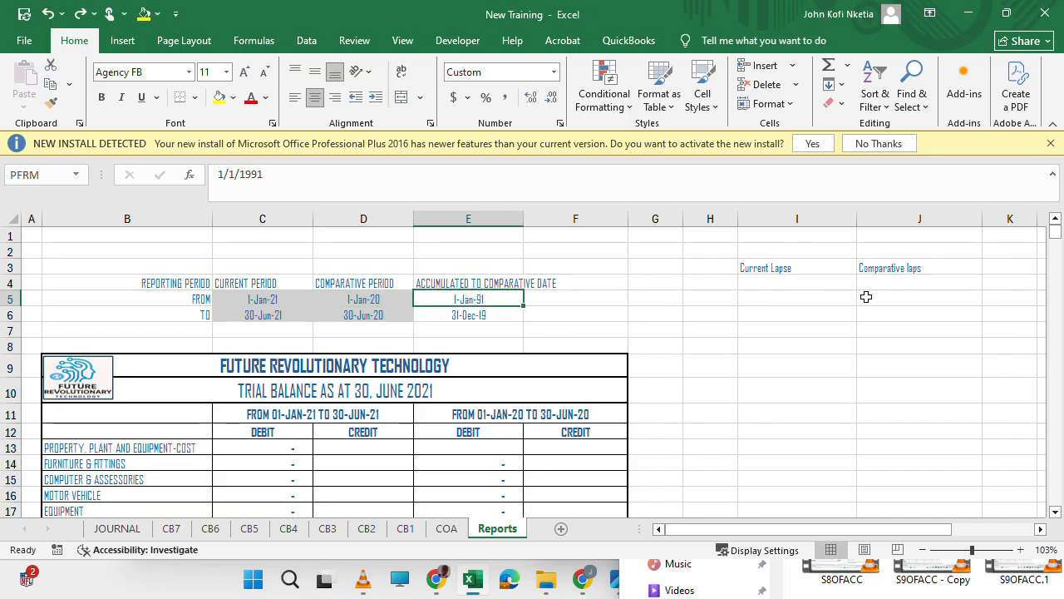
left_click(803, 304)
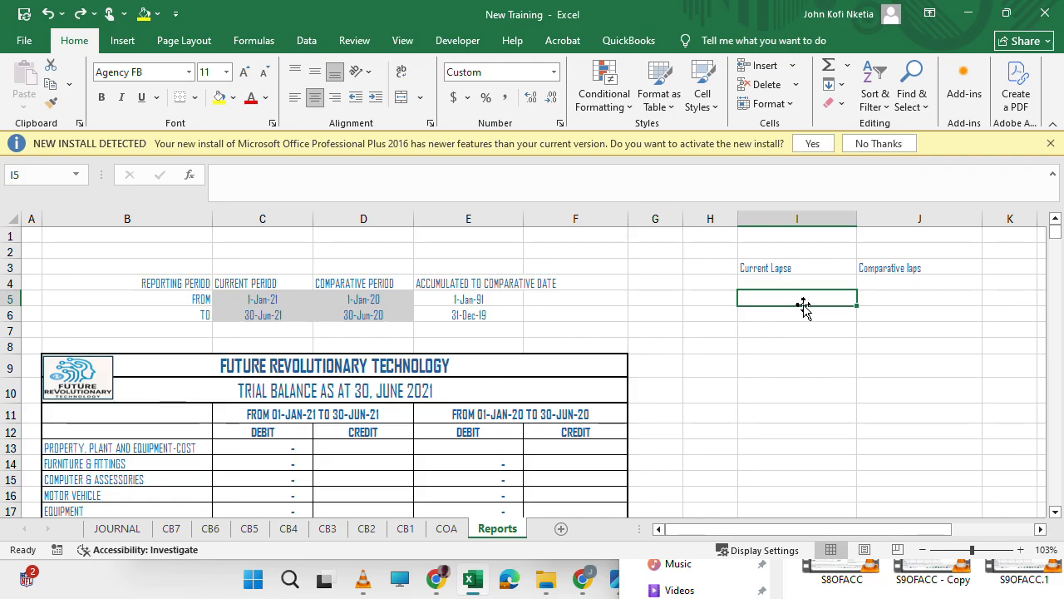
type("=")
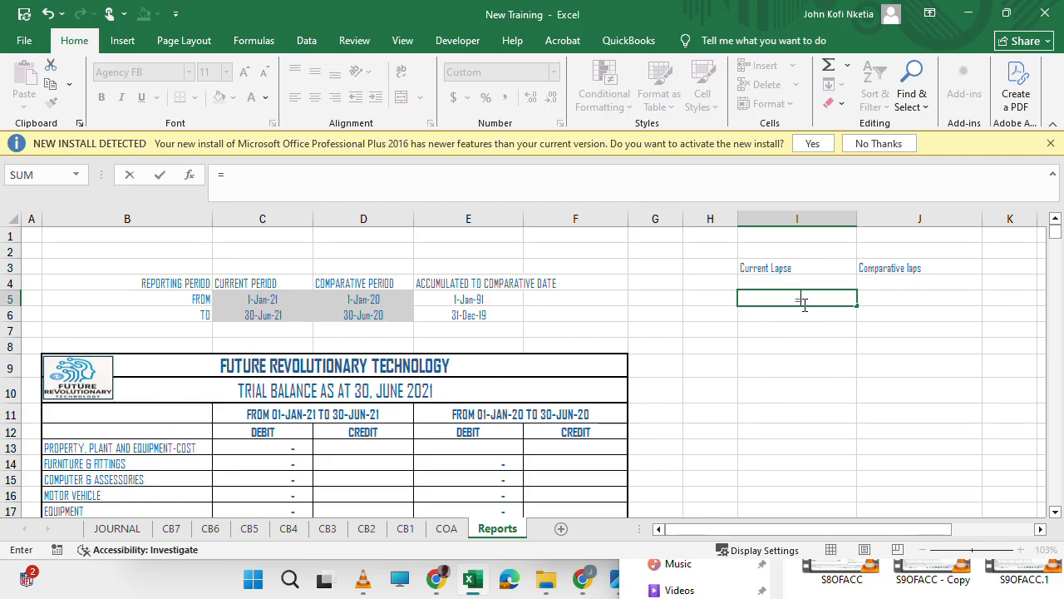
left_click(270, 304)
type("-1")
key("ctrl+Return")
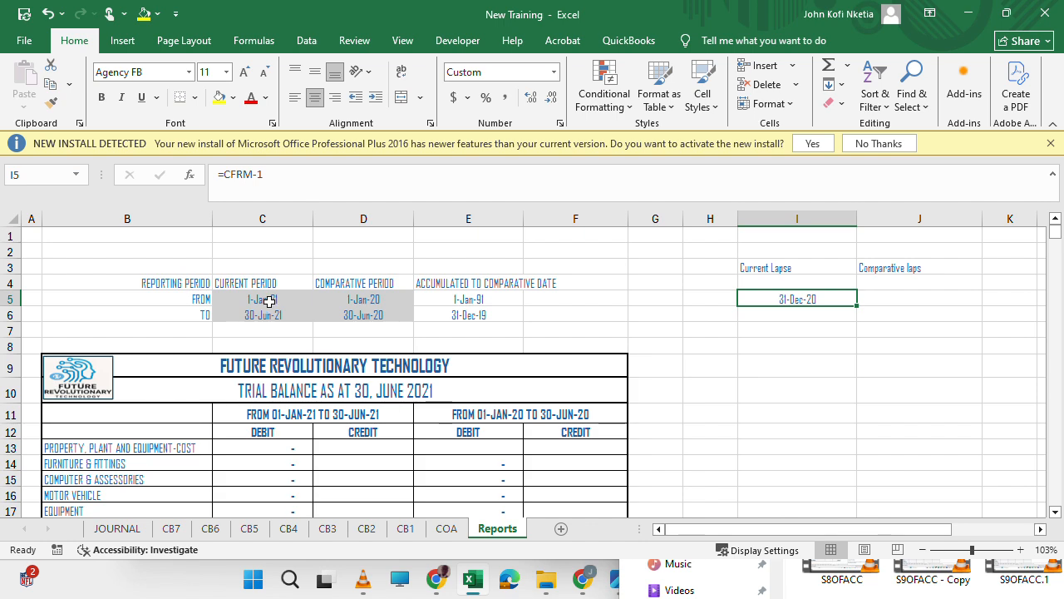
Name the Current Lapse date cell I5 CLTO.
left_click(50, 176)
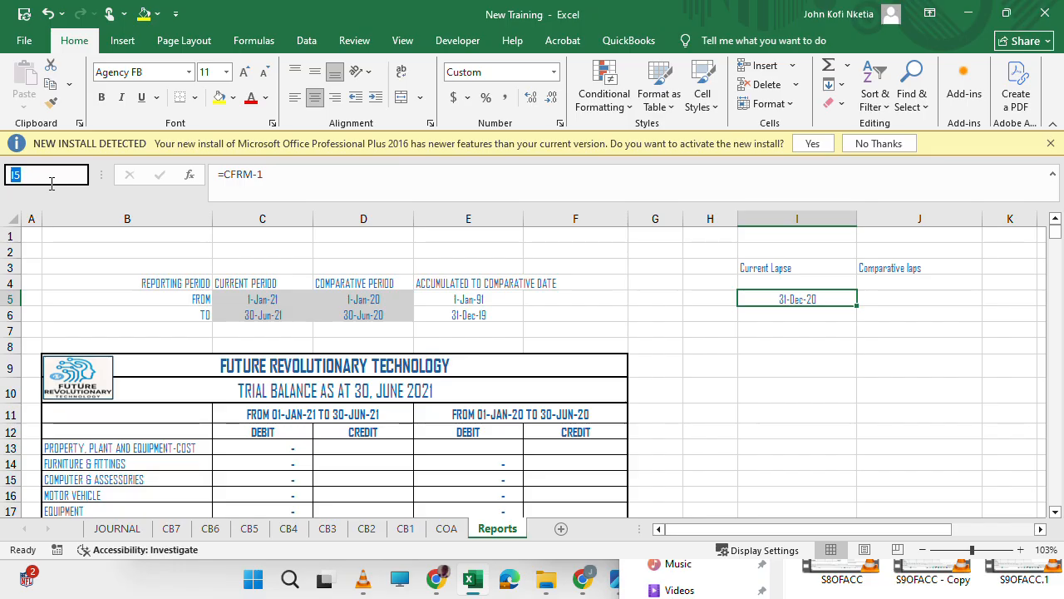
type("c")
key("Return")
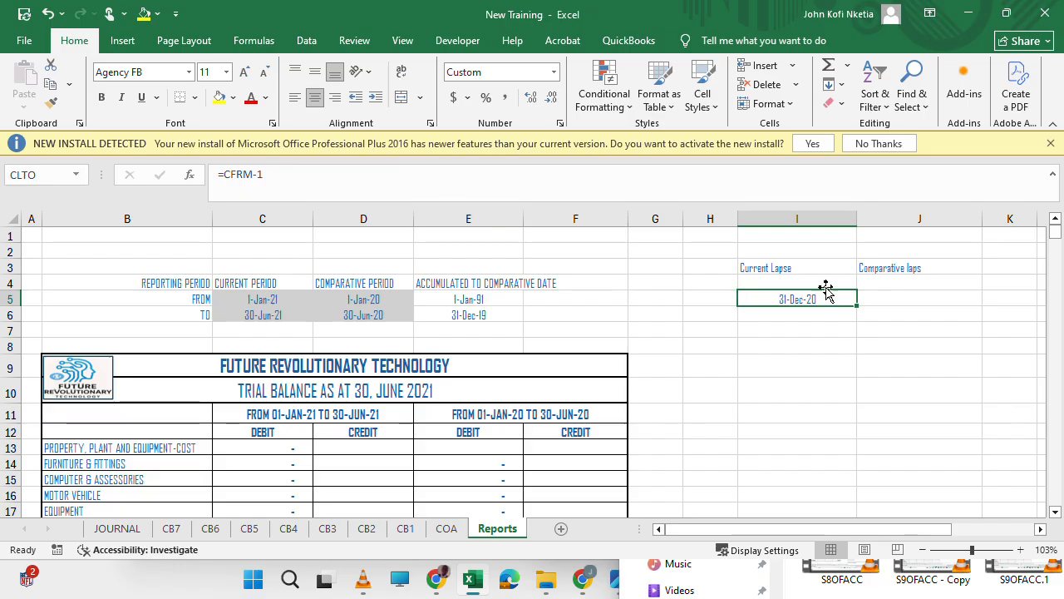
Copy the 30-JUN-2020 column of the Statement of Financial Performance, E170:E193, to I170 and J170.
scroll(789, 342, "down", 20)
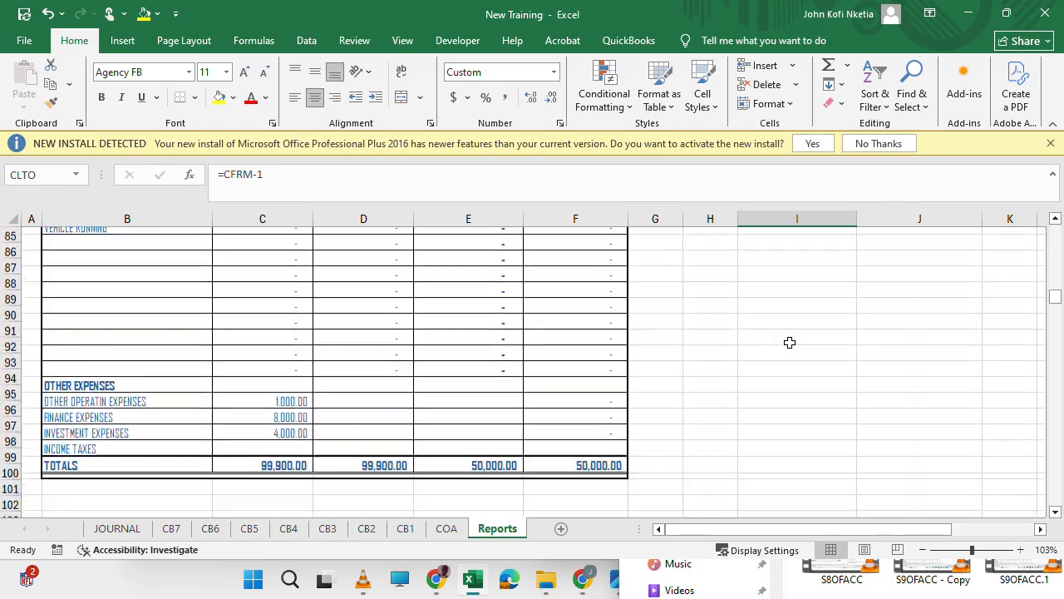
scroll(790, 343, "down", 20)
scroll(790, 343, "up", 5)
scroll(790, 342, "up", 1)
scroll(790, 343, "down", 4)
scroll(790, 342, "up", 10)
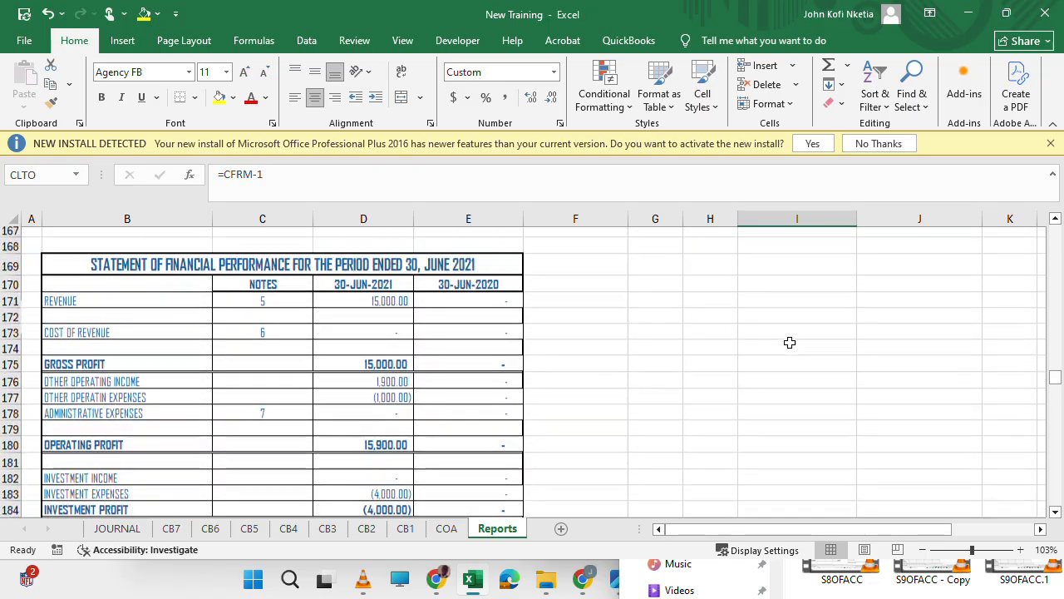
scroll(789, 343, "down", 5)
scroll(788, 340, "up", 2)
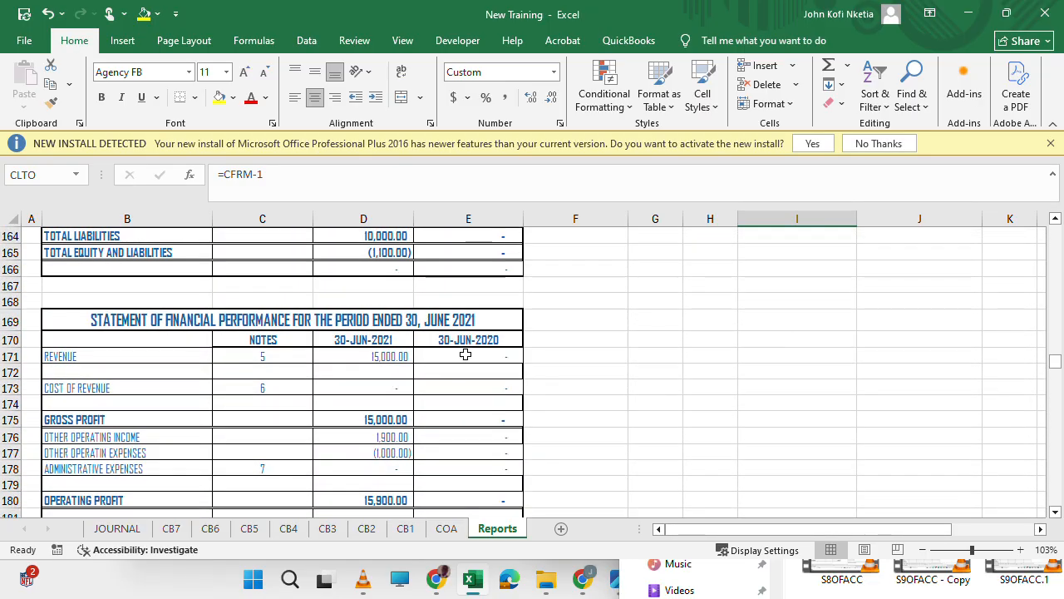
left_click_drag(460, 341, 503, 247)
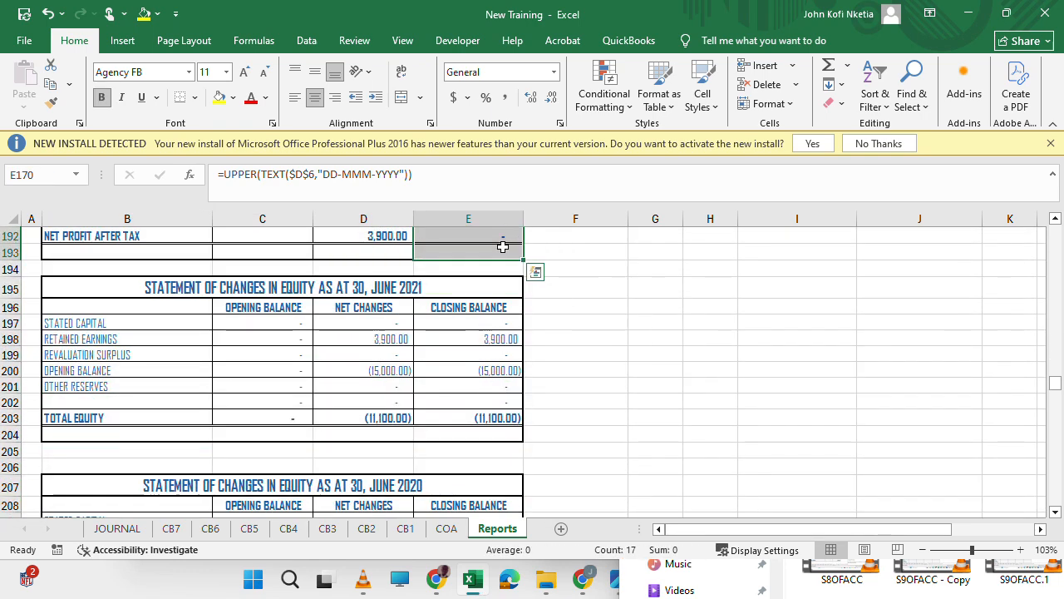
key("ctrl+c")
scroll(744, 302, "up", 9)
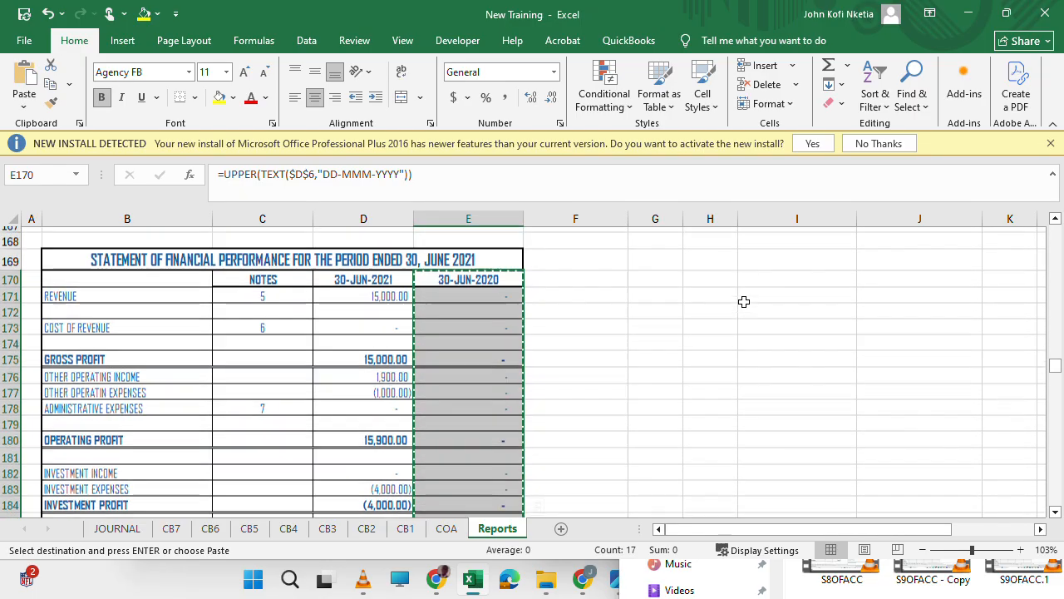
left_click(779, 337)
key("ctrl+v")
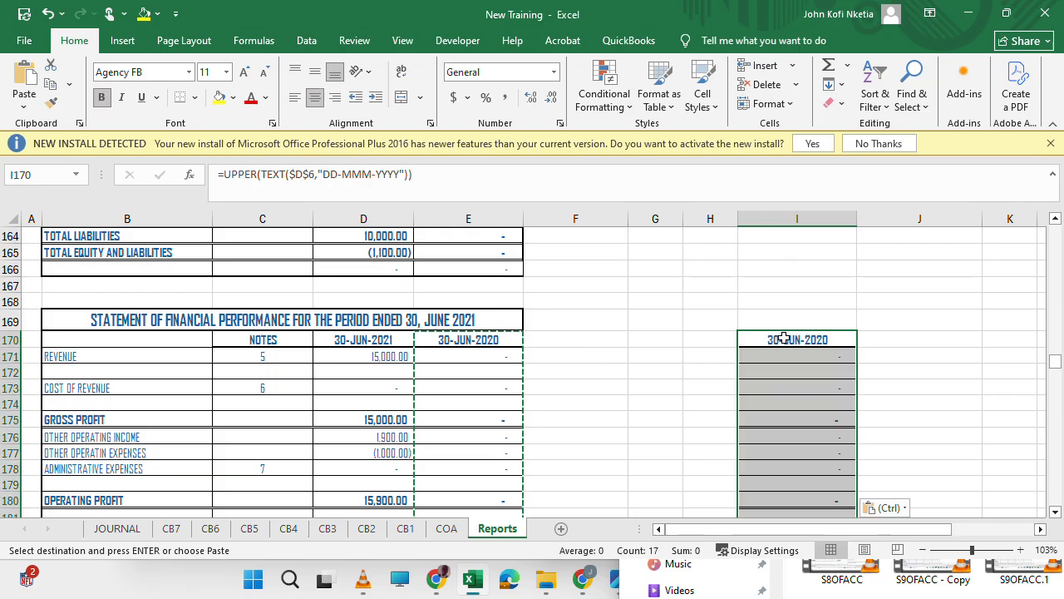
left_click(916, 340)
key("ctrl+v")
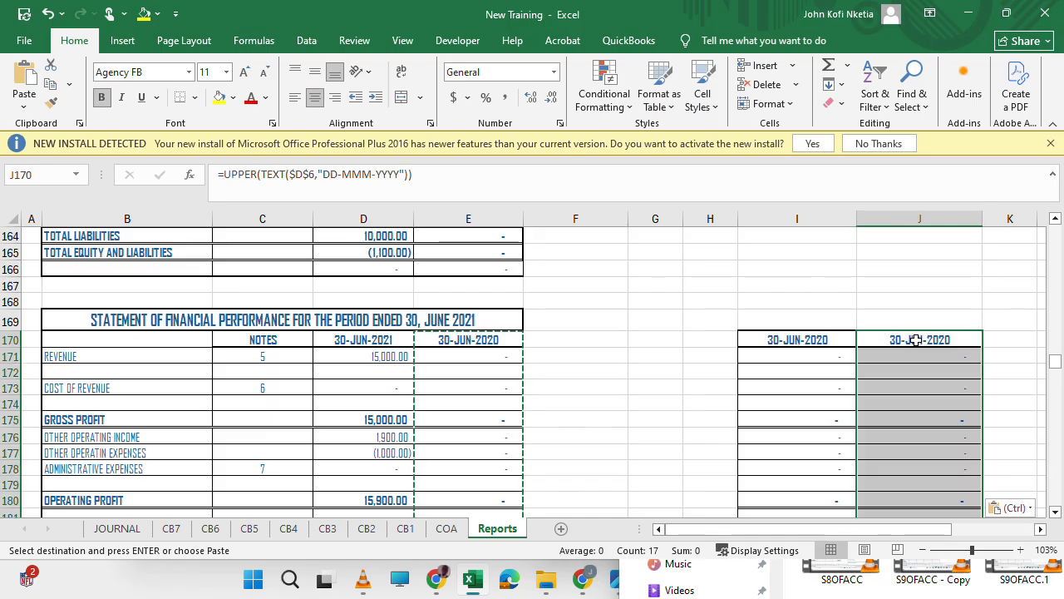
Change the date header formula in I170 to =UPPER(TEXT(CLTO,"DD-MMM-YYYY")).
left_click(810, 337)
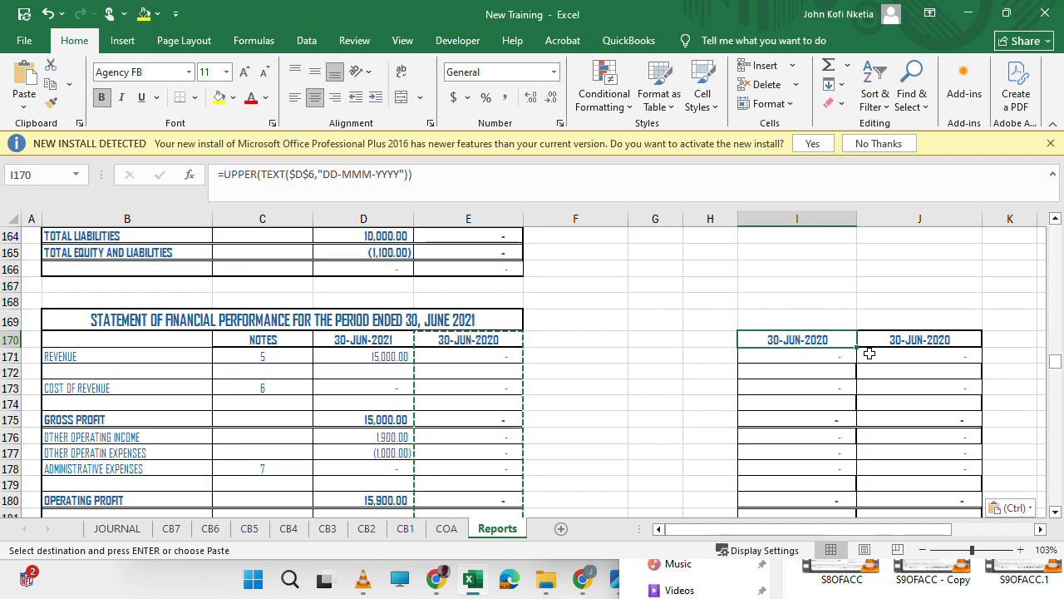
left_click(315, 174)
key("BackSpace")
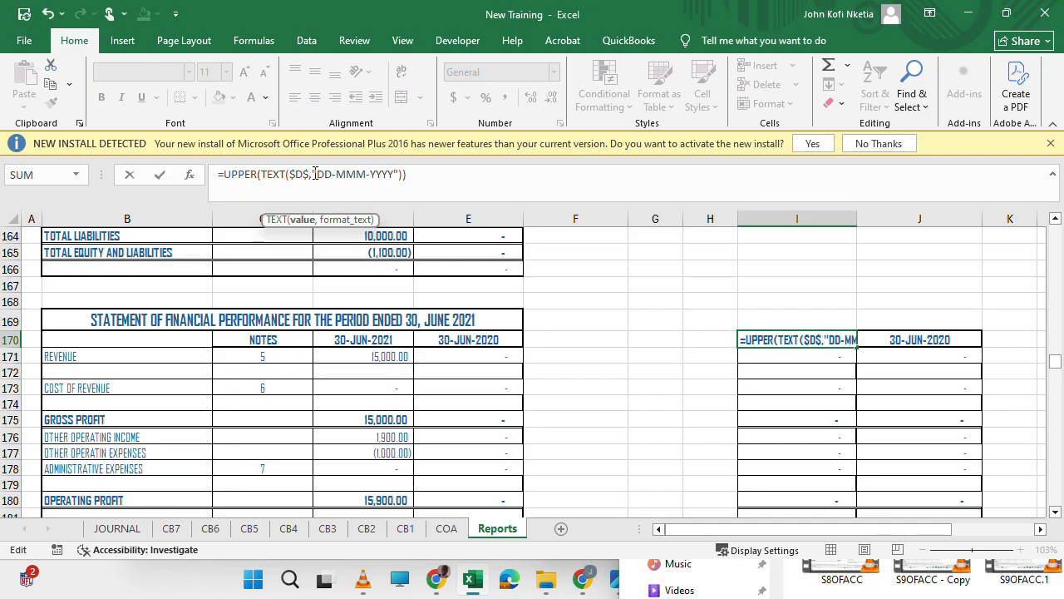
key("BackSpace")
key("BackSpace")
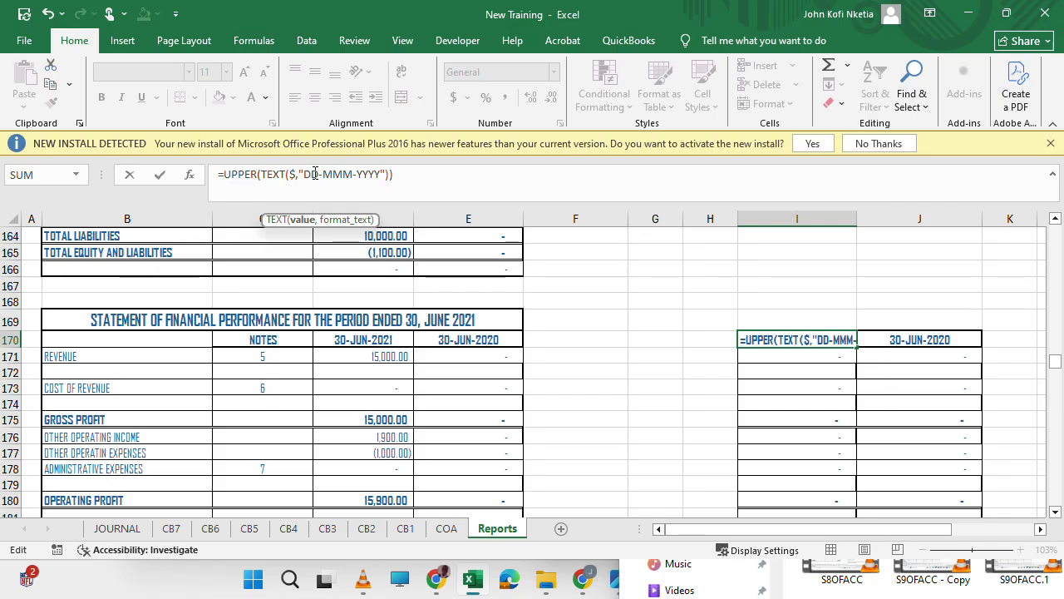
type("CL")
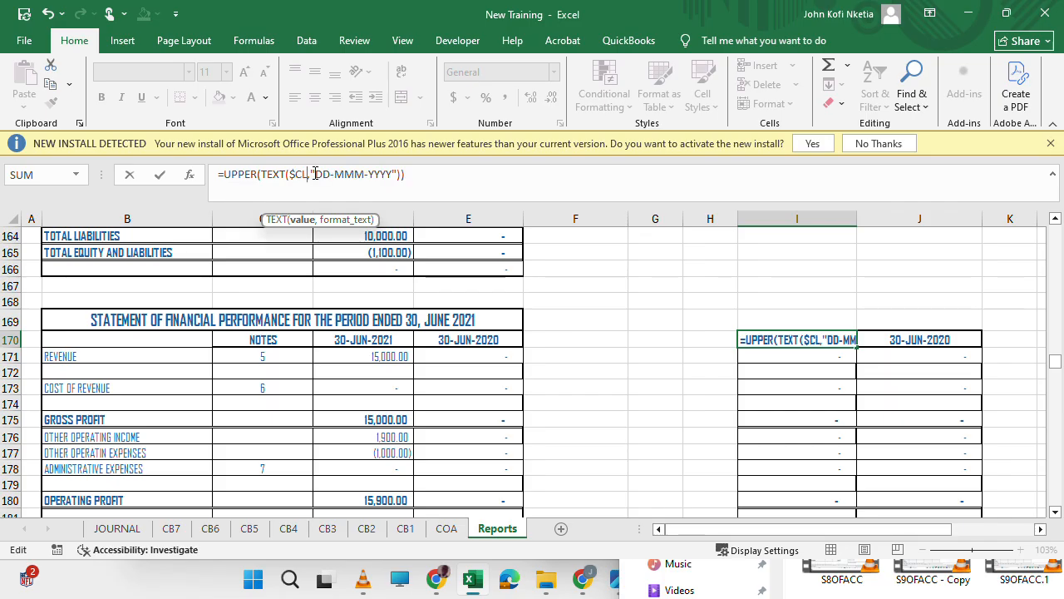
type("70")
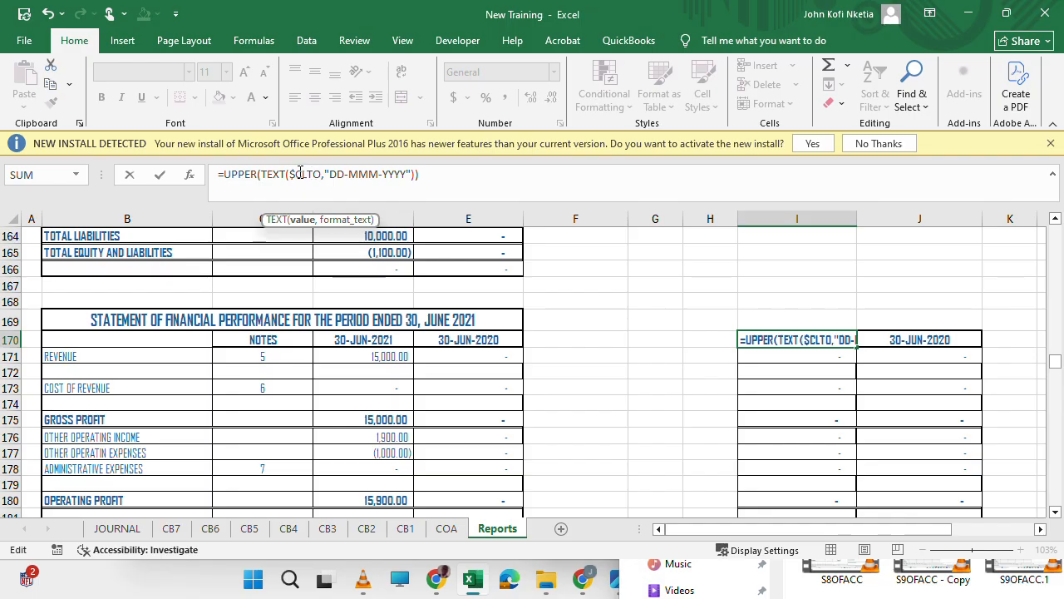
key("BackSpace")
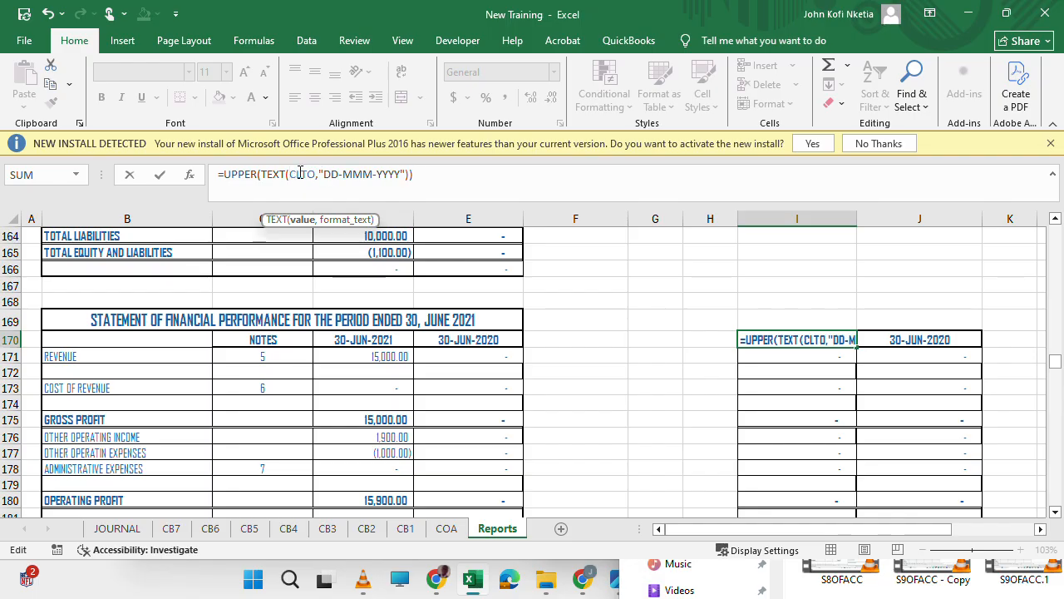
key("Tab")
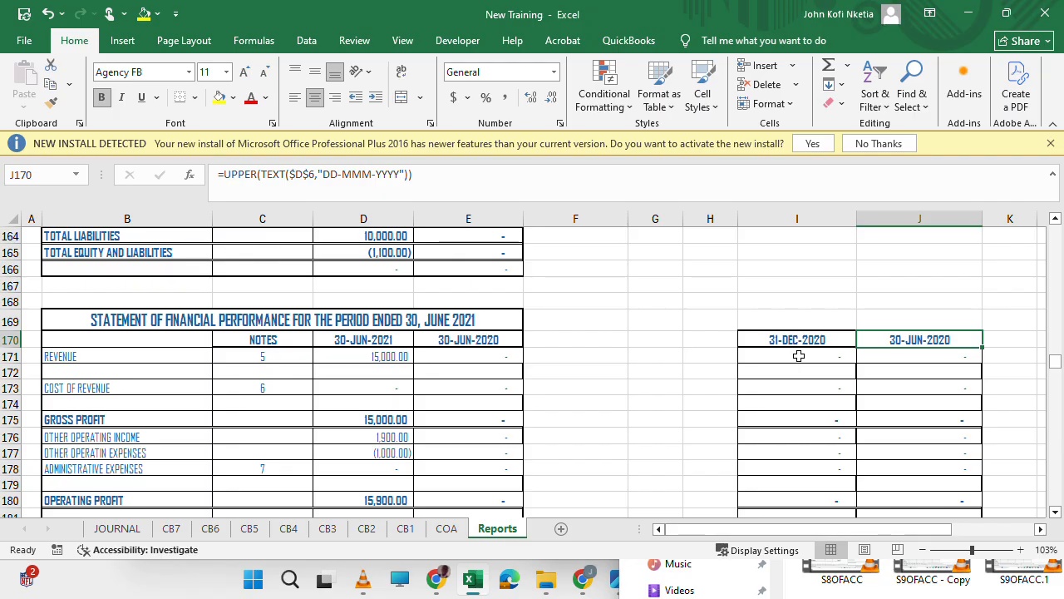
Check the cell name and formula of the accumulated-to-comparative end date in E6.
scroll(695, 312, "up", 9)
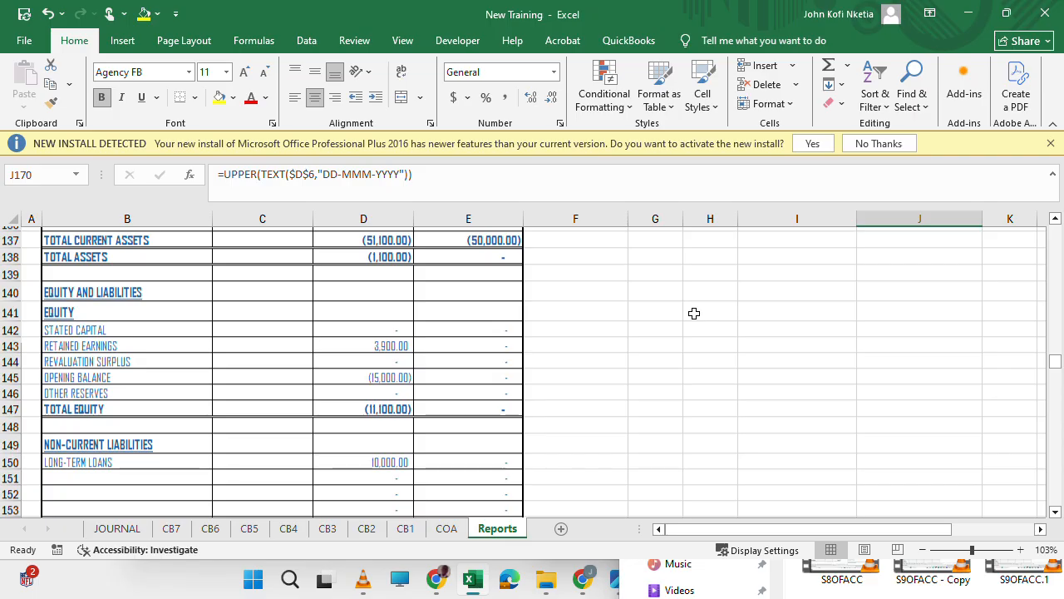
scroll(694, 313, "down", 11)
scroll(694, 312, "up", 2)
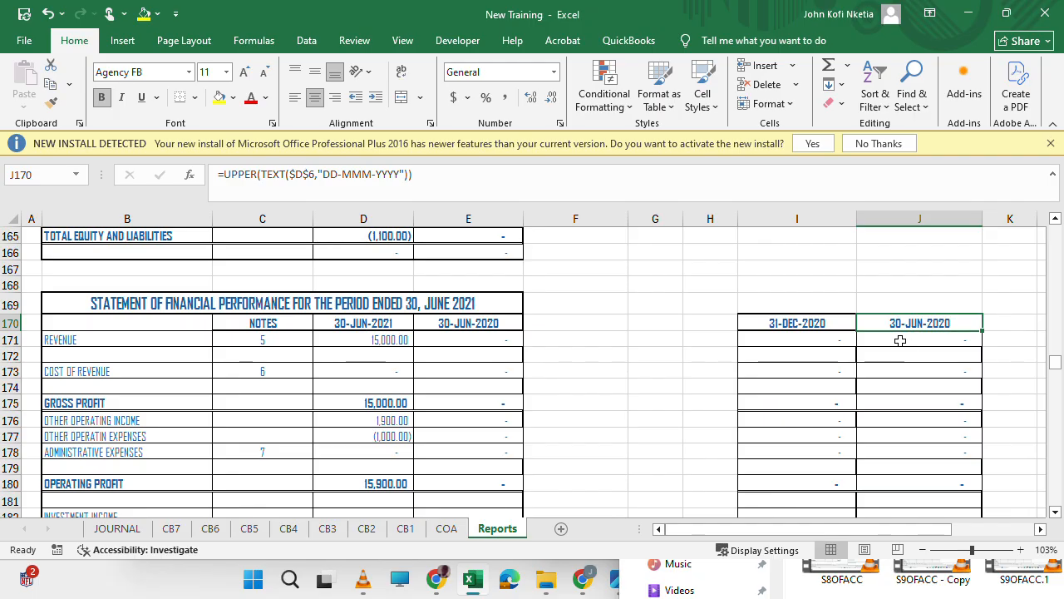
scroll(856, 343, "up", 4)
scroll(727, 316, "up", 20)
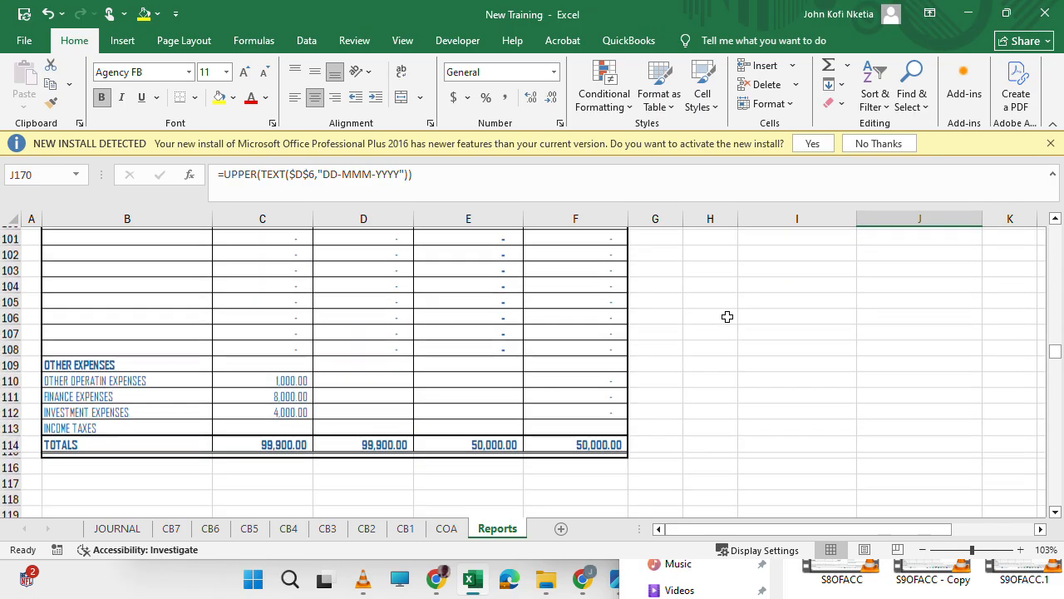
scroll(726, 316, "up", 20)
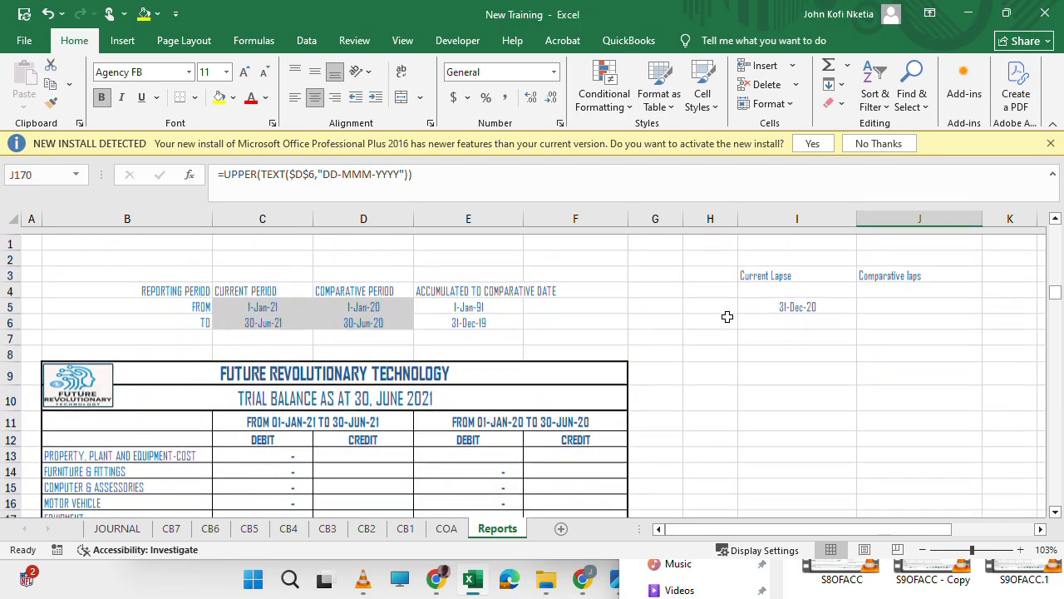
left_click(470, 316)
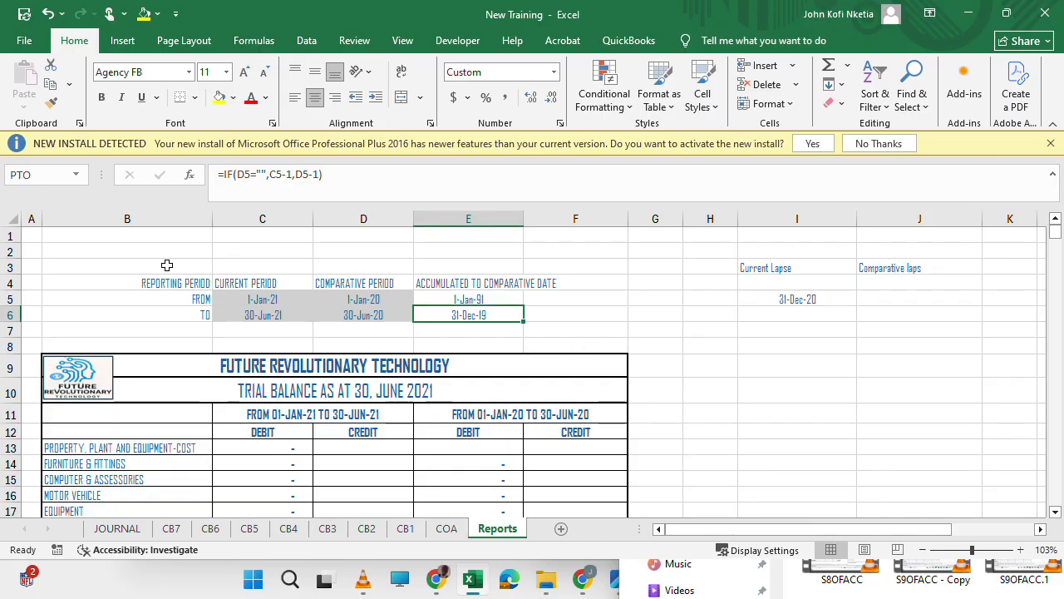
Change the date header formula in J170 of the Statement of Financial Performance's comparative lapse column to =UPPER(TEXT(PTO,"DD-MMM-YYYY")).
scroll(681, 369, "down", 20)
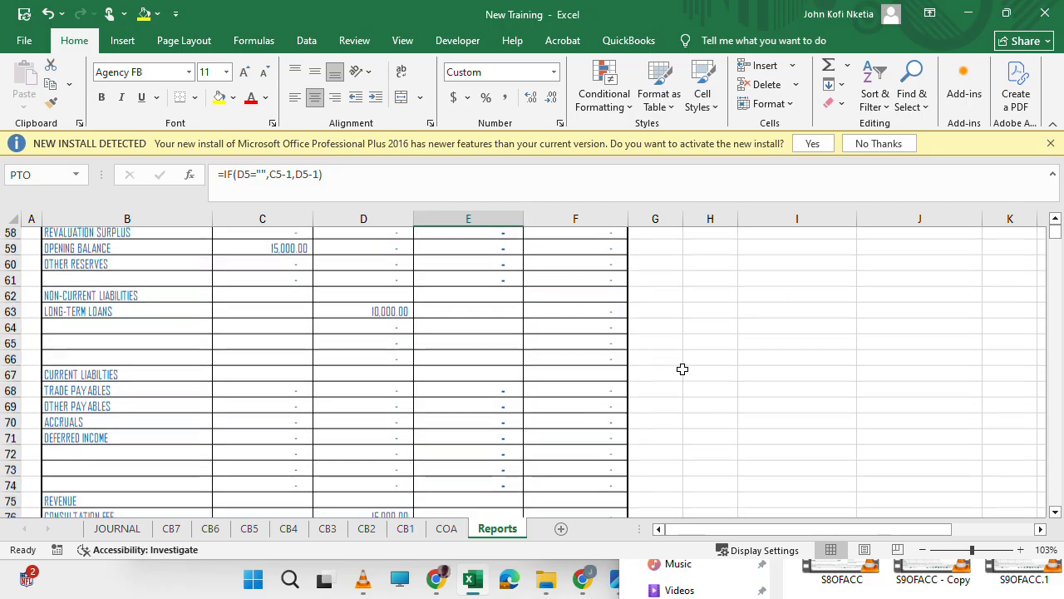
scroll(681, 369, "up", 20)
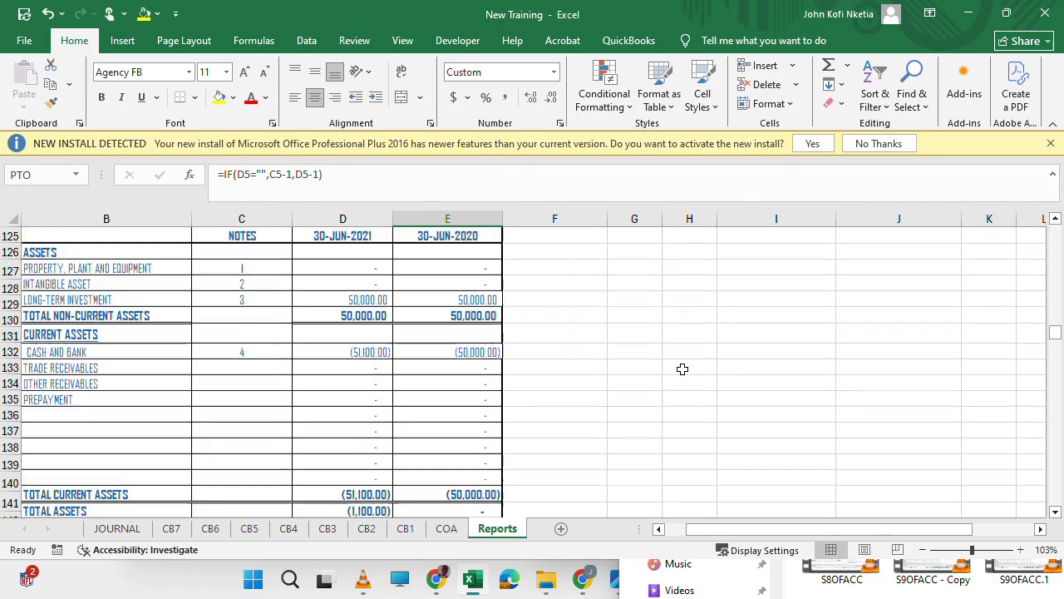
scroll(681, 369, "up", 17)
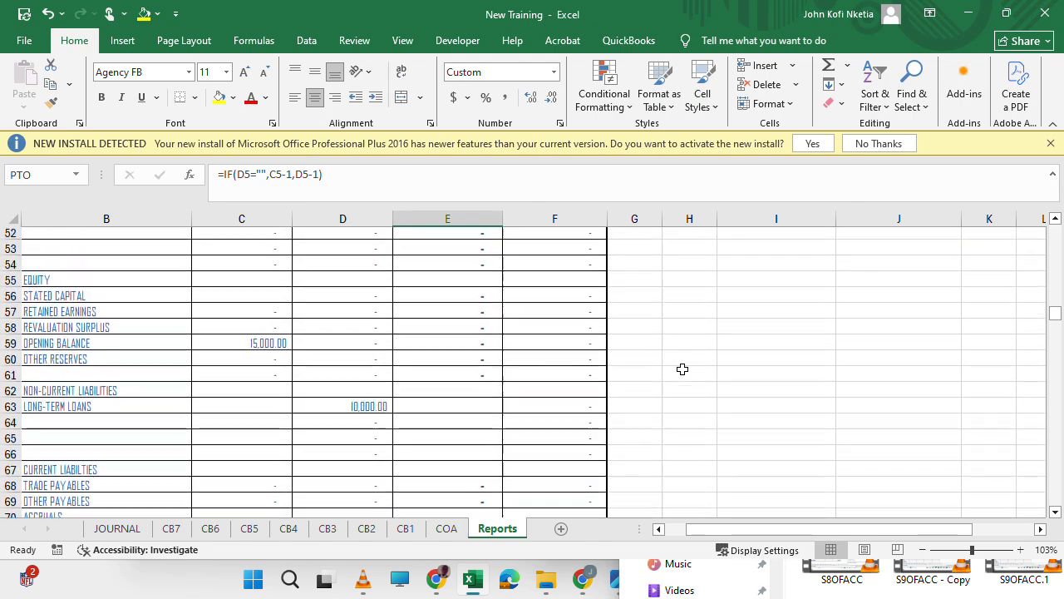
scroll(682, 368, "down", 20)
scroll(681, 368, "down", 16)
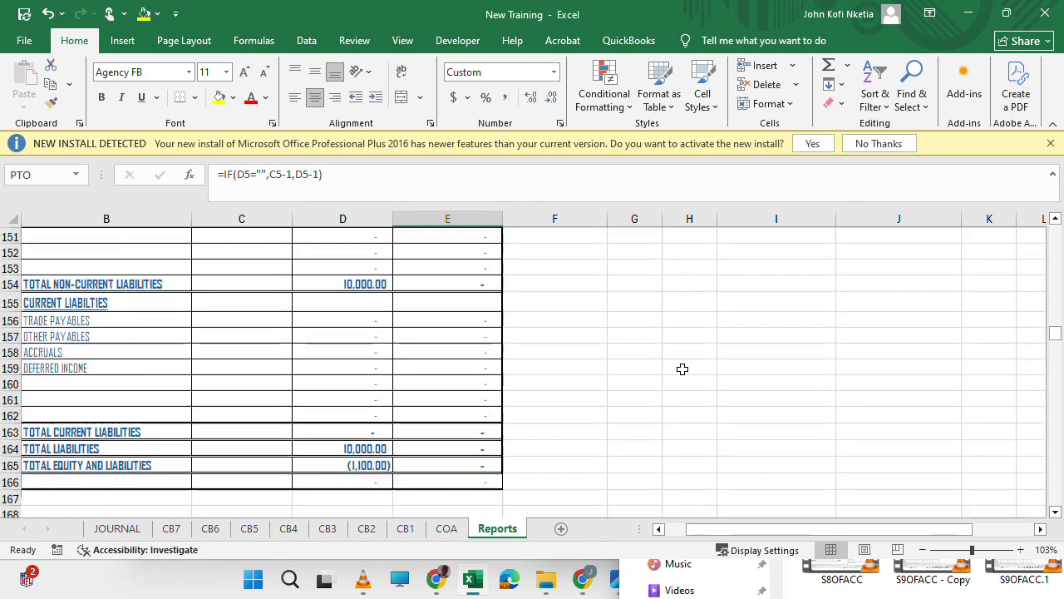
scroll(682, 368, "up", 5)
left_click(873, 363)
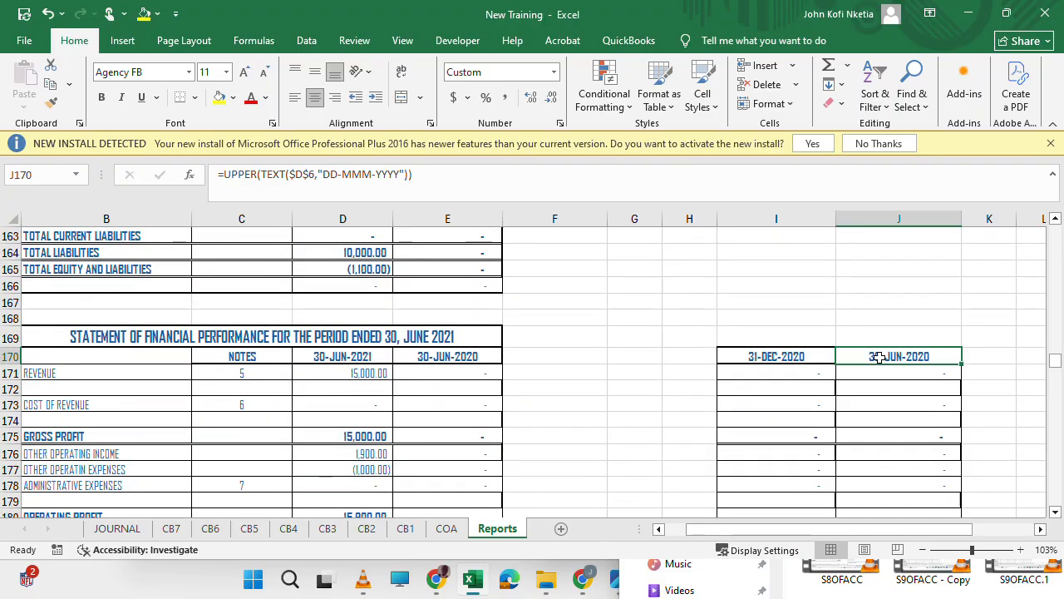
left_click(314, 173)
key("BackSpace")
key("BackSpace")
key("BackSpace")
key("BackSpace")
type("PYD")
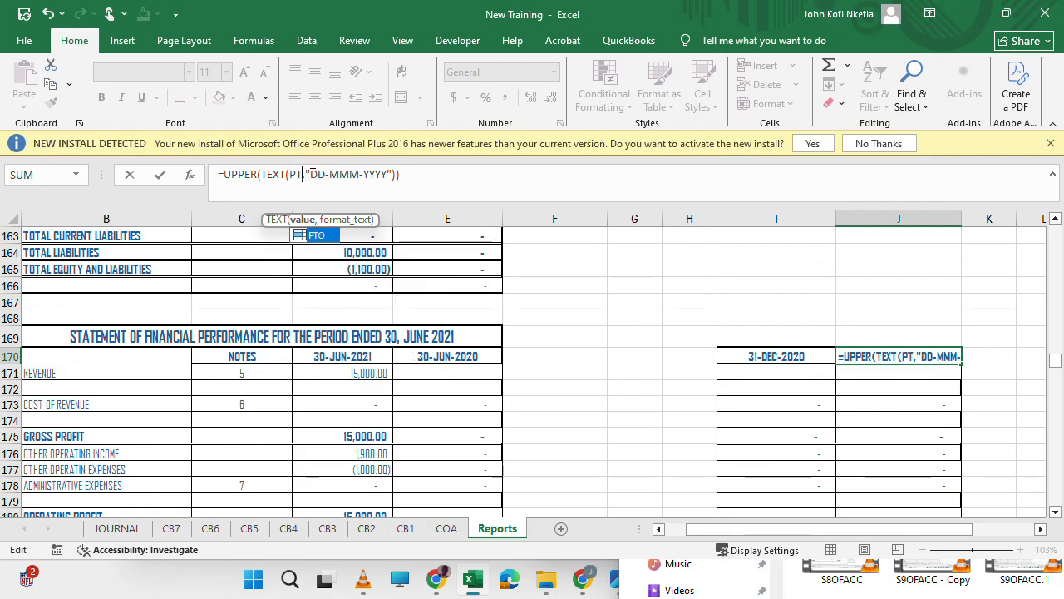
key("Return")
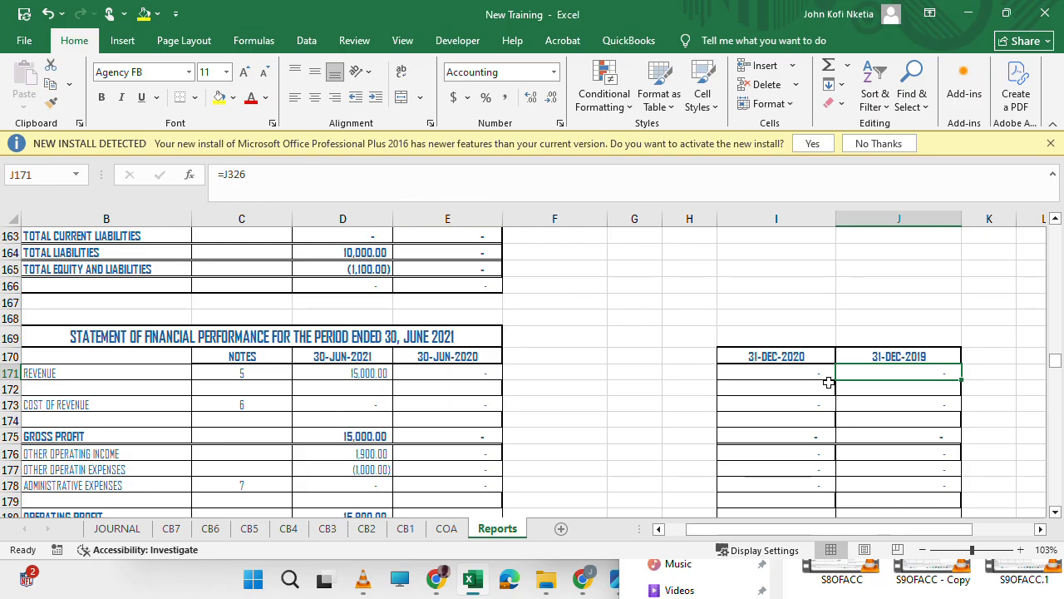
Check the Other Operating Income formula in I176 and the cells below it in the current lapse column.
left_click(802, 452)
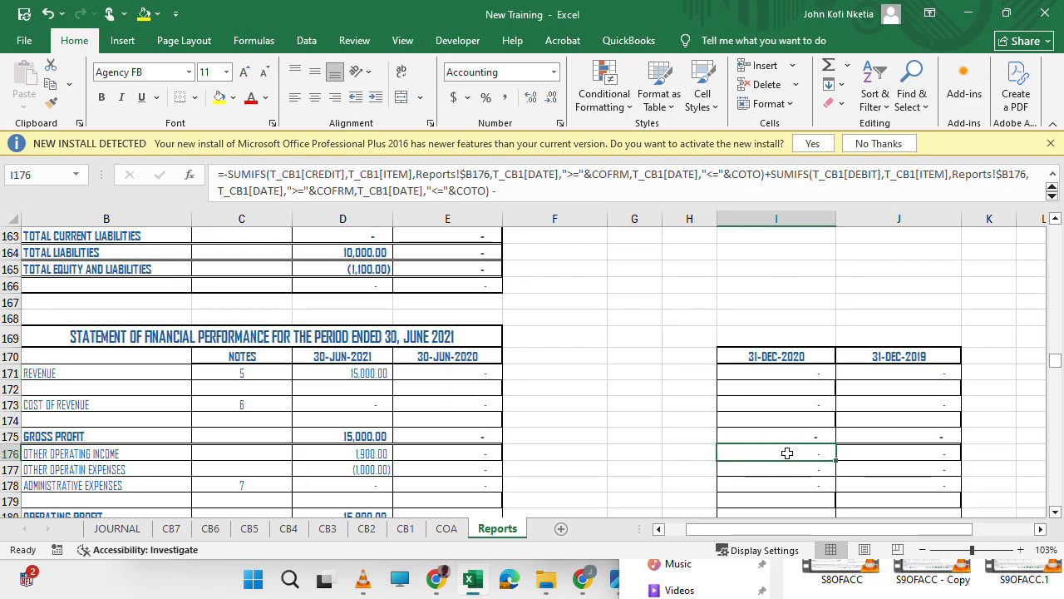
left_click_drag(783, 449, 777, 276)
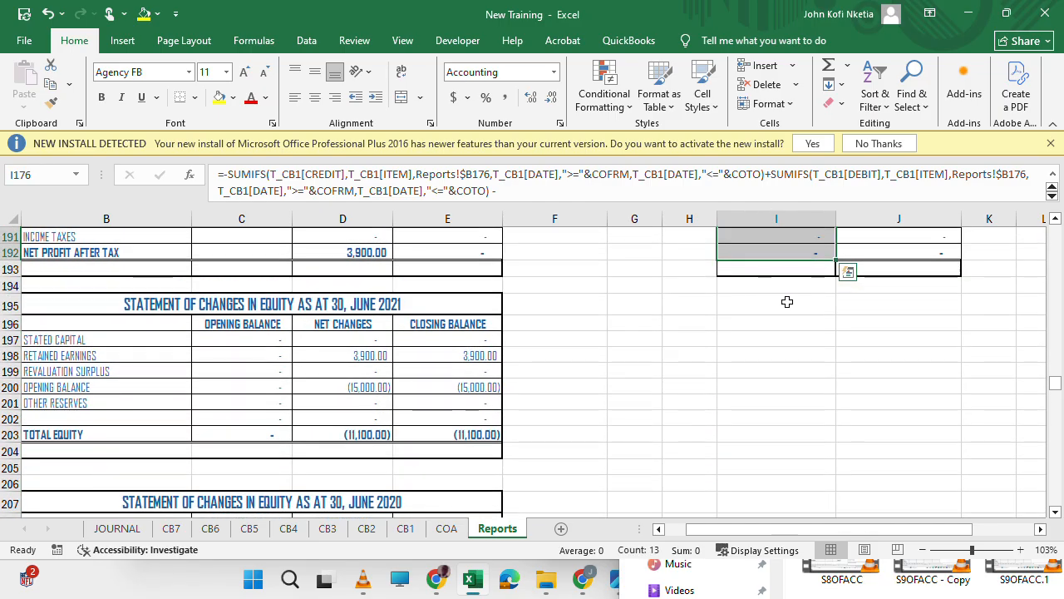
left_click(788, 303)
Copy the 30-JUN-2020 column of the revenue, cost of revenue and administrative expenses notes, E321:E353, to I321 and J321.
scroll(788, 303, "down", 13)
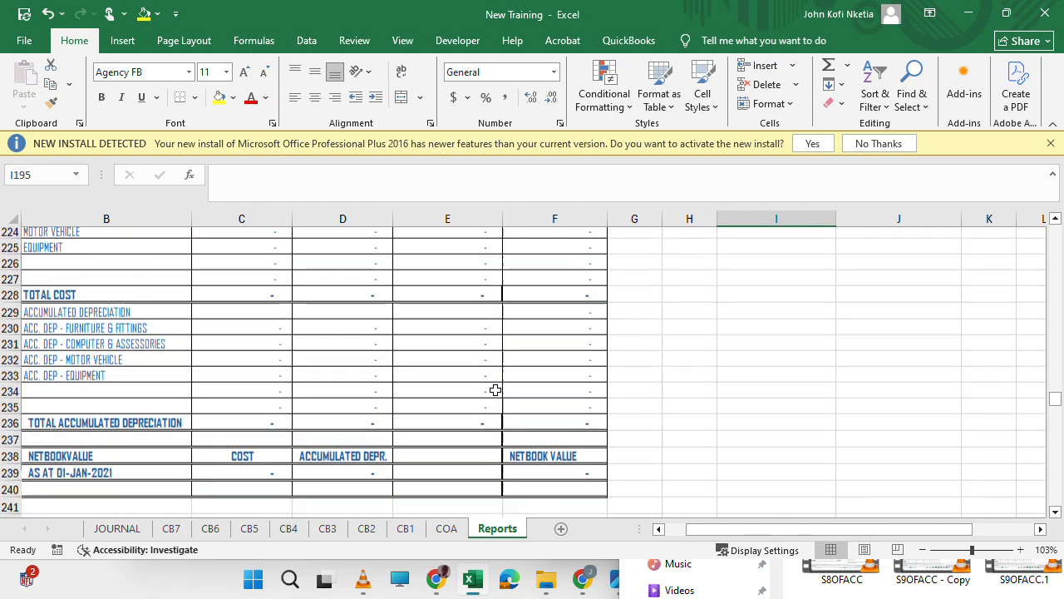
scroll(495, 390, "down", 20)
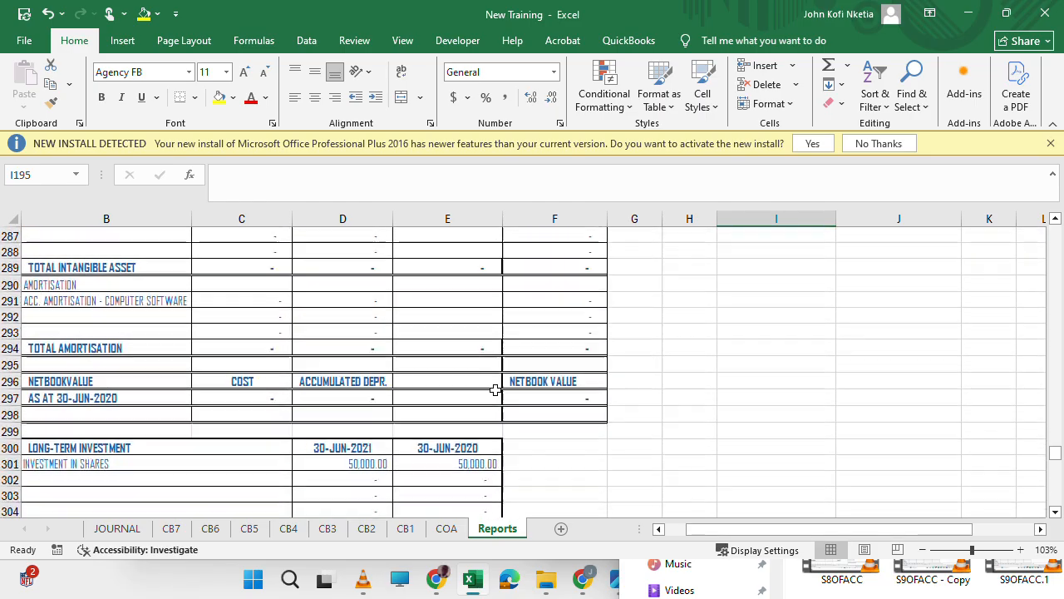
scroll(495, 390, "down", 3)
scroll(495, 390, "down", 9)
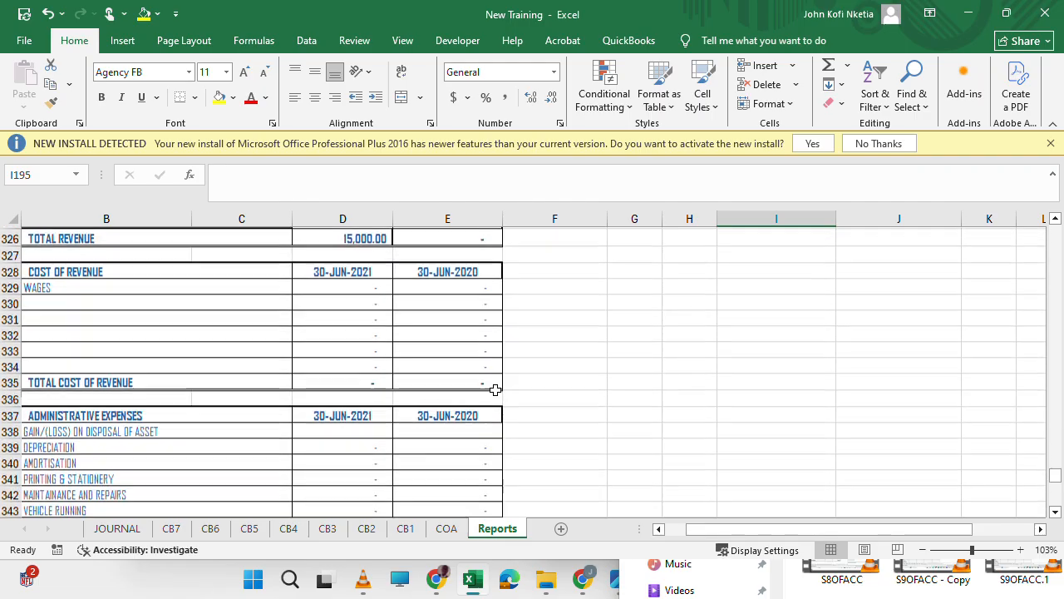
scroll(495, 390, "up", 7)
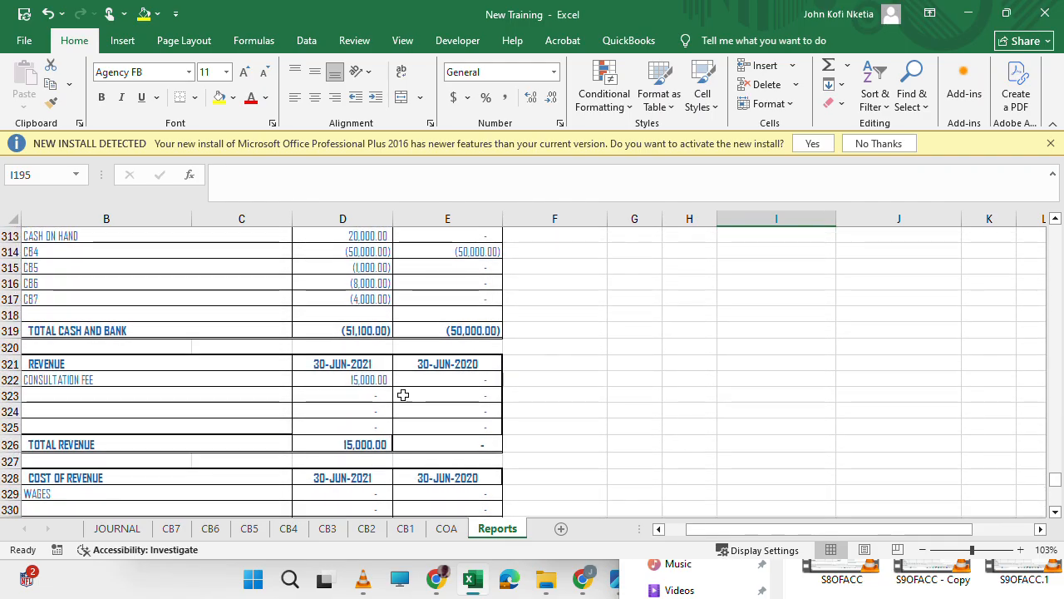
left_click_drag(439, 363, 469, 480)
key("ctrl+c")
key("Right")
key("Right")
key("Right")
key("Right")
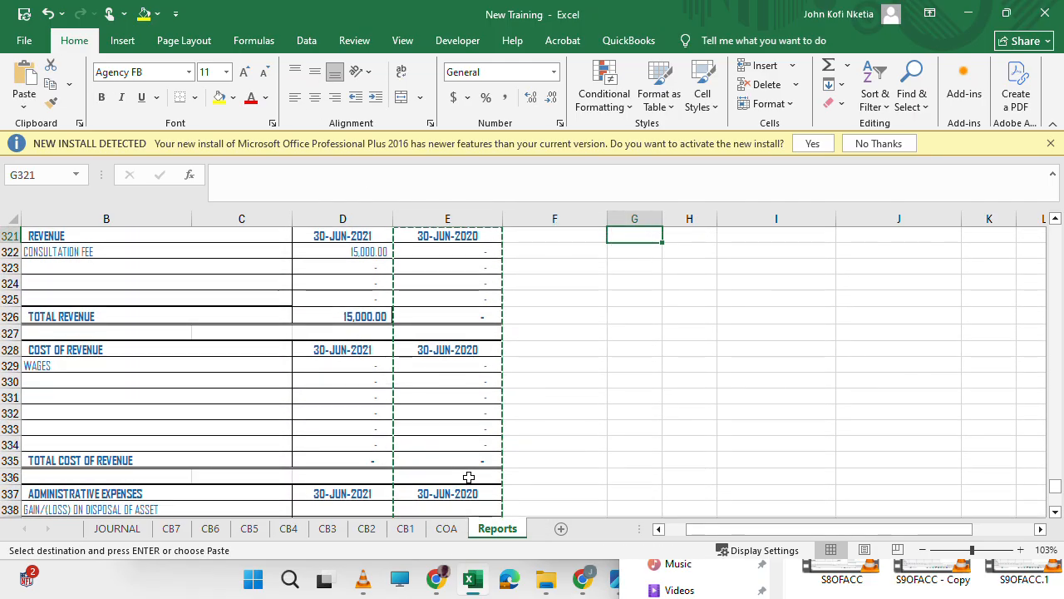
key("ctrl+v")
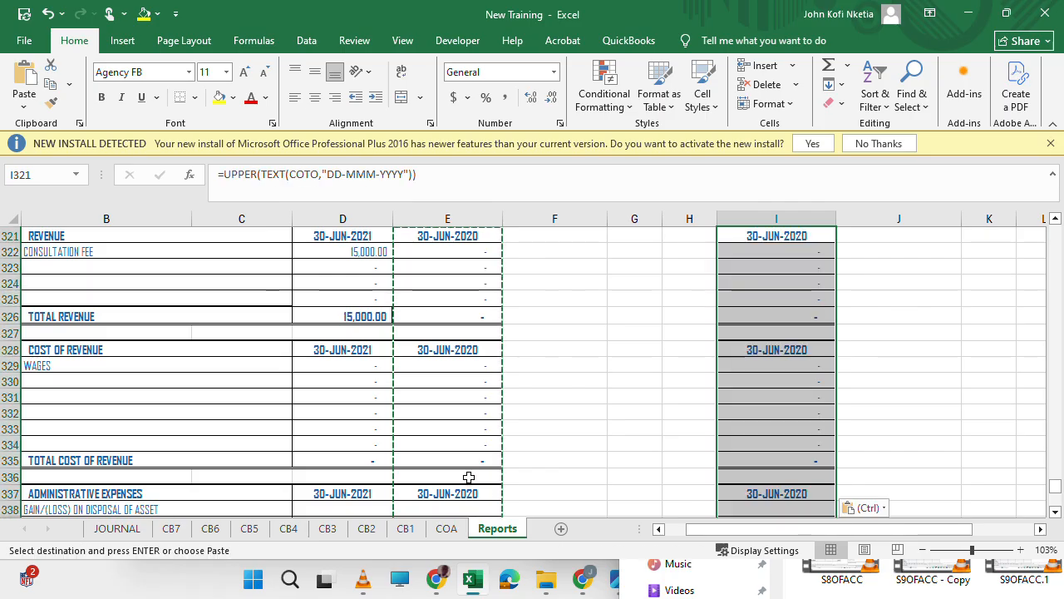
key("Right")
key("ctrl+v")
key("ctrl")
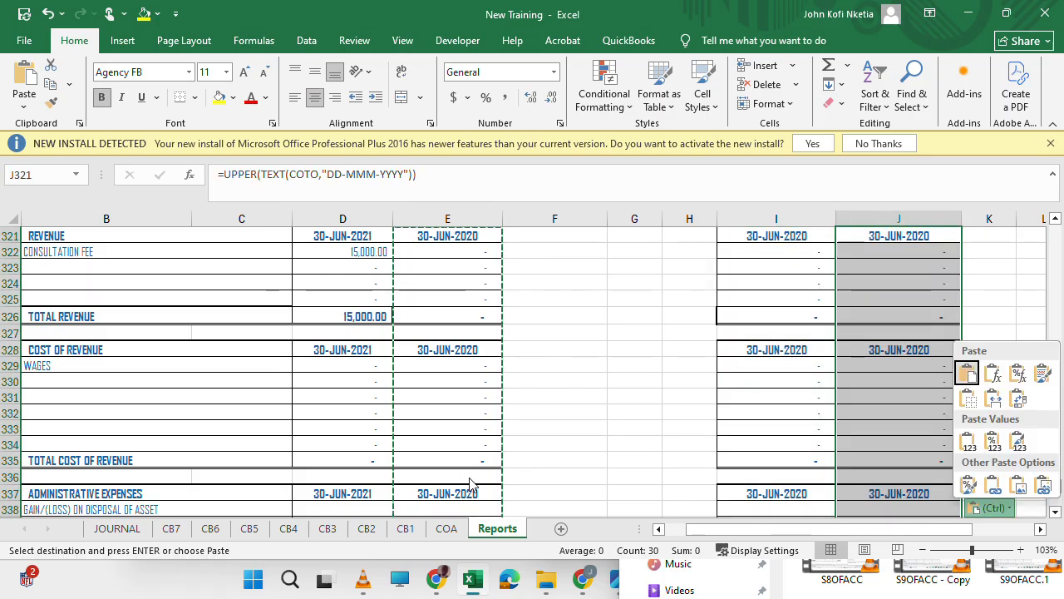
left_click(858, 341)
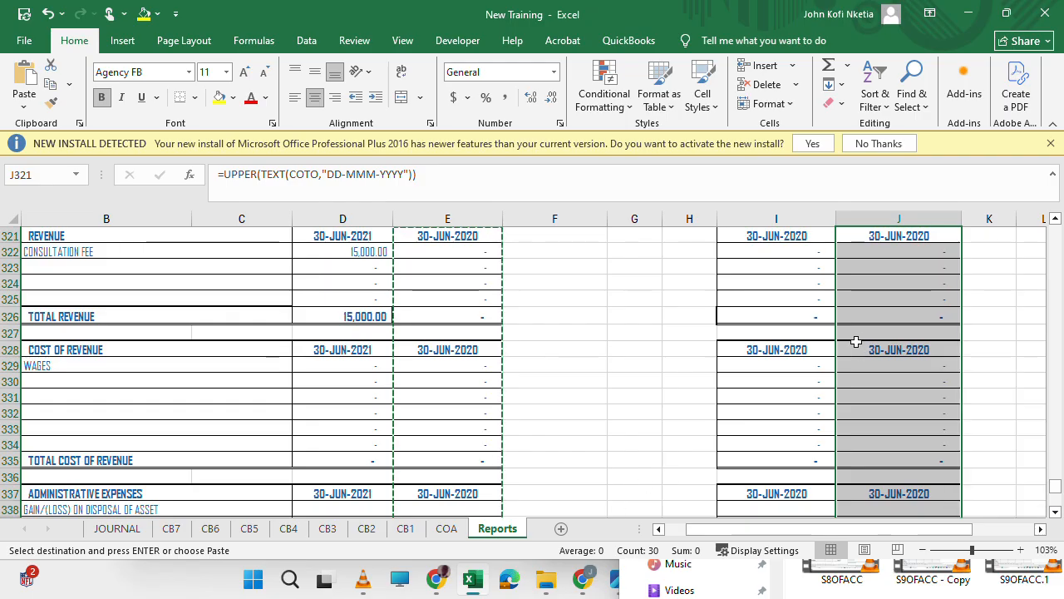
left_click(754, 493)
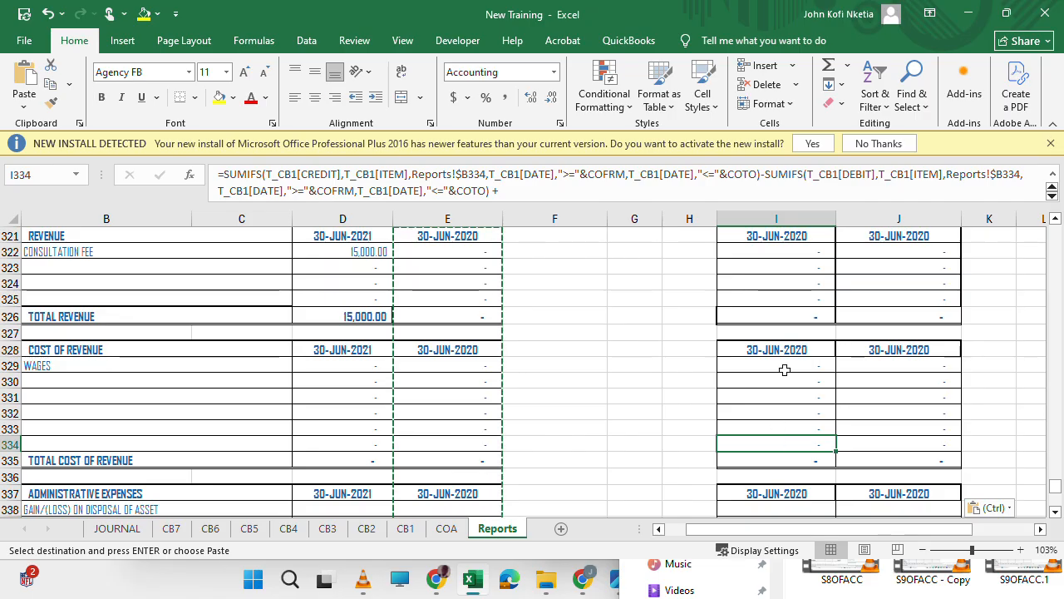
Replace all occurrences of CFRM with CLFRM in the current lapse column formulas, I170:I353.
scroll(788, 331, "up", 13)
scroll(788, 331, "up", 20)
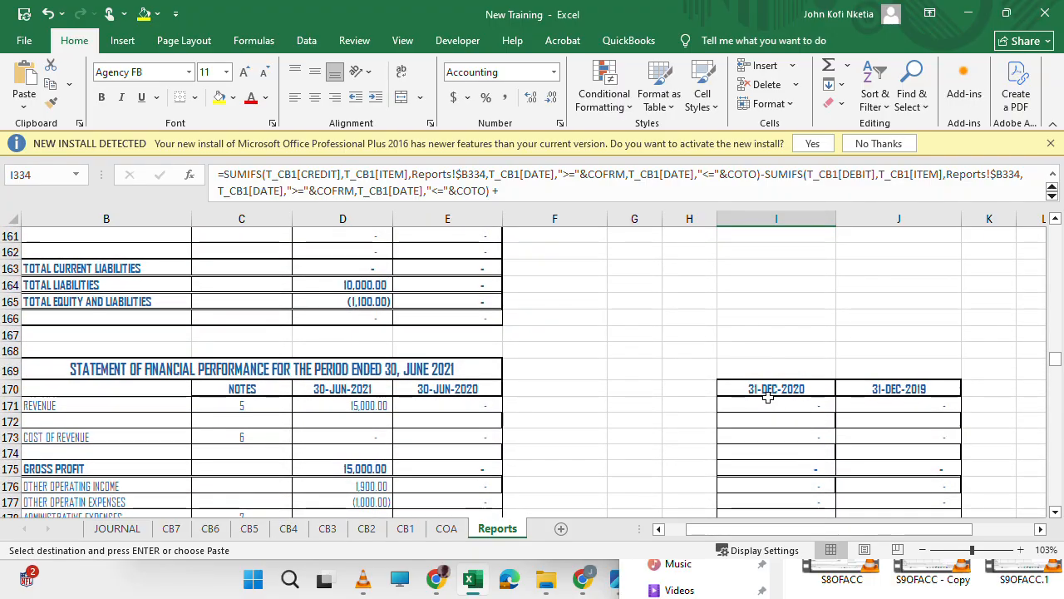
left_click_drag(767, 385, 793, 466)
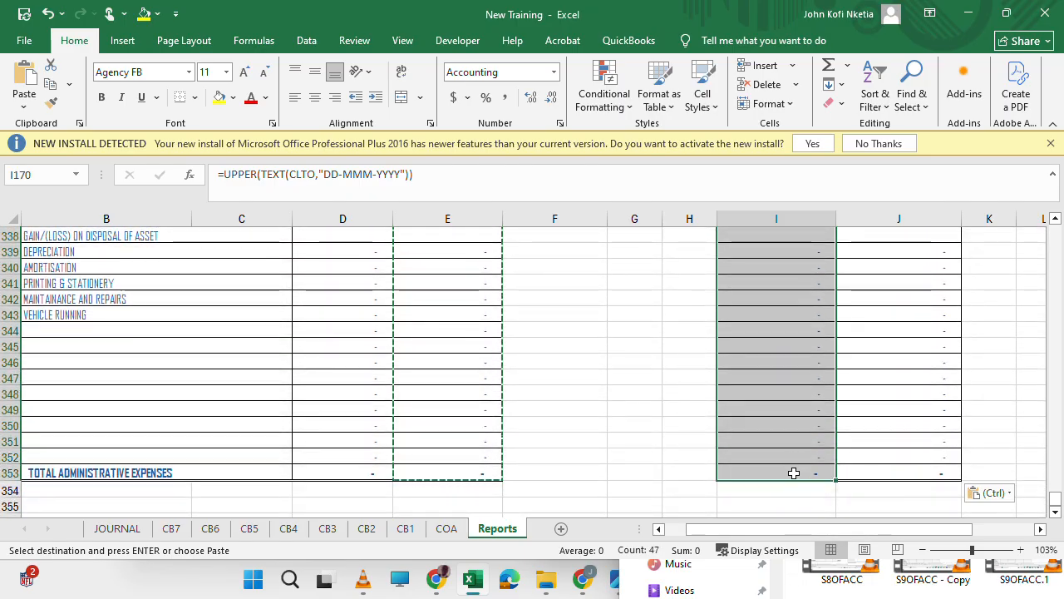
key("ctrl+h")
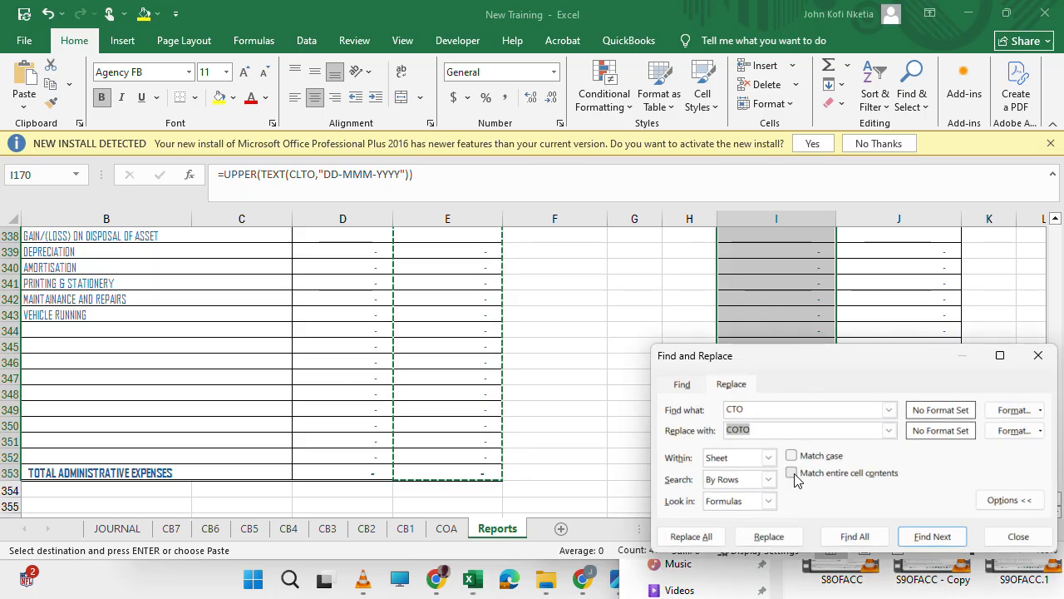
key("Delete")
key("shift+Tab")
type("C")
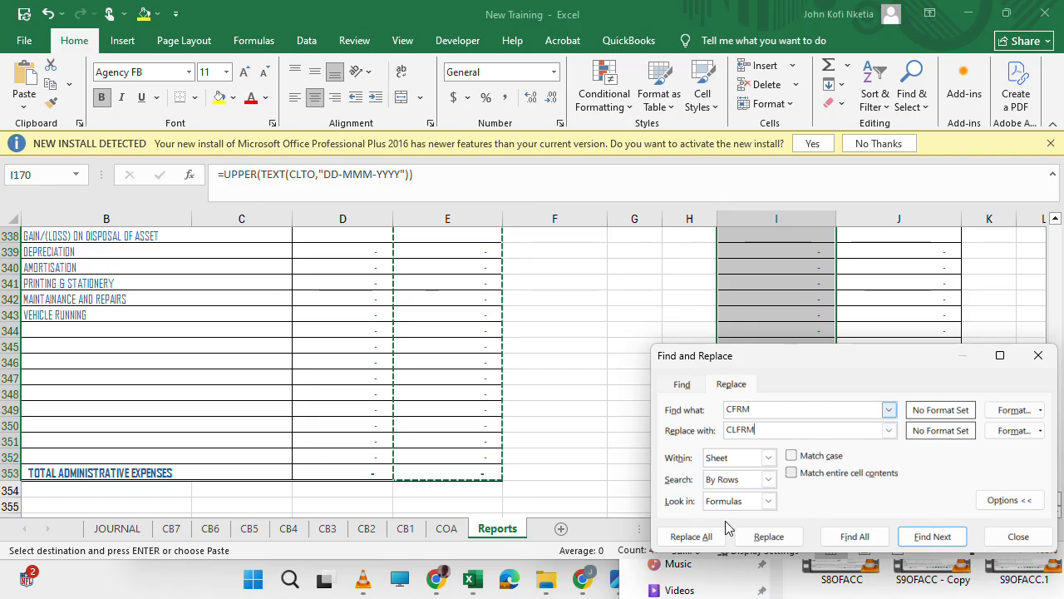
left_click(691, 537)
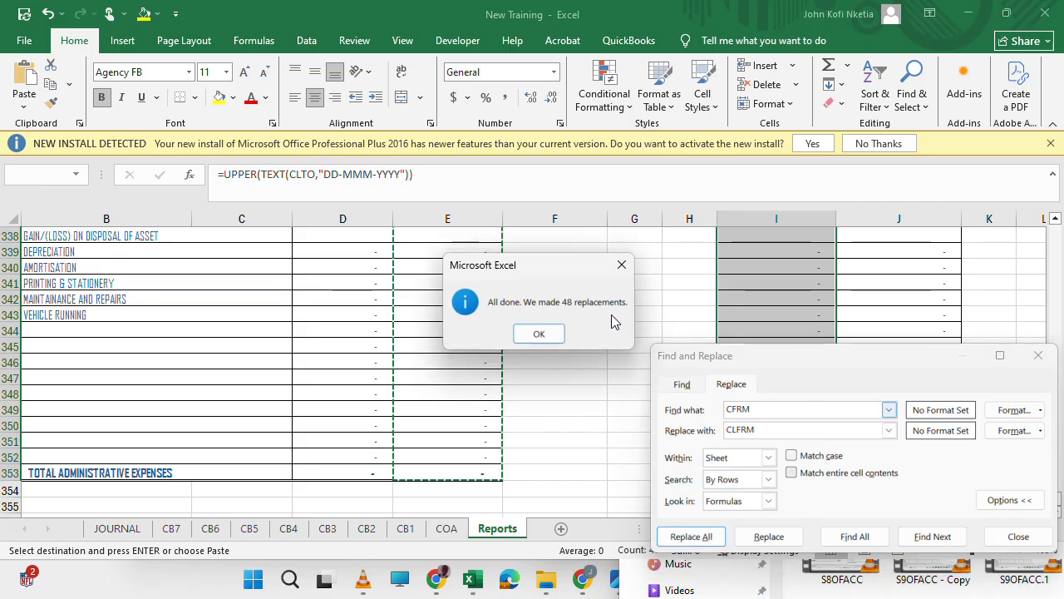
left_click(542, 333)
Replace all occurrences of CTO with CLTO in the same current lapse range, I170:I353.
left_click(751, 408)
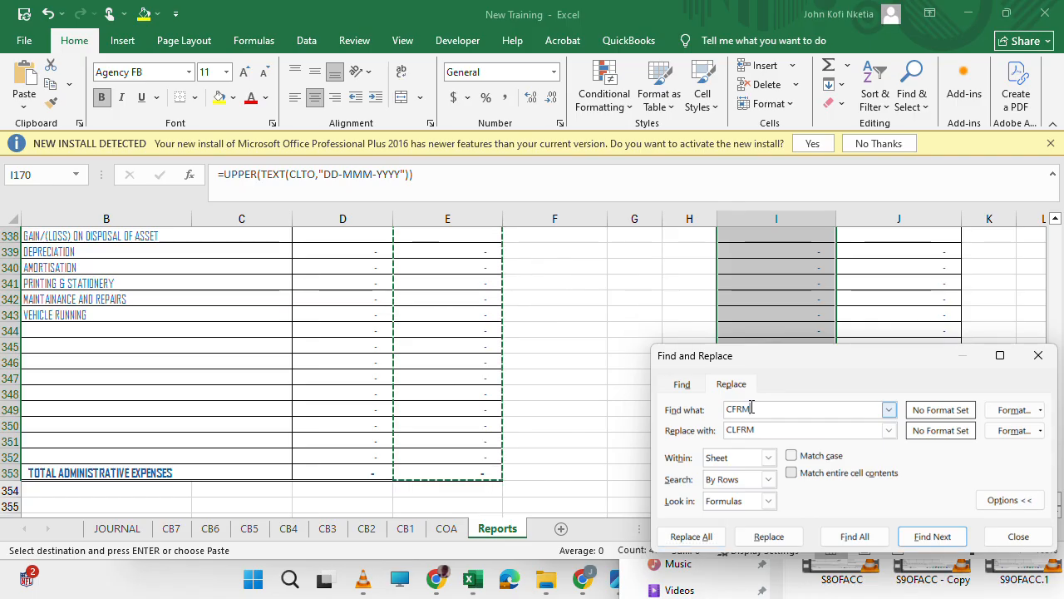
type("CTO")
left_click(754, 428)
key("BackSpace")
key("BackSpace")
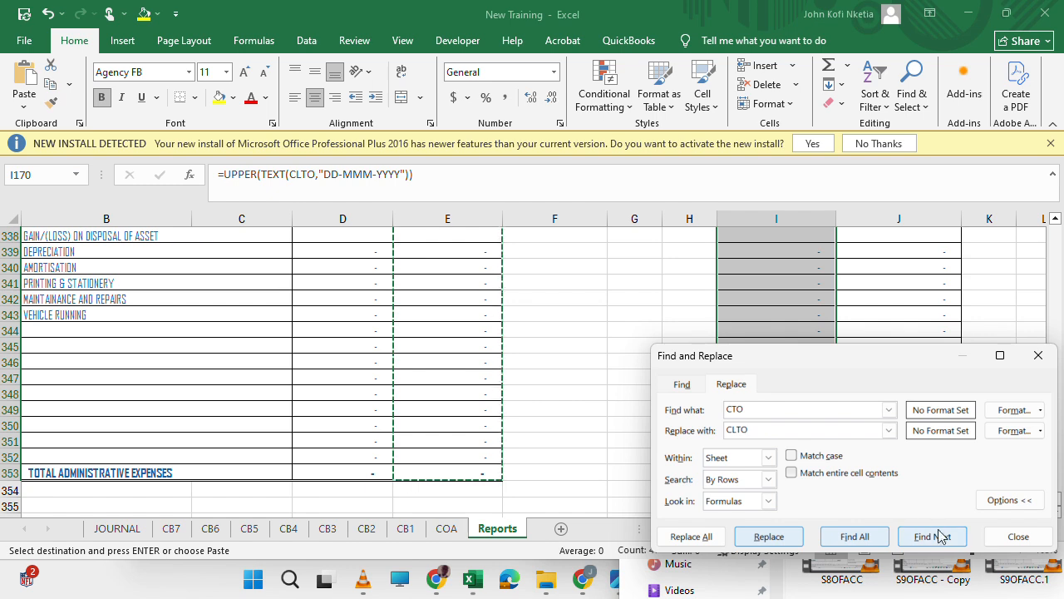
left_click(705, 536)
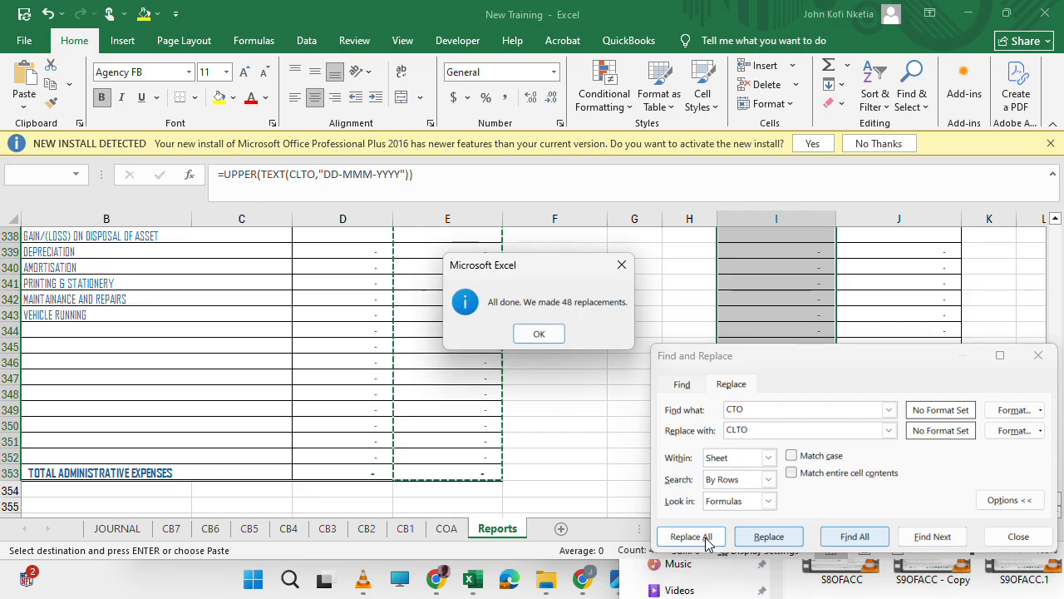
left_click(540, 334)
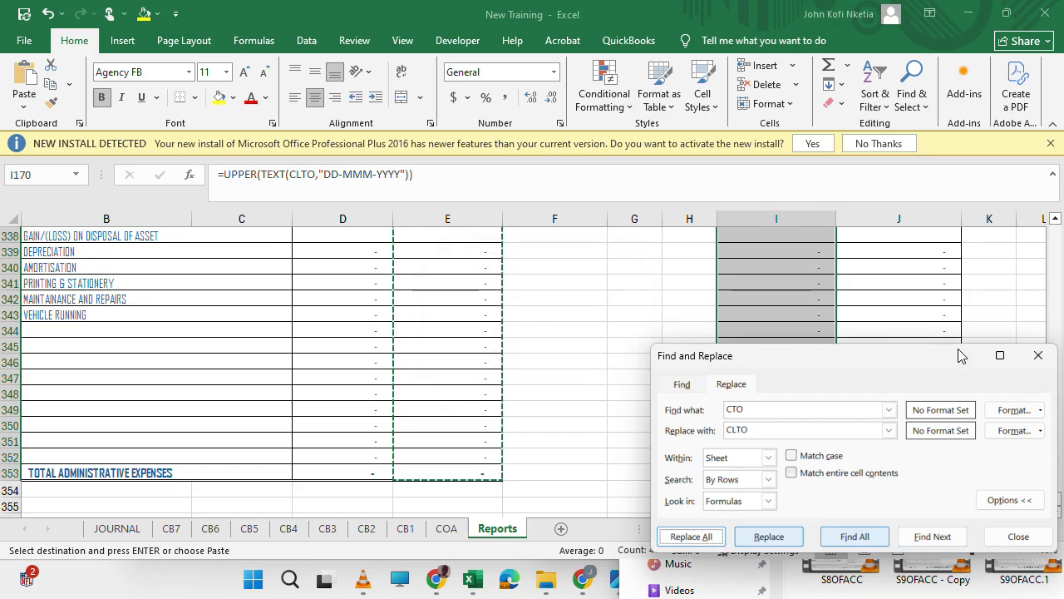
left_click(1037, 355)
Review the current lapse column after the replacements and check the revenue note's date header formula in I321.
scroll(779, 293, "up", 7)
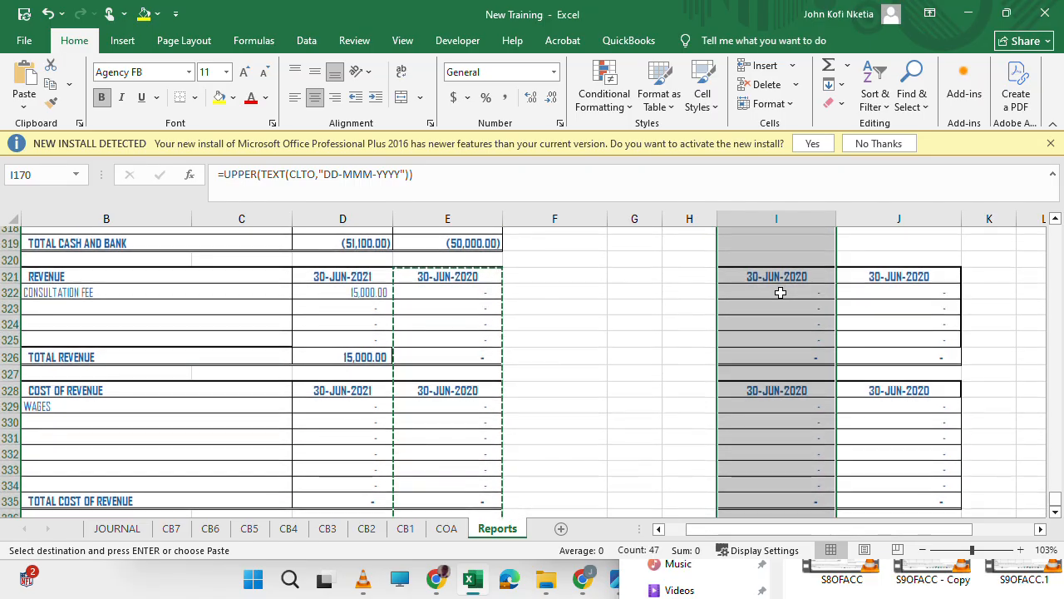
scroll(779, 292, "up", 20)
scroll(780, 293, "up", 2)
scroll(780, 292, "down", 20)
scroll(780, 292, "down", 17)
scroll(779, 293, "up", 1)
left_click(755, 317)
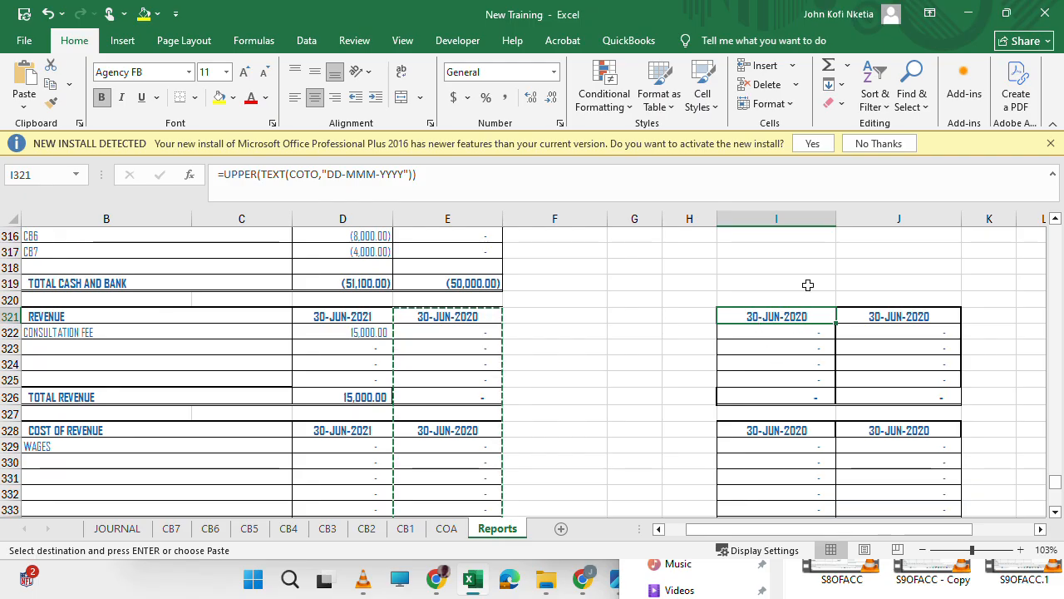
Replace all occurrences of COTO with CLTO in the formulas of the whole of column I.
left_click(770, 213)
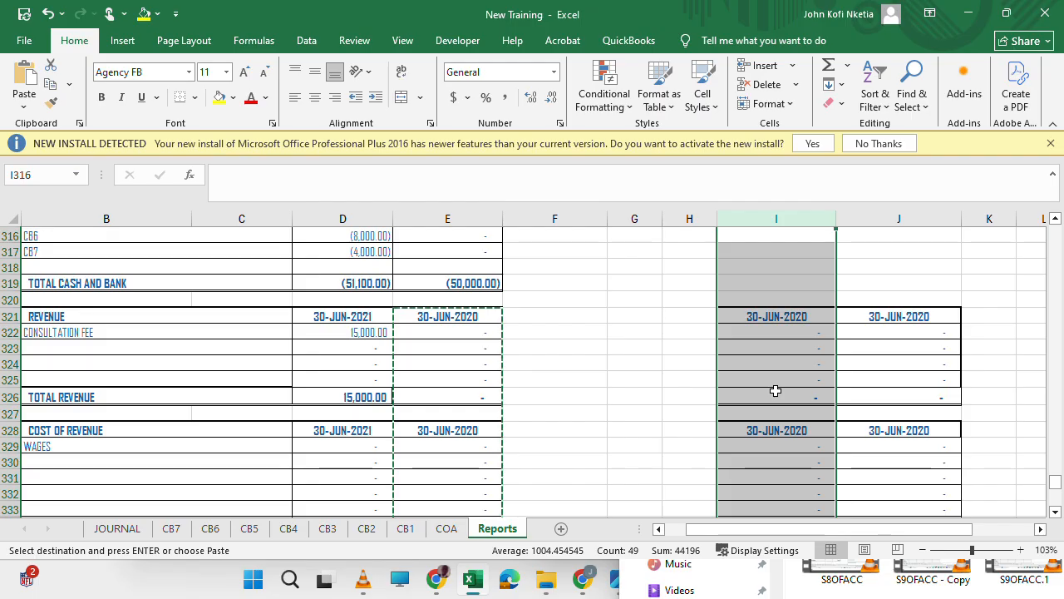
key("ctrl+h")
key("shift+Tab")
type("C")
key("Tab")
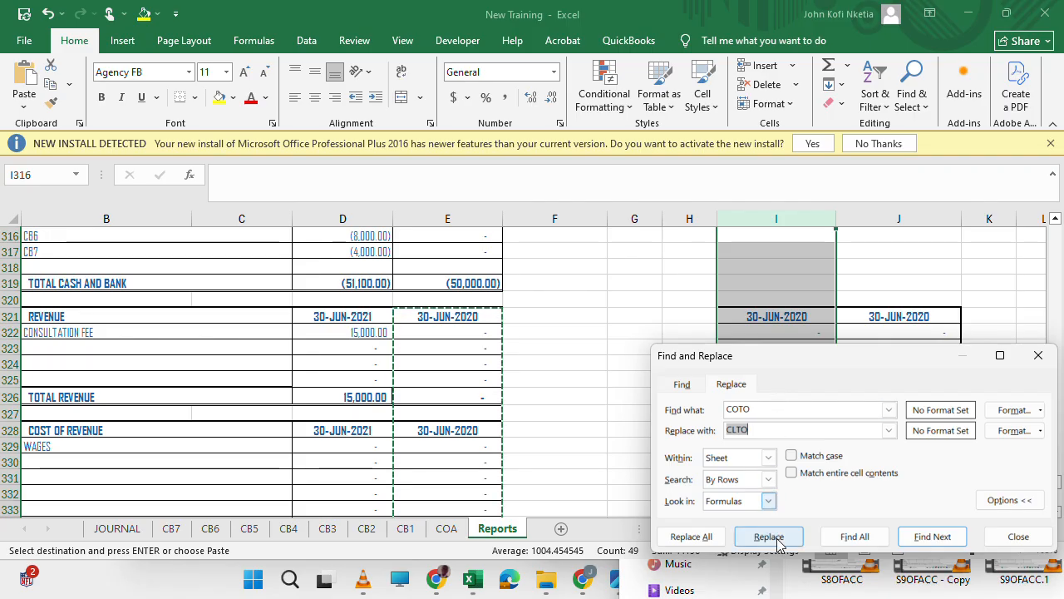
left_click(690, 537)
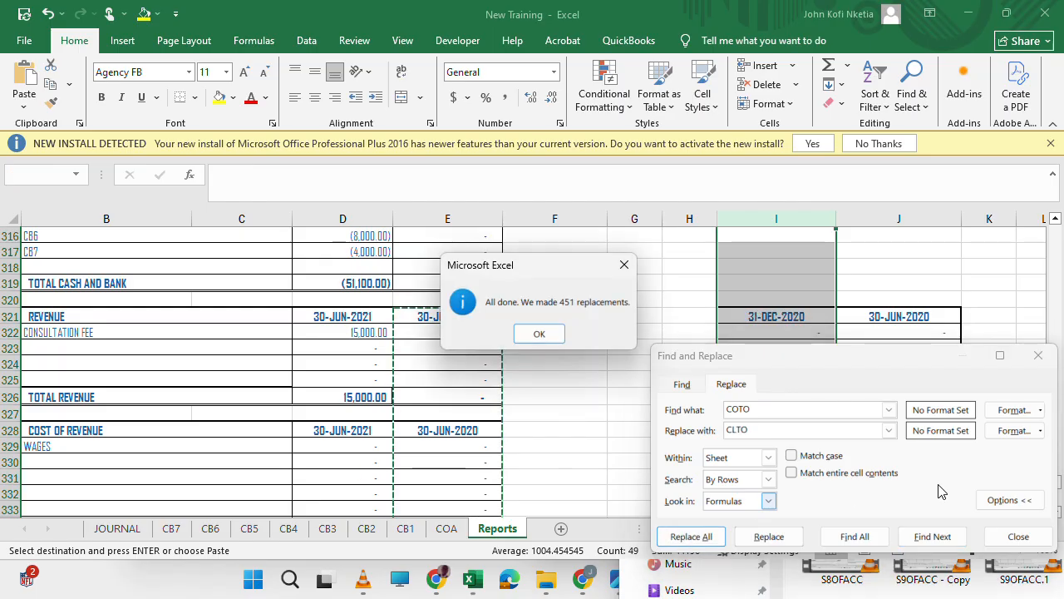
left_click(540, 333)
left_click(1037, 355)
scroll(949, 316, "up", 20)
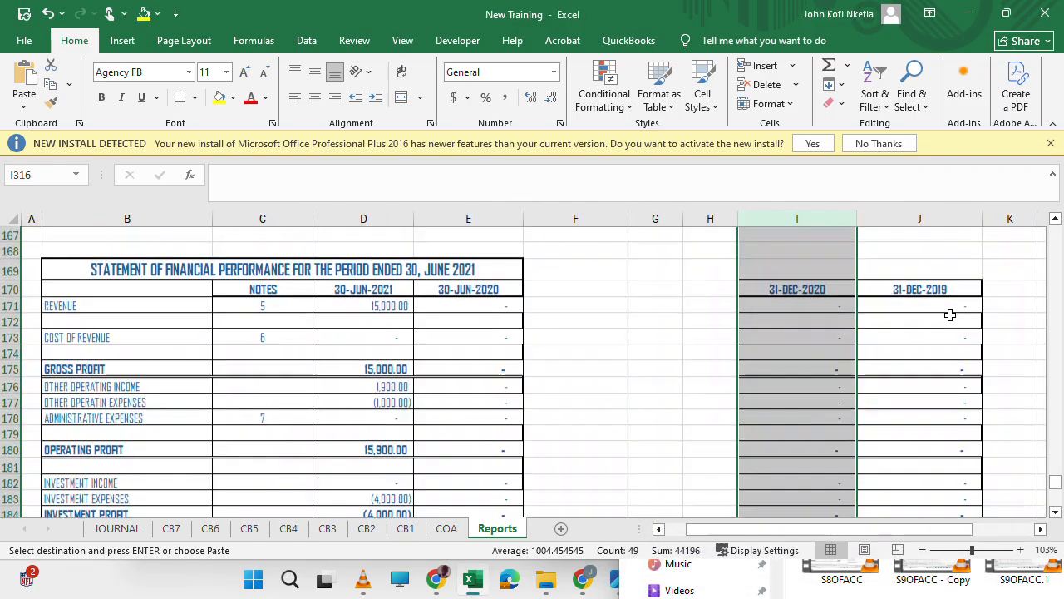
scroll(901, 311, "up", 20)
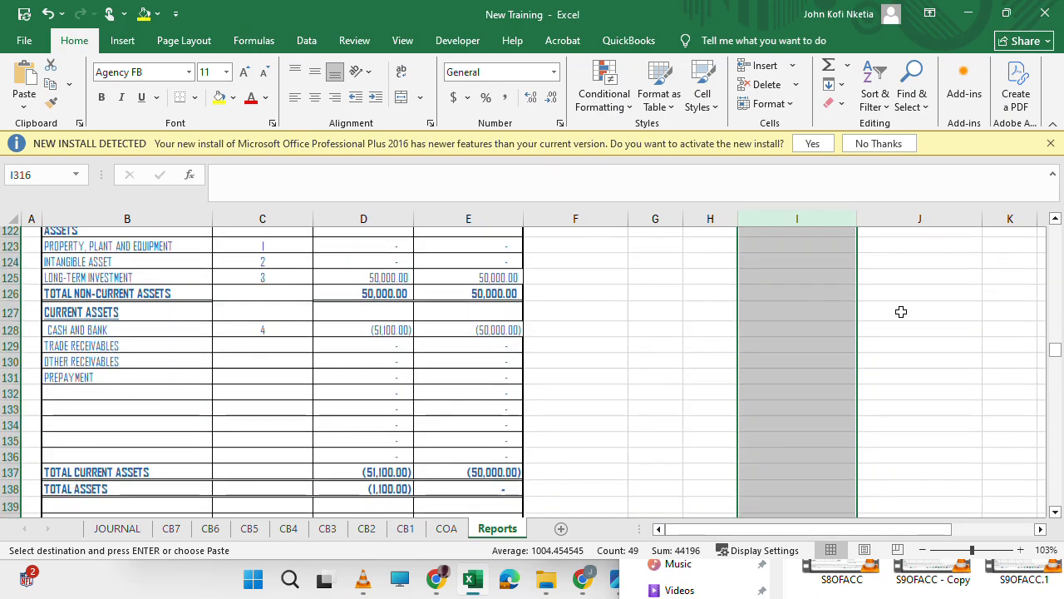
scroll(900, 311, "up", 14)
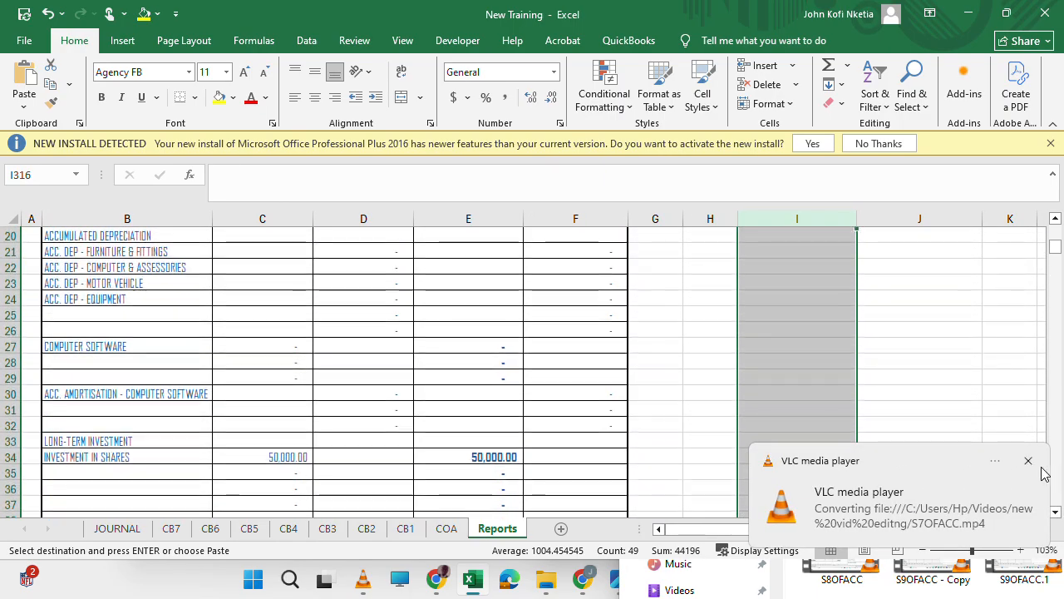
left_click(1029, 463)
scroll(852, 355, "up", 6)
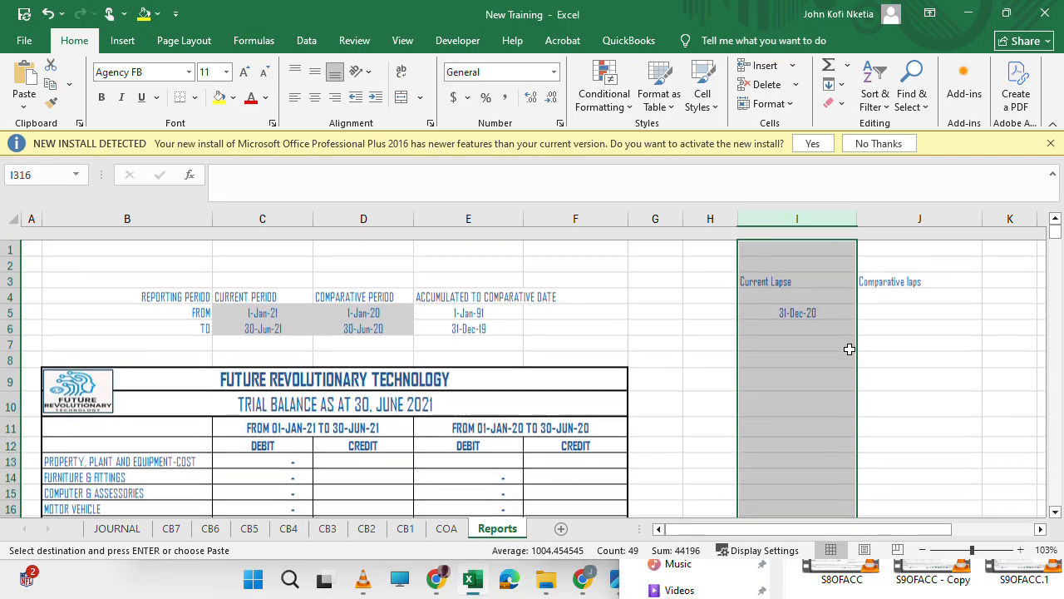
scroll(848, 349, "down", 20)
scroll(849, 349, "down", 8)
scroll(848, 349, "up", 9)
scroll(849, 349, "down", 13)
scroll(849, 349, "up", 9)
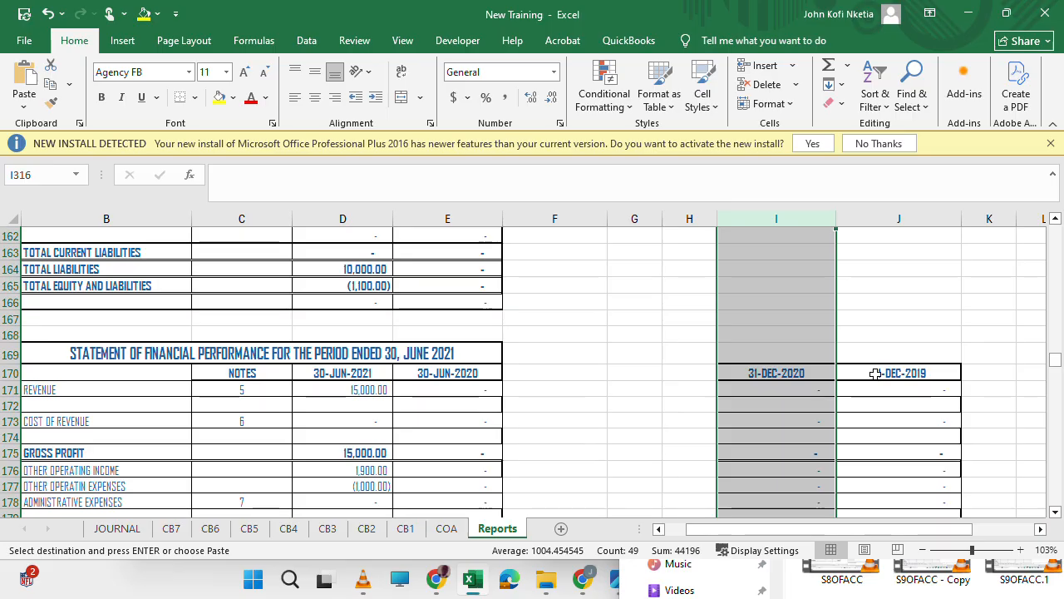
left_click_drag(875, 373, 893, 497)
key("ctrl+h")
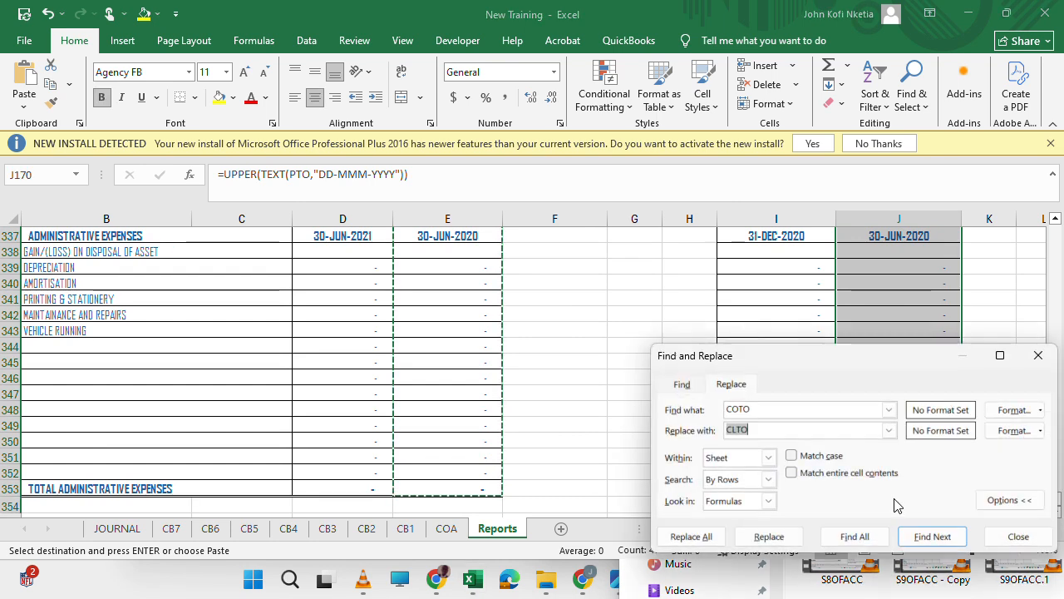
key("shift+Tab")
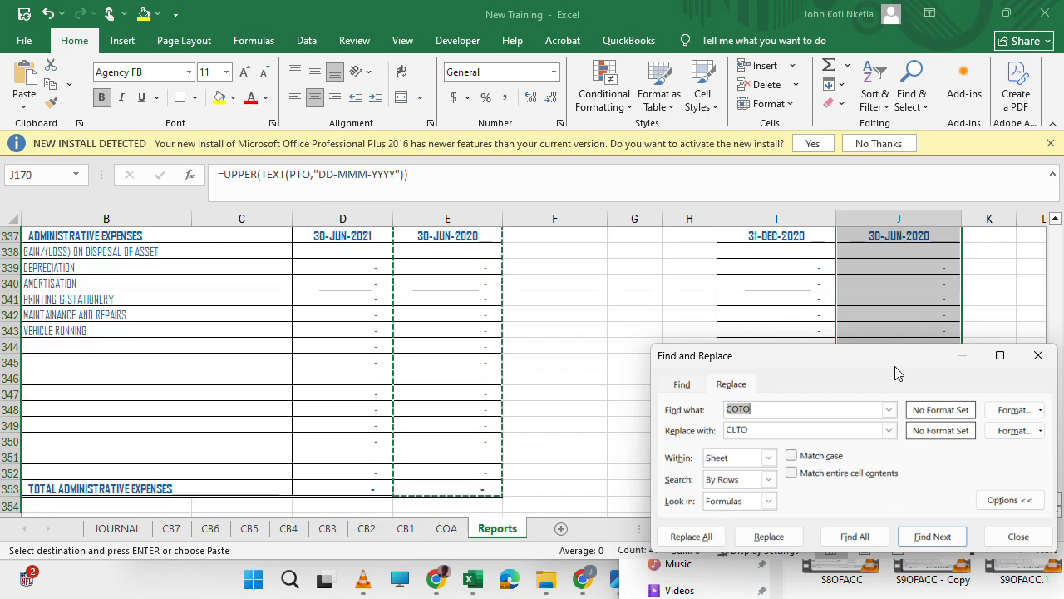
key("Escape")
Examine which date names the current lapse formulas use in the administrative expenses note and the Statement of Financial Performance, including I340 and I182.
left_click(810, 285)
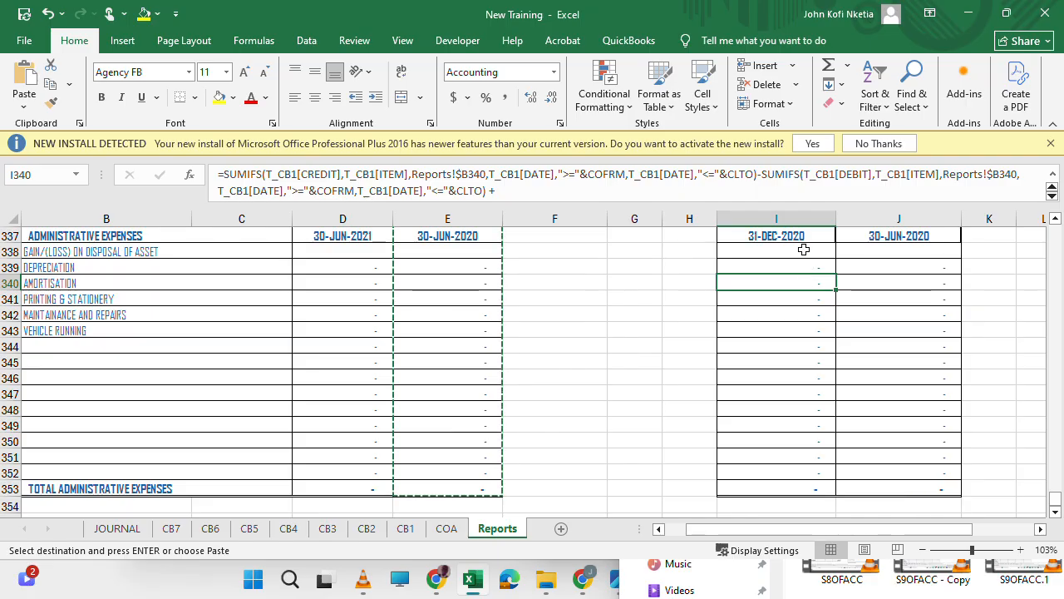
scroll(791, 309, "up", 20)
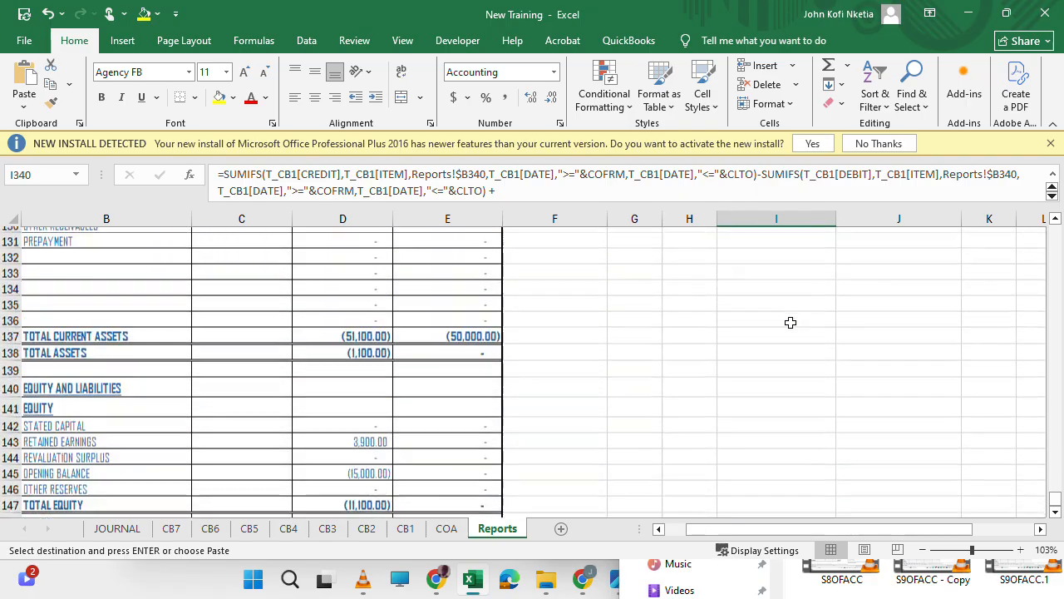
scroll(791, 322, "down", 19)
scroll(790, 321, "up", 13)
scroll(791, 321, "down", 5)
left_click(791, 287)
left_click(789, 317)
left_click(791, 365)
left_click(792, 430)
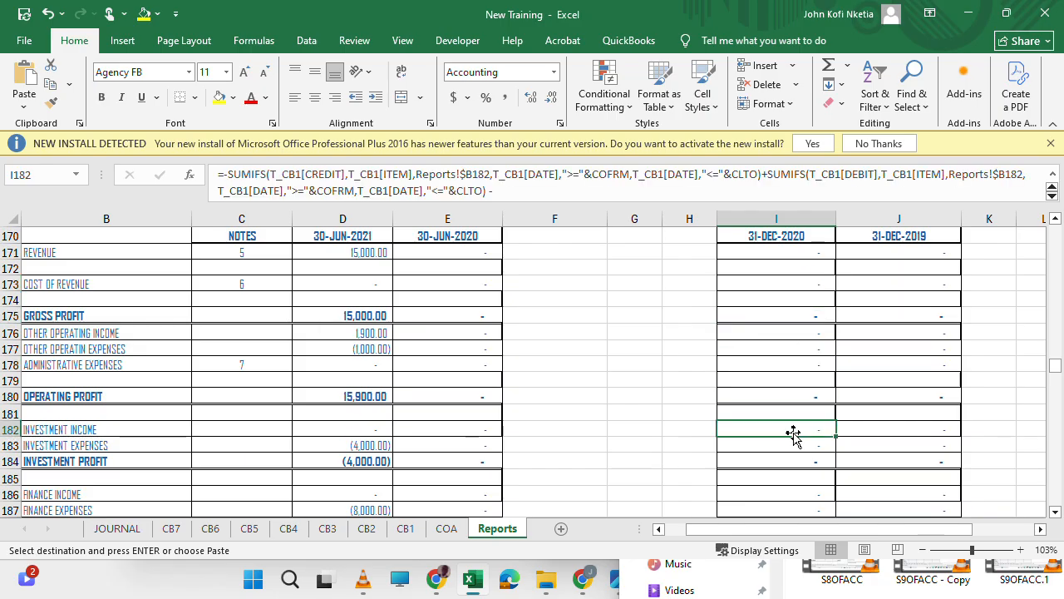
scroll(792, 434, "up", 1)
scroll(793, 434, "up", 1)
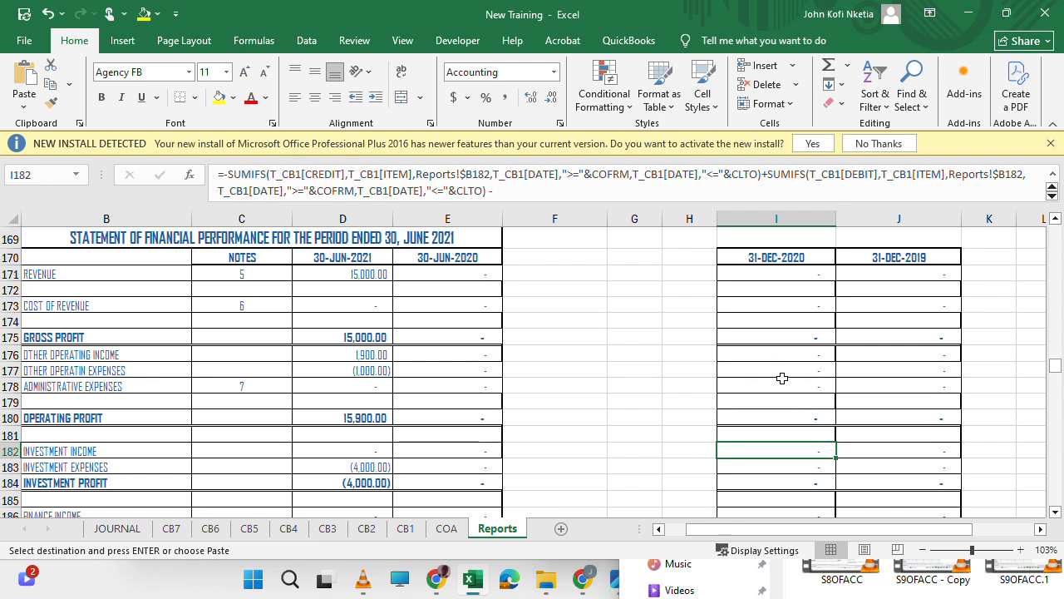
scroll(784, 291, "up", 1)
scroll(786, 287, "down", 1)
Replace all occurrences of COFRM with CLFRM in the current lapse column formulas, I171:I353.
left_click_drag(778, 274, 750, 472)
key("ctrl+v")
key("ctrl+h")
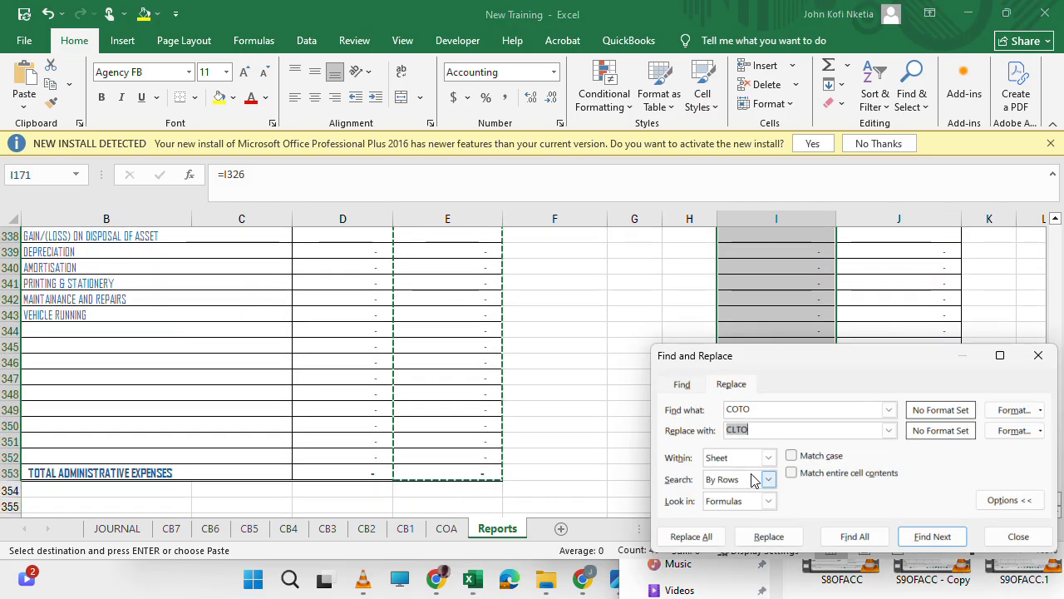
key("shift+Tab")
type("CO")
key("Tab")
type("C")
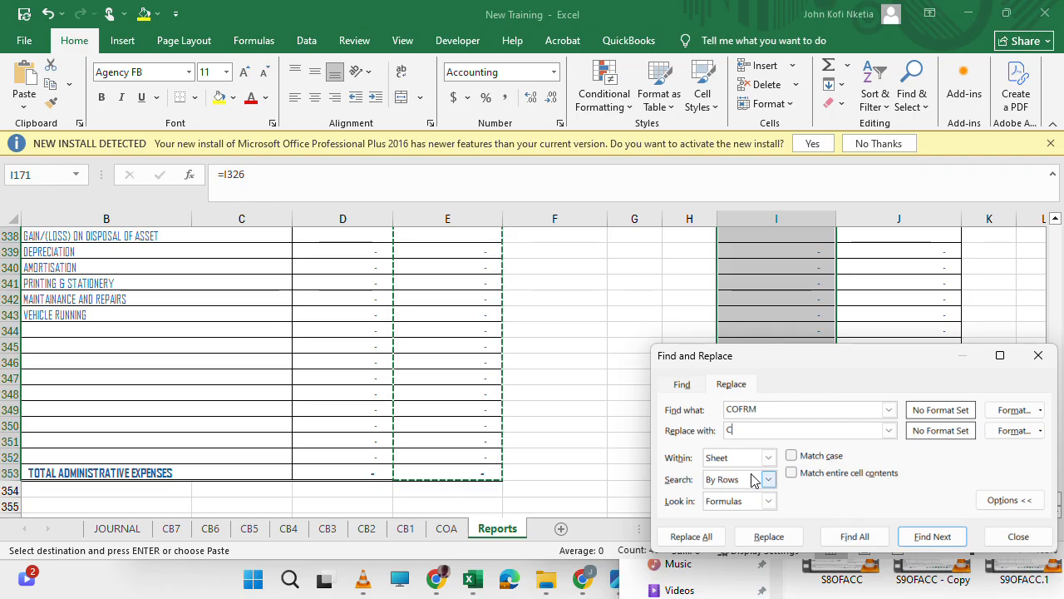
type("LFRM")
left_click(689, 537)
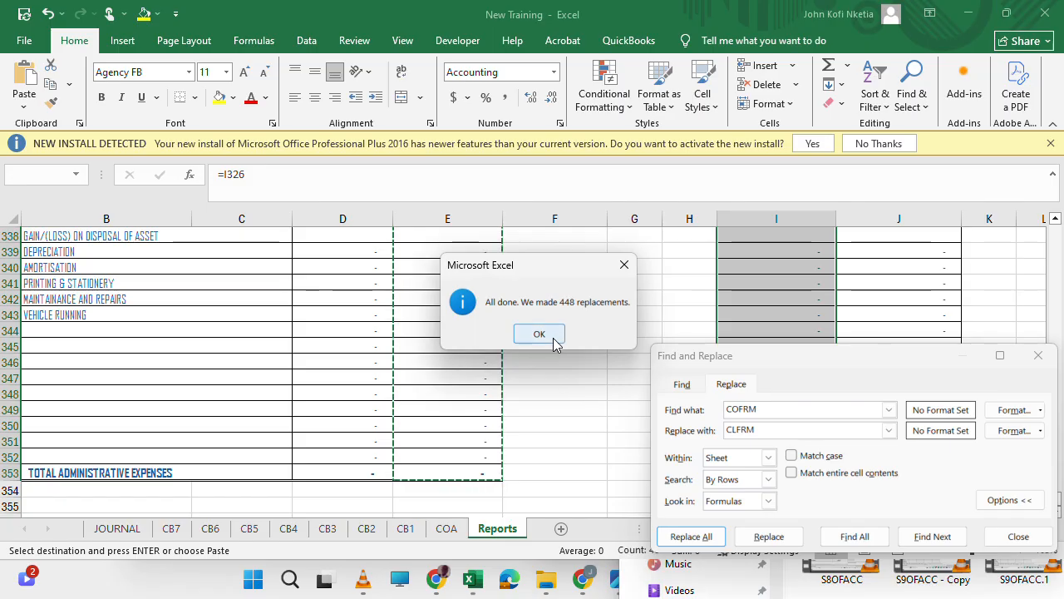
left_click(554, 341)
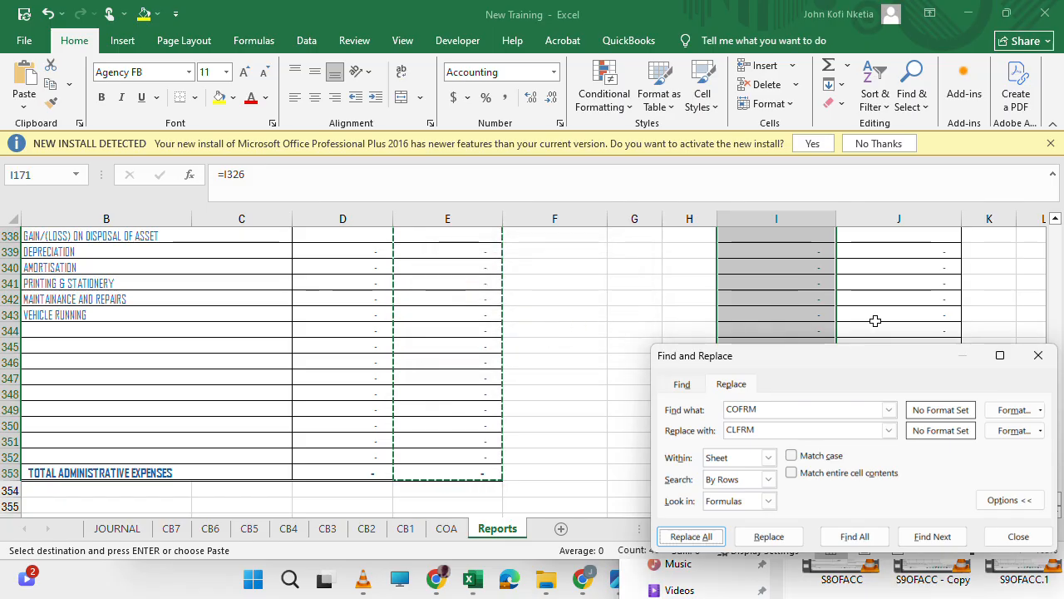
Try to replace all occurrences of COTO with CLTO in the same current lapse range, I171:I353.
scroll(826, 295, "up", 20)
scroll(828, 297, "up", 1)
left_click_drag(828, 355, 479, 355)
left_click(426, 408)
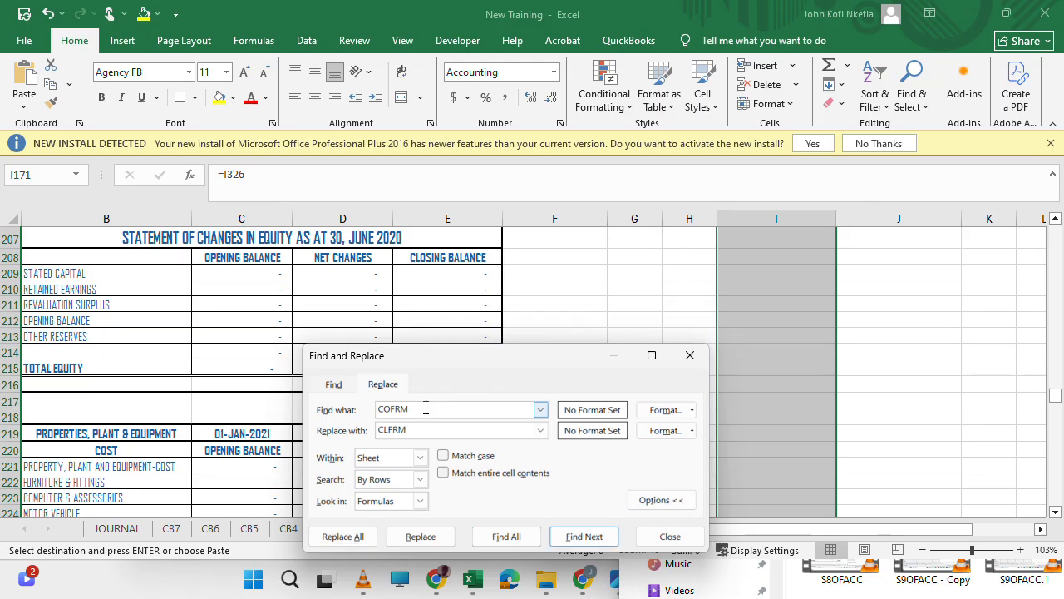
type("O")
key("Tab")
left_click(417, 425)
key("BackSpace")
key("BackSpace")
key("BackSpace")
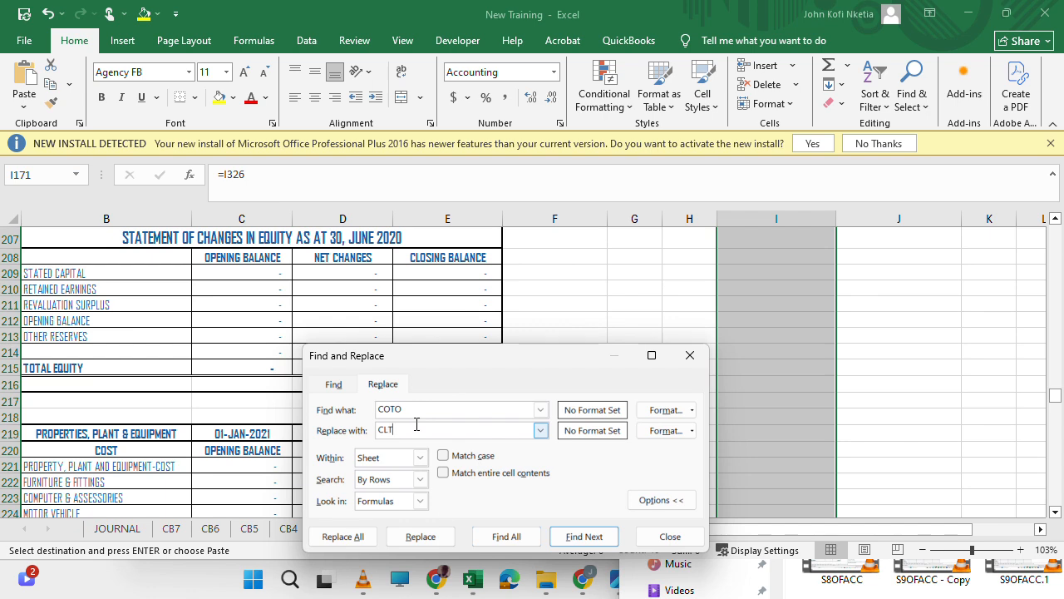
left_click(362, 537)
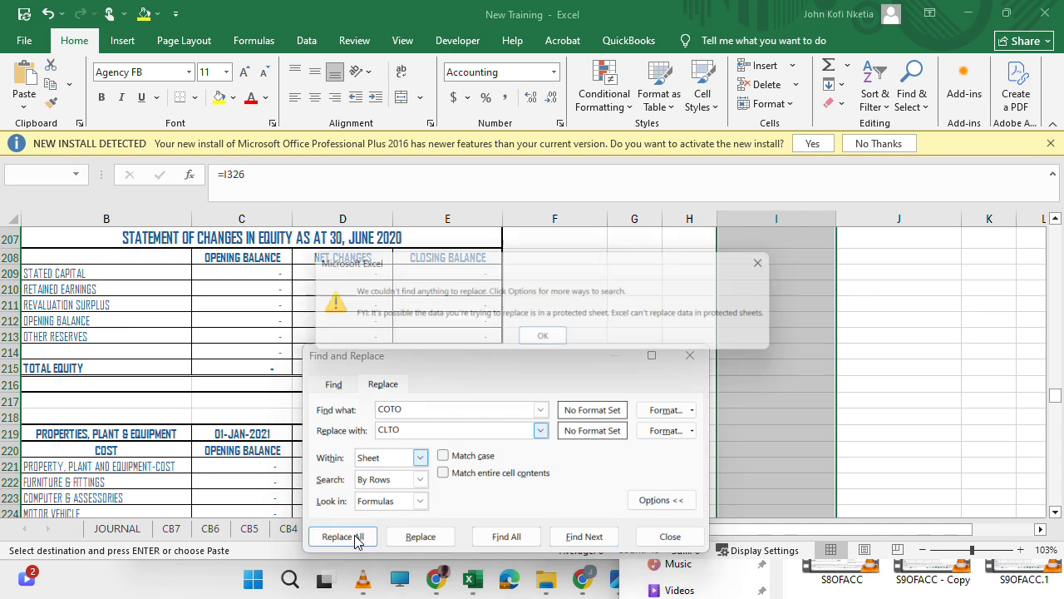
left_click(538, 337)
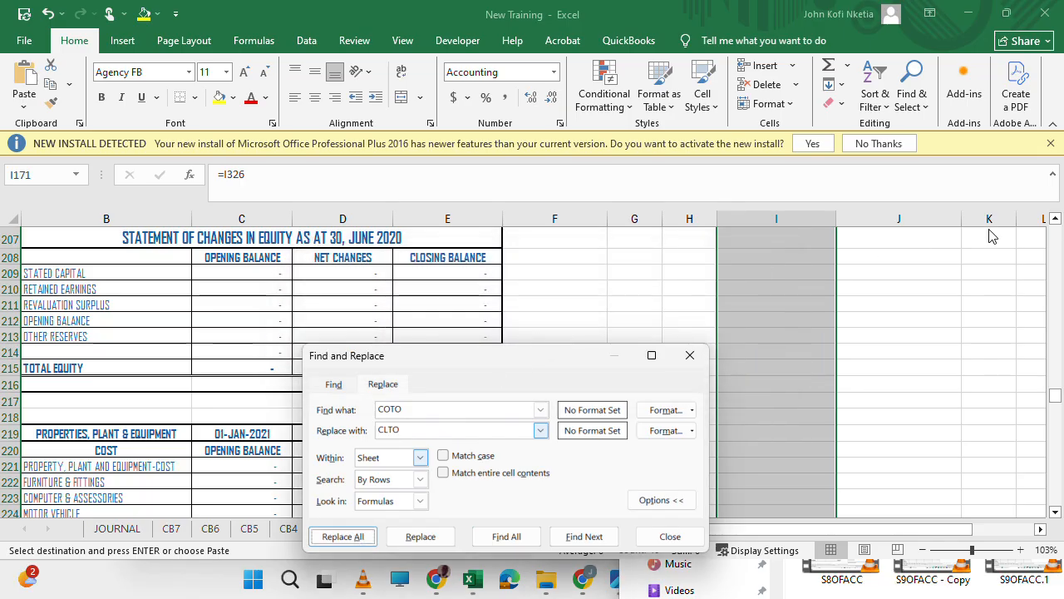
Search the selected current lapse formulas for any remaining COTO reference.
left_click_drag(497, 359, 927, 245)
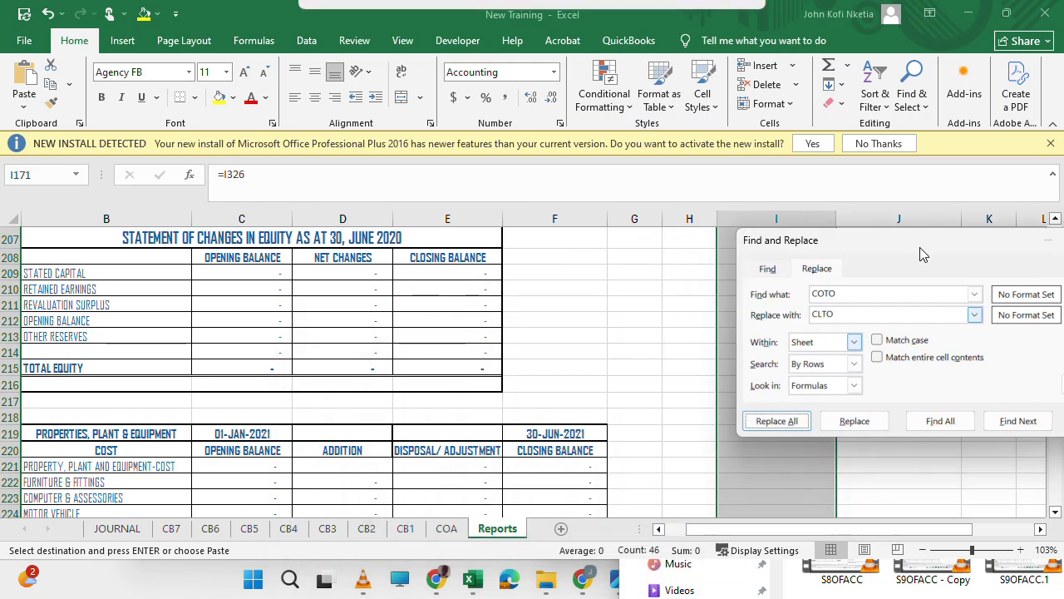
left_click(1015, 421)
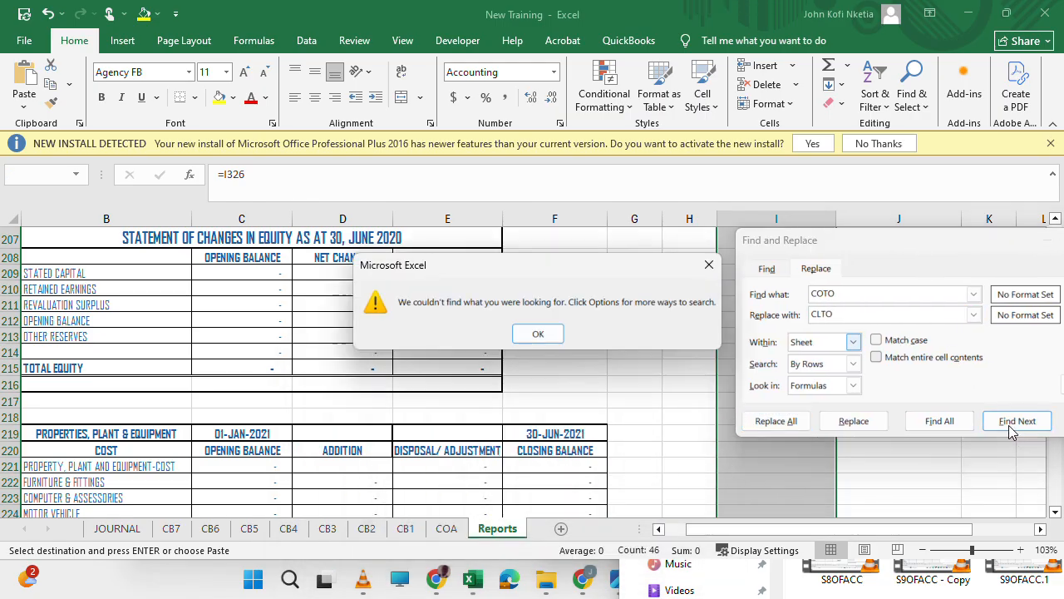
key("Return")
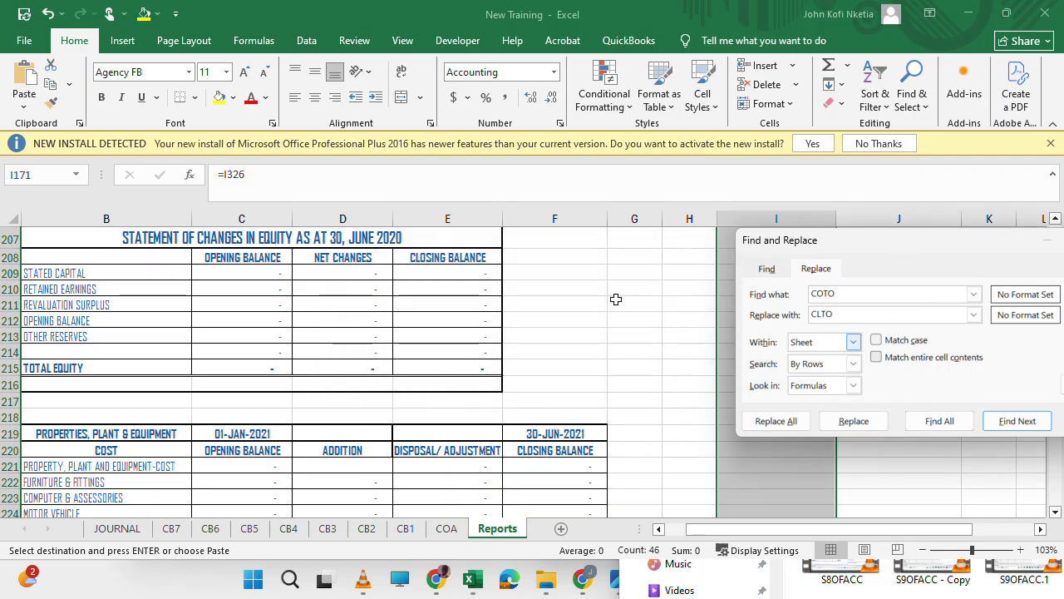
Replace all occurrences of COTO with PTO in the comparative lapse column formulas, J170:J355.
left_click_drag(718, 250, 289, 335)
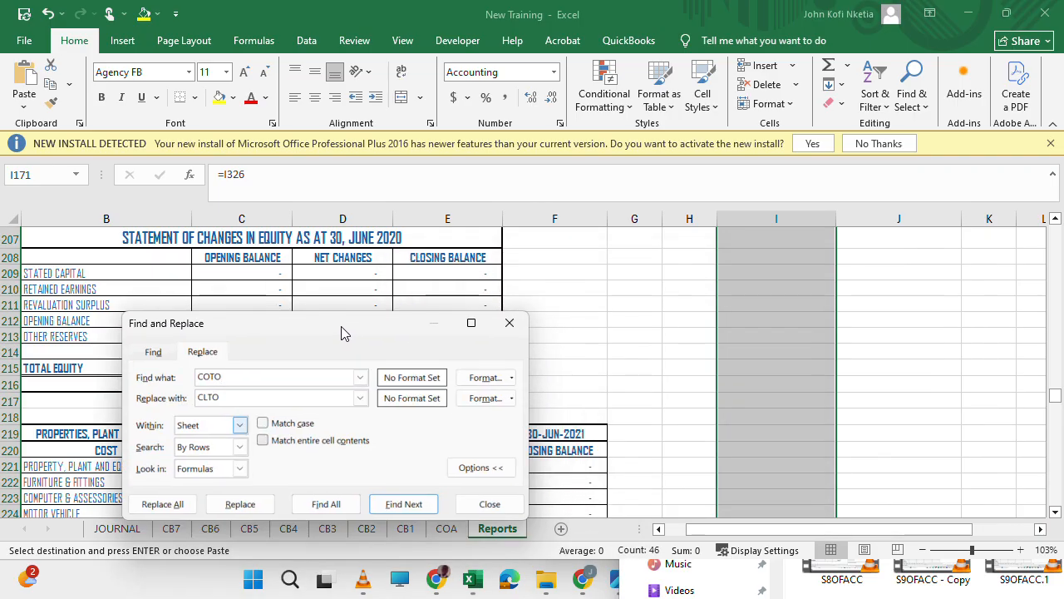
scroll(906, 330, "up", 20)
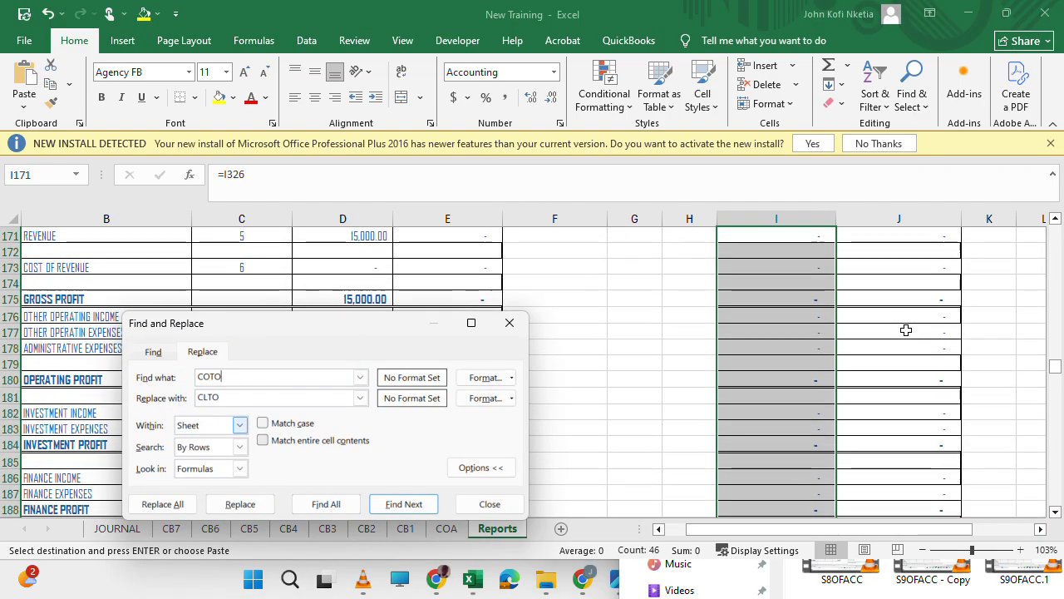
scroll(906, 330, "down", 8)
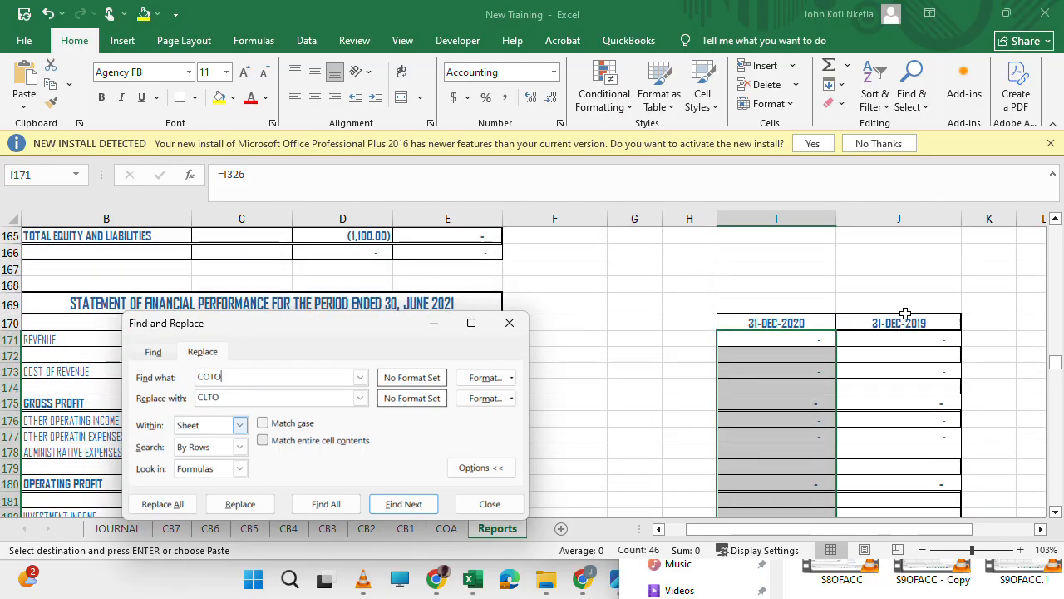
left_click_drag(888, 321, 923, 505)
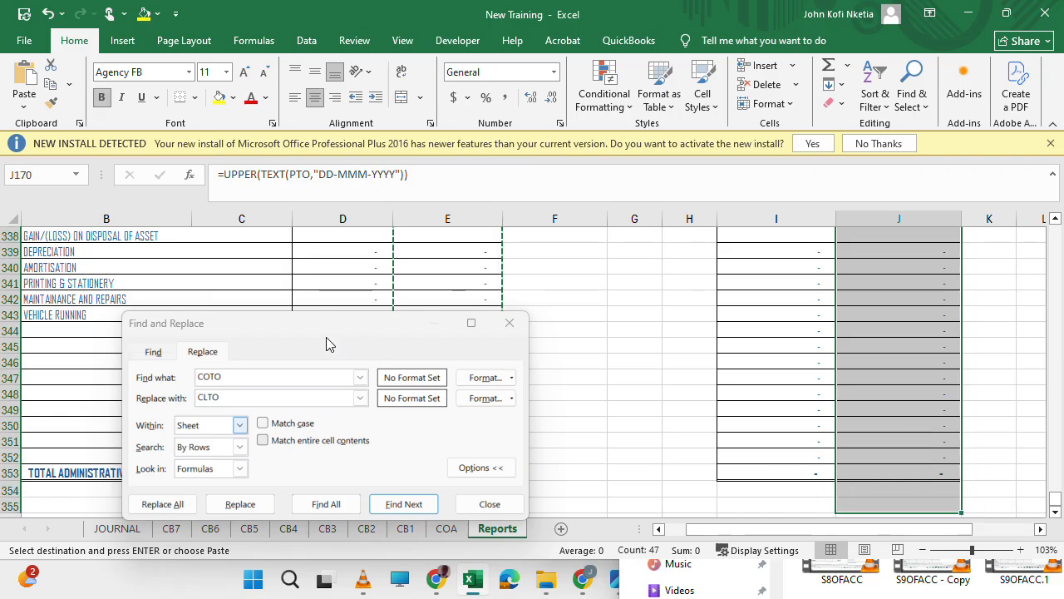
left_click_drag(321, 337, 757, 333)
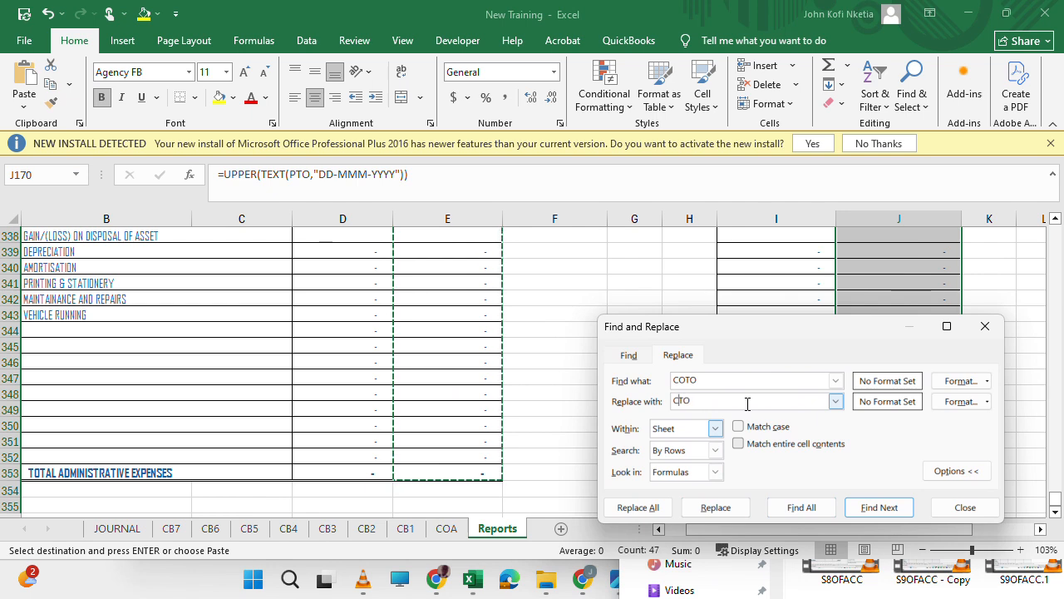
type("P")
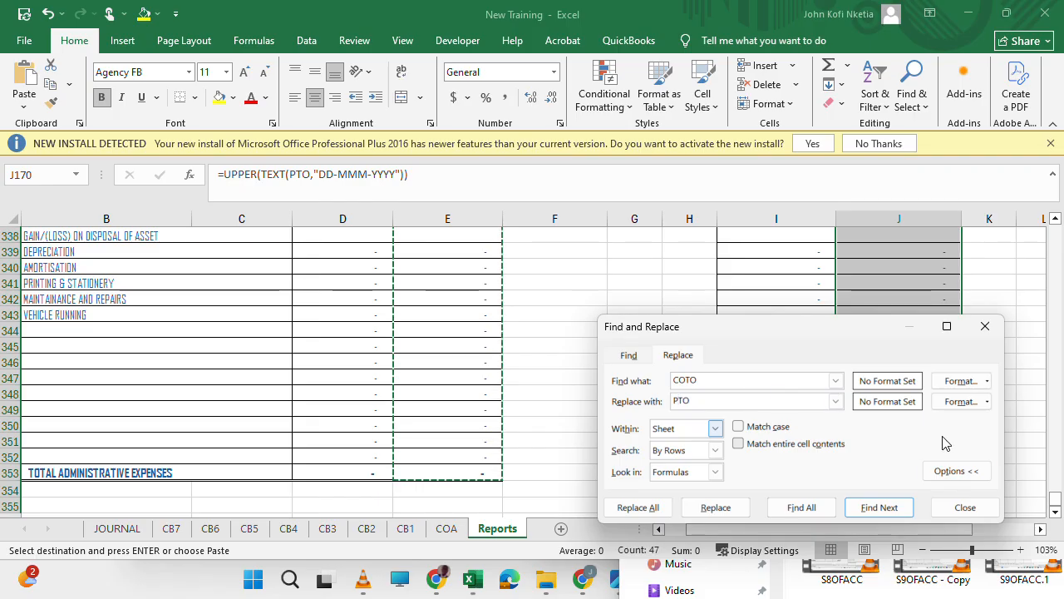
left_click(628, 507)
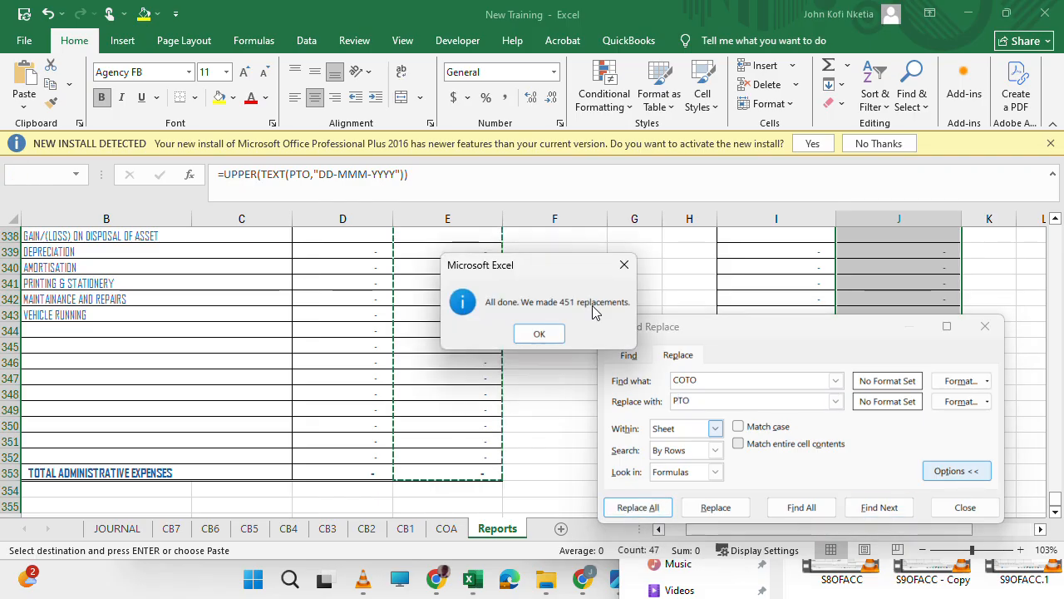
left_click(540, 333)
Replace all occurrences of COFRM with PFRM in the same comparative lapse range and close Find and Replace.
left_click(720, 380)
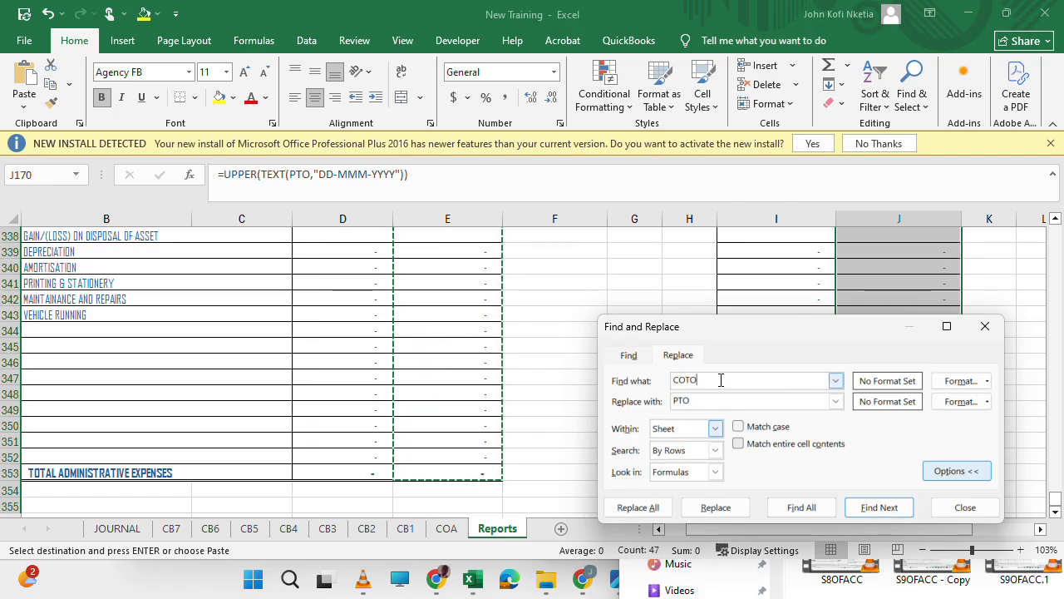
type("FROM")
key("Tab")
left_click(703, 380)
key("BackSpace")
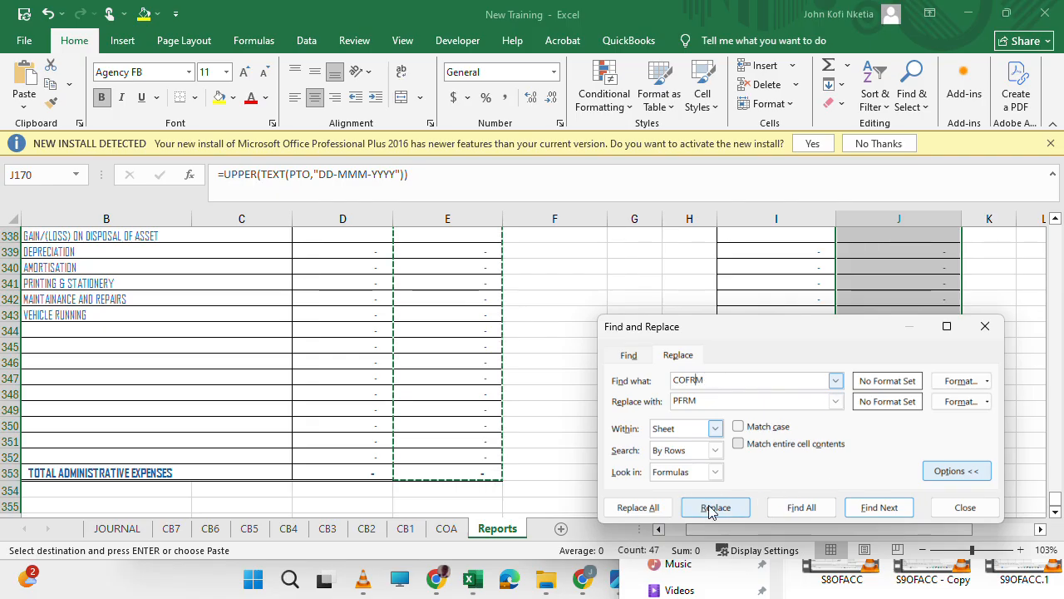
left_click(650, 507)
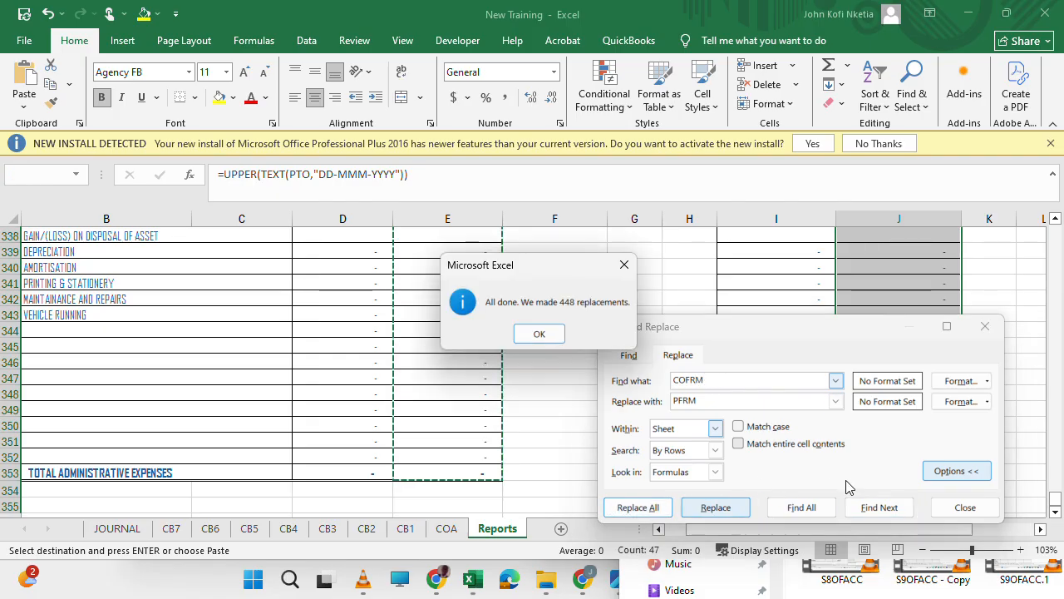
left_click(539, 333)
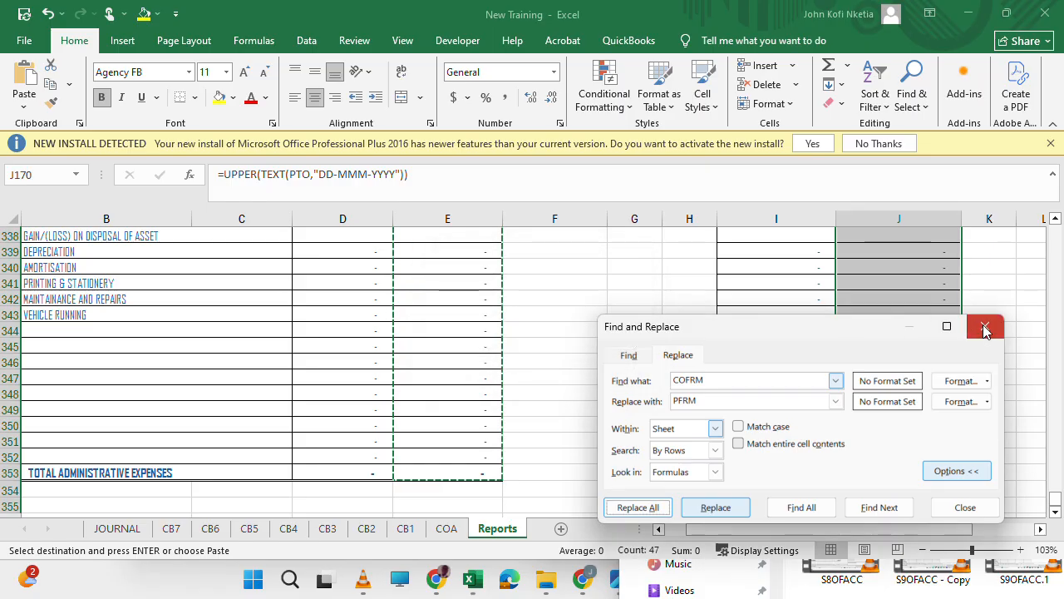
left_click(985, 326)
Check the formula and the defined name of the current lapse date cell I5.
scroll(835, 299, "up", 20)
scroll(835, 299, "up", 20)
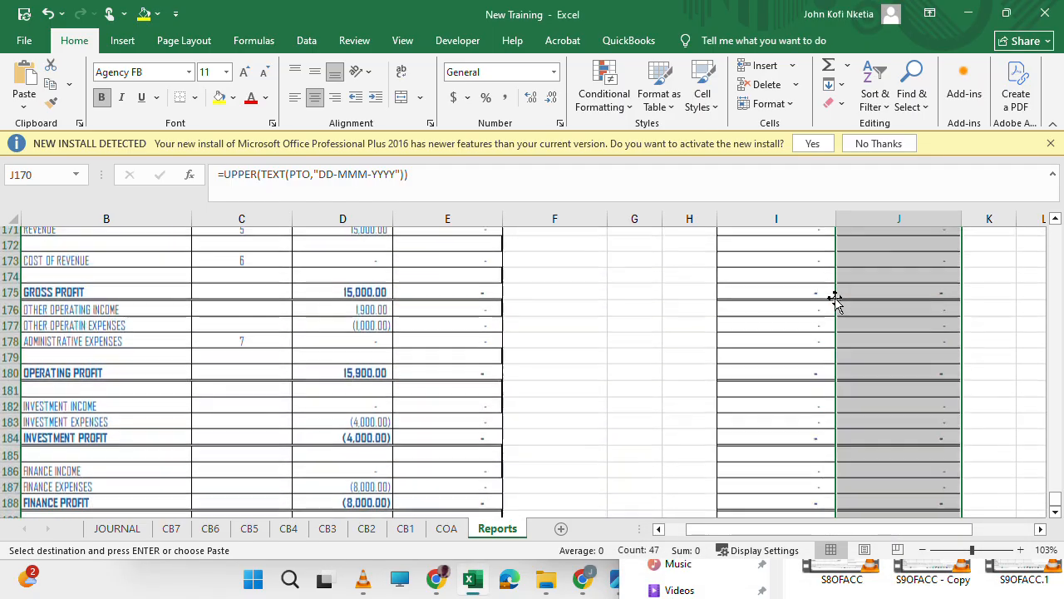
scroll(834, 299, "up", 20)
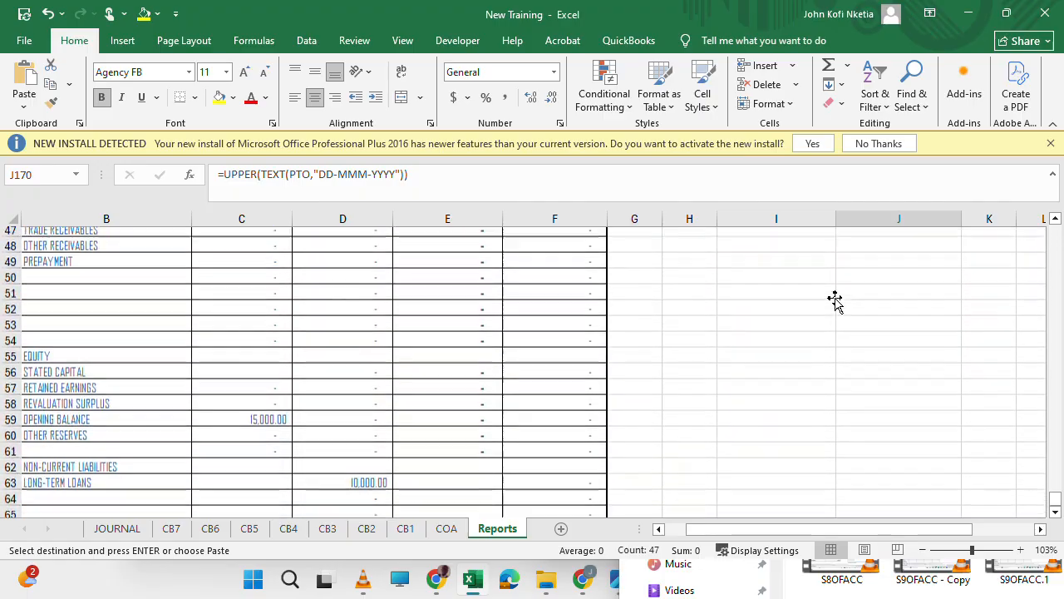
left_click(798, 300)
double_click(798, 300)
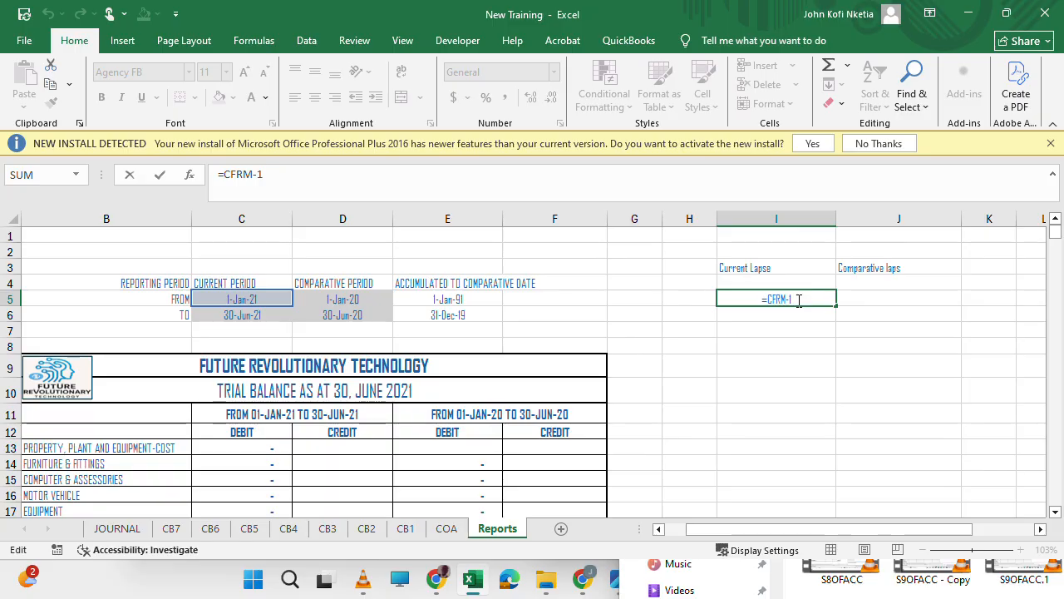
key("Return")
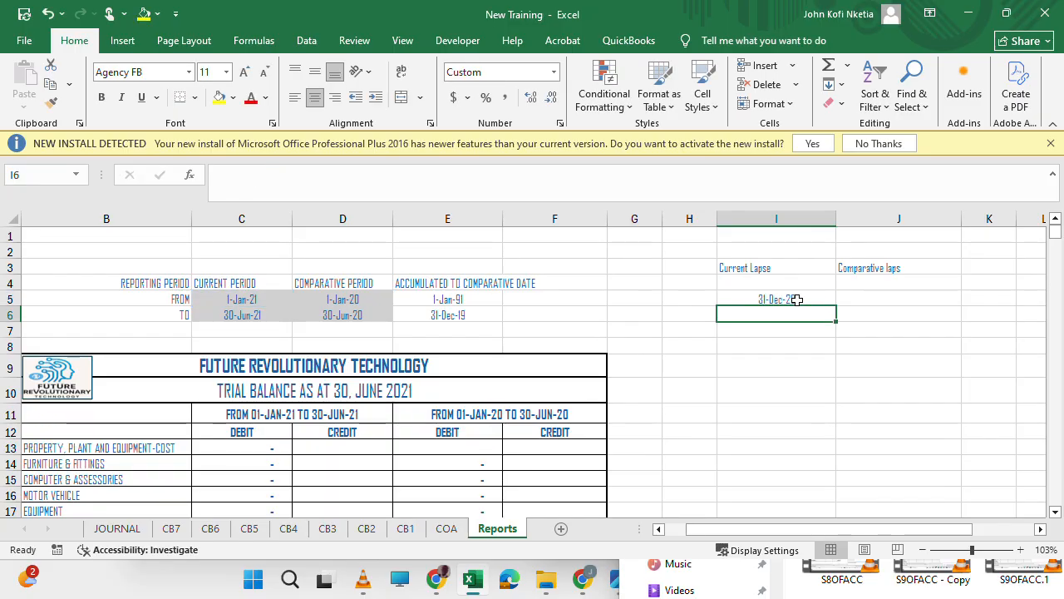
left_click(796, 299)
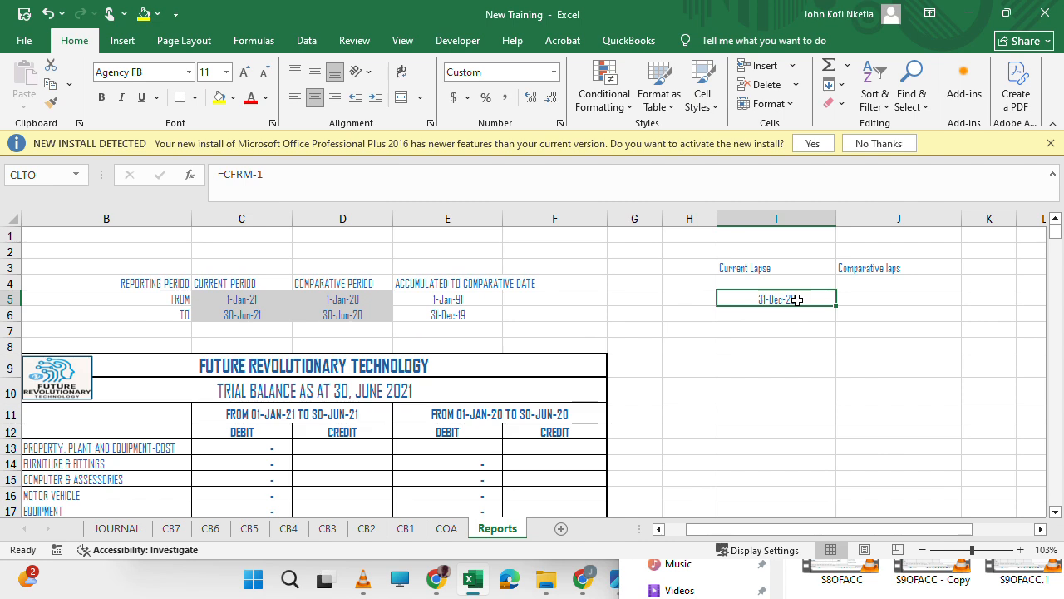
Replace all occurrences of CLFRM with PFRM in the current lapse column formulas from I171 down through the notes.
key("ctrl+Down")
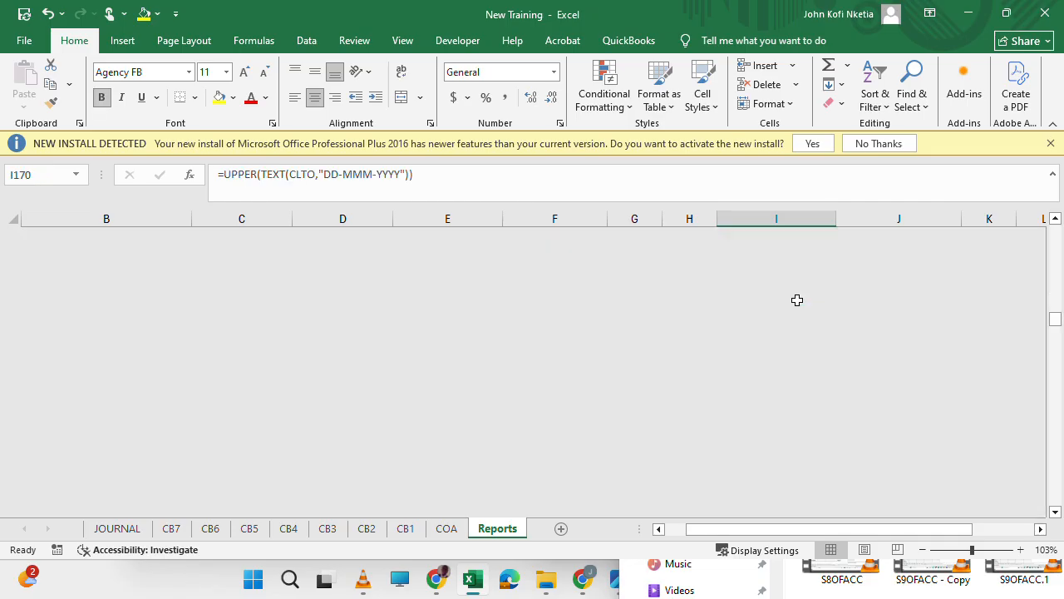
key("Down")
key("shift+Down")
key("shift+Down")
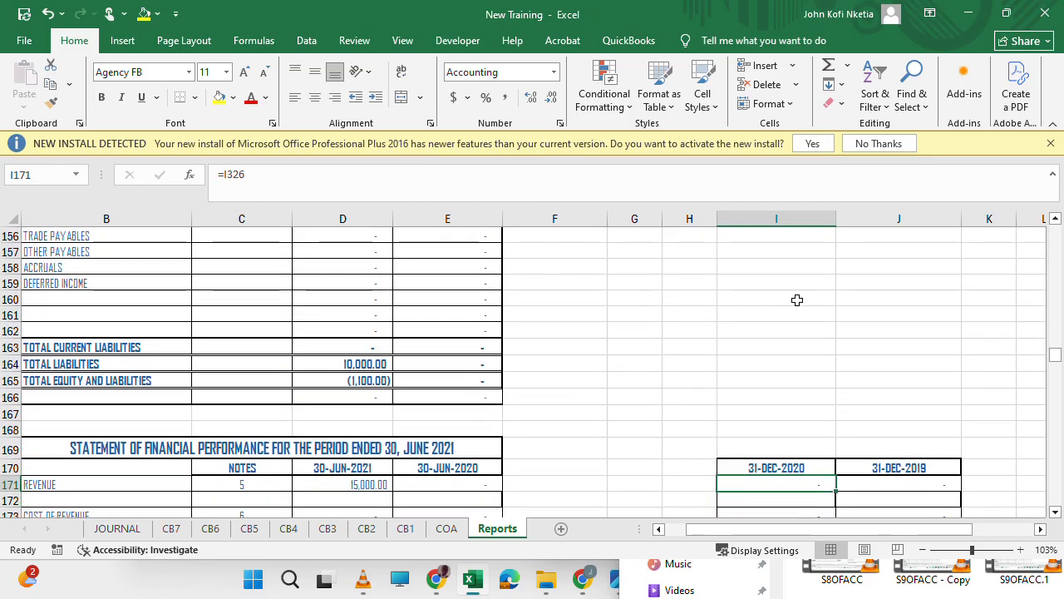
key("ctrl+shift+Down")
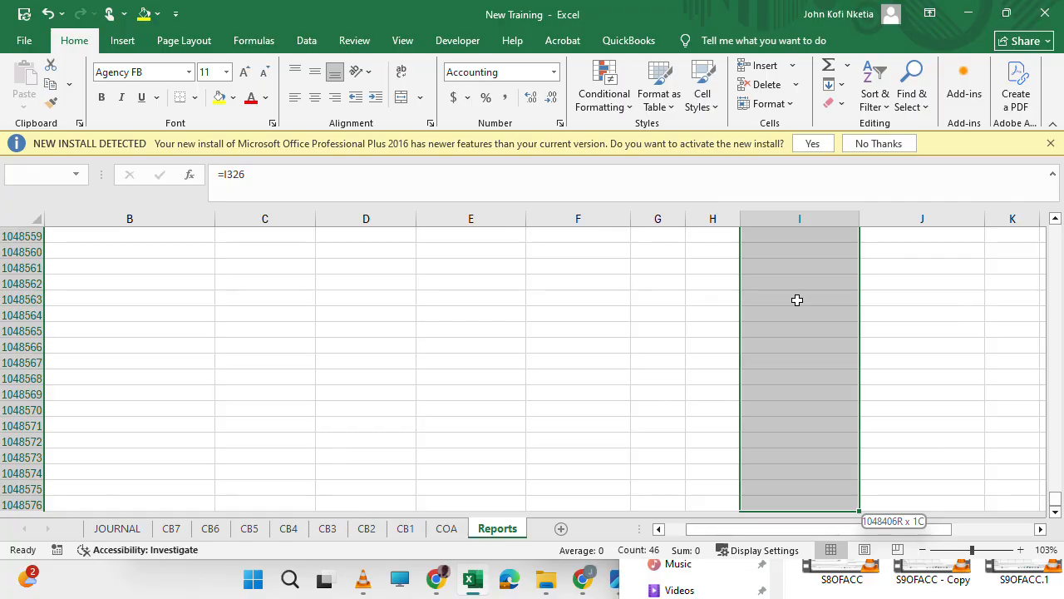
key("ctrl+shift+Up")
scroll(777, 277, "up", 15)
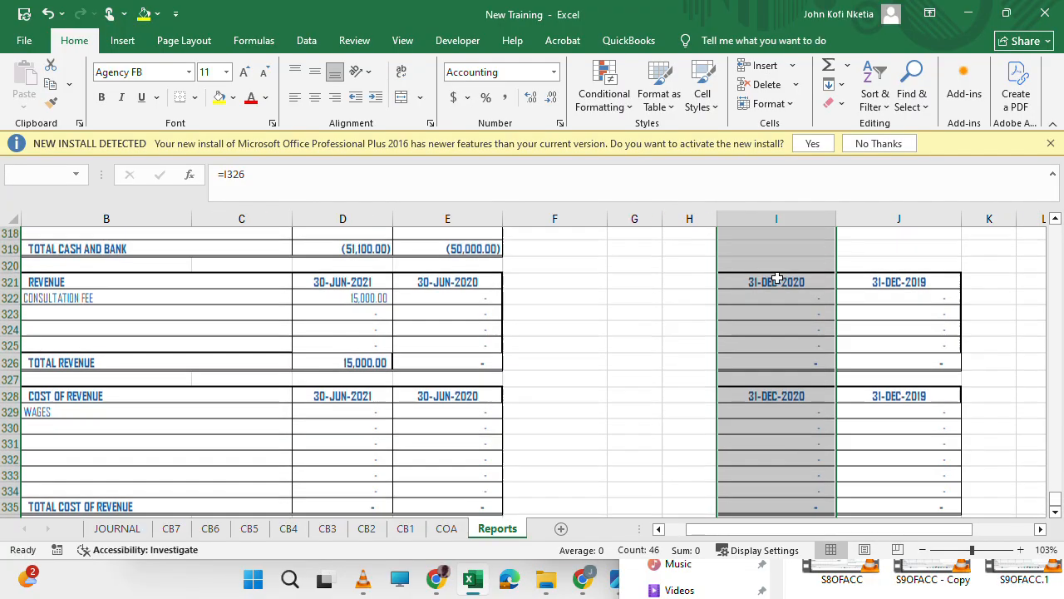
key("ctrl+h")
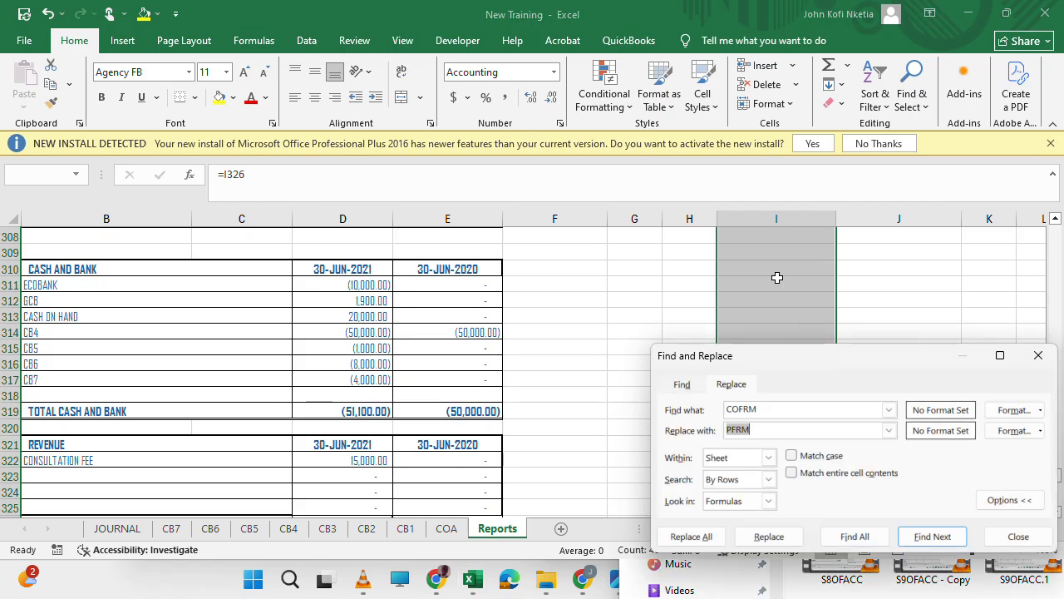
key("shift+Tab")
type("CLF")
key("Tab")
type("P")
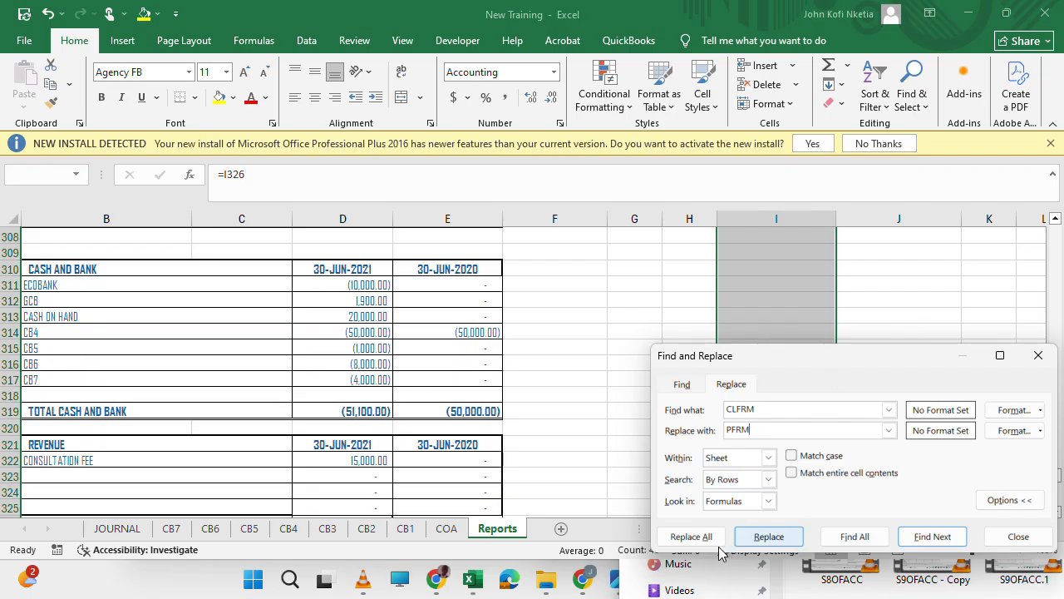
left_click(694, 536)
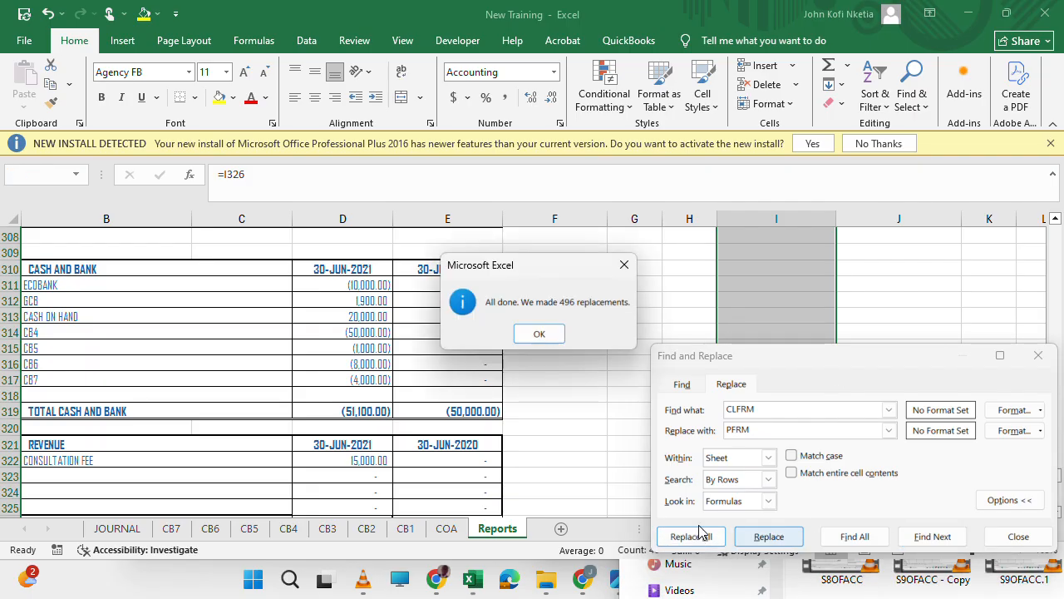
left_click(541, 332)
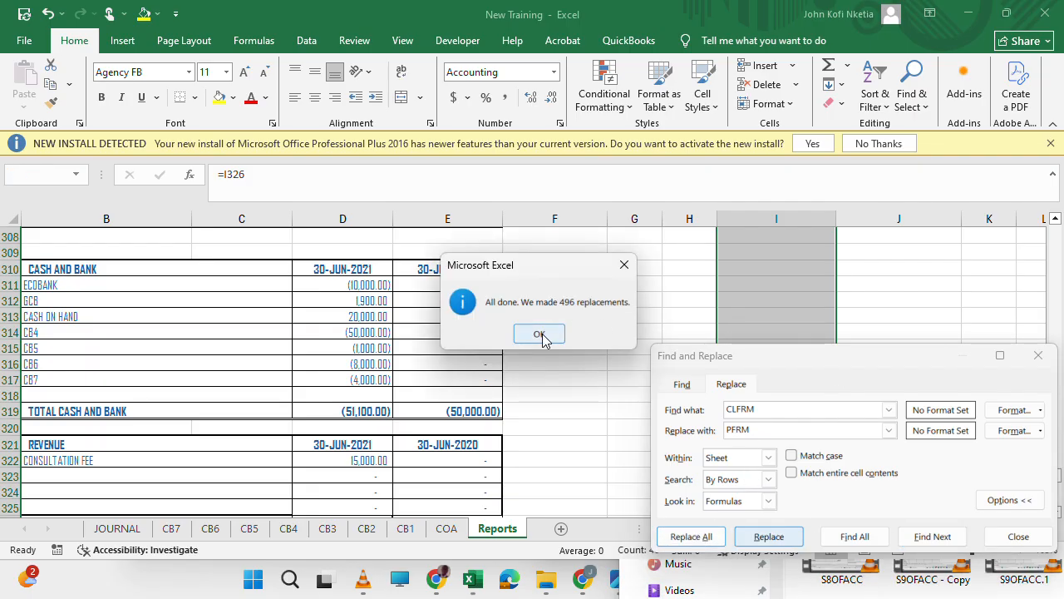
left_click(882, 313)
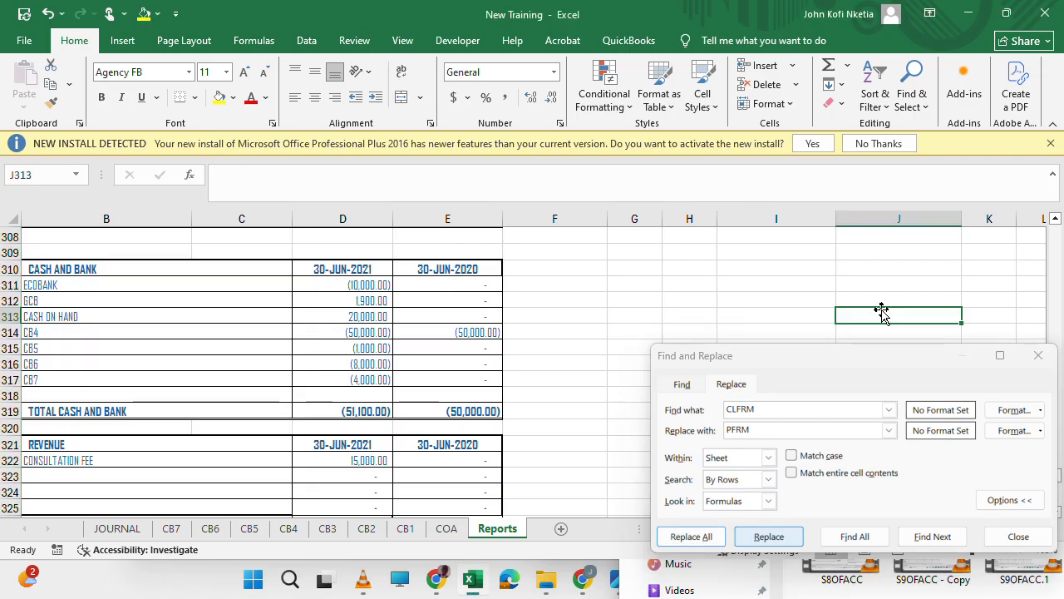
key("ctrl+Up")
key("Up")
key("Up")
key("Up")
key("Up")
key("Up")
key("Up")
key("Up")
key("Up")
key("Up")
key("Up")
key("Up")
key("Up")
key("Up")
key("Up")
key("Up")
key("Up")
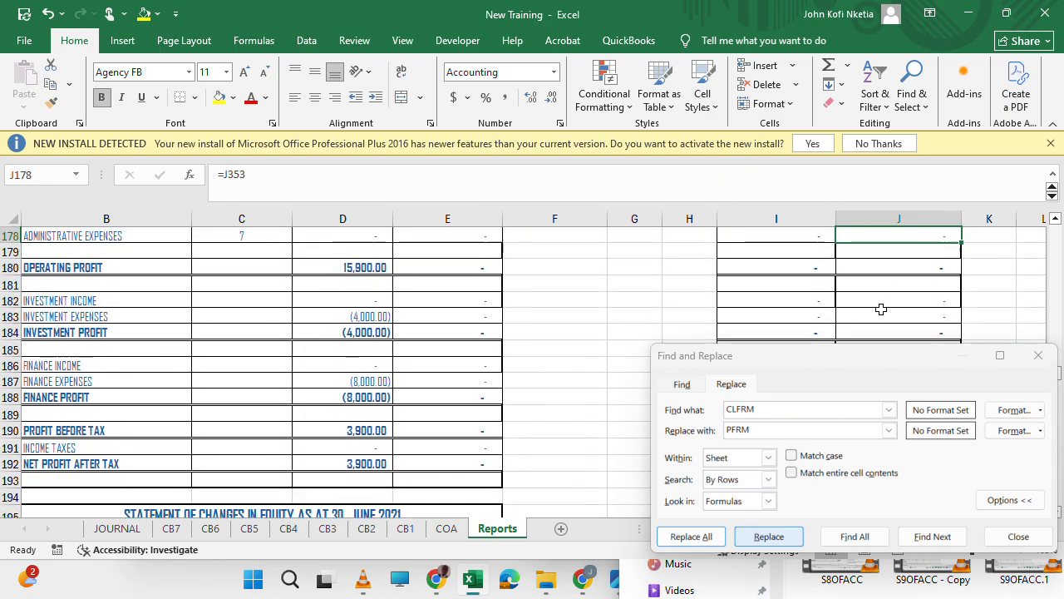
key("Up")
key("Up")
key("Up")
key("Up")
key("Up")
key("Up")
key("Up")
key("Up")
key("Up")
key("Up")
key("Up")
key("Up")
key("Up")
key("Up")
key("Up")
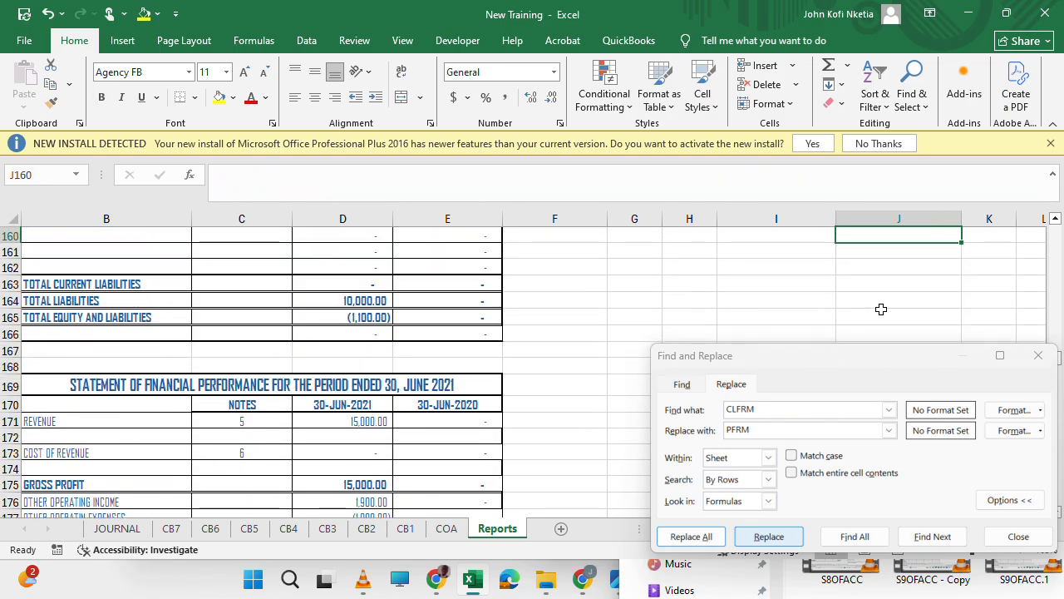
key("Down")
key("Down")
key("Down")
key("Down")
key("Down")
key("Down")
key("Down")
key("Down")
key("Down")
key("Down")
key("Down")
key("Down")
key("Down")
key("Down")
key("Up")
key("Up")
key("Up")
key("Up")
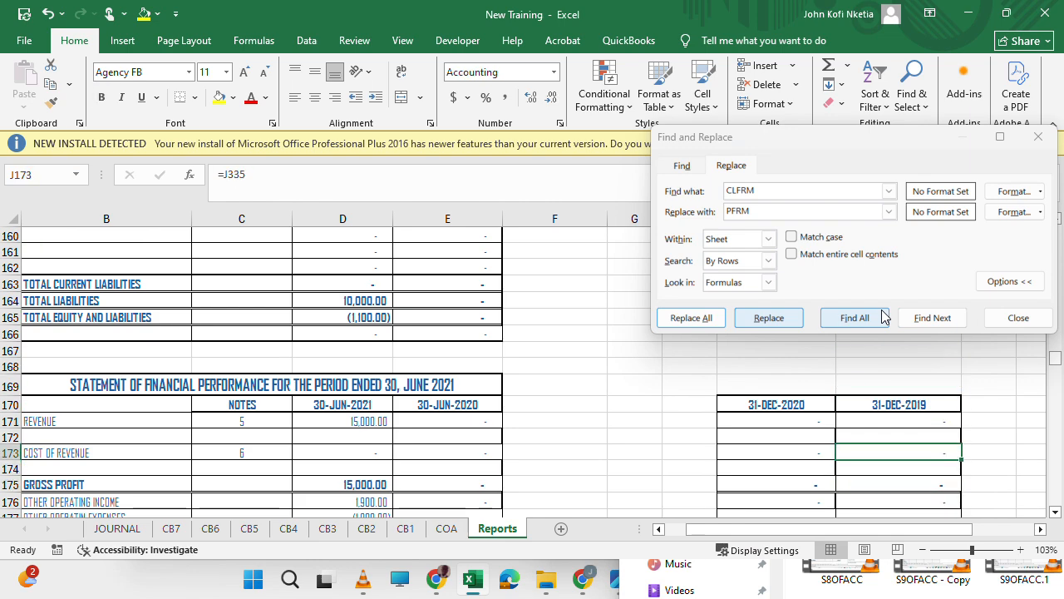
key("ctrl+shift+Down")
key("ctrl+shift+Down")
key("ctrl+shift+Down")
key("ctrl+shift+Down")
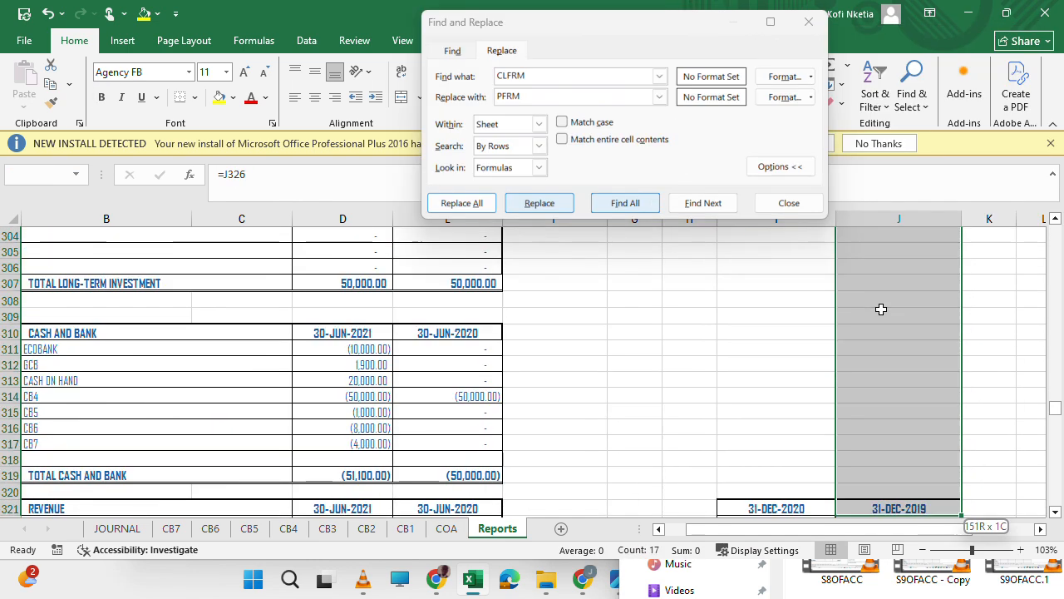
key("ctrl+shift+Up")
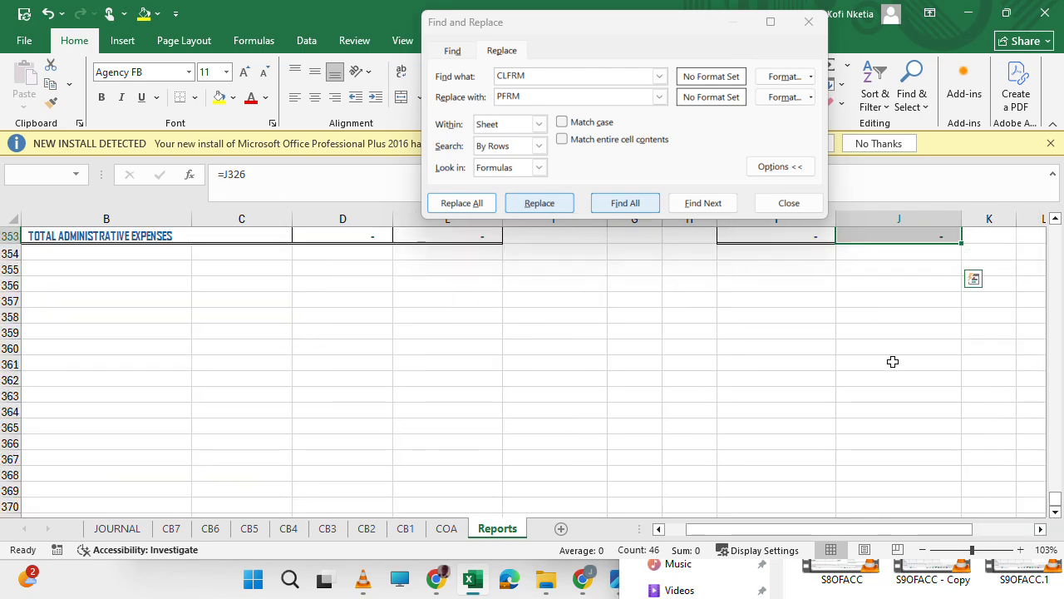
scroll(890, 343, "up", 14)
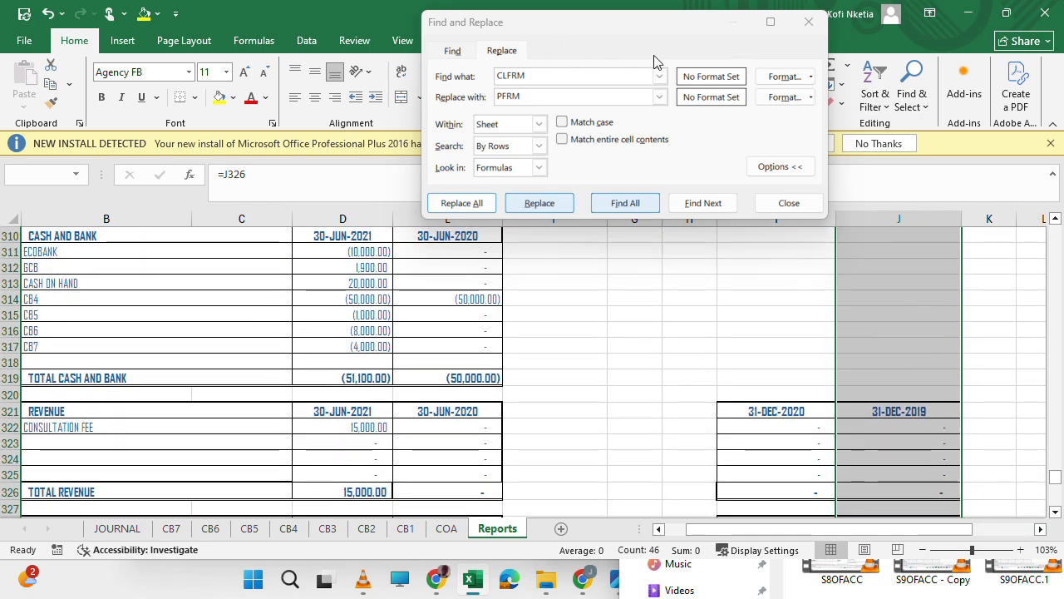
left_click(659, 96)
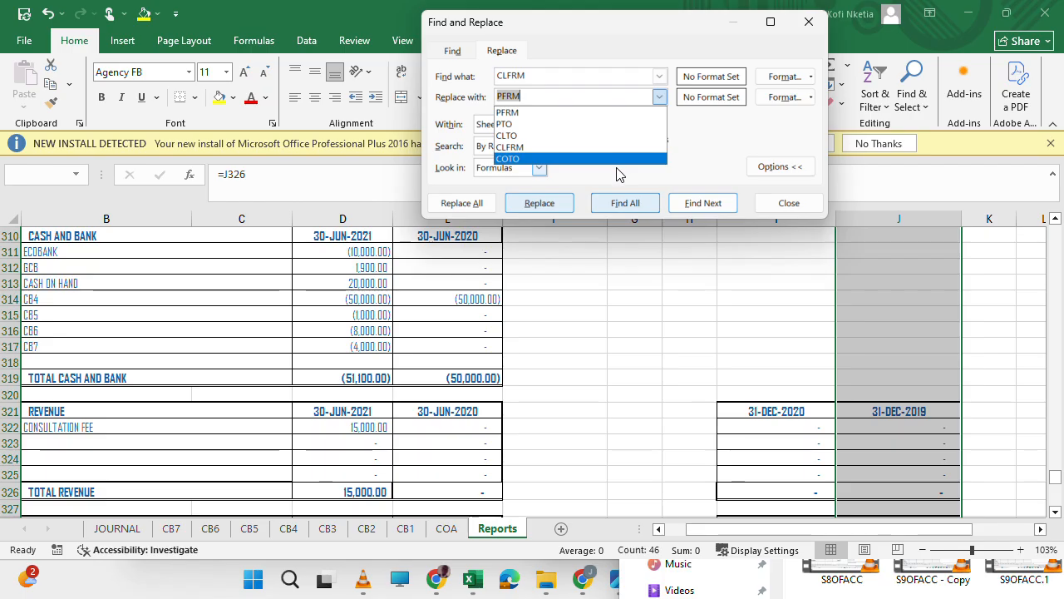
left_click(877, 332)
left_click(877, 331)
Check the date names used in the comparative lapse formula in J324 against the PTO cell E6, closing Find and Replace.
left_click(911, 449)
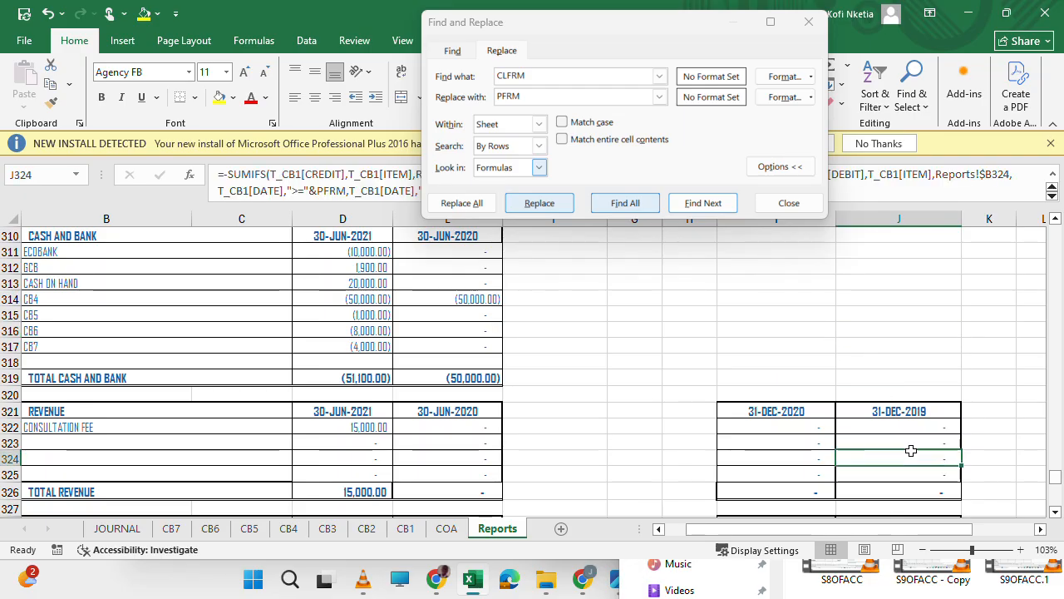
left_click(809, 25)
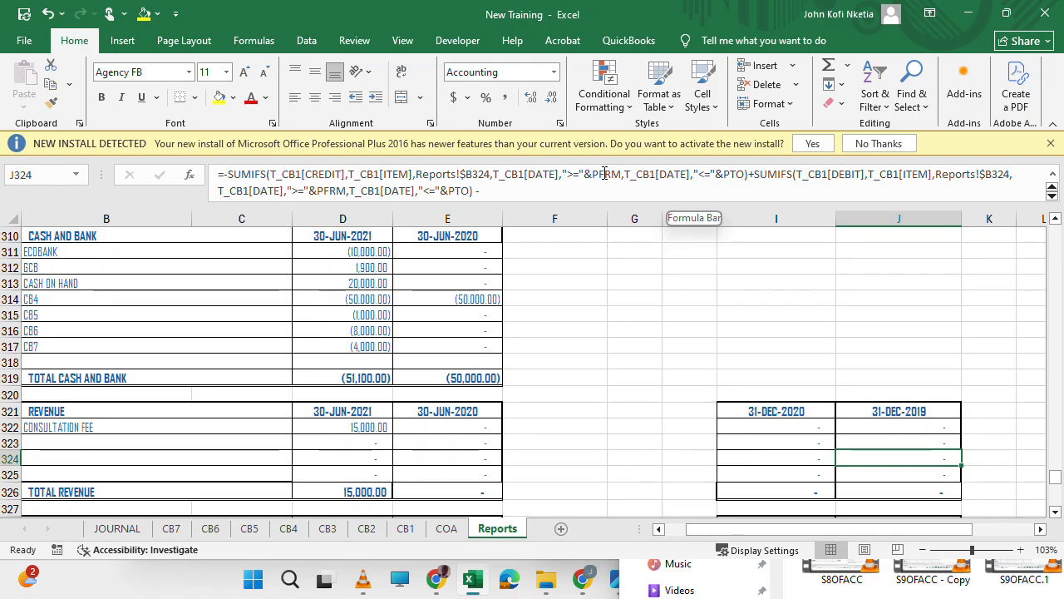
scroll(791, 294, "up", 20)
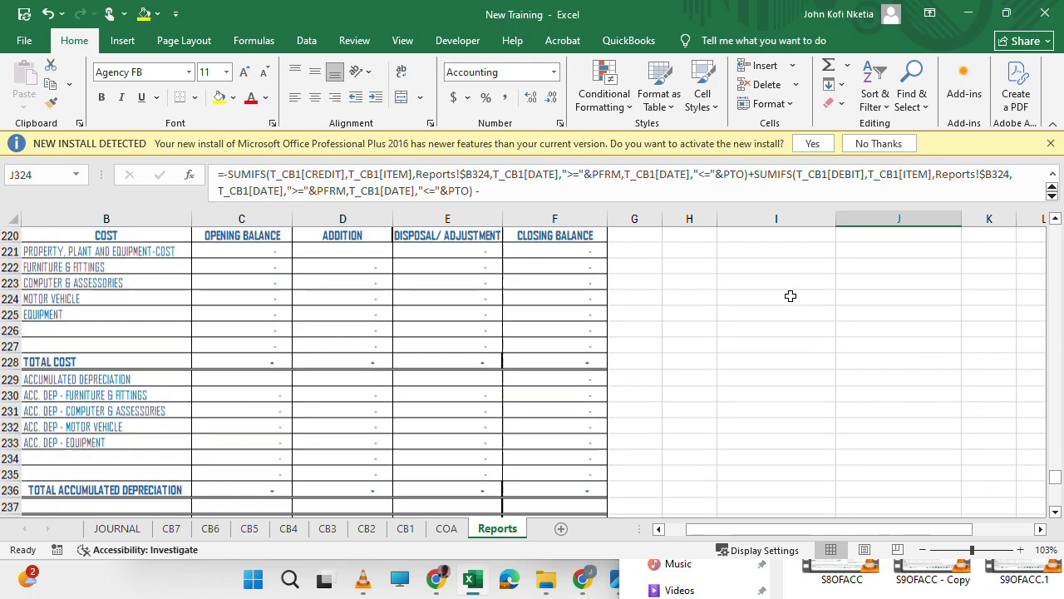
scroll(791, 296, "up", 11)
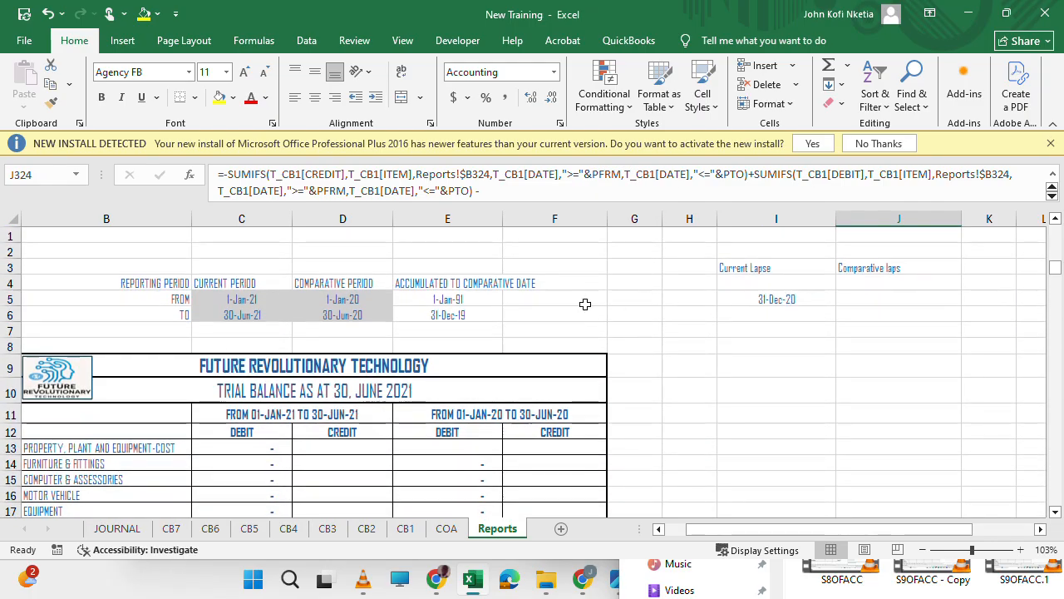
left_click(462, 312)
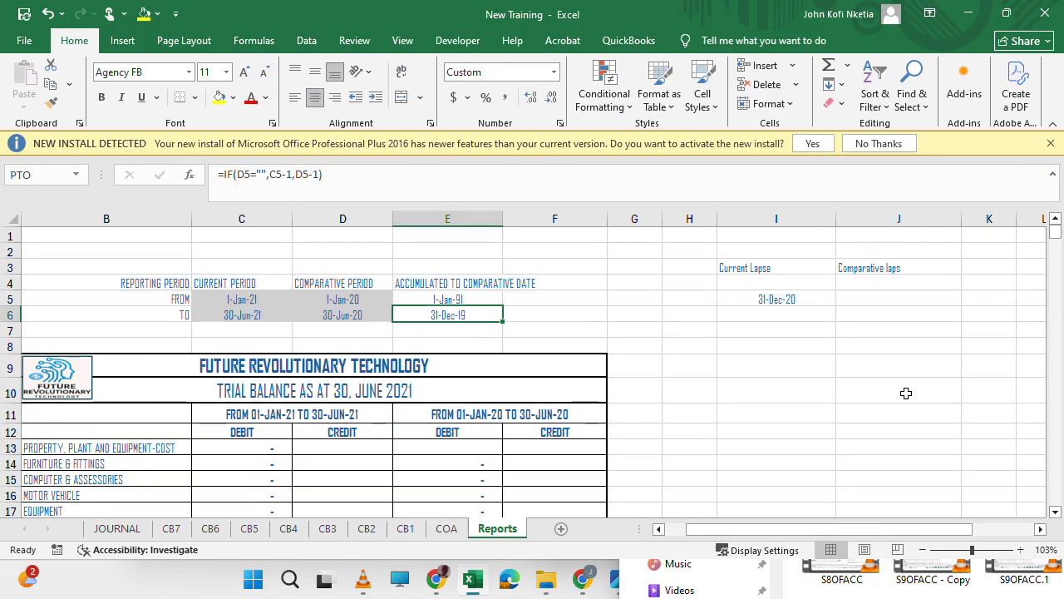
Compare the lapse column date headings beside the Statement of Financial Performance with the reporting period dates above the trial balance.
scroll(906, 392, "down", 20)
scroll(906, 392, "down", 11)
scroll(906, 392, "up", 7)
scroll(906, 392, "down", 4)
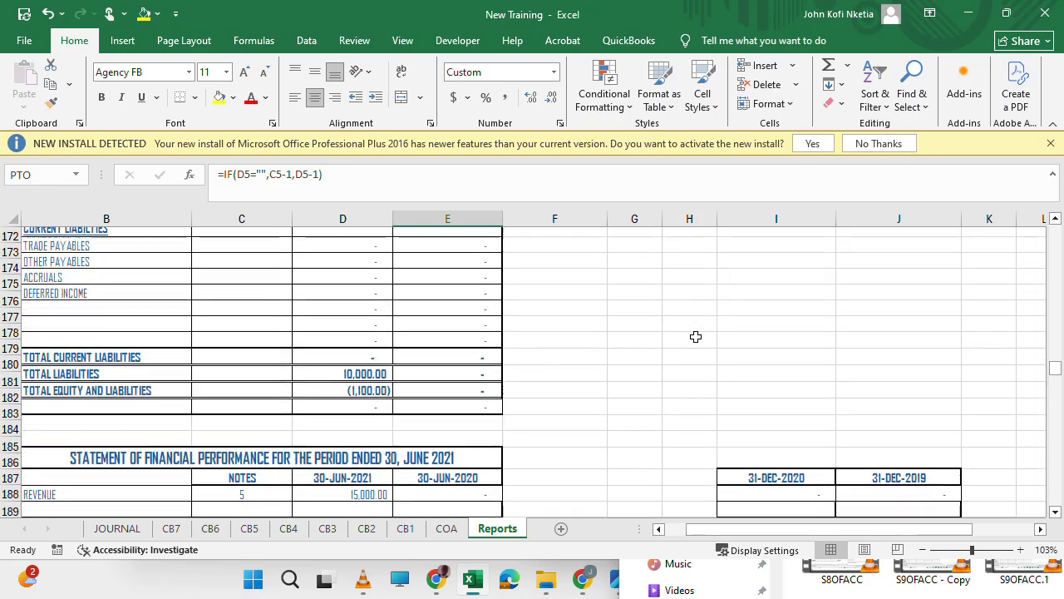
scroll(696, 336, "up", 20)
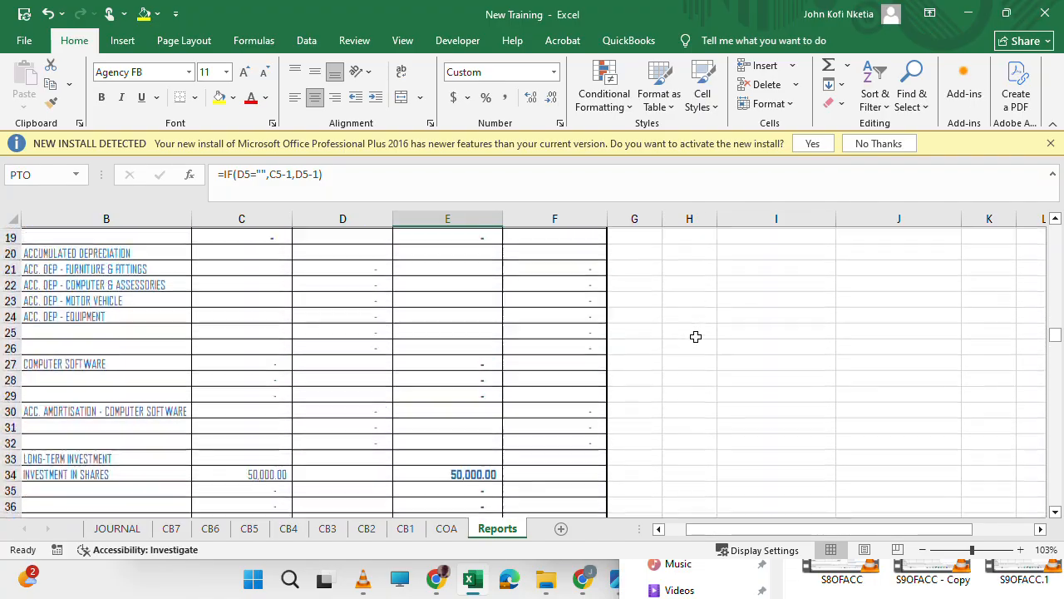
scroll(696, 336, "down", 20)
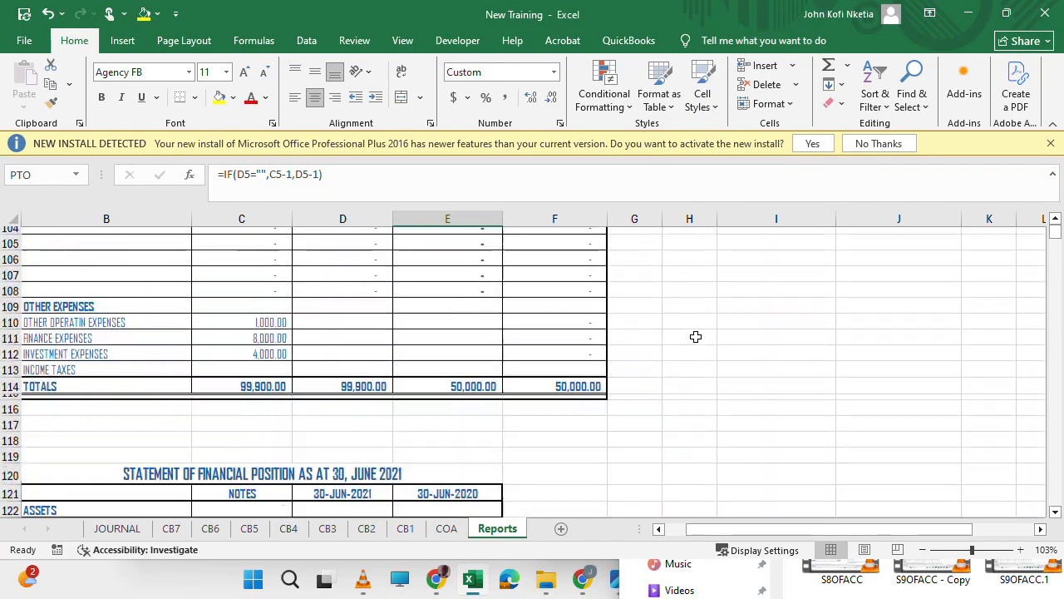
scroll(696, 335, "down", 12)
scroll(696, 336, "up", 9)
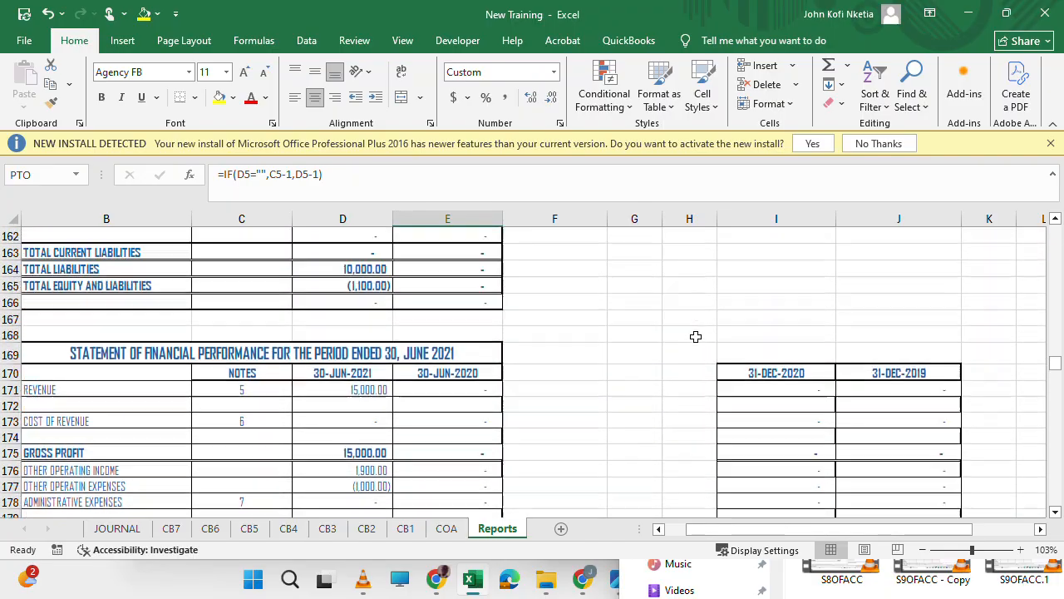
scroll(696, 336, "down", 2)
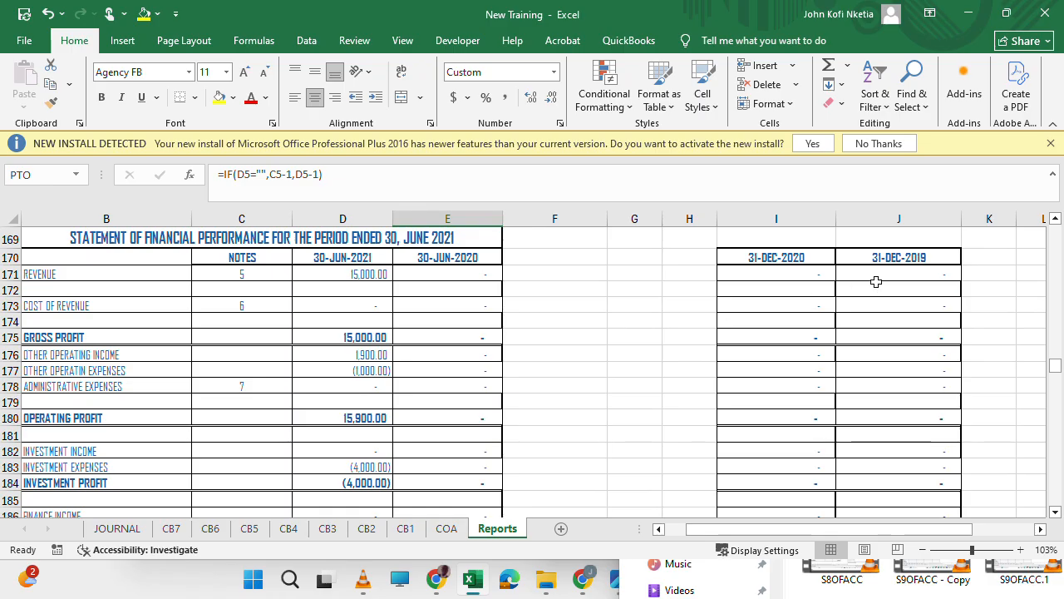
scroll(631, 337, "up", 20)
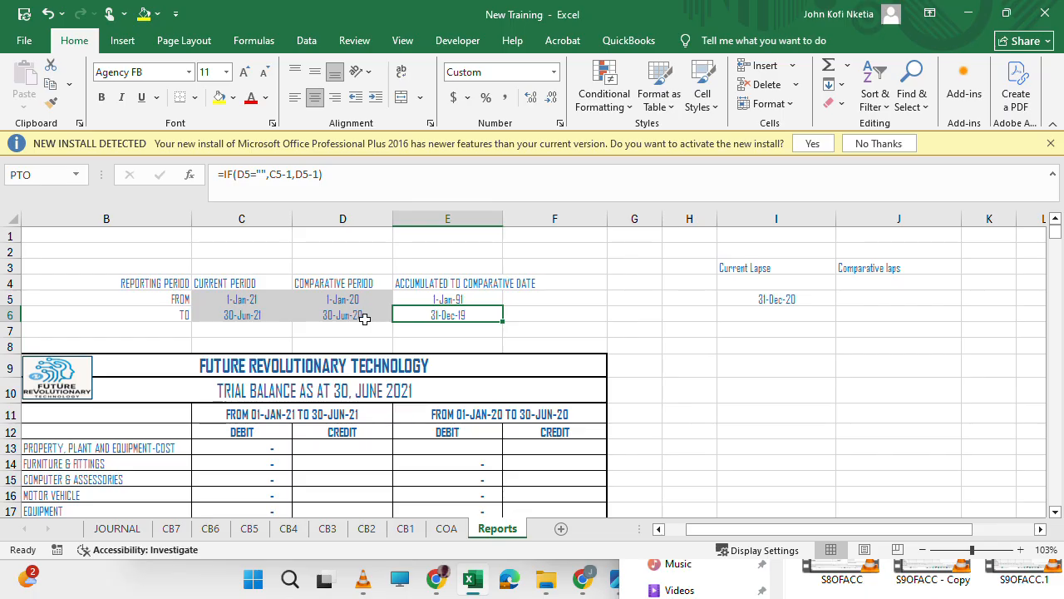
scroll(779, 339, "down", 20)
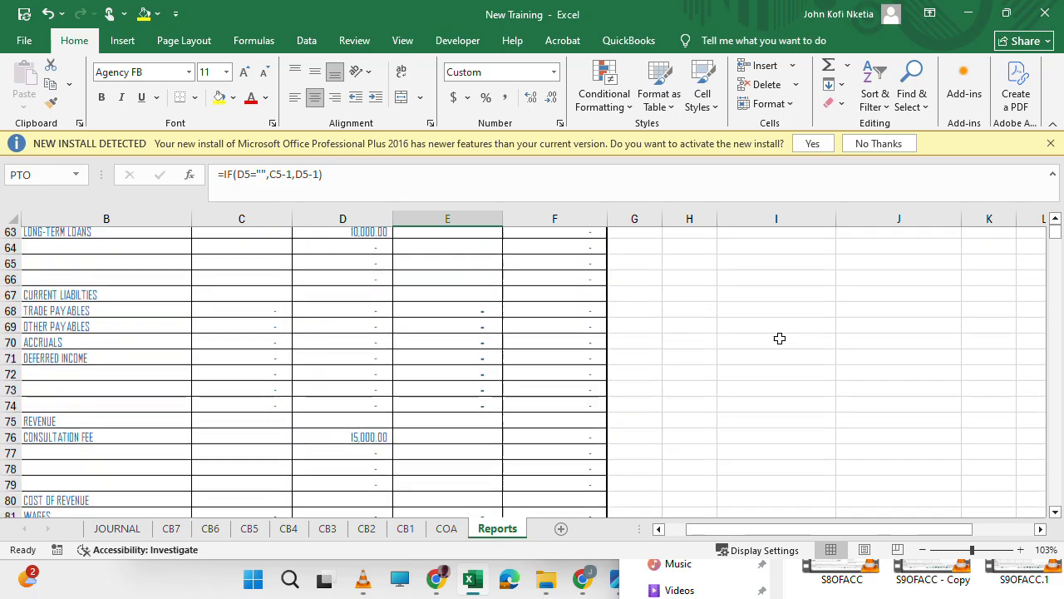
scroll(779, 339, "right", 1)
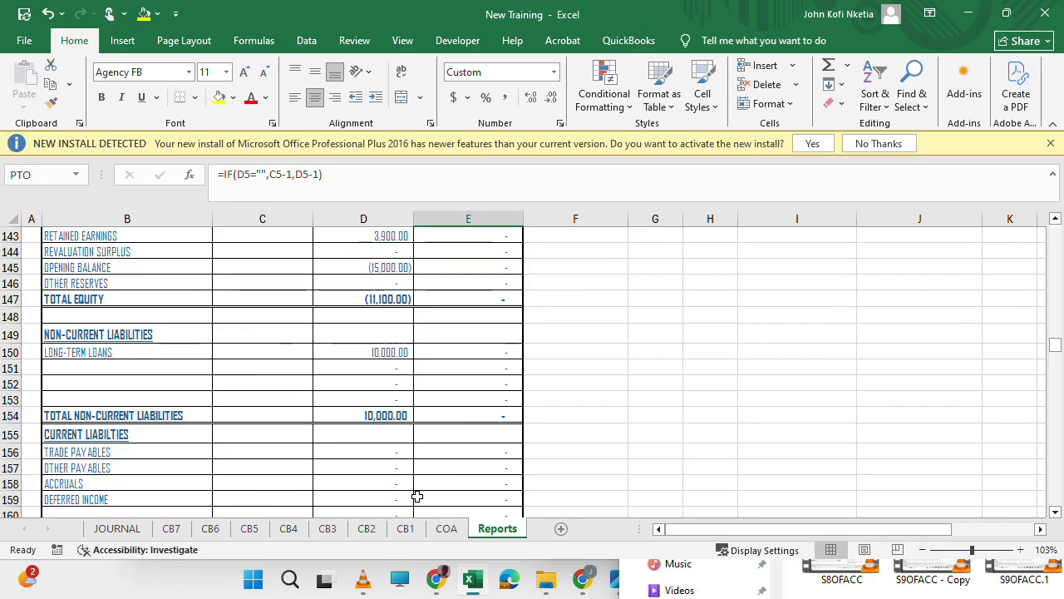
Start a new row in the CB3 cash on hand cashbook dated 9-Aug-19.
left_click(327, 528)
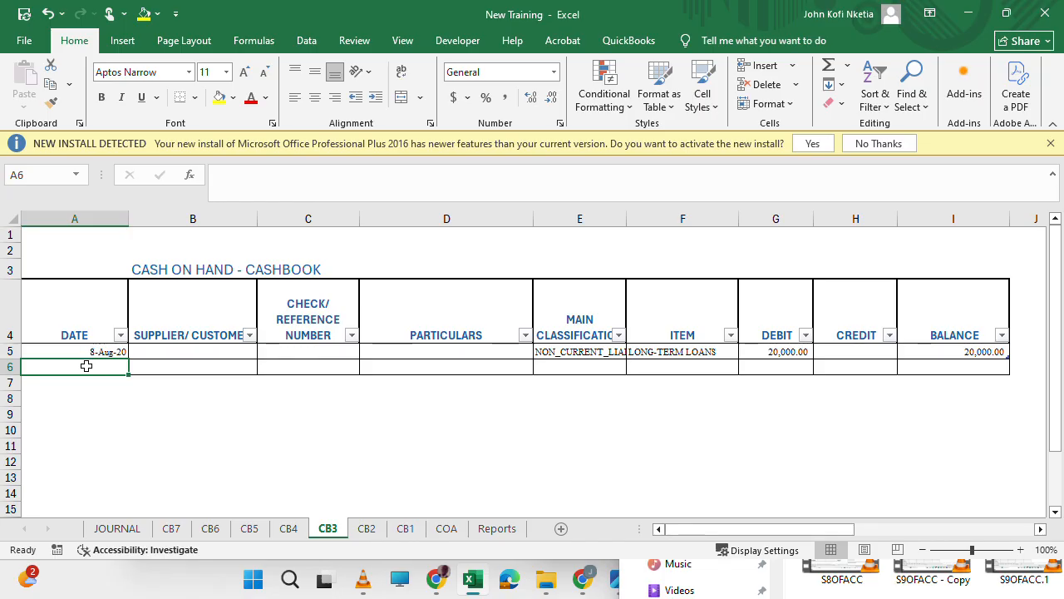
type("8/9/")
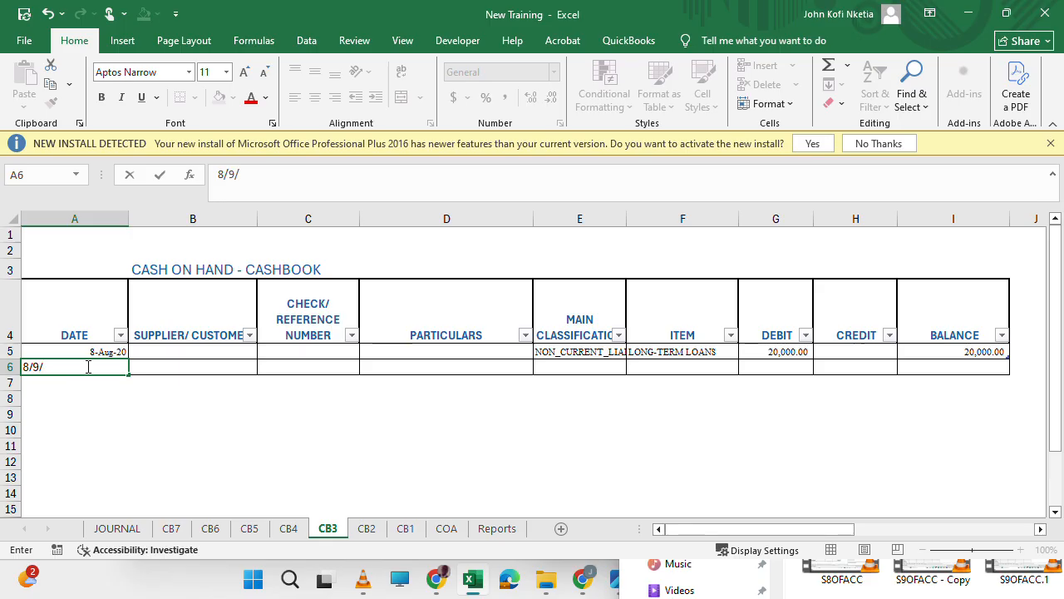
key("Tab")
key("Tab")
key("Tab")
key("Tab")
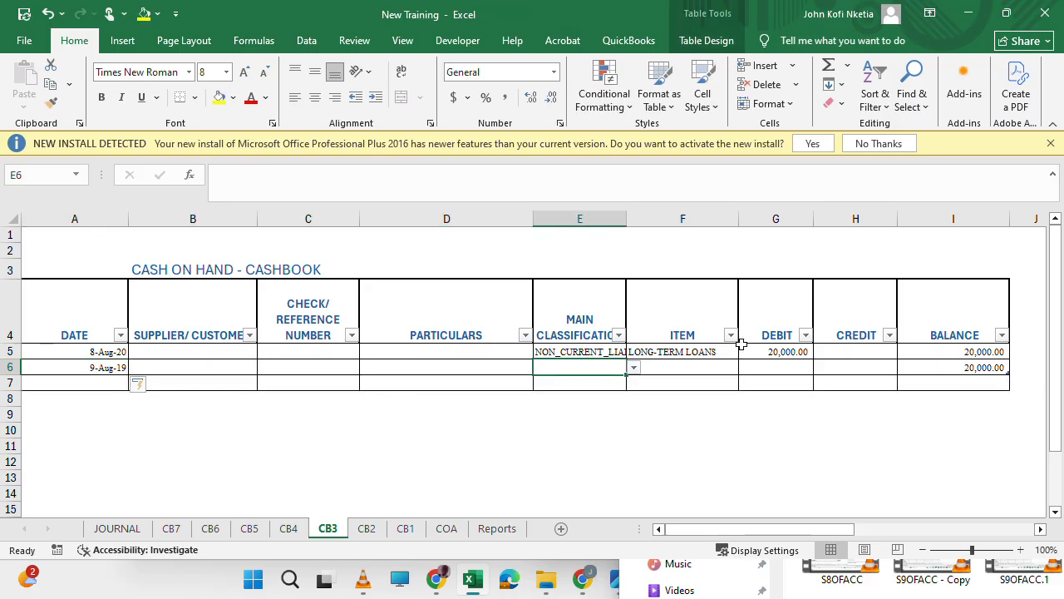
Classify the 9-Aug-19 cashbook entry as REVENUE with the item CONSULTATION FEE.
left_click(633, 367)
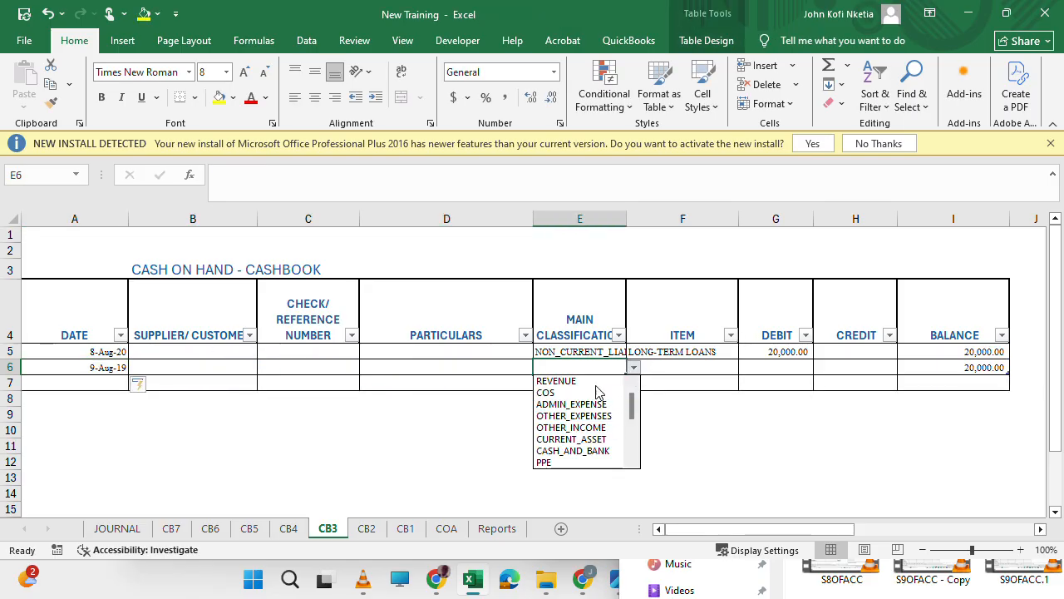
left_click(593, 381)
left_click(681, 366)
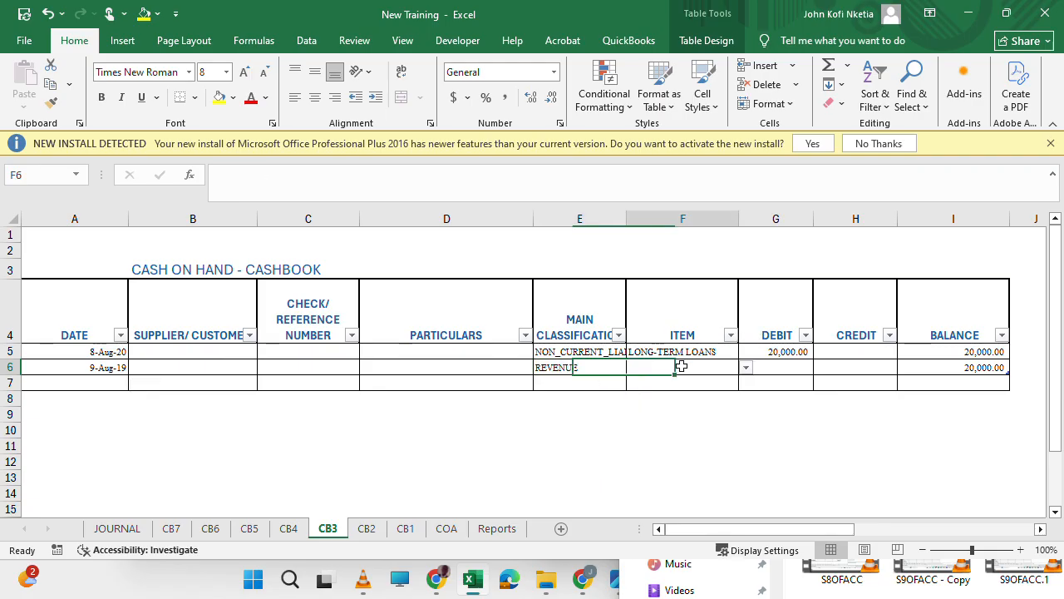
left_click(745, 369)
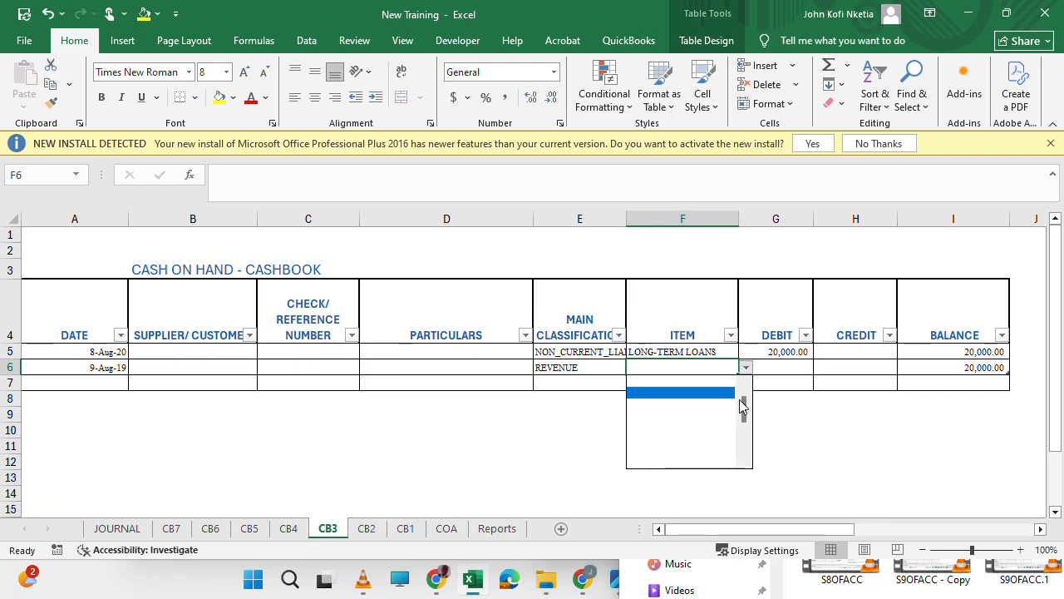
left_click_drag(745, 408, 745, 389)
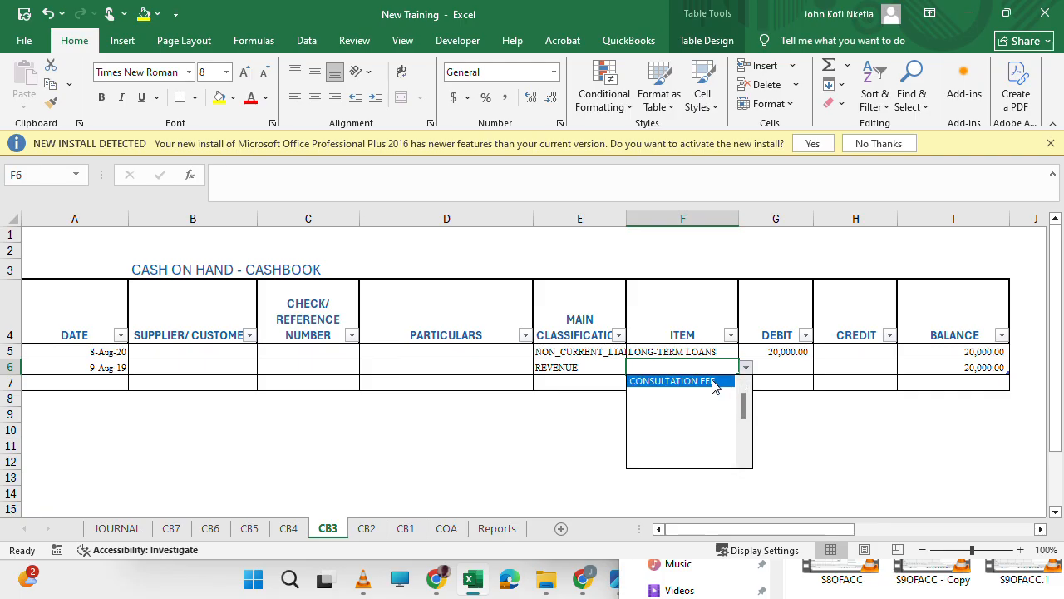
left_click(669, 382)
Enter a debit of 100000 for the consultation fee entry in G6.
left_click(786, 366)
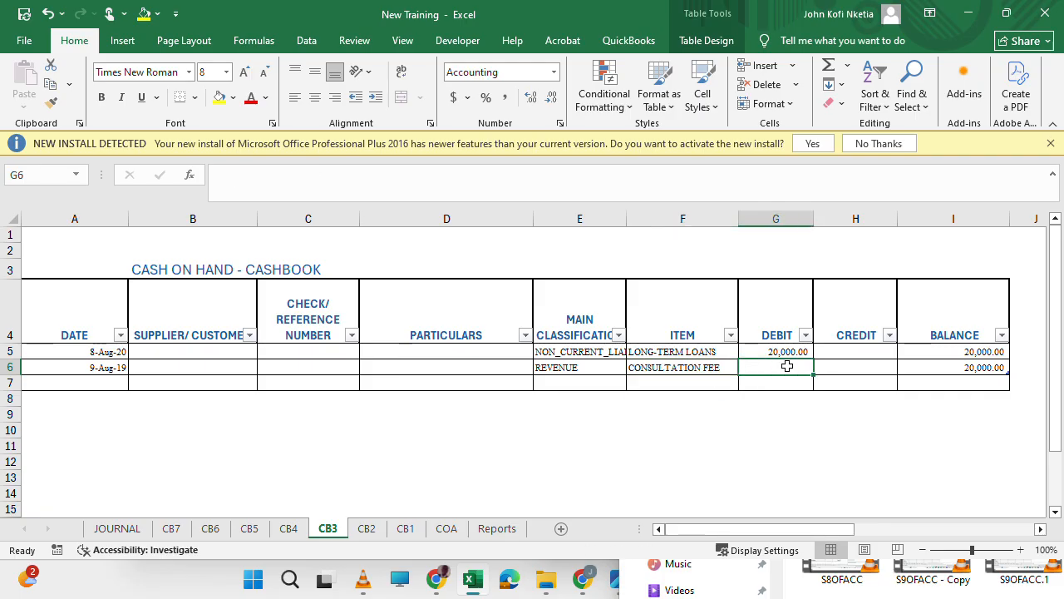
type("100000")
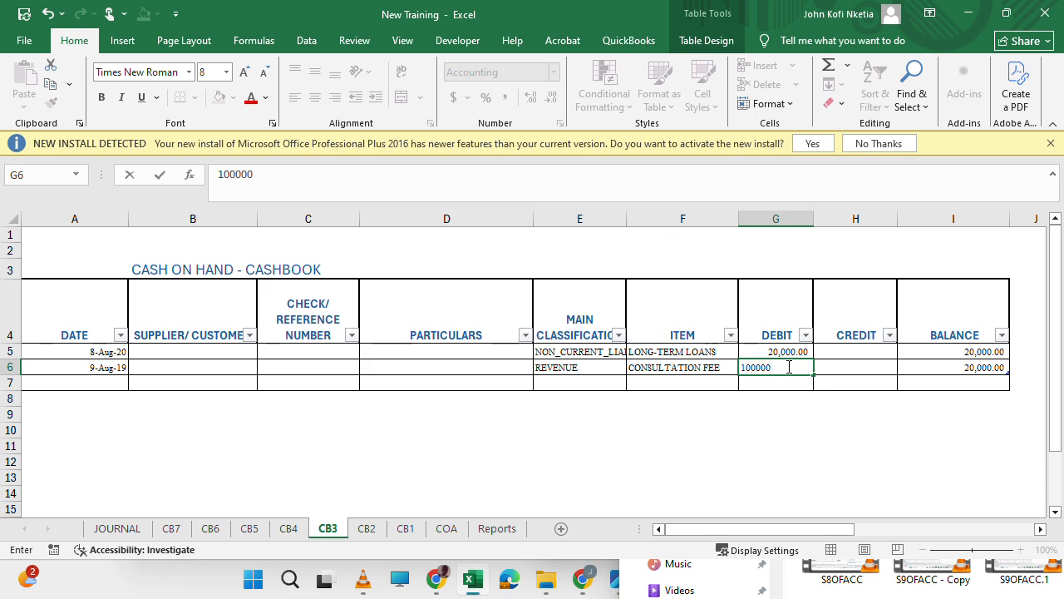
key("Return")
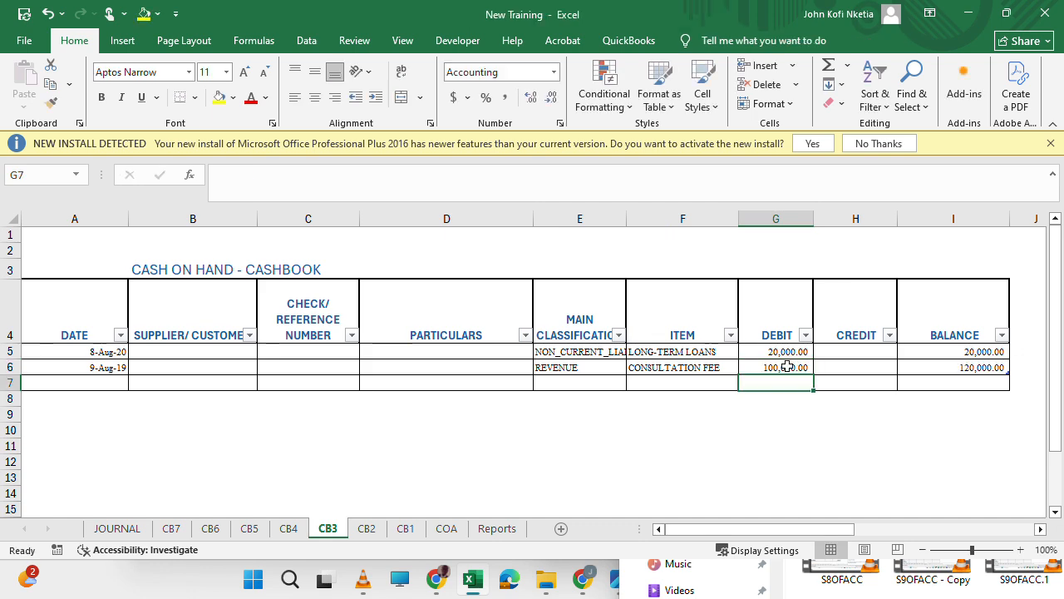
Examine the Statement of Financial Performance and its lapse columns on the Reports sheet for the effect of the 2019 revenue entry.
left_click(497, 528)
scroll(466, 349, "up", 3)
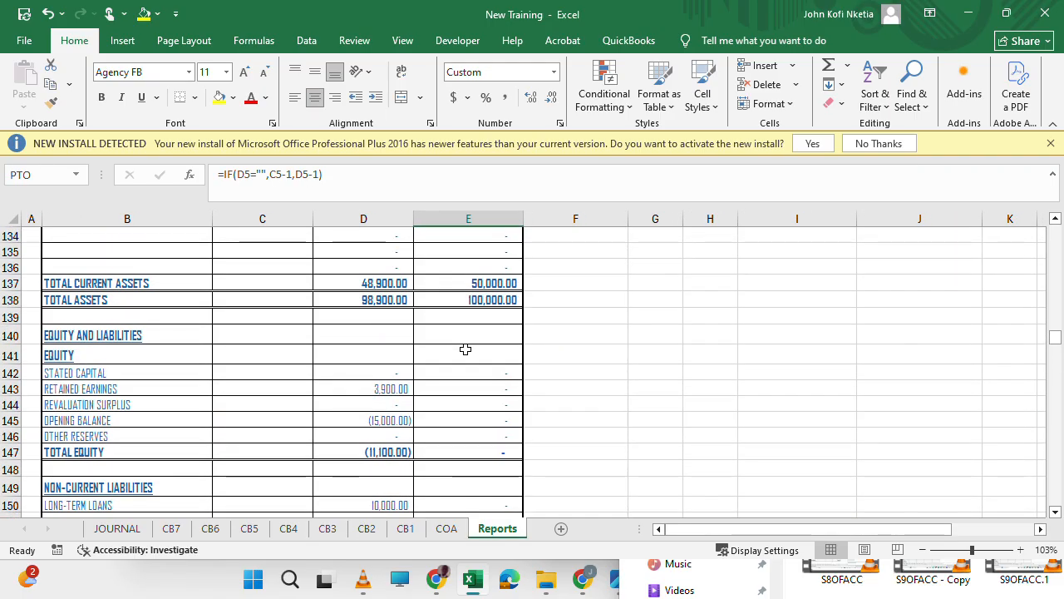
scroll(466, 349, "up", 8)
scroll(465, 350, "up", 20)
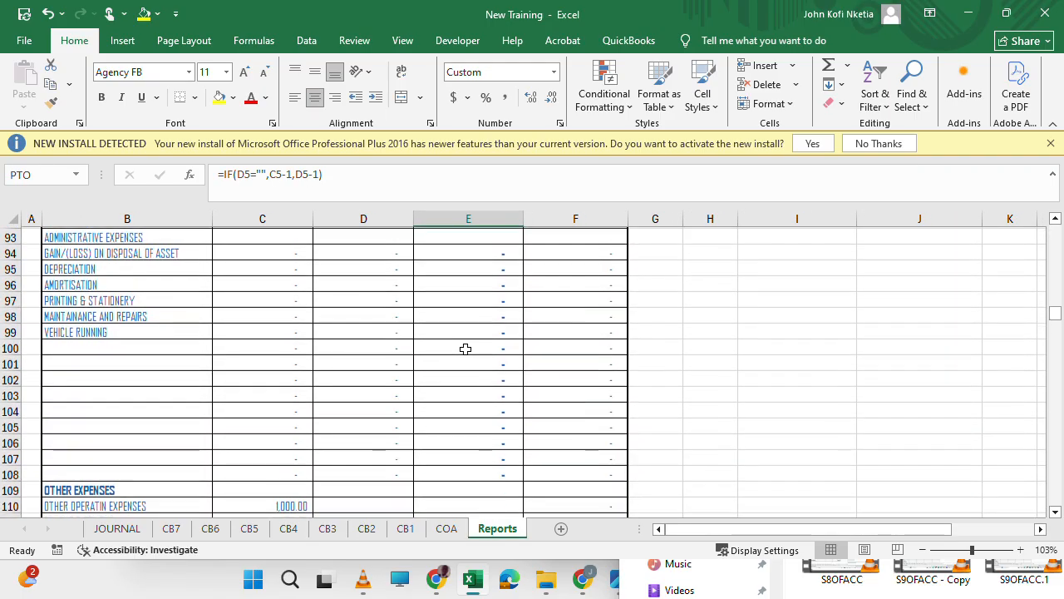
scroll(465, 349, "down", 20)
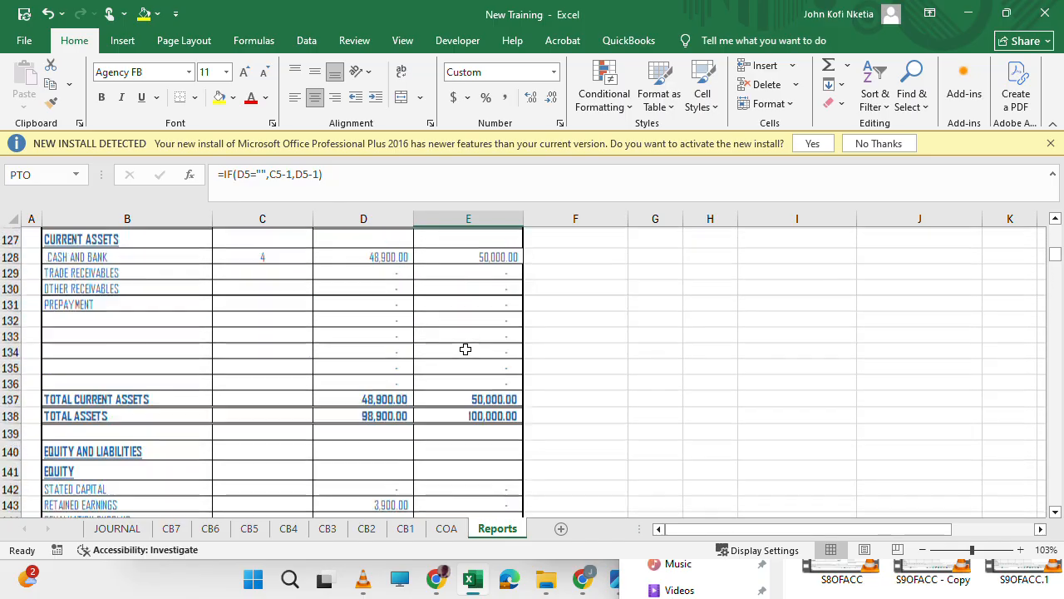
scroll(466, 350, "up", 3)
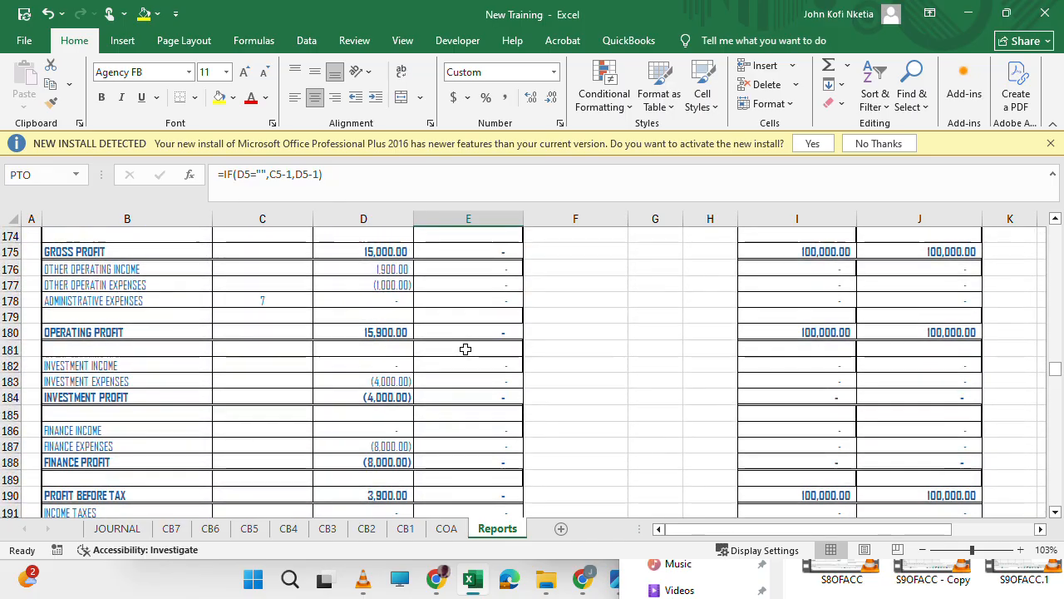
scroll(466, 350, "down", 1)
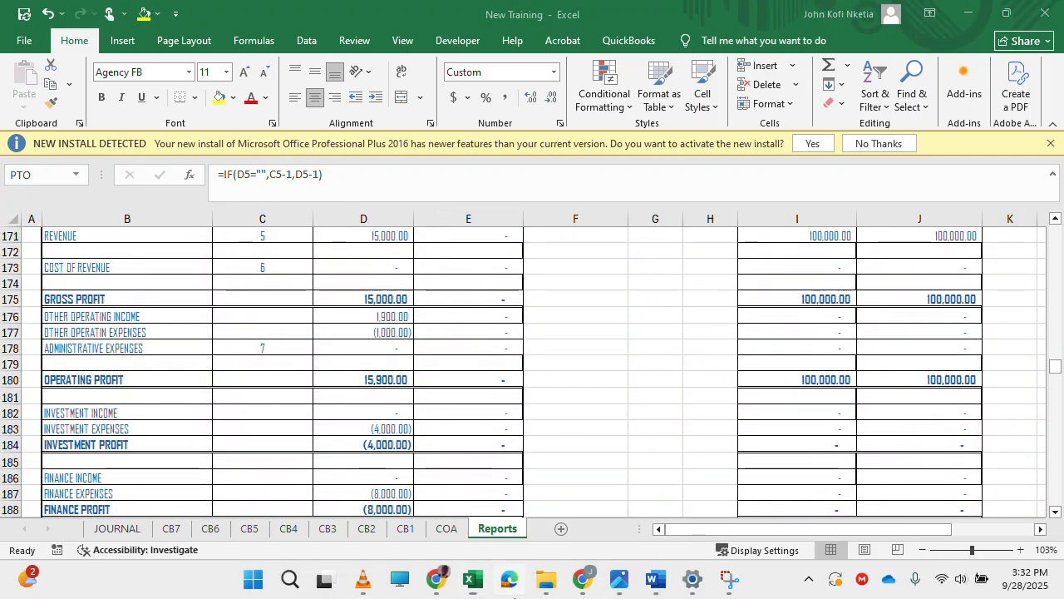
scroll(720, 462, "up", 1)
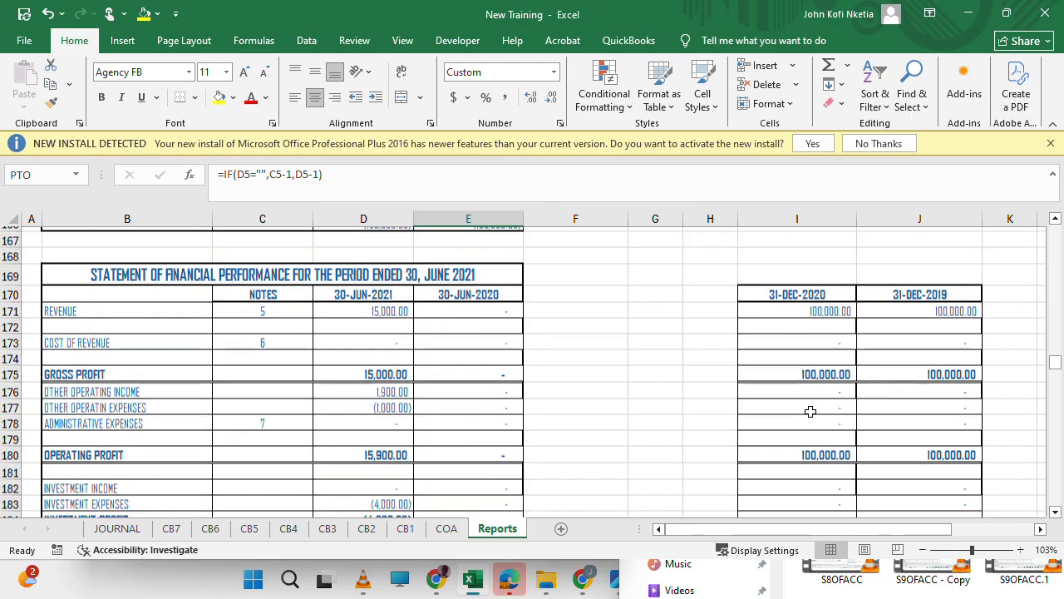
scroll(810, 410, "up", 7)
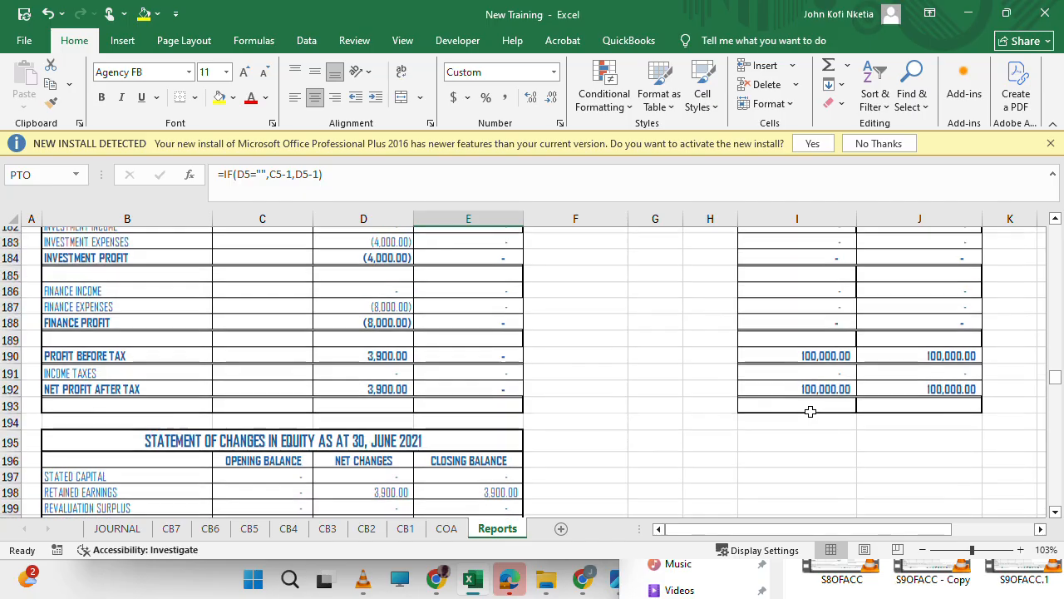
Check the balancing difference formula in D166 under total equity and liabilities against the trial balance and the Statement of Financial Position.
scroll(811, 411, "up", 1)
scroll(810, 411, "down", 6)
scroll(811, 411, "right", 1)
scroll(810, 410, "down", 4)
scroll(811, 411, "down", 6)
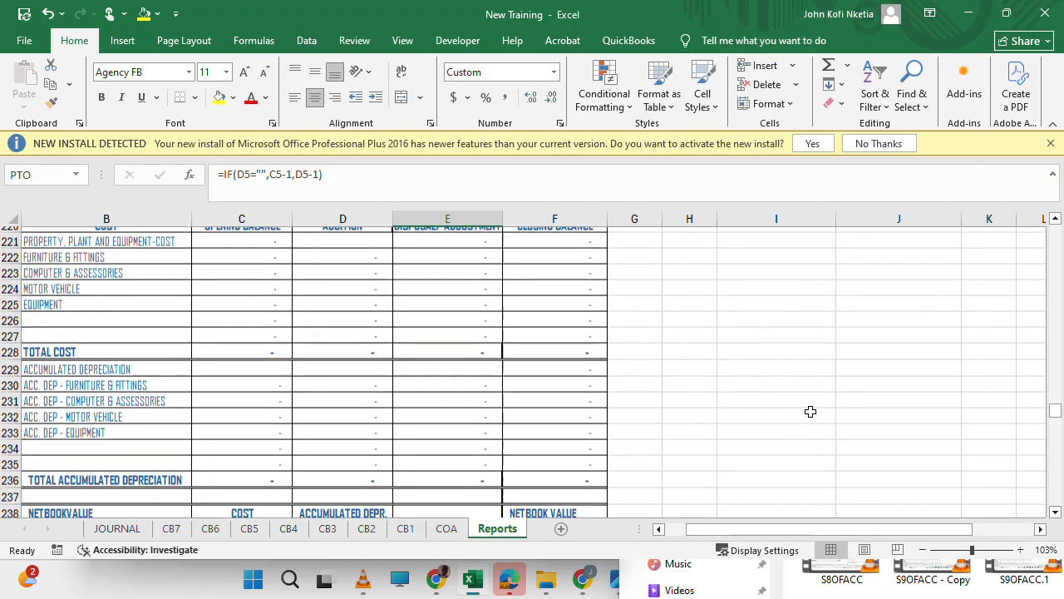
scroll(810, 411, "up", 20)
scroll(810, 411, "left", 1)
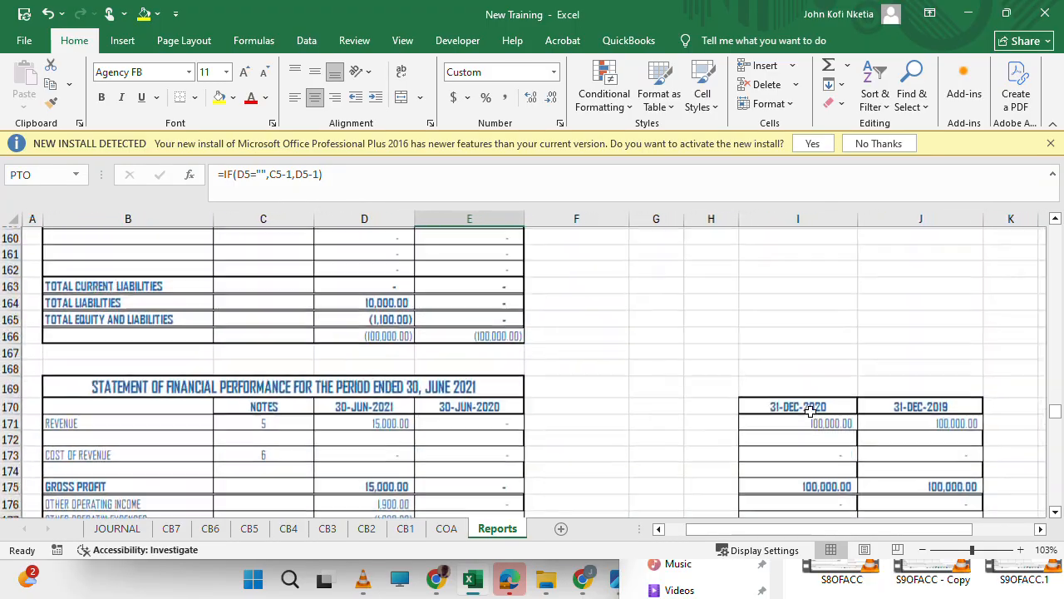
scroll(810, 411, "down", 1)
scroll(811, 411, "down", 6)
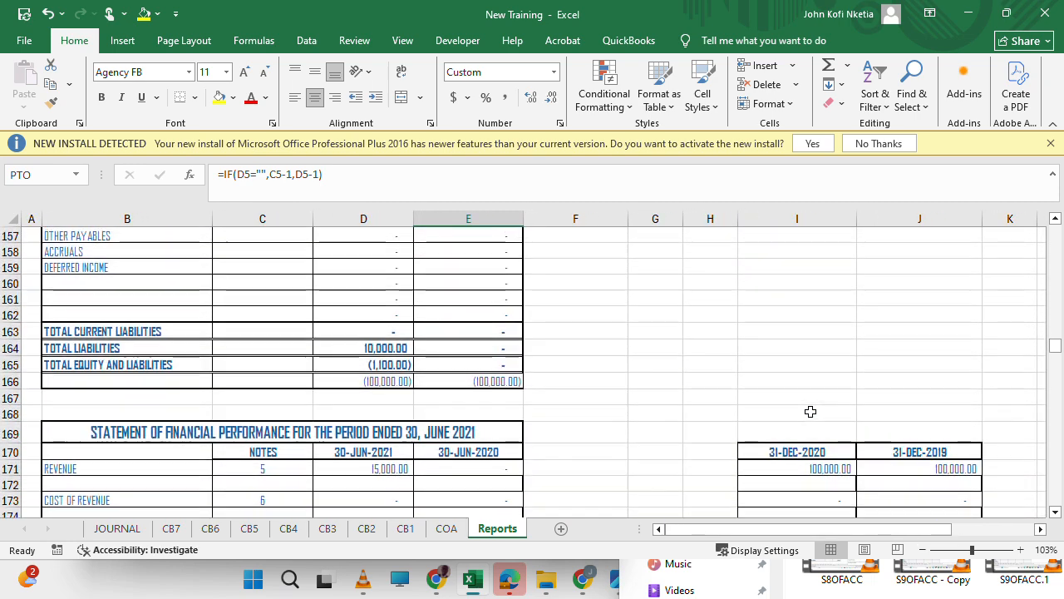
left_click(359, 384)
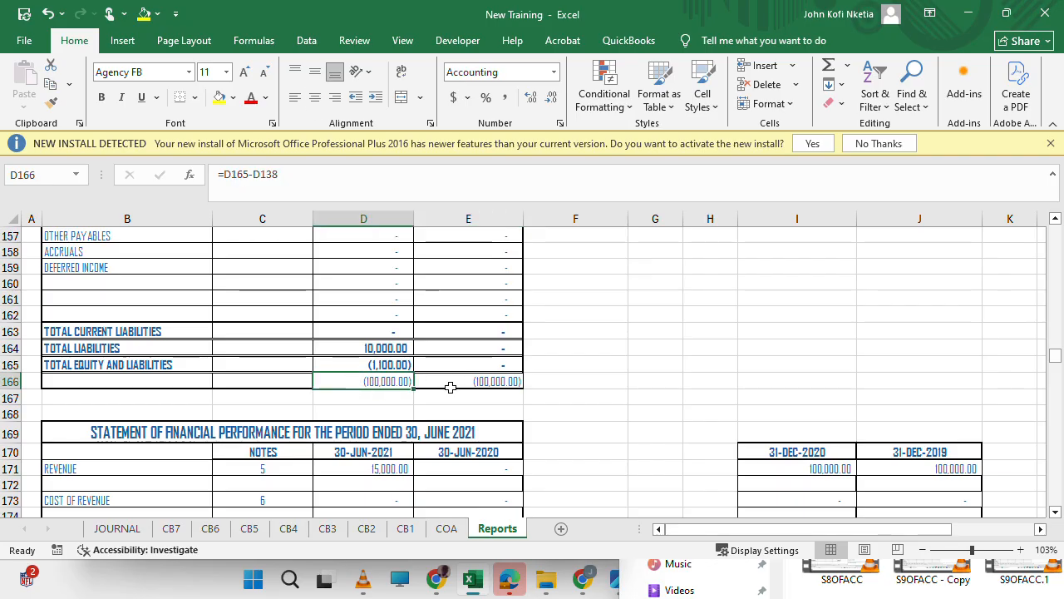
scroll(436, 375, "up", 20)
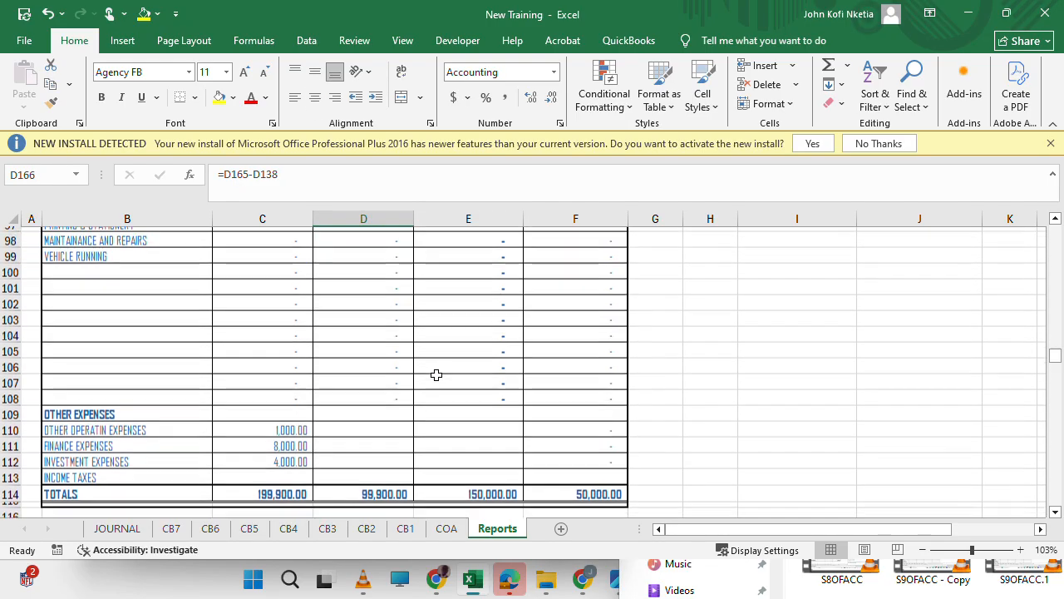
scroll(436, 375, "down", 8)
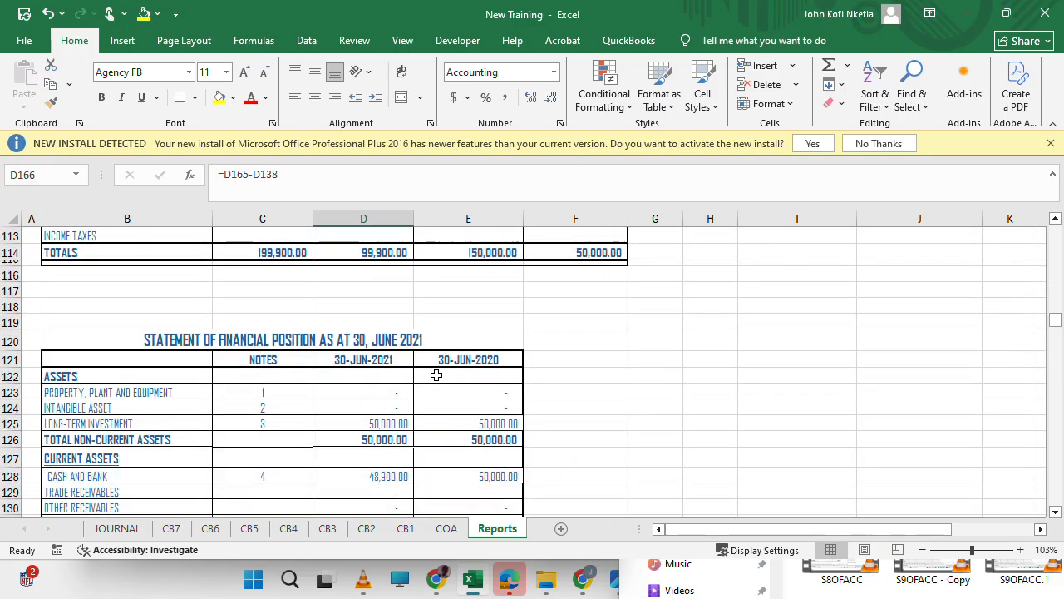
Append +J192, the comparative lapse net profit after tax, to the retained earnings opening balance formula in C210 of the June 2020 equity statement.
scroll(436, 375, "up", 1)
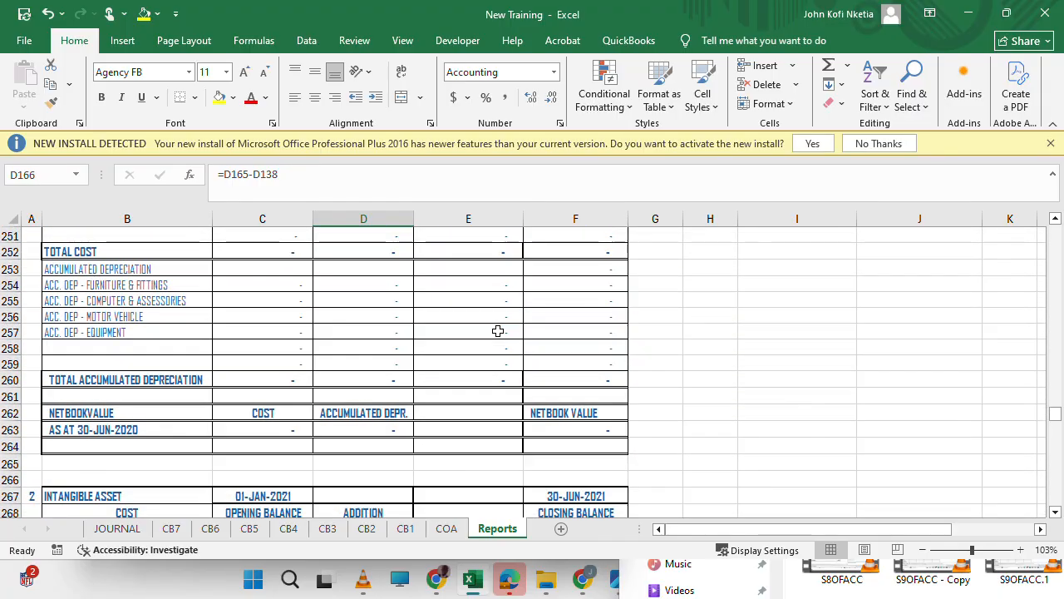
scroll(497, 331, "up", 20)
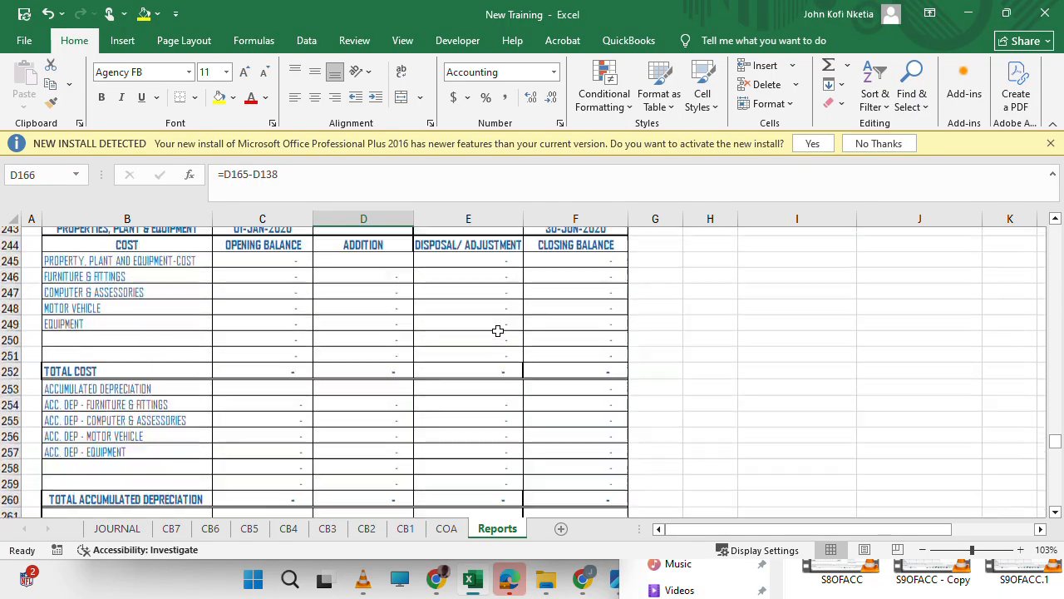
scroll(497, 331, "up", 5)
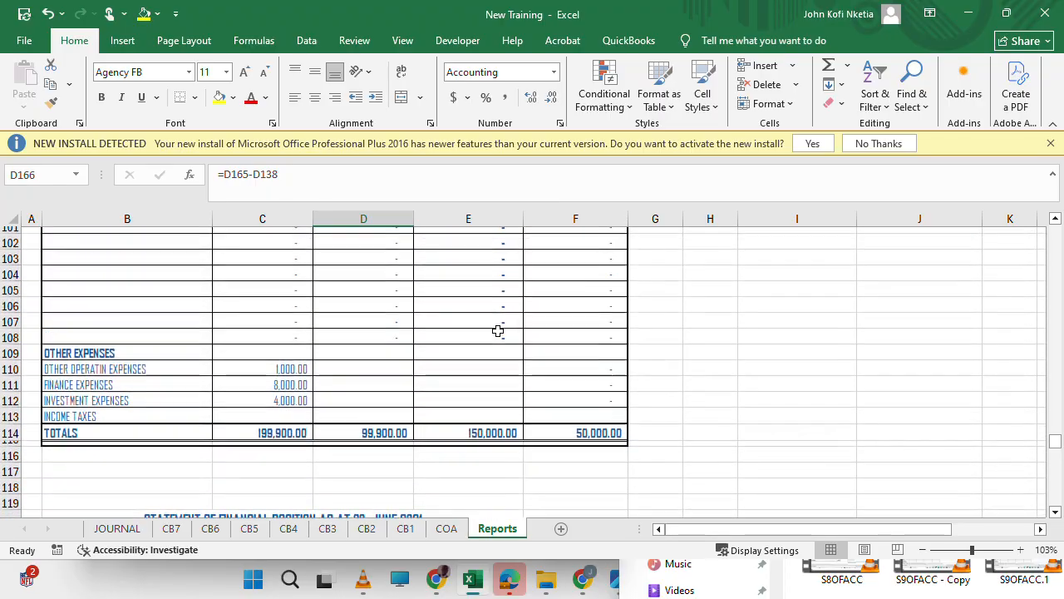
scroll(497, 331, "down", 12)
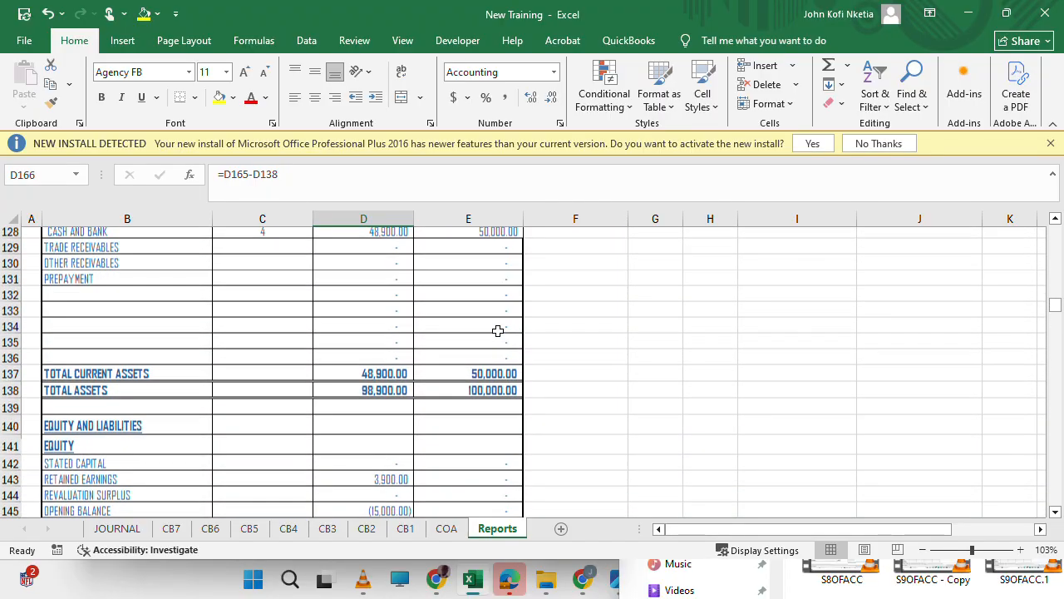
scroll(497, 331, "down", 16)
scroll(497, 330, "down", 7)
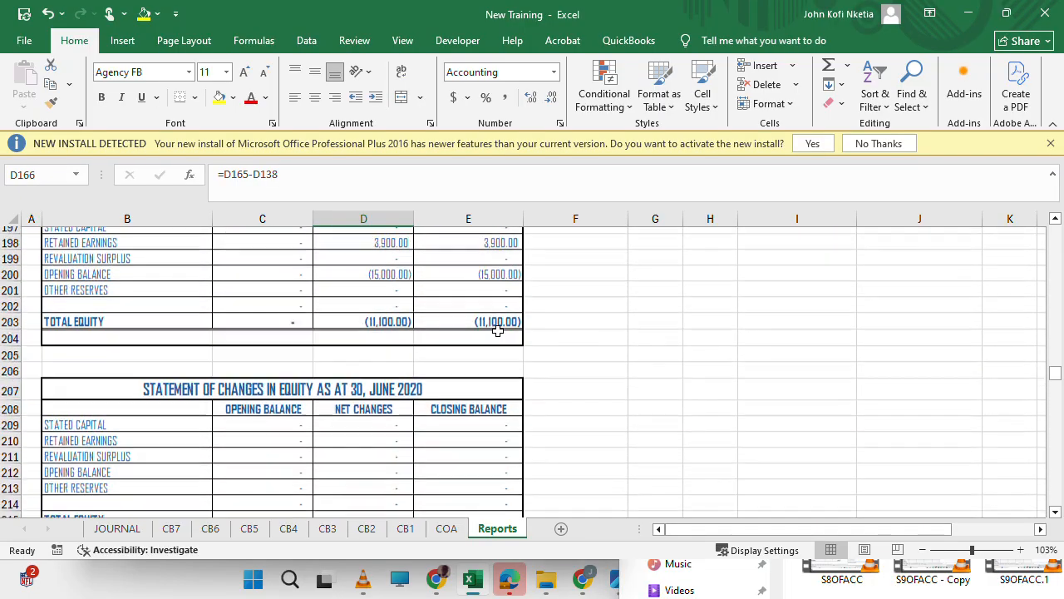
scroll(497, 331, "down", 1)
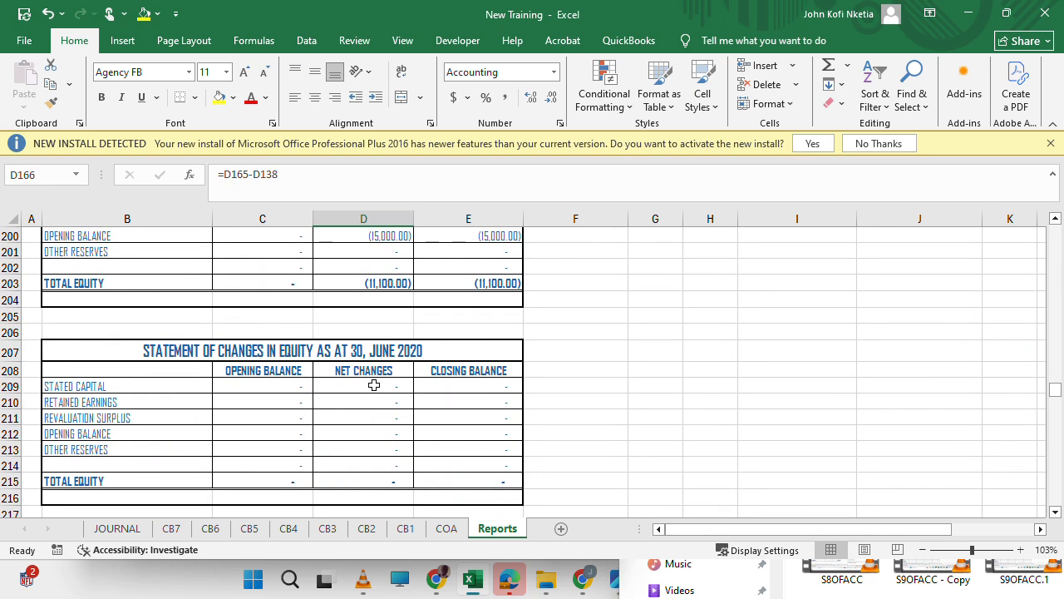
left_click(286, 415)
left_click(291, 401)
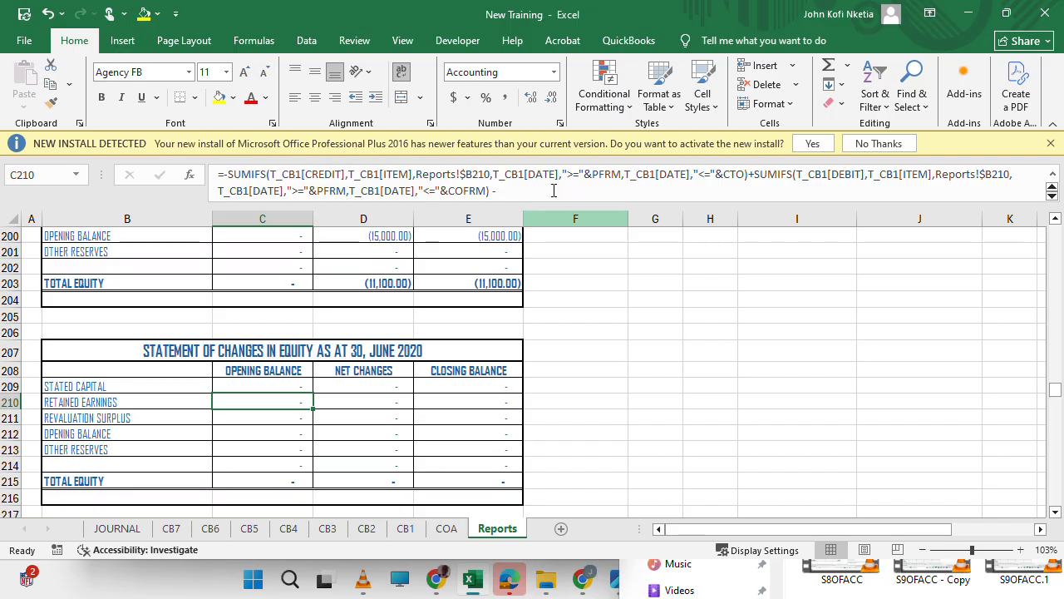
left_click_drag(549, 193, 573, 218)
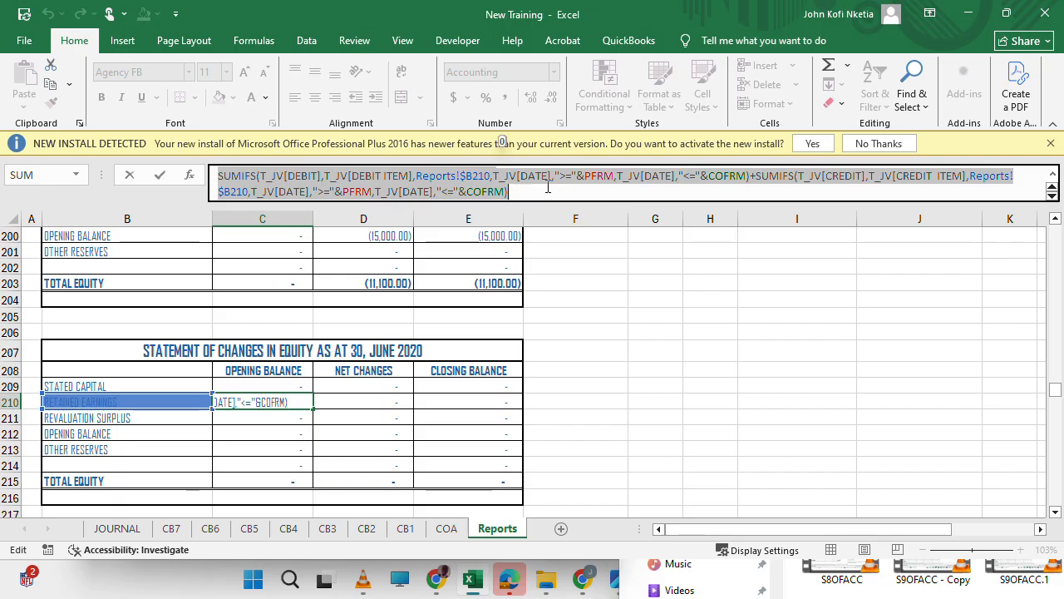
left_click(549, 186)
type("+")
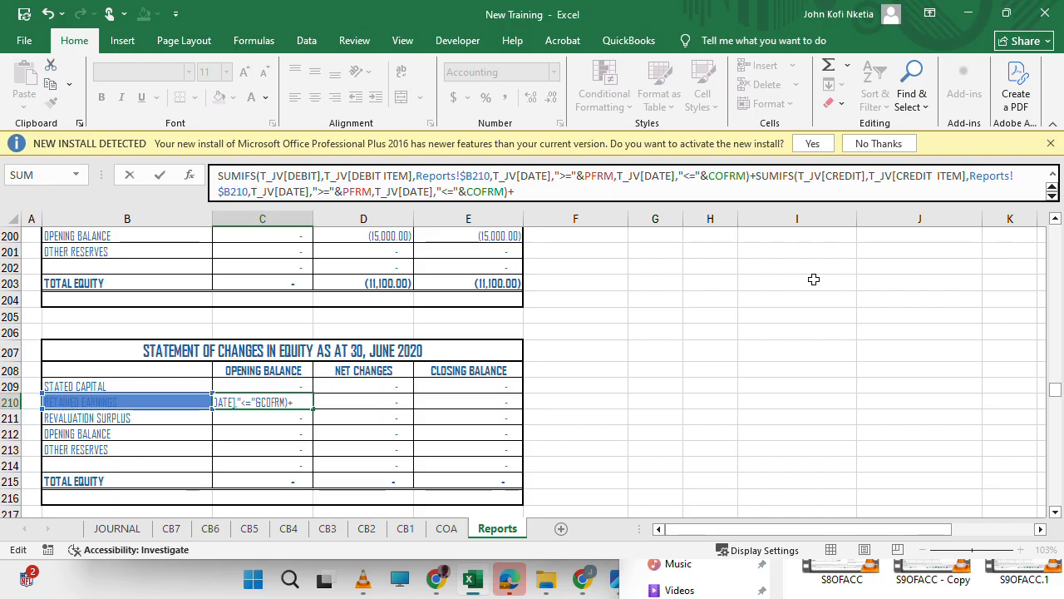
scroll(827, 286, "up", 6)
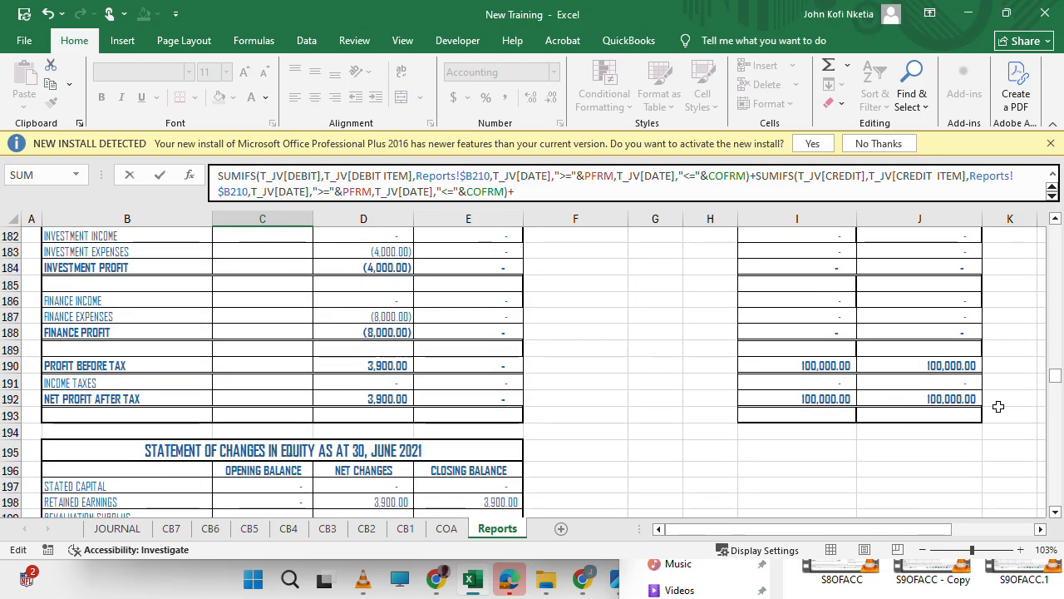
left_click(958, 399)
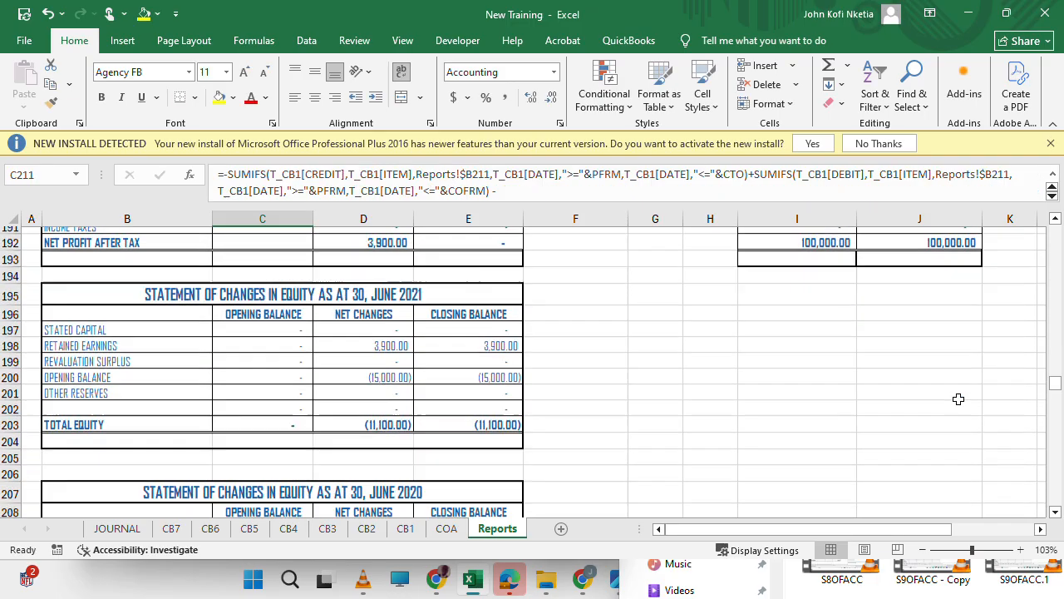
Append +I192, the current lapse net profit after tax, to the retained earnings opening balance formula in C198 of the June 2021 equity statement.
scroll(324, 321, "down", 2)
scroll(322, 323, "up", 2)
scroll(322, 322, "up", 1)
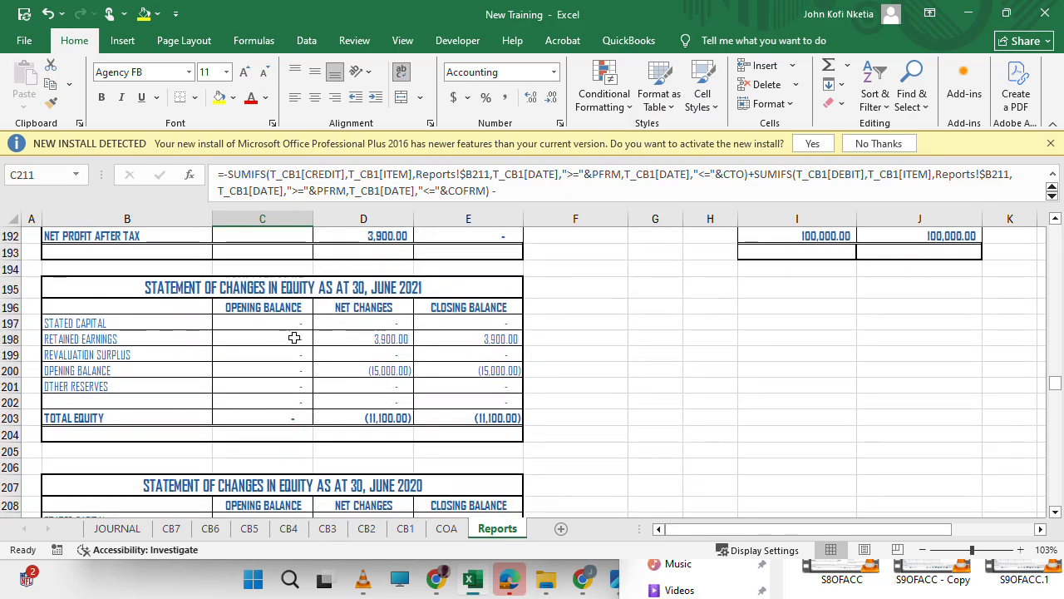
left_click(292, 332)
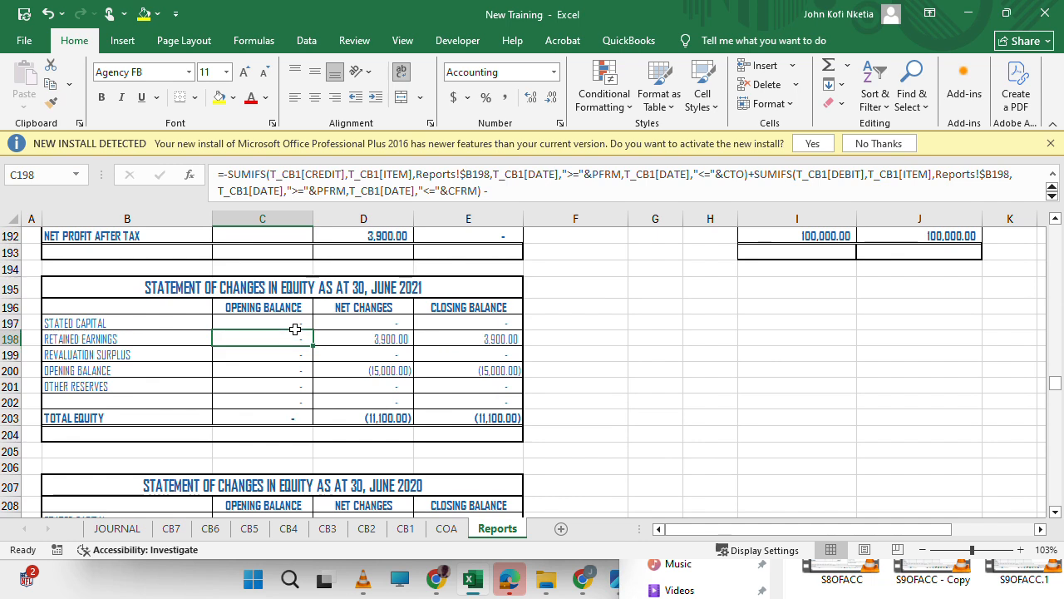
left_click(526, 199)
key("ctrl+v")
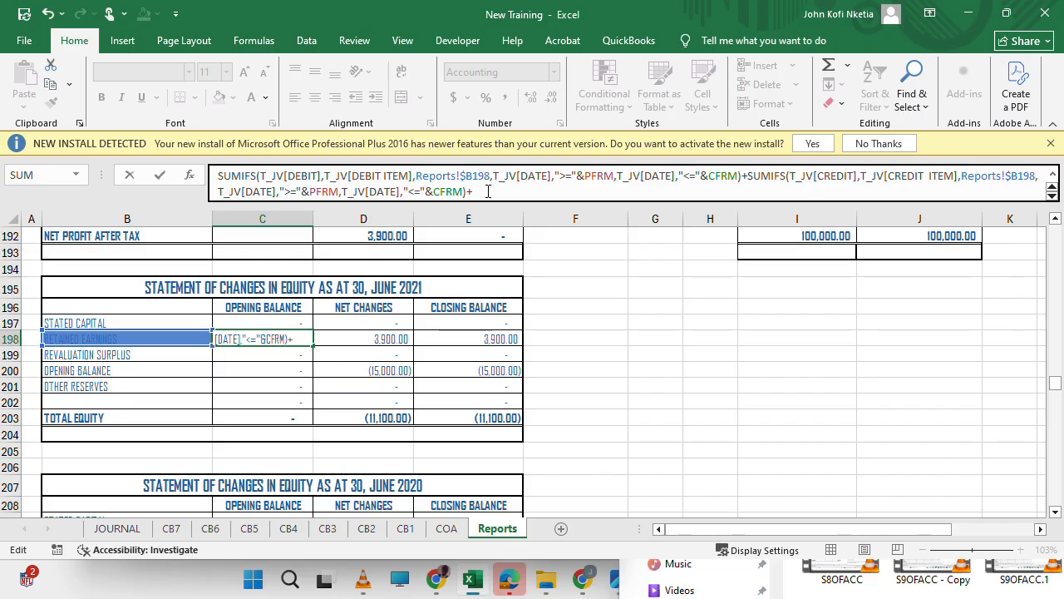
scroll(754, 342, "up", 2)
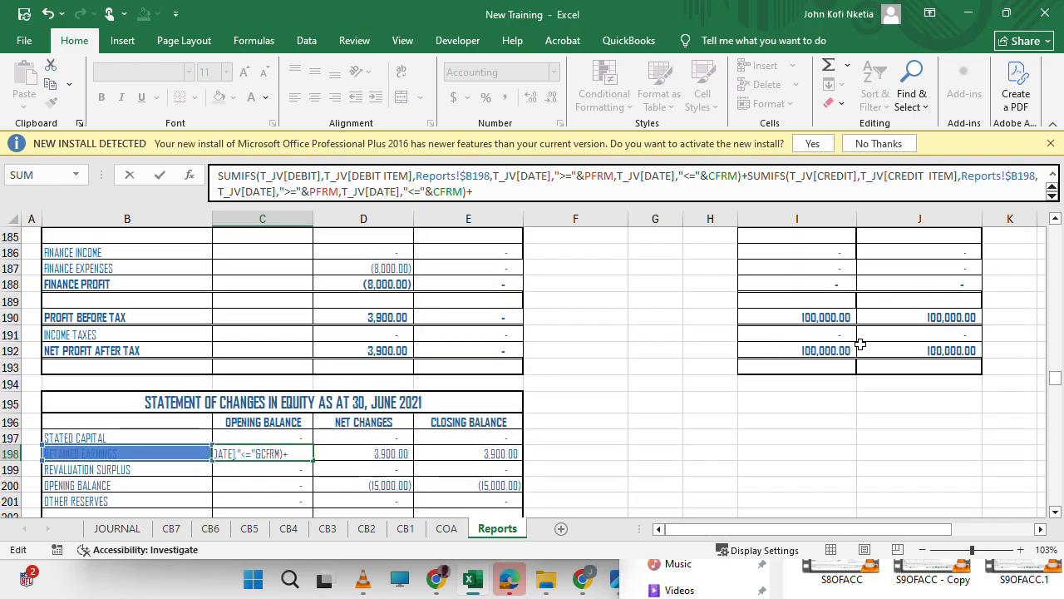
type("+")
left_click(829, 348)
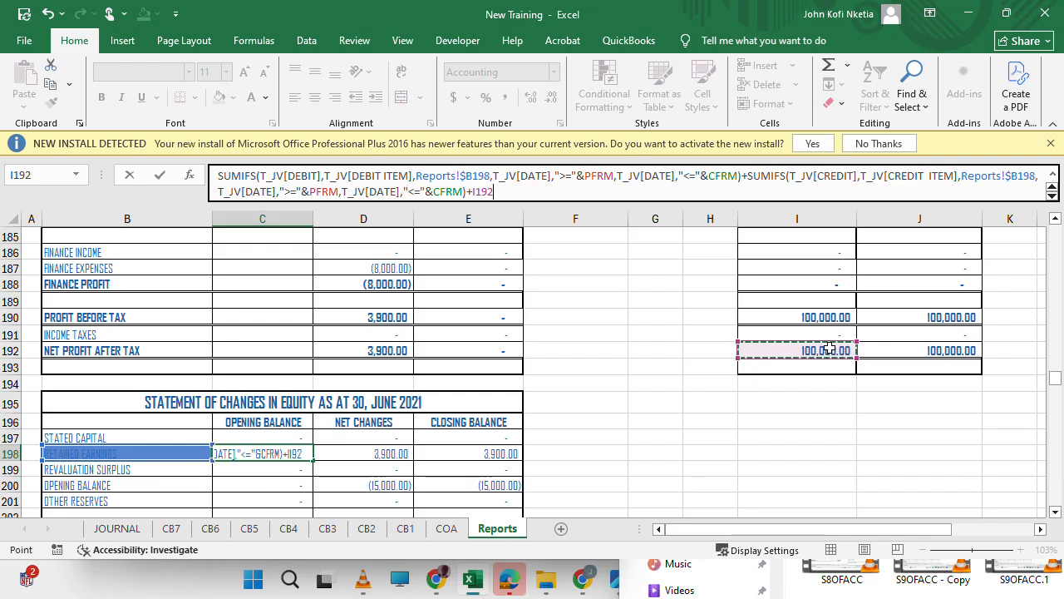
key("Return")
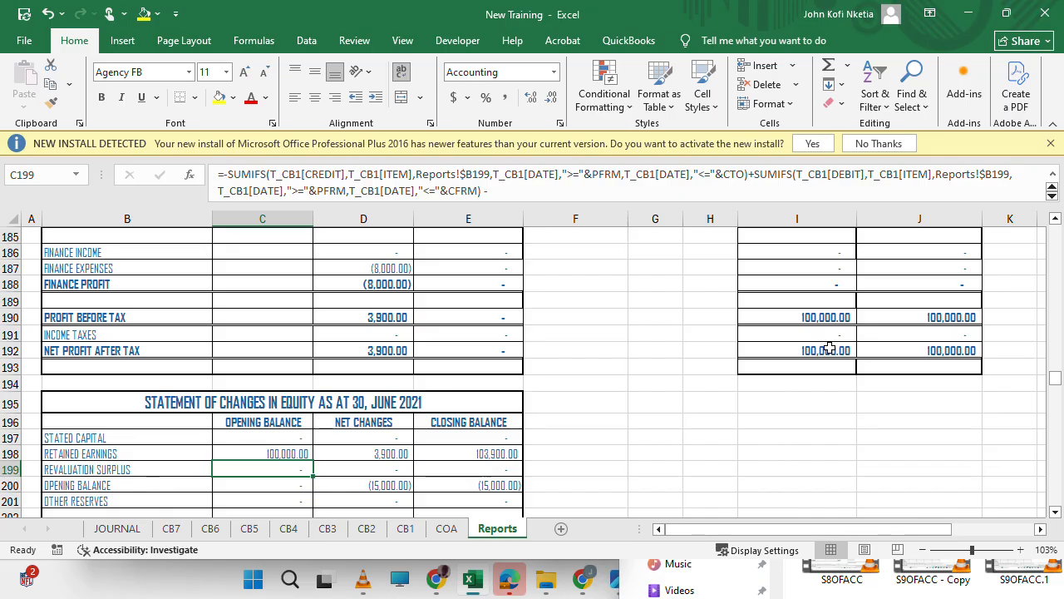
Compare the trial balance totals with the net profit after tax and equity figures after linking the lapse profit.
left_click(415, 421)
left_click(399, 272)
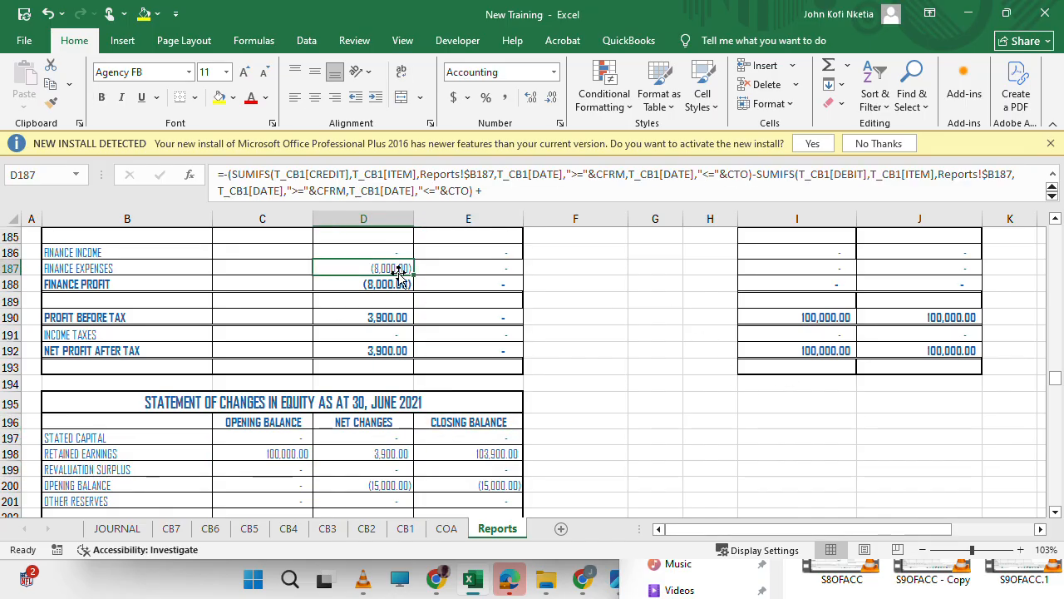
scroll(398, 272, "up", 12)
scroll(398, 272, "up", 15)
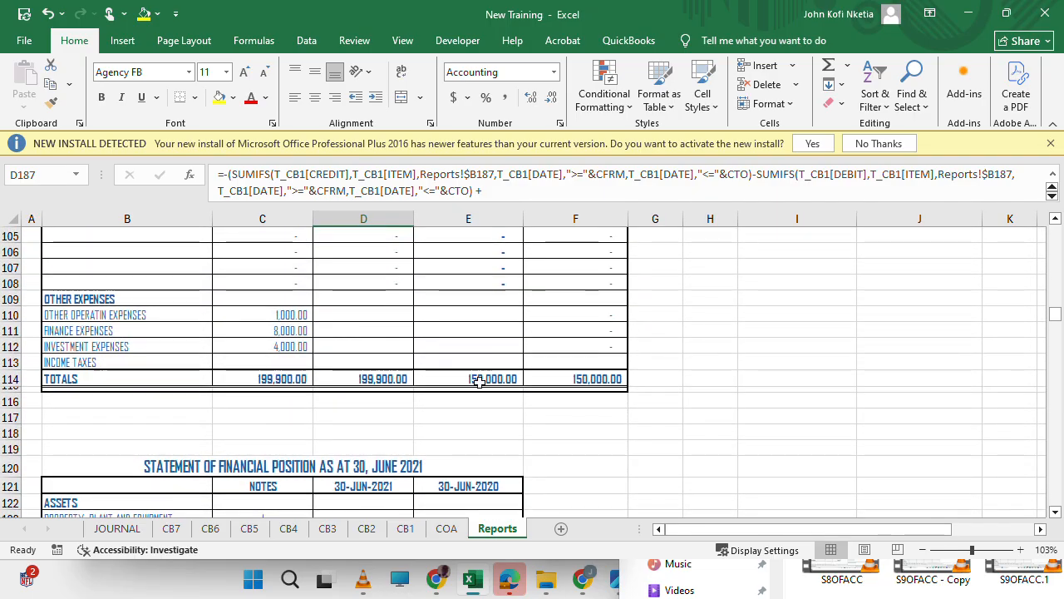
scroll(497, 392, "down", 8)
scroll(498, 393, "down", 20)
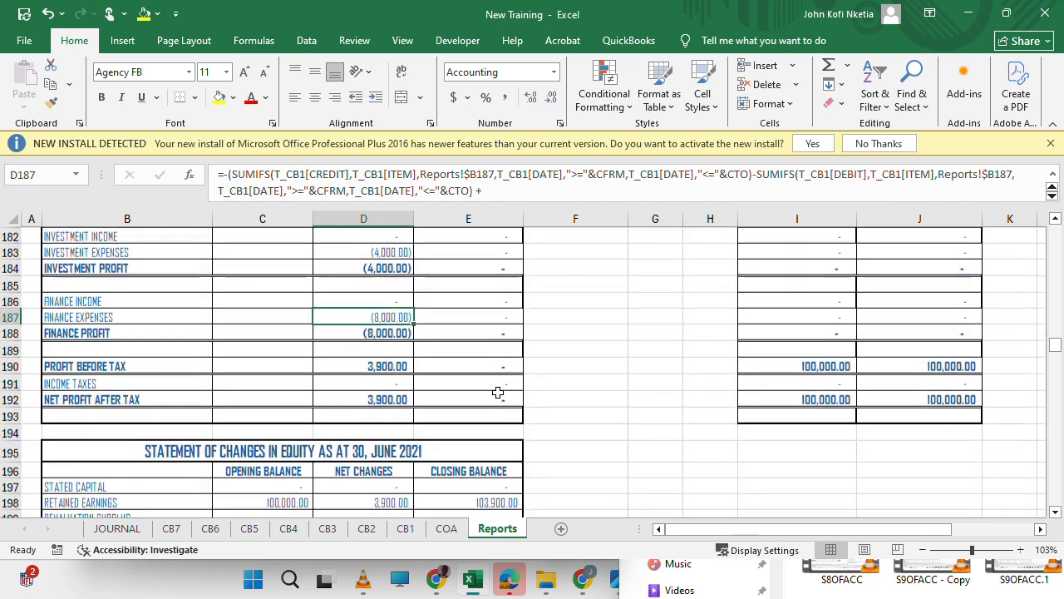
scroll(497, 392, "down", 5)
scroll(497, 392, "up", 11)
scroll(497, 392, "up", 3)
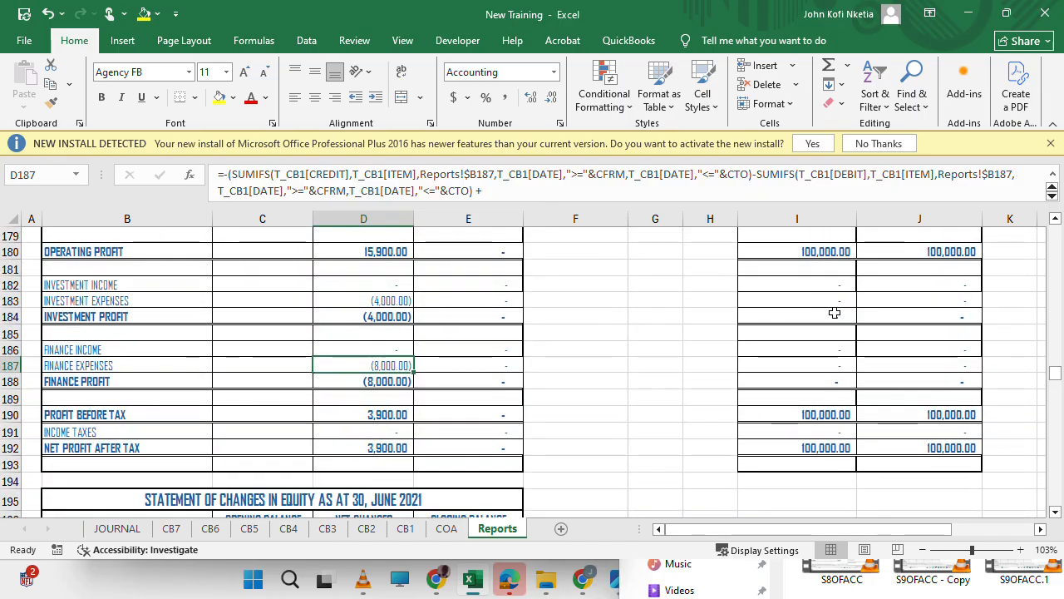
Check retained earnings, total equity and the row 166 balancing differences in the Statement of Financial Position for both periods.
left_click(1006, 15)
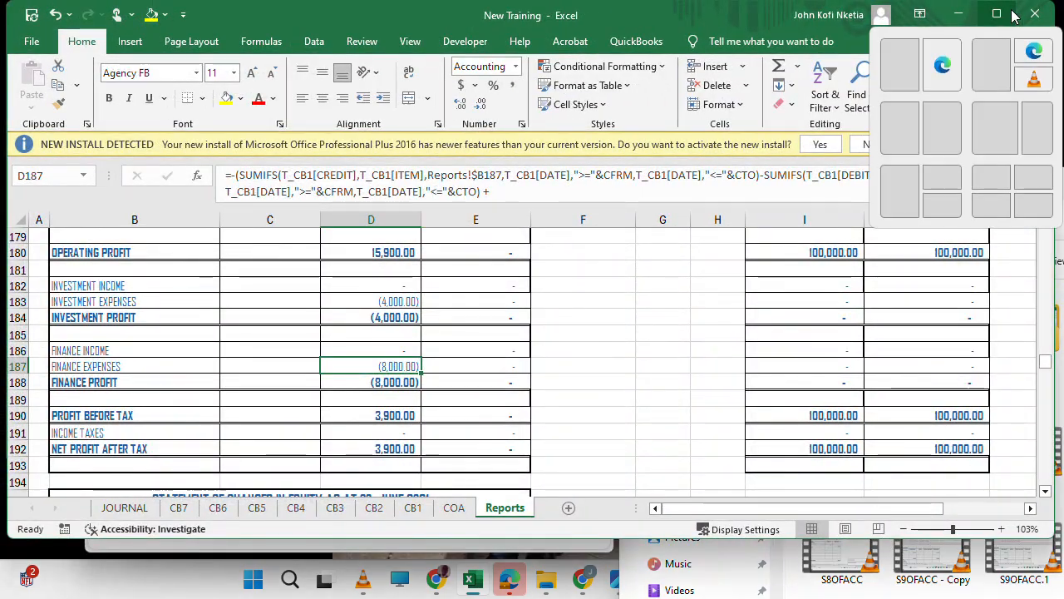
left_click(1006, 20)
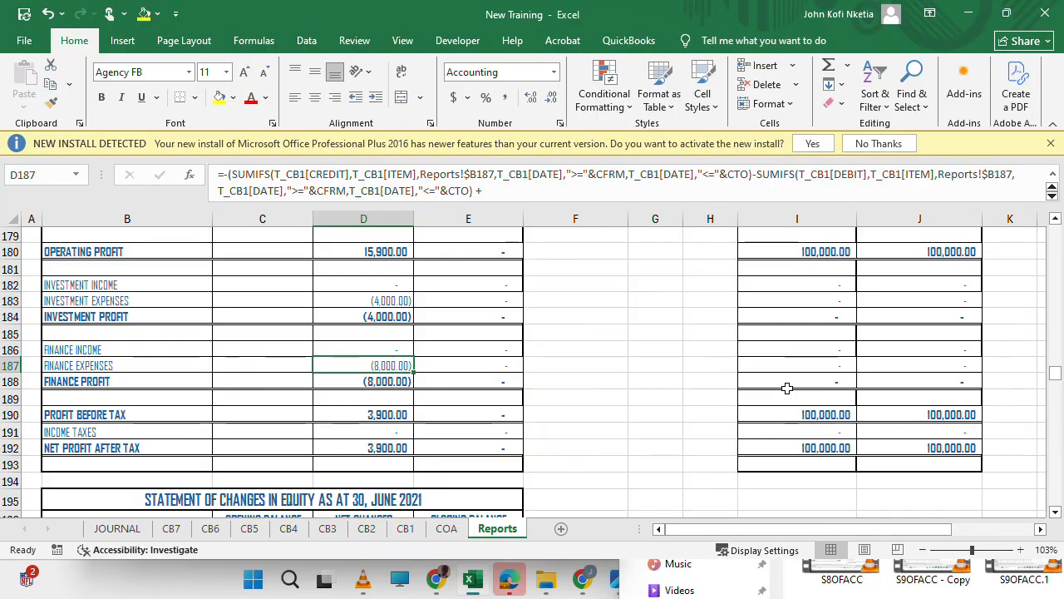
scroll(786, 387, "up", 2)
scroll(786, 386, "up", 6)
scroll(786, 387, "down", 15)
scroll(786, 387, "right", 1)
scroll(787, 388, "up", 4)
scroll(786, 388, "left", 1)
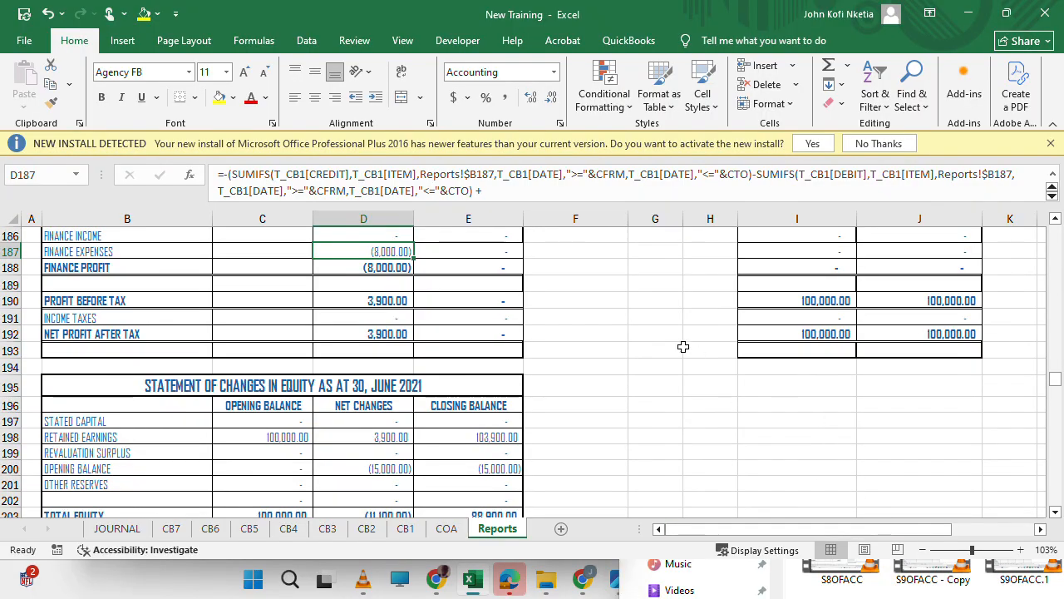
scroll(682, 346, "up", 4)
scroll(683, 346, "up", 6)
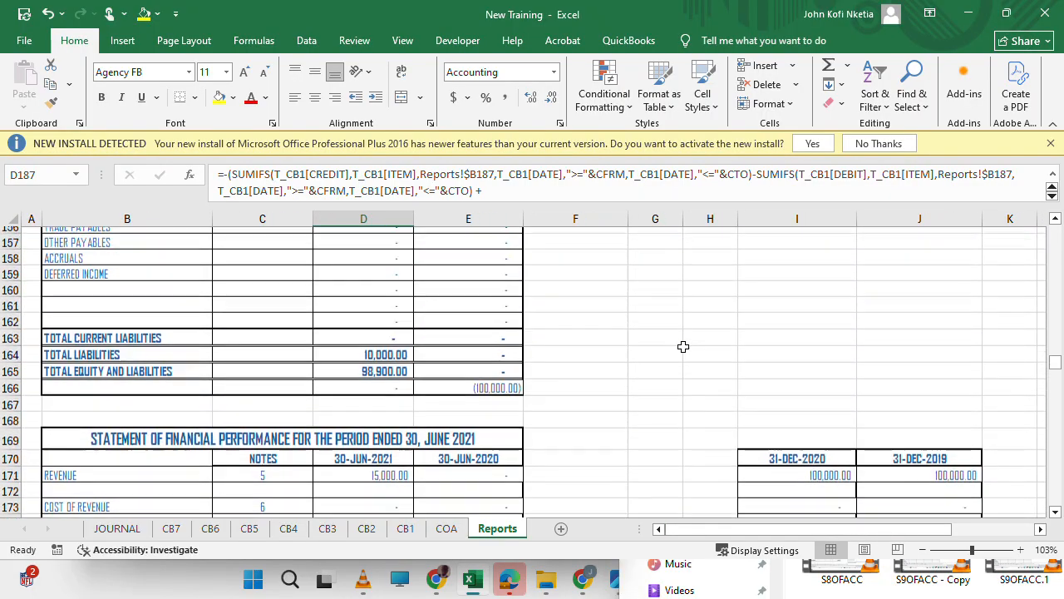
scroll(535, 283, "up", 5)
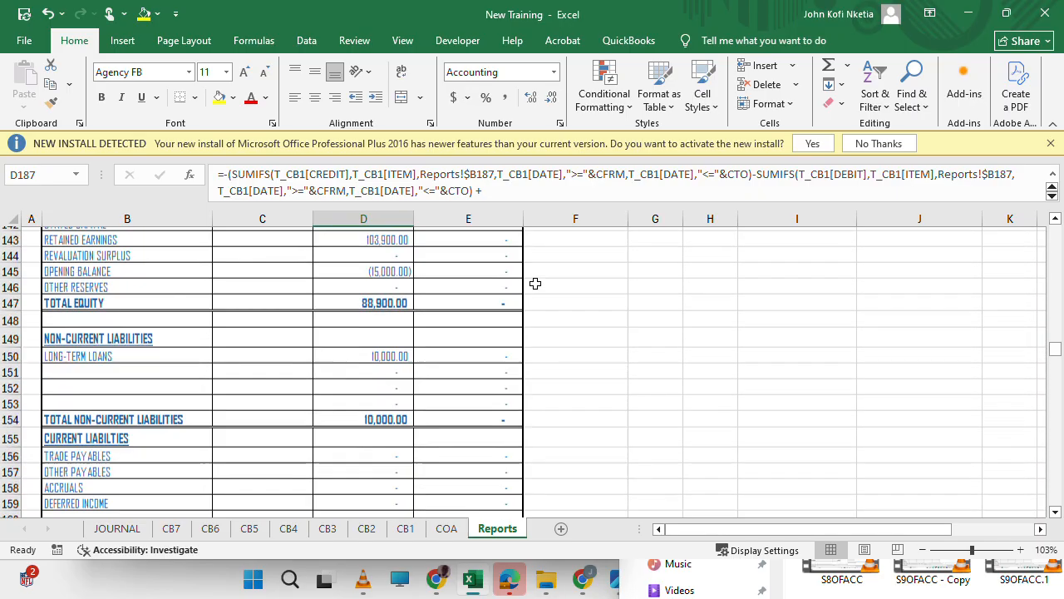
scroll(379, 376, "down", 4)
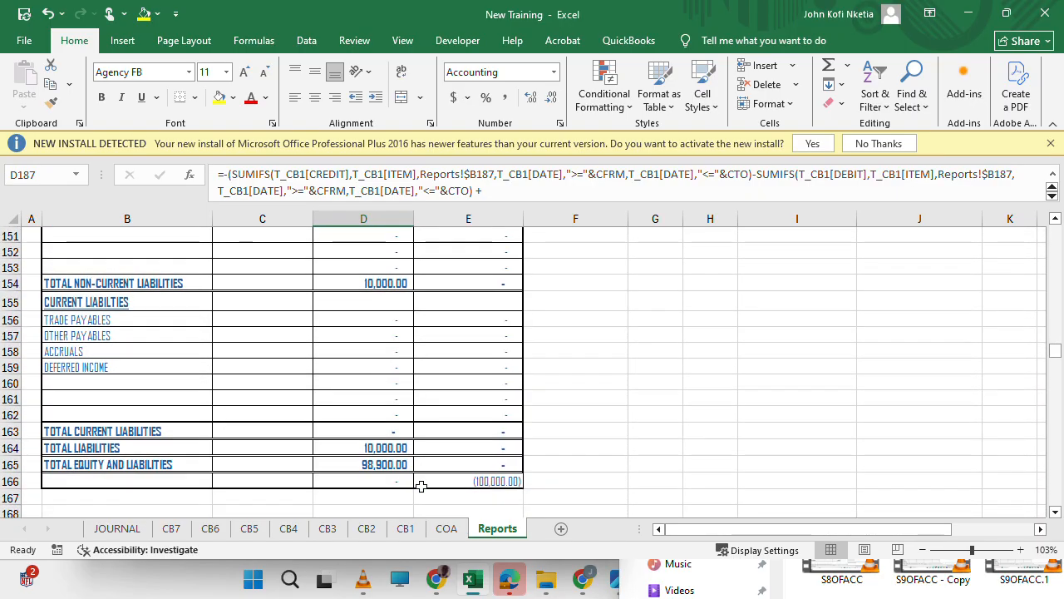
Start a new entry in row 6 of the JOURNAL sheet with the date 2/2/20.
left_click(445, 529)
left_click(118, 531)
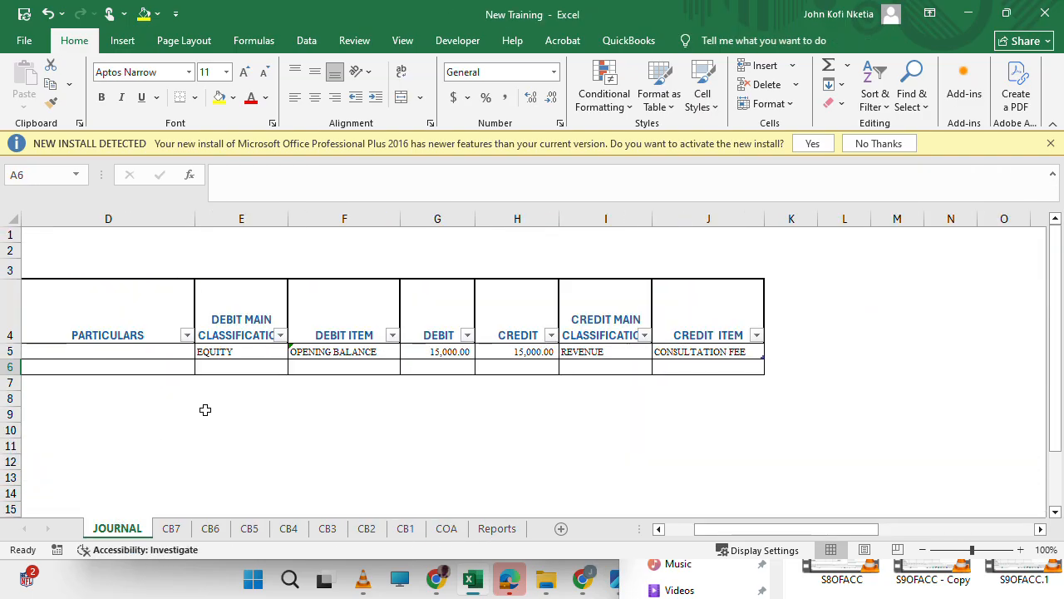
scroll(159, 372, "left", 4)
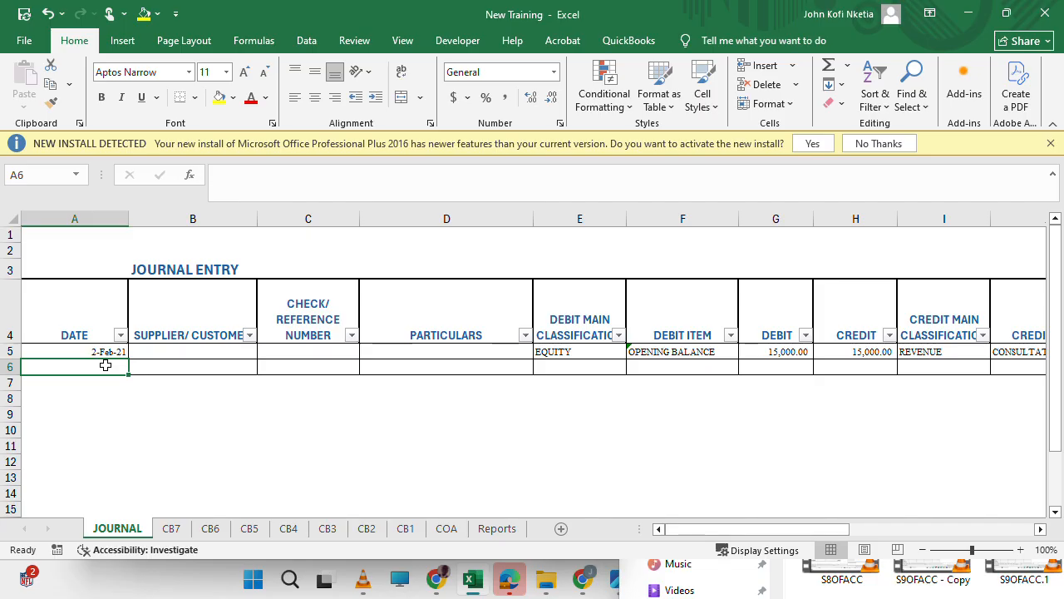
type("2/2/20")
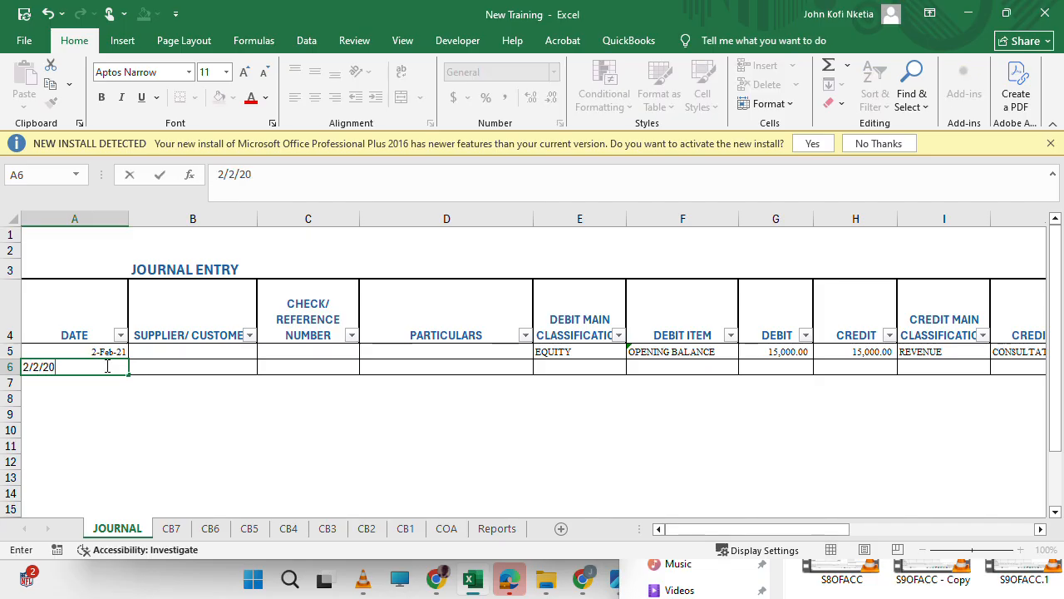
key("Tab")
key("Tab")
key("Tab")
key("Tab")
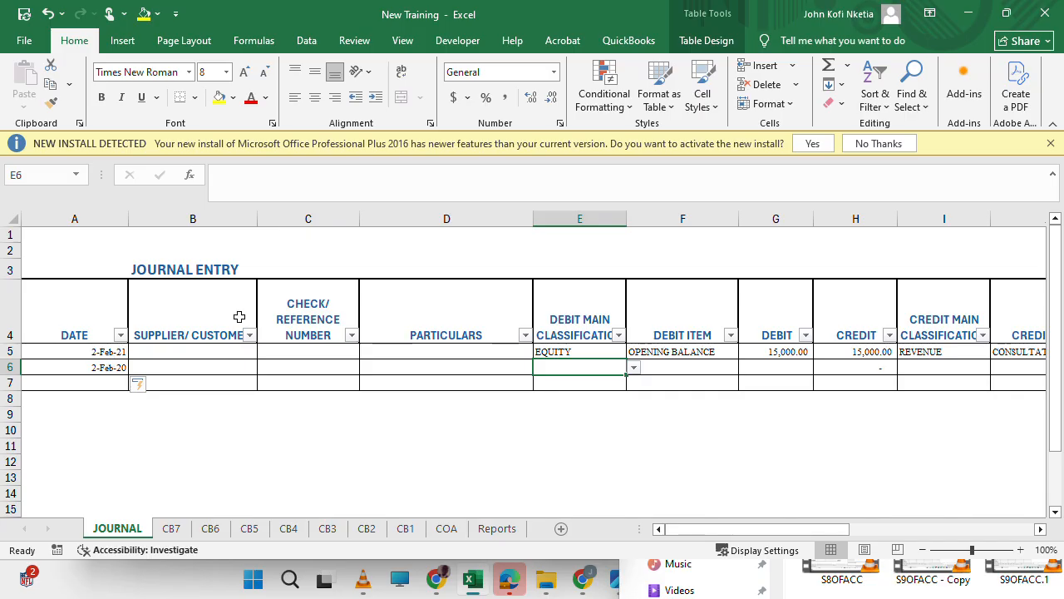
Set the row 6 debit main classification to OTHER_EXPENSES and its debit item to INCOME TAXES.
left_click(634, 367)
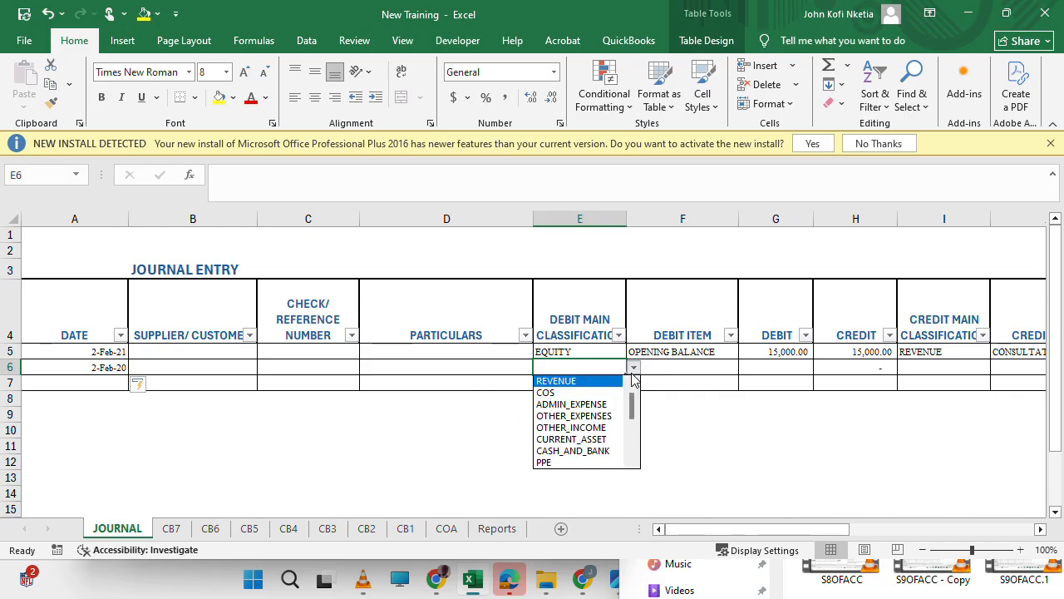
left_click(573, 416)
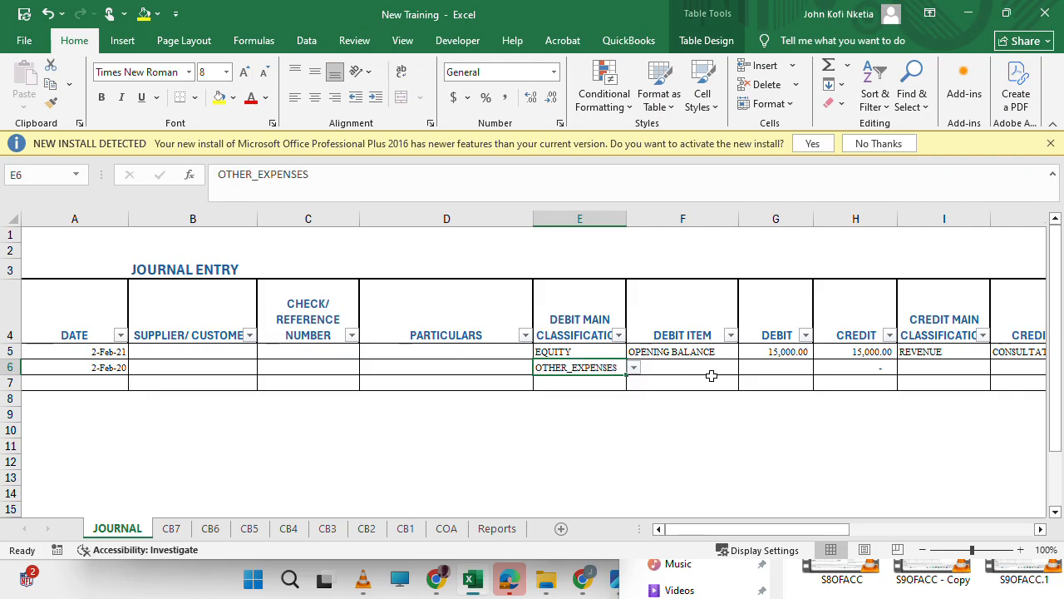
left_click(715, 365)
left_click(746, 368)
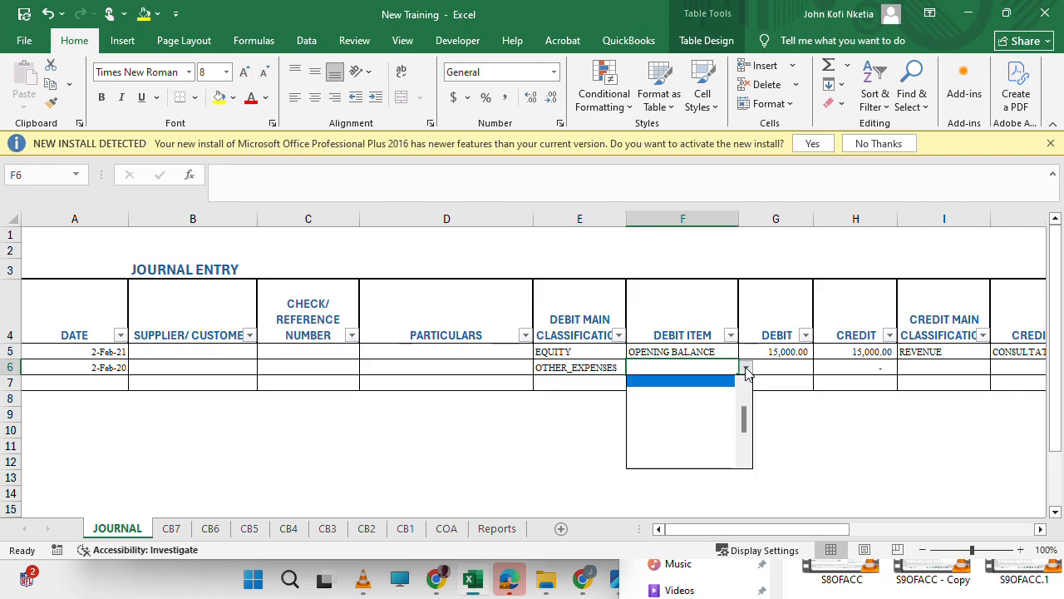
scroll(746, 407, "up", 3)
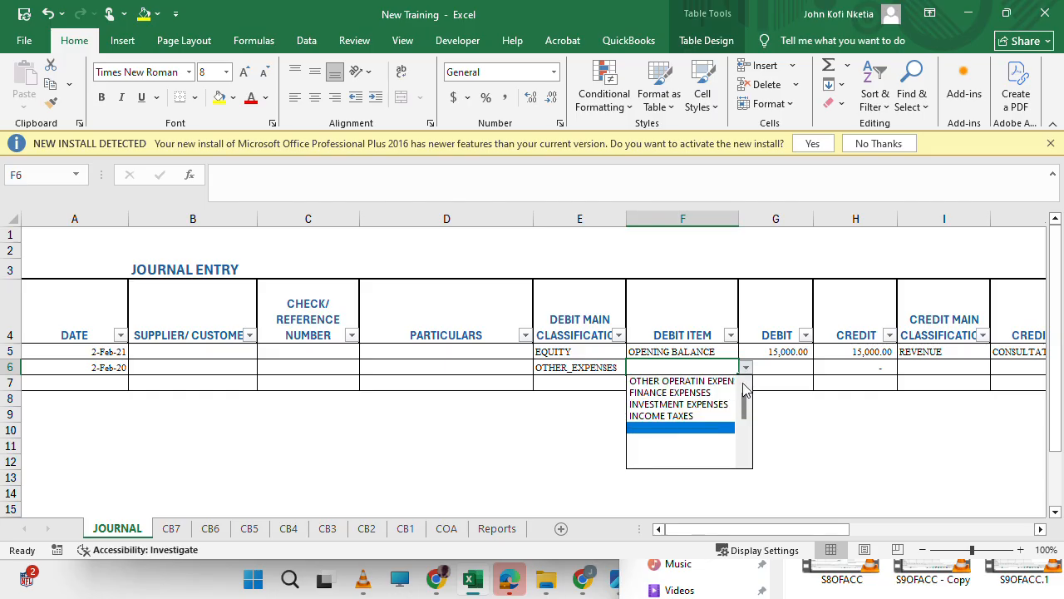
left_click(682, 415)
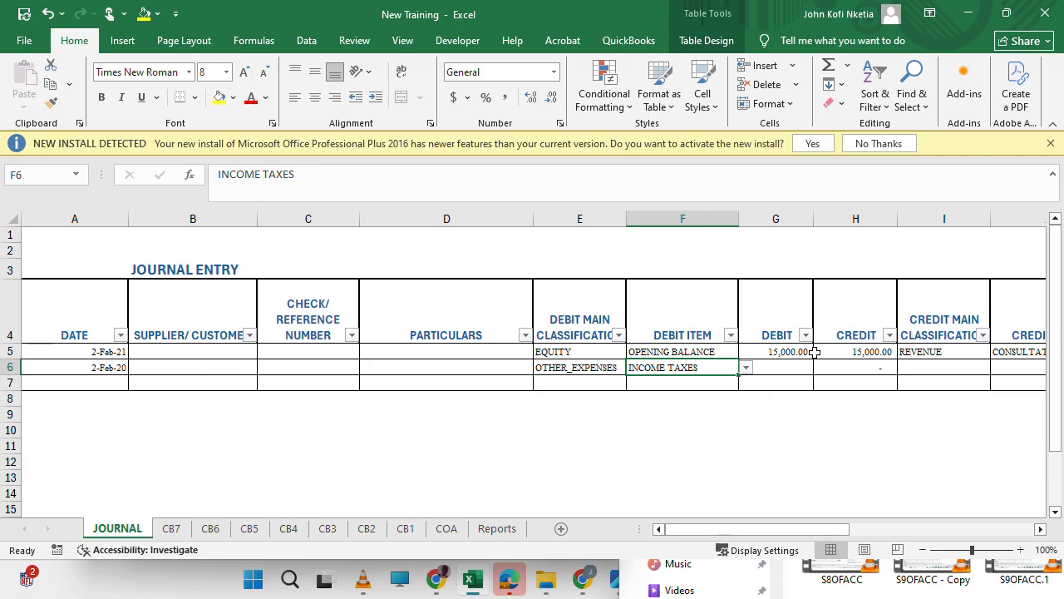
Enter a debit of 20000 for the income taxes journal entry in G6.
scroll(815, 352, "right", 1)
left_click(668, 365)
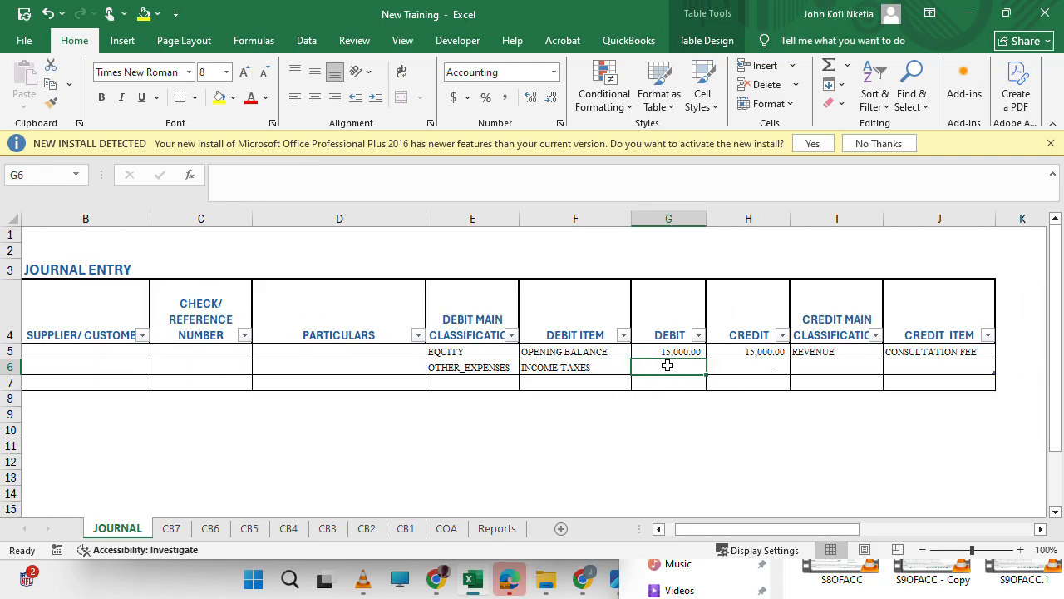
type("20,0")
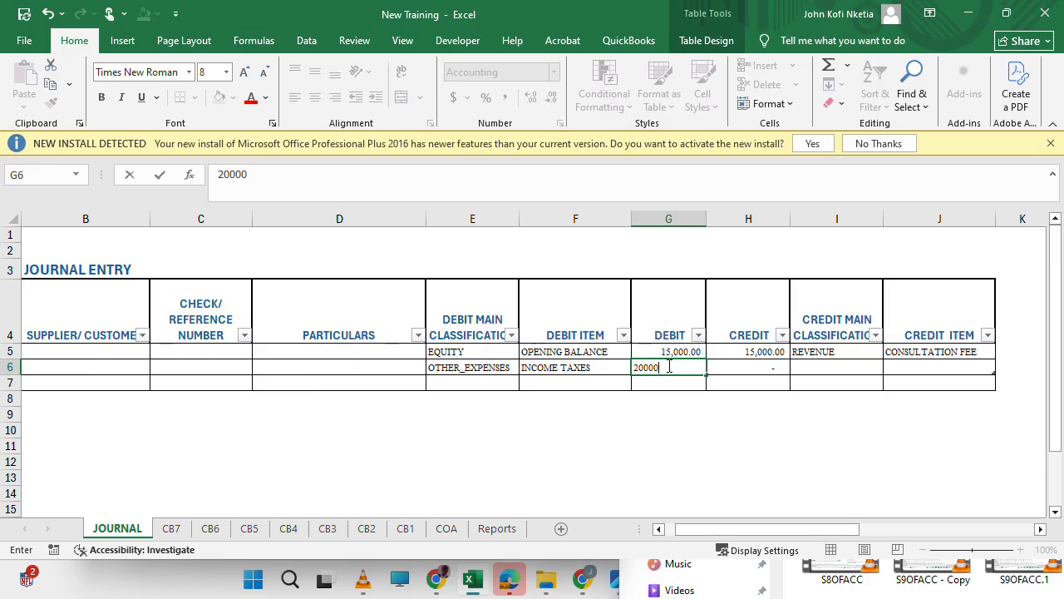
type("00")
key("Tab")
key("Tab")
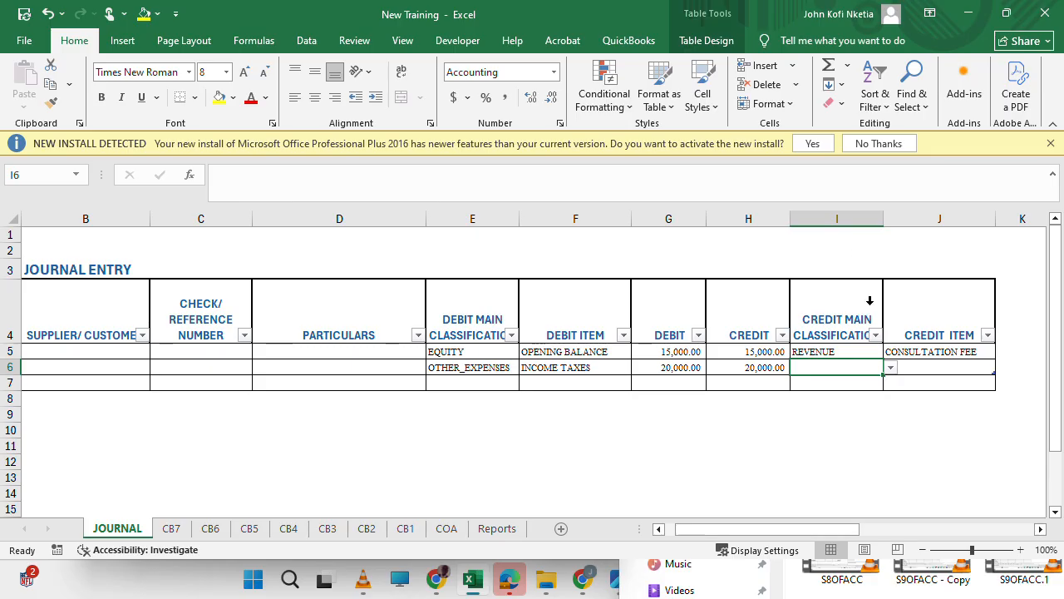
Set the row 6 credit main classification to CURRENT_LIABILITY and its credit item to OTHER PAYABLES.
left_click(891, 368)
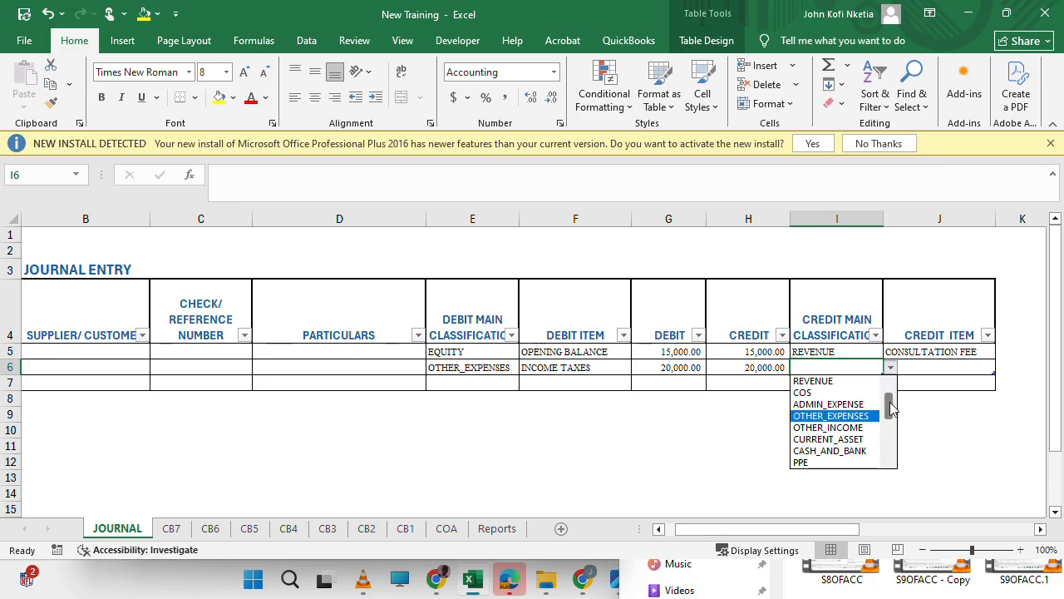
left_click_drag(891, 406, 892, 441)
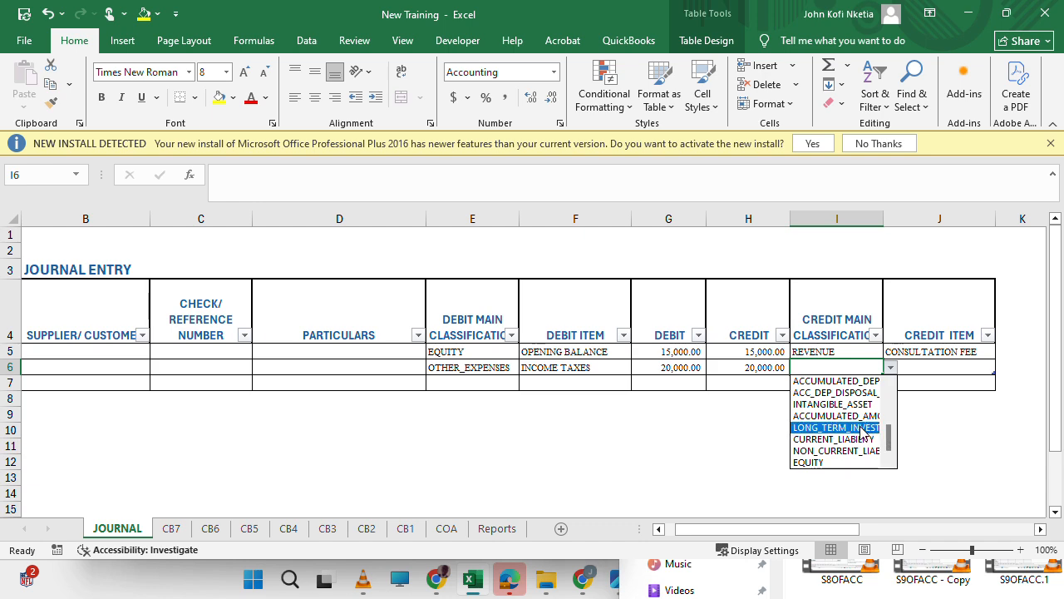
left_click(865, 440)
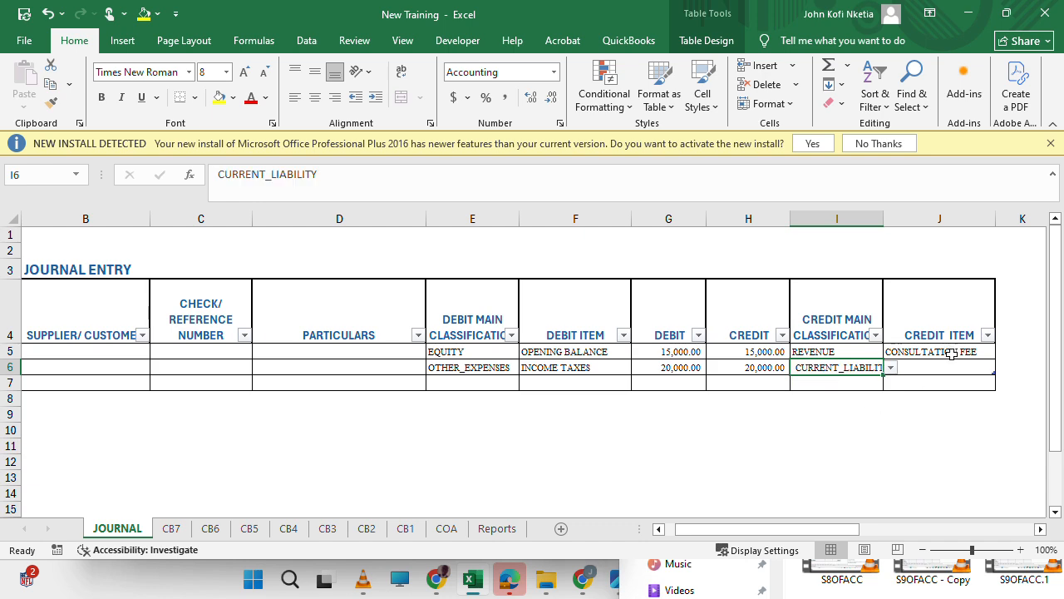
left_click(956, 366)
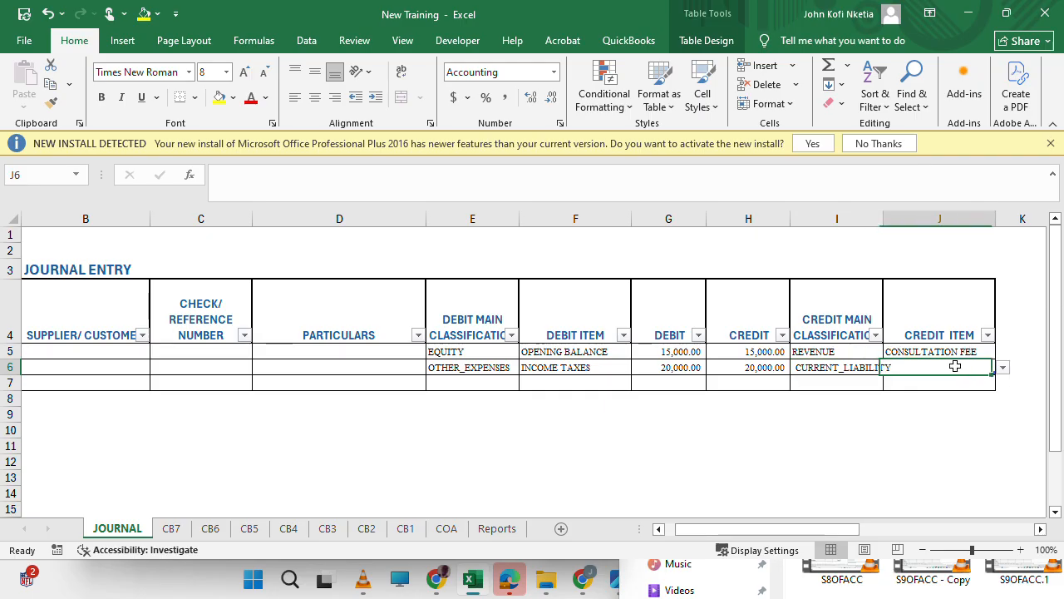
left_click(1004, 368)
left_click_drag(1001, 417, 1001, 405)
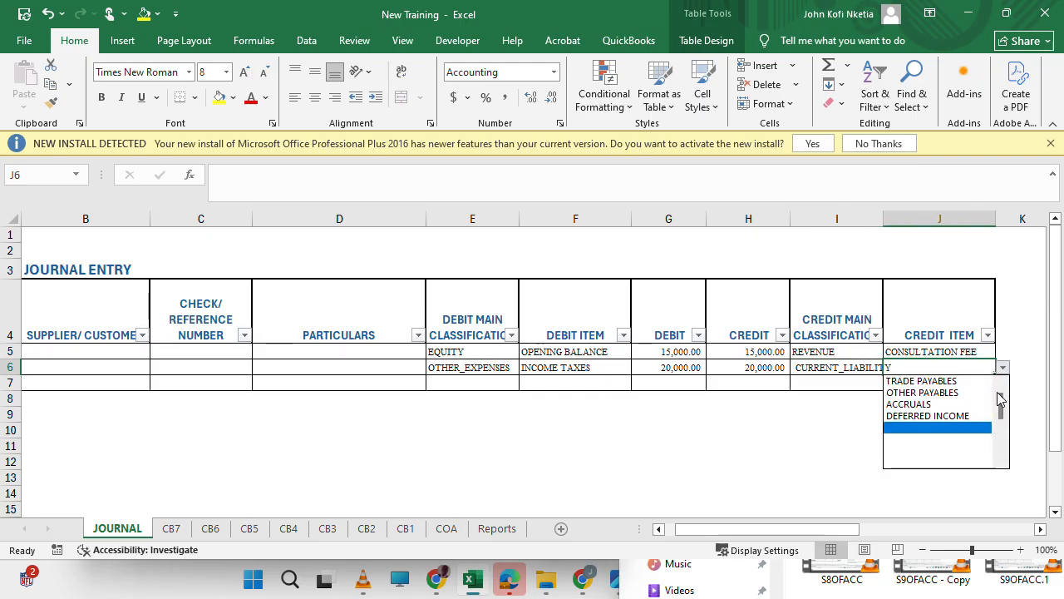
left_click(954, 392)
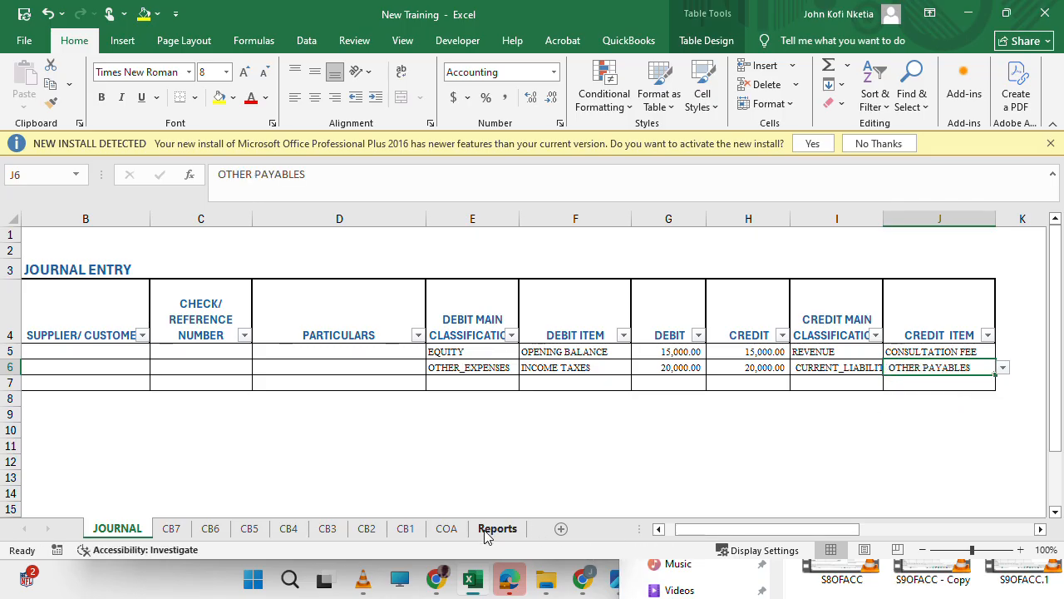
Review on the Reports sheet how the income taxes journal entry affects the statement of financial performance, including I191 under 31-DEC-2020.
left_click(497, 529)
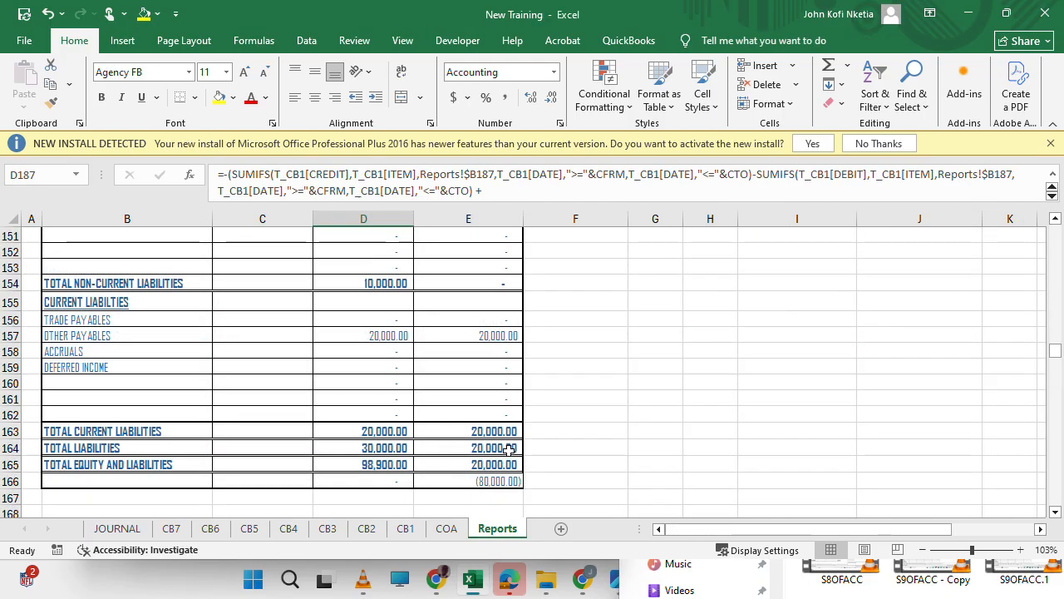
scroll(399, 398, "up", 1)
scroll(399, 397, "down", 3)
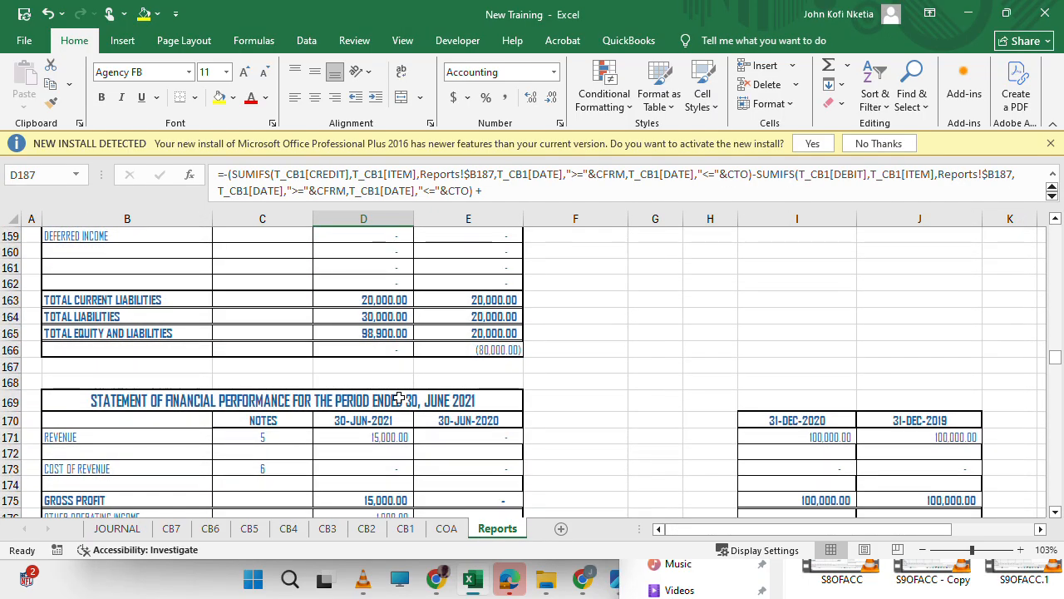
scroll(399, 397, "down", 4)
scroll(399, 398, "up", 2)
scroll(399, 398, "down", 7)
scroll(399, 398, "up", 2)
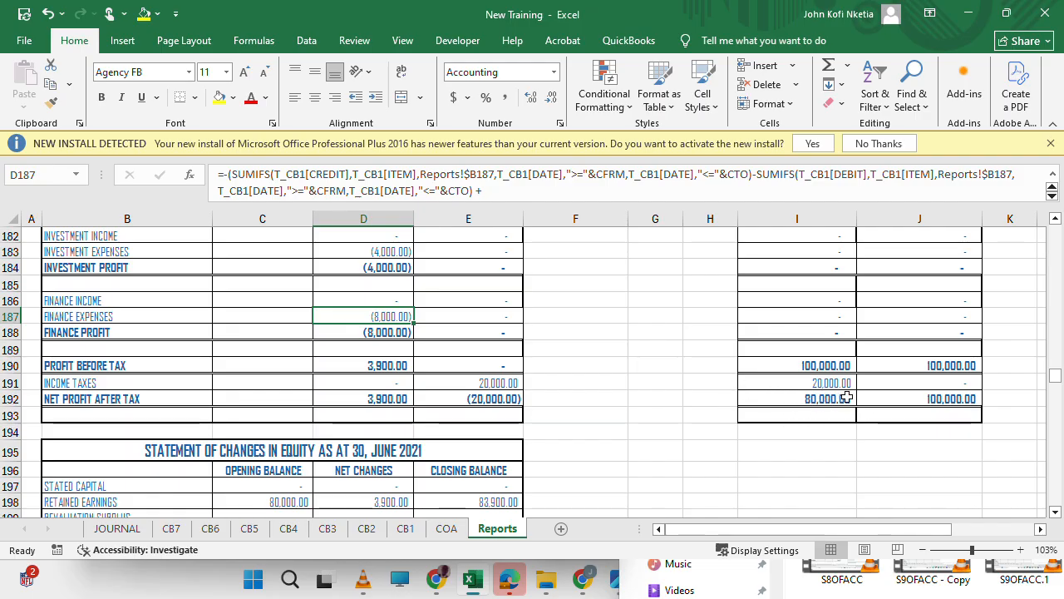
left_click(838, 385)
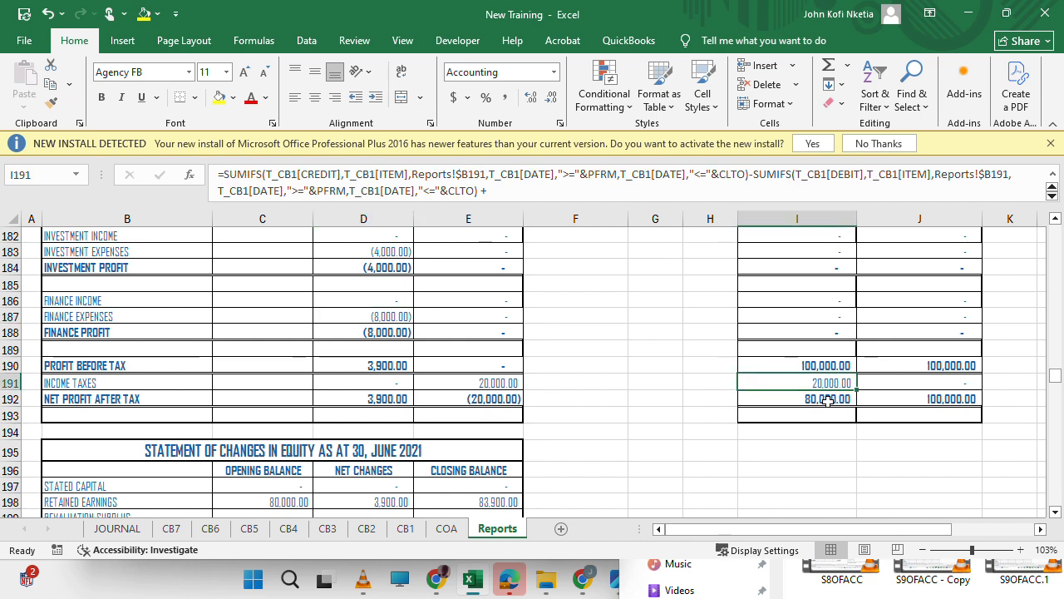
scroll(424, 347, "up", 9)
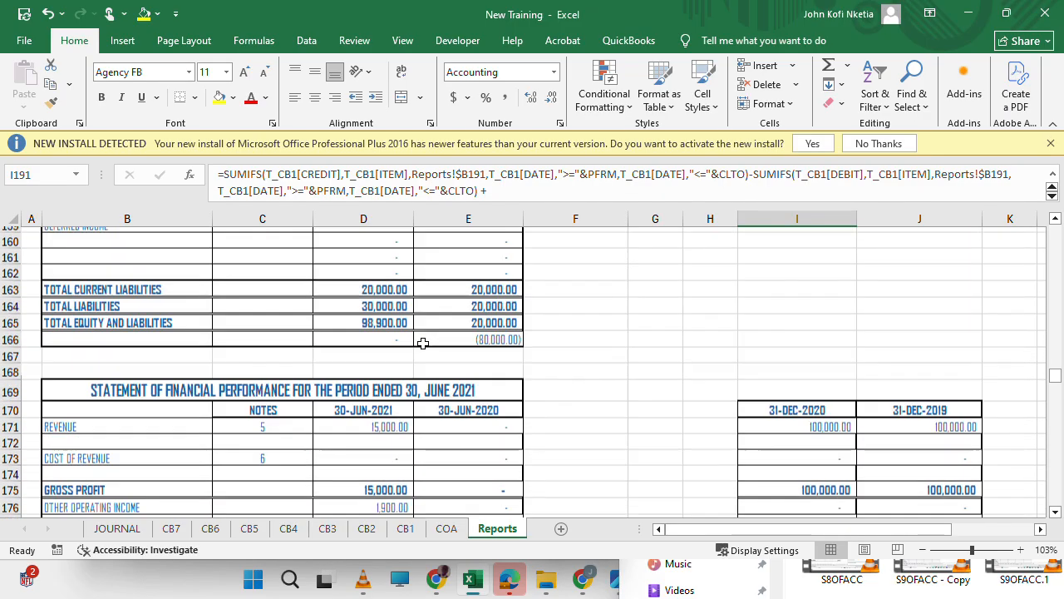
scroll(563, 377, "down", 10)
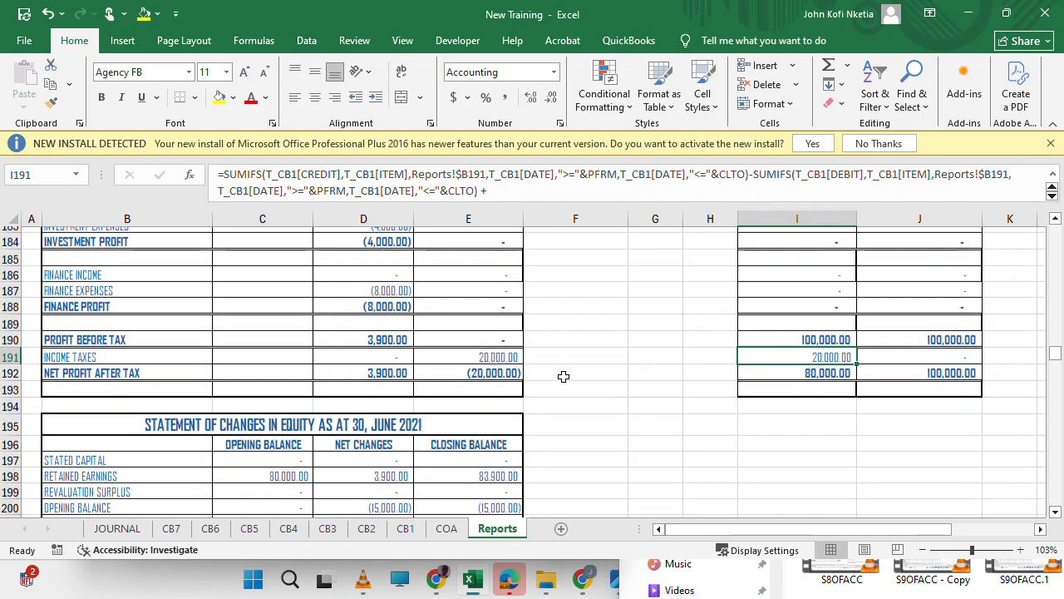
scroll(564, 376, "up", 5)
scroll(564, 376, "up", 7)
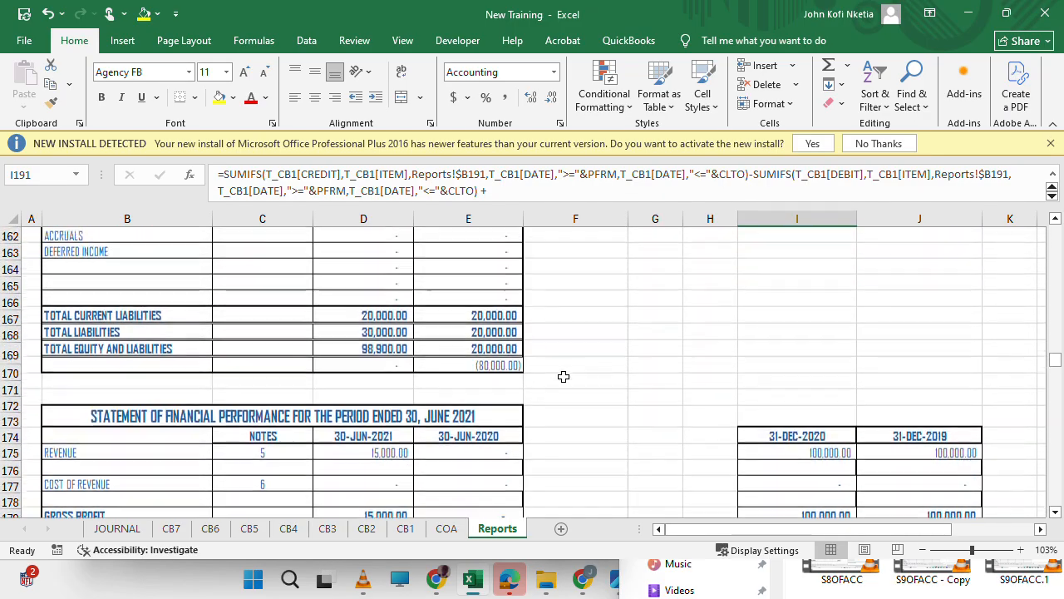
scroll(563, 377, "down", 13)
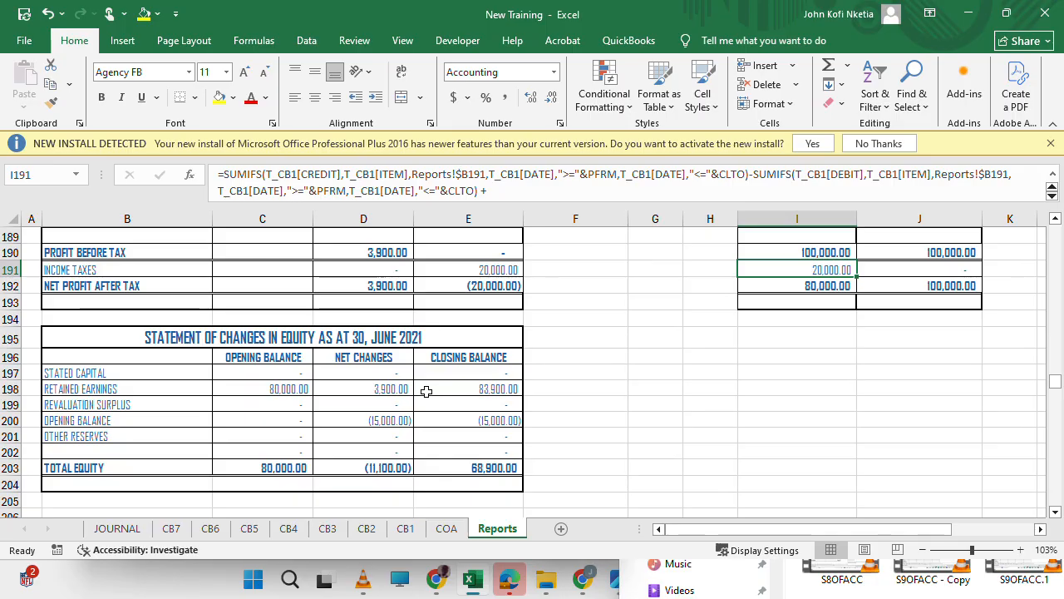
Compare the retained earnings rows of the June 2021 and June 2020 statements of changes in equity, including the closing balance in E198.
left_click(426, 390)
scroll(426, 391, "up", 1)
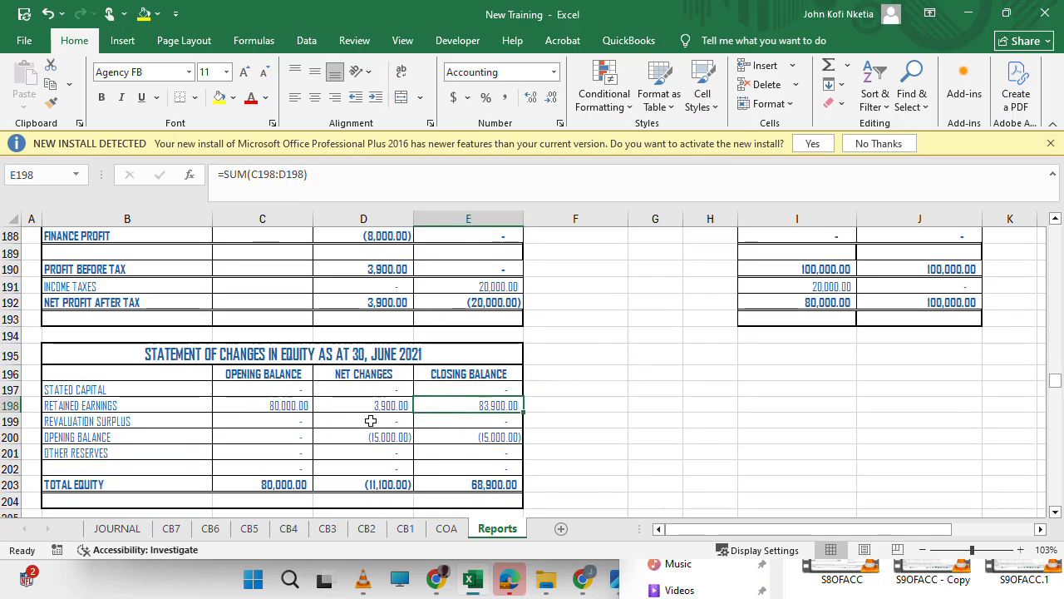
scroll(366, 434, "down", 6)
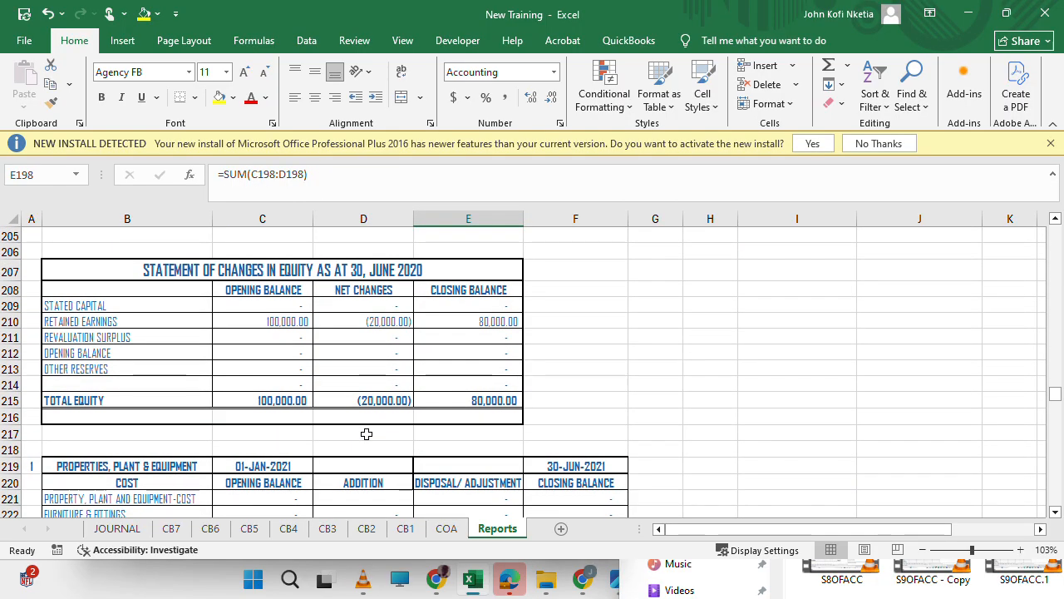
scroll(366, 434, "up", 2)
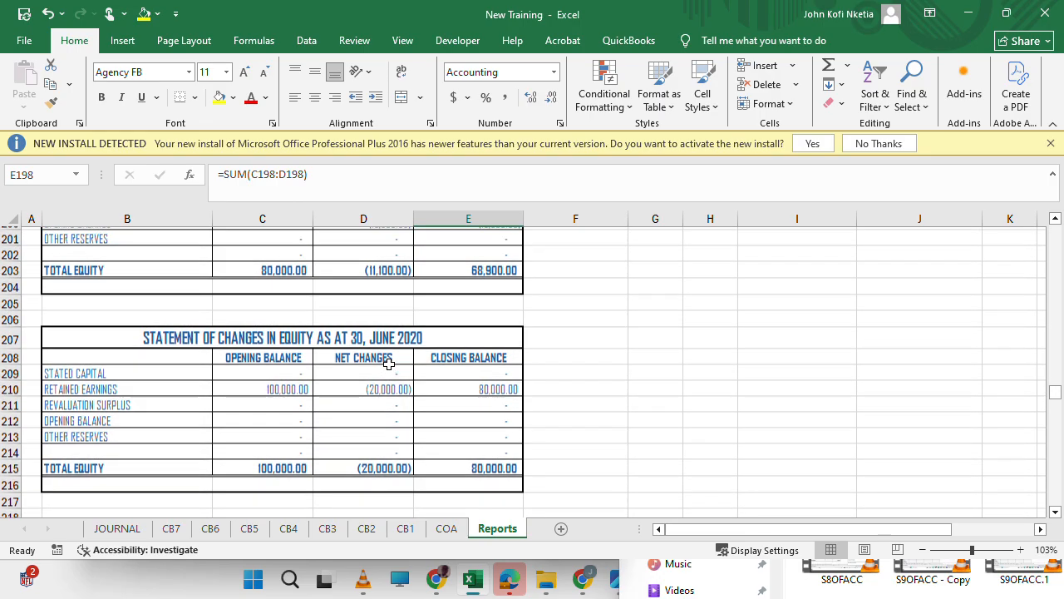
scroll(388, 364, "up", 1)
scroll(388, 363, "up", 3)
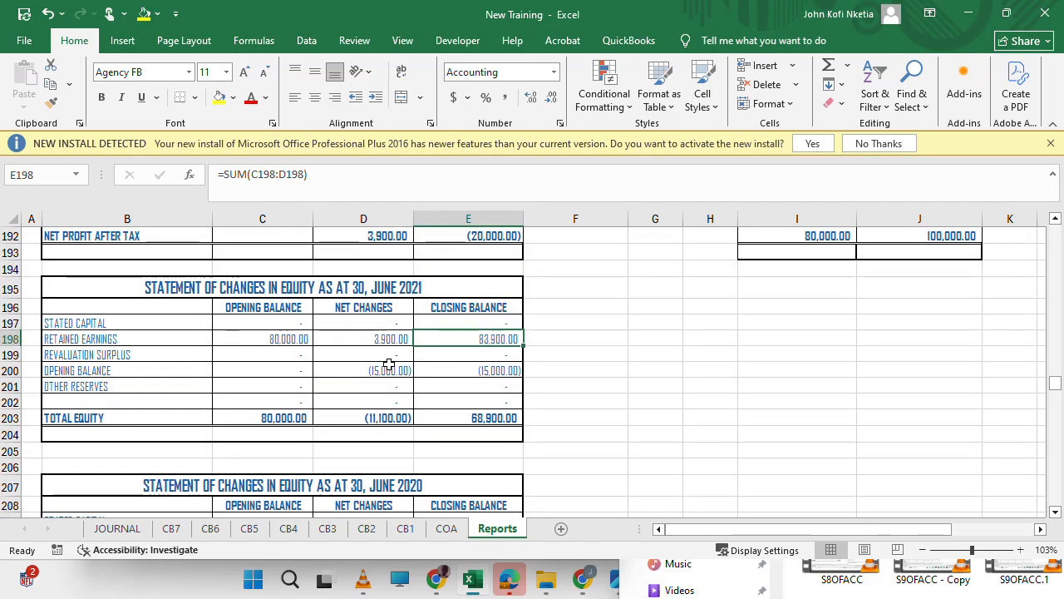
Examine the 30-JUN-2020 equity and liabilities figures in the statement of financial position for the cause of the difference in E166.
scroll(388, 364, "up", 4)
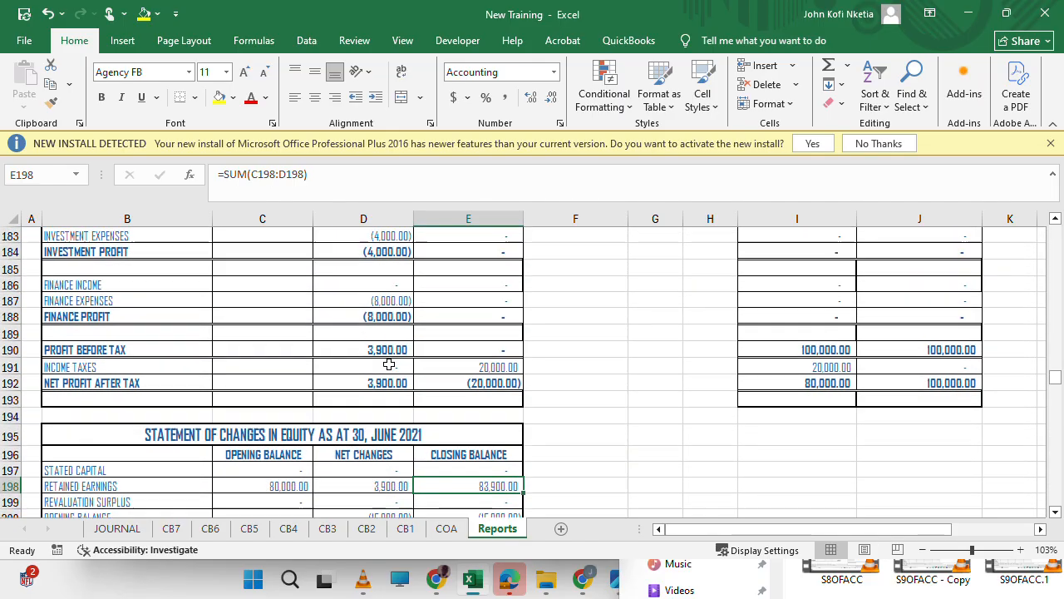
scroll(388, 363, "up", 6)
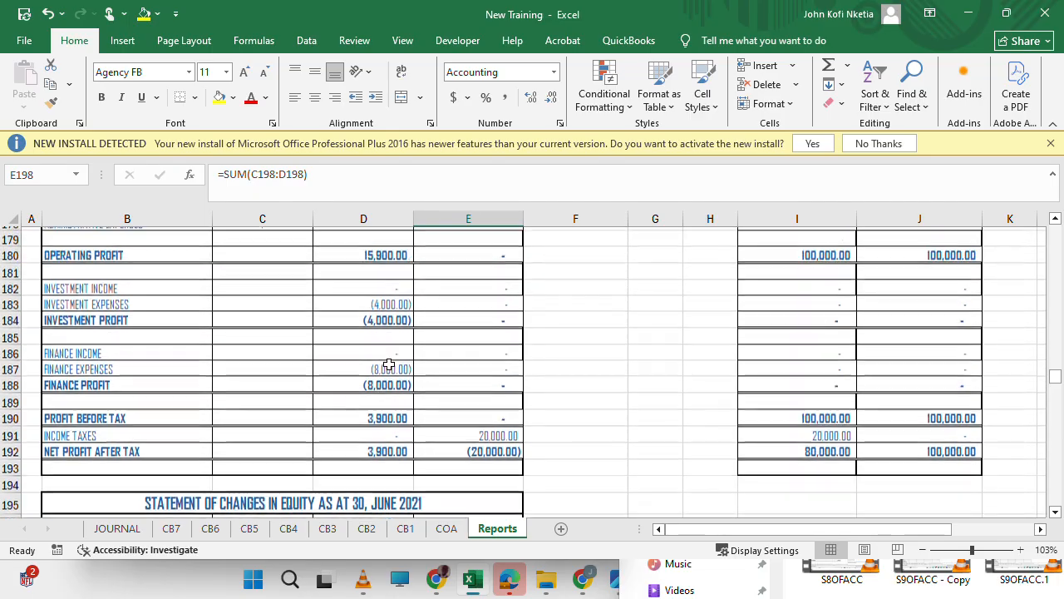
scroll(389, 363, "up", 5)
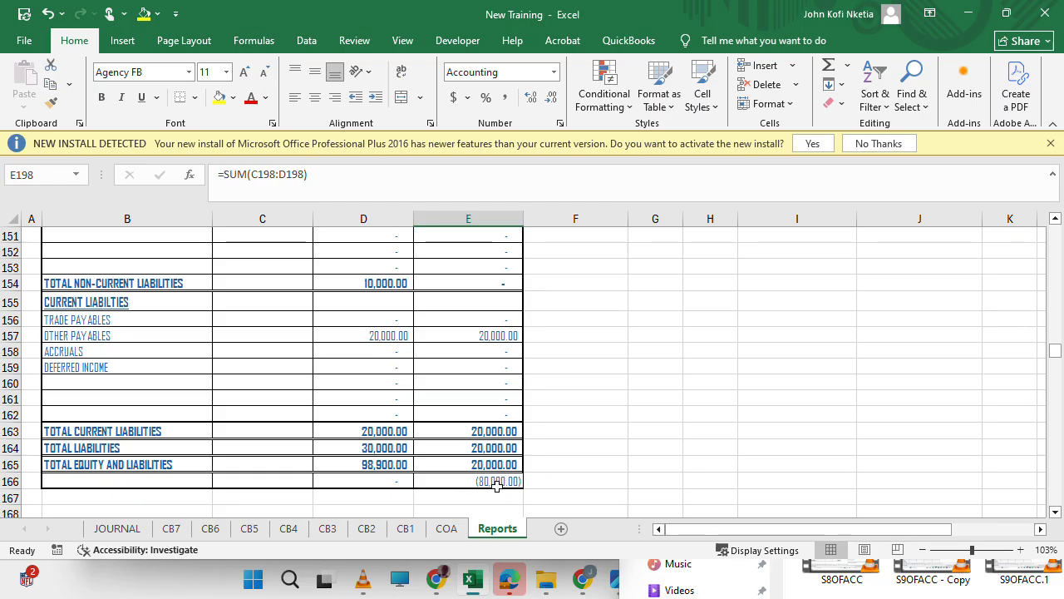
scroll(686, 466, "down", 10)
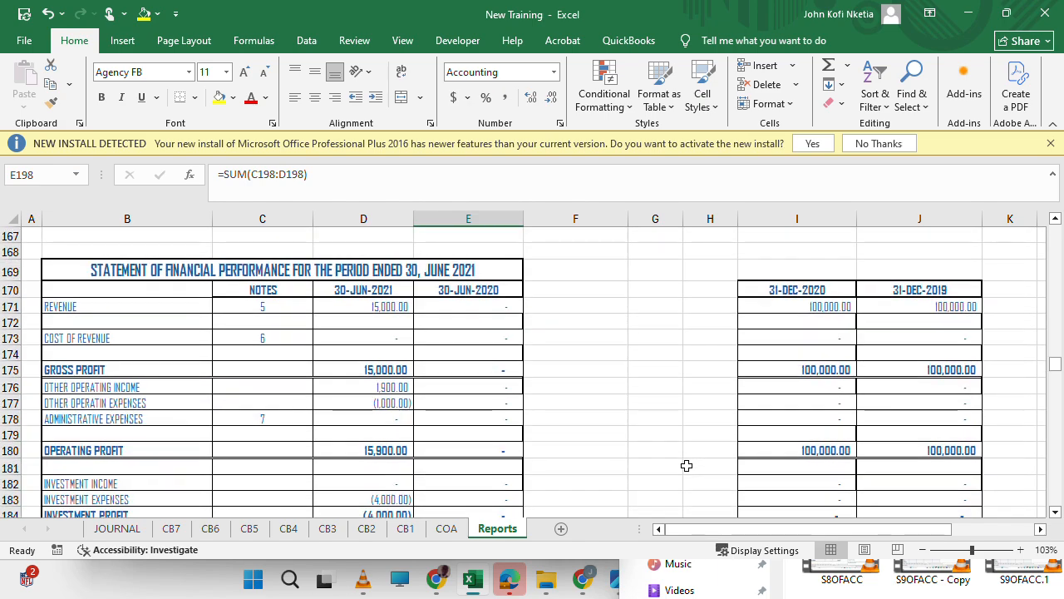
scroll(686, 465, "up", 9)
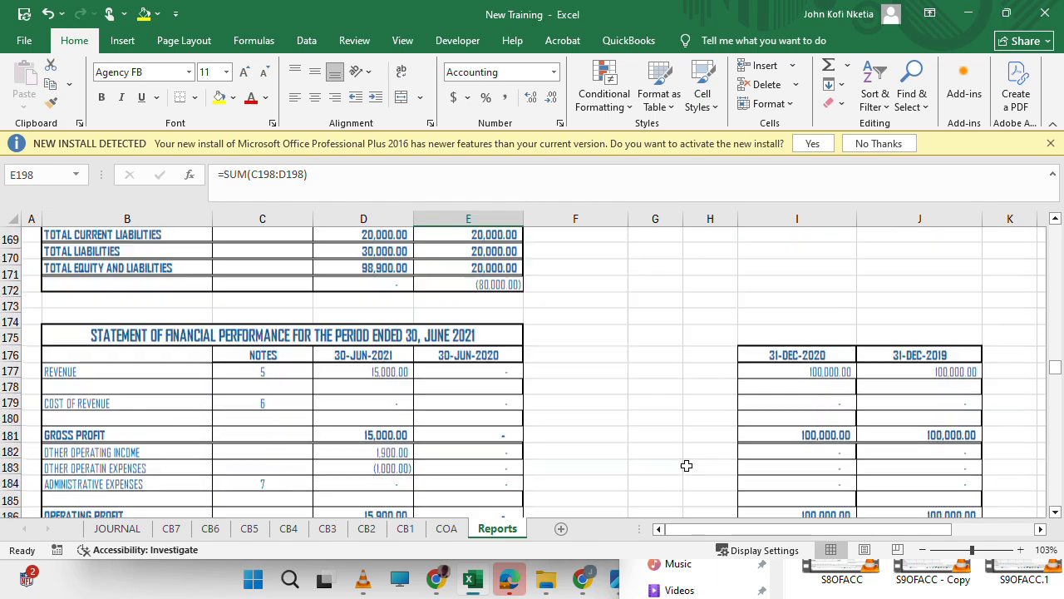
scroll(425, 358, "up", 2)
scroll(425, 358, "up", 3)
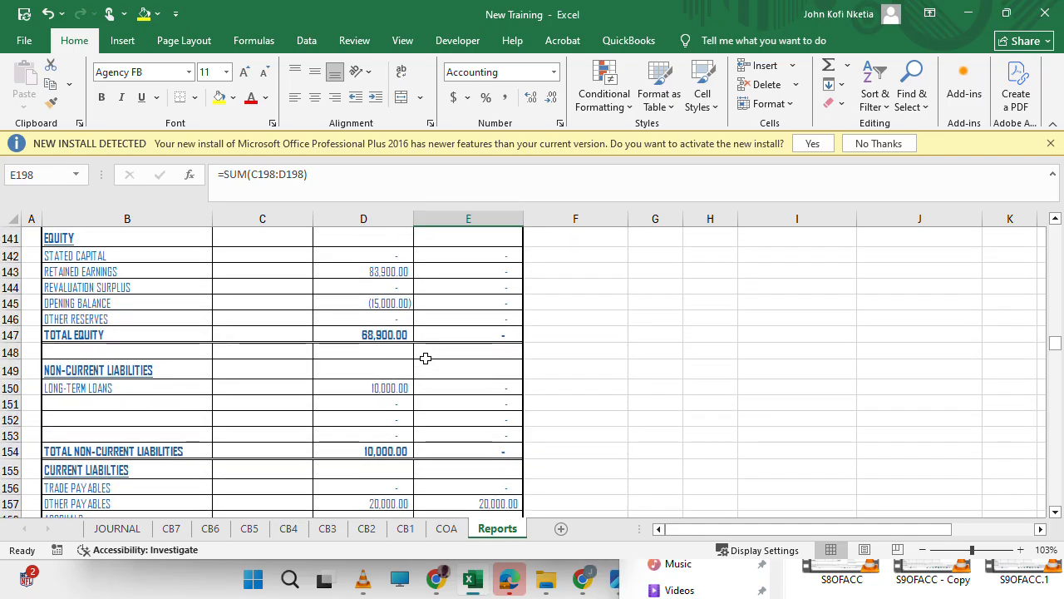
scroll(425, 357, "down", 3)
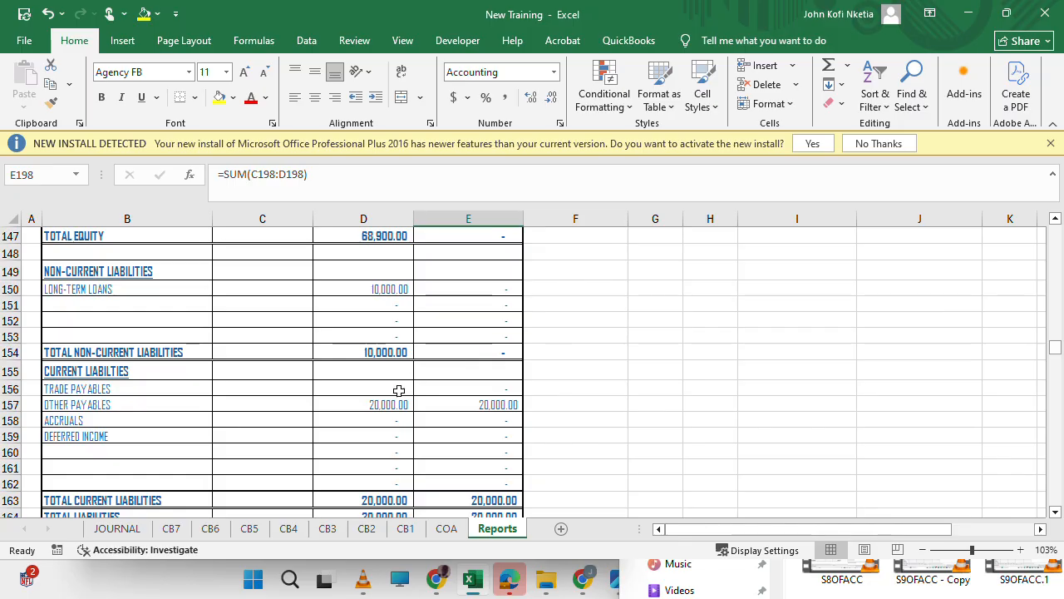
scroll(444, 421, "down", 2)
scroll(444, 421, "up", 3)
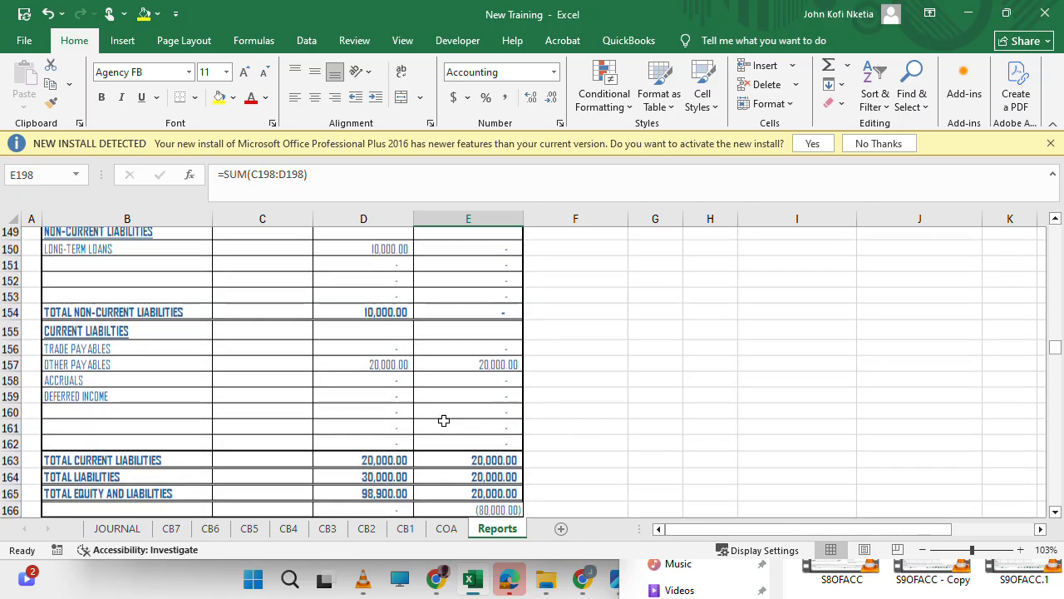
scroll(443, 421, "up", 2)
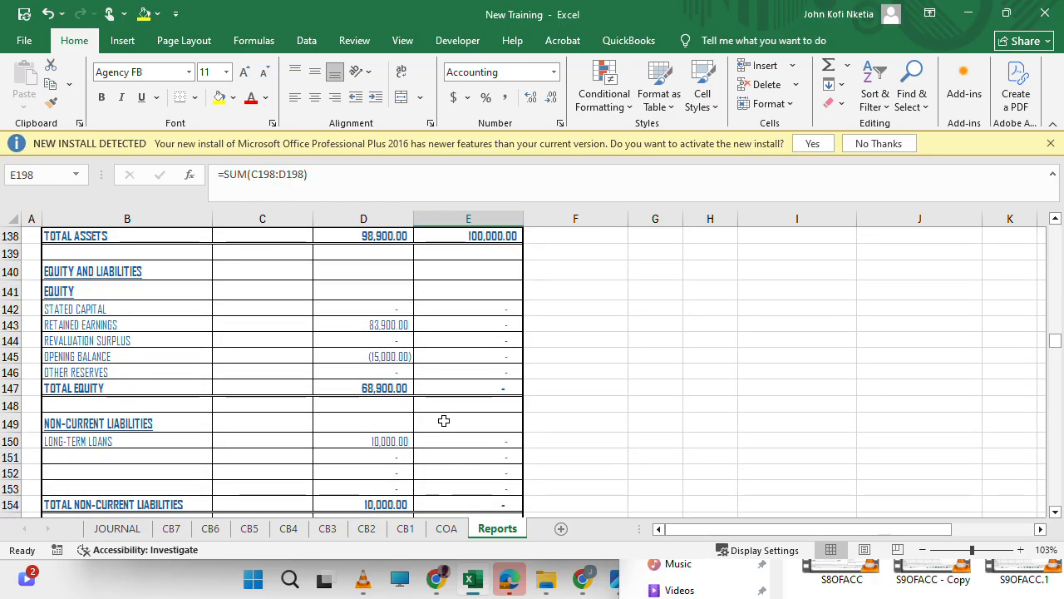
left_click(472, 336)
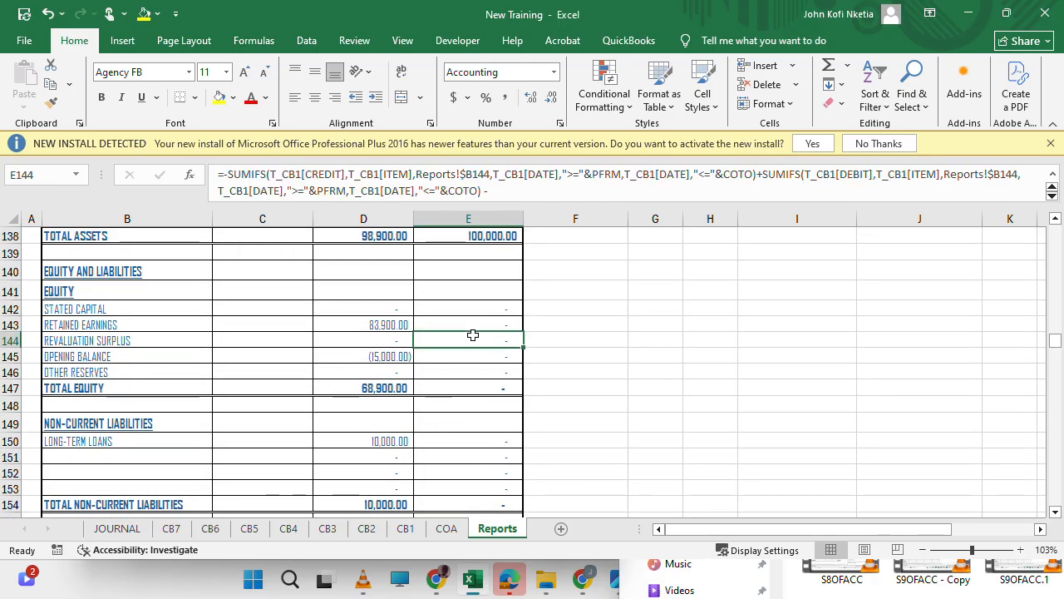
key("Up")
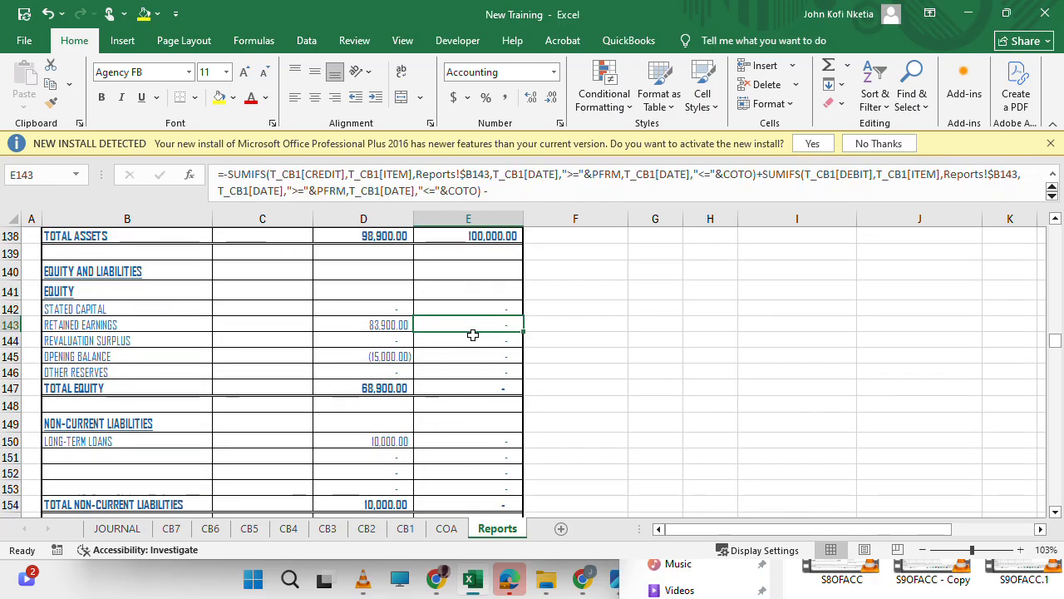
type("=")
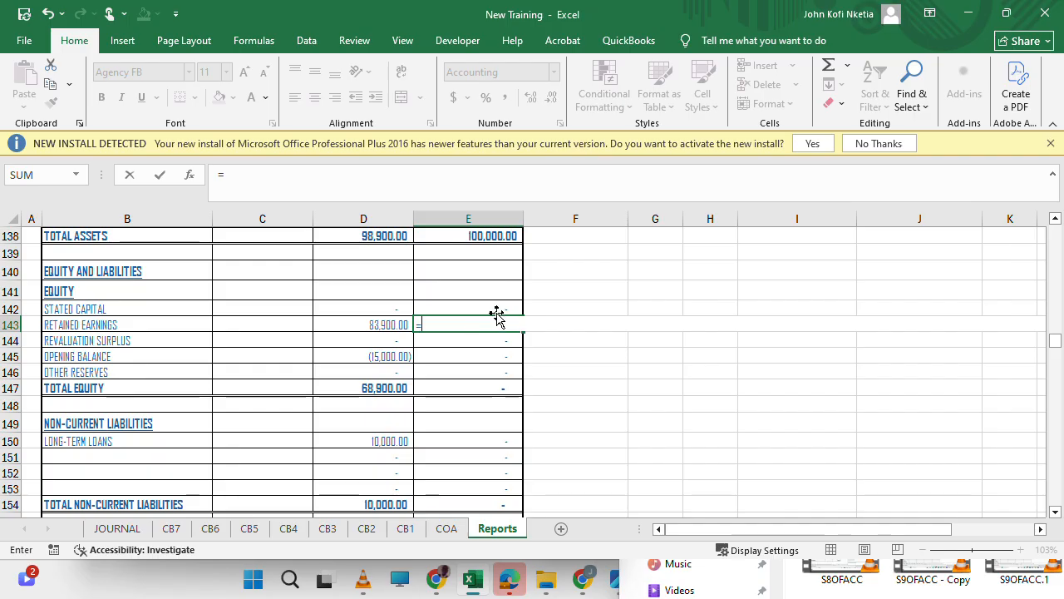
key("Escape")
Link the 30-JUN-2020 stated capital in E142 to its closing balance in the 2020 statement of changes in equity with =E209.
type("=")
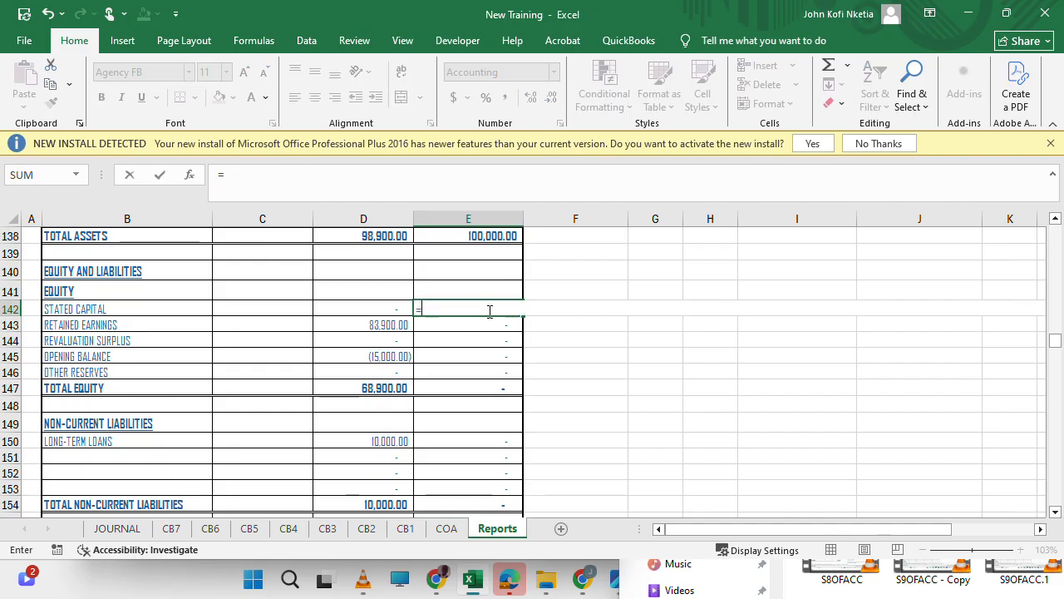
scroll(457, 399, "down", 20)
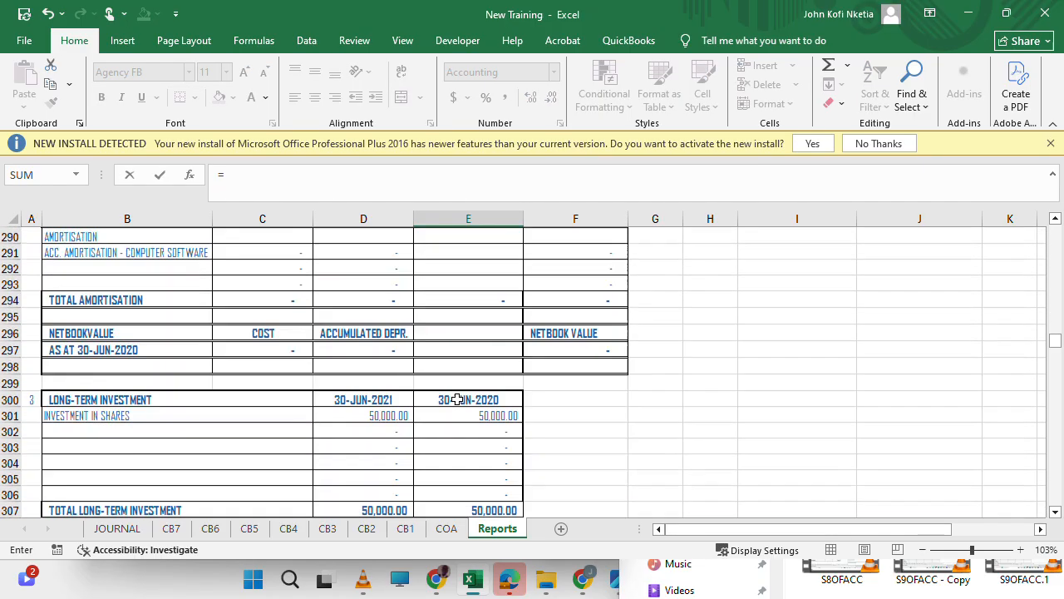
scroll(457, 399, "down", 3)
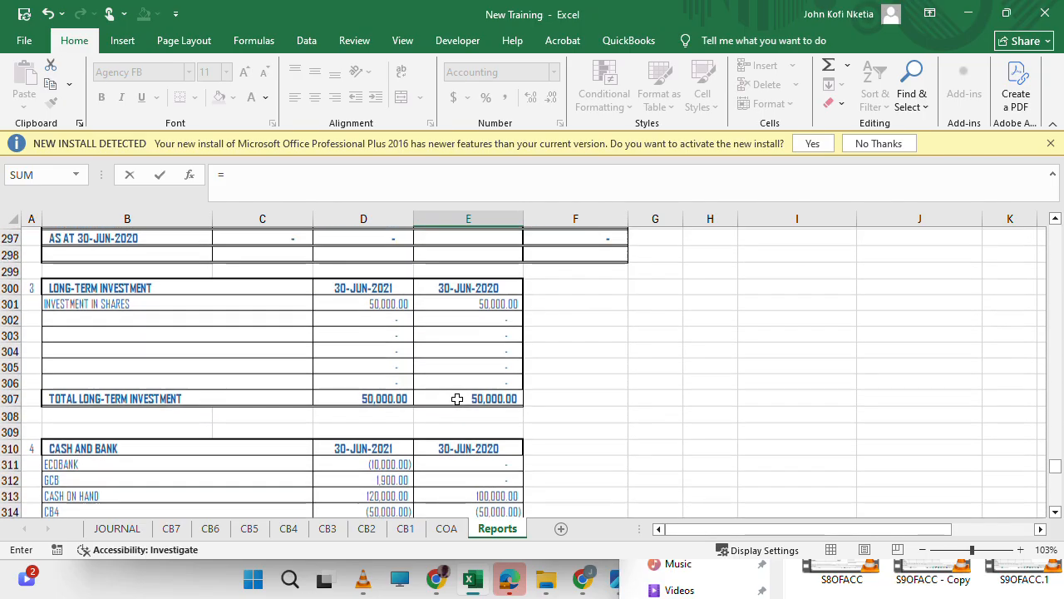
scroll(457, 399, "up", 9)
scroll(457, 399, "up", 11)
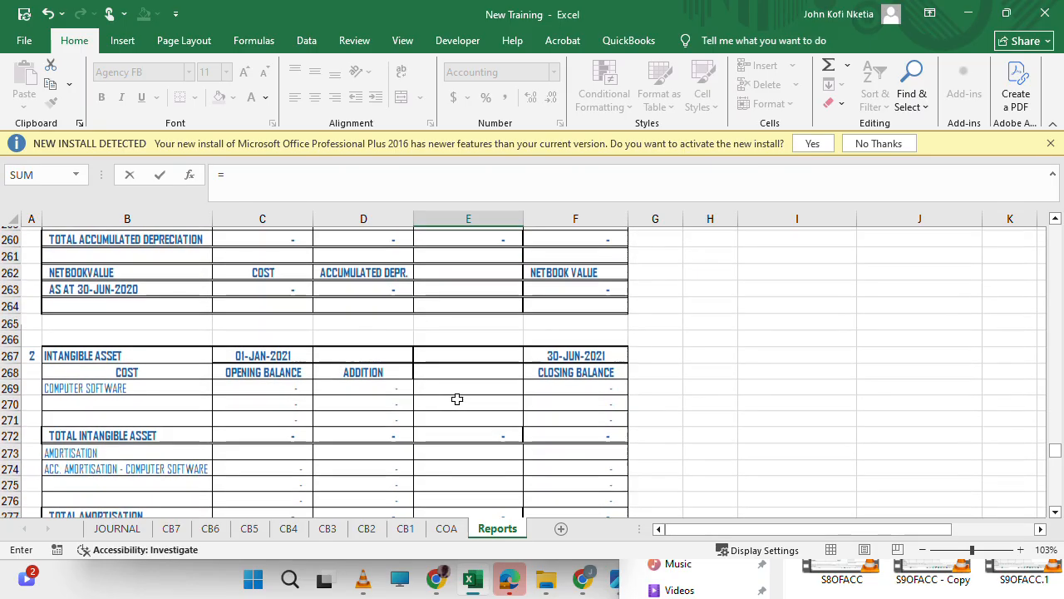
scroll(456, 399, "up", 2)
scroll(456, 399, "down", 11)
scroll(456, 399, "down", 7)
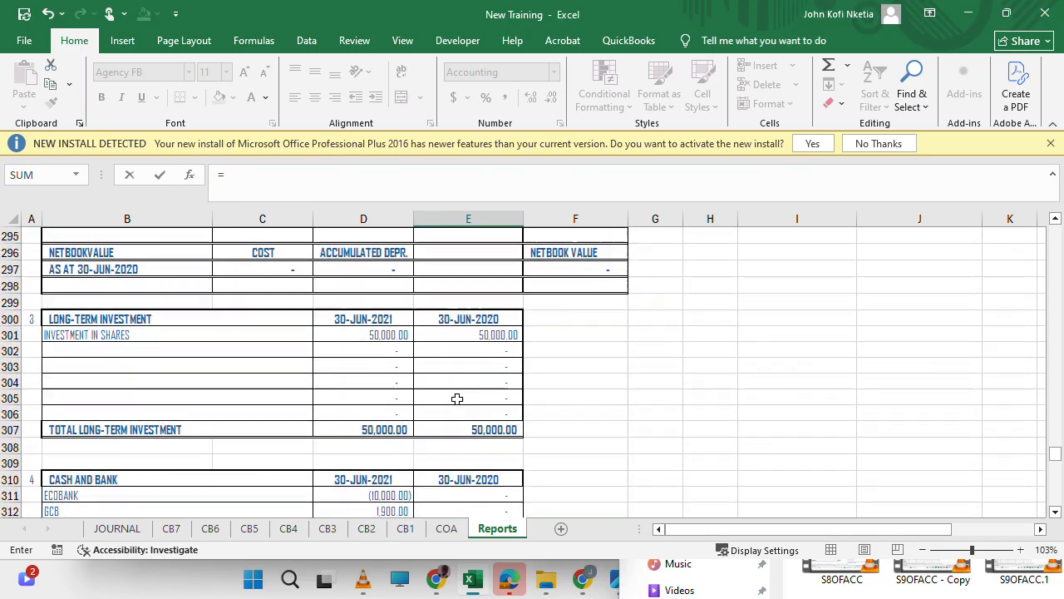
scroll(456, 399, "up", 2)
scroll(457, 399, "up", 15)
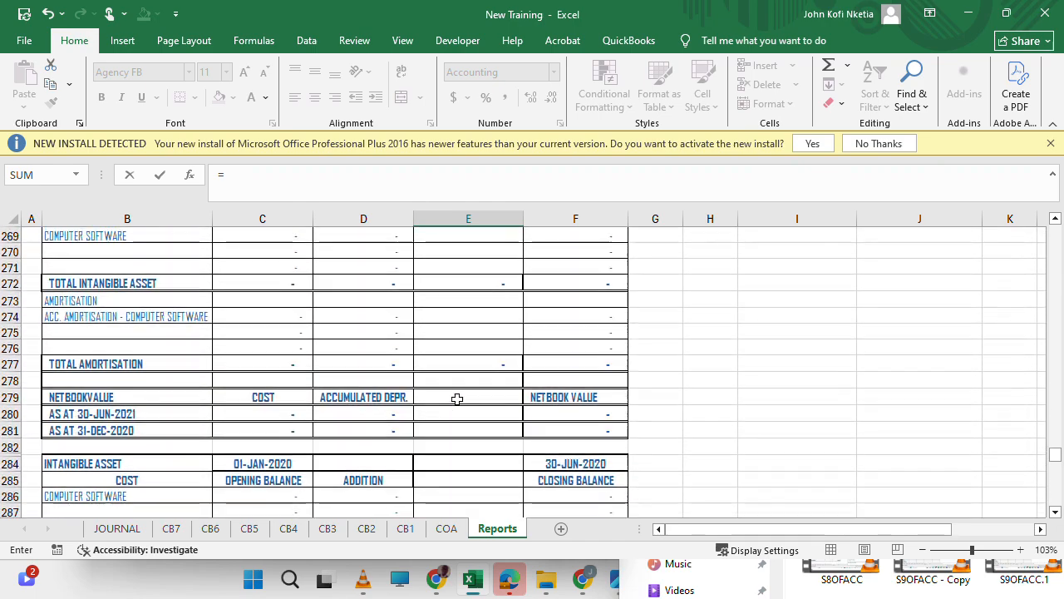
scroll(456, 399, "up", 13)
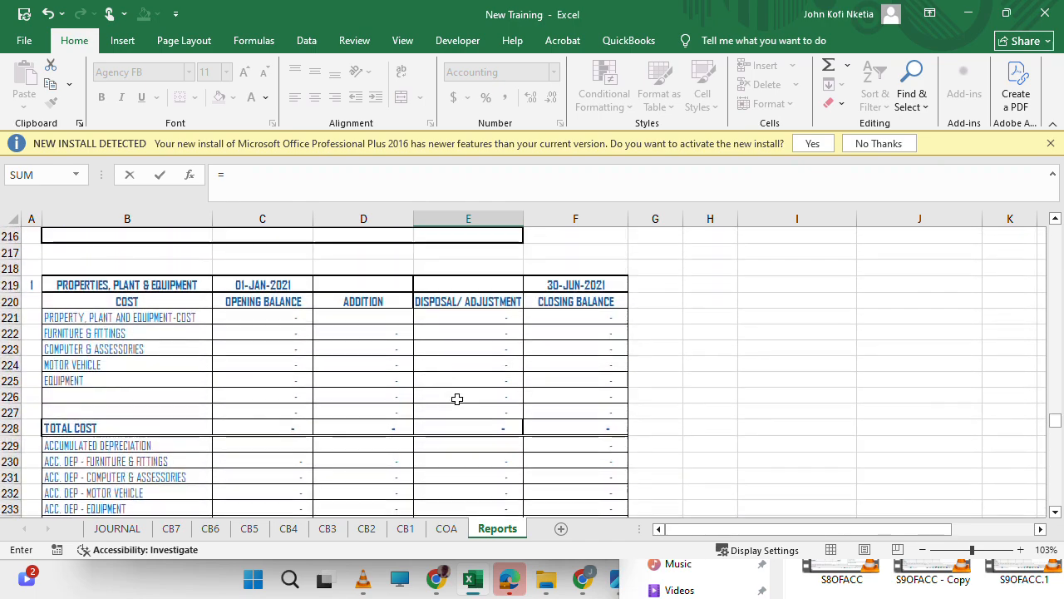
scroll(457, 399, "up", 3)
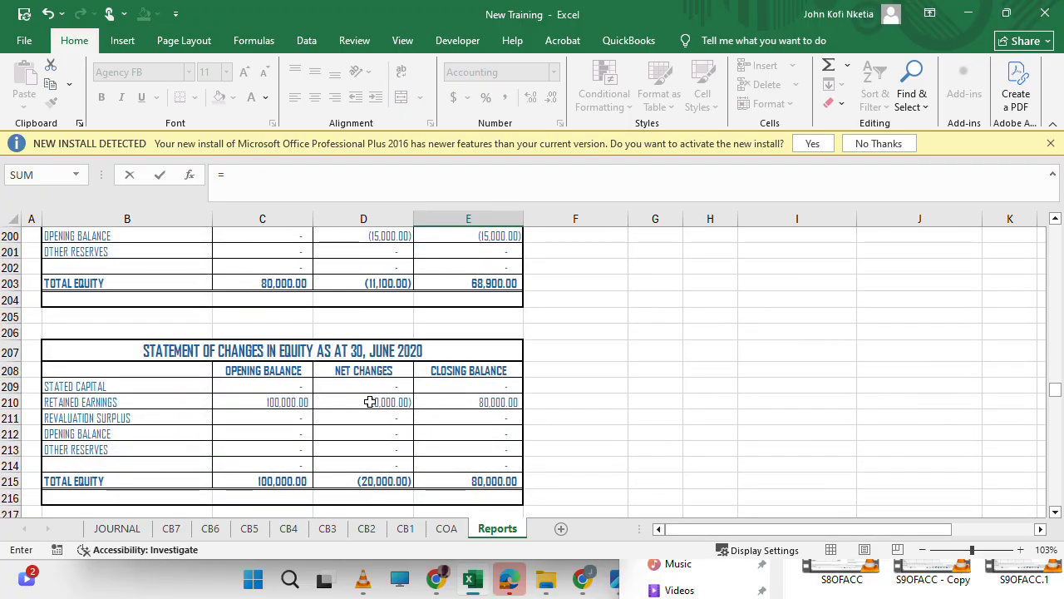
left_click(486, 386)
key("Return")
key("Up")
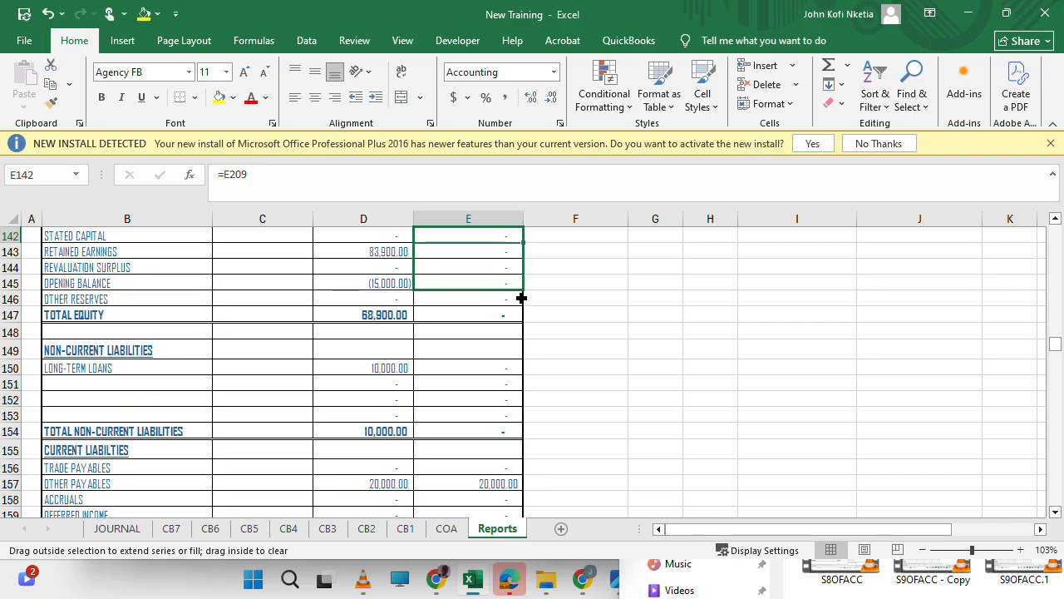
Fill the stated capital formula from E142 down through other reserves in E146 and check the statement of financial position.
left_click_drag(521, 308, 521, 309)
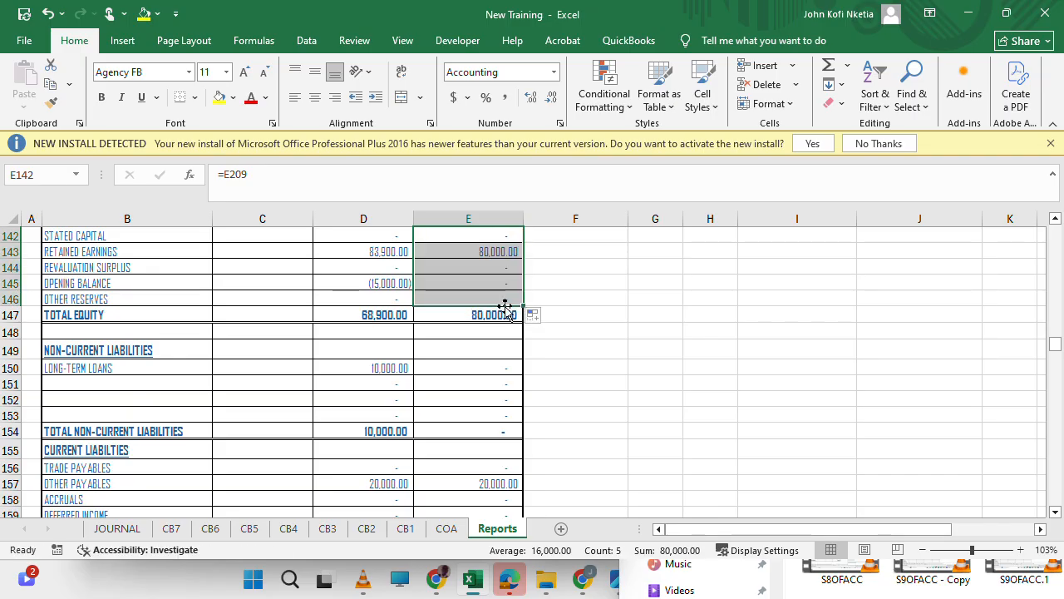
scroll(499, 365, "down", 8)
scroll(498, 365, "up", 20)
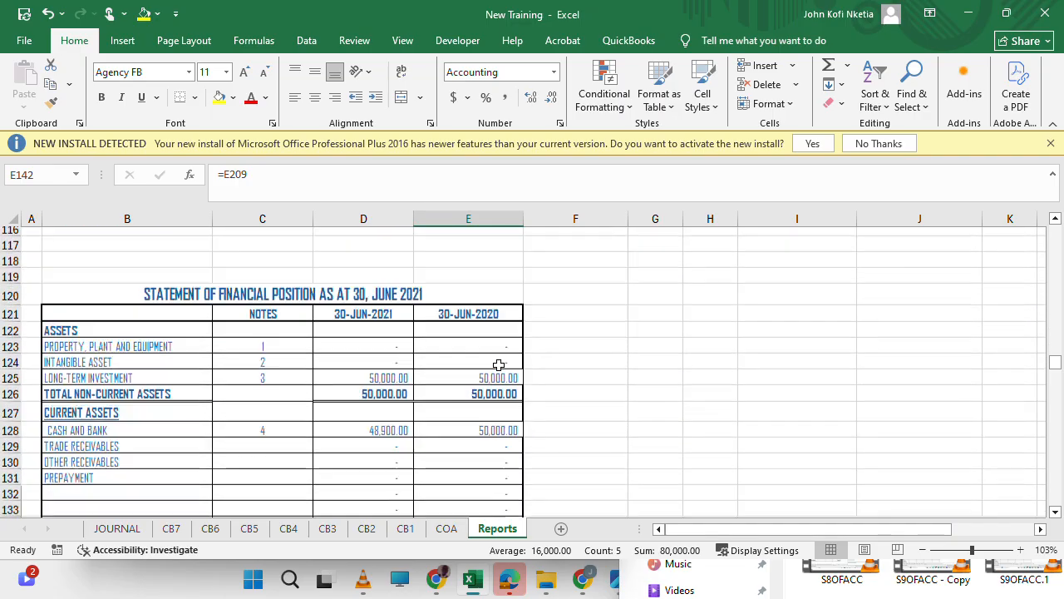
Check the prior-period formulas of stated capital, retained earnings and revaluation surplus in rows 56 to 58 of the trial balance.
scroll(499, 365, "down", 11)
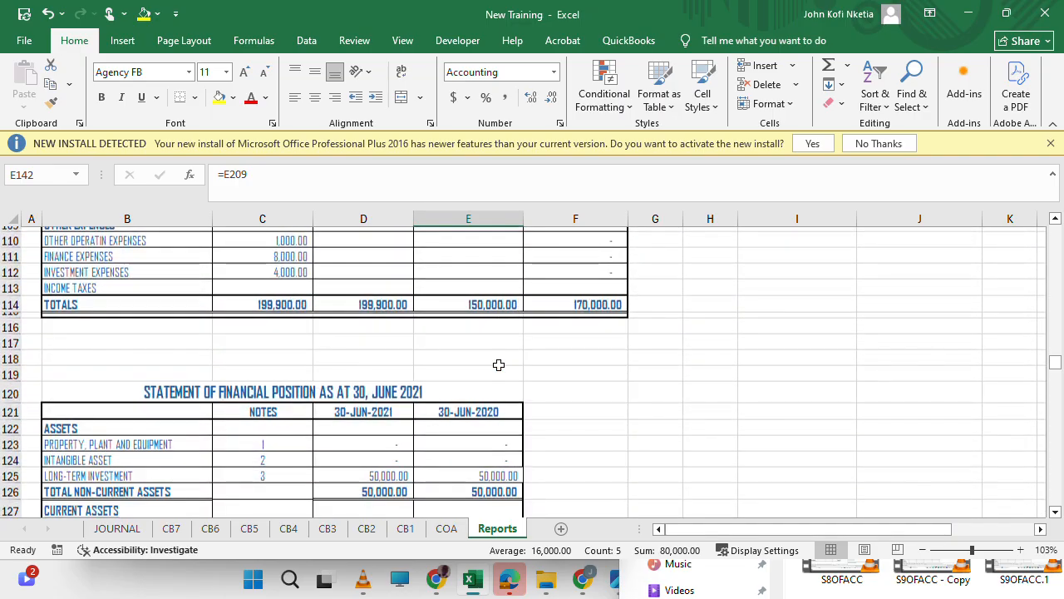
scroll(498, 365, "up", 7)
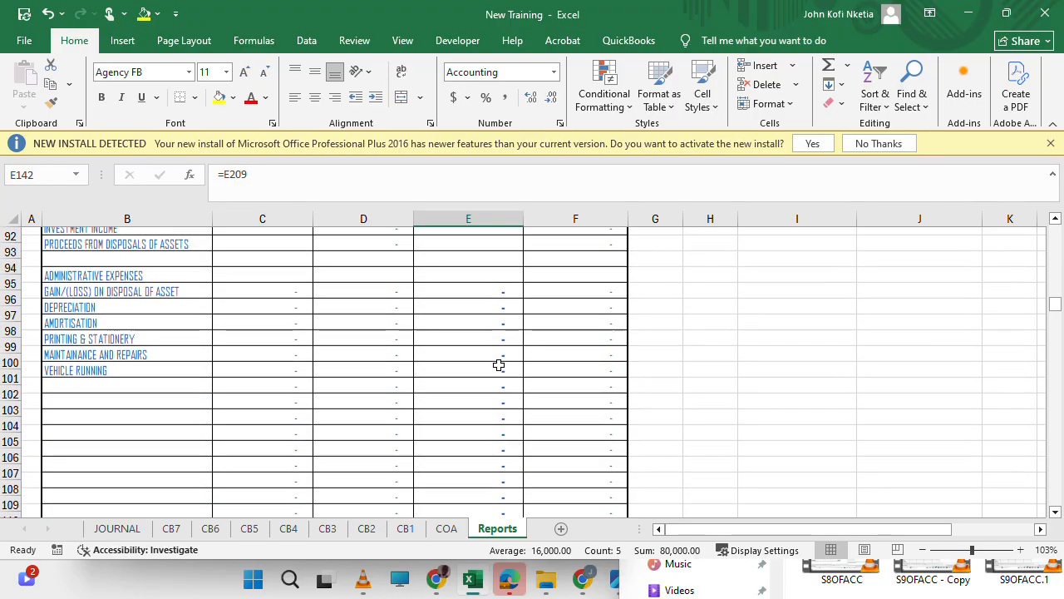
scroll(499, 365, "up", 5)
scroll(498, 365, "down", 4)
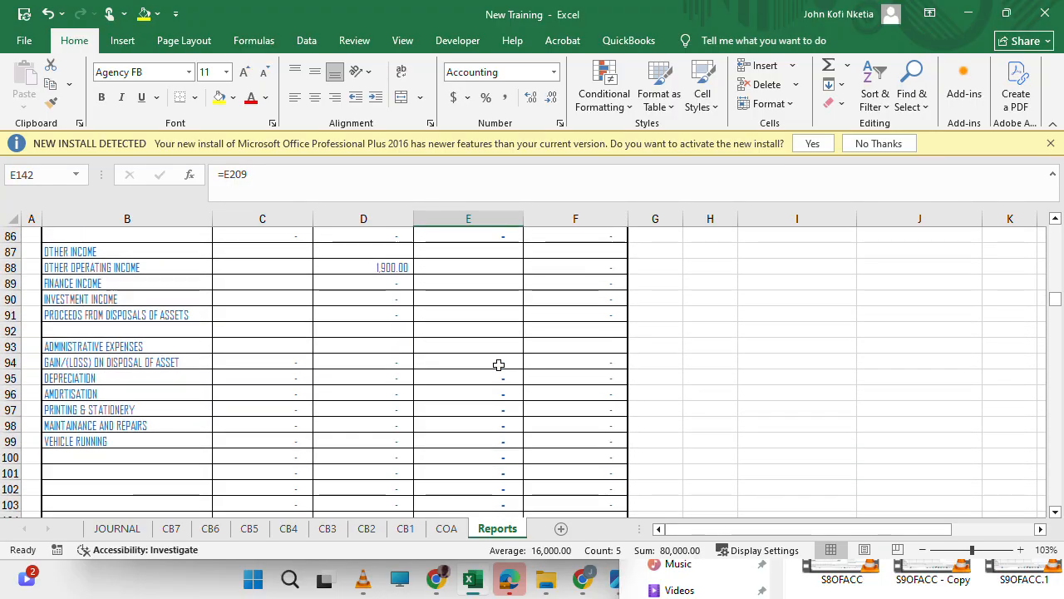
scroll(498, 365, "up", 11)
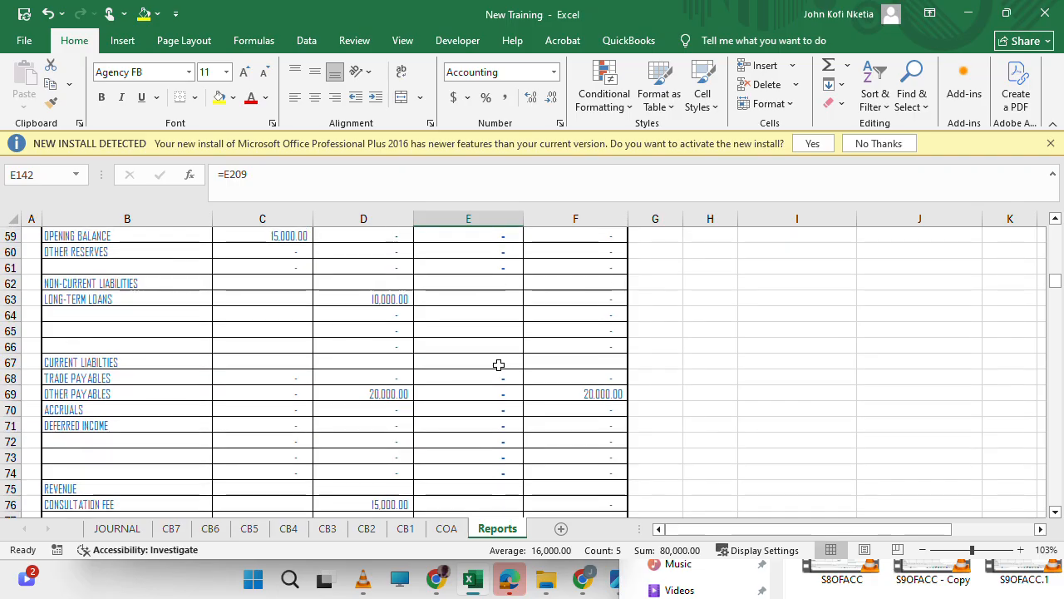
scroll(499, 365, "up", 3)
scroll(499, 364, "down", 1)
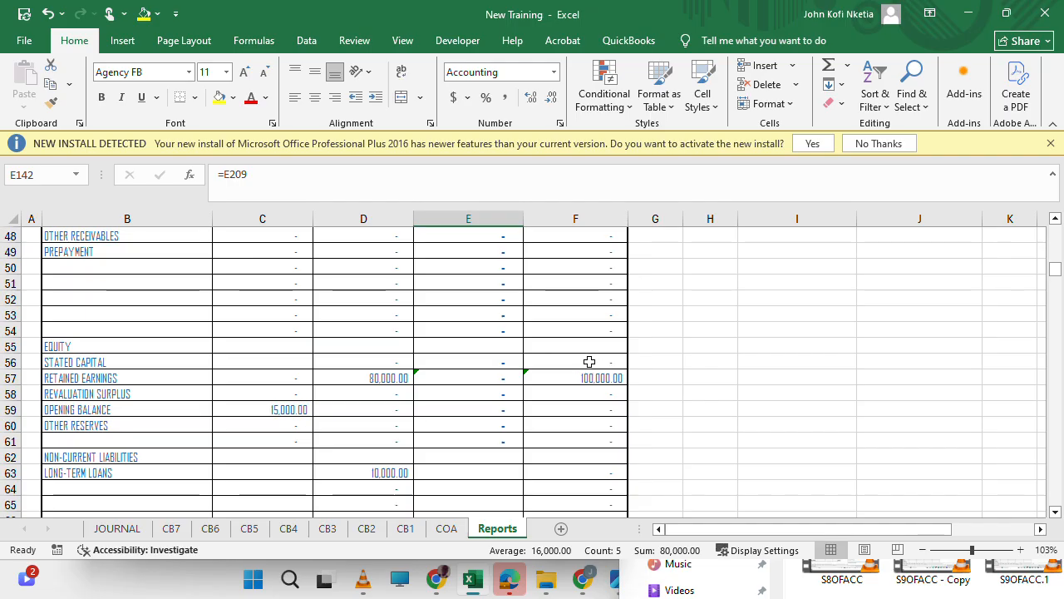
left_click(589, 361)
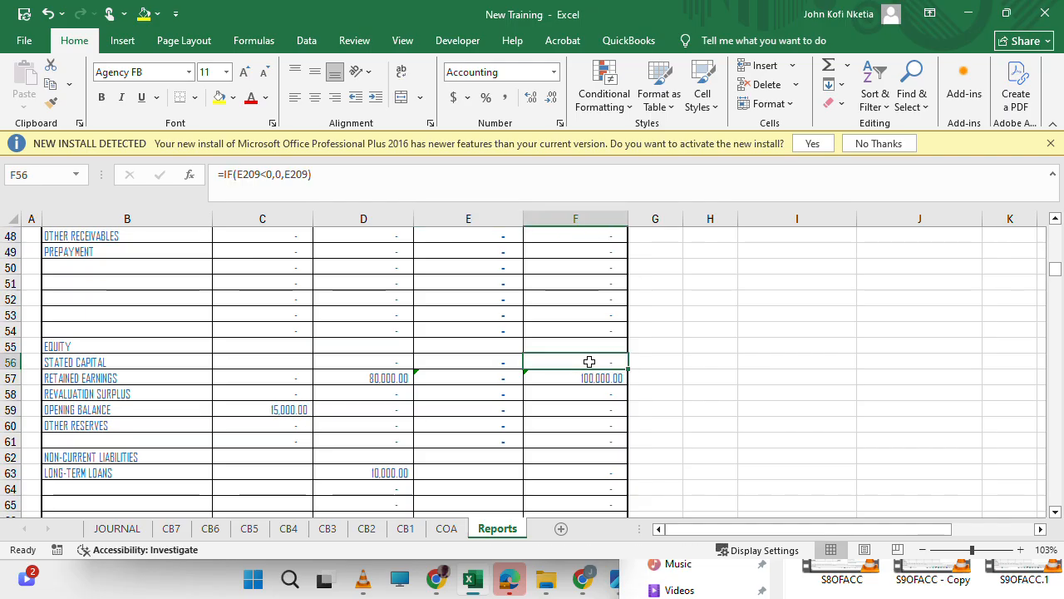
left_click(445, 375)
left_click(508, 398)
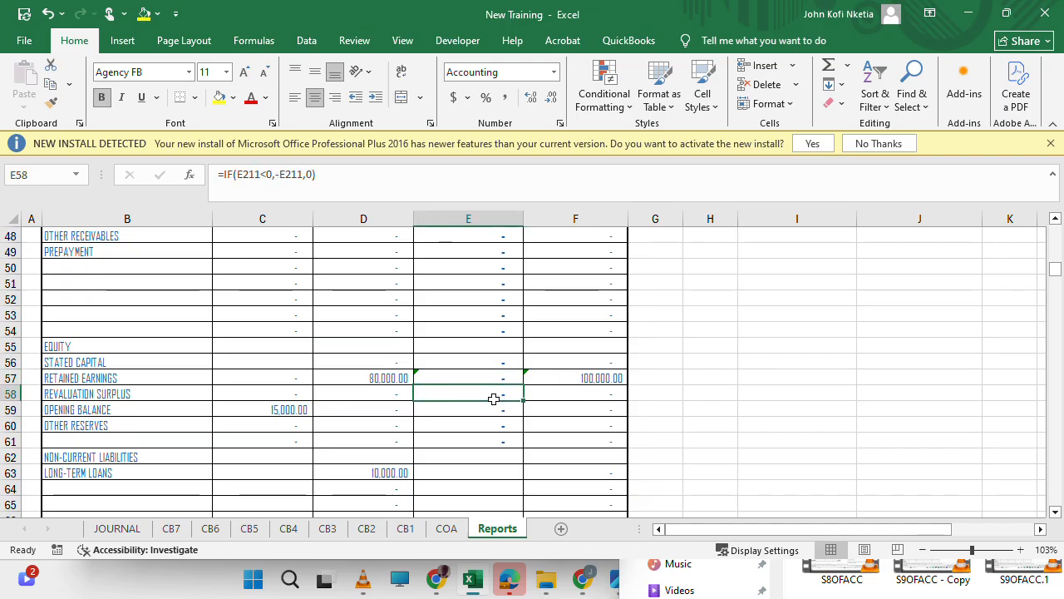
left_click(588, 399)
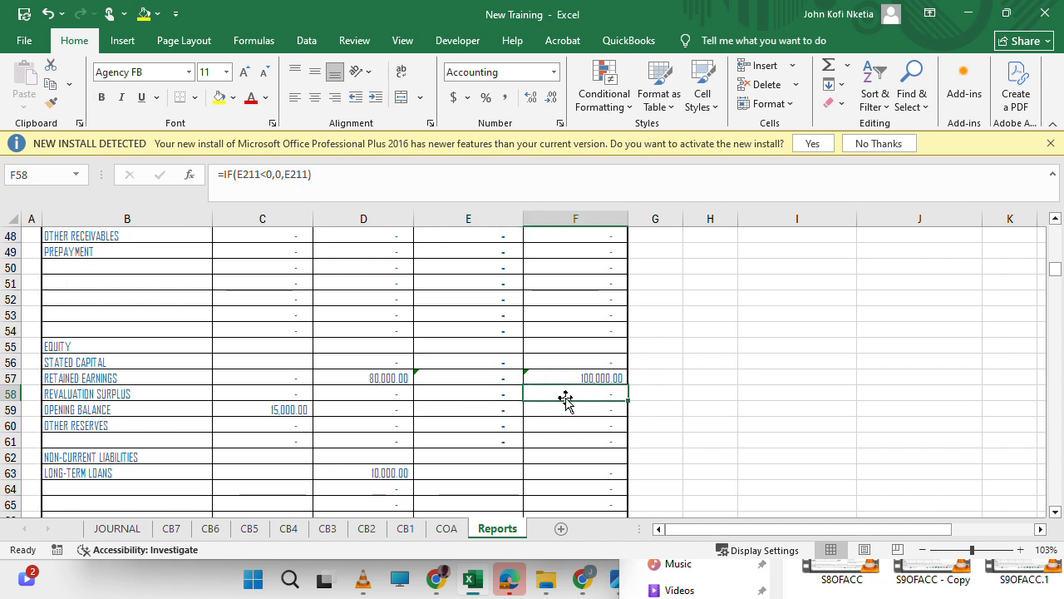
left_click(576, 378)
double_click(576, 378)
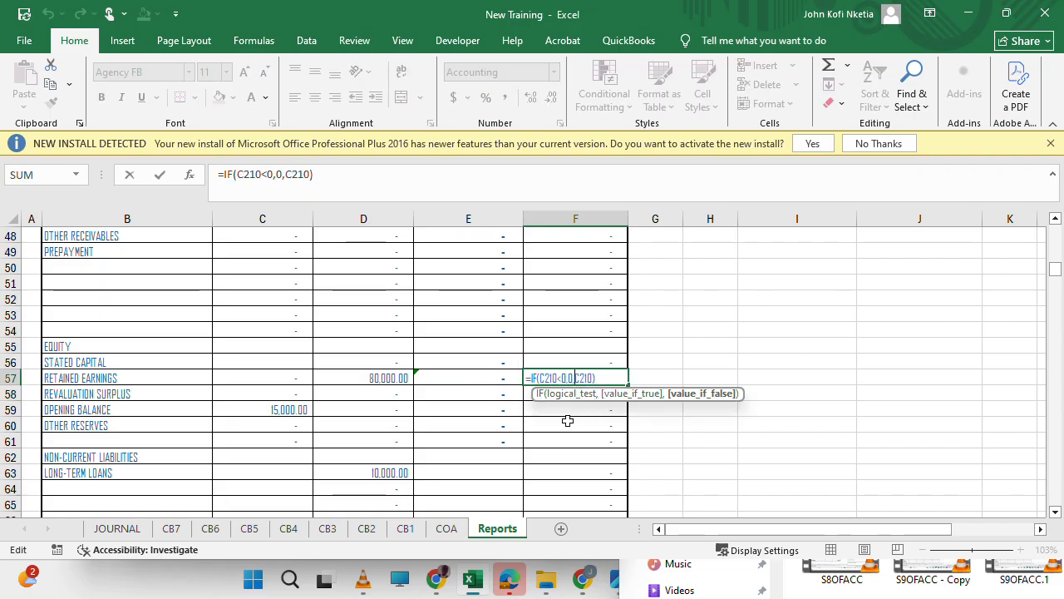
key("Escape")
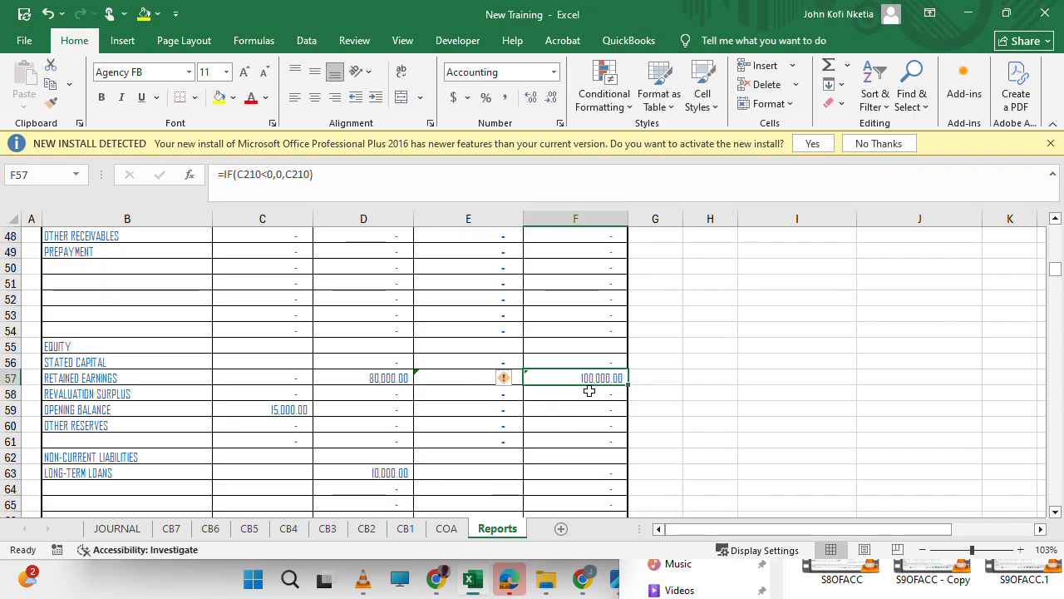
Review the retained earnings row in the June 2020 statement of changes in equity against the trial balance formula.
scroll(589, 391, "down", 20)
scroll(589, 391, "down", 19)
scroll(588, 391, "up", 1)
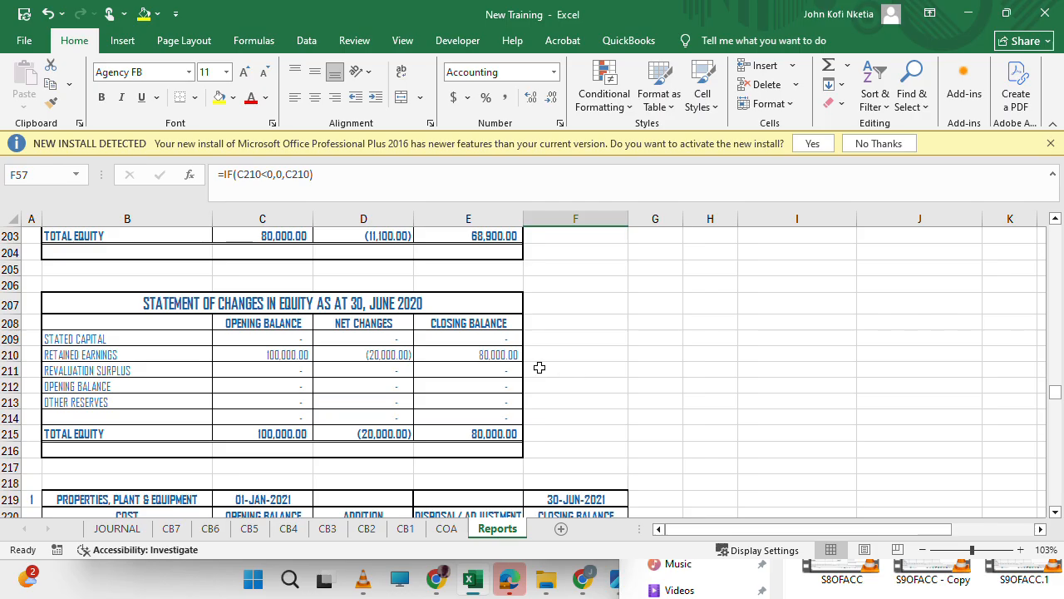
scroll(539, 367, "up", 4)
scroll(538, 368, "down", 4)
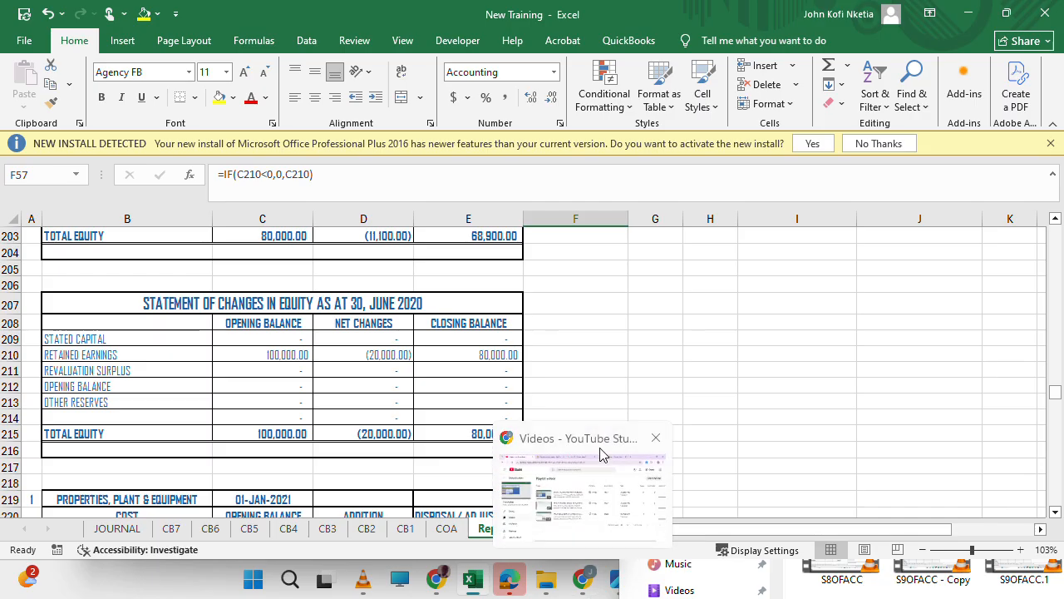
double_click(529, 345)
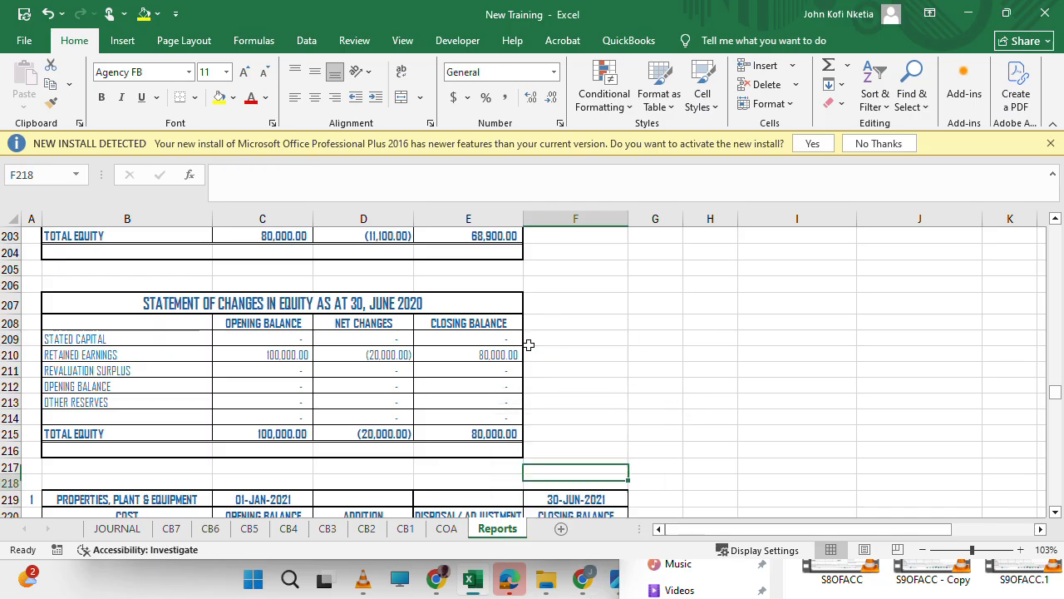
Examine the trial balance's prior-period columns from the equity rows down to income taxes and totals for a missing balance.
scroll(529, 345, "up", 17)
scroll(529, 345, "down", 1)
scroll(529, 345, "up", 17)
scroll(529, 345, "up", 1)
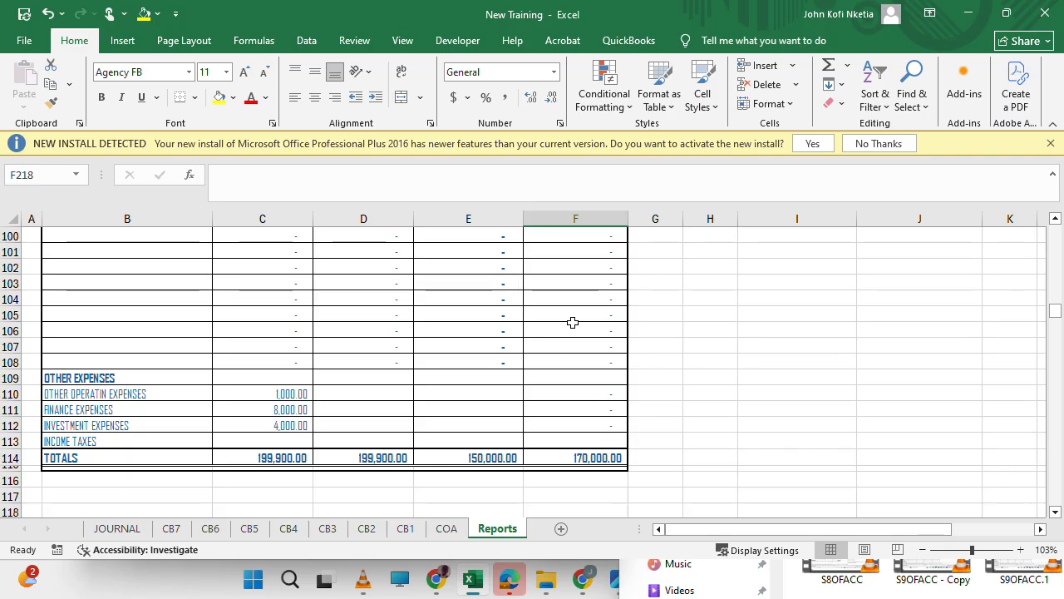
scroll(572, 322, "up", 8)
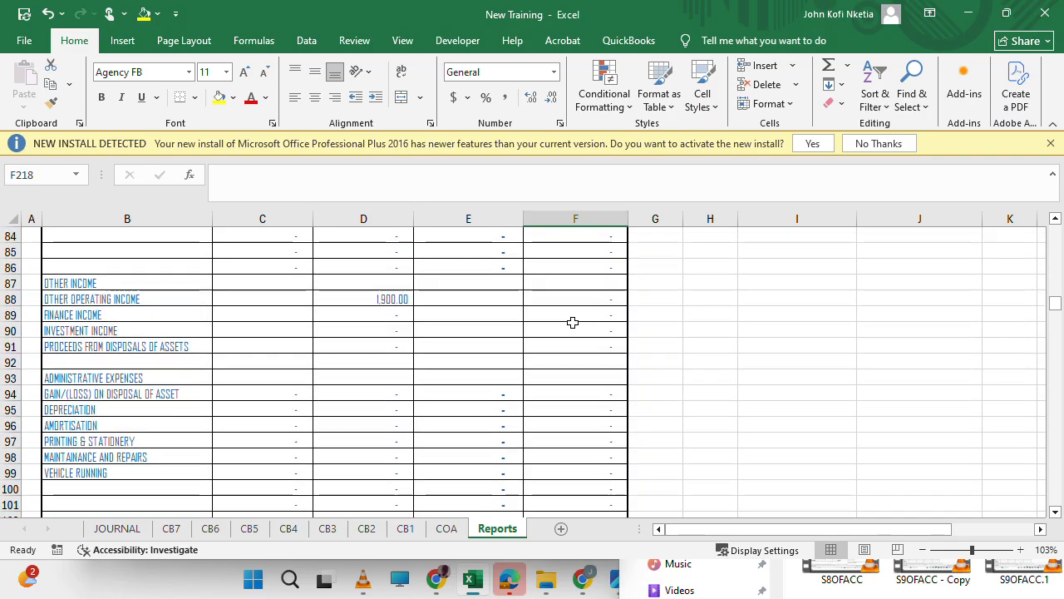
scroll(572, 321, "up", 4)
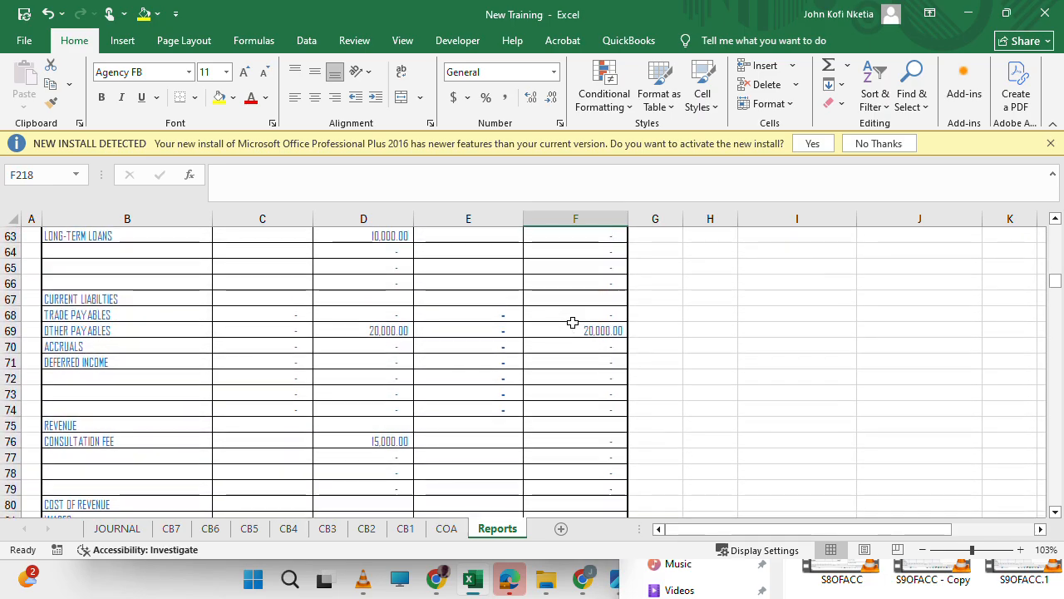
scroll(572, 322, "down", 9)
scroll(572, 322, "up", 4)
scroll(572, 322, "up", 9)
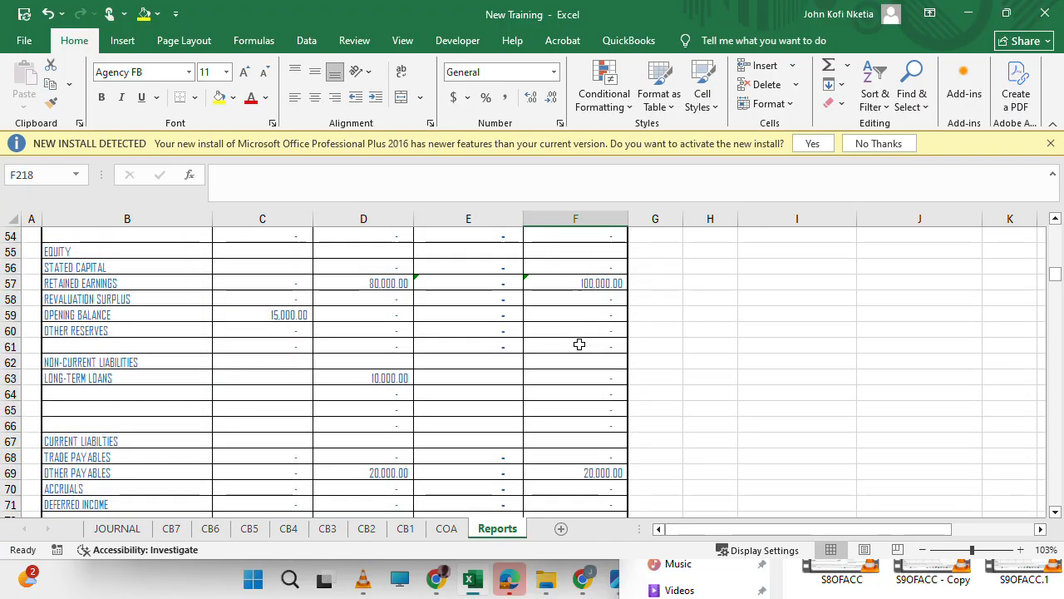
scroll(579, 345, "down", 20)
scroll(580, 344, "up", 2)
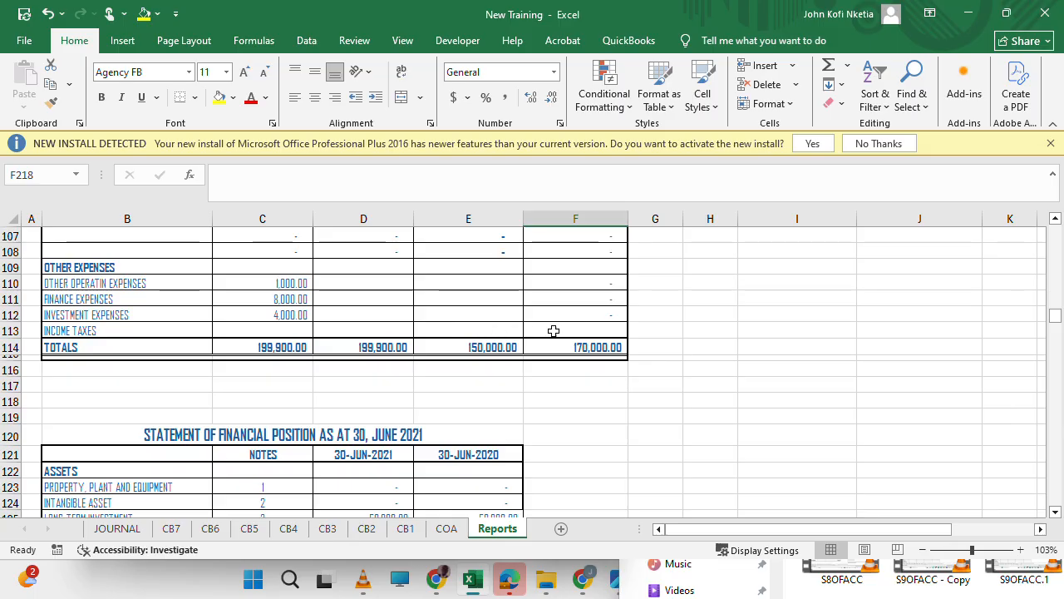
Link the trial balance's income taxes debit in C113 to the 30-JUN-2021 income taxes in the statement of financial performance with =D191.
left_click(296, 329)
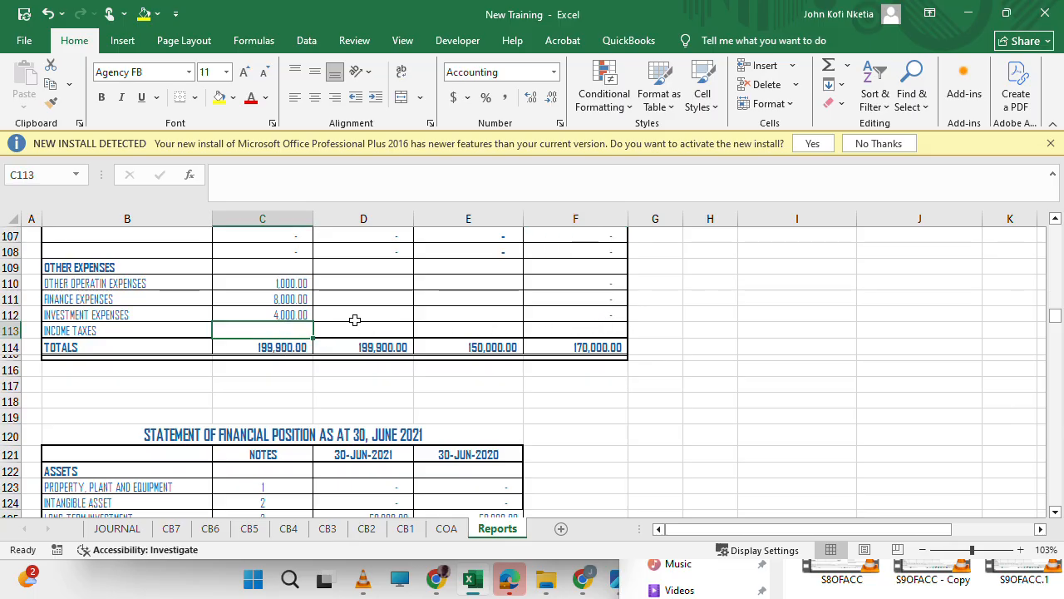
left_click(384, 316)
left_click(592, 326)
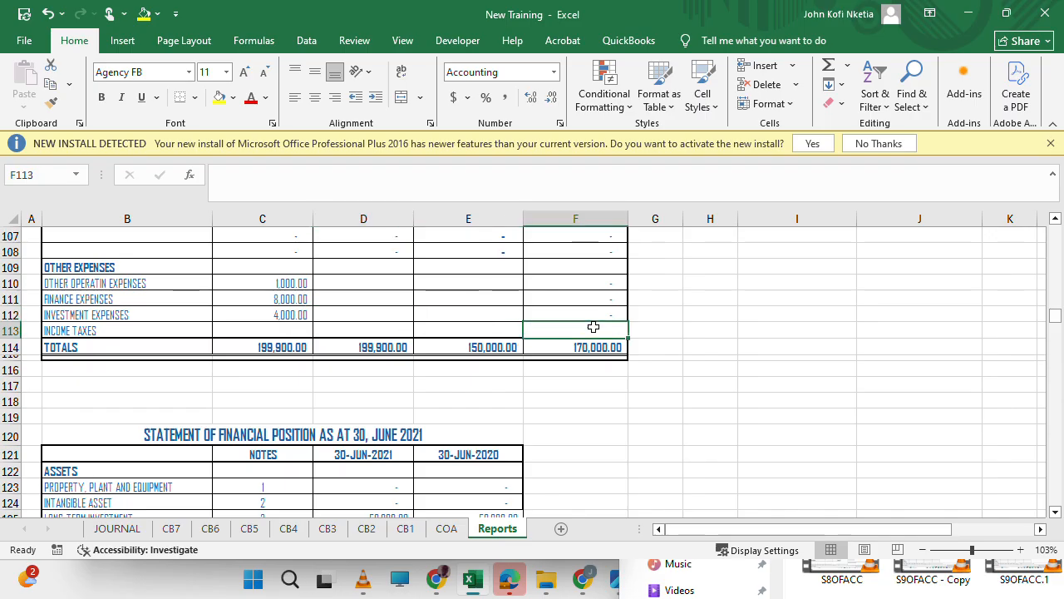
left_click(282, 326)
left_click(302, 312)
left_click(296, 330)
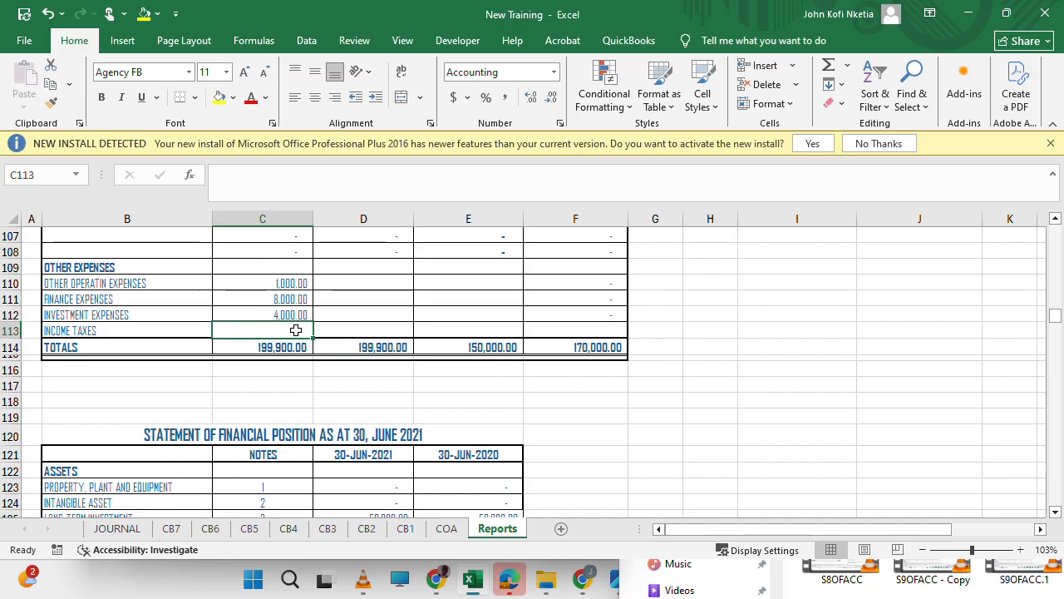
type("=")
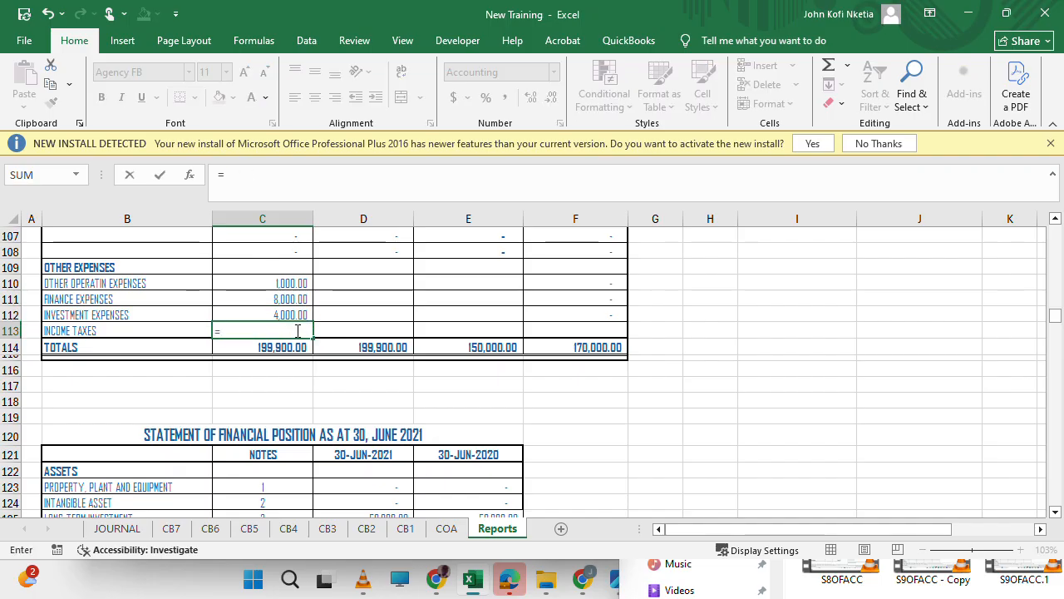
scroll(372, 330, "down", 17)
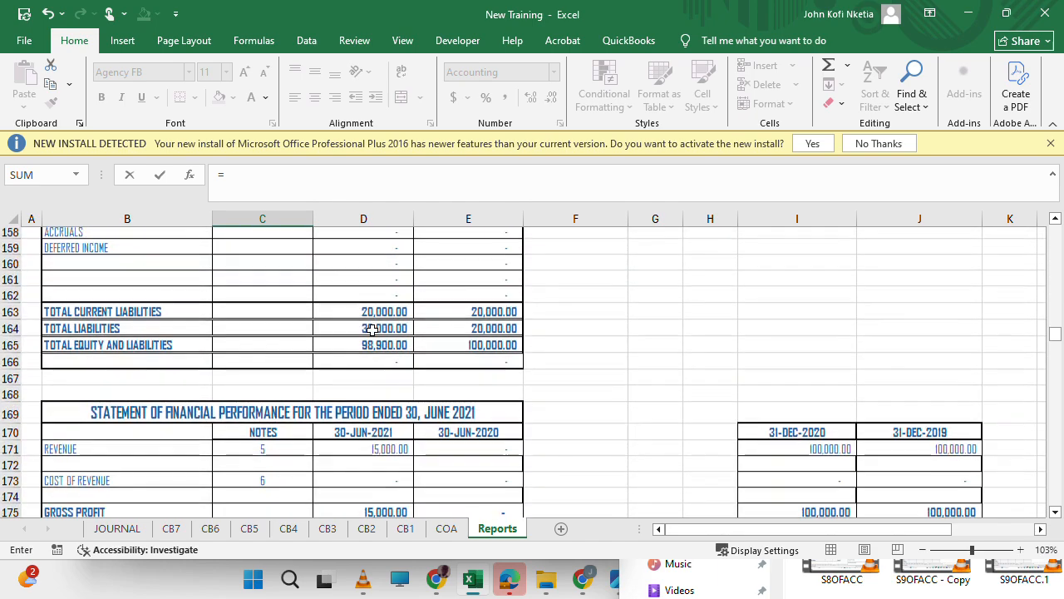
scroll(372, 330, "down", 14)
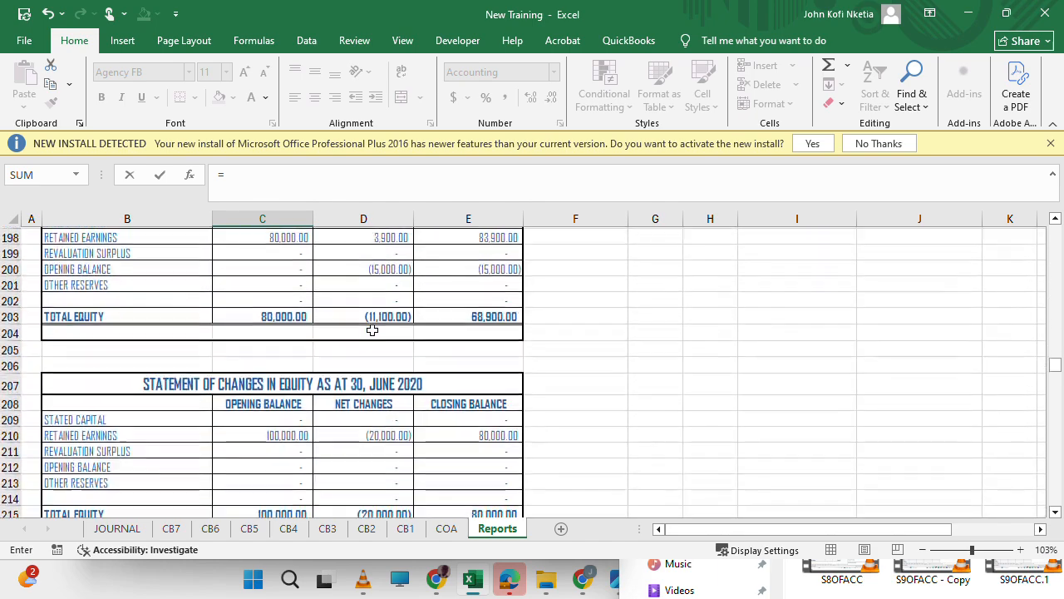
scroll(372, 330, "down", 4)
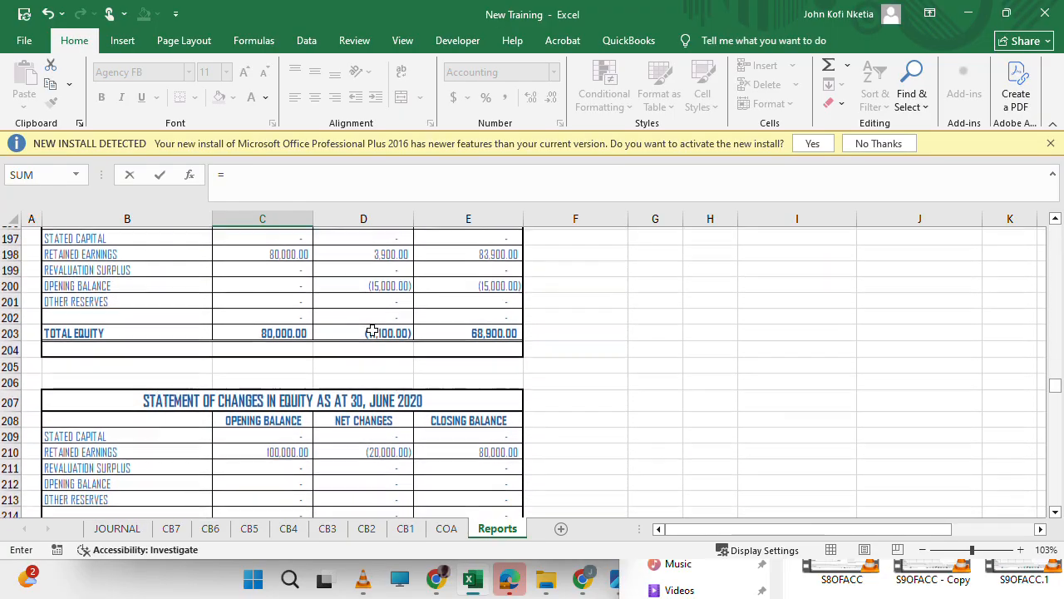
scroll(372, 330, "up", 4)
scroll(372, 330, "down", 10)
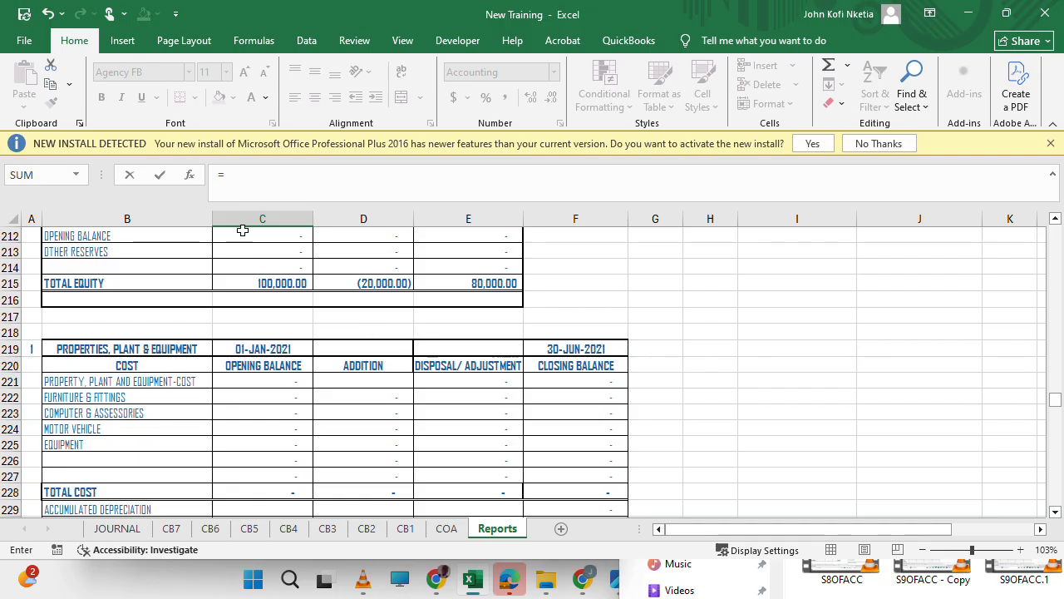
scroll(252, 288, "up", 1)
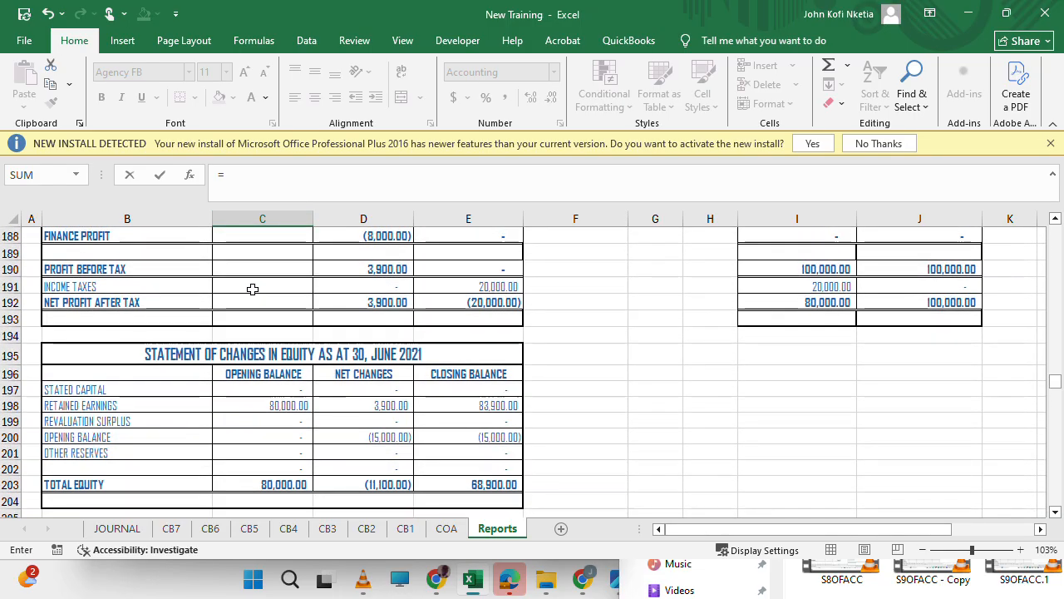
scroll(298, 348, "up", 2)
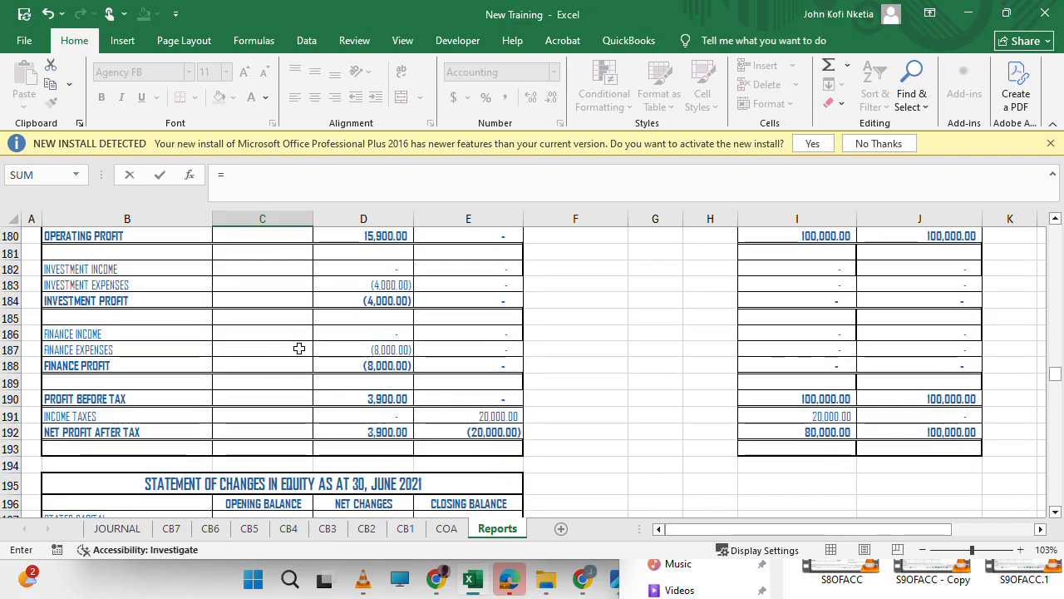
left_click(371, 415)
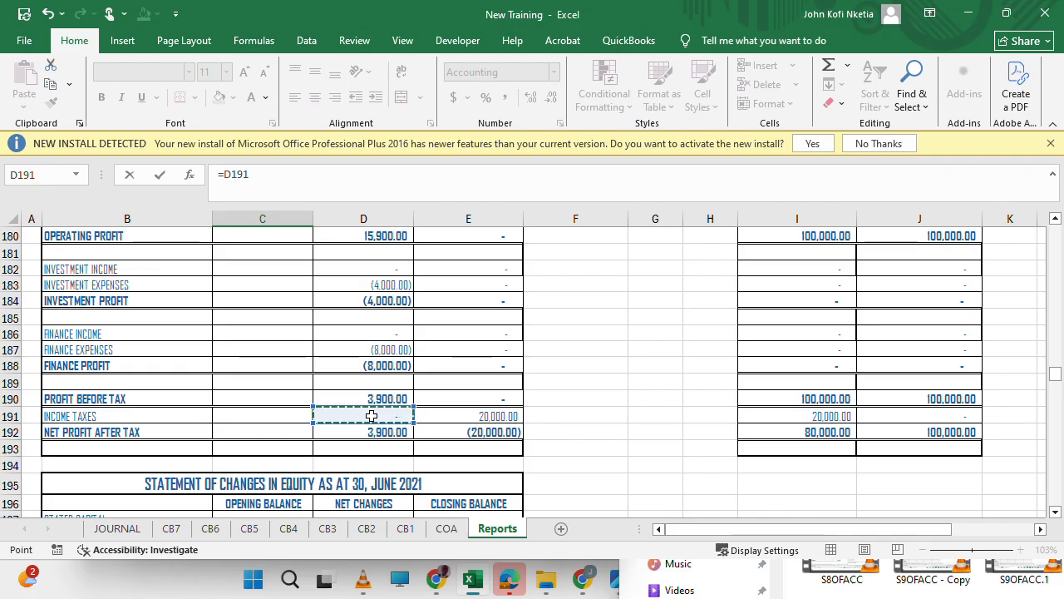
key("Return")
key("Up")
key("Up")
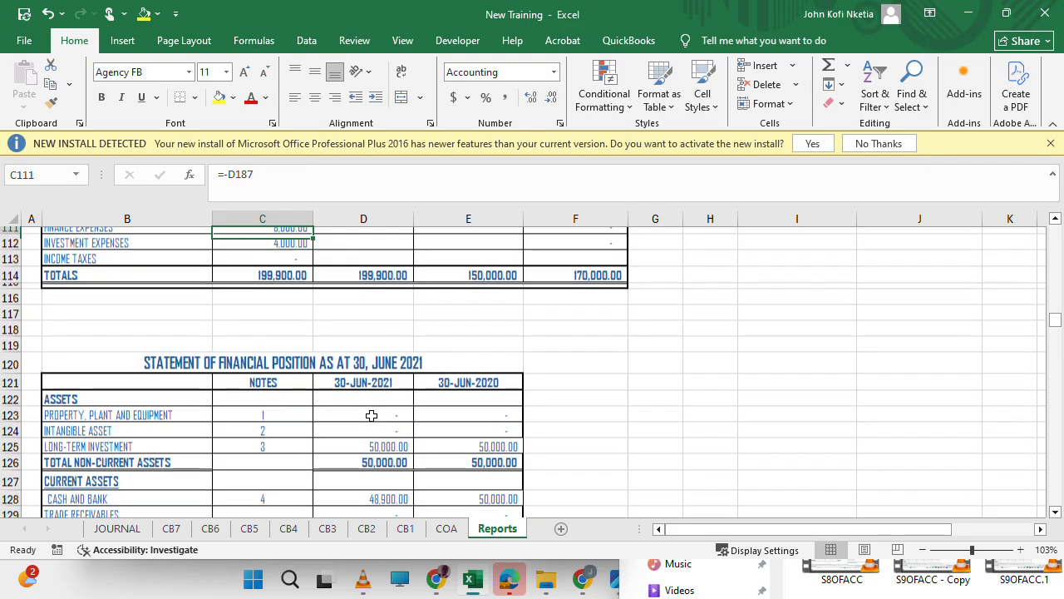
key("Down")
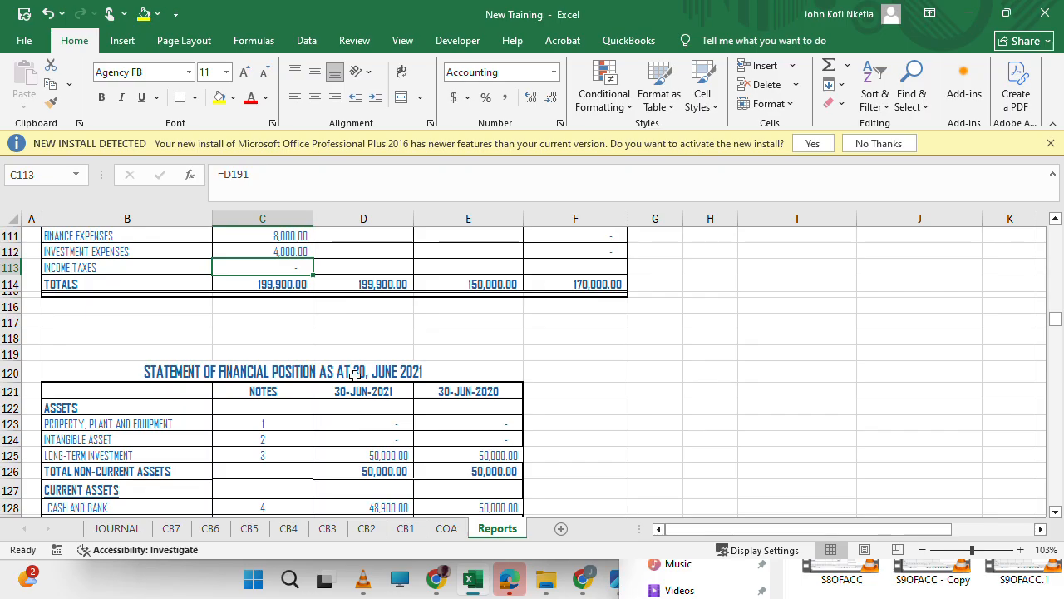
Fill the income taxes formula from C113 across to D113 and undo the clearing of C113.
left_click_drag(315, 286, 396, 275)
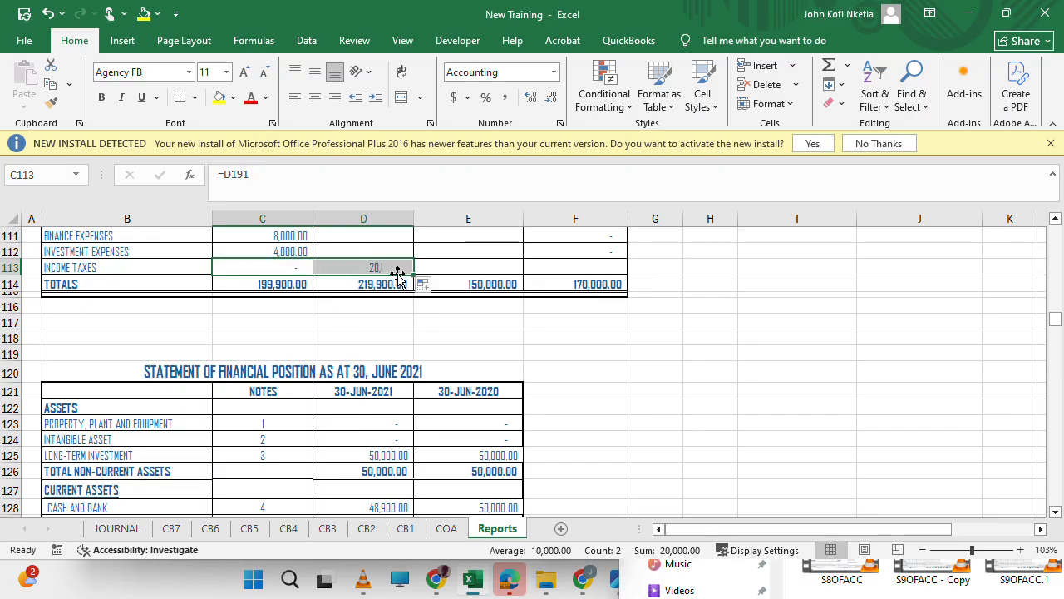
left_click_drag(341, 192, 171, 159)
key("BackSpace")
key("Return")
key("Return")
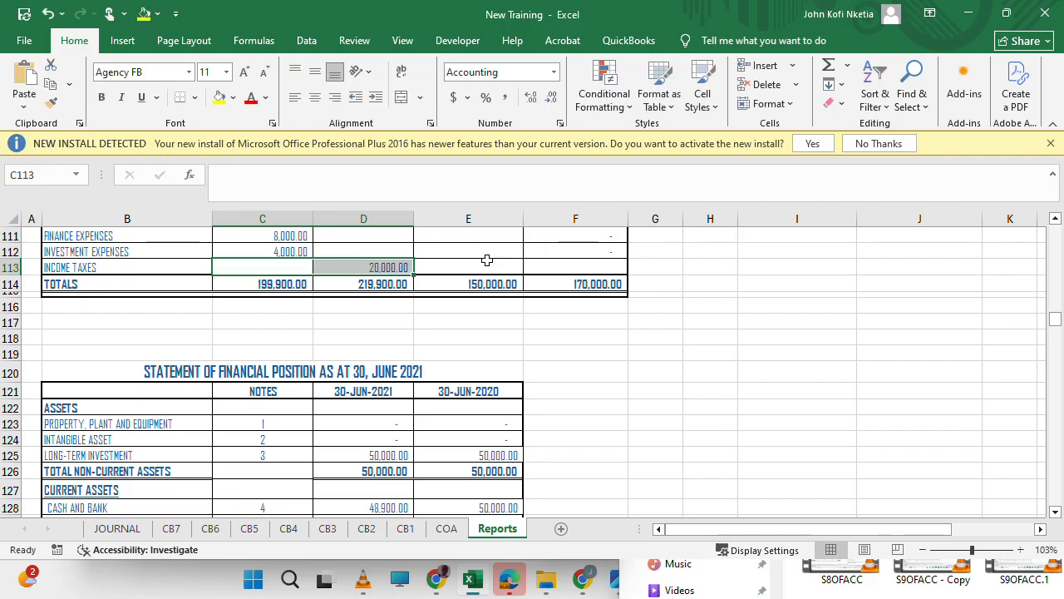
key("ctrl+z")
Move the income taxes formula =E191 from D113 to the prior-period debit cell E113 of the trial balance and save the workbook.
left_click(352, 262)
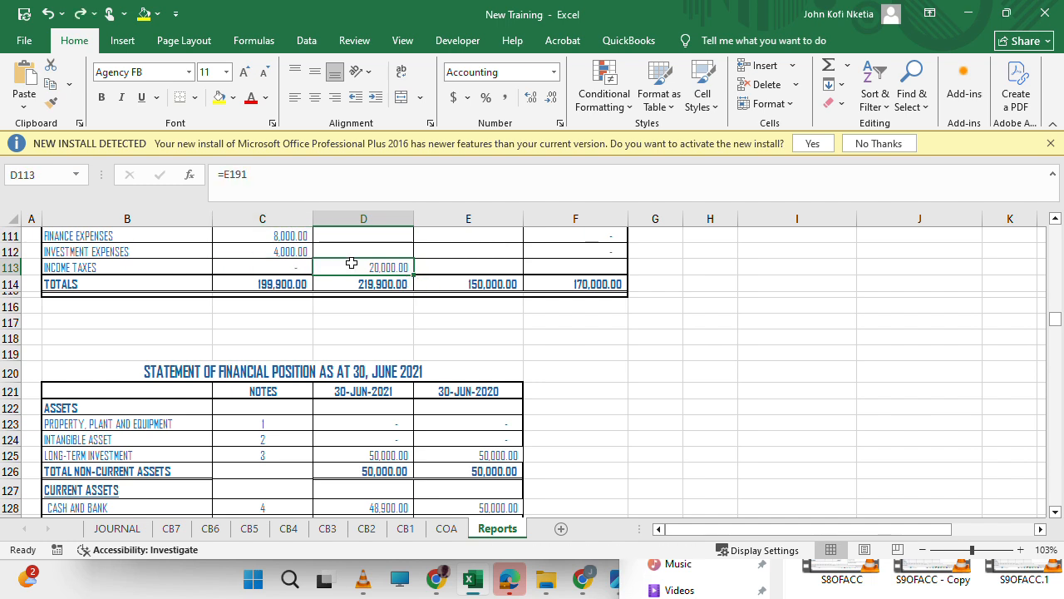
left_click(275, 175)
left_click_drag(275, 174, 215, 174)
key("BackSpace")
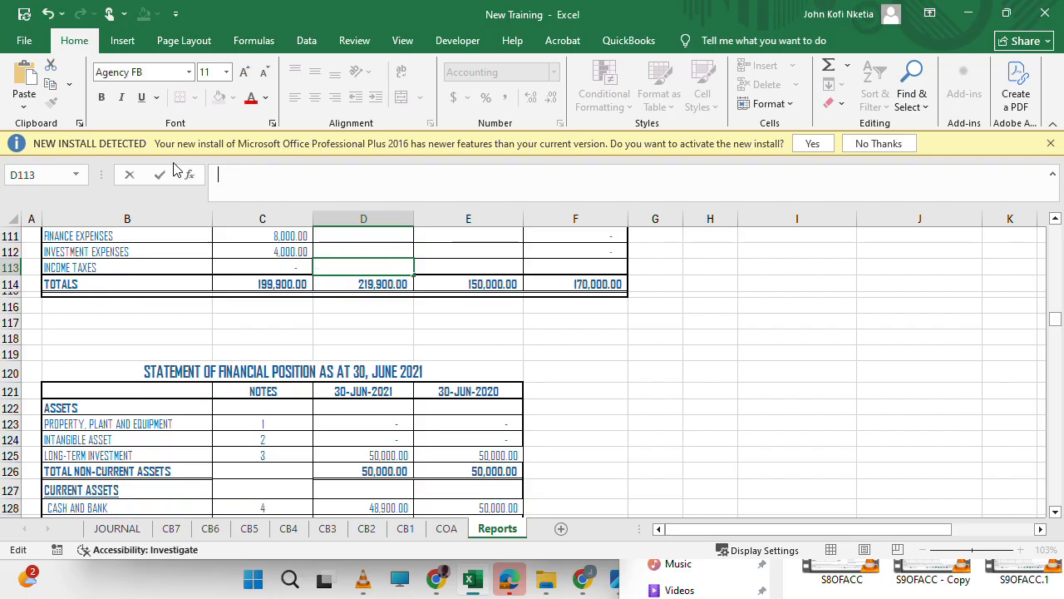
key("Tab")
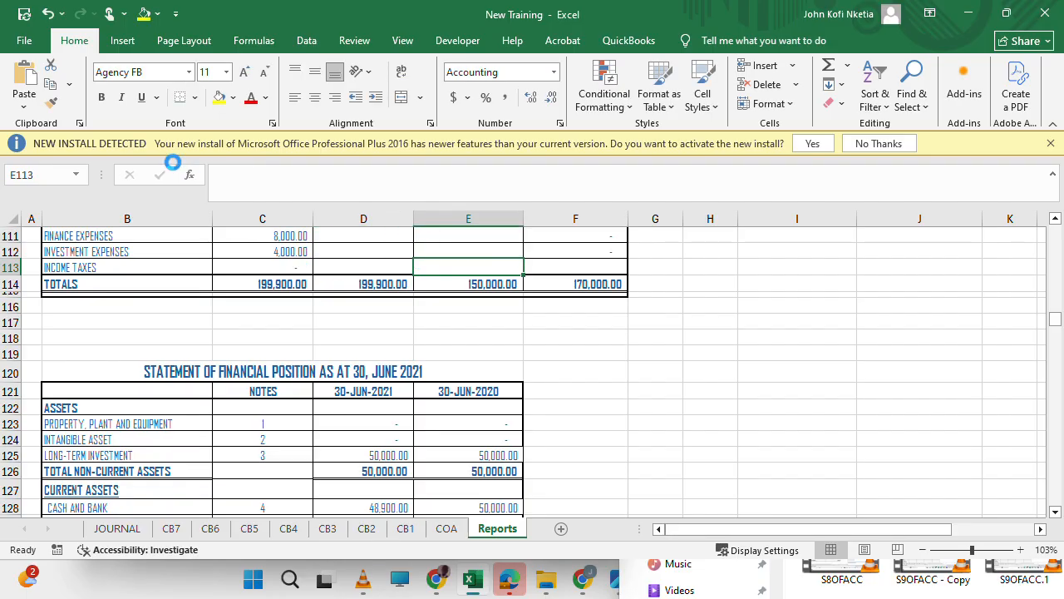
key("ctrl+v")
left_click(705, 452)
left_click(419, 339)
key("ctrl+s")
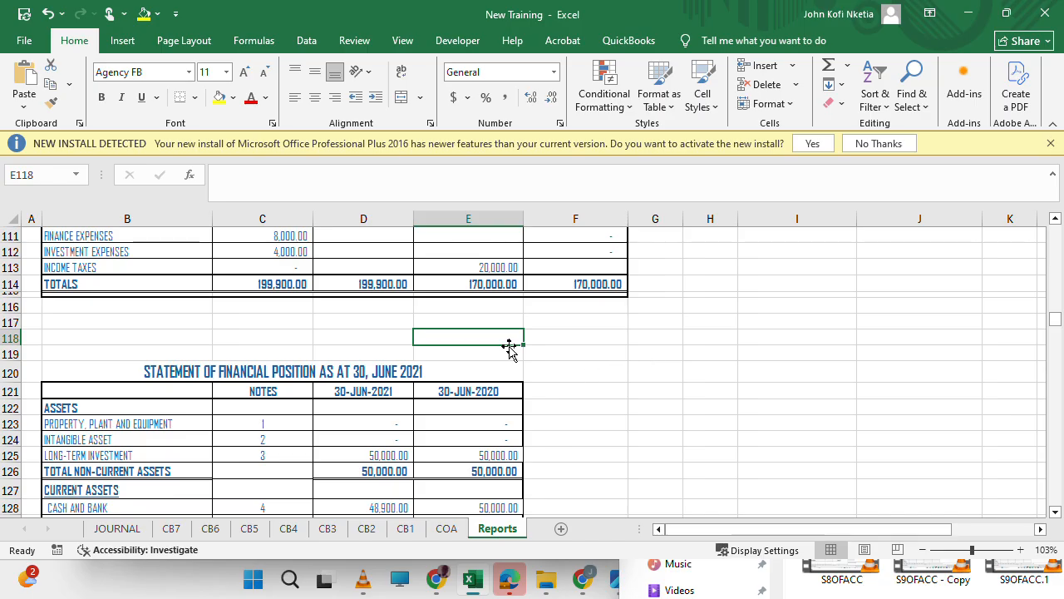
Collapse the formula bar and ribbon, and select the 30-JUN-2021 gain/(loss) on disposal of asset cell D338 in the administrative expenses note.
left_click_drag(837, 207, 837, 189)
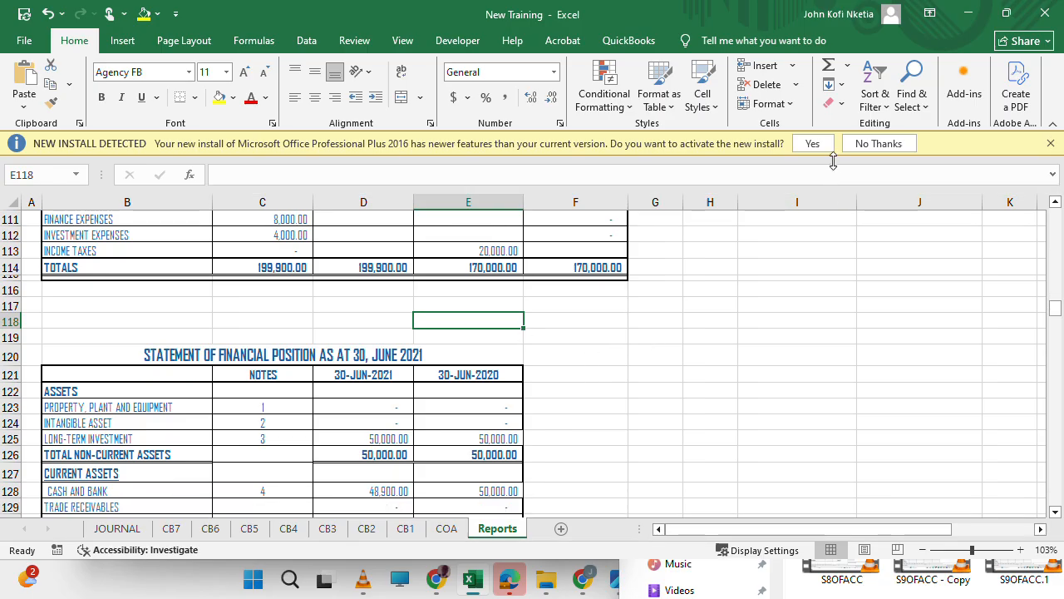
left_click(1055, 128)
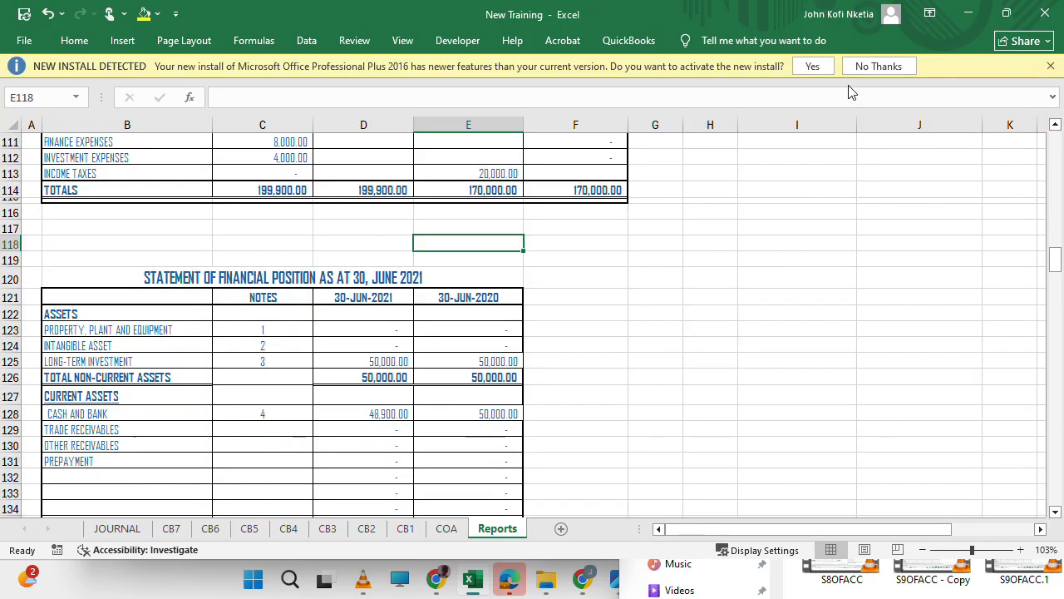
scroll(688, 188, "up", 20)
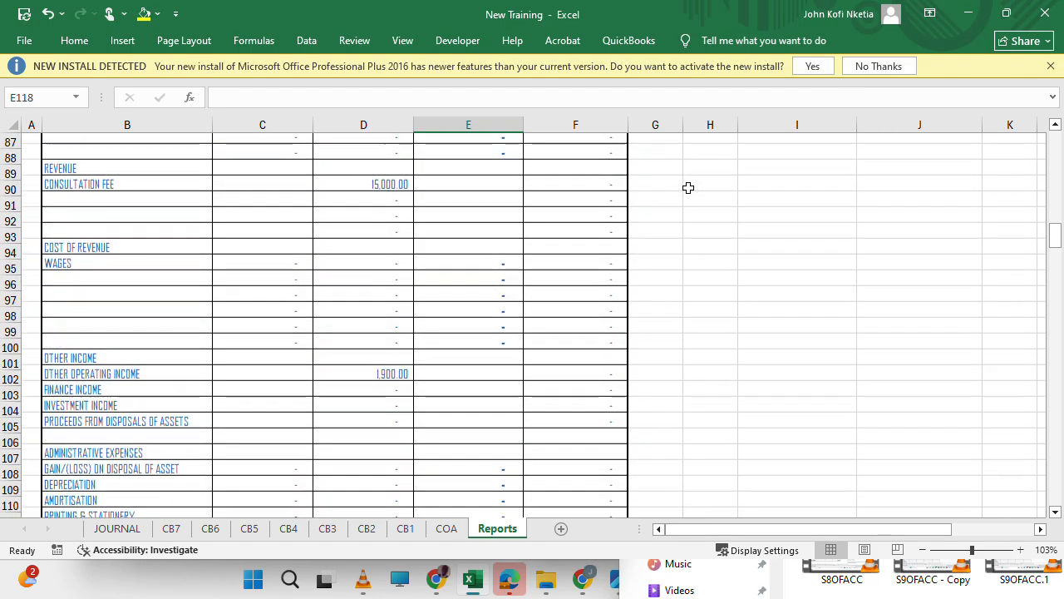
scroll(688, 187, "up", 16)
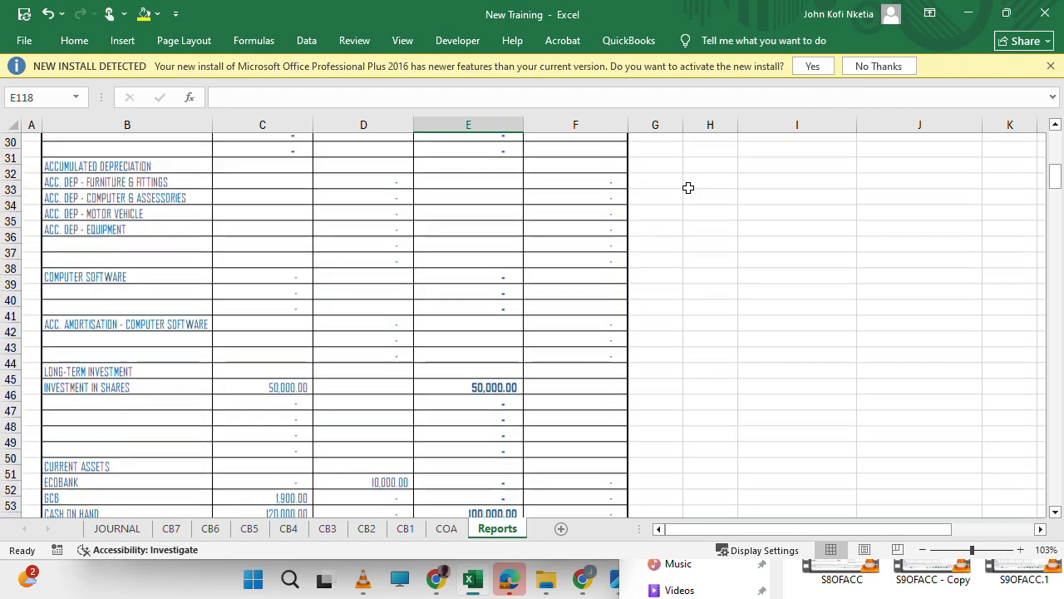
scroll(613, 429, "down", 20)
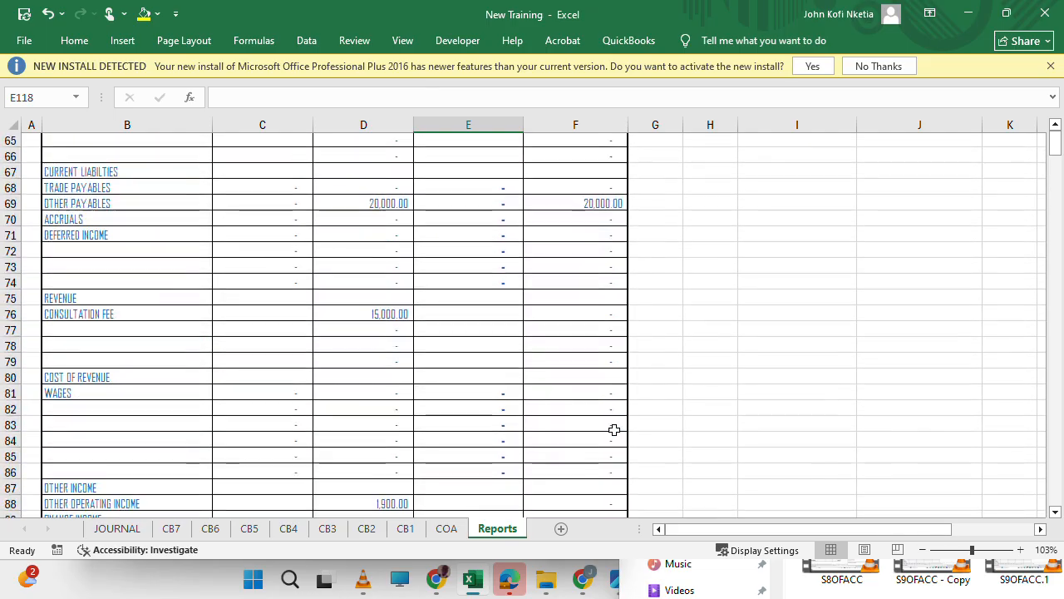
scroll(613, 429, "down", 20)
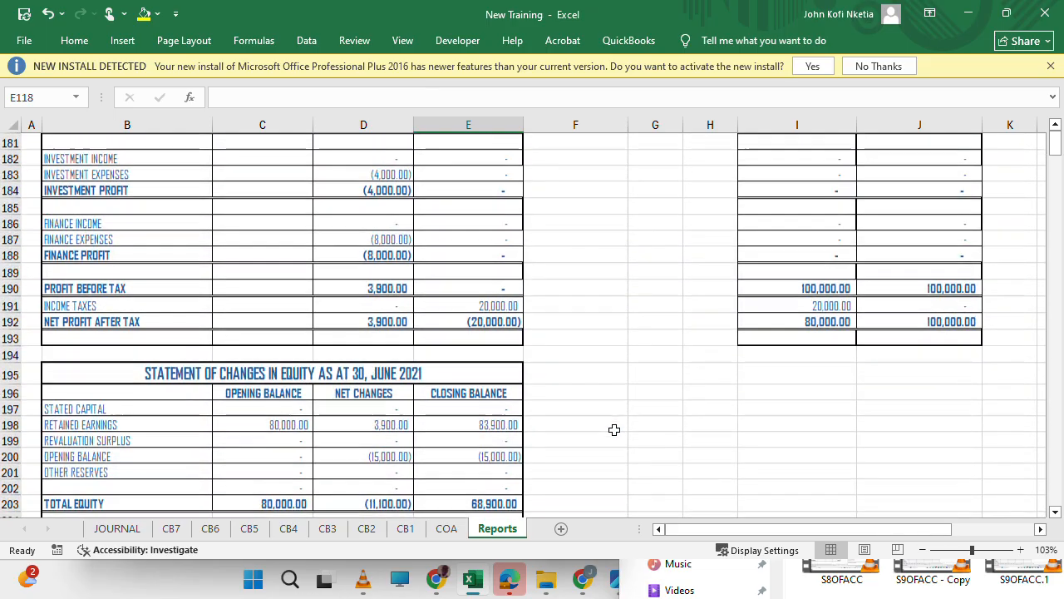
scroll(614, 429, "down", 20)
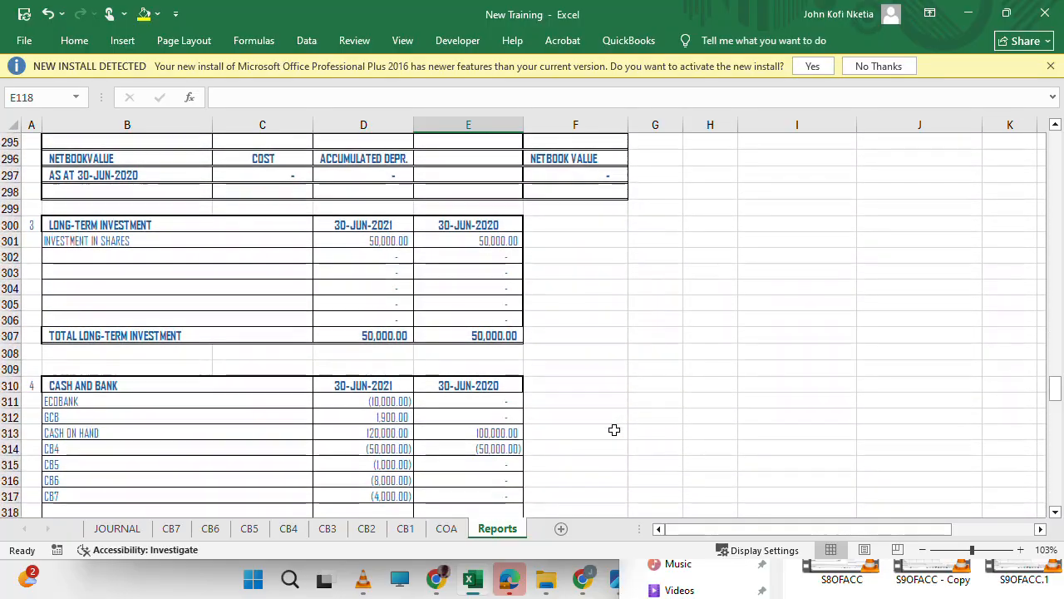
scroll(613, 429, "up", 1)
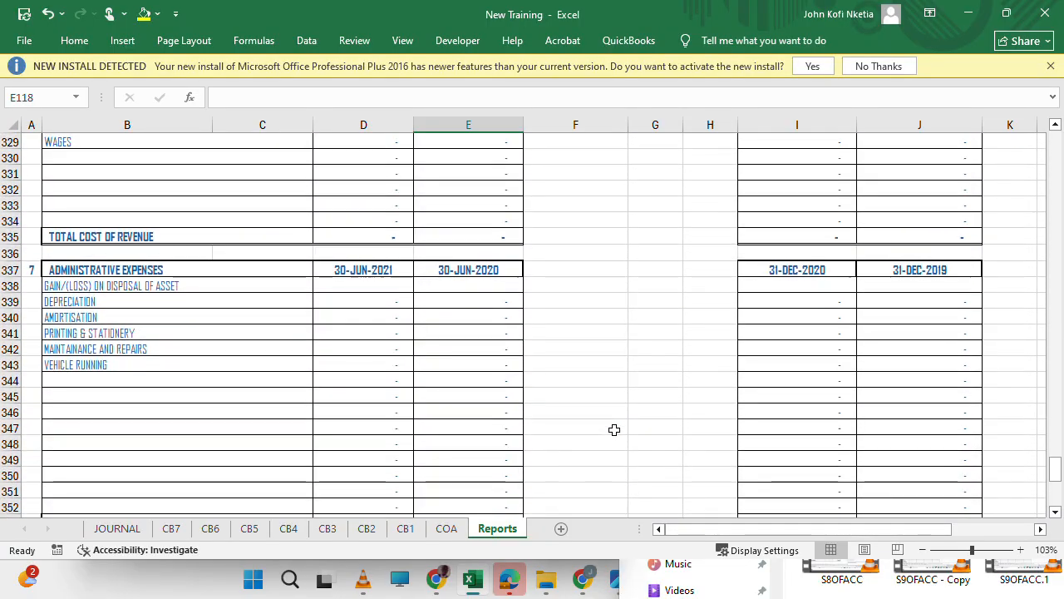
left_click(373, 289)
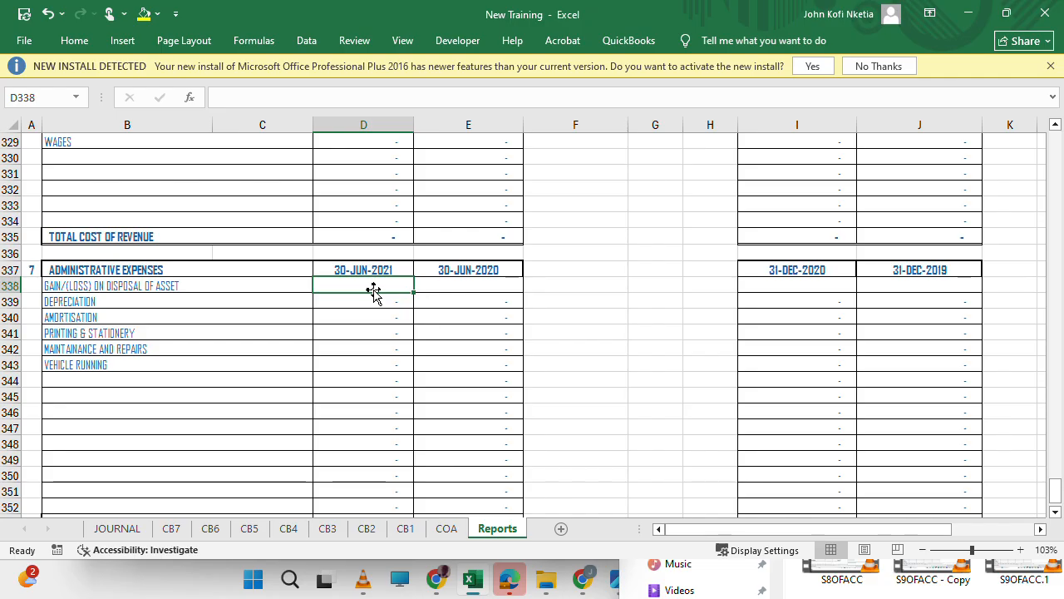
Begin the 30-JUN-2021 gain/(loss) on disposal formula in D338 with the trial balance's proceeds from disposals of assets, as =D91-.
type("=")
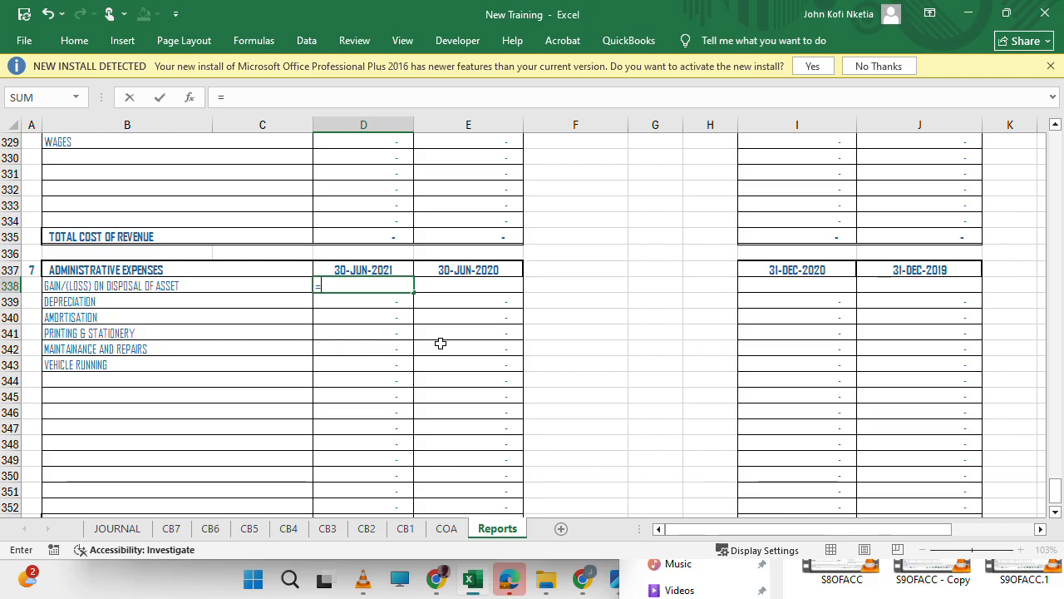
scroll(389, 226, "up", 1)
scroll(388, 227, "up", 1)
scroll(387, 227, "up", 5)
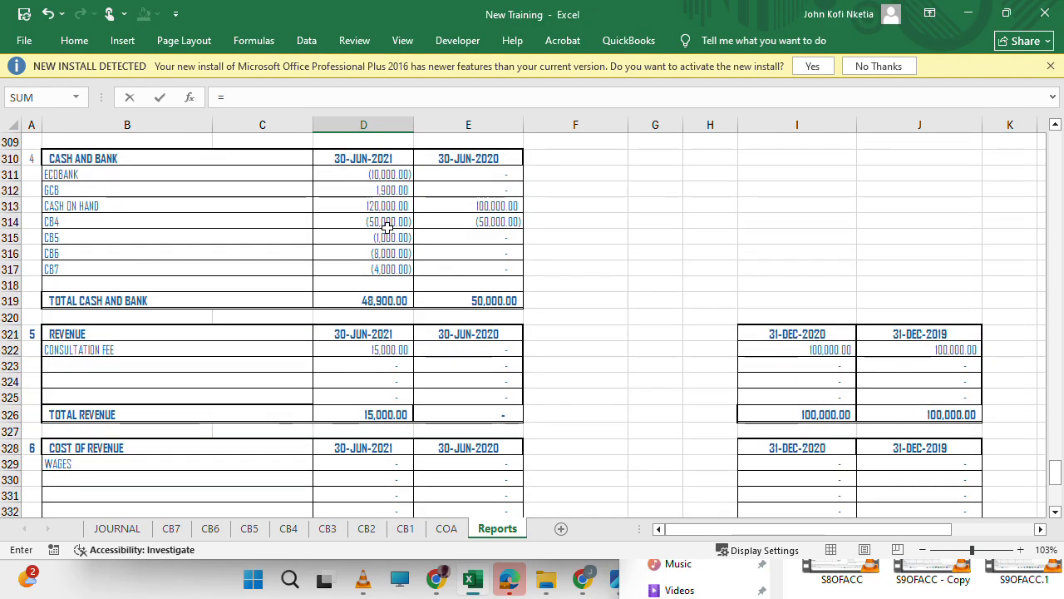
scroll(385, 229, "down", 3)
scroll(381, 304, "up", 2)
scroll(382, 313, "up", 18)
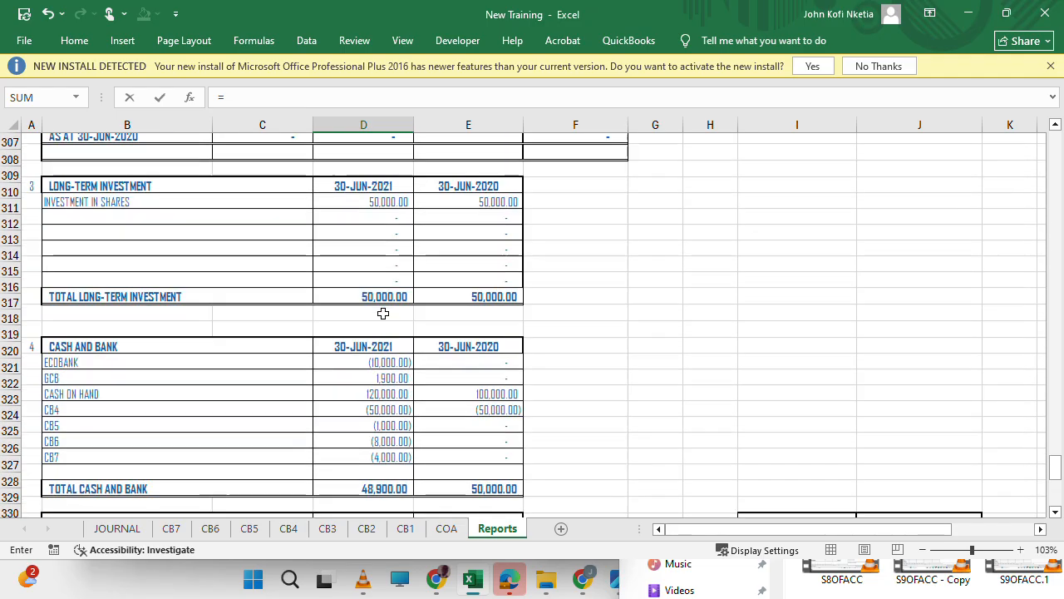
scroll(382, 312, "up", 18)
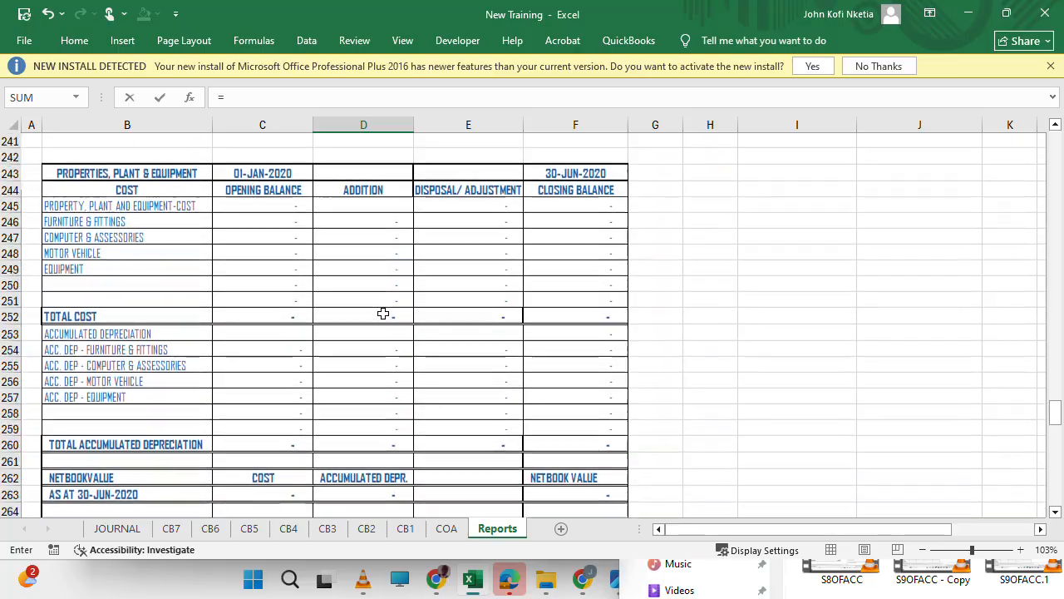
scroll(382, 312, "up", 19)
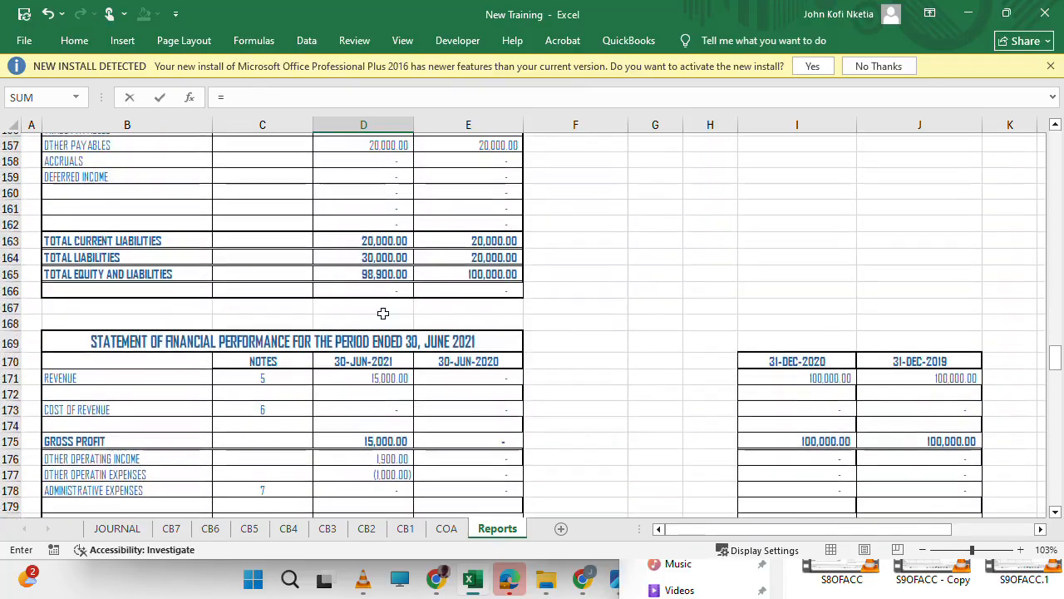
scroll(383, 312, "up", 20)
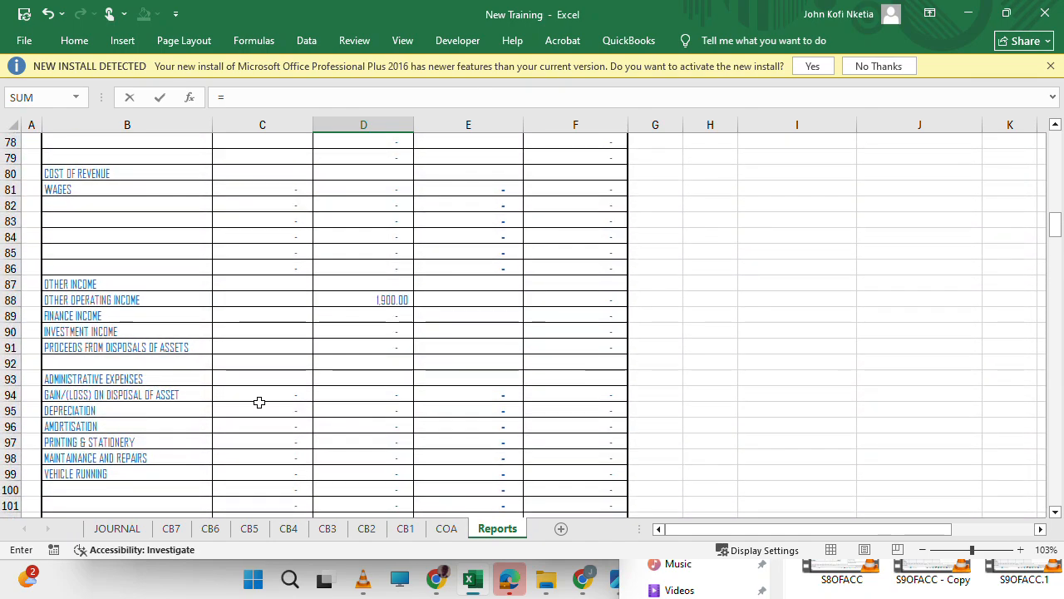
scroll(260, 403, "down", 1)
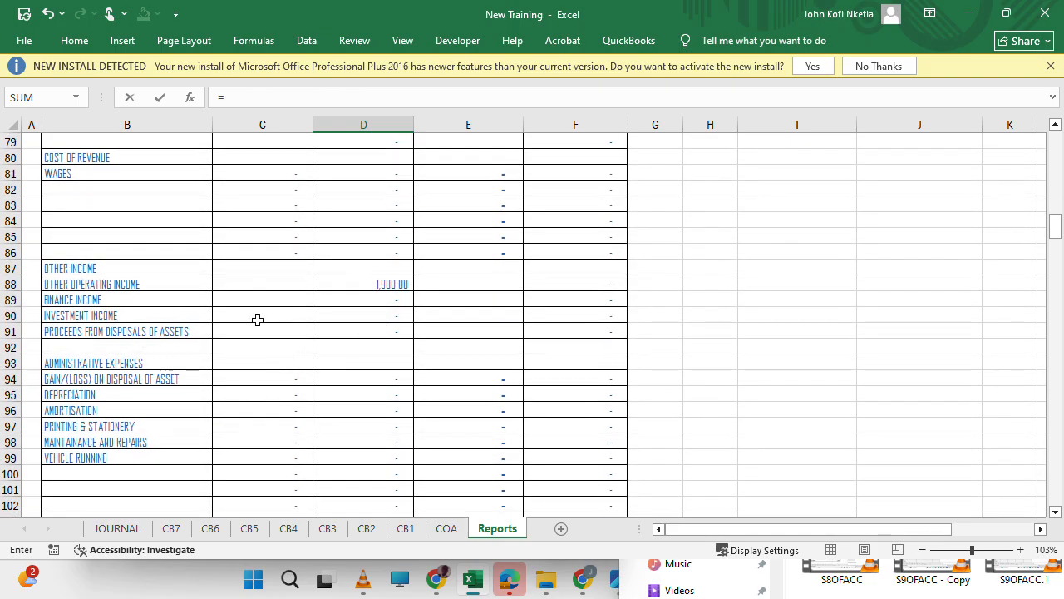
left_click(382, 330)
type("-")
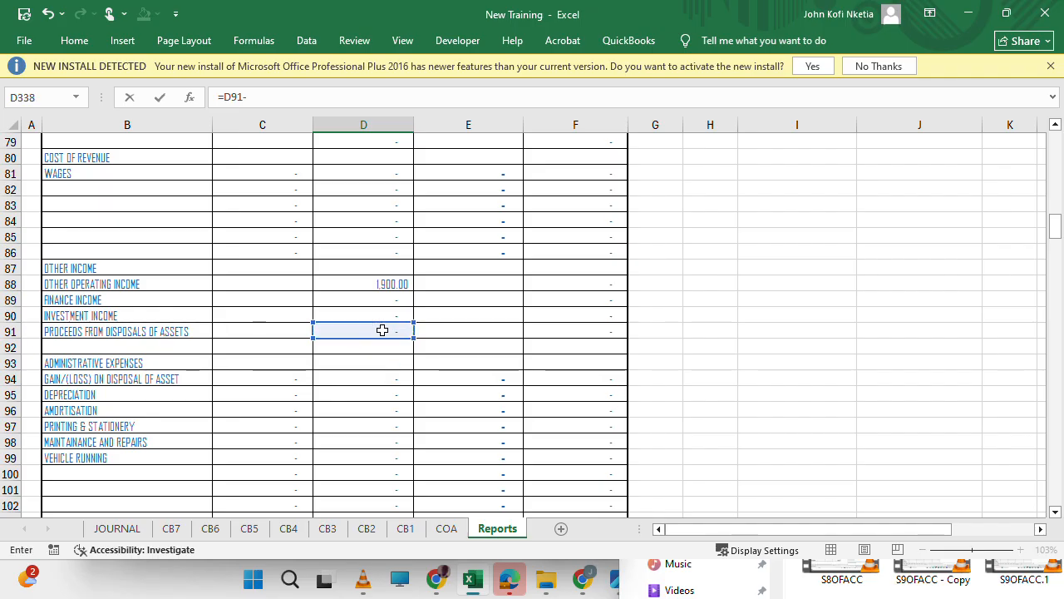
Complete the D338 formula as =D91-(E252-E260), using the disposal totals for cost and accumulated depreciation in the 30-JUN-2020 properties, plant & equipment schedule.
scroll(463, 392, "down", 20)
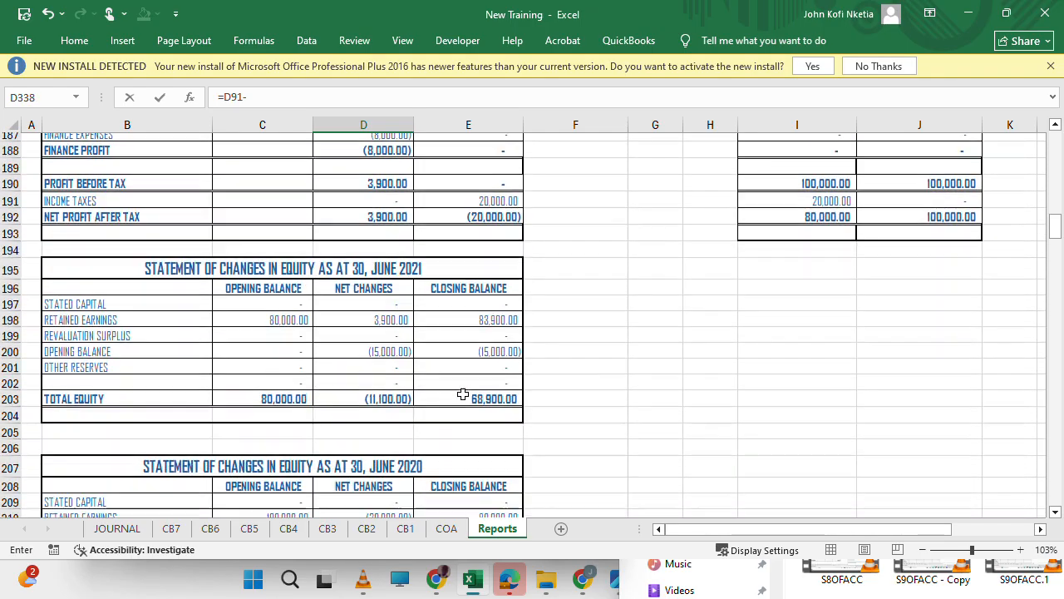
scroll(463, 392, "down", 19)
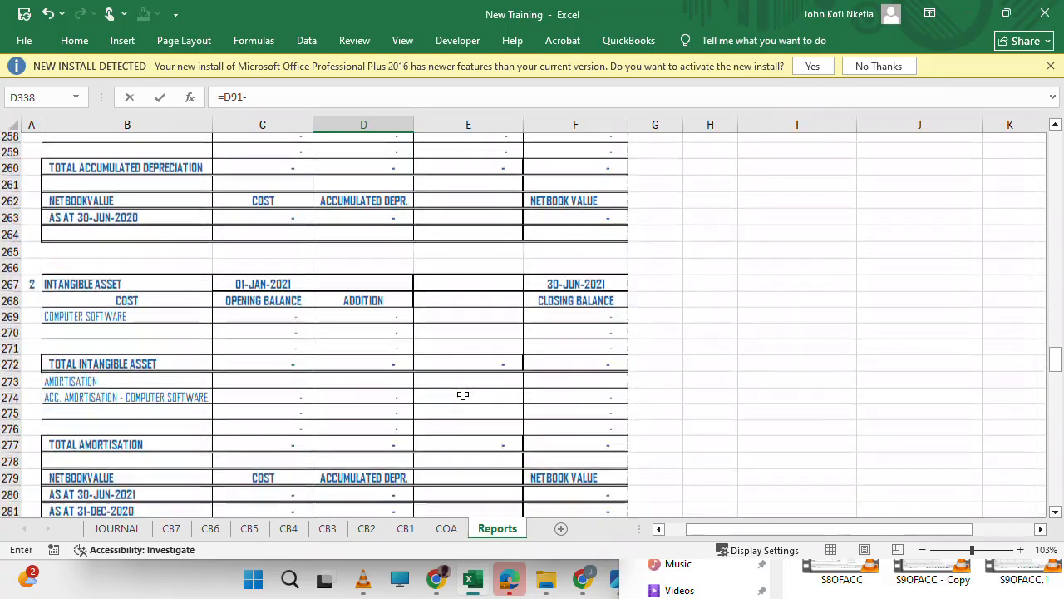
scroll(463, 392, "down", 7)
scroll(463, 392, "up", 6)
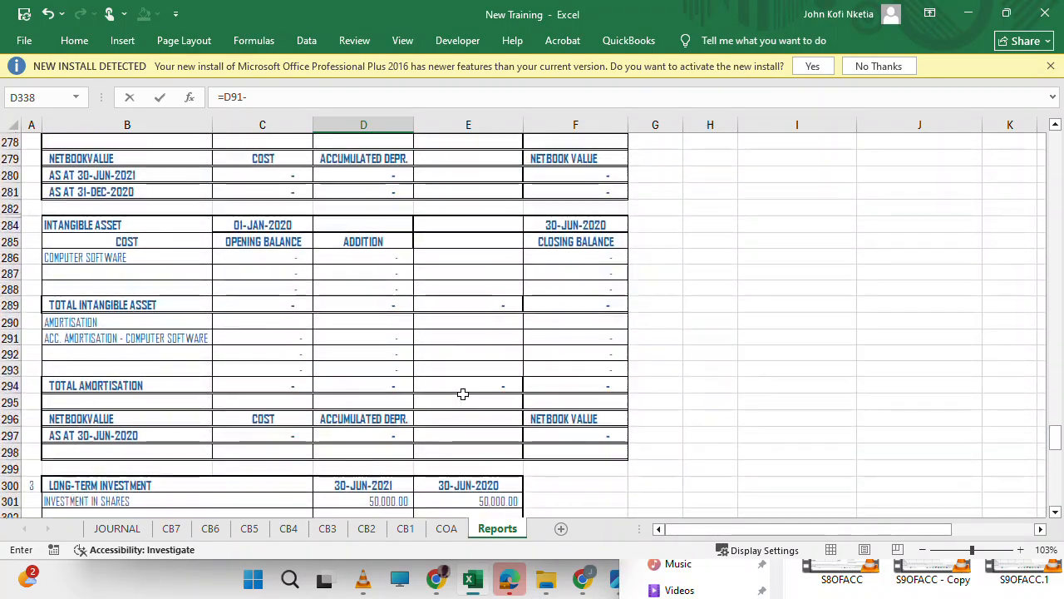
scroll(463, 393, "up", 6)
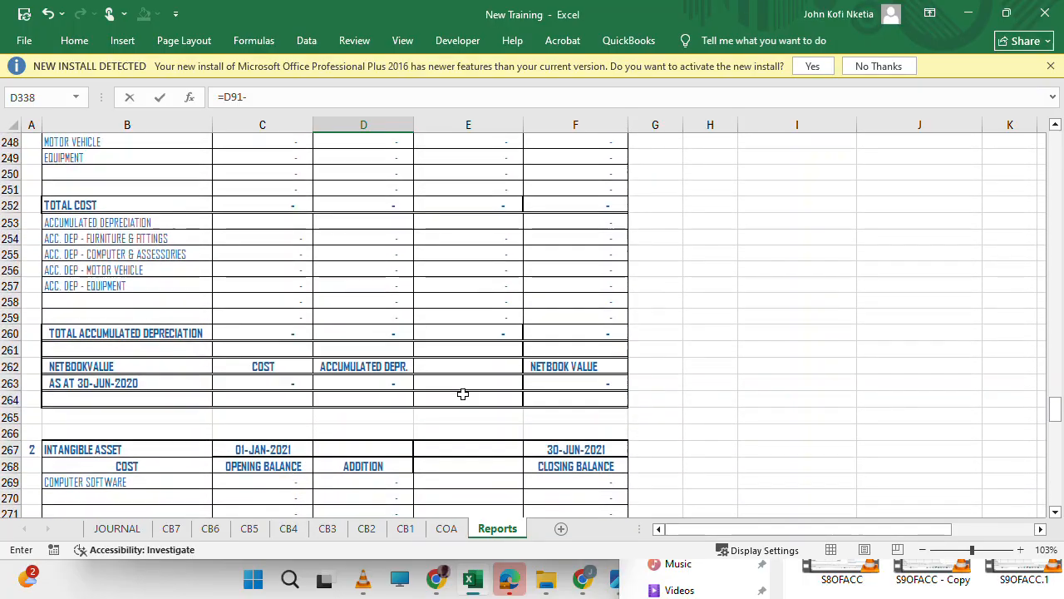
scroll(463, 393, "up", 1)
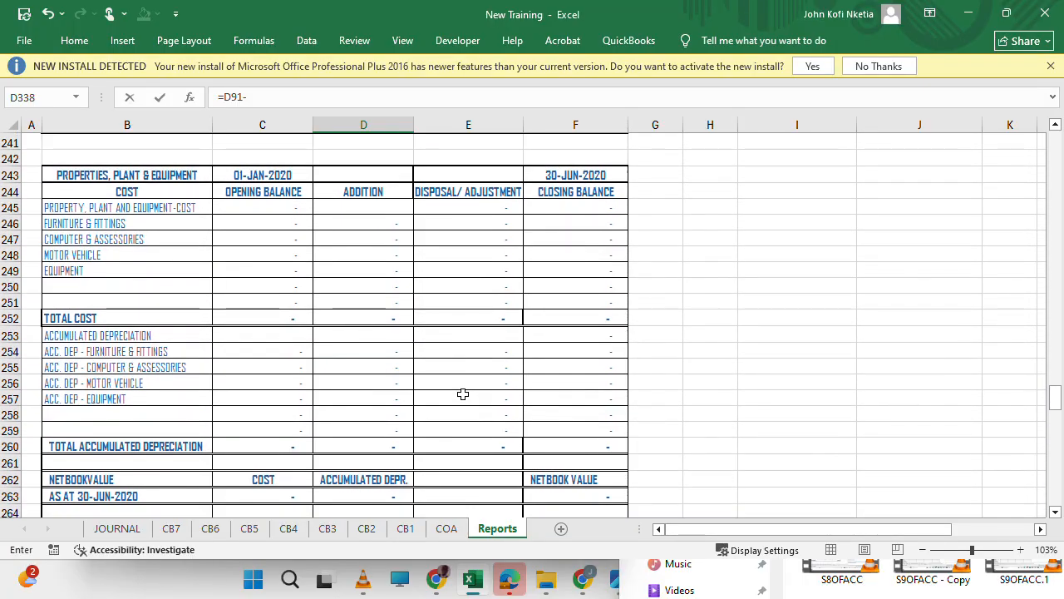
type("(")
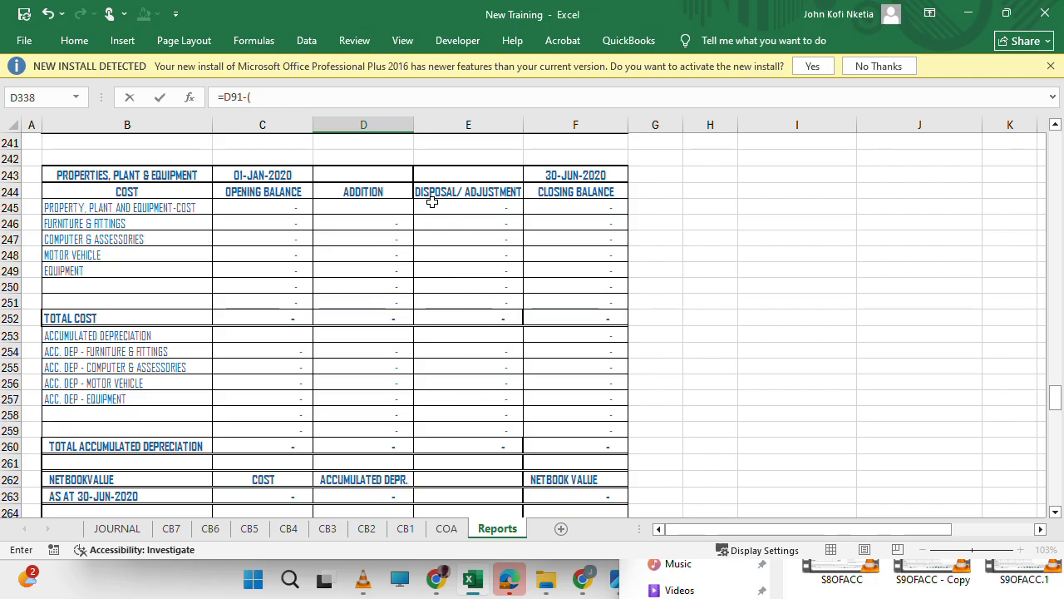
left_click(481, 316)
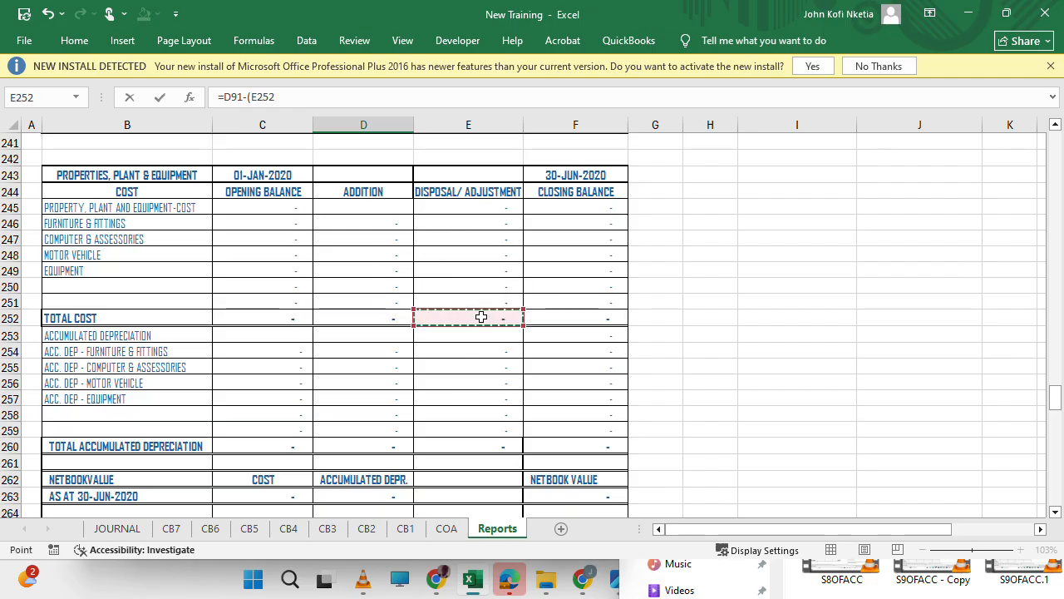
type("-")
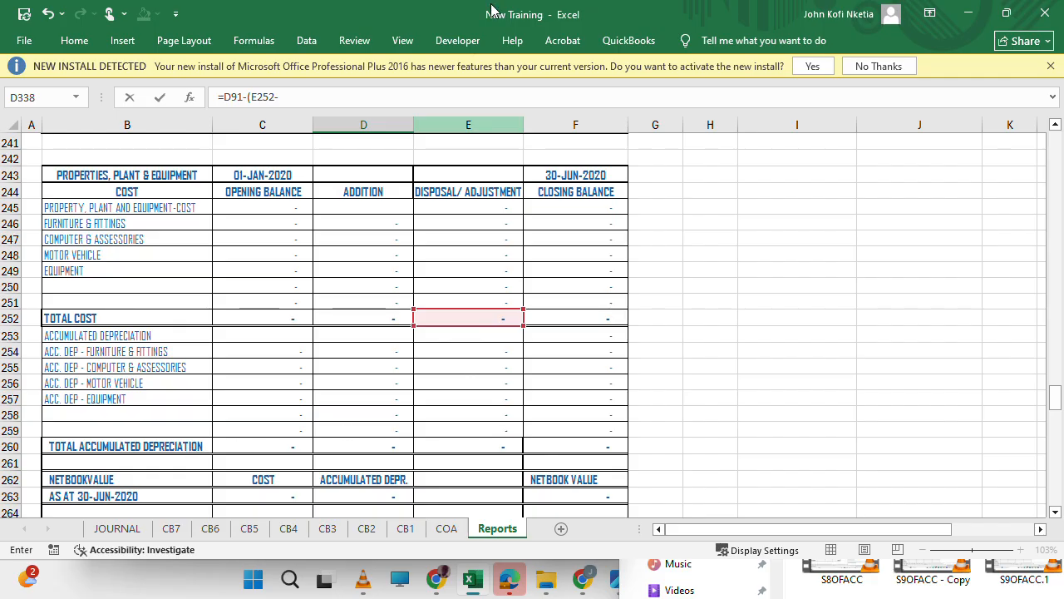
left_click(476, 443)
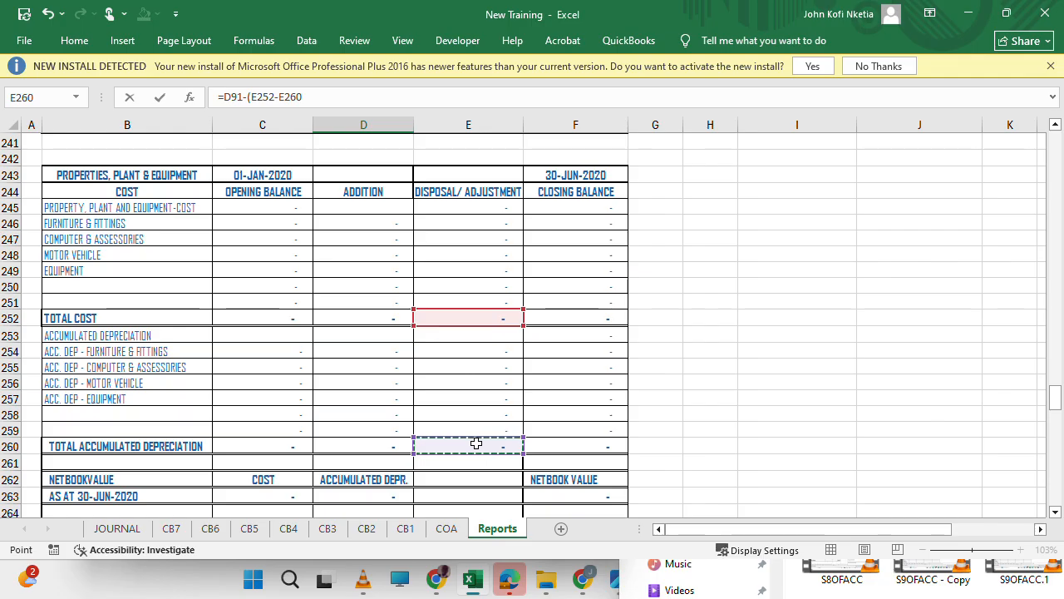
type(")")
key("Return")
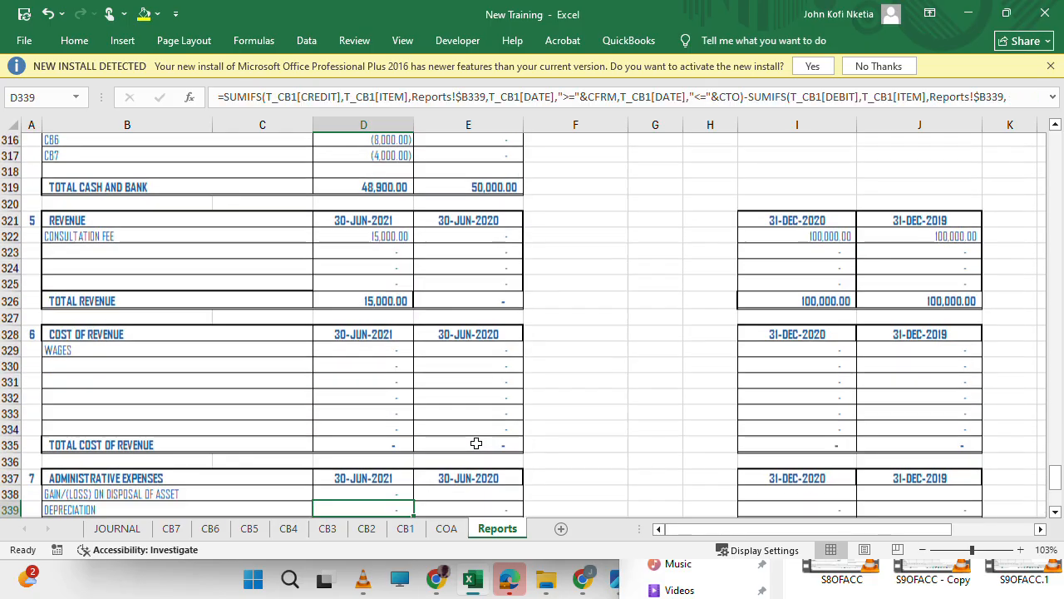
Begin the 30-JUN-2020 gain/(loss) on disposal formula in E338 with the prior-period proceeds from disposals of assets, as =F91-(.
scroll(433, 375, "up", 3)
scroll(433, 375, "down", 19)
scroll(433, 375, "up", 13)
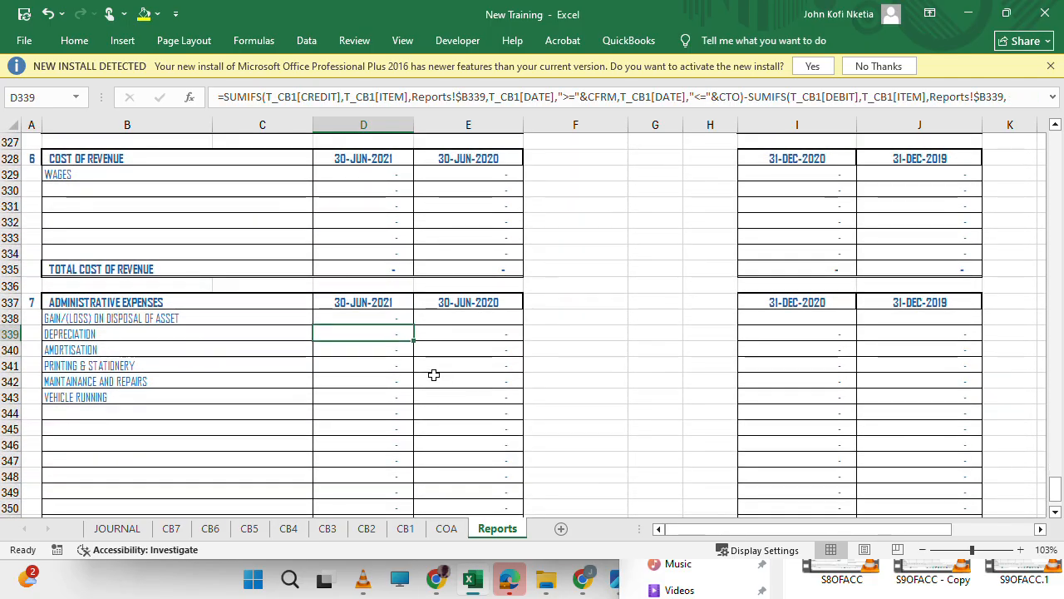
key("Up")
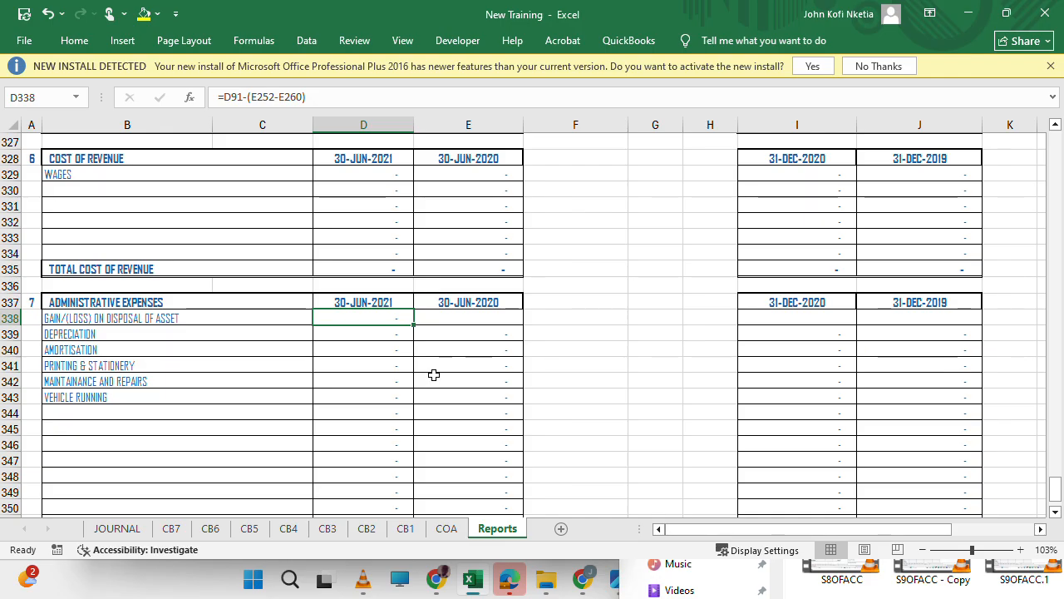
key("Right")
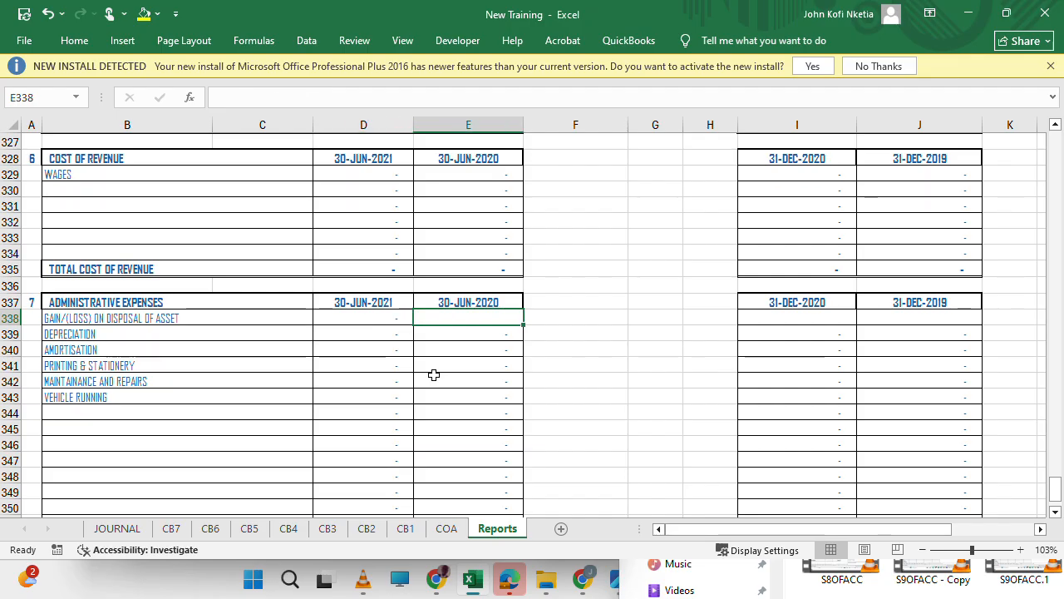
type("=")
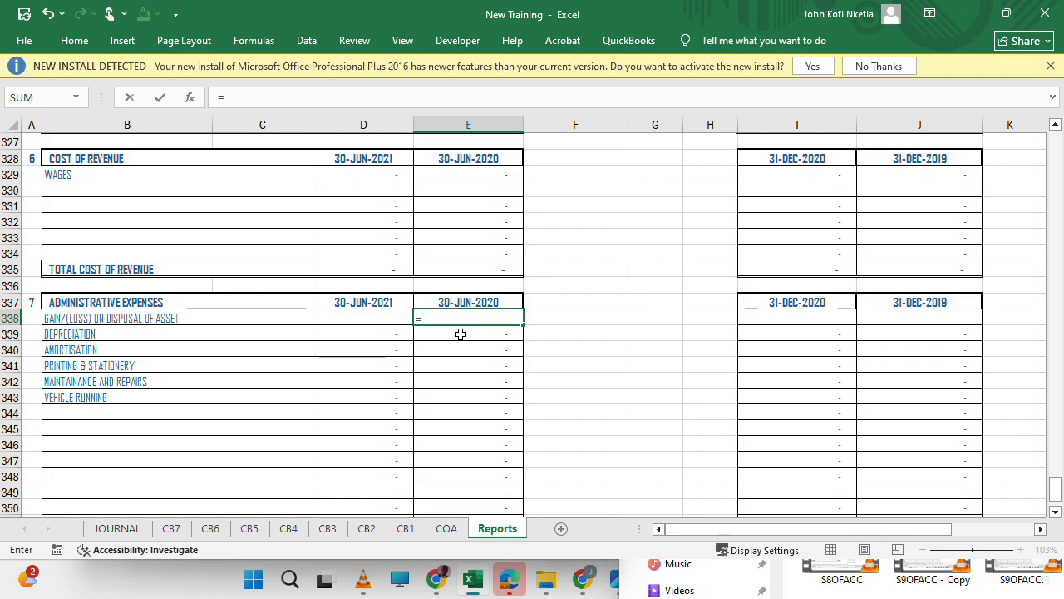
scroll(448, 293, "up", 16)
scroll(448, 294, "up", 20)
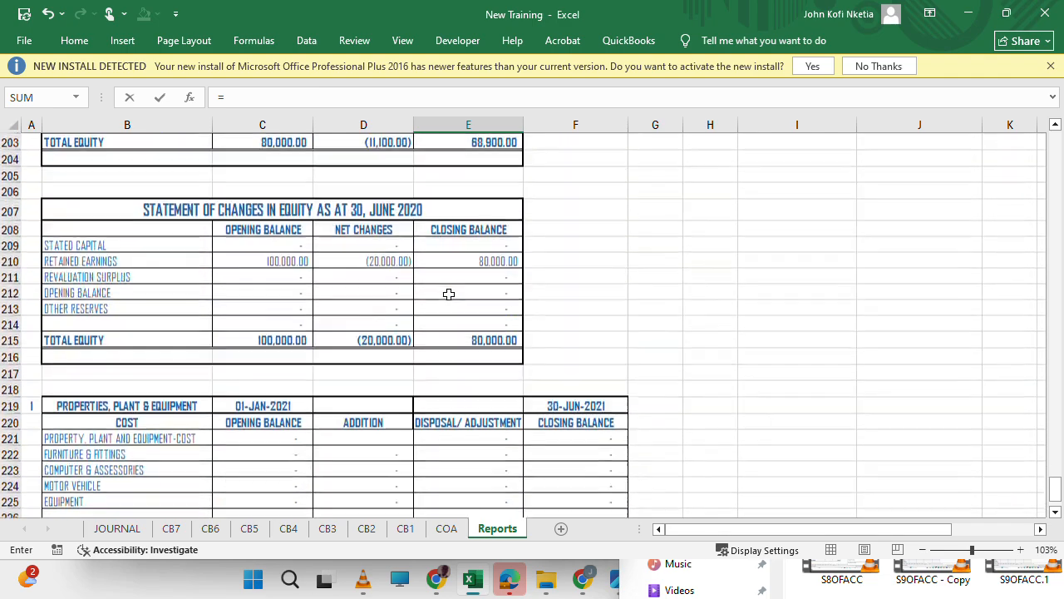
scroll(448, 293, "up", 16)
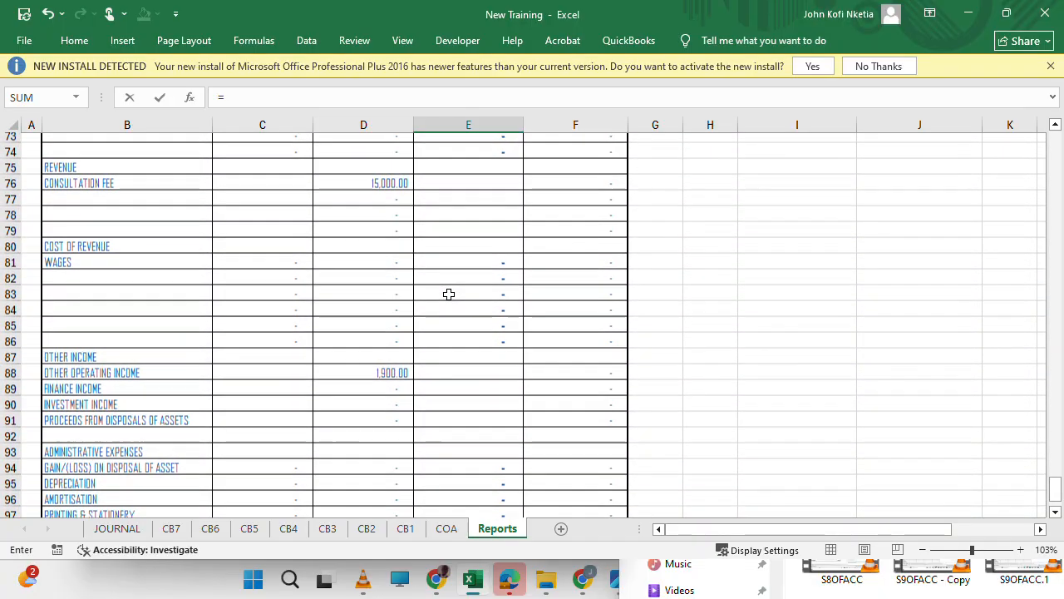
scroll(448, 293, "down", 1)
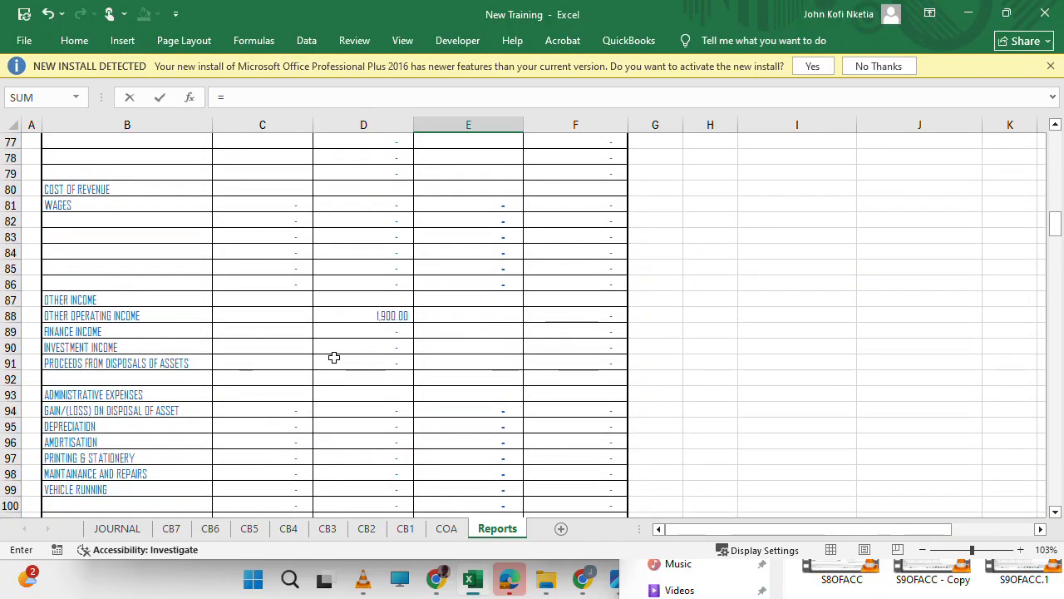
scroll(334, 357, "up", 5)
scroll(334, 357, "down", 6)
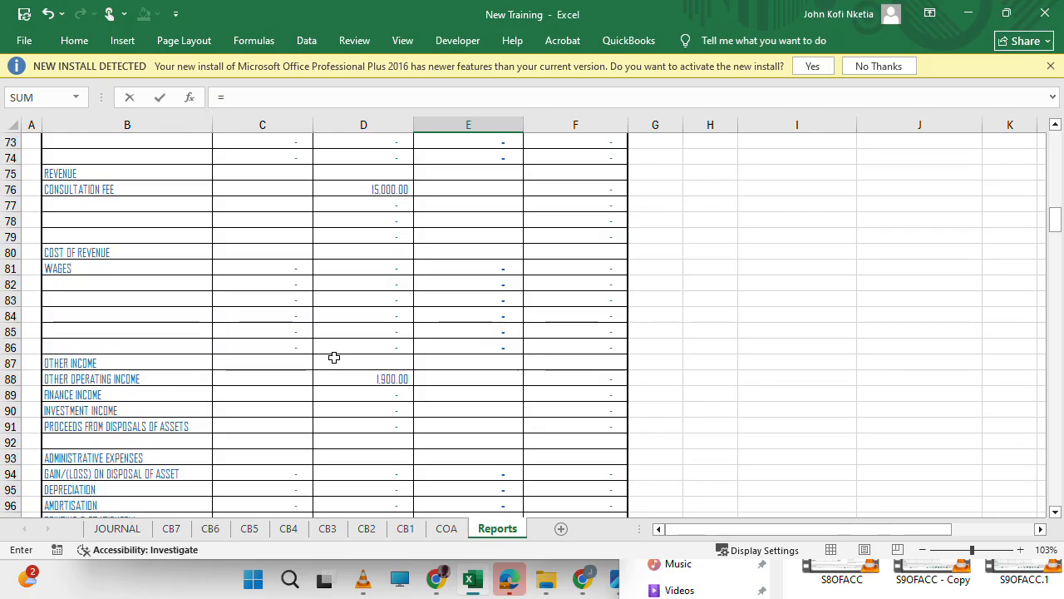
scroll(333, 357, "down", 3)
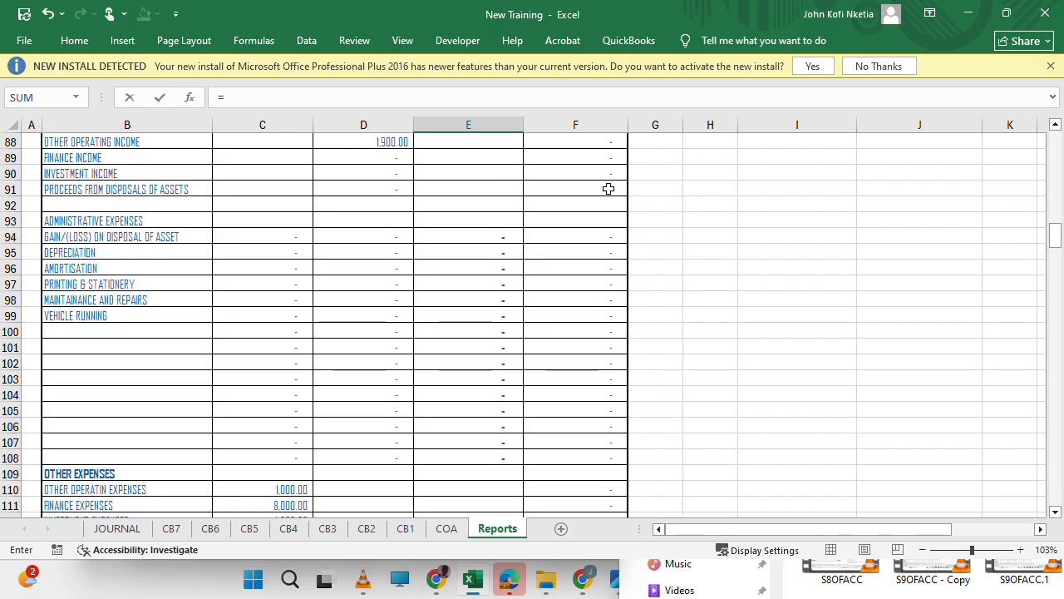
left_click(609, 189)
type("-")
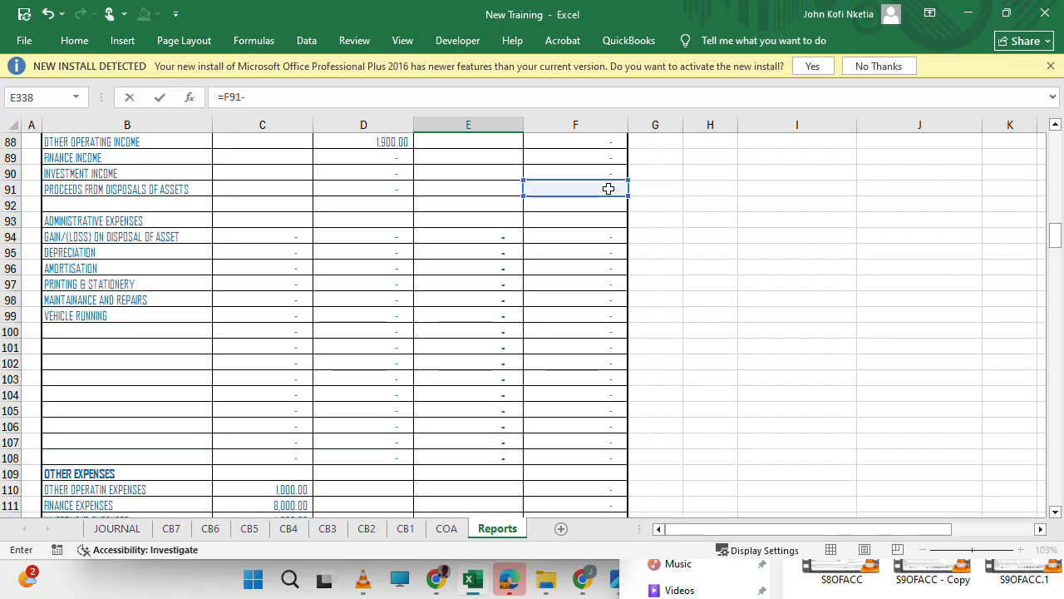
type("(")
Complete the E338 formula as =F91-(E252-E260), using the disposal totals for cost and accumulated depreciation in the 30-JUN-2020 properties, plant & equipment schedule.
scroll(561, 308, "down", 20)
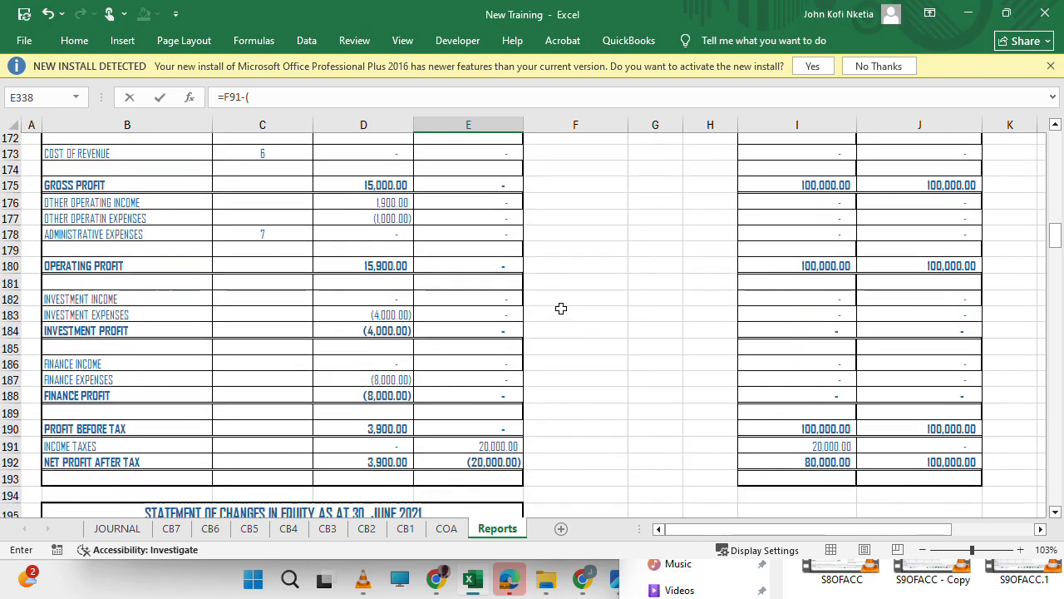
scroll(561, 308, "down", 10)
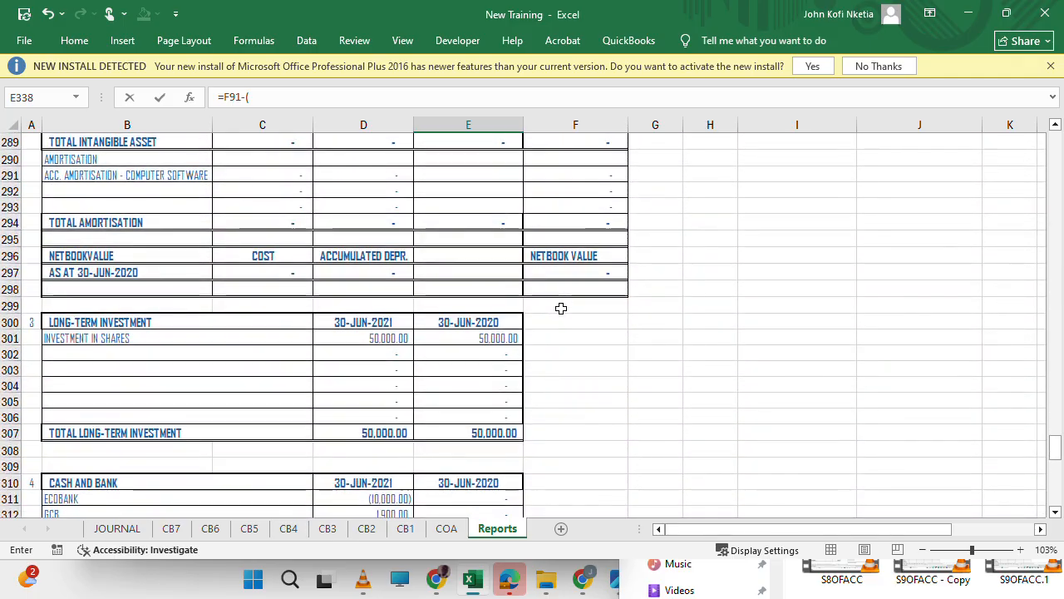
scroll(562, 309, "up", 2)
scroll(562, 308, "down", 7)
scroll(561, 308, "up", 15)
scroll(561, 309, "up", 9)
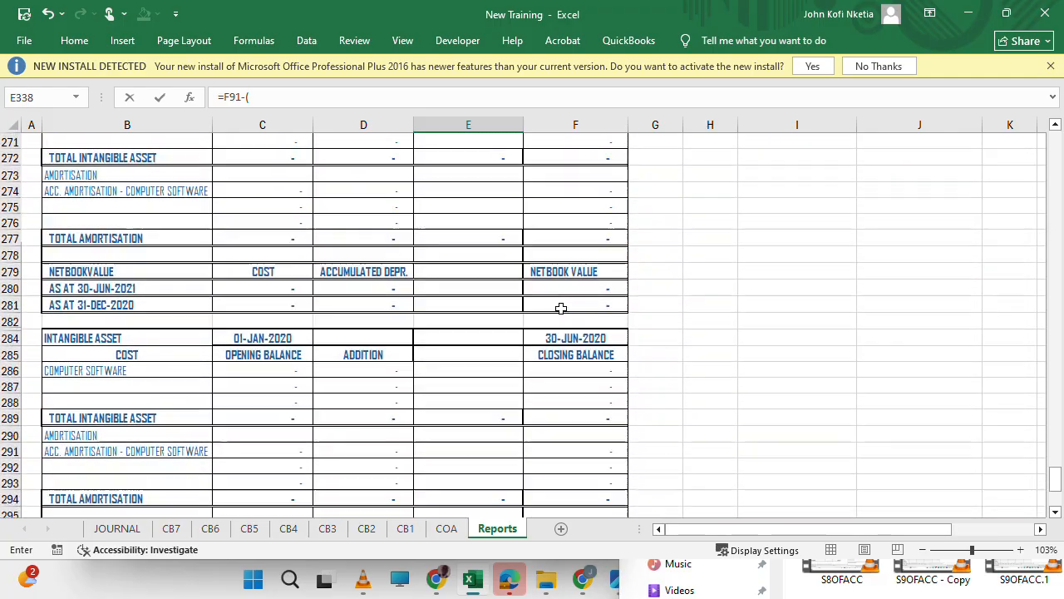
scroll(561, 308, "down", 1)
scroll(561, 308, "down", 4)
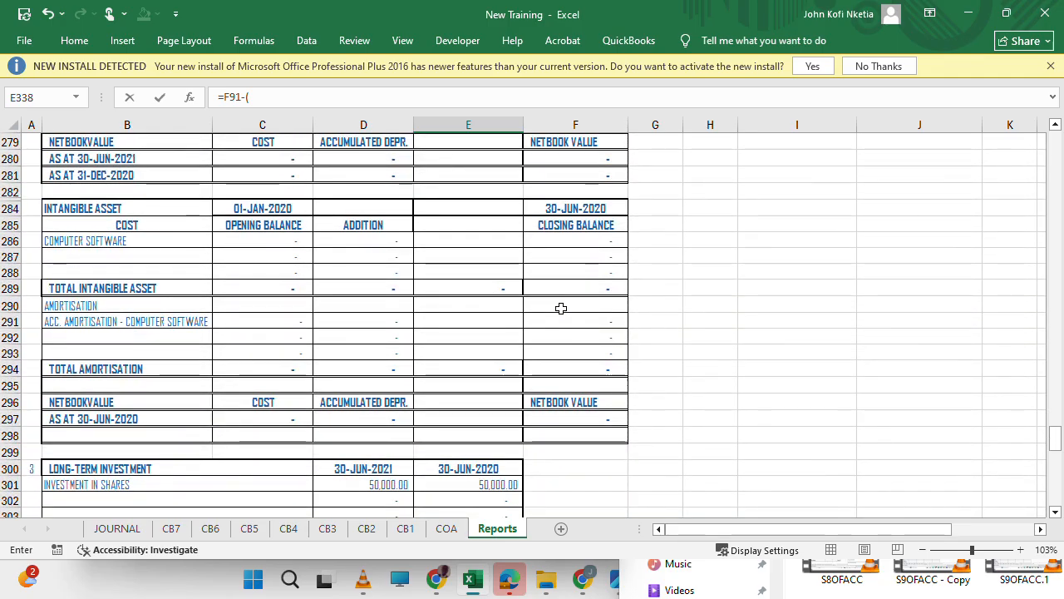
scroll(477, 337, "up", 1)
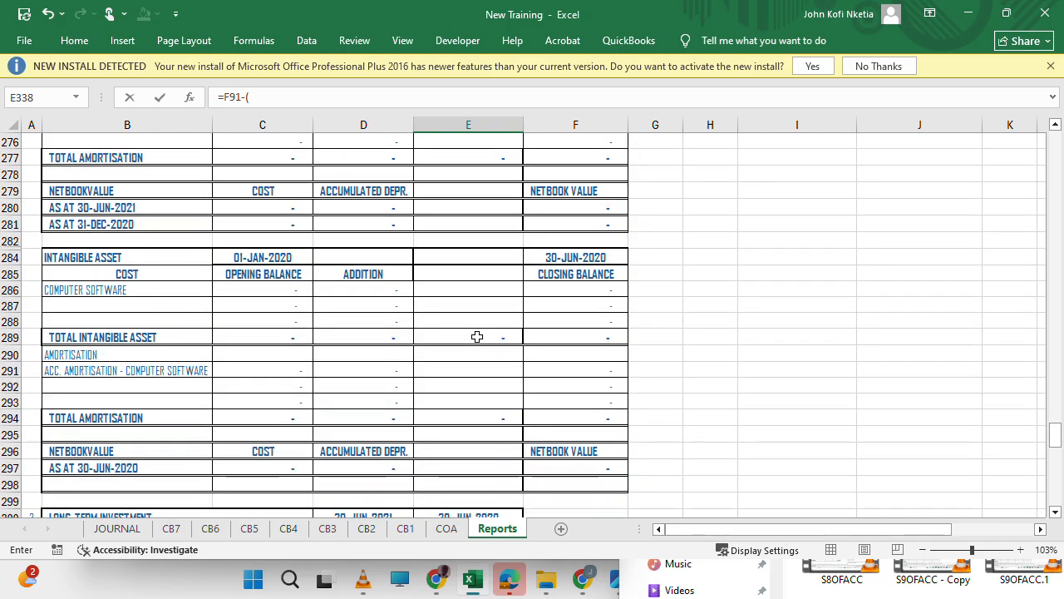
scroll(478, 336, "up", 6)
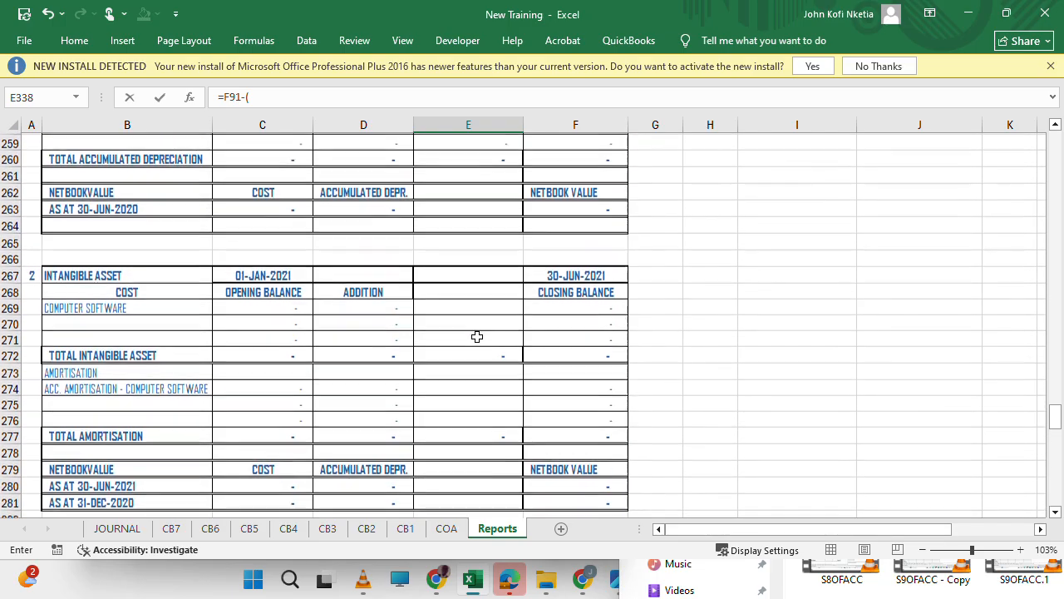
scroll(490, 299, "up", 5)
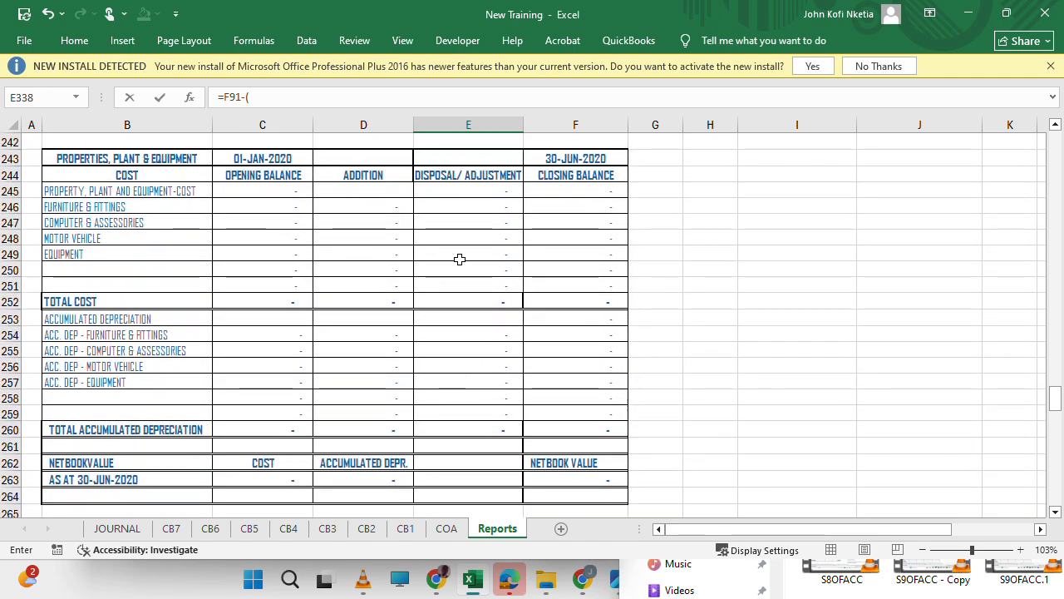
left_click(491, 300)
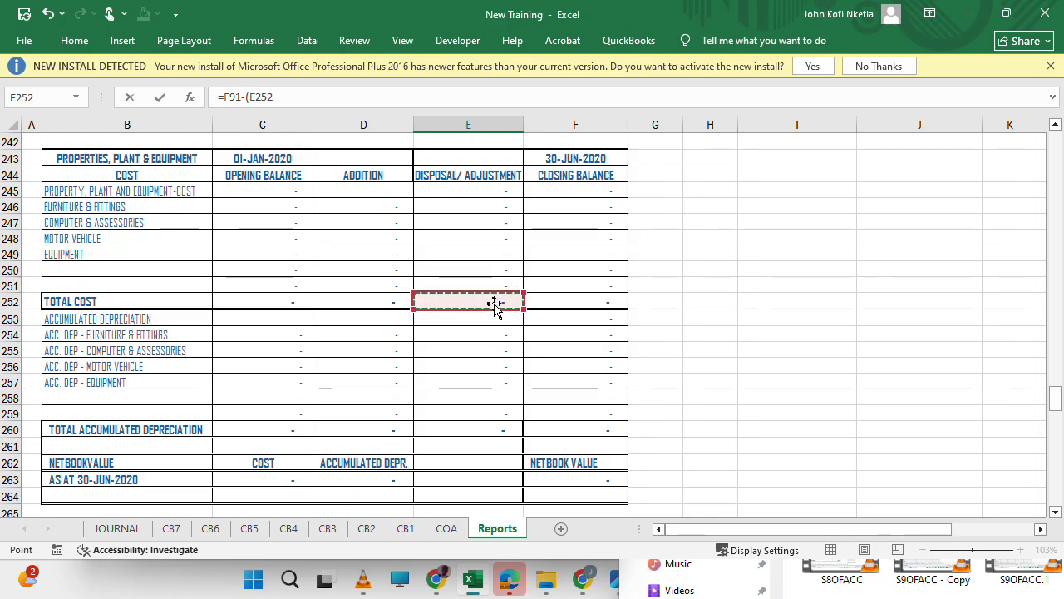
type("-")
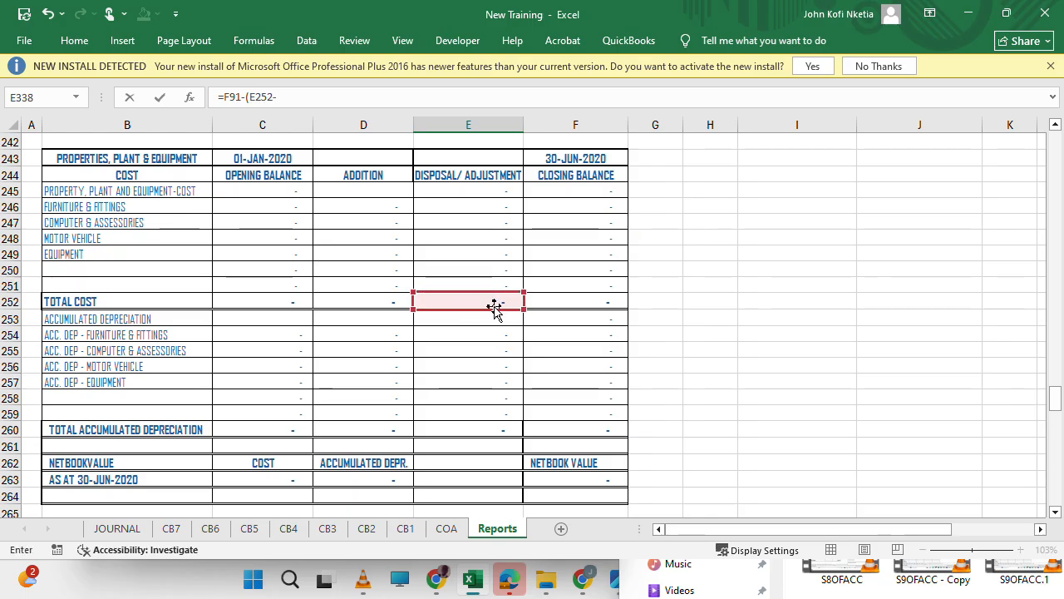
left_click(478, 432)
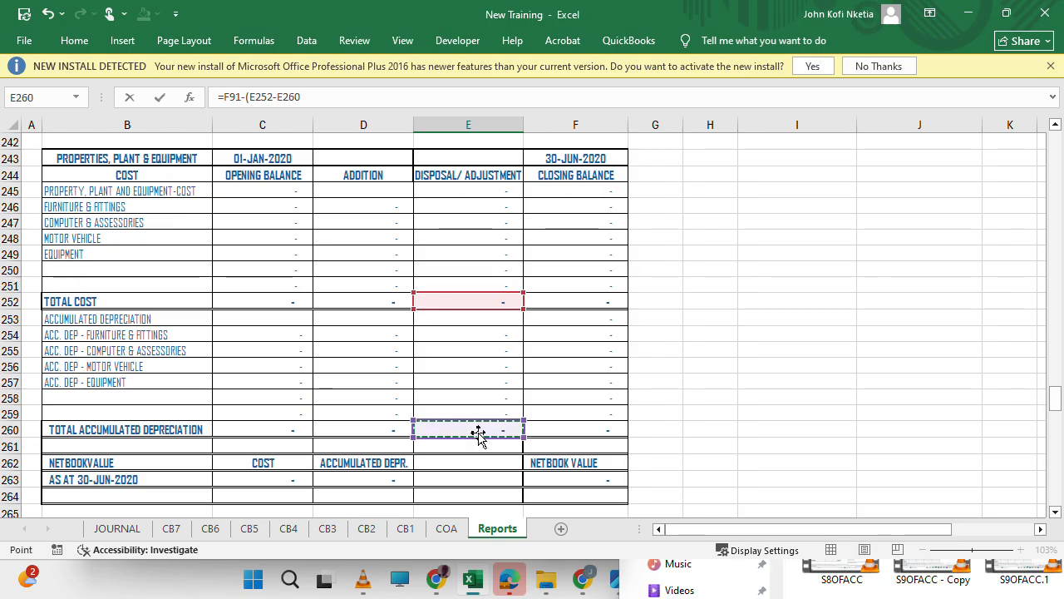
type(")")
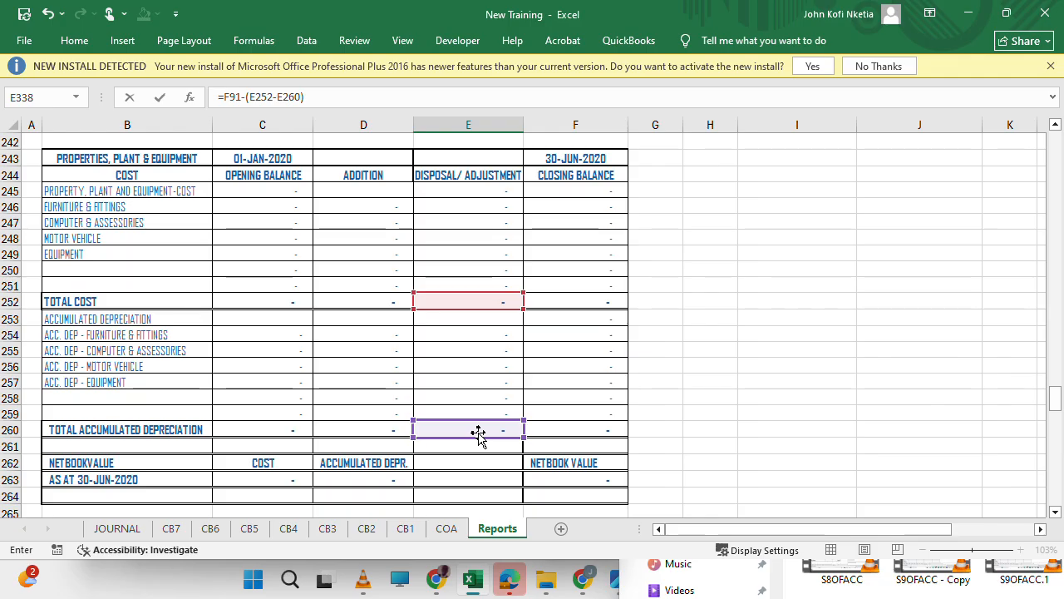
key("Return")
key("Up")
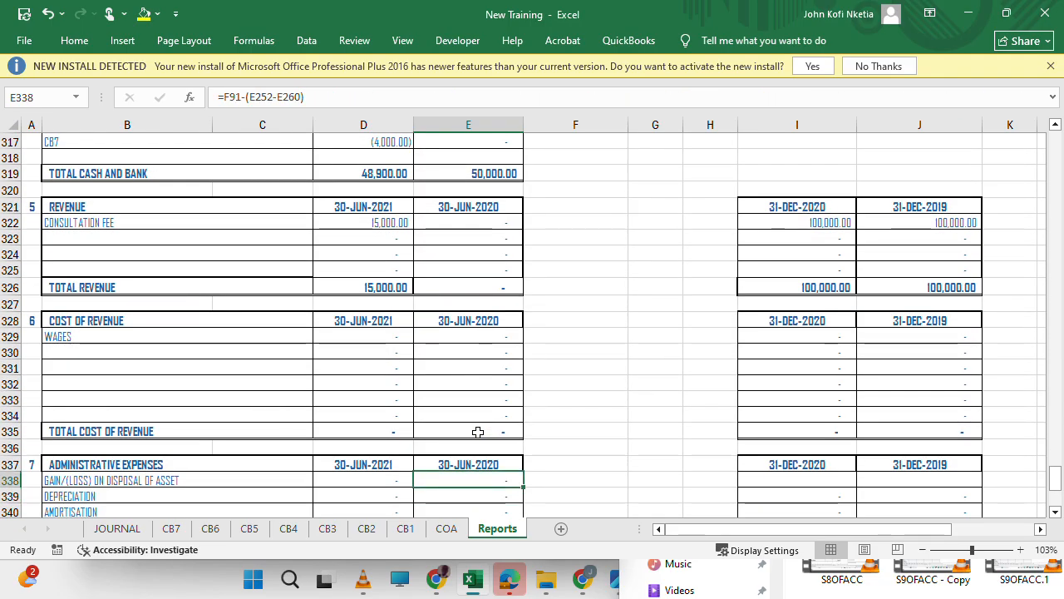
Remove the E252-E260 references from inside the parentheses of the 30-JUN-2021 gain/(loss) on disposal formula in D338.
key("Right")
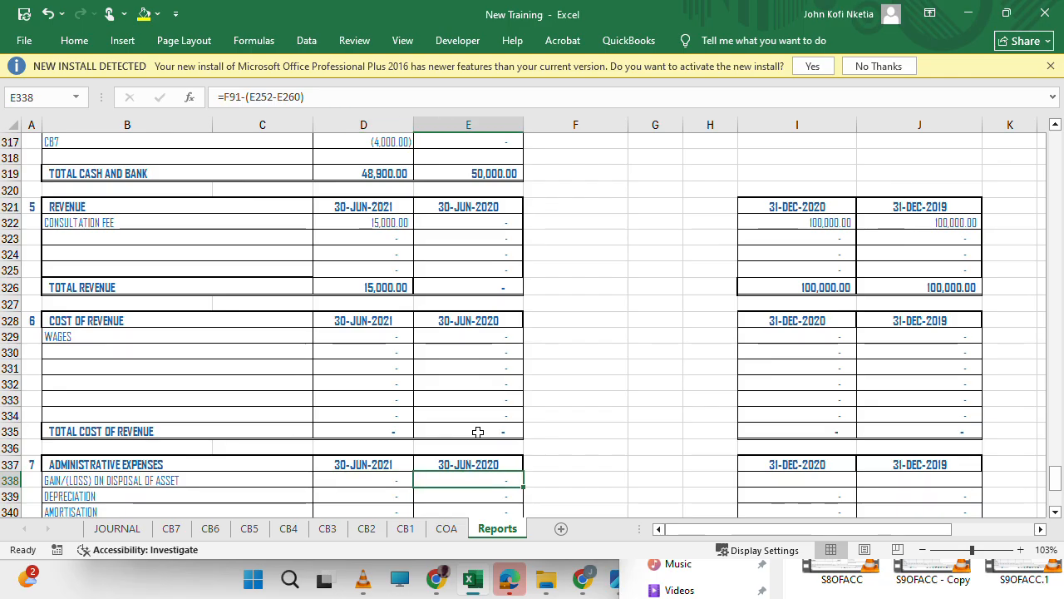
key("Left")
key("Right")
key("Left")
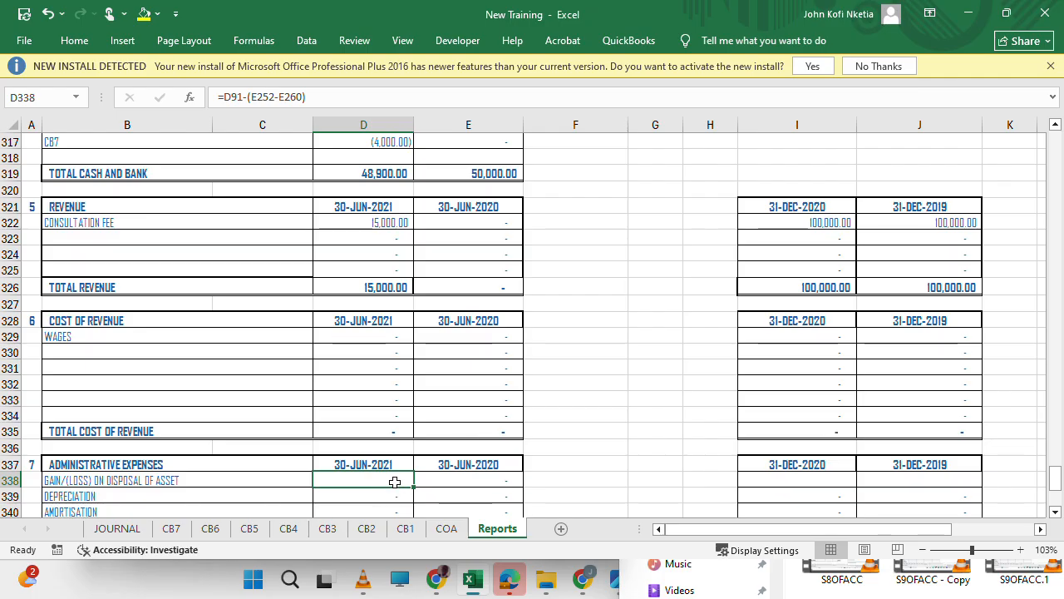
left_click_drag(252, 97, 304, 97)
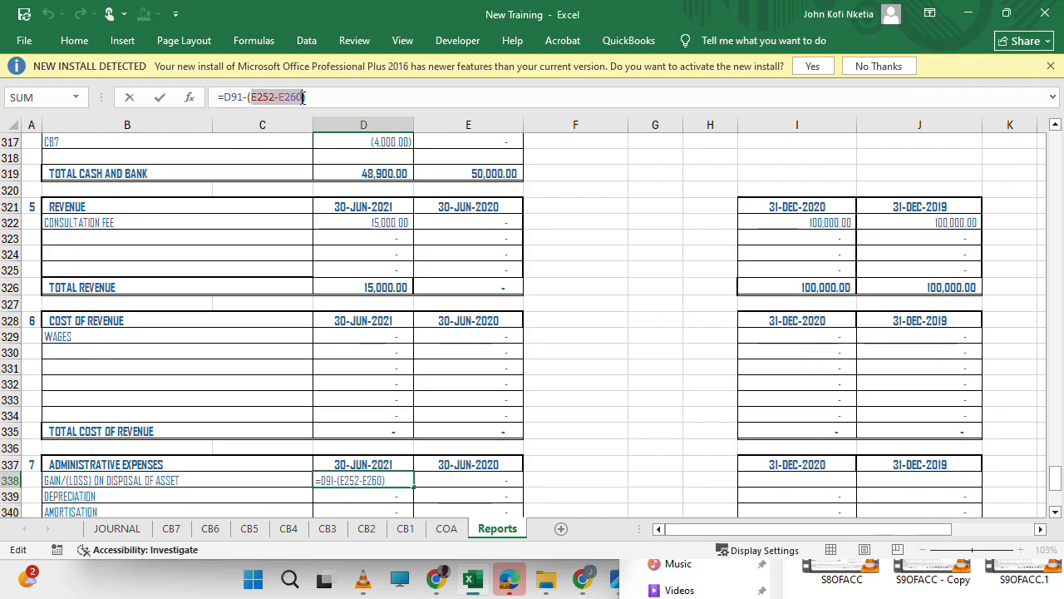
key("BackSpace")
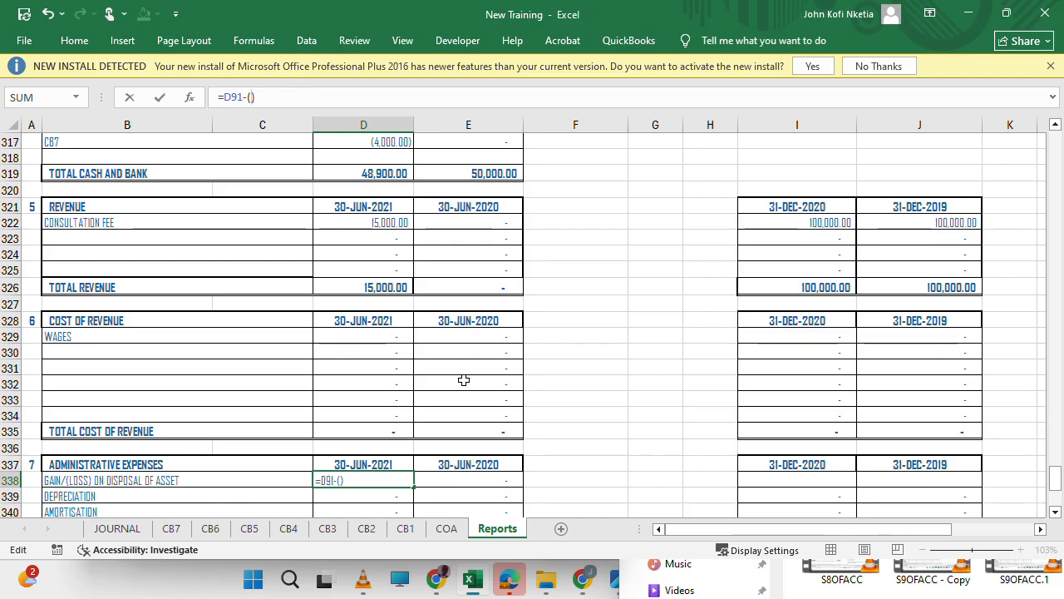
Complete the D338 formula as =D91-(E228-E236), using the disposal totals for cost and accumulated depreciation in the 30-JUN-2021 properties, plant & equipment schedule.
scroll(464, 380, "down", 20)
scroll(464, 380, "down", 20)
scroll(464, 380, "up", 20)
scroll(464, 380, "up", 20)
scroll(464, 380, "up", 13)
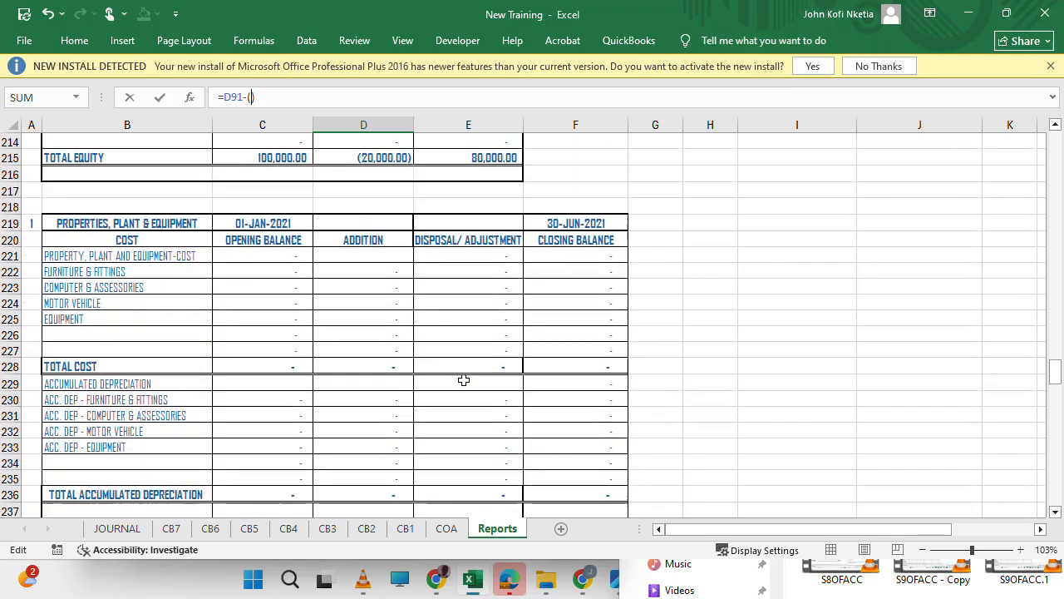
scroll(463, 380, "down", 1)
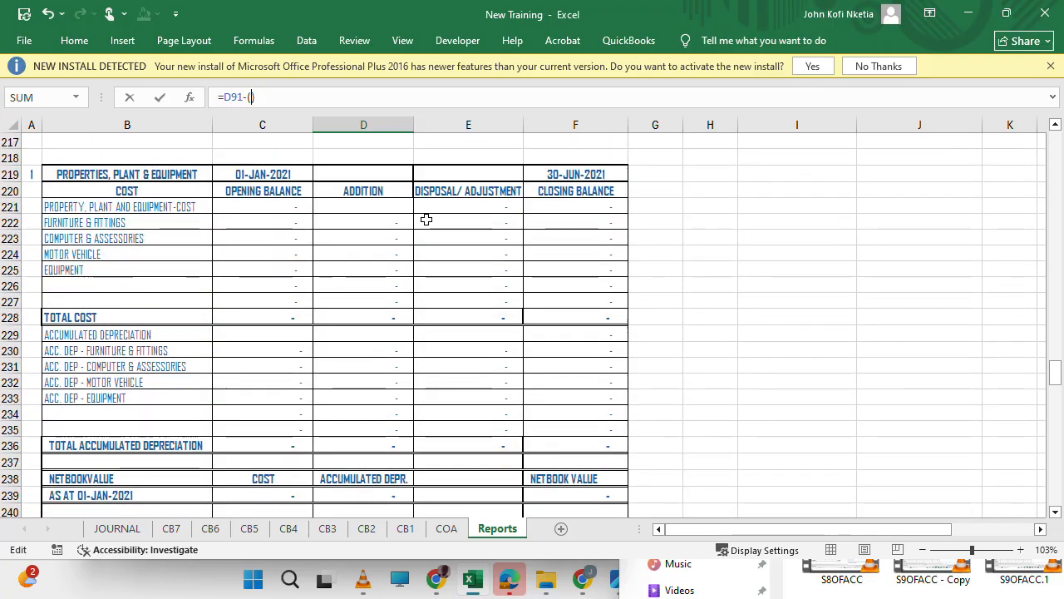
left_click(456, 315)
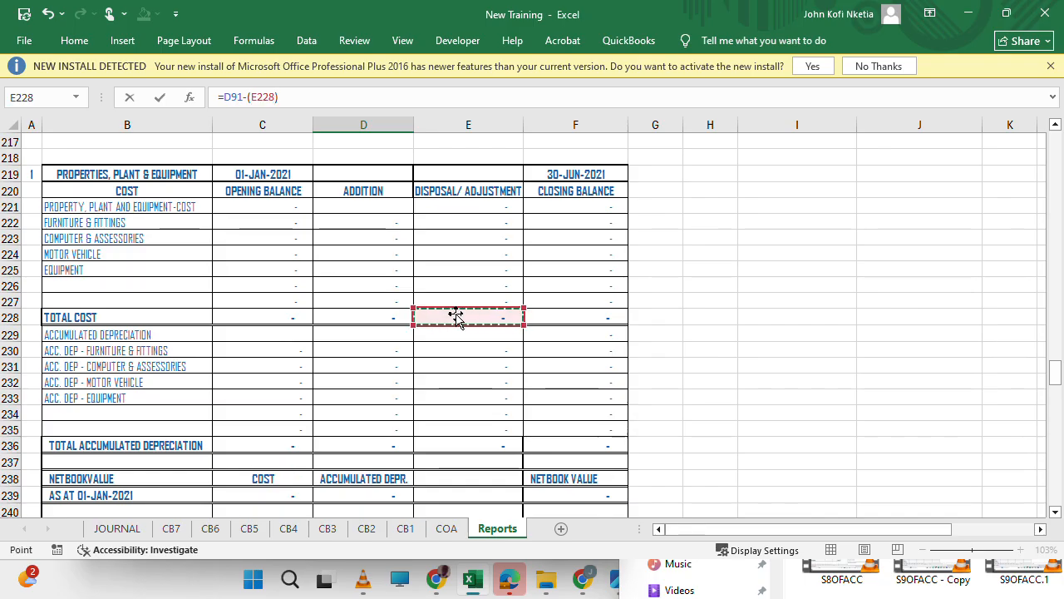
type("-")
left_click(468, 442)
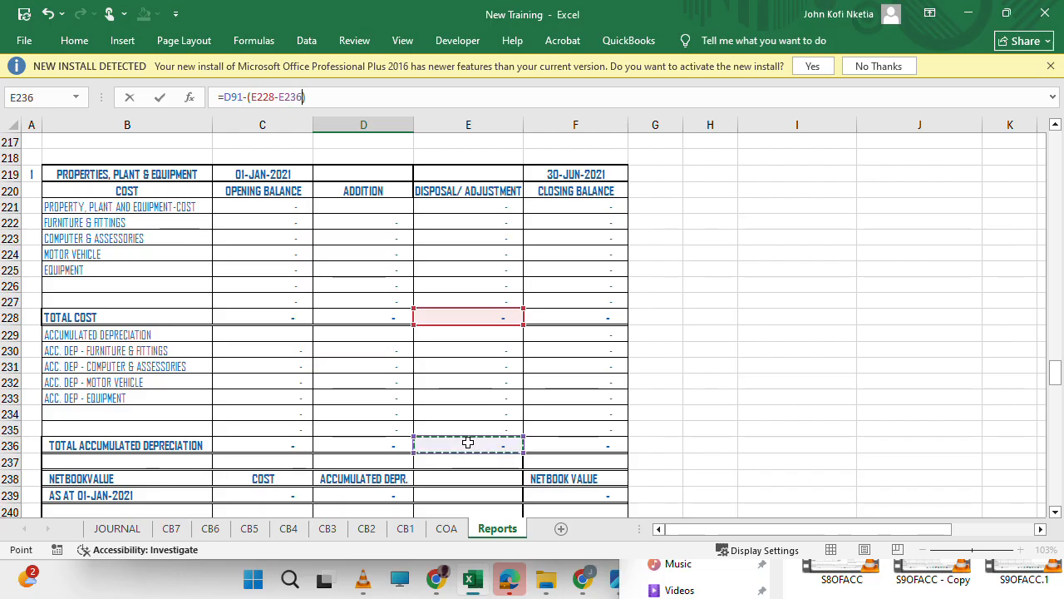
key("Return")
Compare the gain/(loss) on disposal formulas in D338 and E338, and save the workbook.
key("Up")
key("Right")
key("Left")
key("Right")
key("Left")
key("Right")
key("Left")
key("Right")
key("Left")
key("Right")
key("ctrl+s")
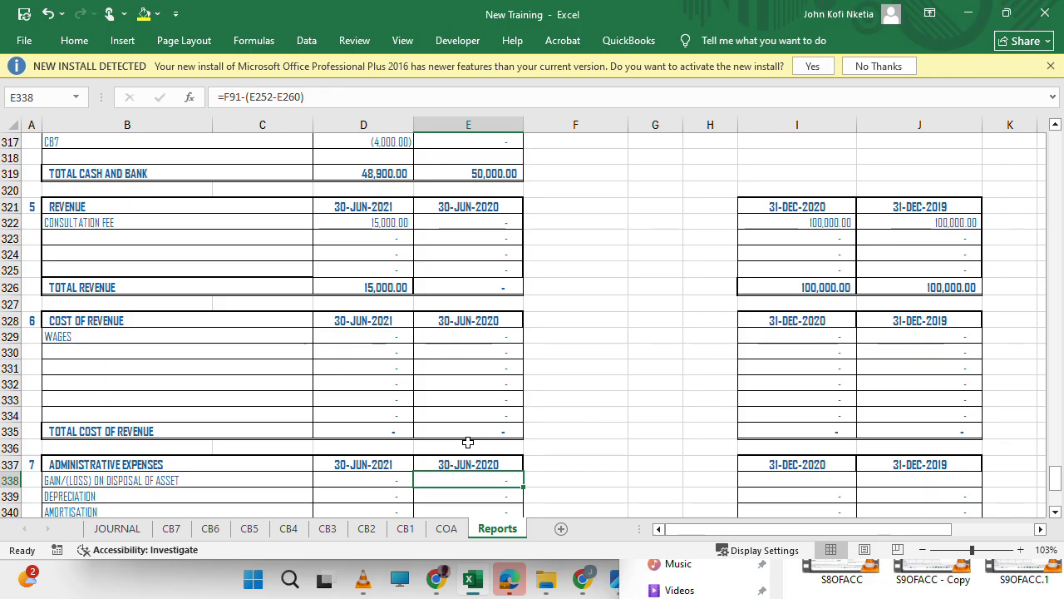
Examine the 31-DEC-2020 depreciation formula in I339 and review the notes back up to the properties, plant & equipment schedules.
left_click(513, 323)
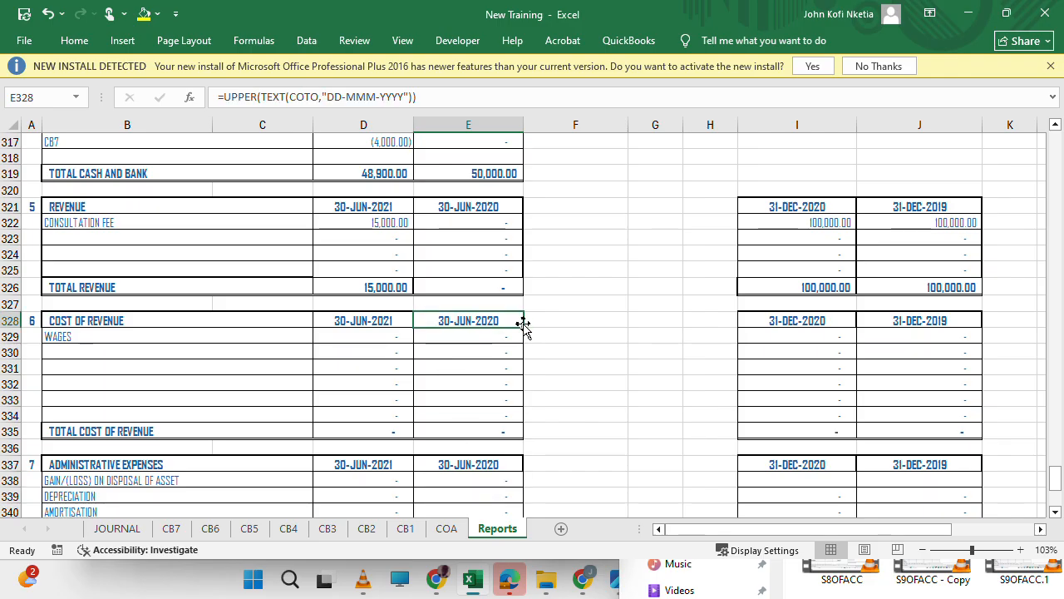
left_click(813, 492)
scroll(809, 488, "down", 2)
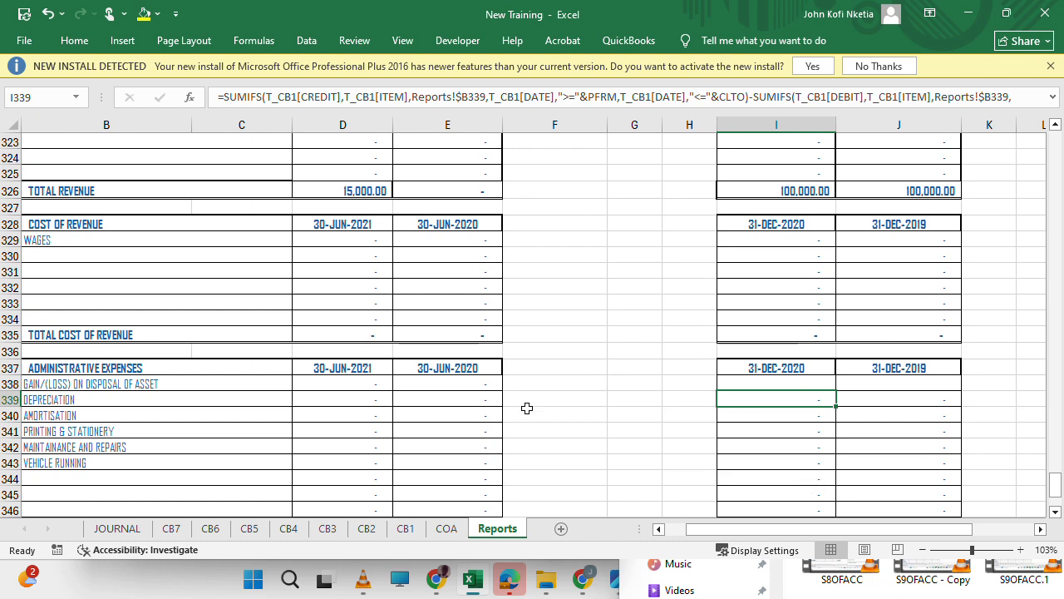
scroll(526, 407, "down", 17)
scroll(526, 408, "up", 13)
scroll(526, 407, "up", 13)
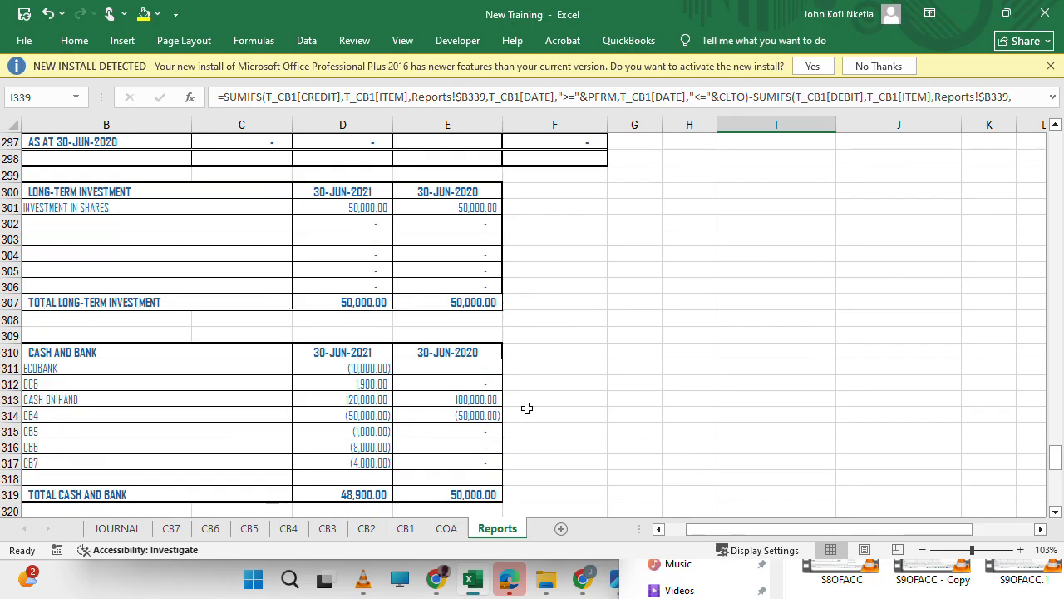
scroll(526, 407, "up", 16)
scroll(526, 407, "up", 11)
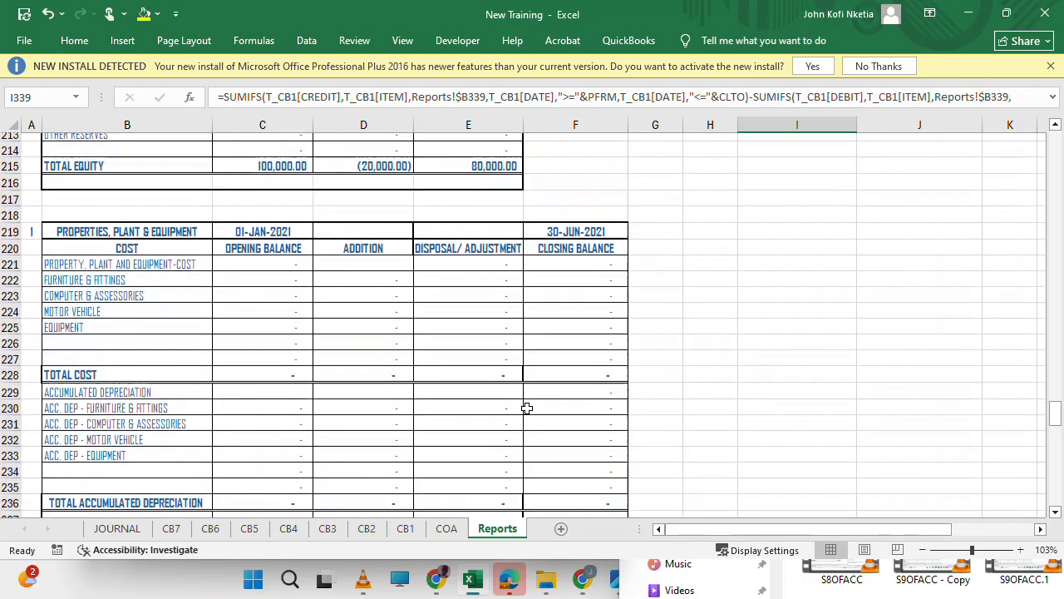
Copy both properties, plant & equipment schedules, range B219:F264.
left_click_drag(46, 225, 599, 341)
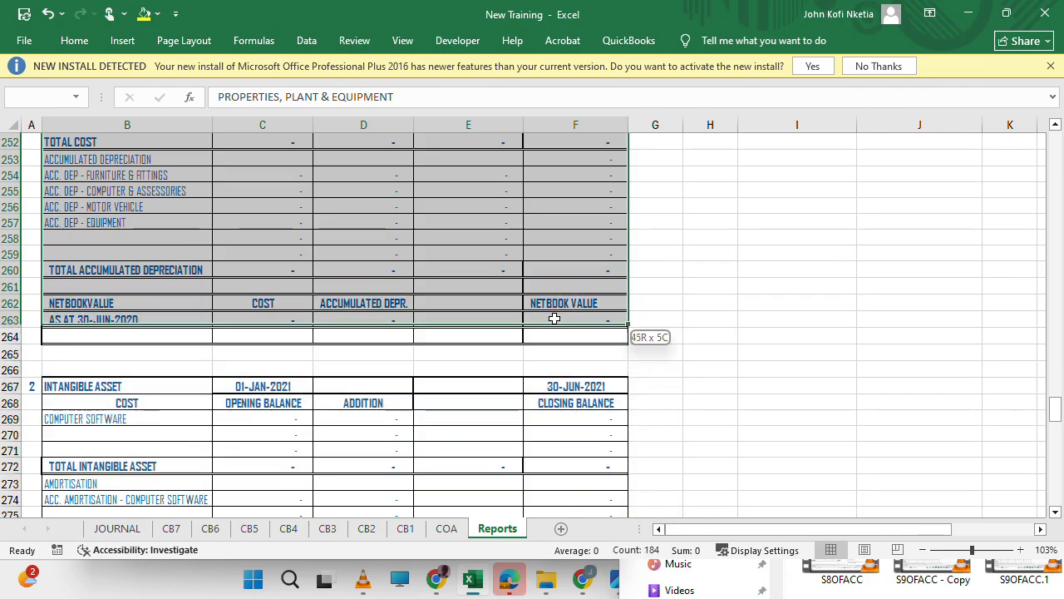
scroll(357, 217, "up", 8)
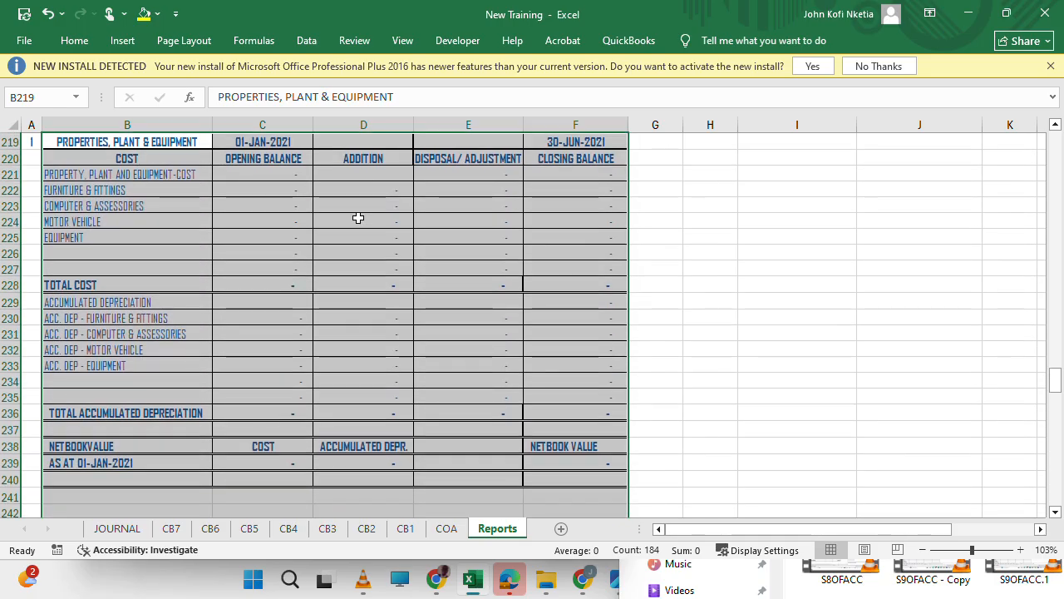
scroll(357, 217, "down", 12)
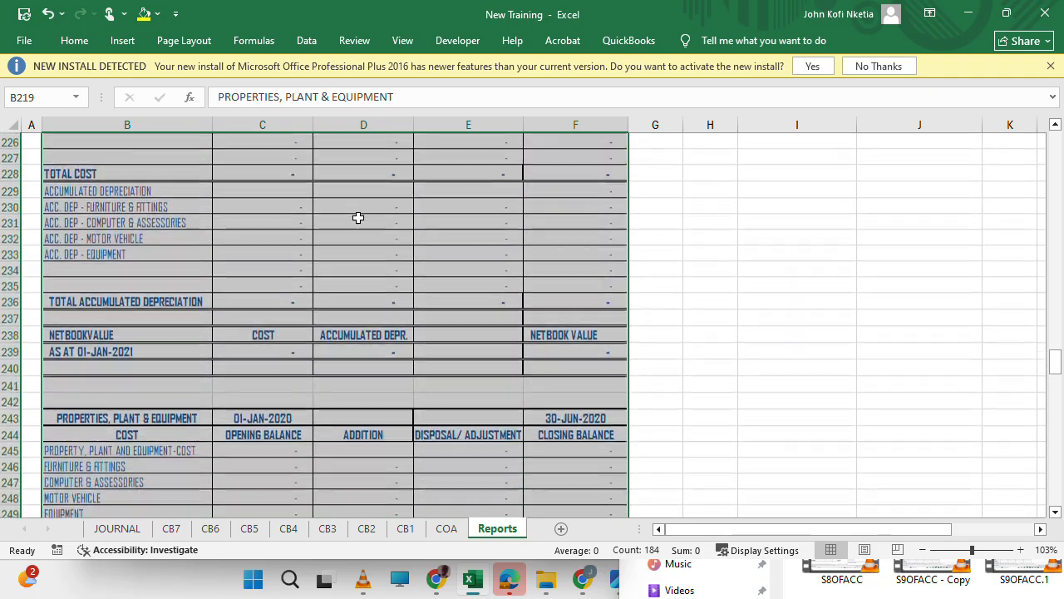
scroll(357, 217, "up", 3)
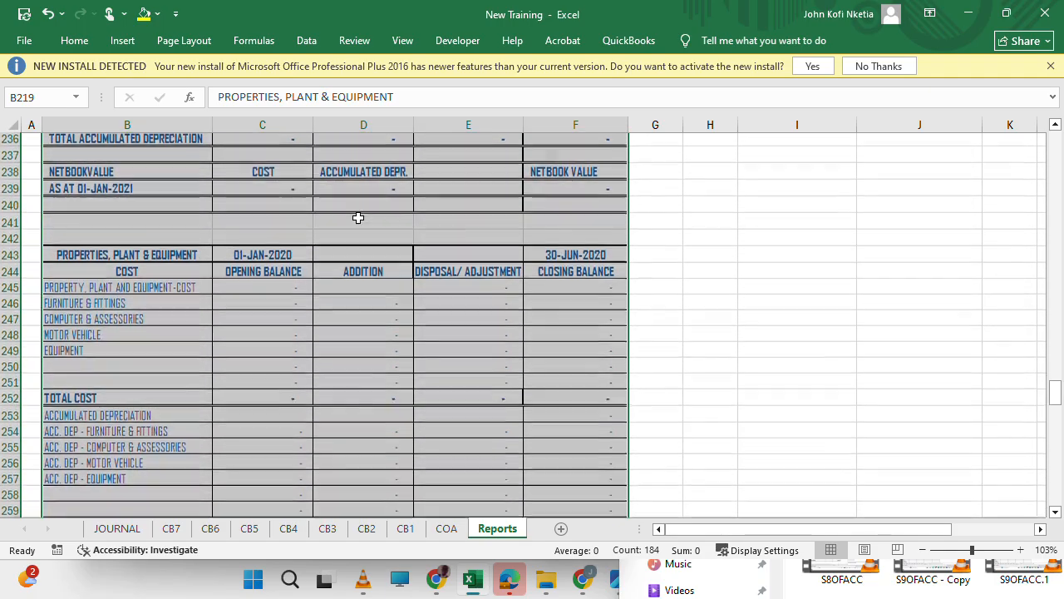
scroll(358, 217, "down", 5)
key("ctrl+c")
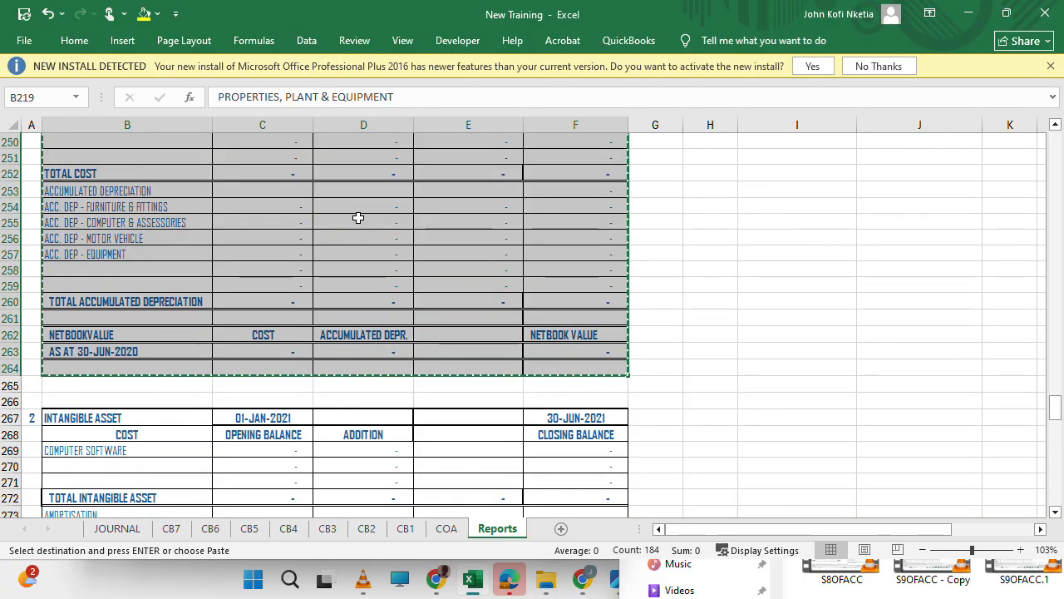
Paste the copied properties, plant & equipment schedules beside the originals, starting at cell I219.
scroll(482, 258, "up", 10)
scroll(483, 258, "up", 4)
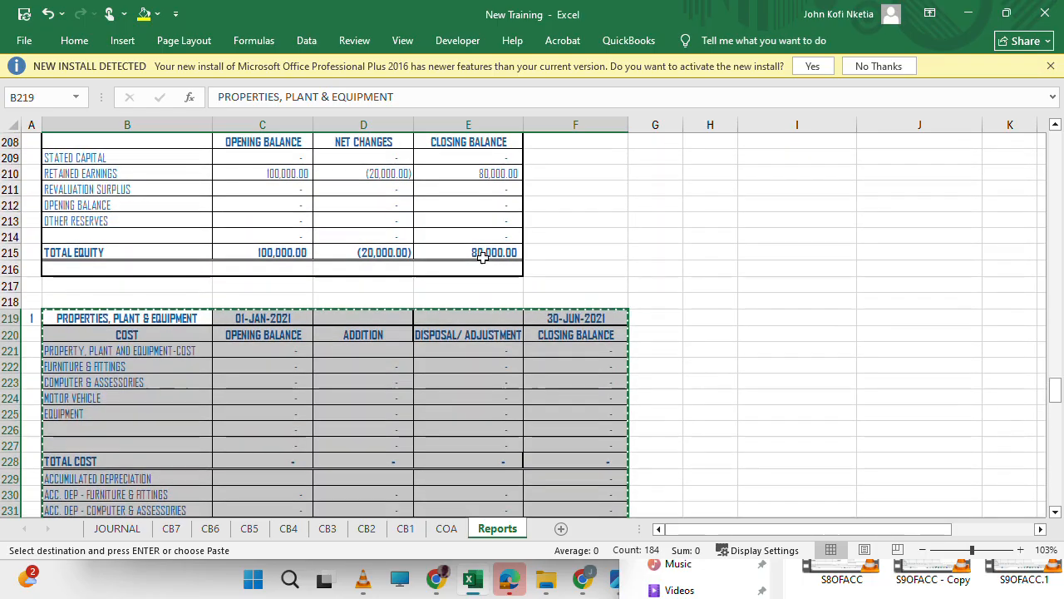
scroll(831, 366, "up", 3)
scroll(831, 366, "up", 15)
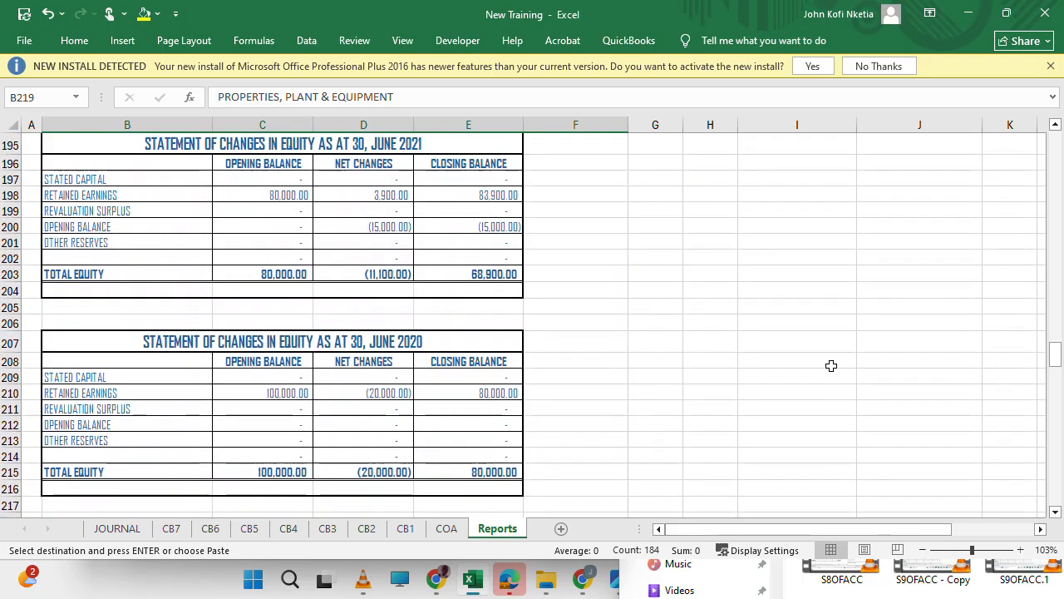
scroll(830, 365, "down", 15)
scroll(831, 366, "down", 2)
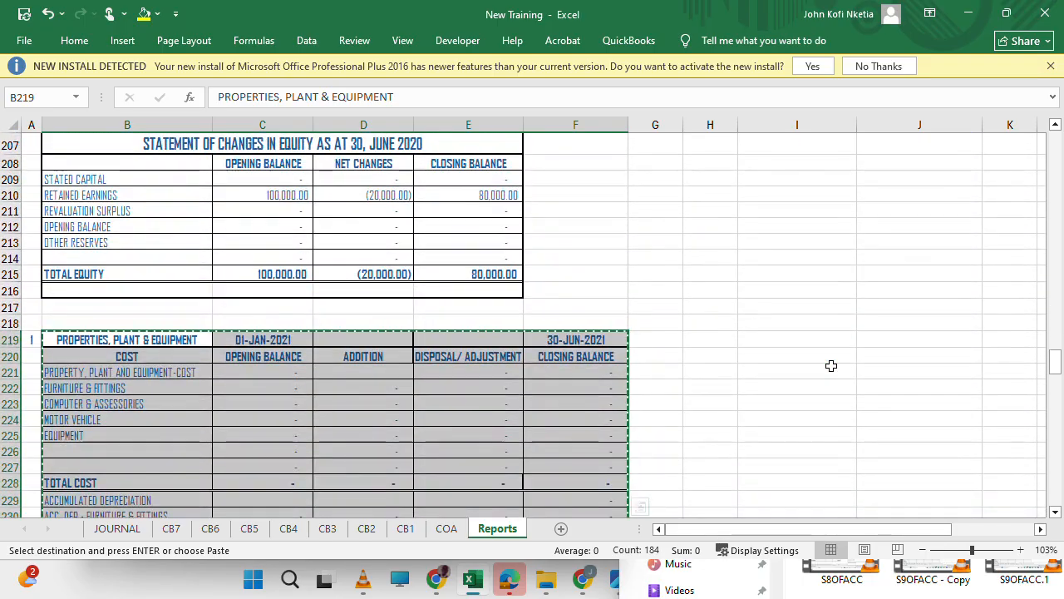
left_click(825, 337)
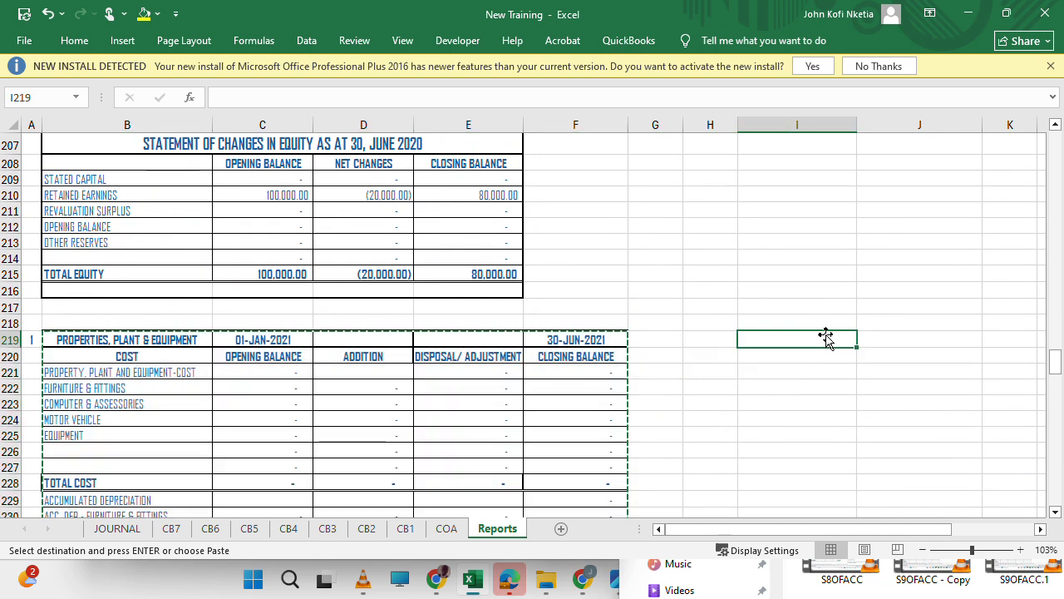
key("ctrl+v")
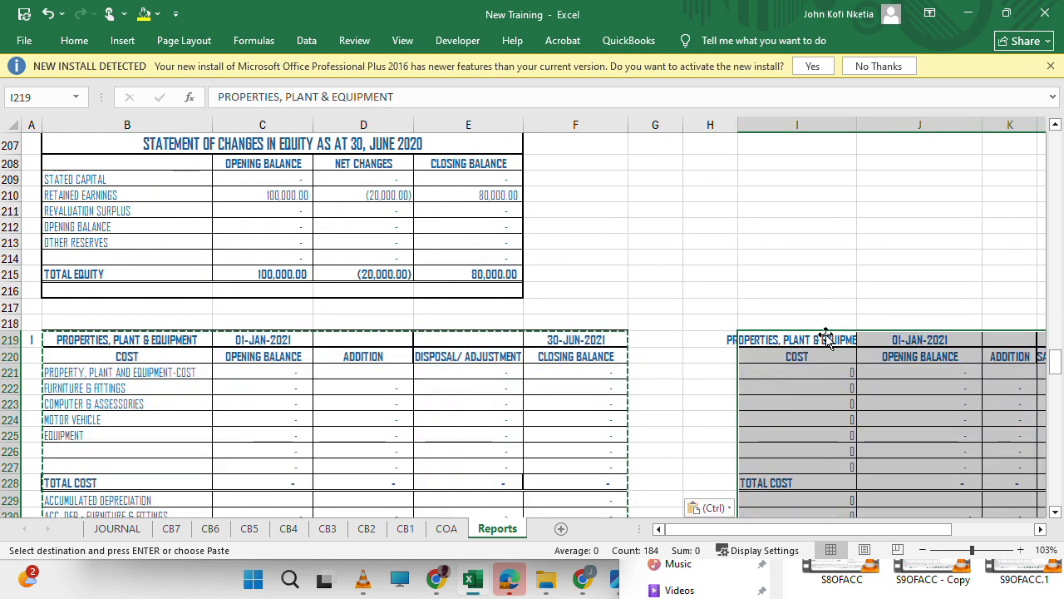
left_click(811, 376)
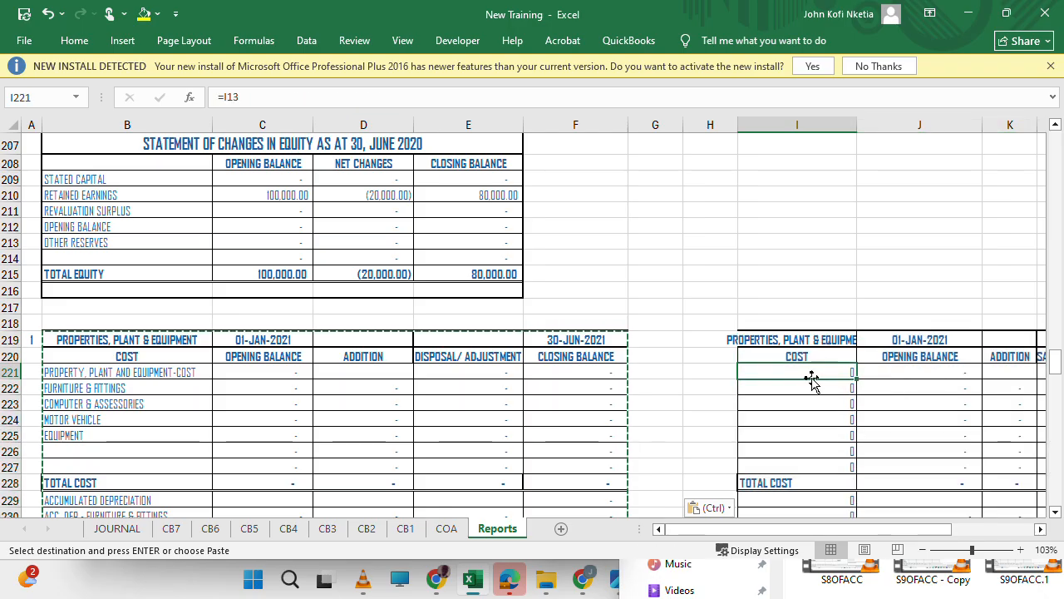
type("=")
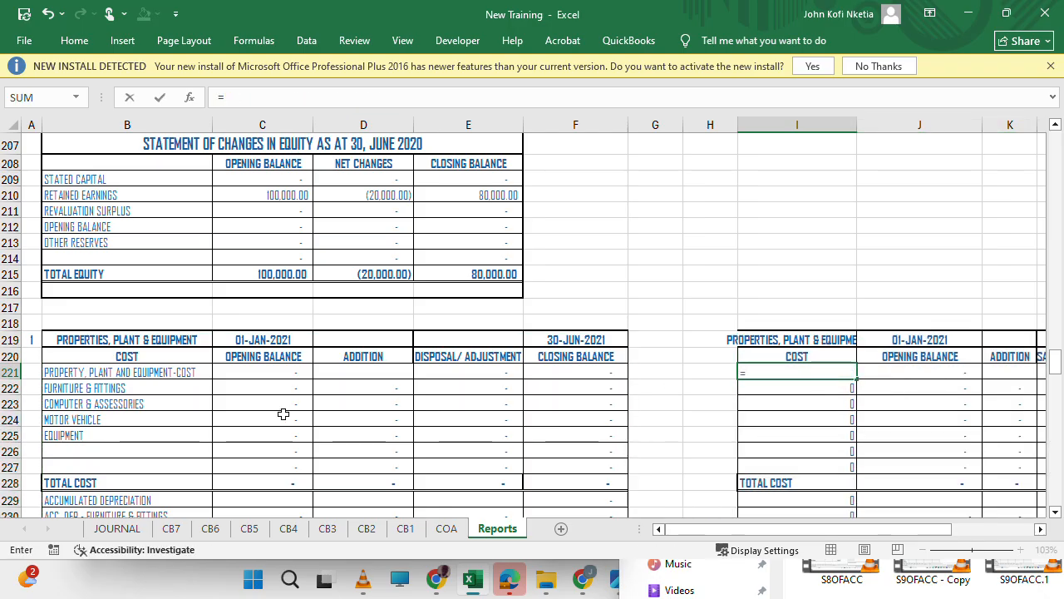
left_click(87, 389)
key("Return")
key("Up")
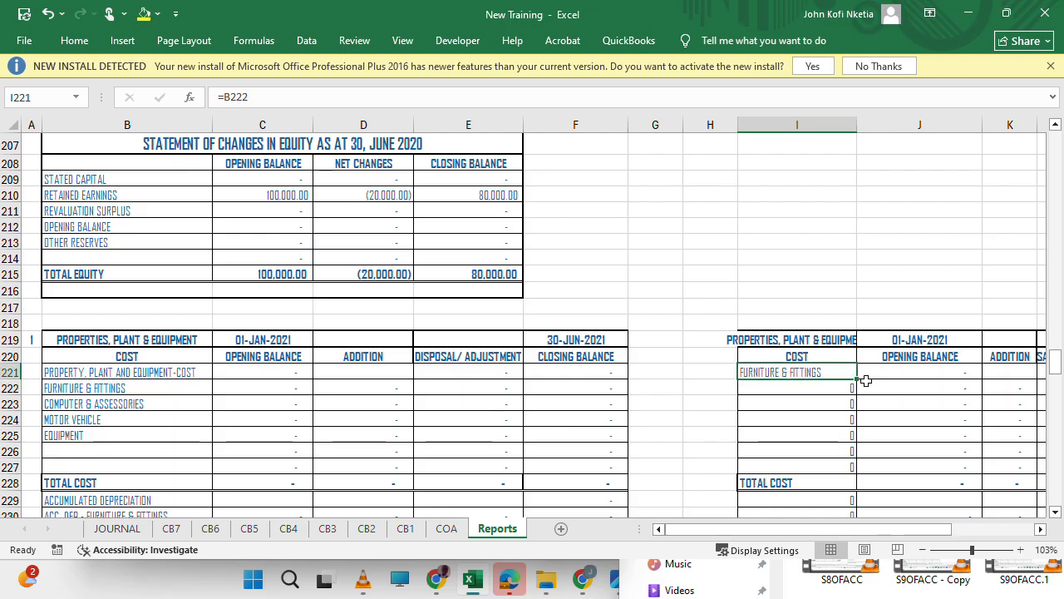
left_click_drag(855, 380, 848, 468)
scroll(785, 428, "down", 5)
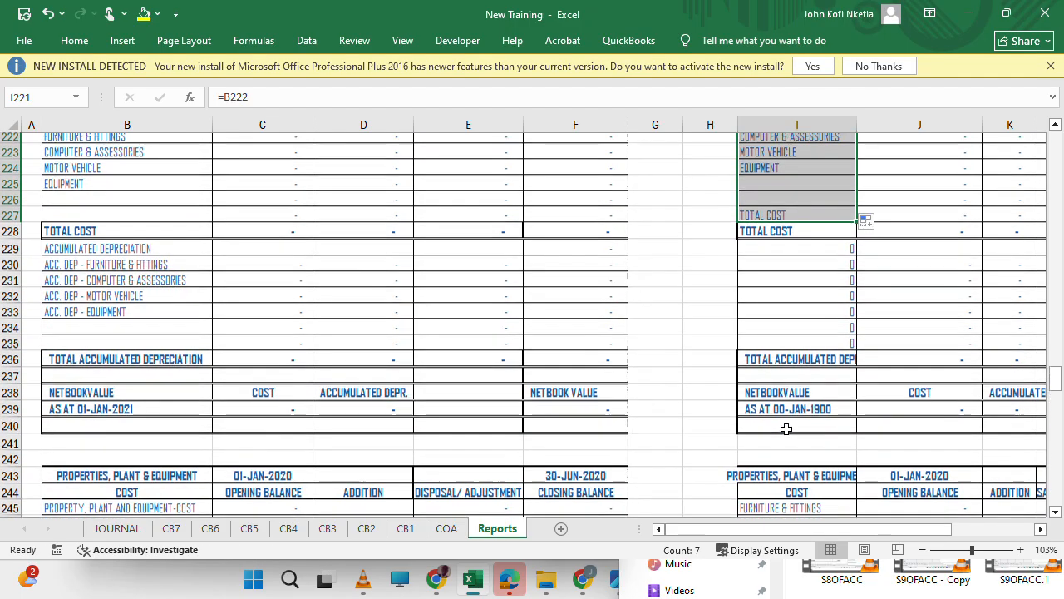
scroll(785, 428, "up", 3)
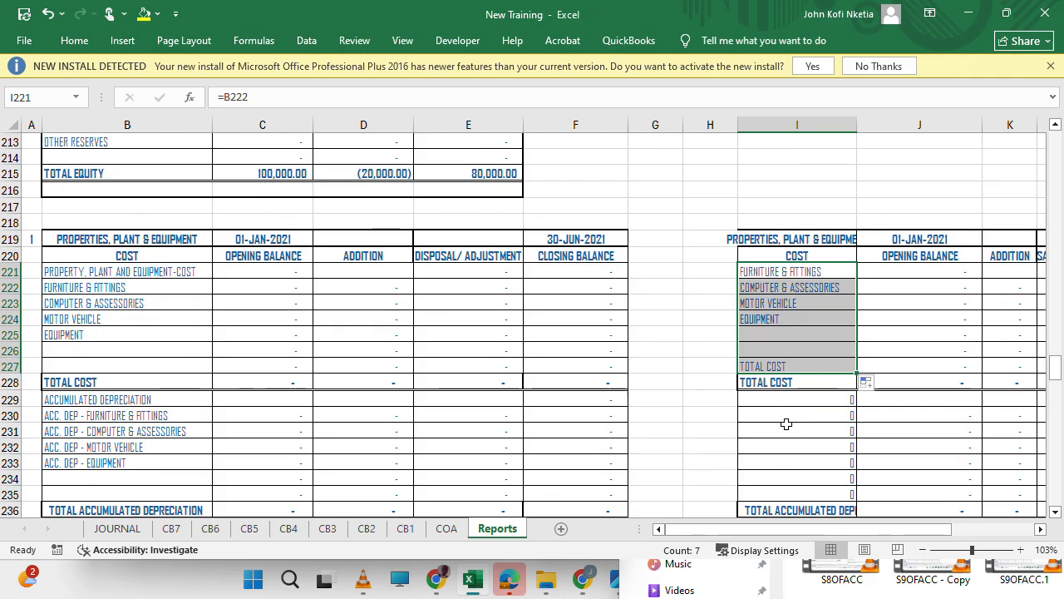
left_click(807, 270)
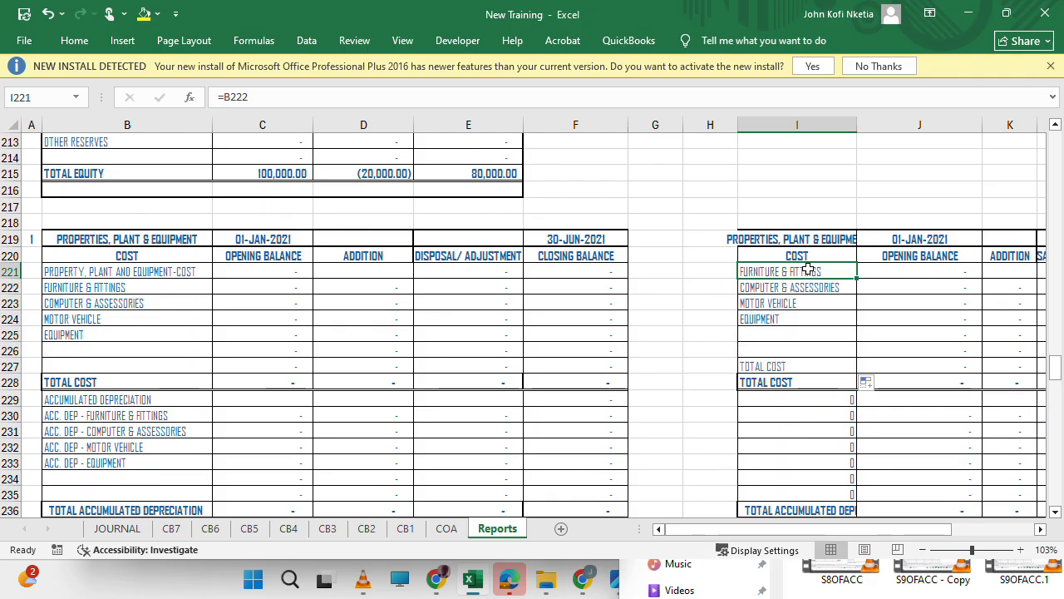
key("ctrl+z")
key("ctrl+z")
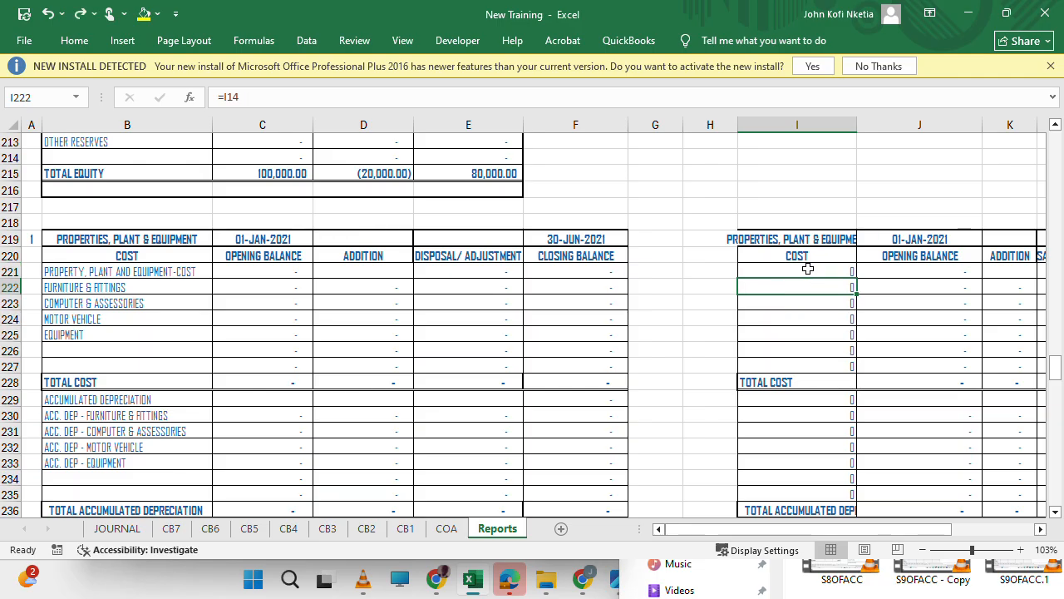
Link cost label I221 in the copied schedule to B221 and fill the link down through I227.
type("=")
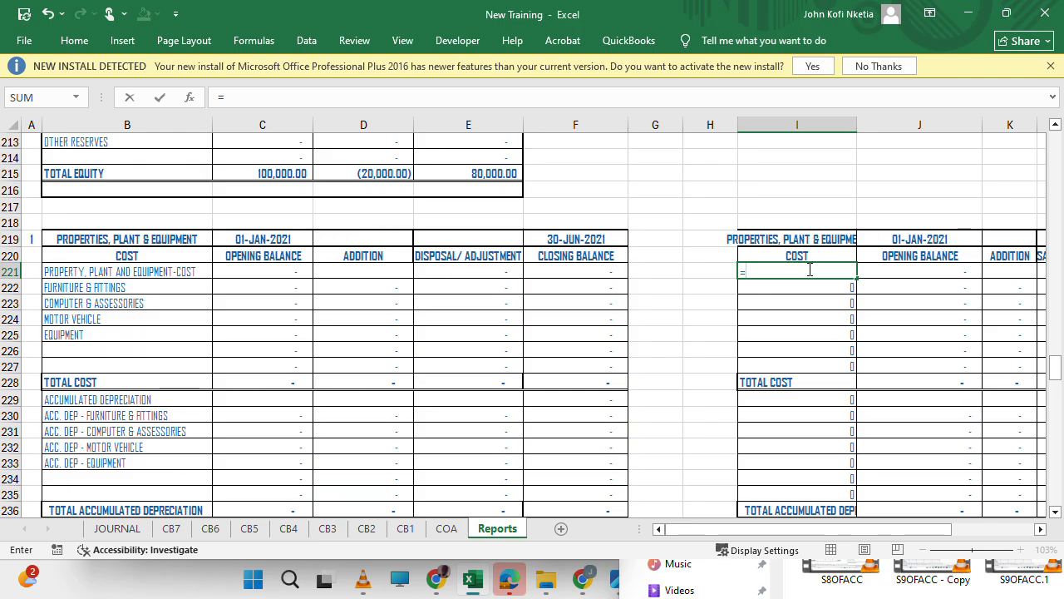
left_click(61, 273)
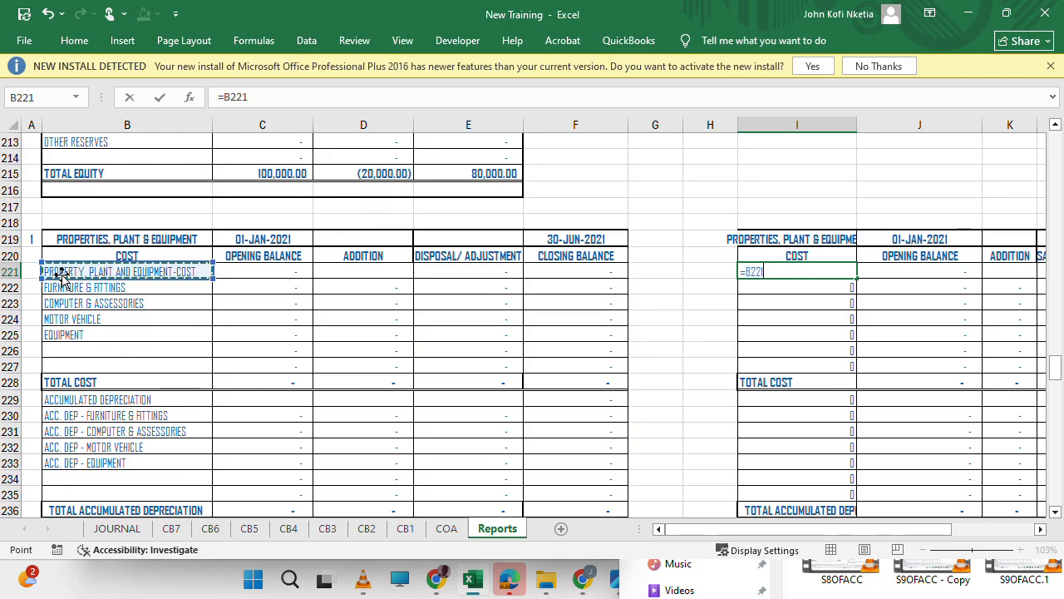
key("Return")
key("Up")
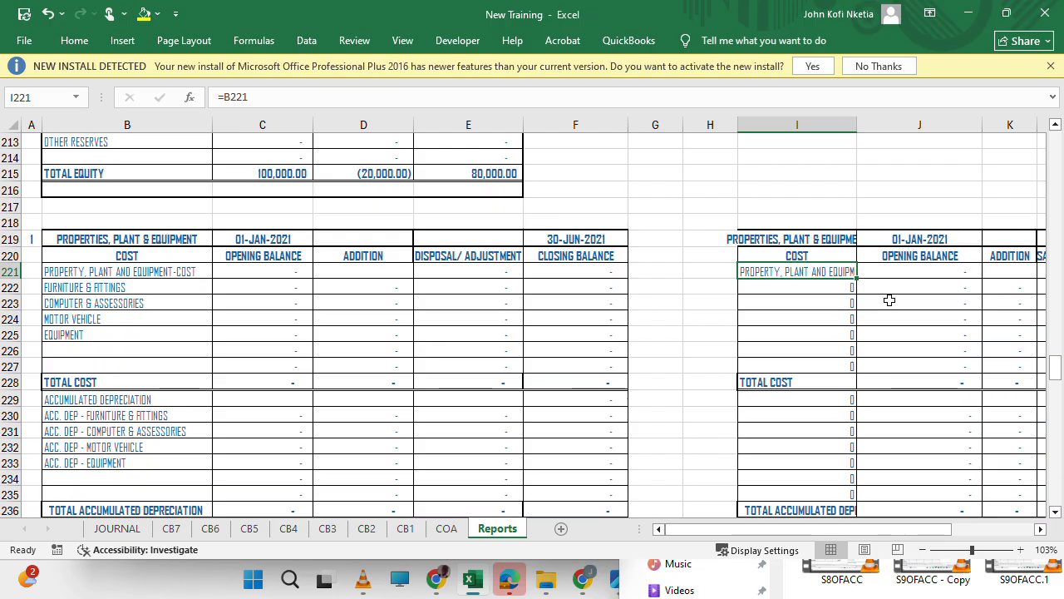
left_click(855, 276)
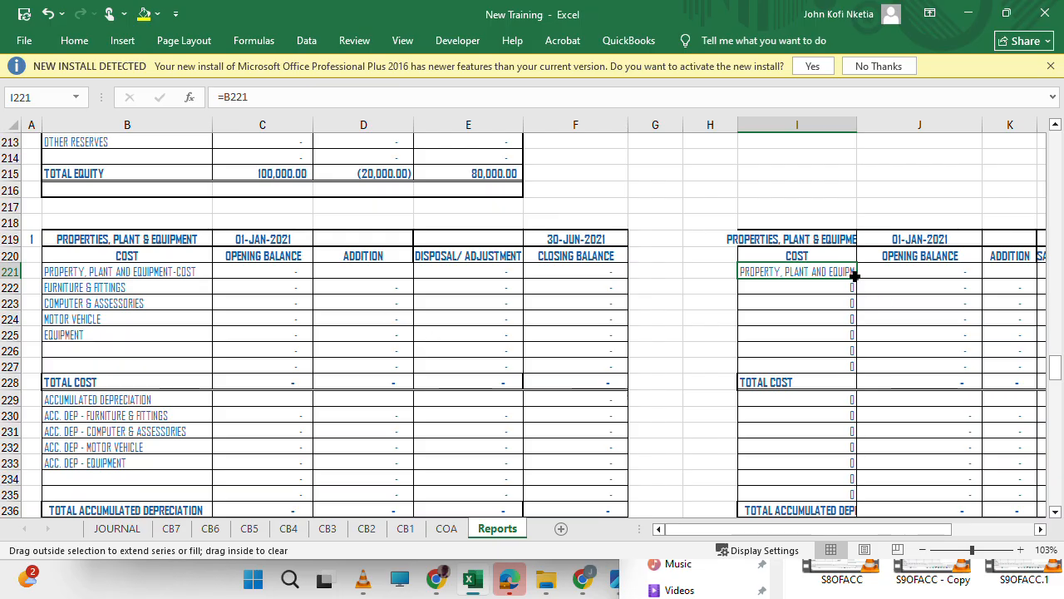
left_click_drag(855, 279, 849, 375)
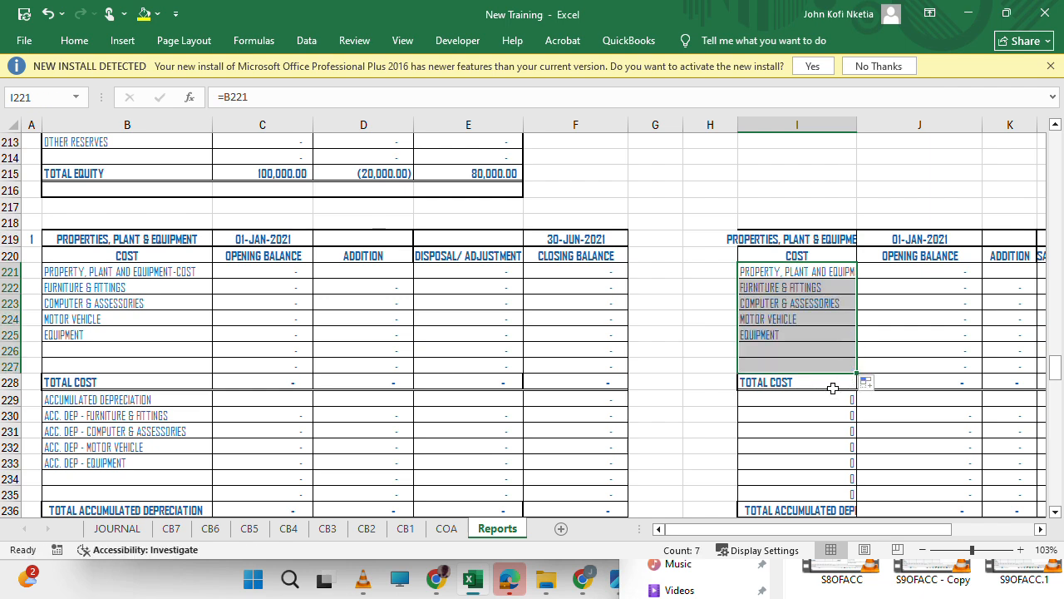
Link accumulated depreciation label I229 to B229 and fill the link down through I235.
left_click(784, 398)
type("=")
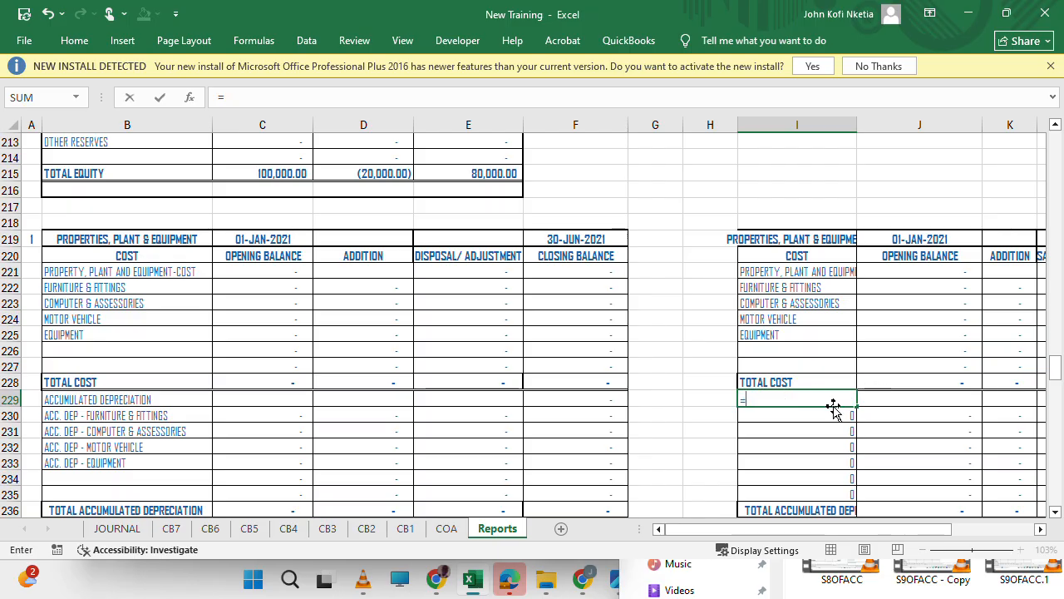
key("Escape")
type("=")
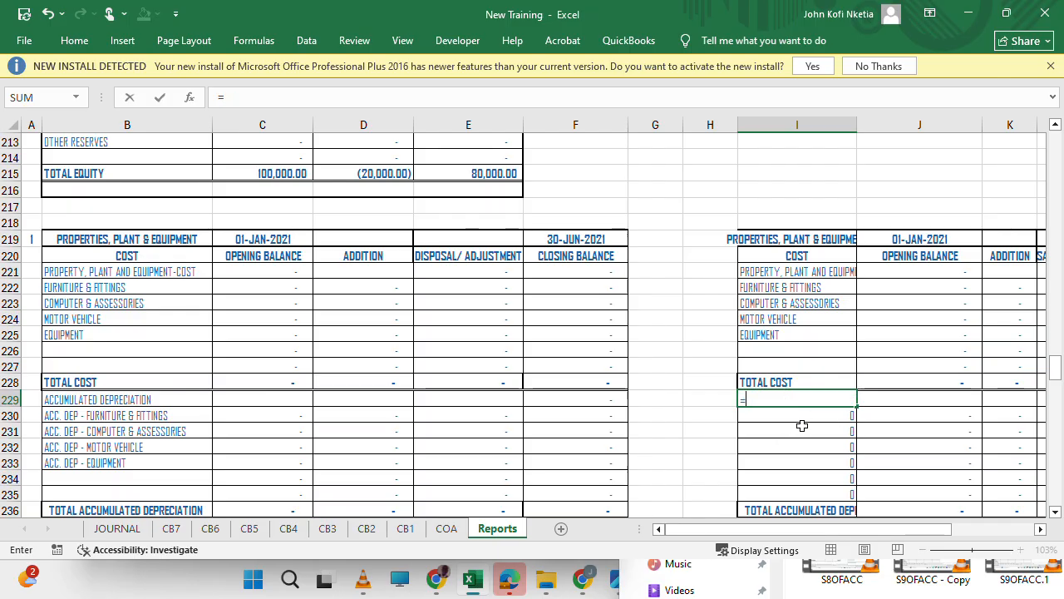
left_click(100, 403)
key("Return")
key("Up")
left_click_drag(856, 405, 849, 499)
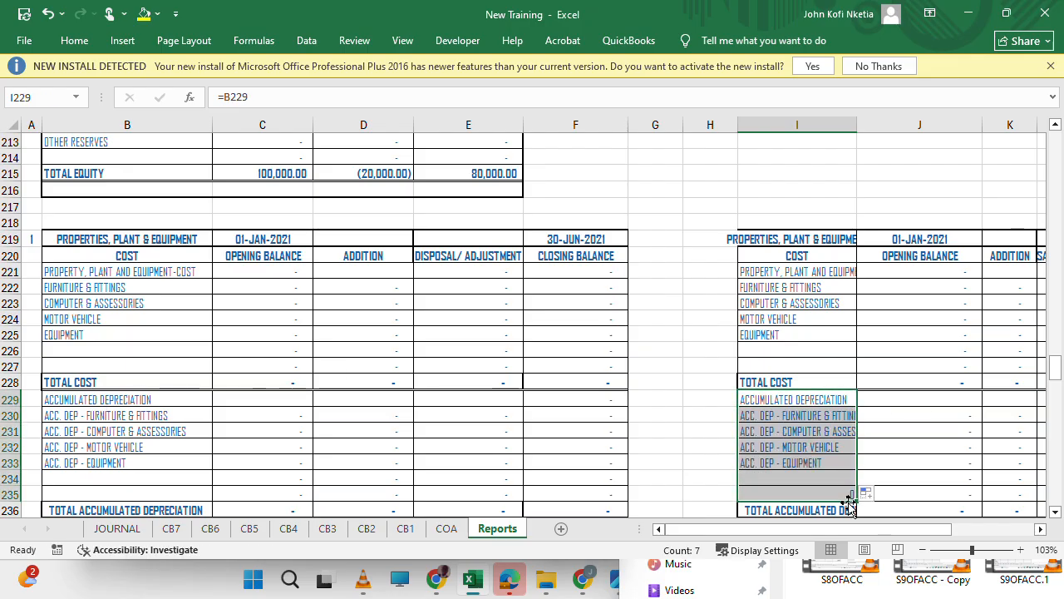
Auto-fit the widths of columns L and M so the copied schedule's headings fit.
scroll(816, 443, "down", 13)
scroll(816, 442, "up", 11)
scroll(816, 443, "right", 3)
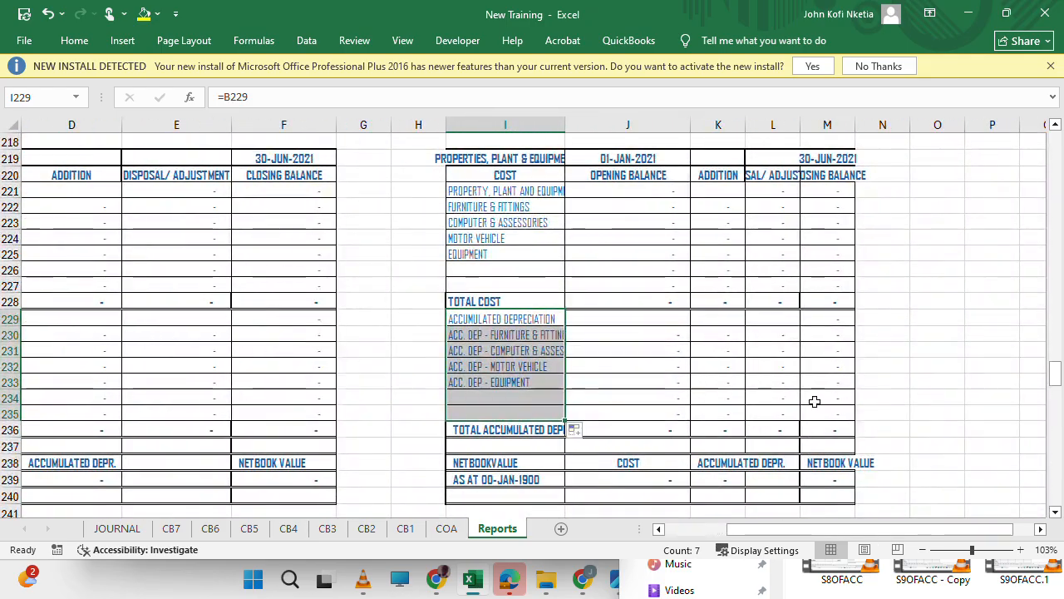
double_click(801, 117)
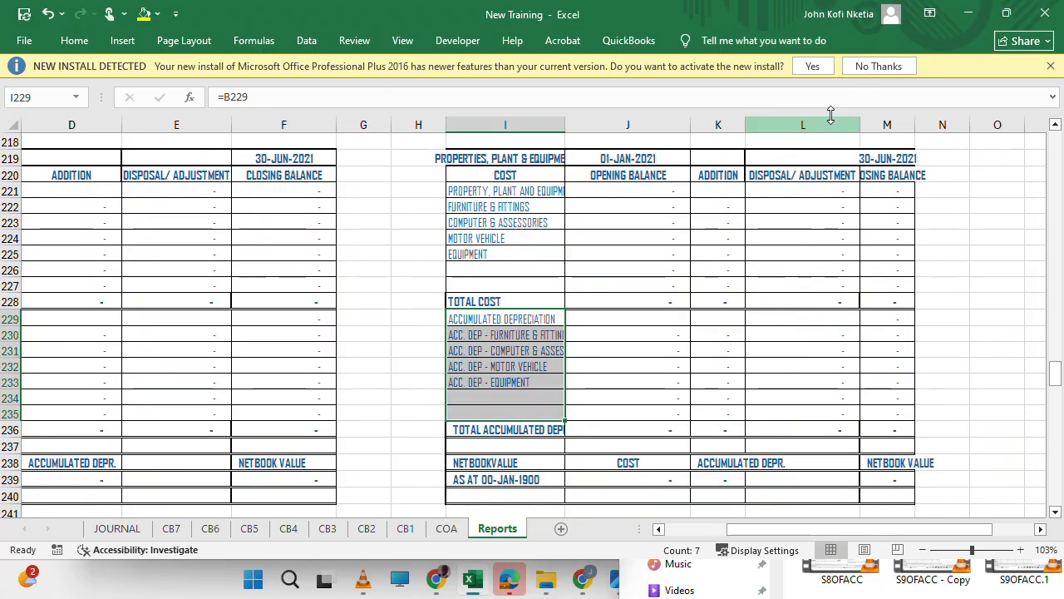
double_click(914, 124)
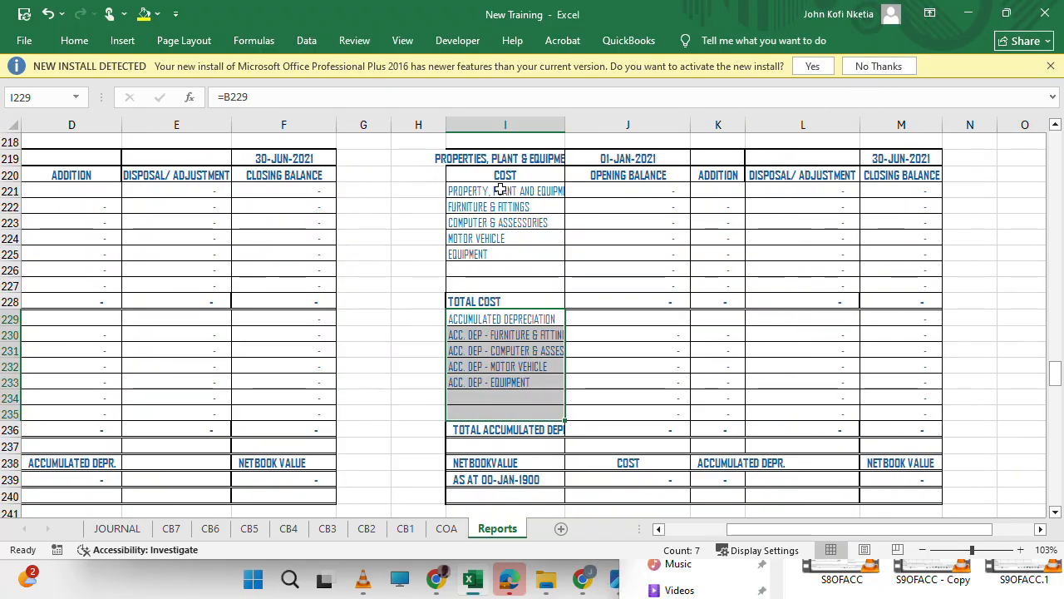
Try to base the copied schedule's opening date formula in J219 on the name CLFRM.
left_click(634, 156)
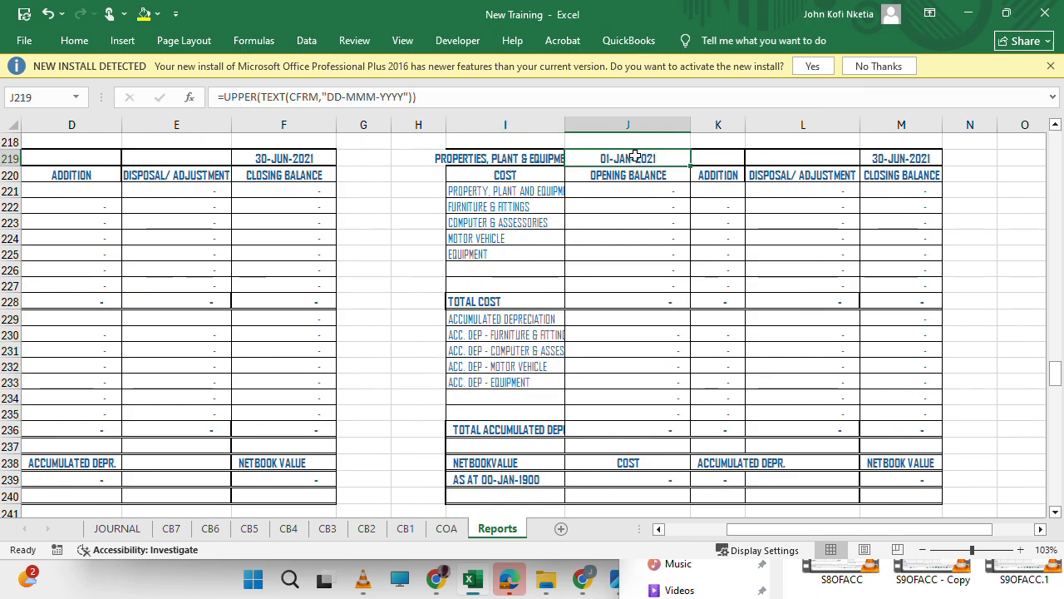
left_click(318, 96)
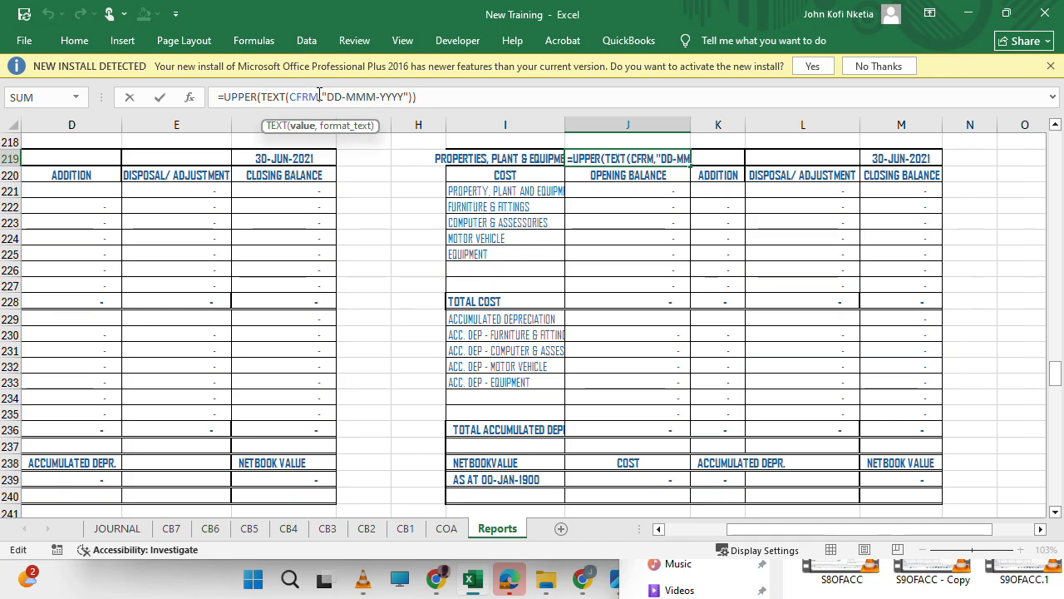
key("BackSpace")
type("L")
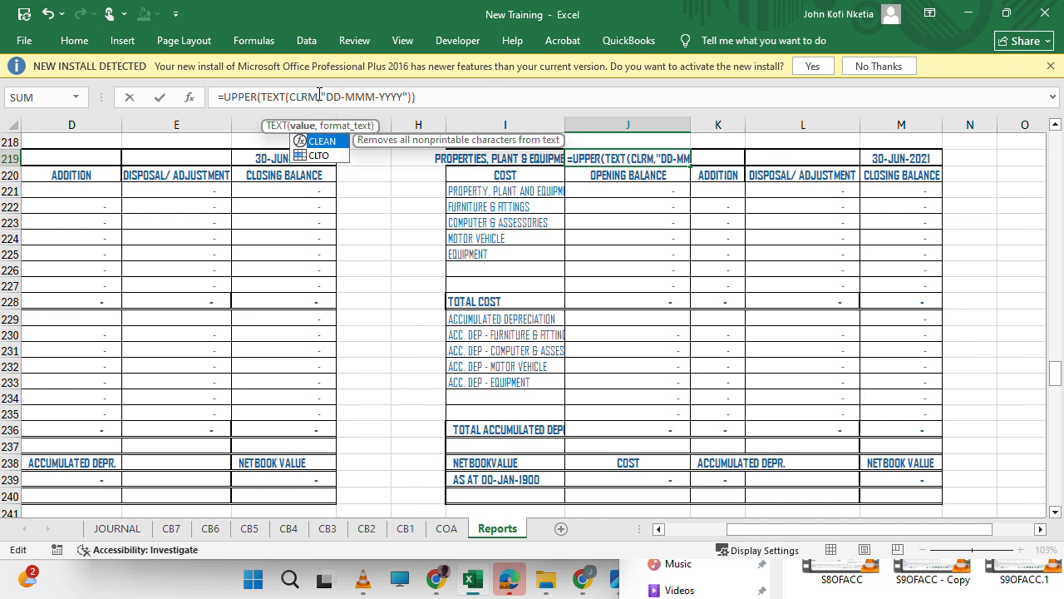
type("F")
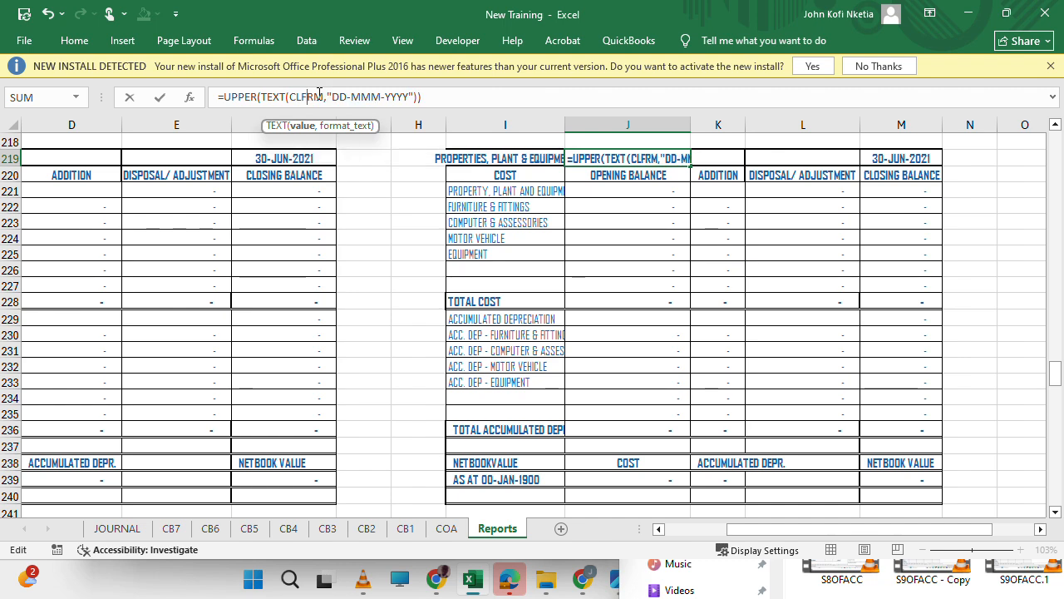
key("Return")
key("Up")
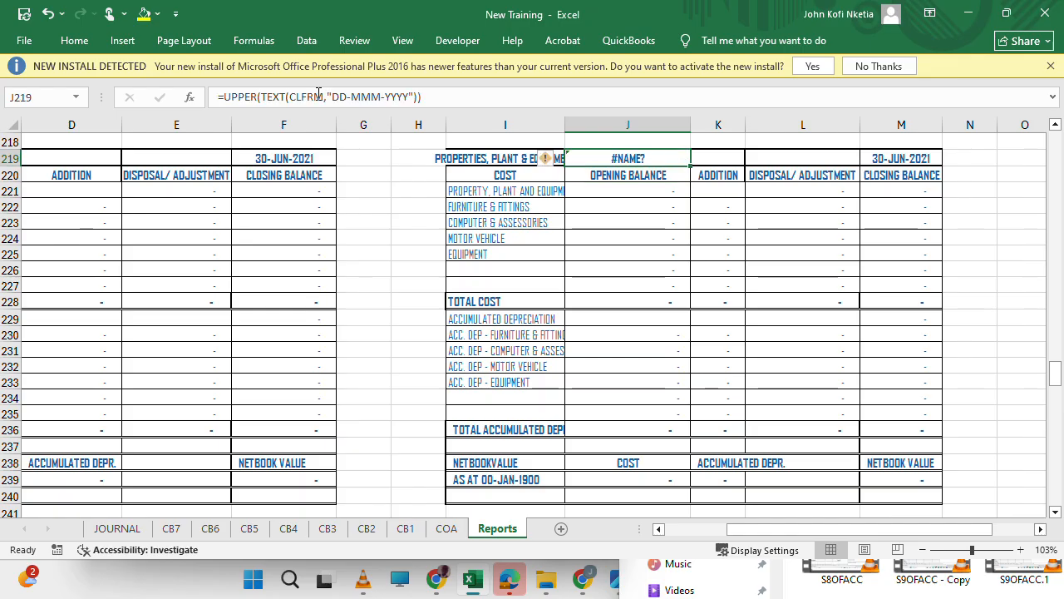
Correct the opening date formula in J219 to =UPPER(TEXT(PFRM,"DD-MMM-YYYY")).
left_click(324, 97)
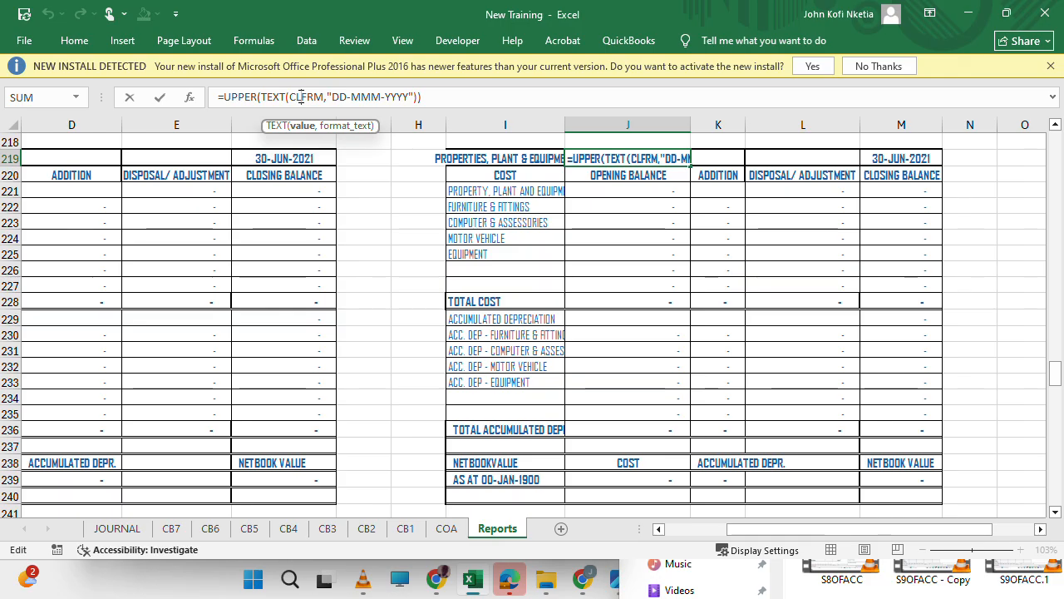
key("BackSpace")
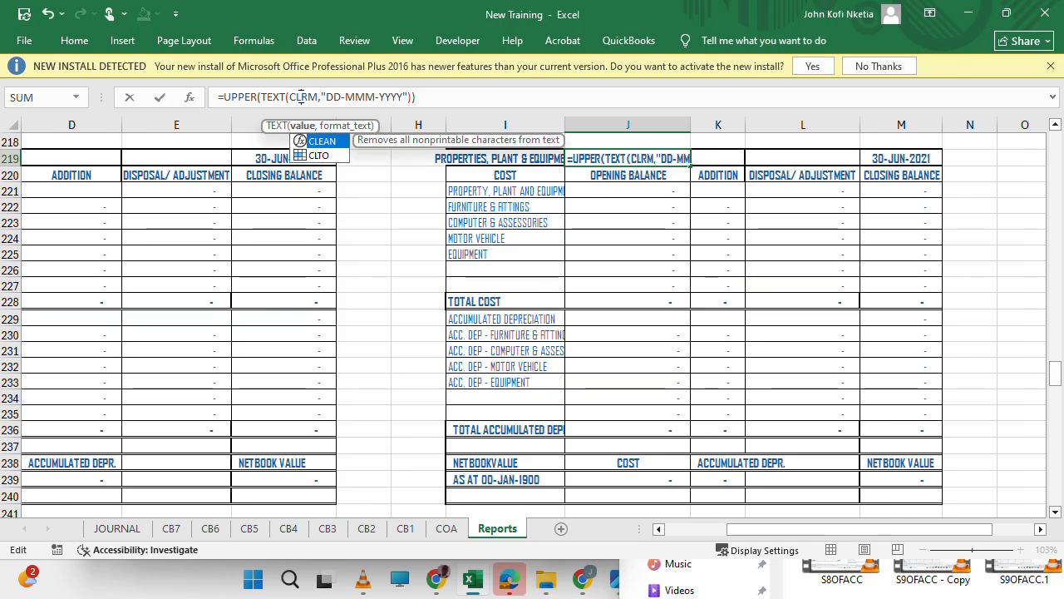
key("BackSpace")
key("BackSpace")
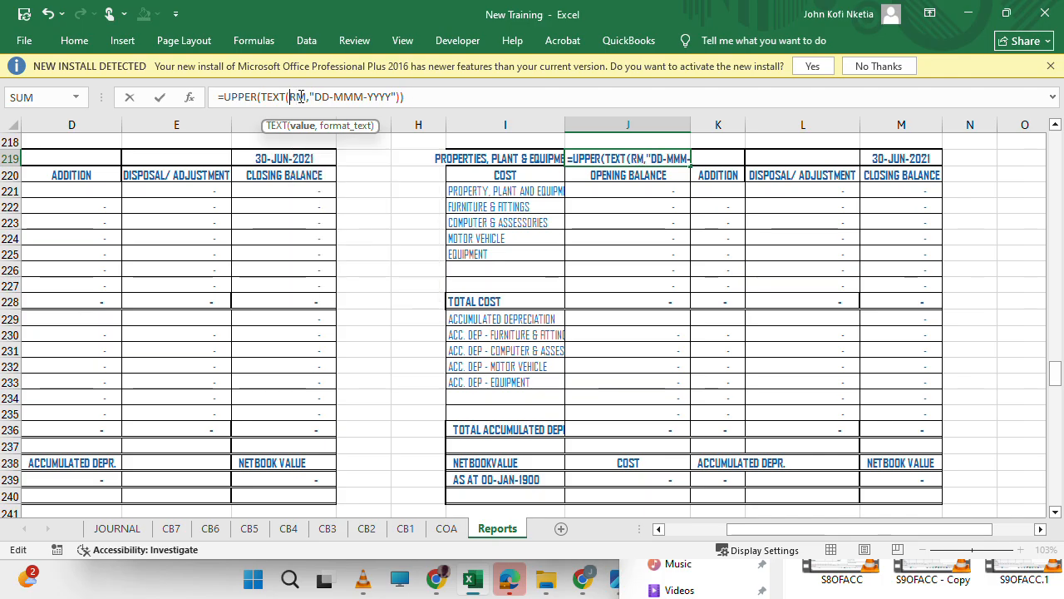
type("PF")
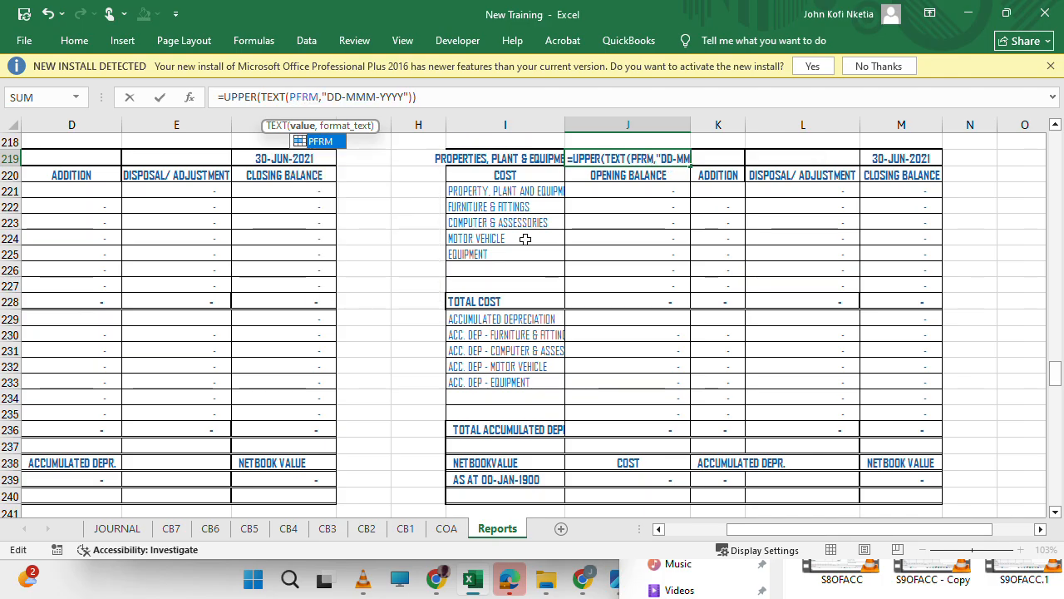
key("Tab")
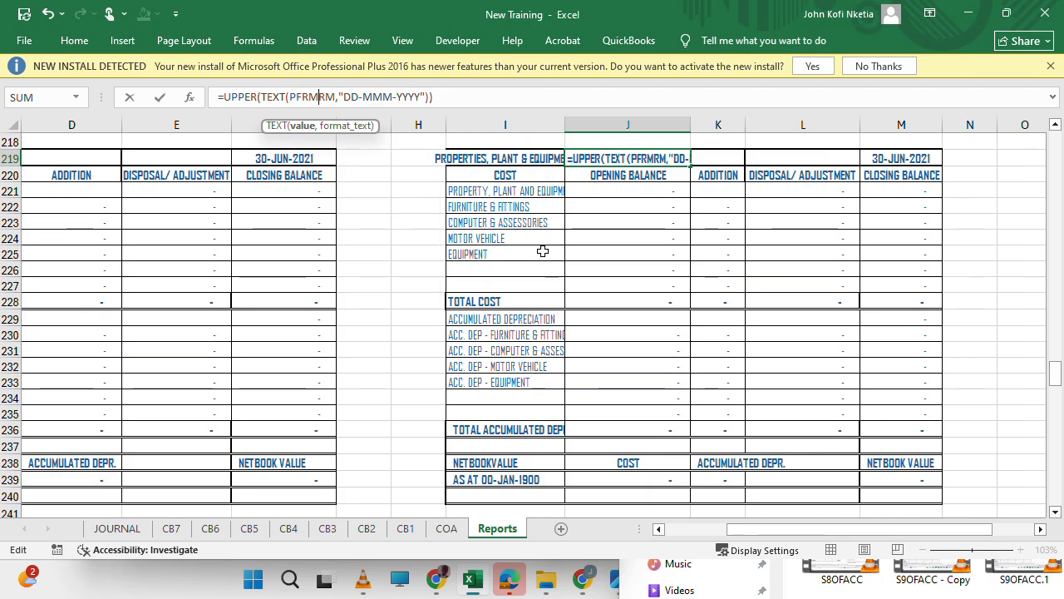
key("BackSpace")
key("BackSpace")
key("Return")
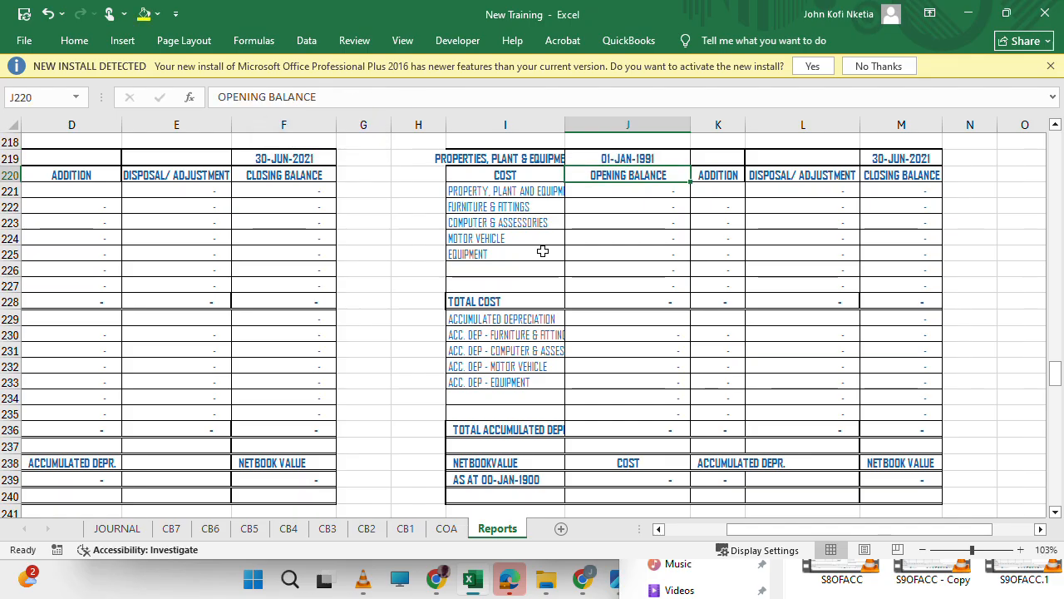
Change the date reference in the closing date formula of M219 from CTO to CLTO.
key("Up")
key("Right")
key("Right")
key("Right")
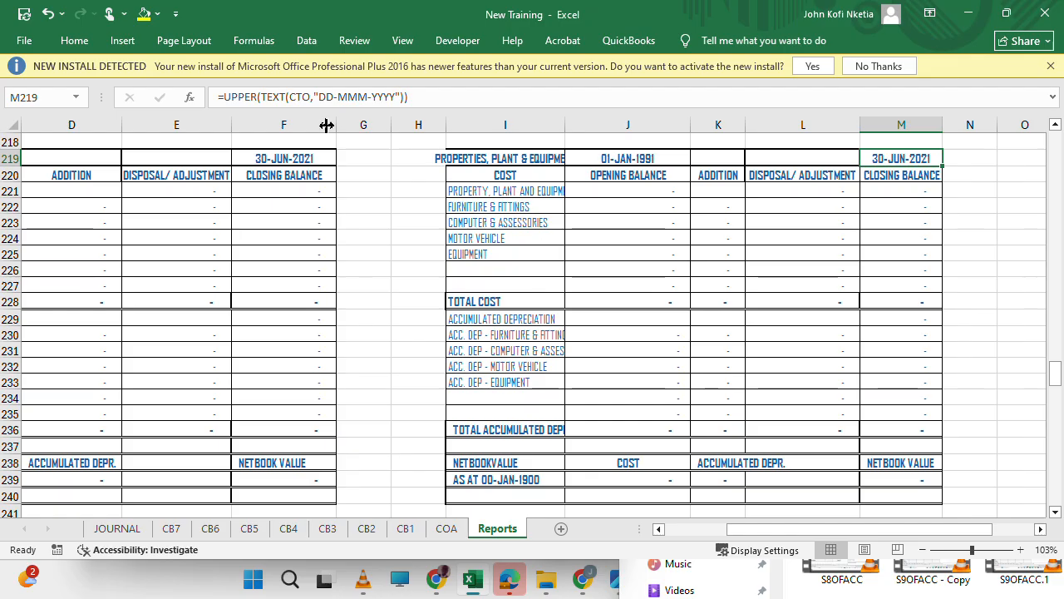
left_click(312, 99)
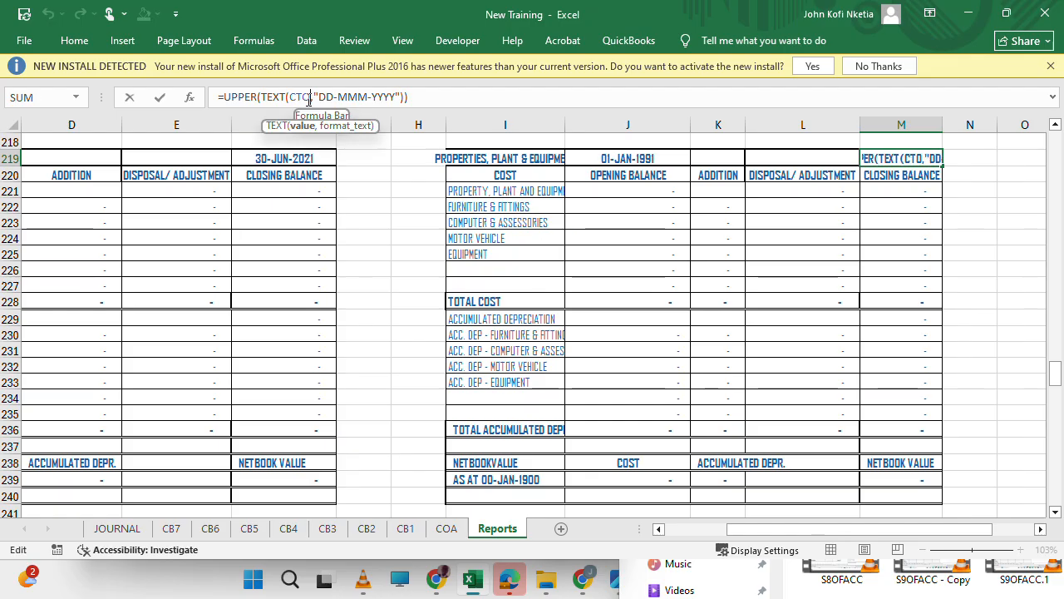
key("BackSpace")
key("BackSpace")
type("LT")
key("Return")
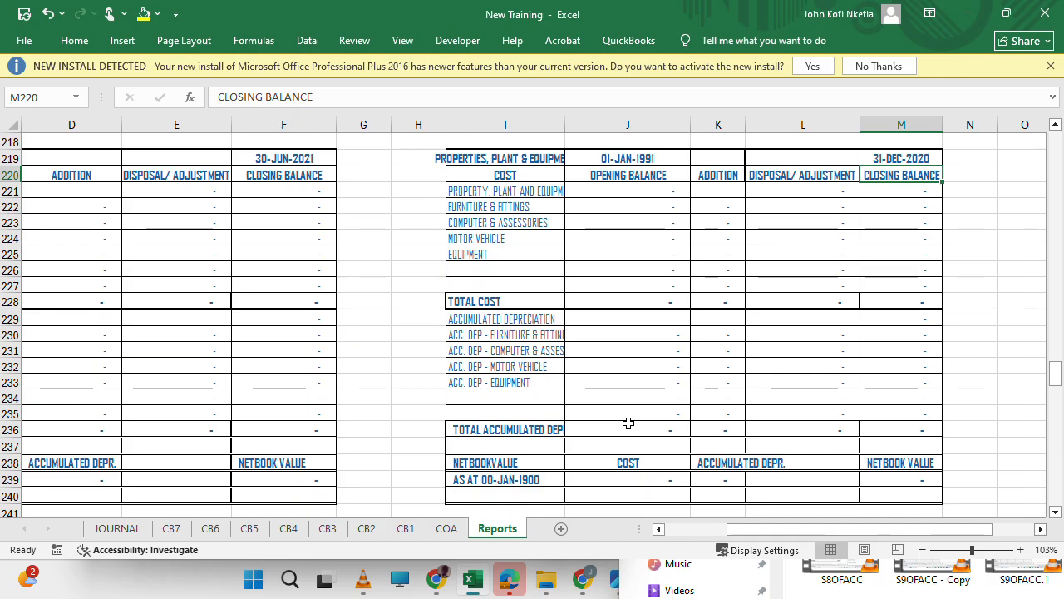
Change the opening date formula of the second copied schedule in J243 to =UPPER(TEXT(PFRM,"DD-MMM-YYYY")).
scroll(626, 419, "down", 4)
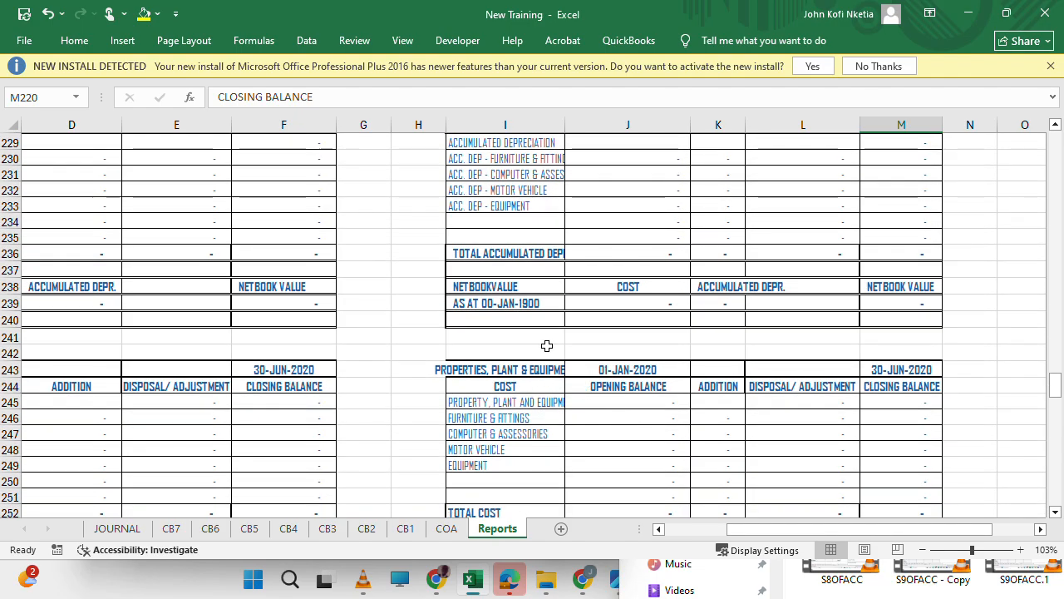
left_click(509, 301)
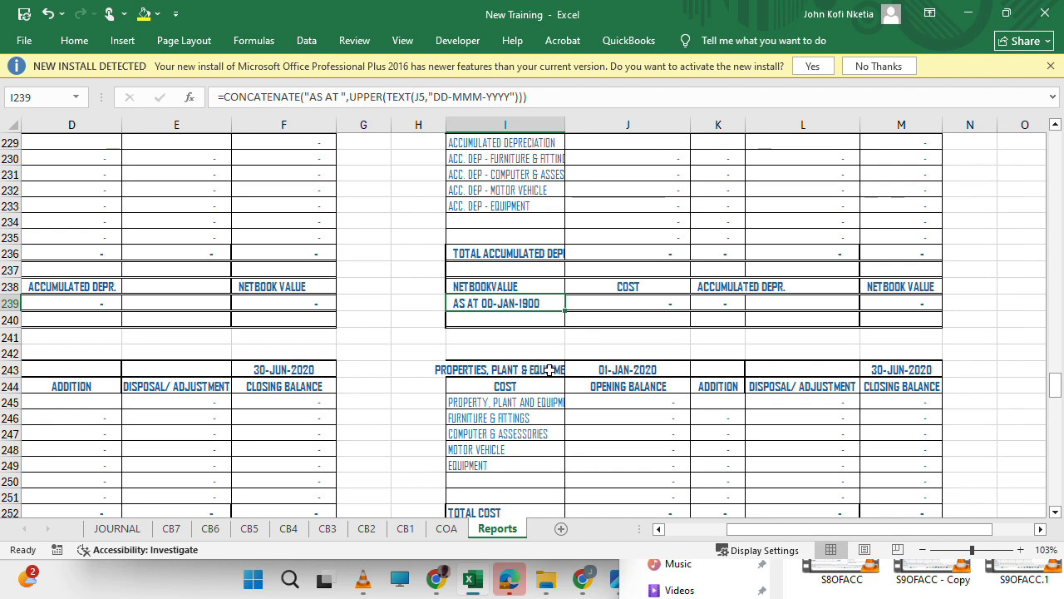
left_click(597, 369)
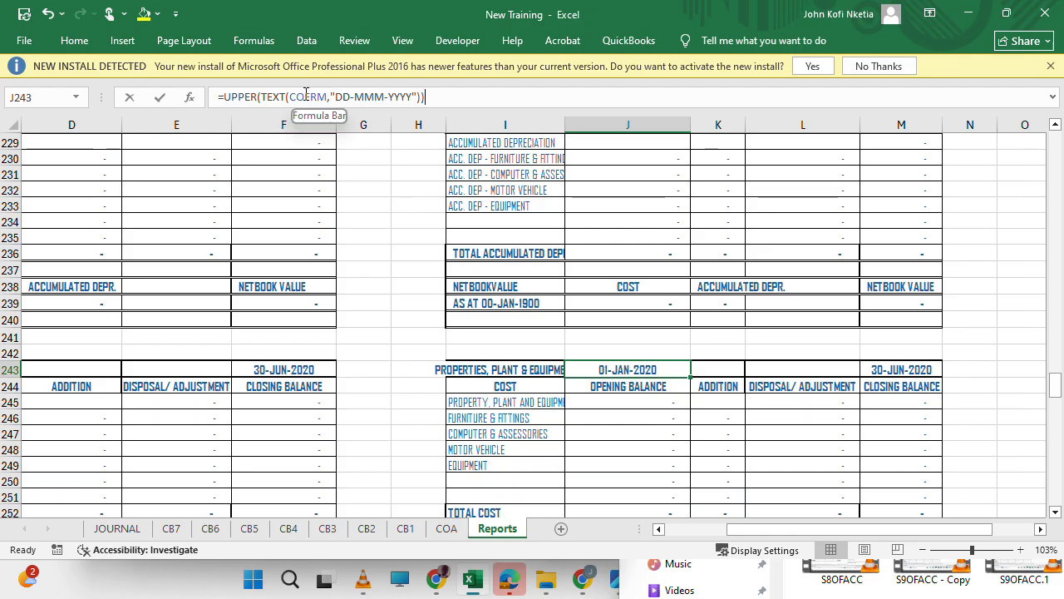
left_click(306, 97)
key("BackSpace")
key("BackSpace")
type("P")
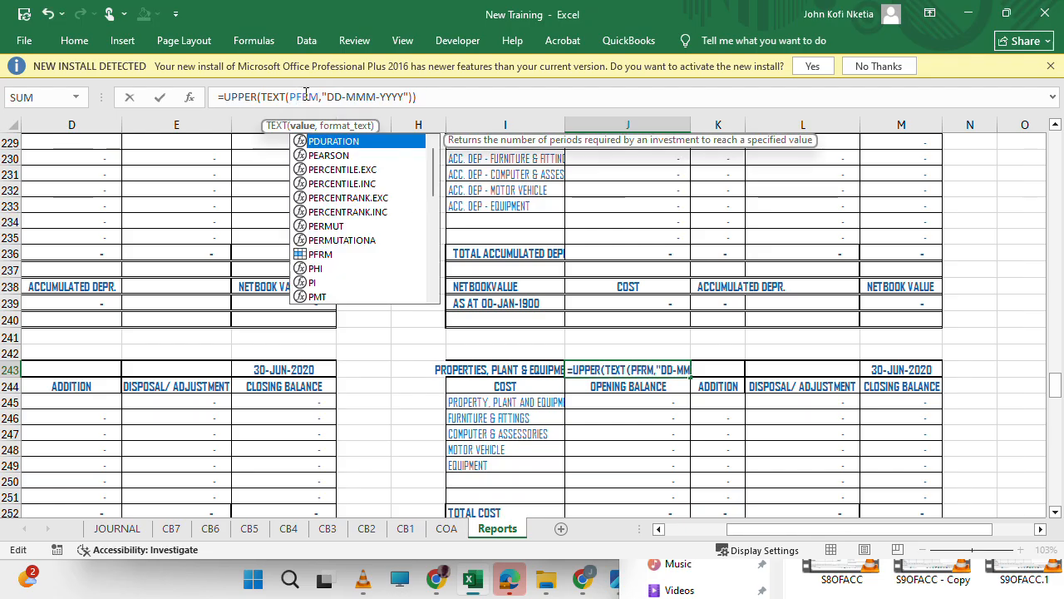
type("DURATIO")
key("BackSpace")
key("BackSpace")
key("BackSpace")
key("BackSpace")
key("BackSpace")
key("BackSpace")
key("BackSpace")
key("Return")
Change the closing date formula in M243 to =UPPER(TEXT(PTO,"DD-MMM-YYYY")).
key("Up")
key("Right")
key("Right")
key("Right")
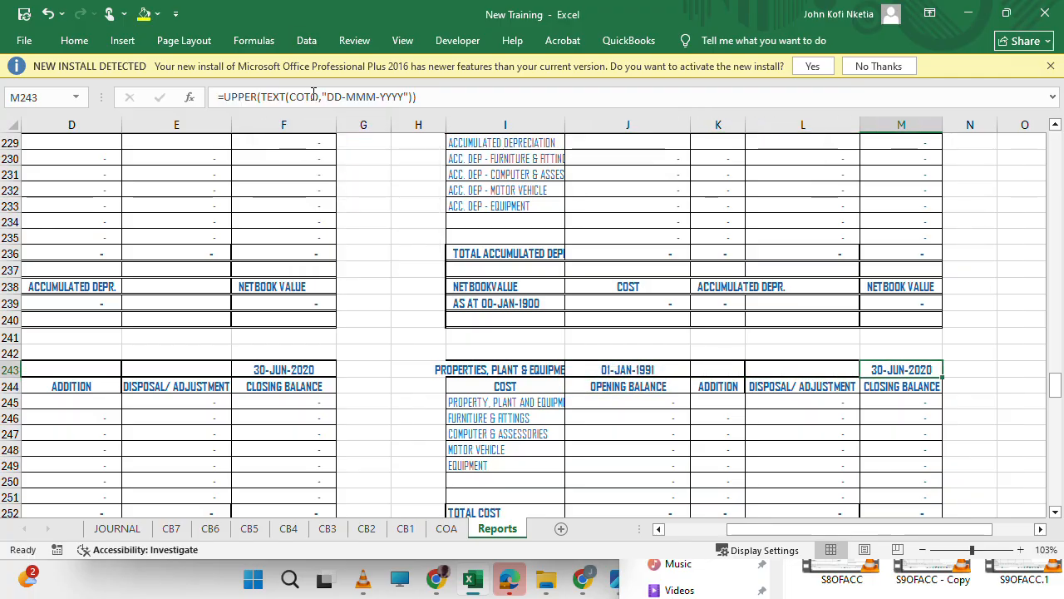
left_click(307, 96)
key("BackSpace")
key("BackSpace")
type("P")
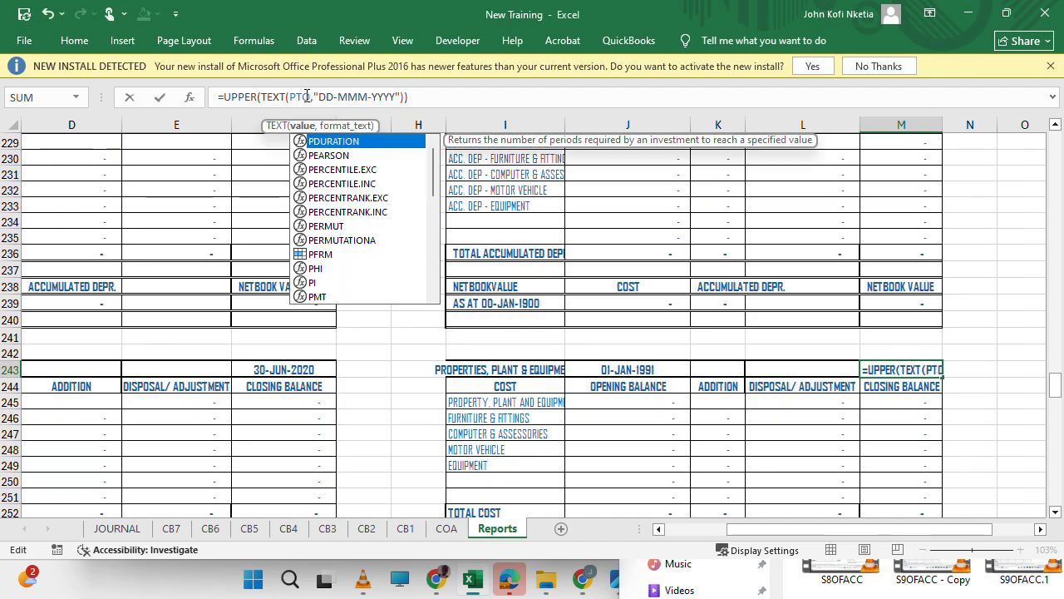
key("Return")
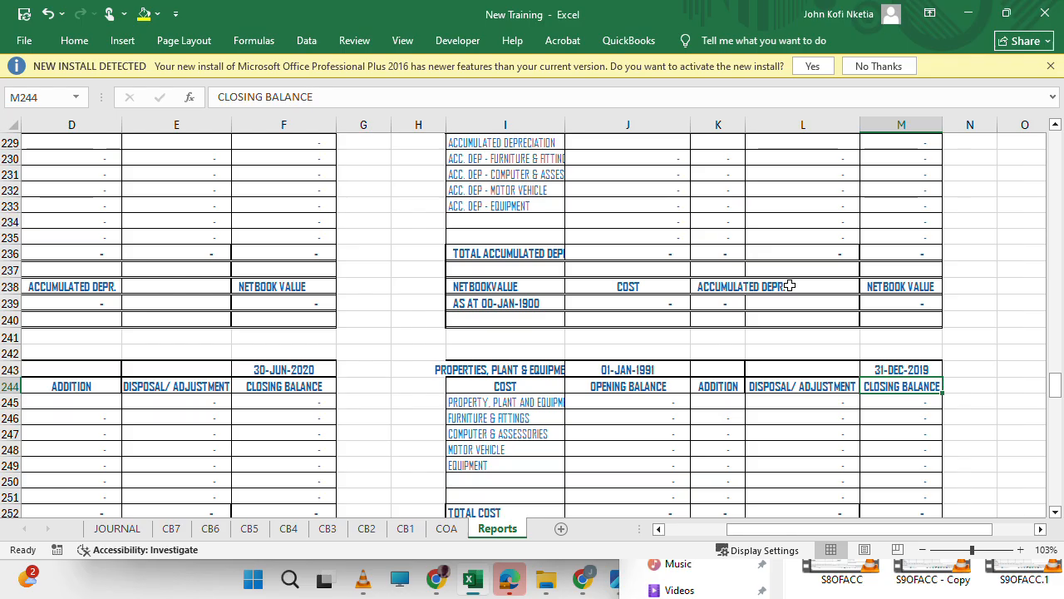
Set up a find and replace for CFRM on the first copied schedule's opening balance cells J221:J236.
scroll(790, 285, "up", 2)
scroll(790, 285, "left", 1)
scroll(790, 285, "up", 3)
scroll(790, 285, "right", 1)
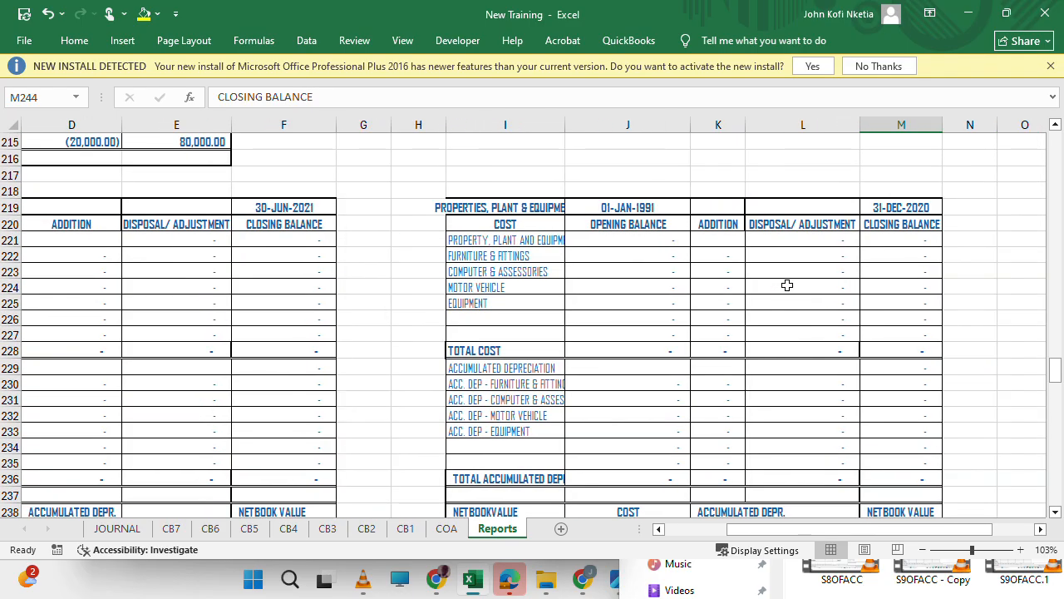
scroll(643, 335, "down", 3)
left_click(643, 335)
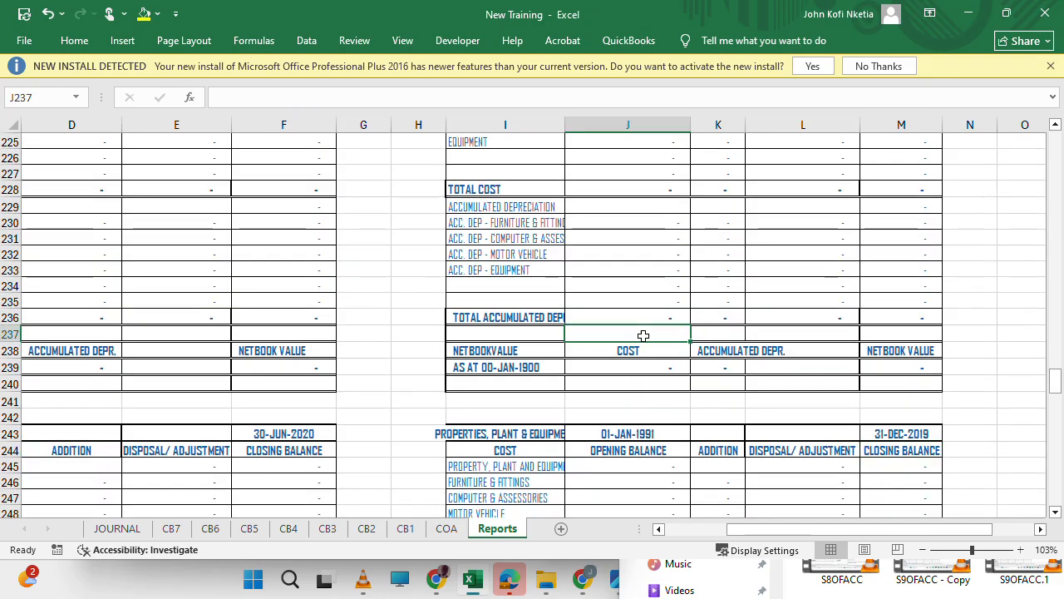
scroll(642, 335, "up", 2)
scroll(643, 335, "up", 1)
left_click_drag(625, 189, 657, 429)
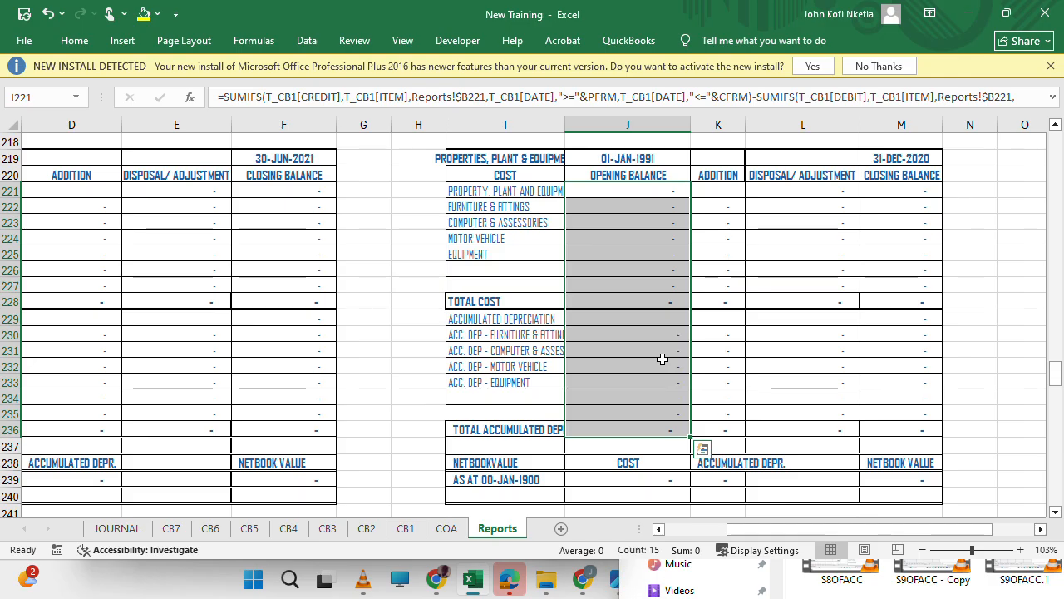
key("ctrl+h")
key("BackSpace")
key("shift+Tab")
left_click_drag(798, 115, 455, 276)
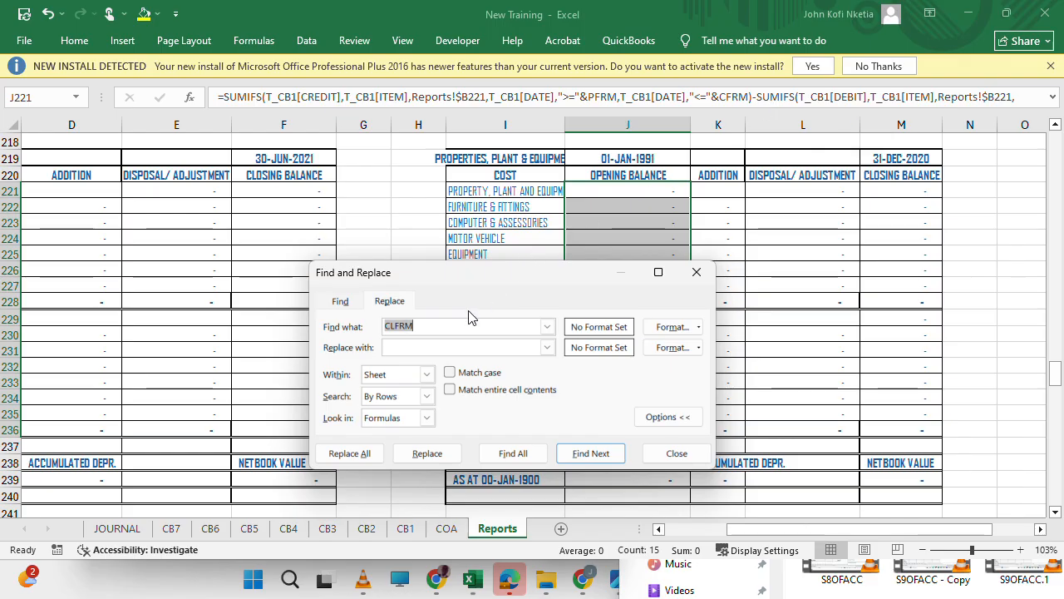
type("CFRM")
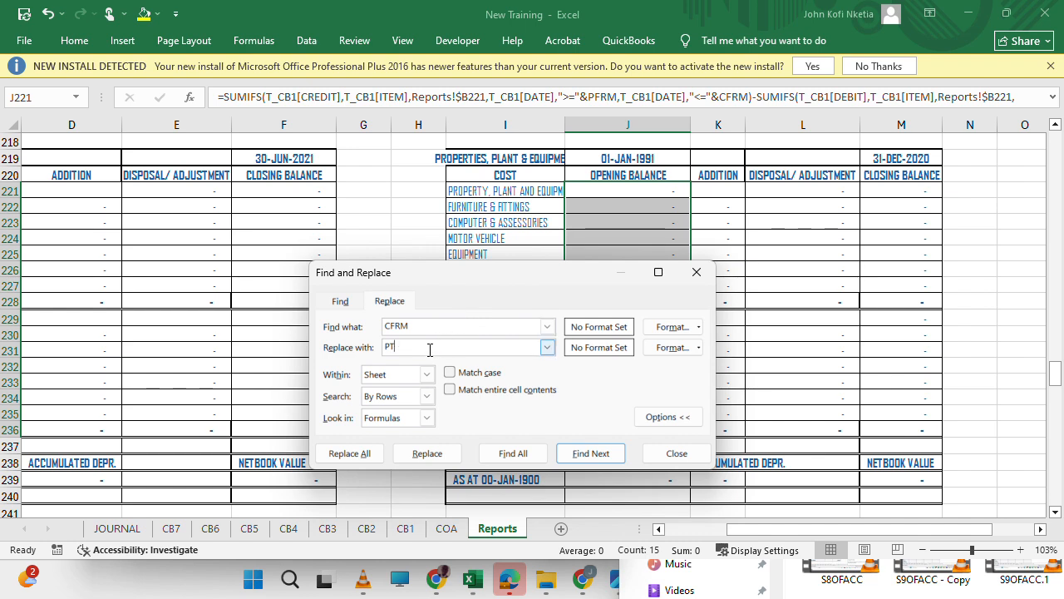
Replace all CFRM references with PTO+1 in the opening balance formulas of J221:J236.
key("BackSpace")
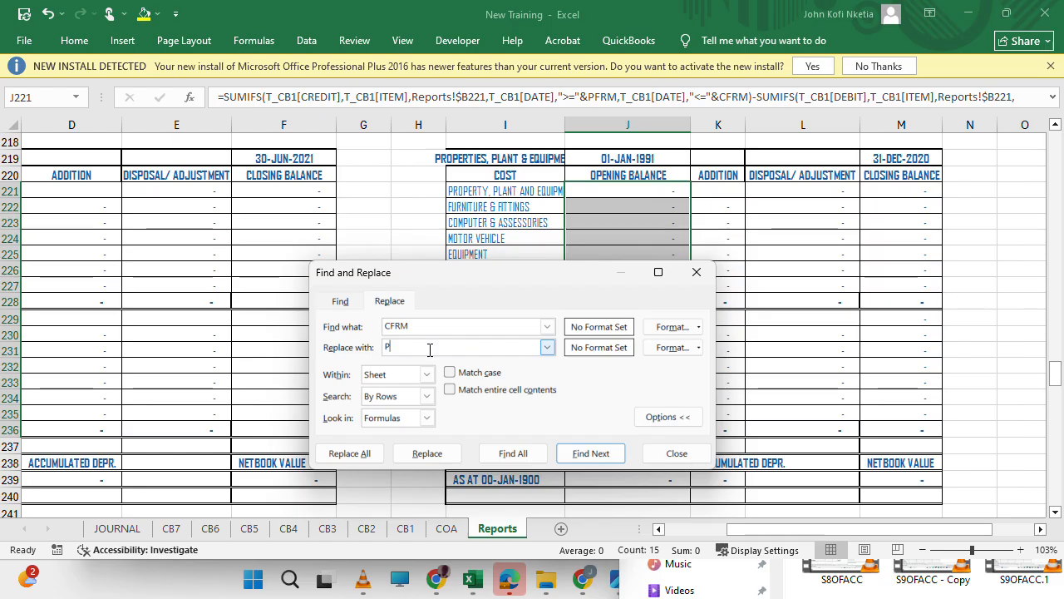
type("CLTO")
left_click(442, 36)
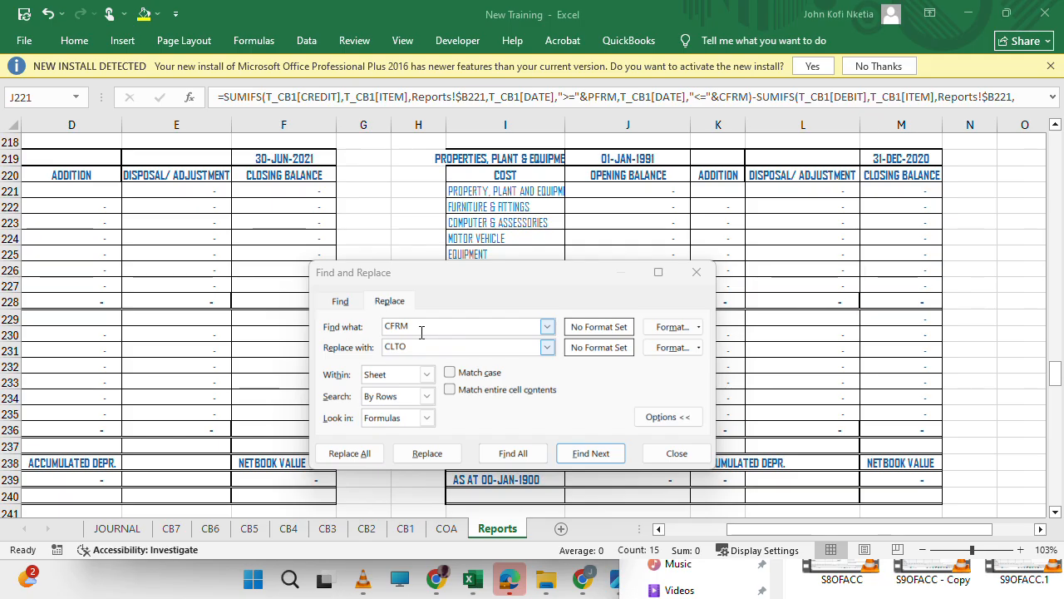
double_click(423, 346)
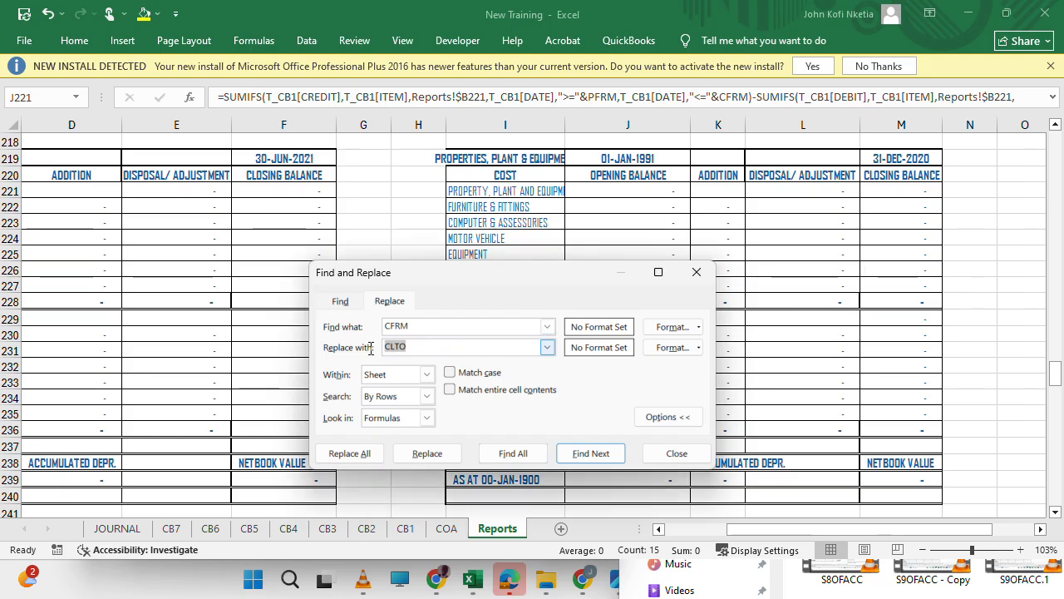
type("PTO")
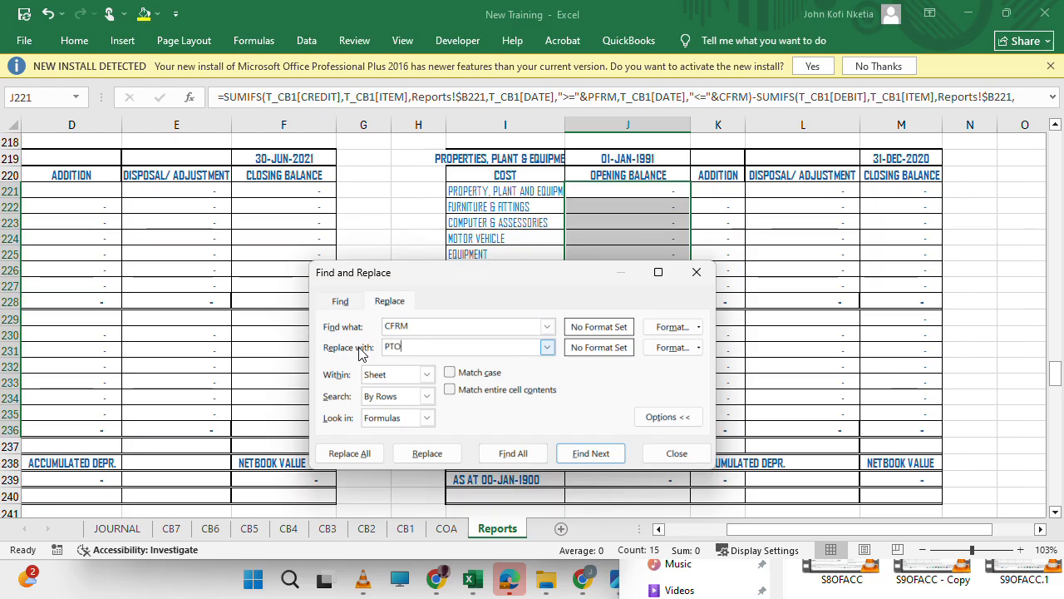
type("+1")
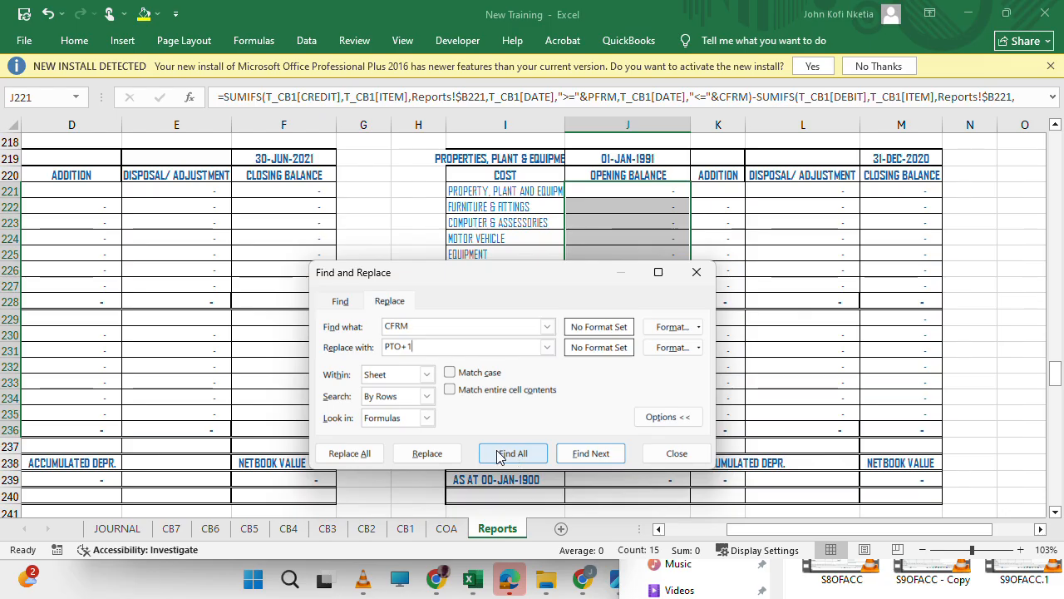
left_click(363, 454)
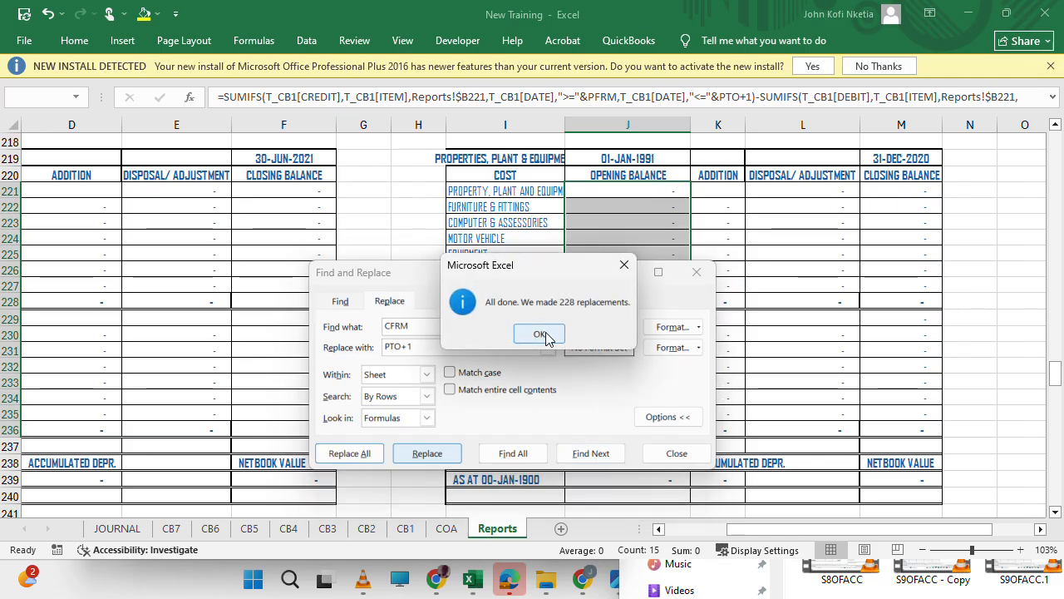
left_click(545, 335)
Try to replace all CFRM references with PTO in the addition and disposal formulas of K222:L236.
left_click_drag(549, 280, 416, 285)
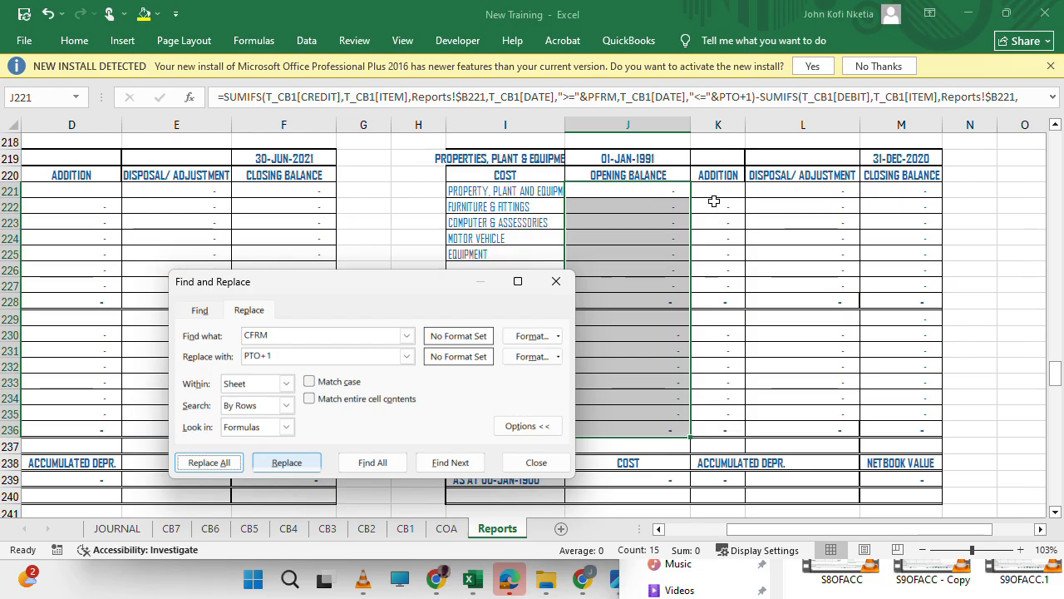
left_click_drag(716, 204, 782, 430)
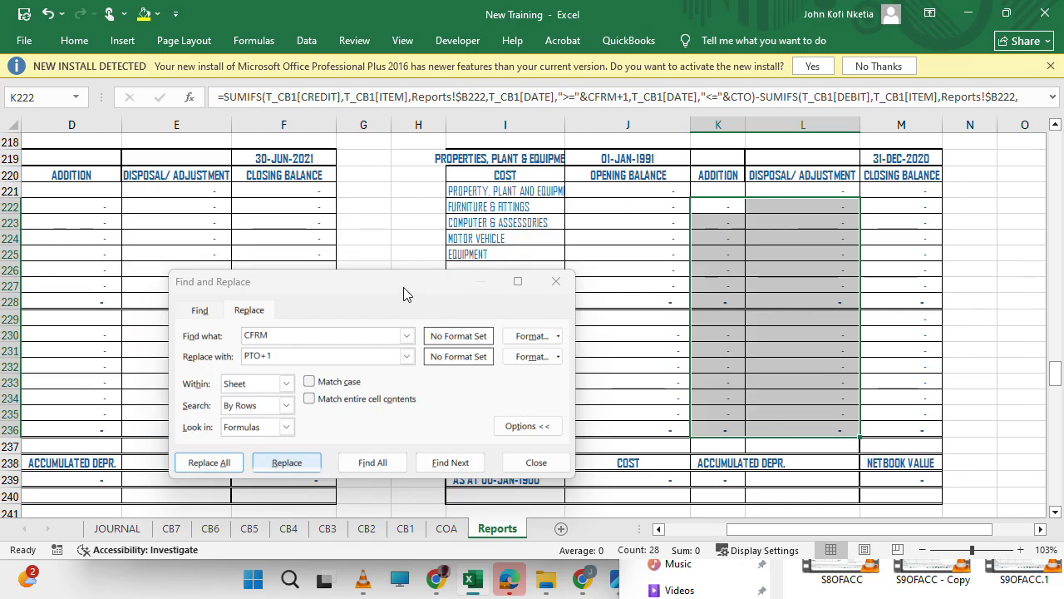
left_click_drag(404, 293, 544, 282)
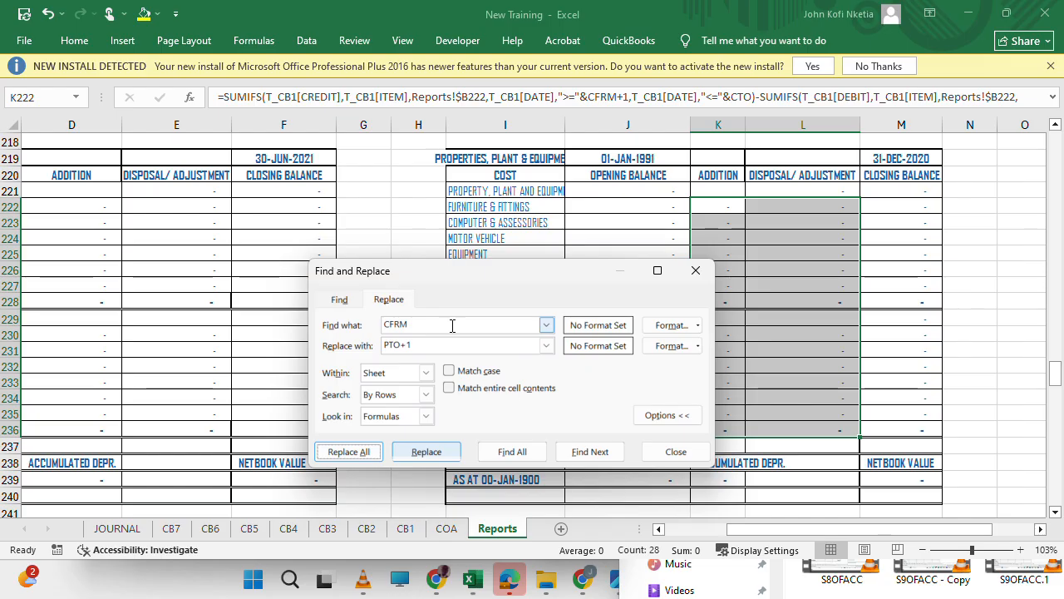
left_click(452, 325)
double_click(452, 325)
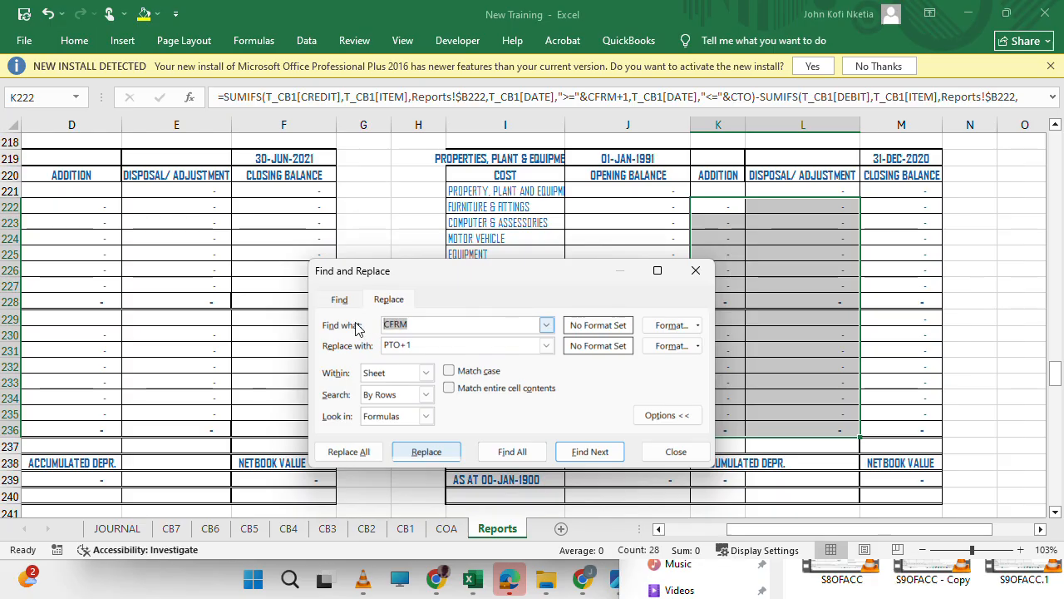
left_click(431, 348)
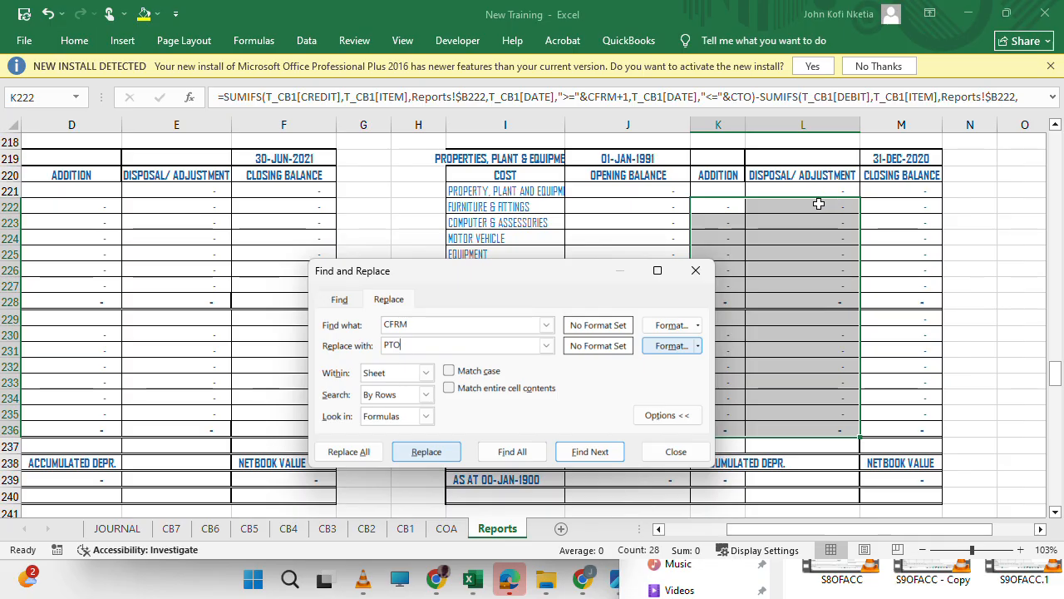
left_click(425, 453)
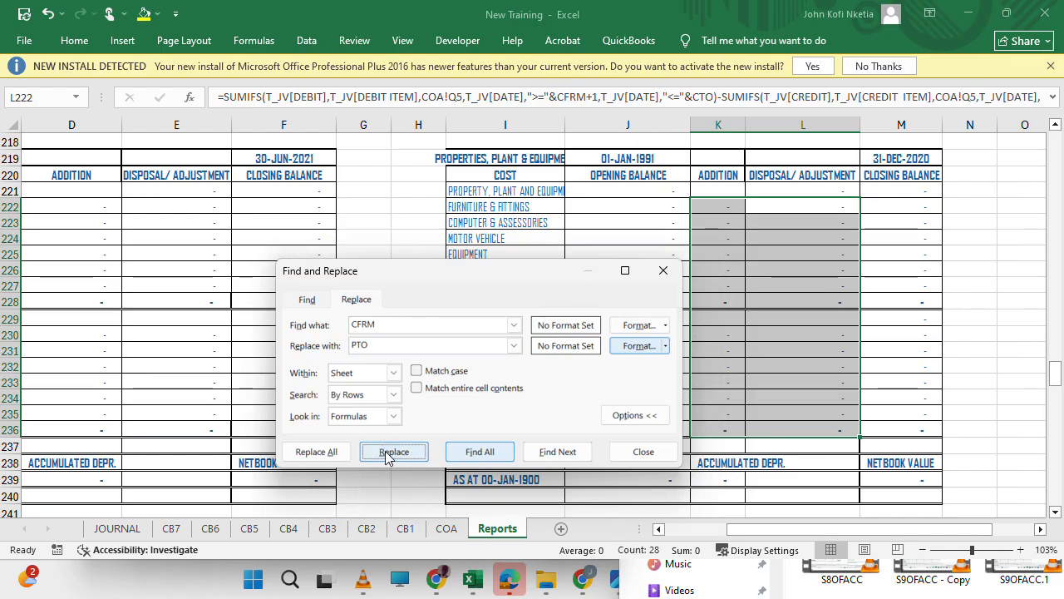
left_click(320, 451)
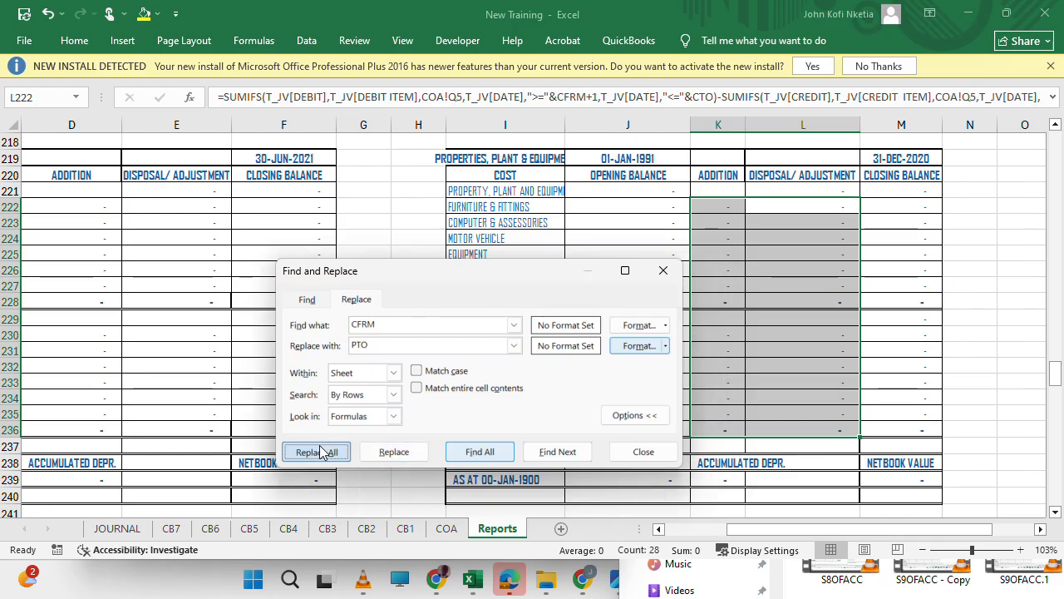
left_click(539, 334)
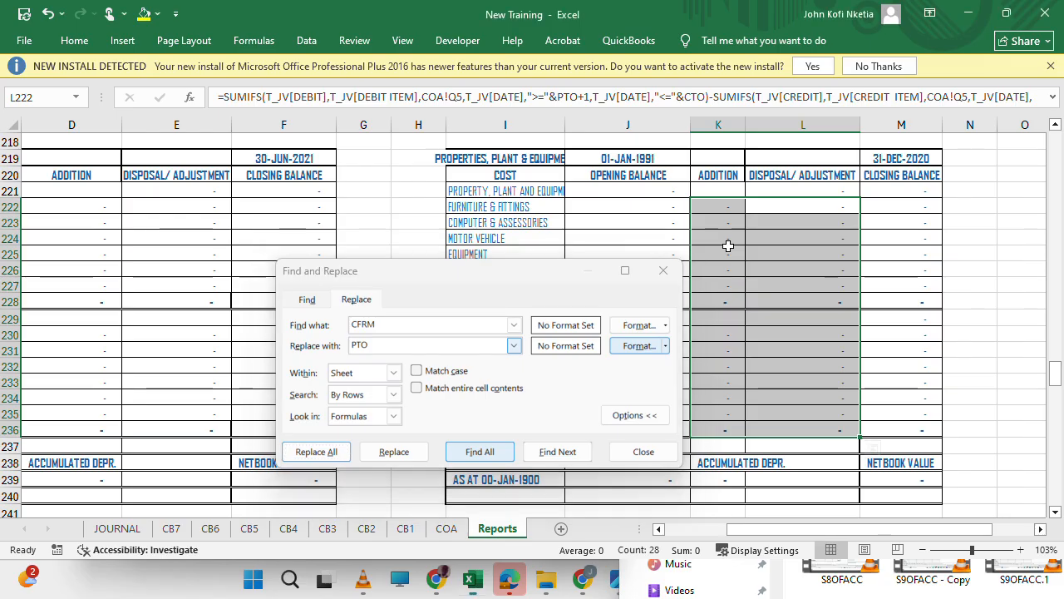
Undo the replacements of CFRM with PTO in the addition and disposal columns.
left_click(727, 250)
left_click(52, 22)
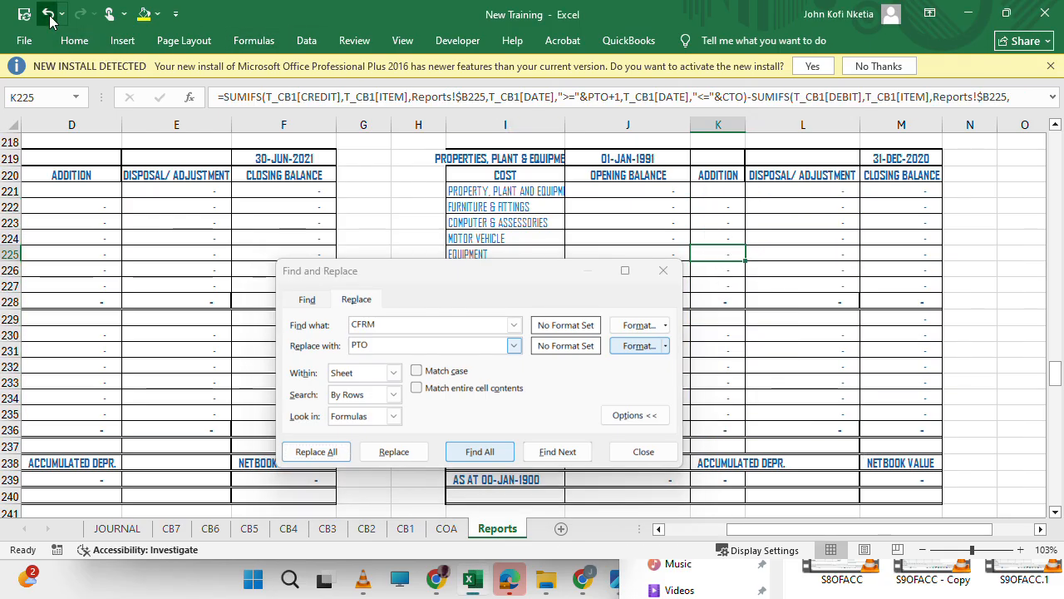
left_click(50, 21)
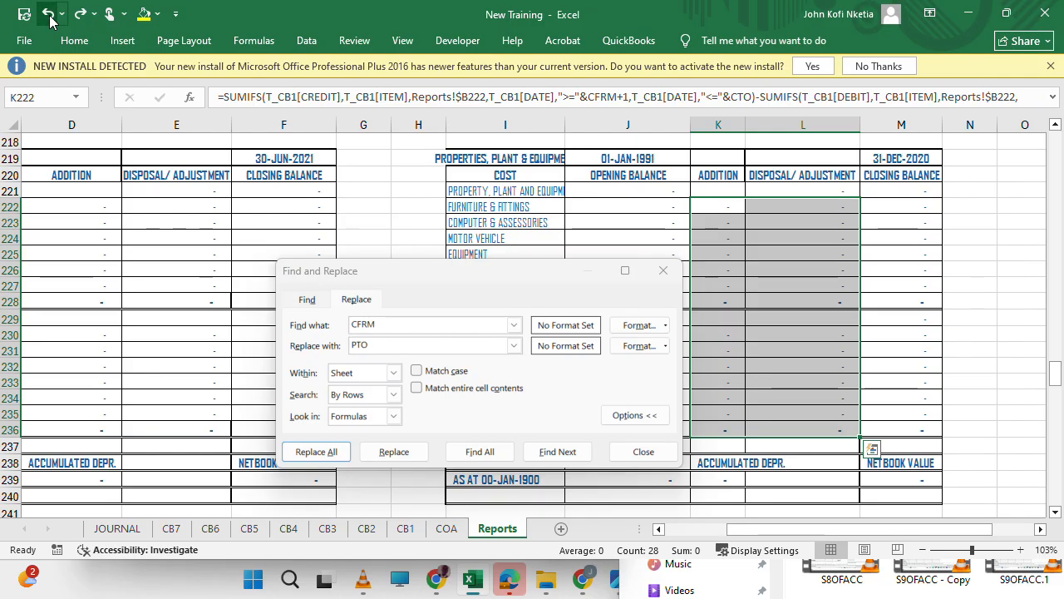
Replace all CFRM references with PFRM in the addition and disposal formulas of K222:L236.
left_click(388, 347)
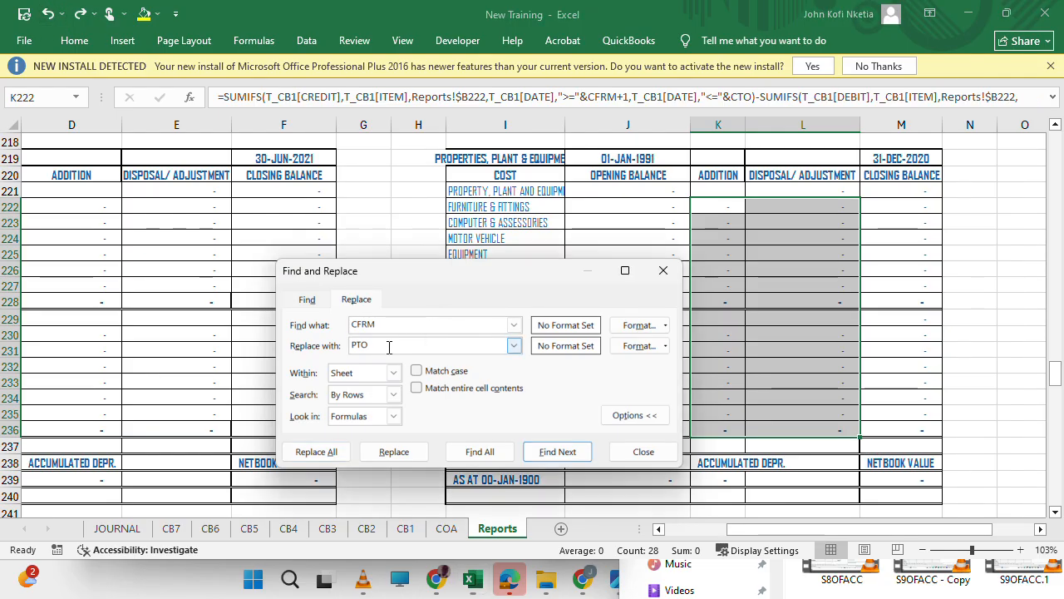
type("PFRM")
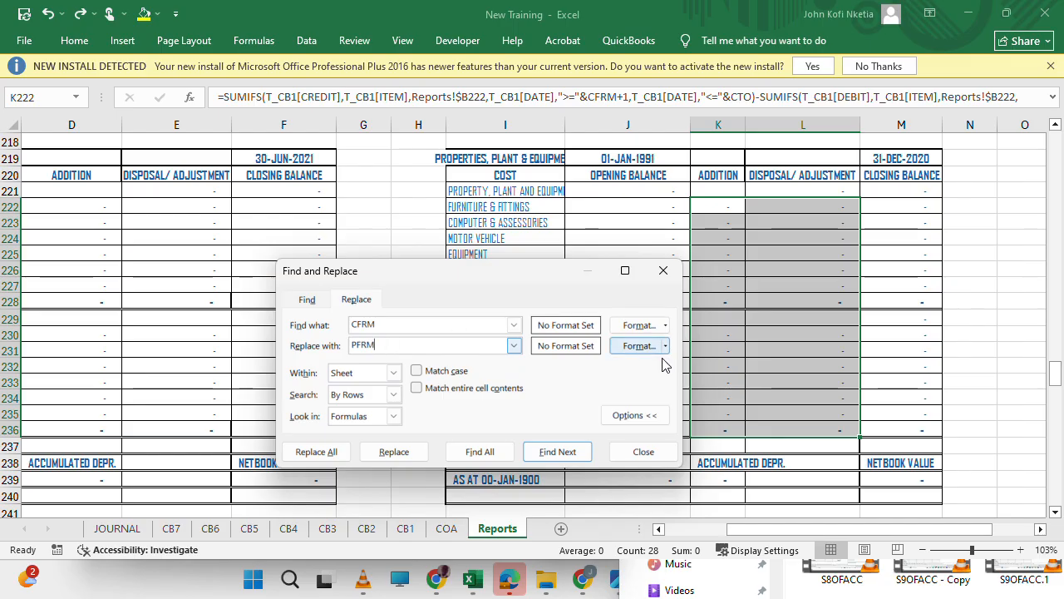
left_click(392, 454)
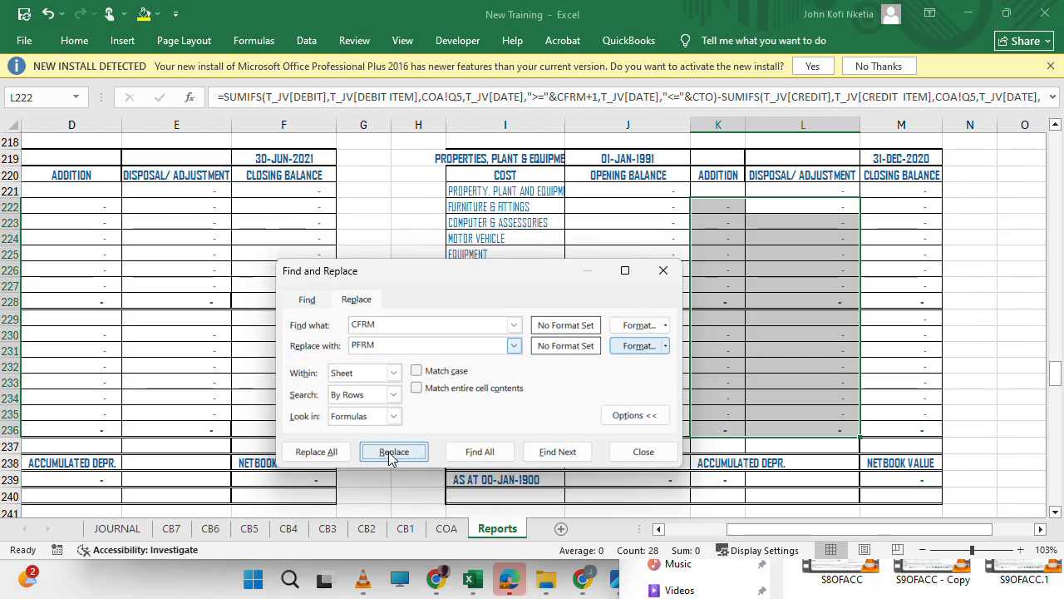
left_click(316, 454)
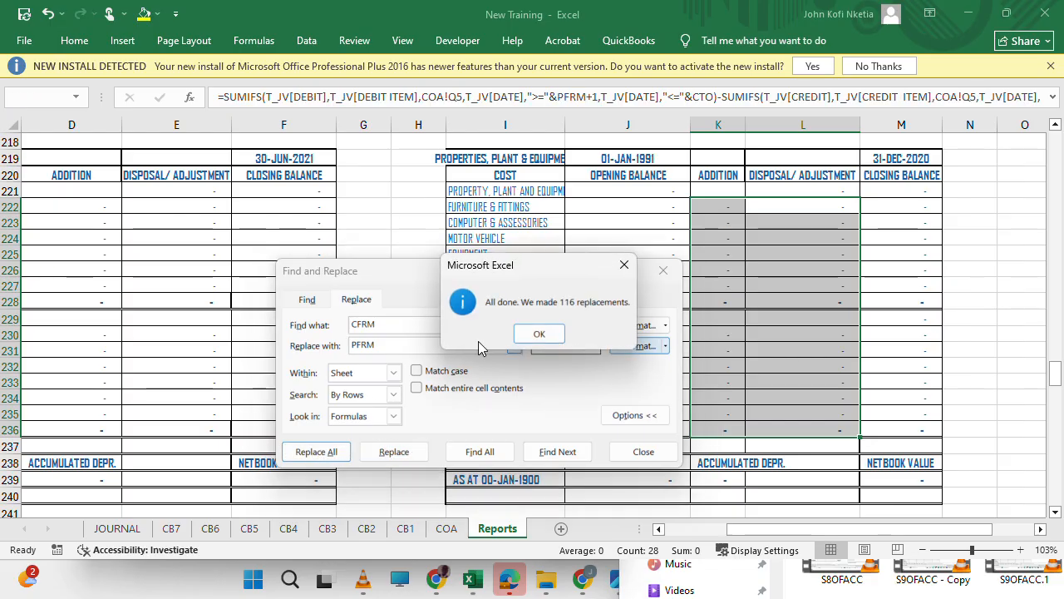
left_click(539, 333)
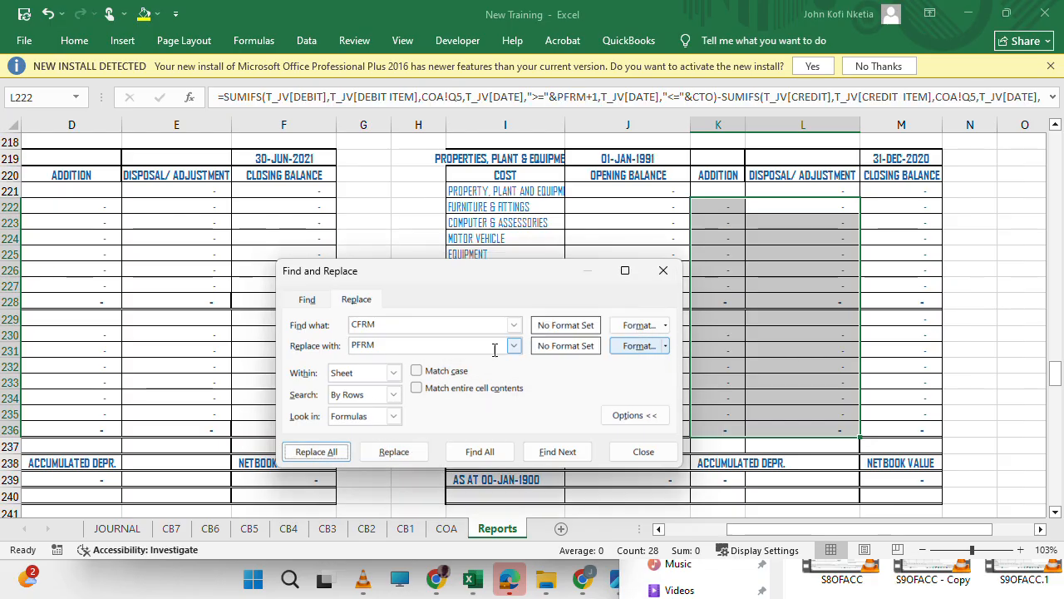
Replace all CTO references with CLTO in the addition and disposal formulas of K222:L236.
double_click(404, 324)
type("C")
key("Tab")
type("PTO")
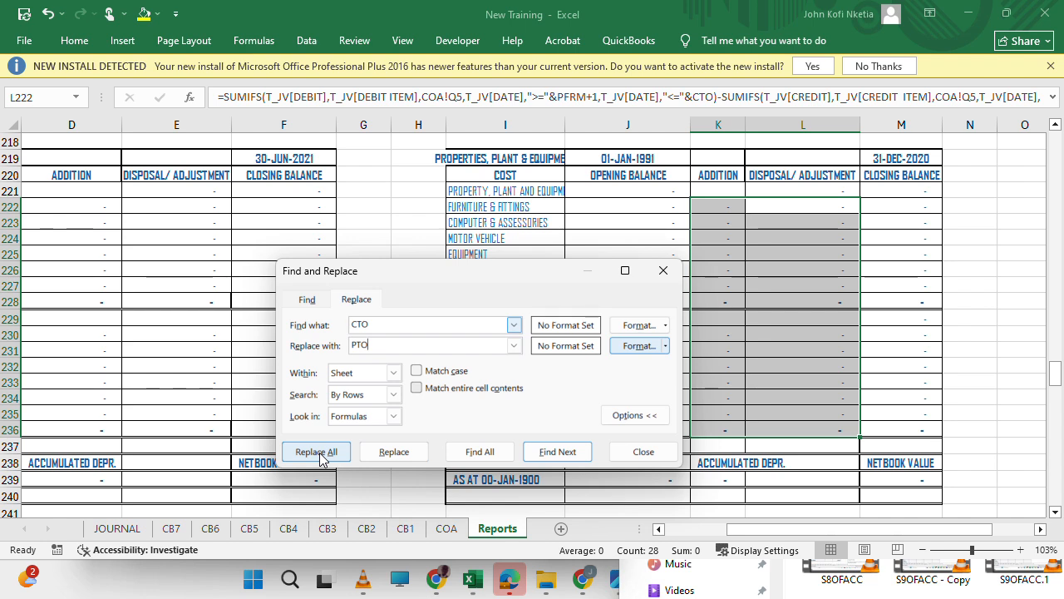
key("BackSpace")
key("BackSpace")
key("BackSpace")
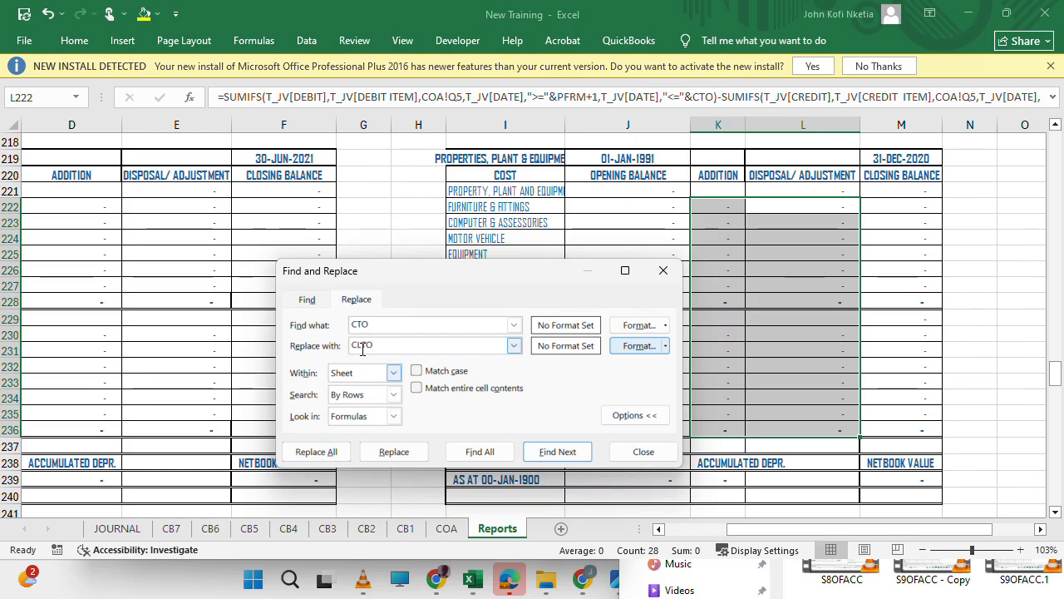
left_click(317, 453)
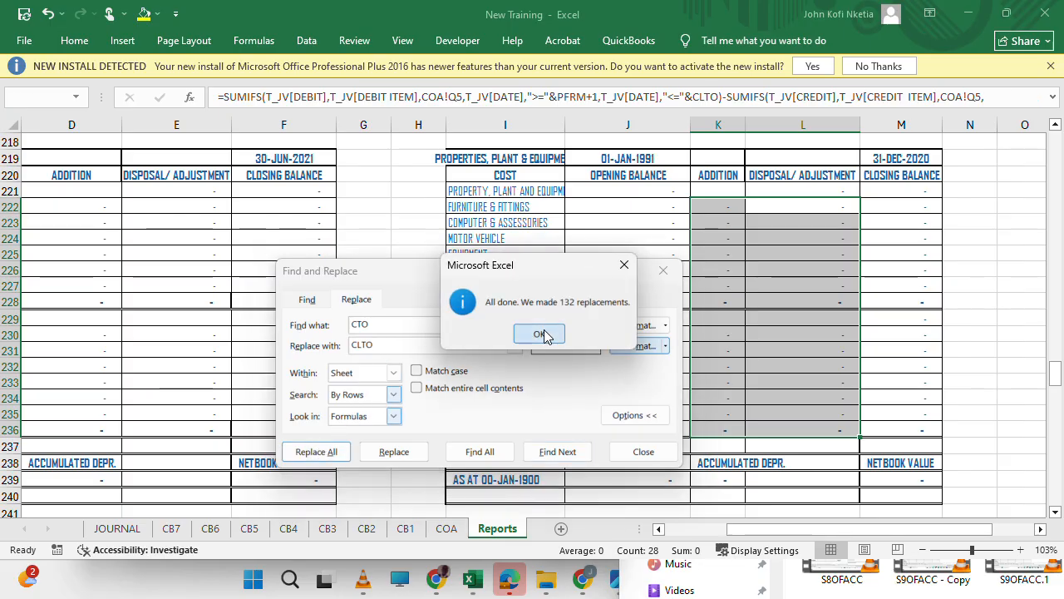
left_click(540, 334)
scroll(766, 299, "down", 5)
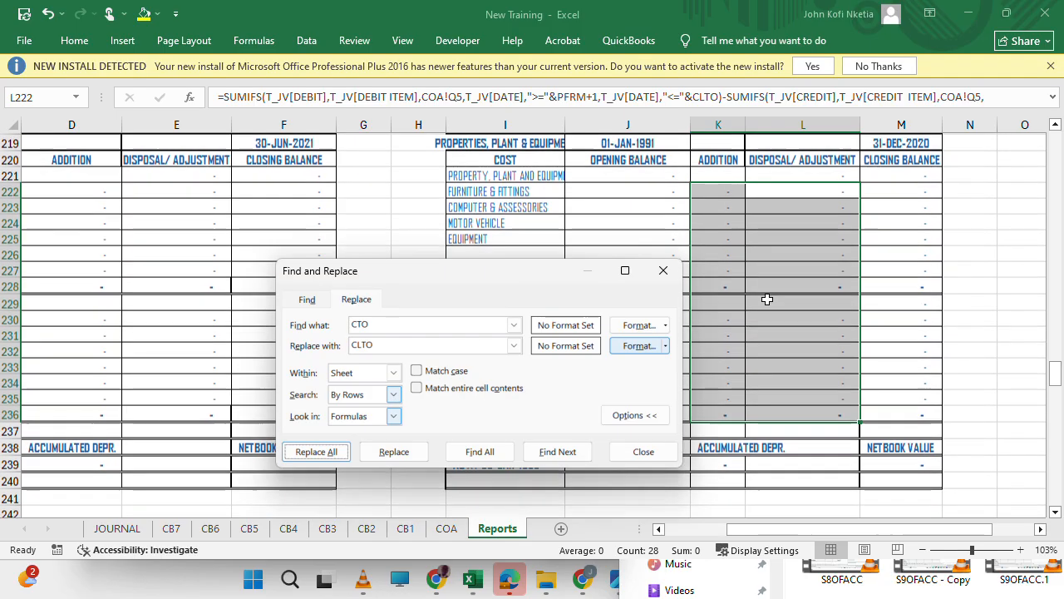
scroll(767, 299, "down", 5)
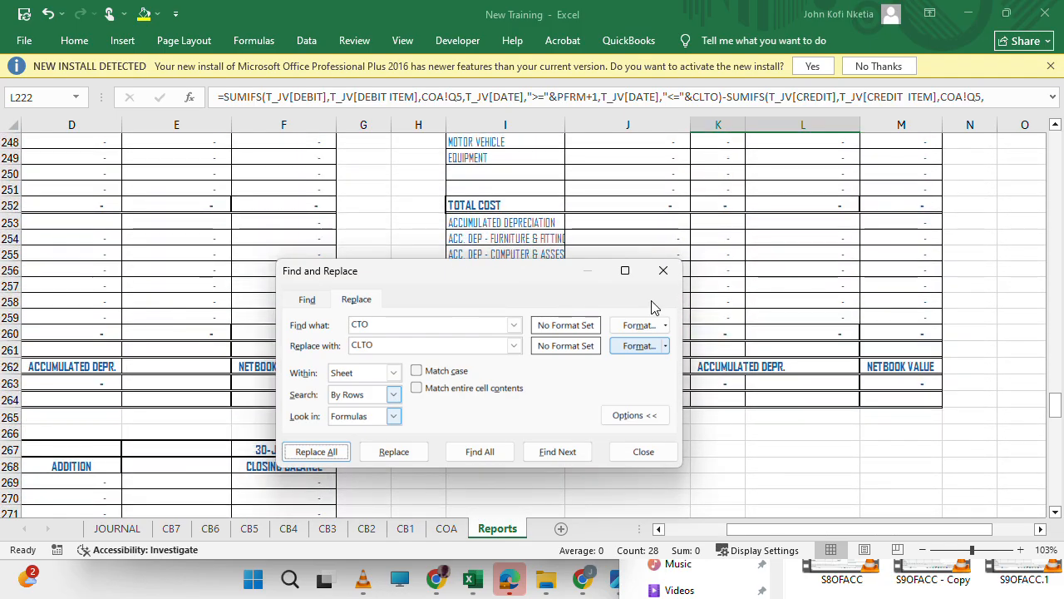
scroll(633, 237, "up", 2)
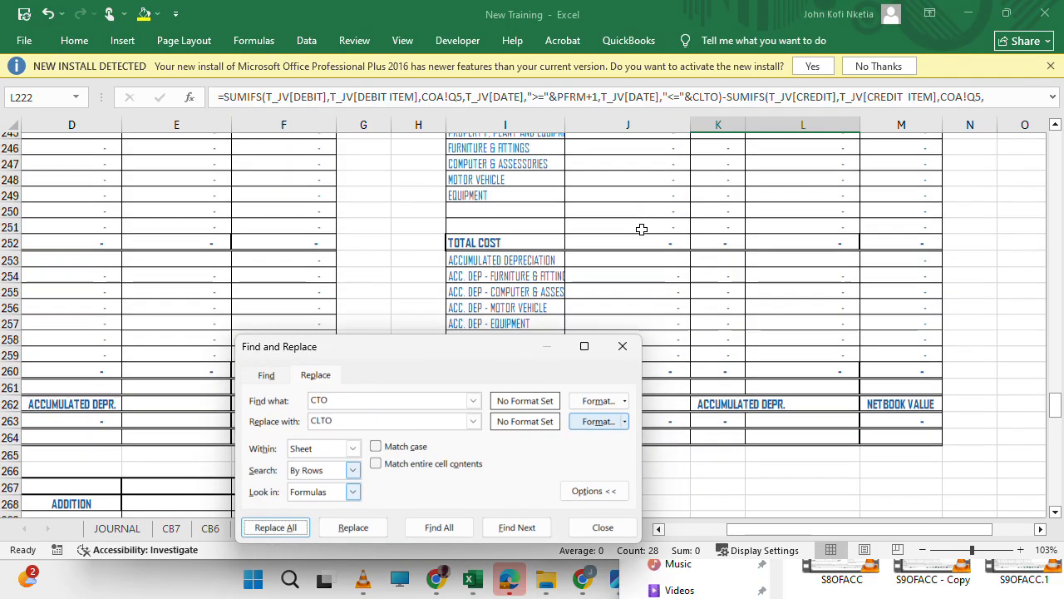
scroll(693, 241, "down", 4)
scroll(692, 241, "up", 5)
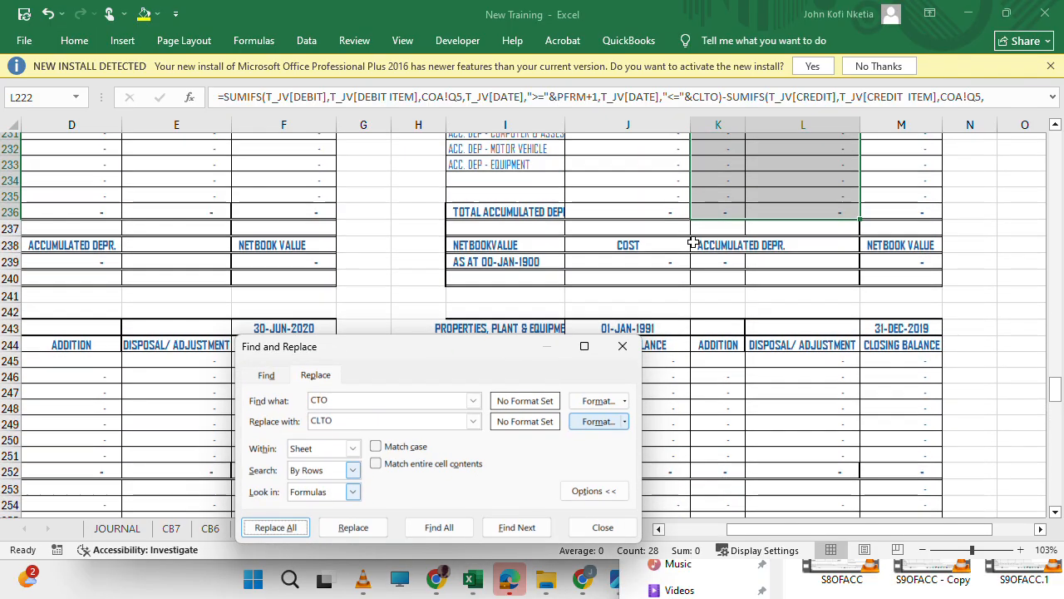
scroll(693, 241, "down", 2)
scroll(692, 241, "up", 3)
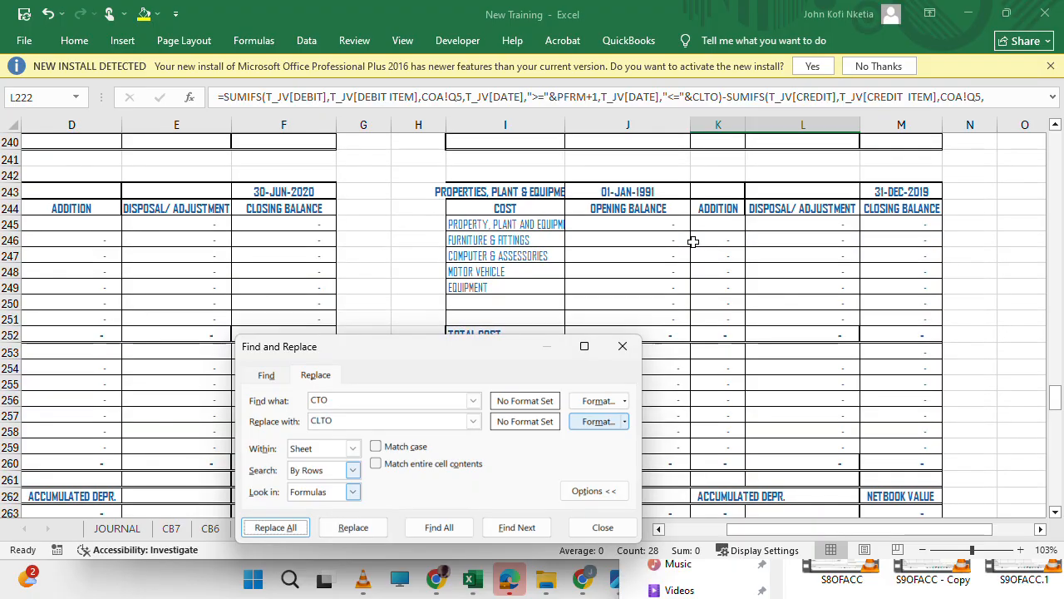
left_click_drag(632, 224, 657, 420)
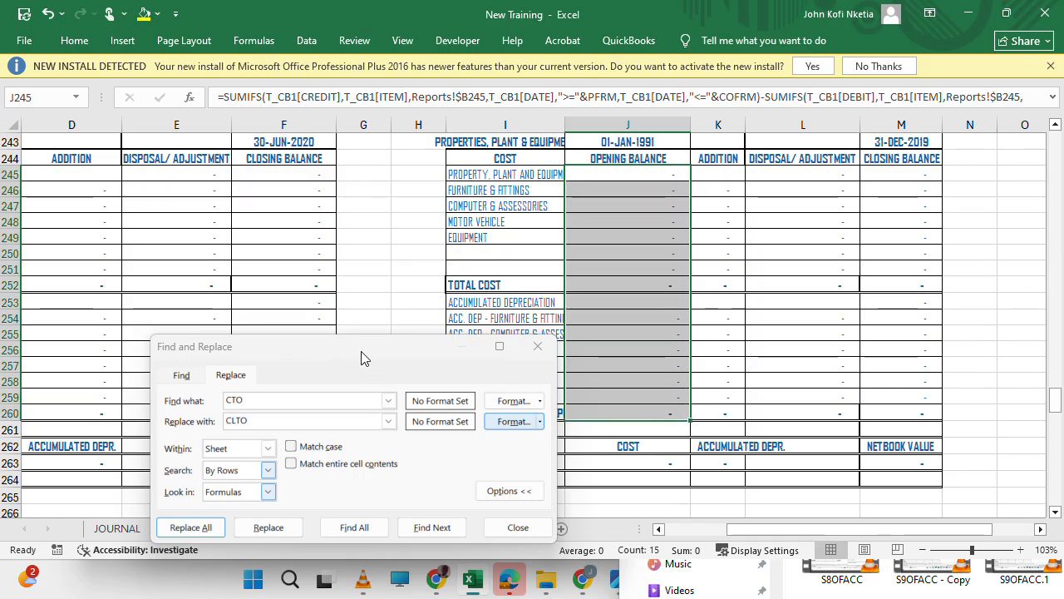
left_click_drag(356, 356, 326, 260)
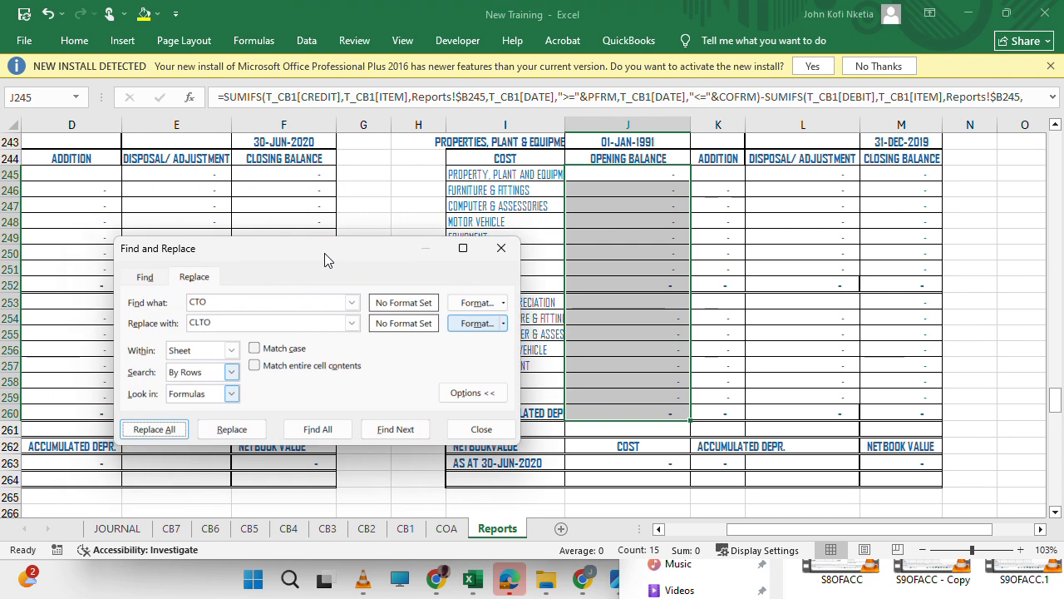
left_click(281, 307)
left_click_drag(281, 306, 135, 271)
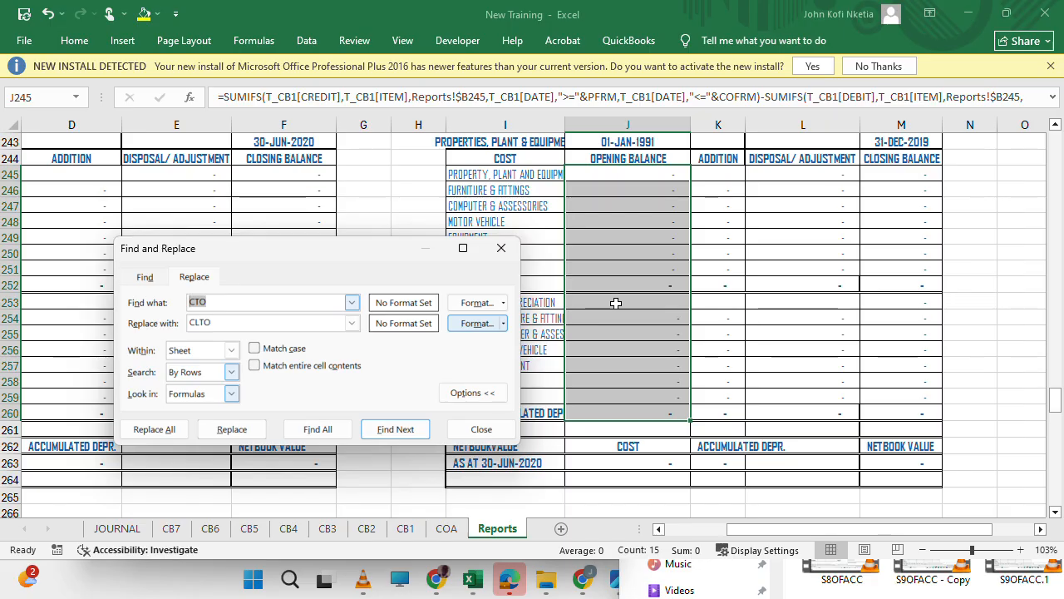
type("CO")
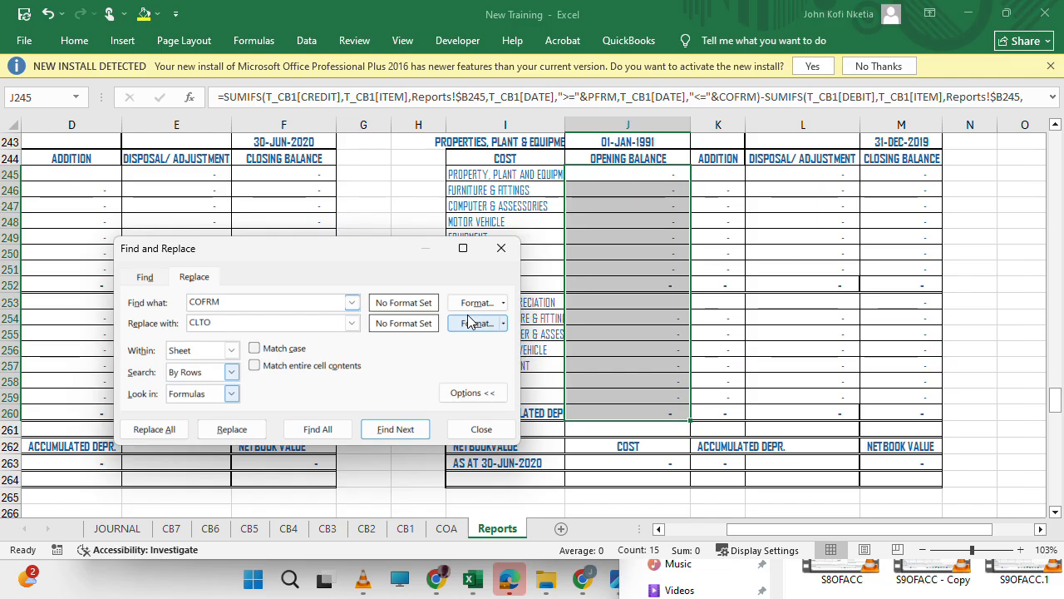
key("Tab")
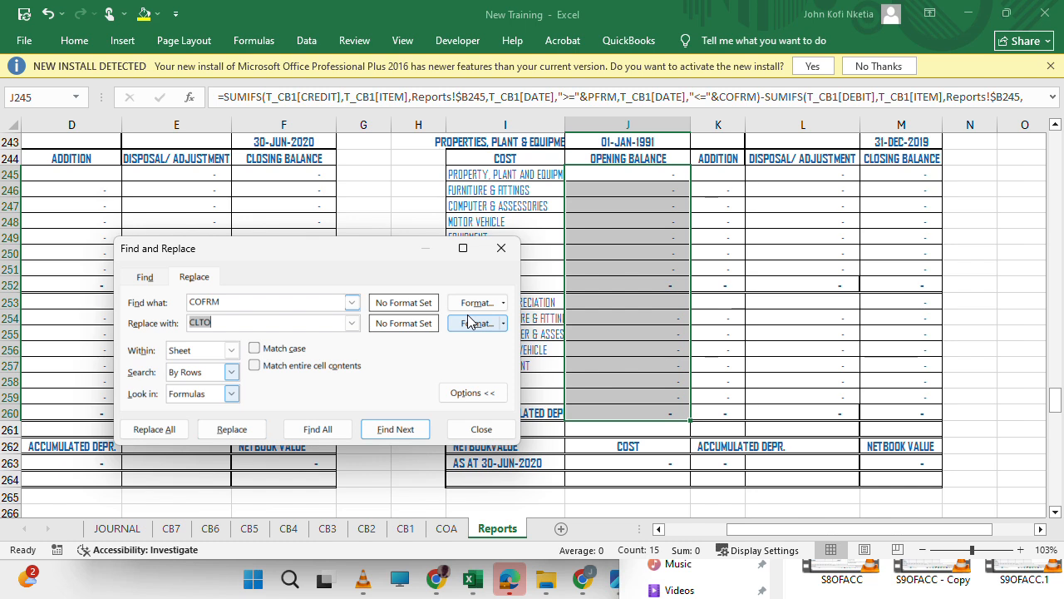
type("P")
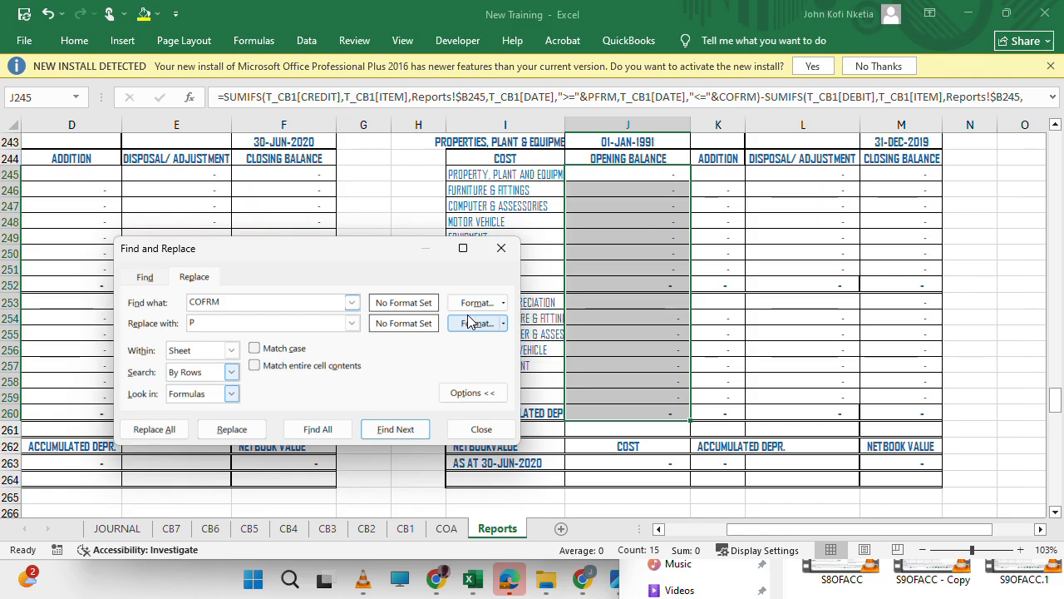
type("FRM")
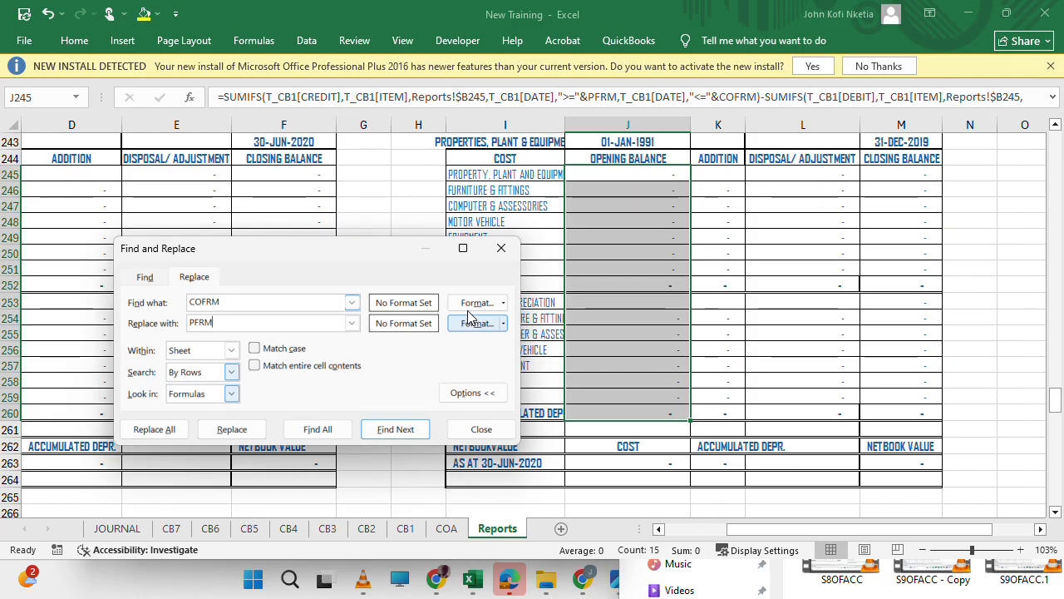
left_click(500, 248)
Check the names and contents of the date cells E5, D6 and E6 in the reporting period block.
scroll(432, 261, "up", 20)
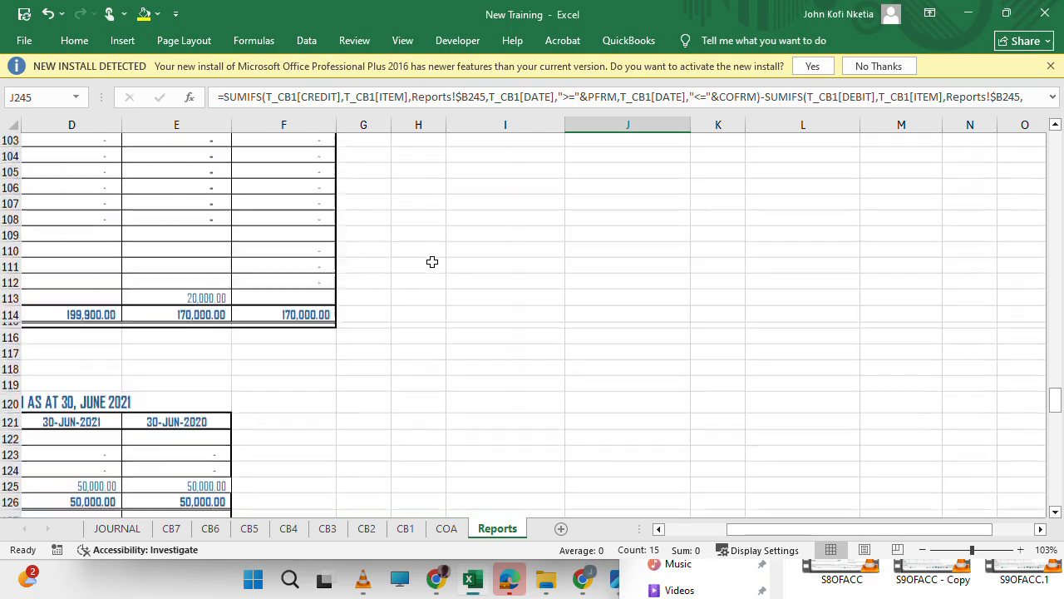
scroll(432, 262, "up", 15)
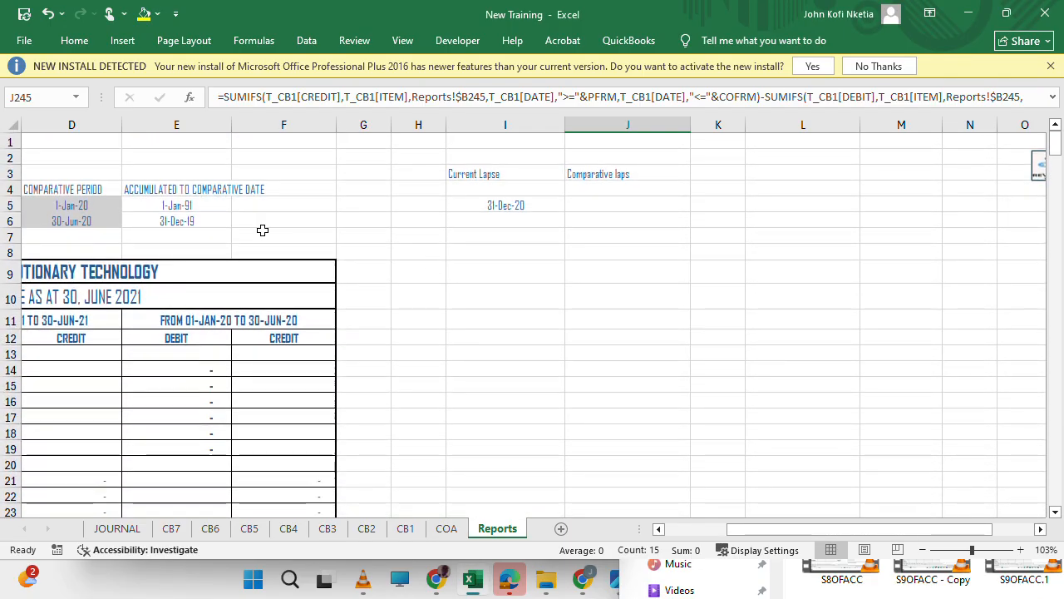
scroll(262, 230, "left", 4)
left_click(462, 208)
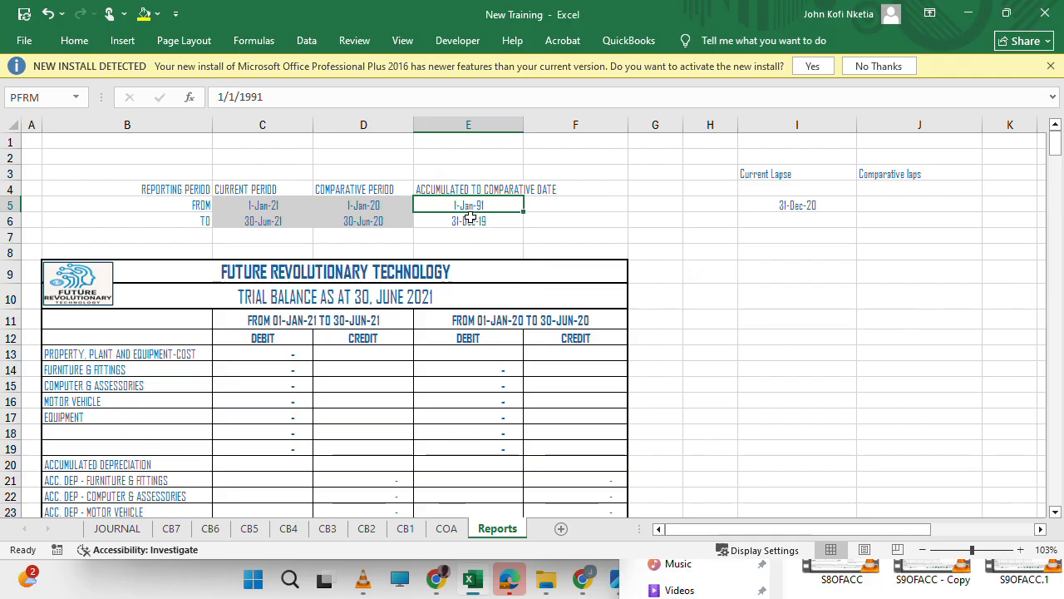
left_click(371, 220)
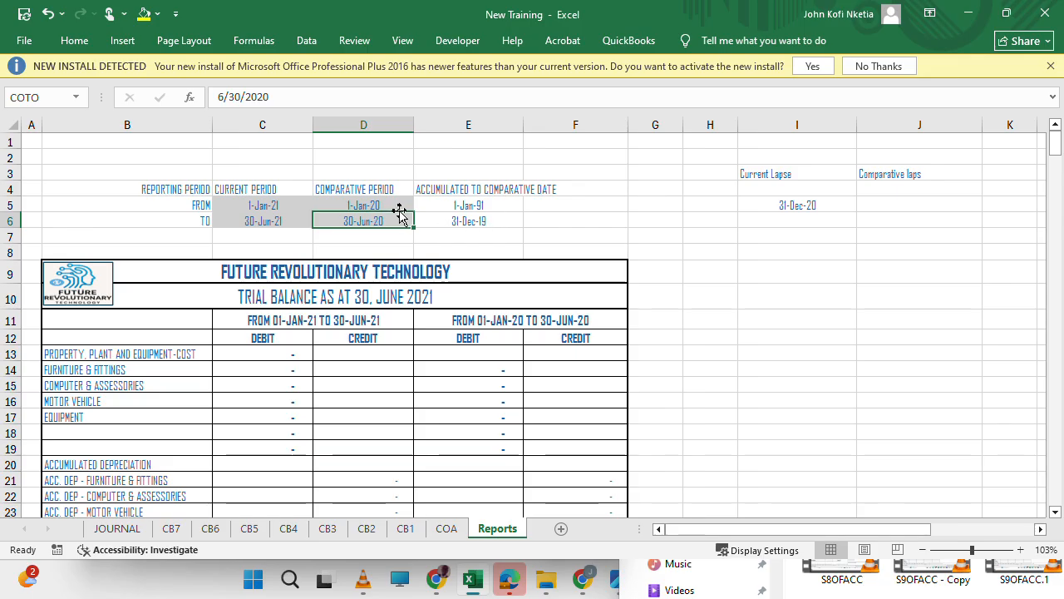
left_click(492, 225)
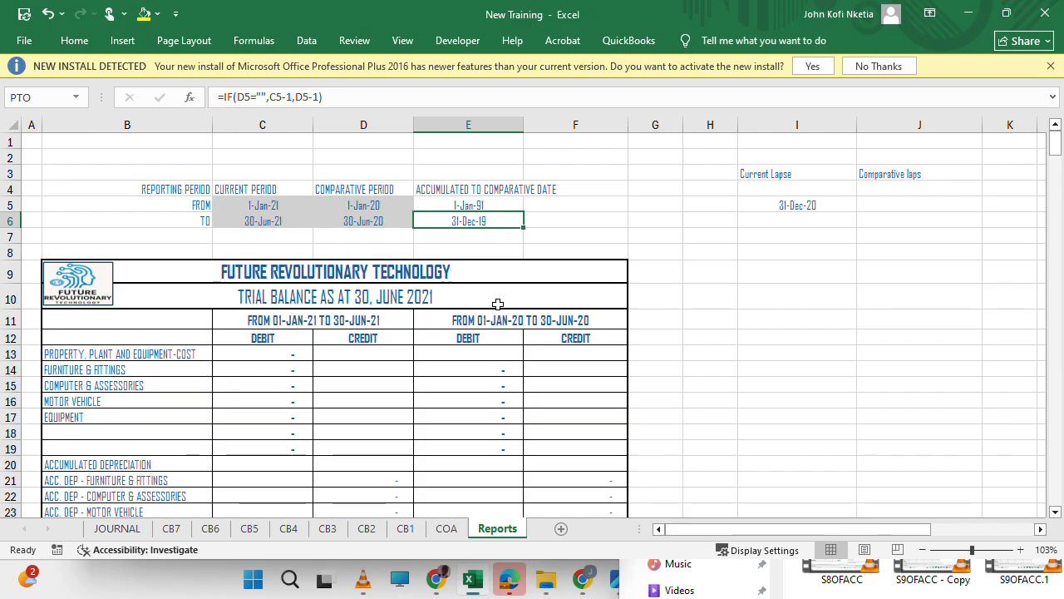
left_click(862, 338)
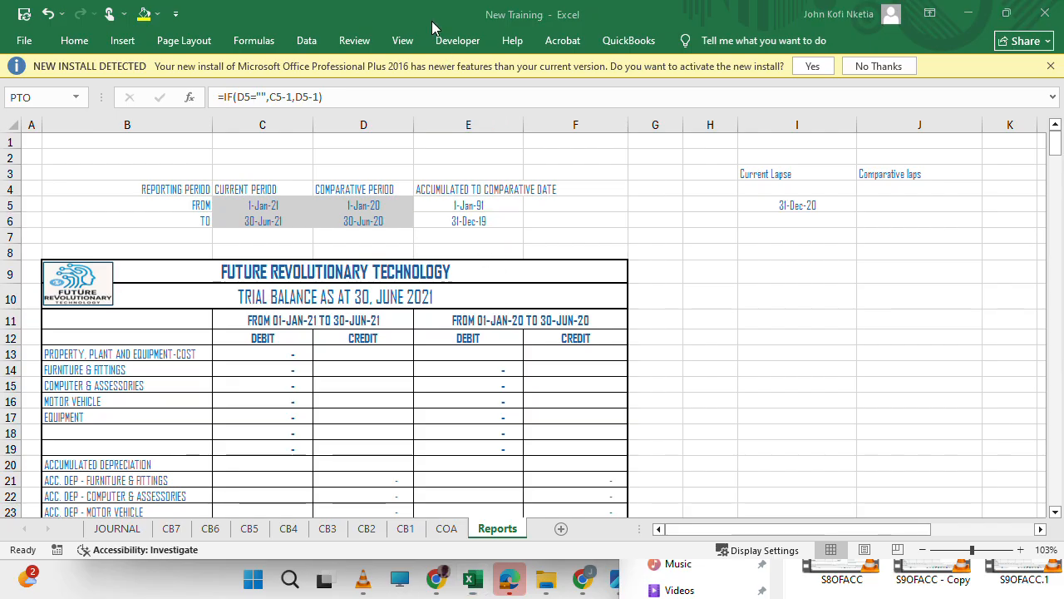
Examine the date names used in the opening balance formulas of the 31-DEC-2019 schedule, including cells J245 and J247.
scroll(862, 302, "down", 14)
scroll(862, 303, "down", 20)
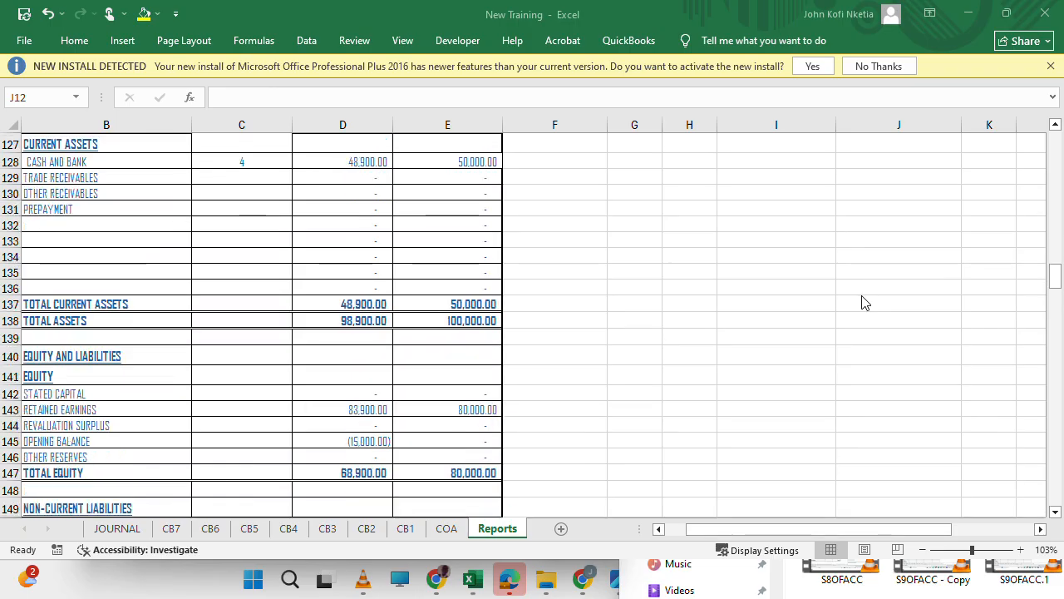
scroll(863, 303, "down", 16)
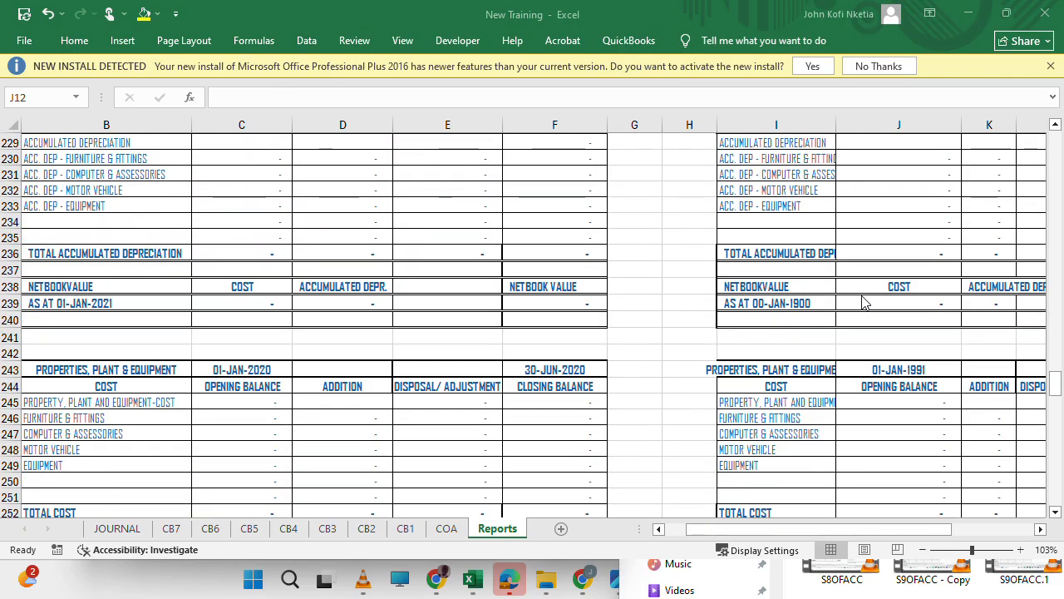
scroll(862, 303, "right", 3)
scroll(862, 302, "left", 3)
scroll(862, 302, "down", 4)
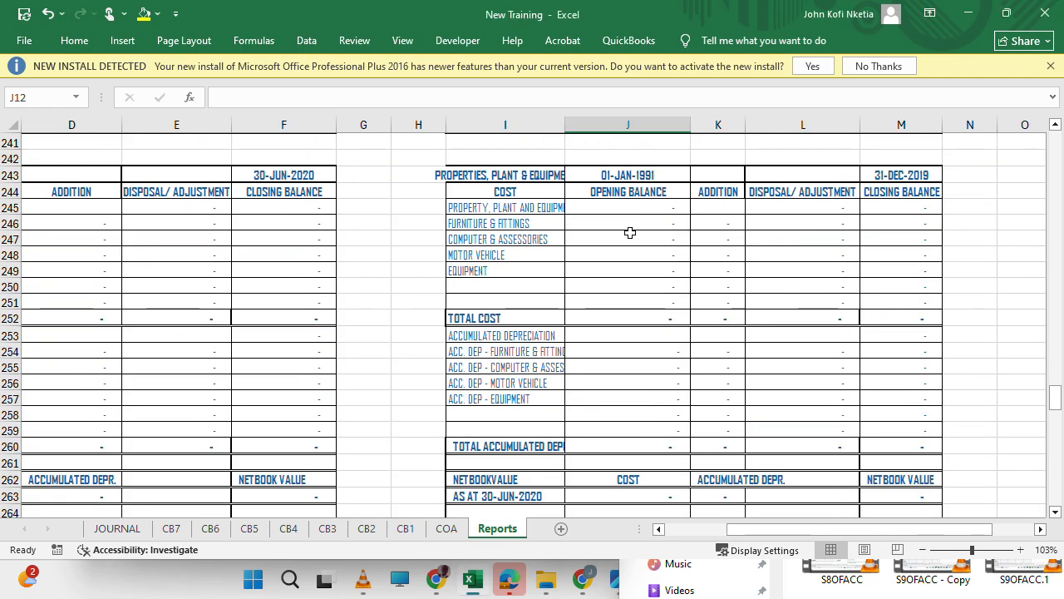
left_click(629, 233)
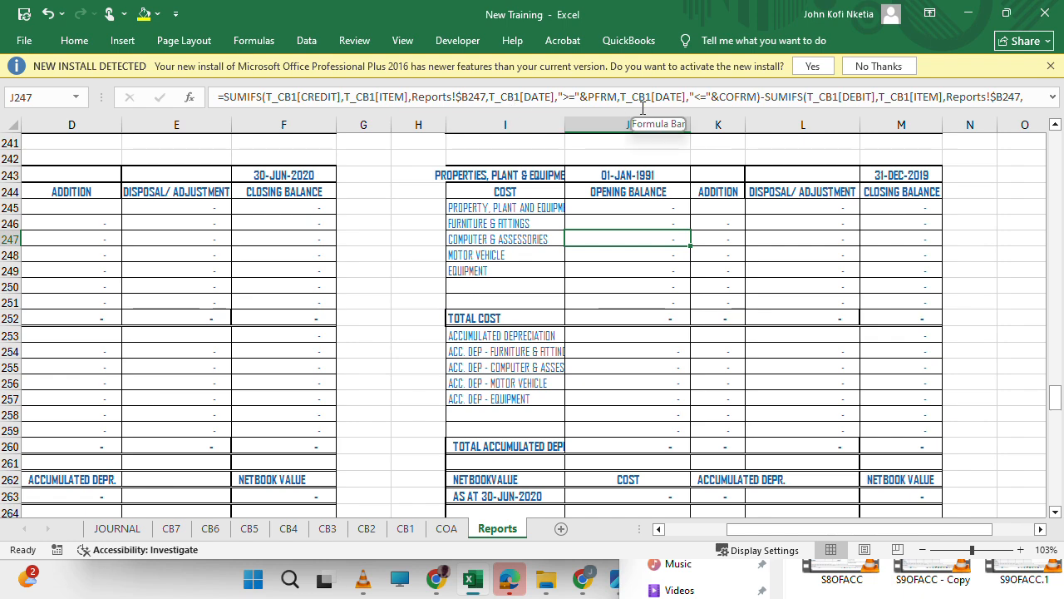
left_click(648, 205)
left_click(657, 335)
left_click(638, 220)
left_click(657, 241)
Review the current, comparative and accumulated reporting dates above the trial balance.
scroll(660, 247, "up", 8)
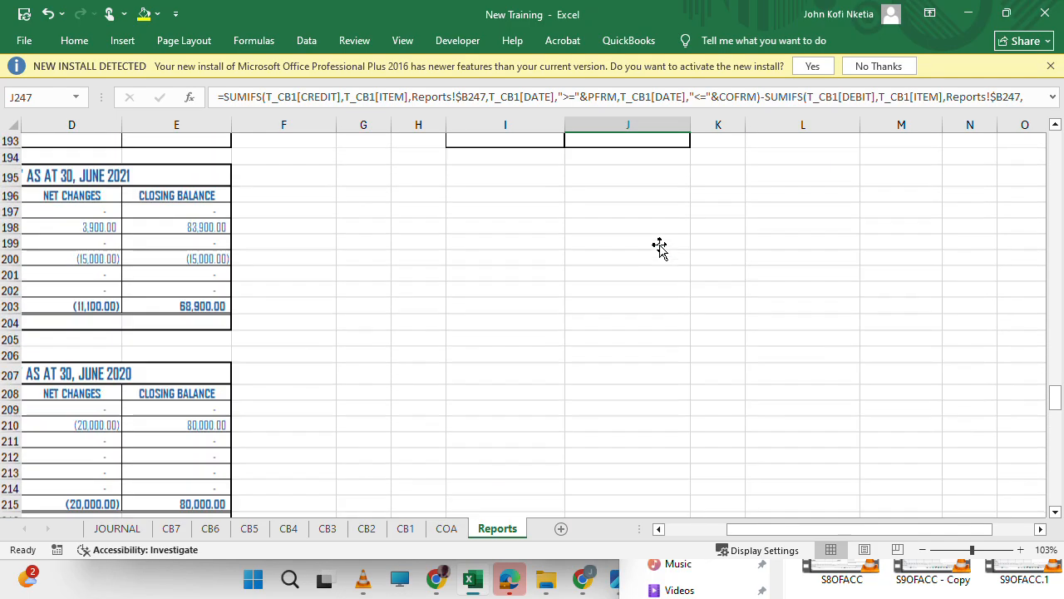
scroll(660, 247, "up", 20)
scroll(659, 247, "up", 7)
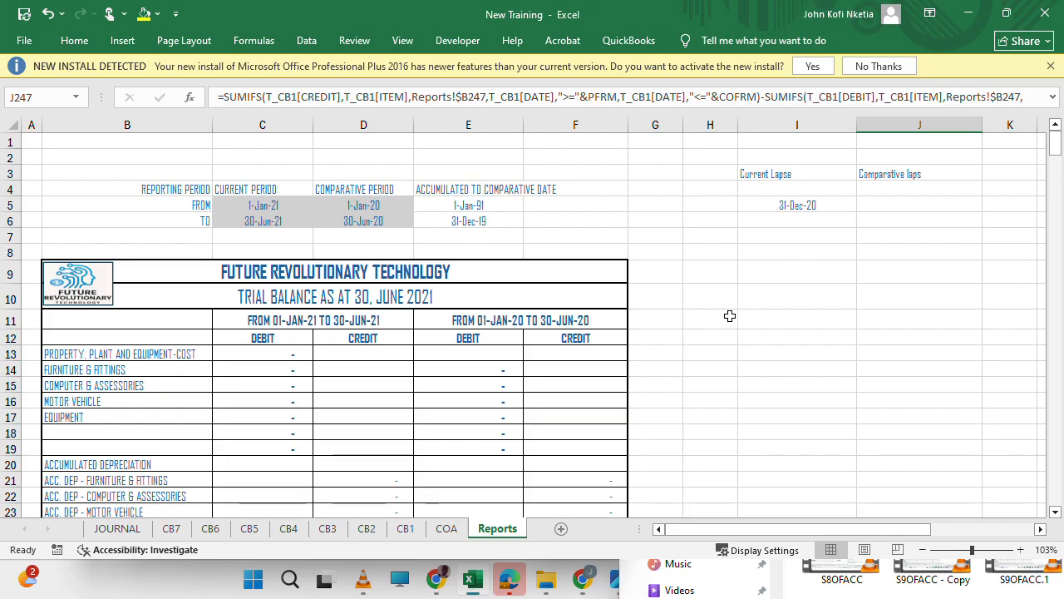
scroll(722, 319, "down", 15)
scroll(722, 319, "up", 13)
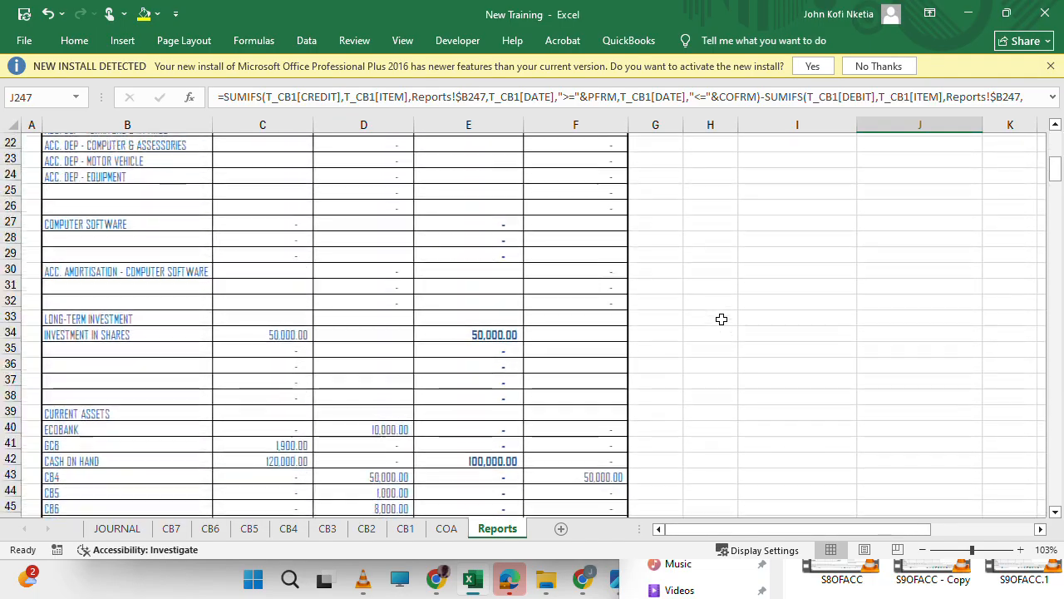
scroll(722, 319, "up", 2)
scroll(722, 319, "down", 20)
scroll(721, 320, "down", 20)
scroll(721, 319, "right", 3)
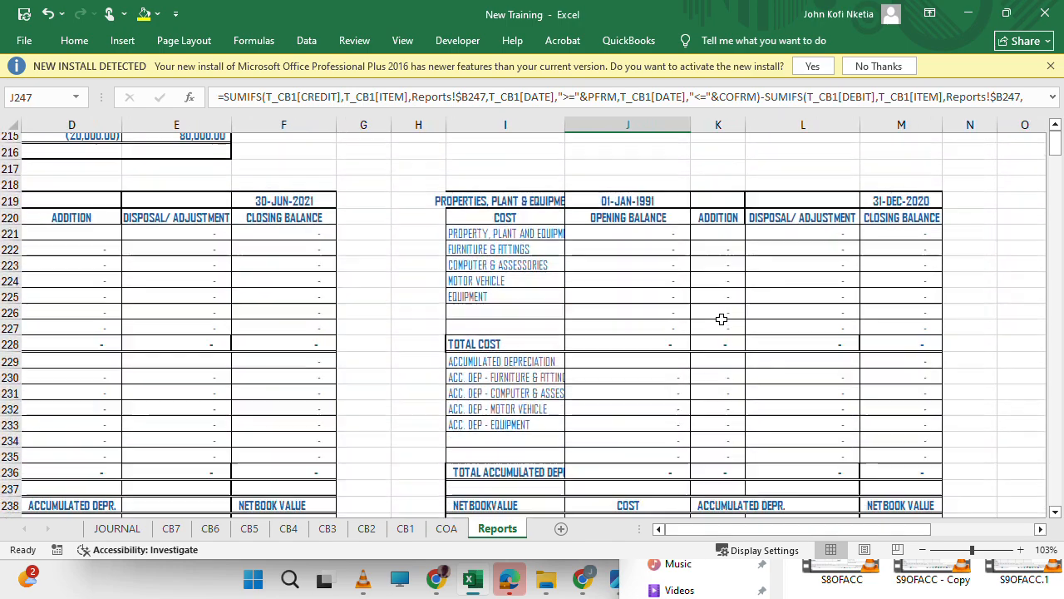
Replace all COFRM references with PFRM in the addition and disposal formulas of K246:L260.
scroll(722, 319, "up", 5)
left_click(657, 253)
left_click(725, 241)
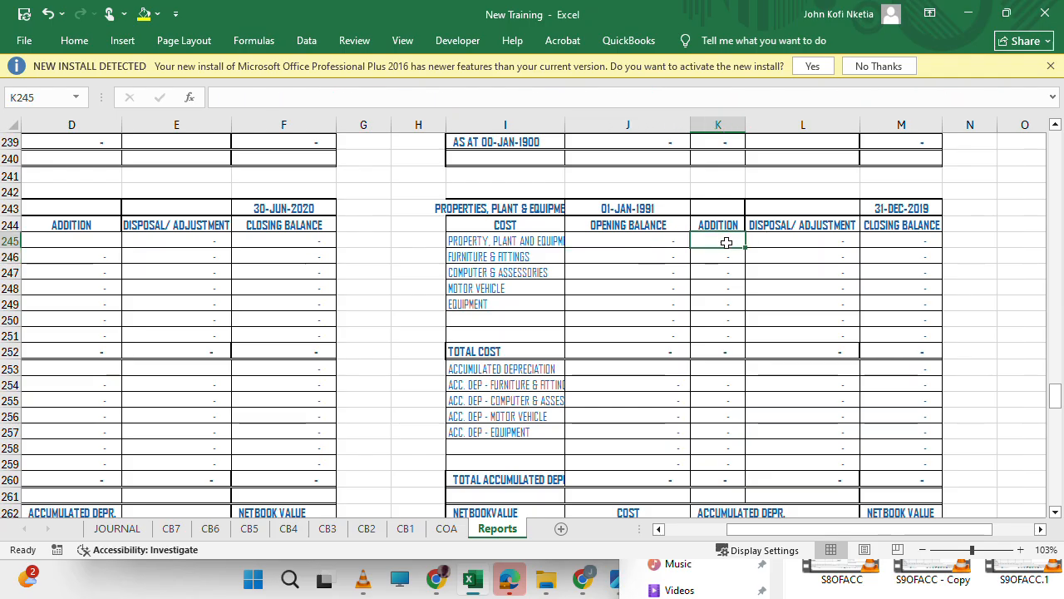
key("Down")
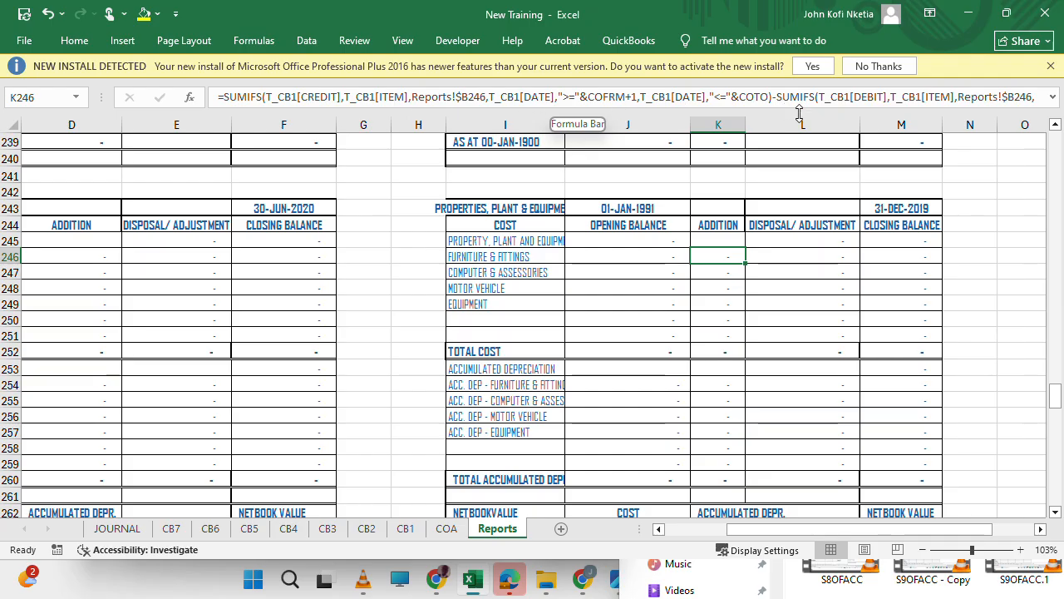
left_click_drag(719, 253, 826, 411)
key("ctrl+h")
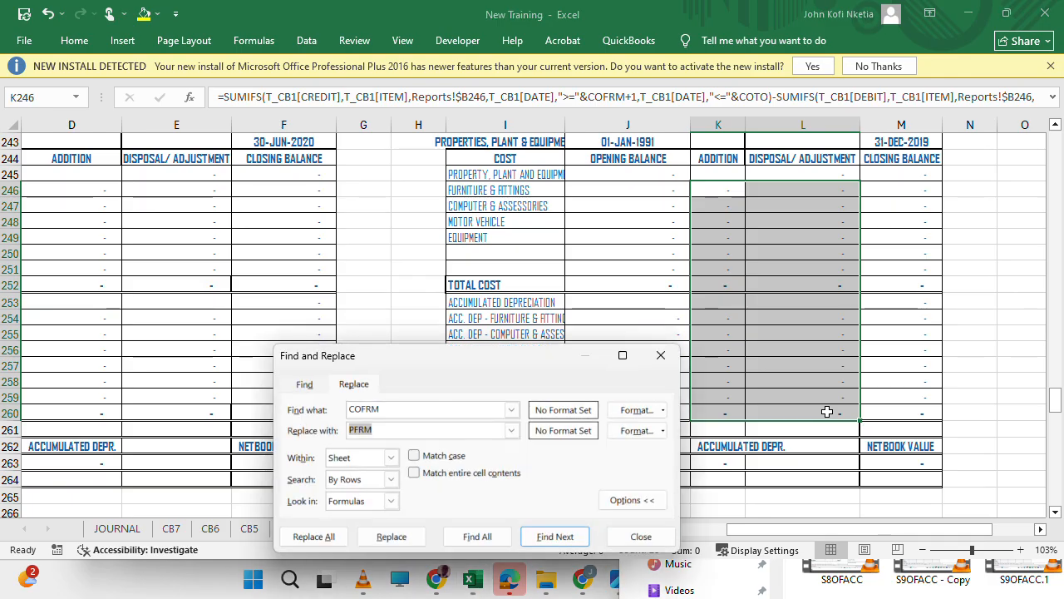
left_click(392, 539)
left_click(329, 536)
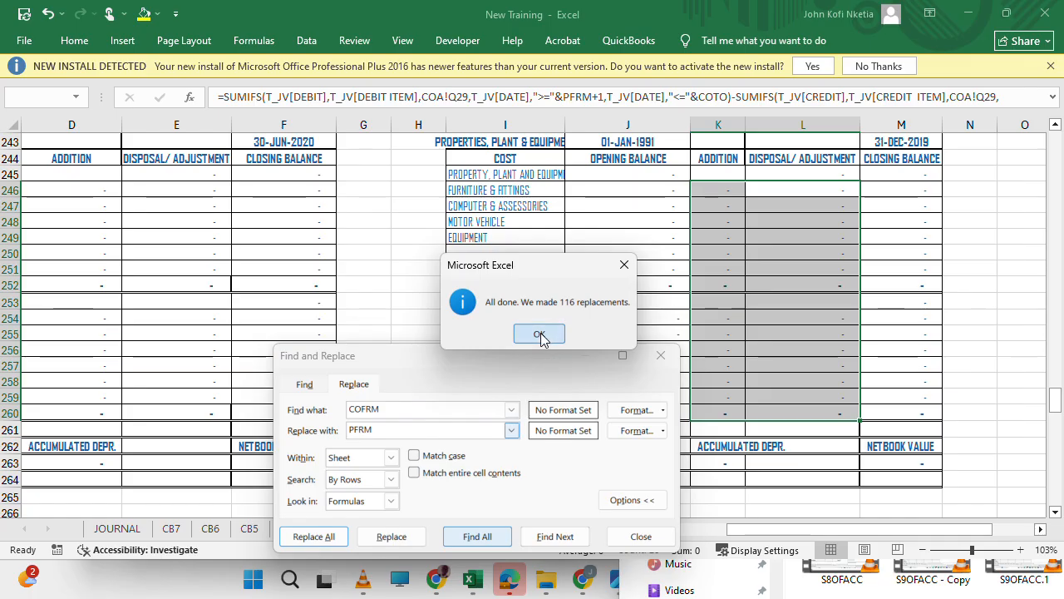
left_click(539, 334)
Replace all COTO references with PTO in the addition and disposal formulas of K246:L260.
left_click(388, 410)
key("BackSpace")
key("BackSpace")
key("Tab")
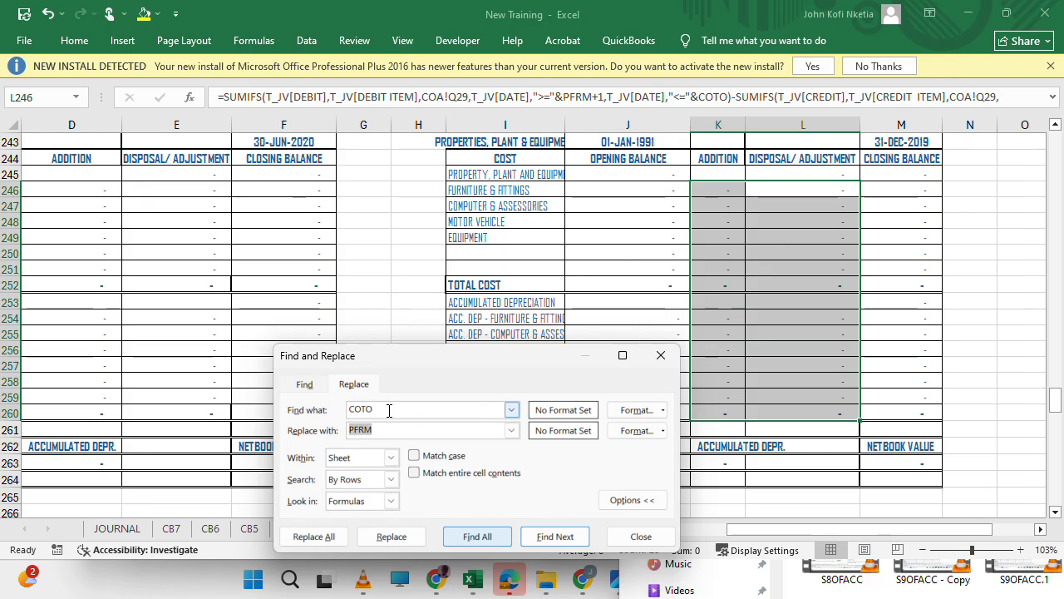
type("PTO")
left_click(316, 537)
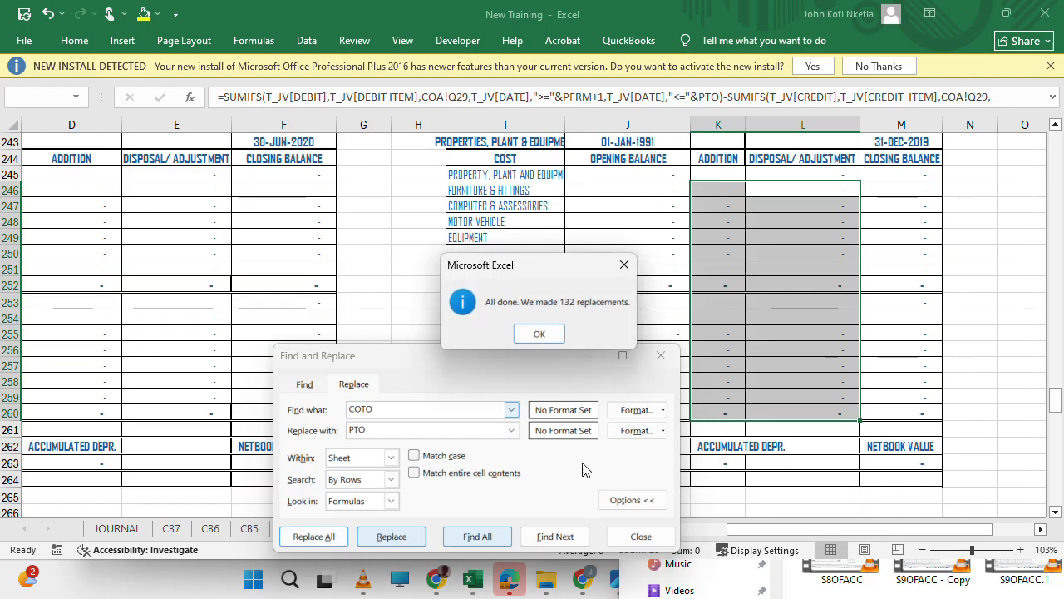
Finish the COTO replacement in the 31-DEC-2019 schedule and save the workbook.
left_click(555, 334)
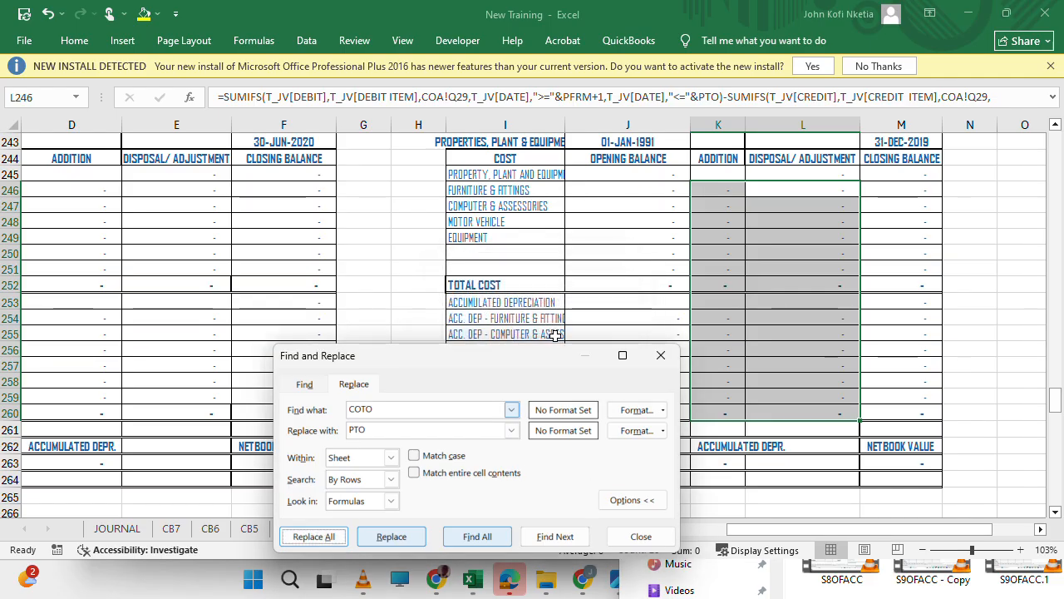
left_click(661, 355)
left_click(813, 334)
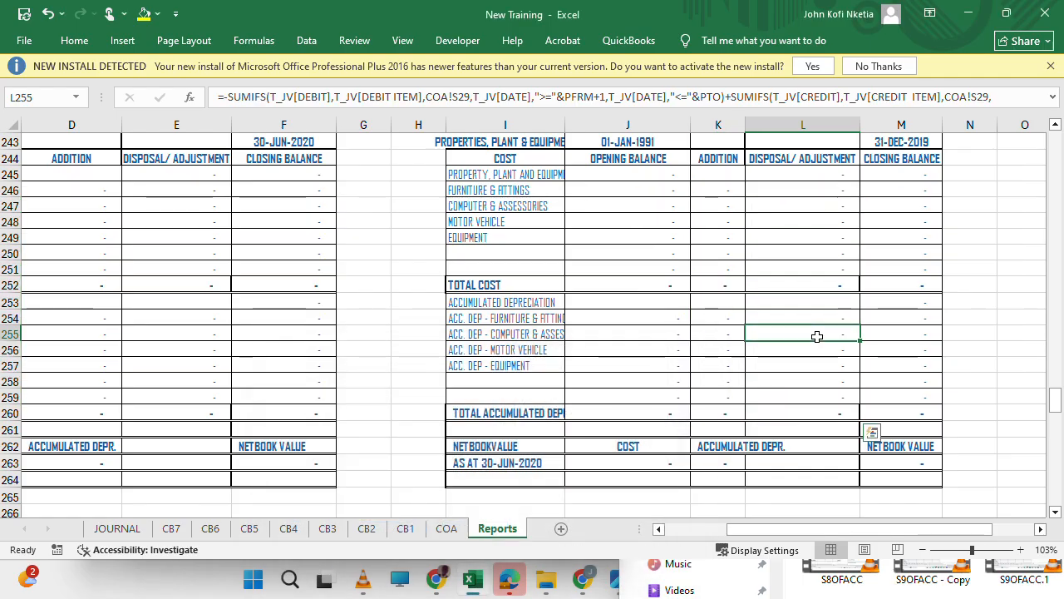
key("ctrl+s")
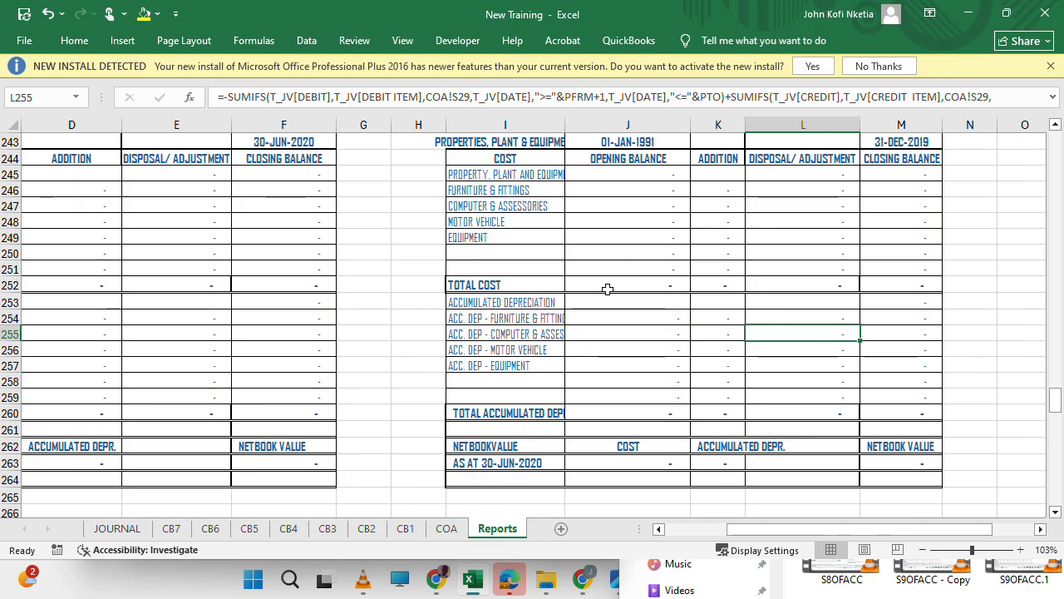
scroll(278, 254, "left", 2)
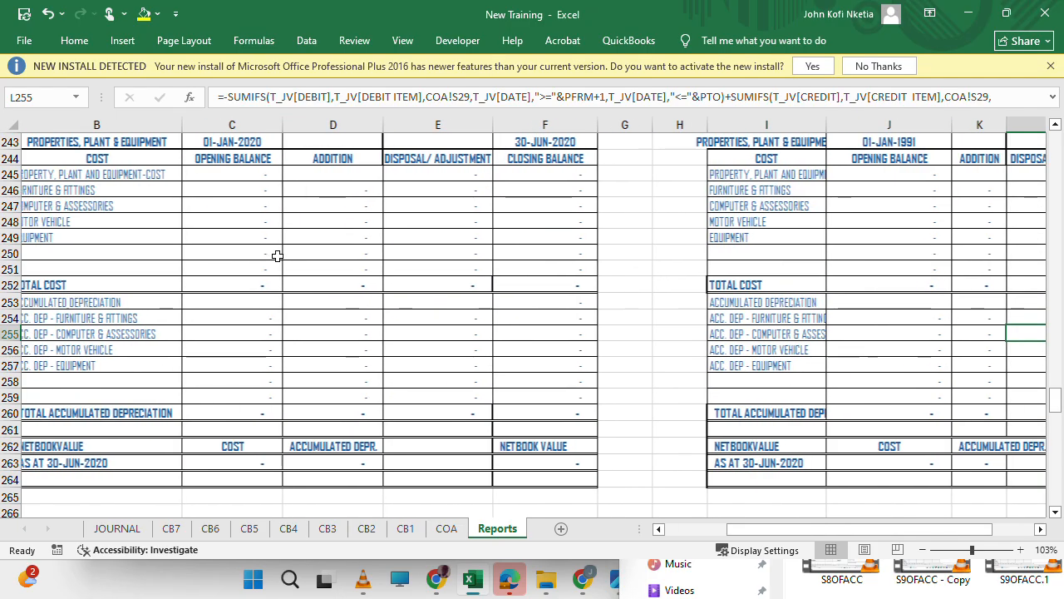
scroll(278, 255, "left", 1)
scroll(277, 255, "down", 3)
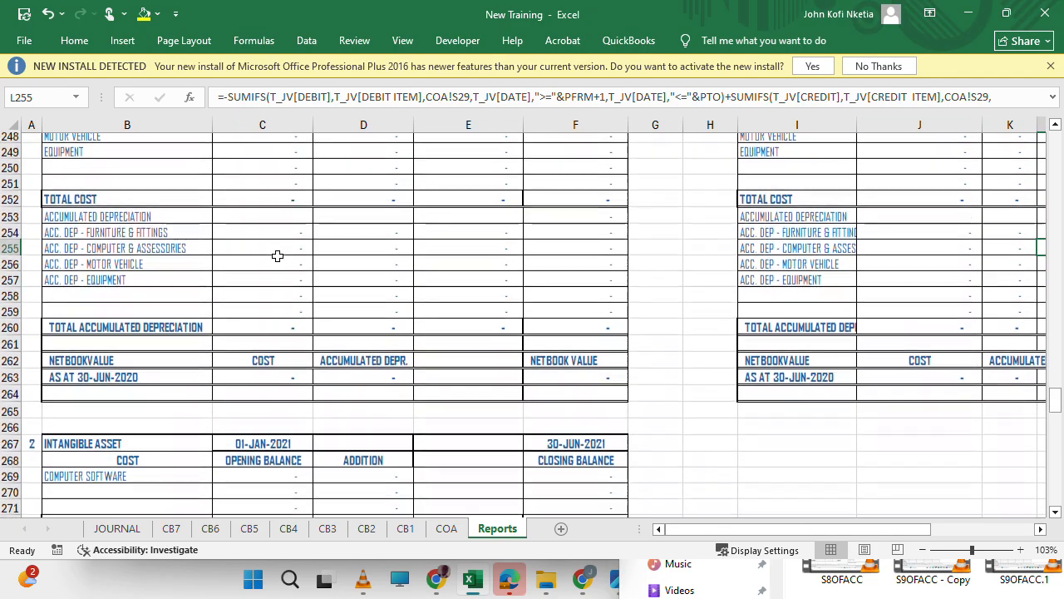
scroll(278, 256, "down", 9)
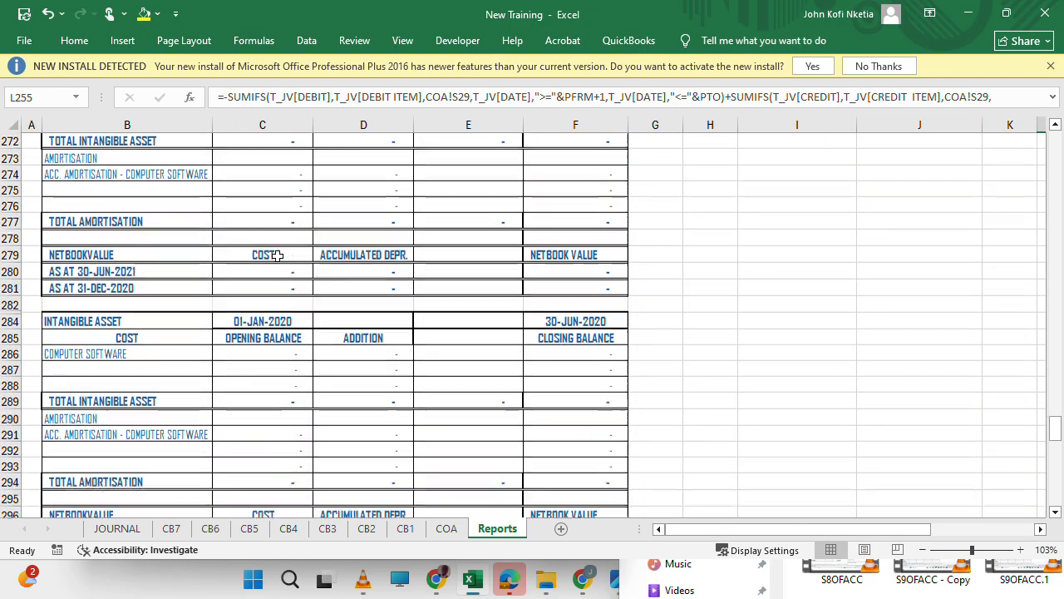
scroll(278, 255, "up", 15)
scroll(278, 255, "down", 4)
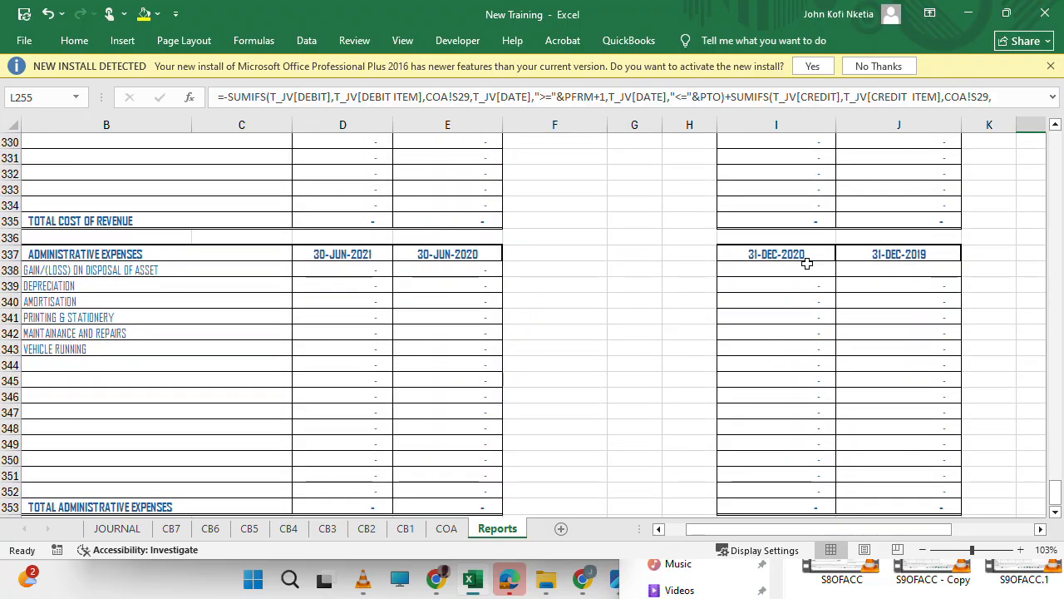
left_click(798, 264)
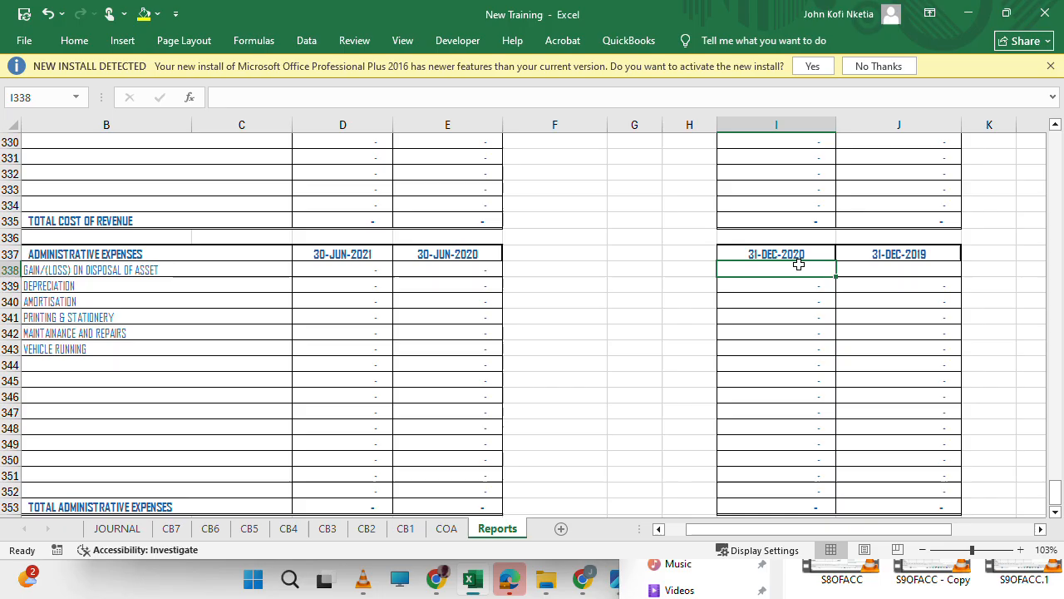
type("=")
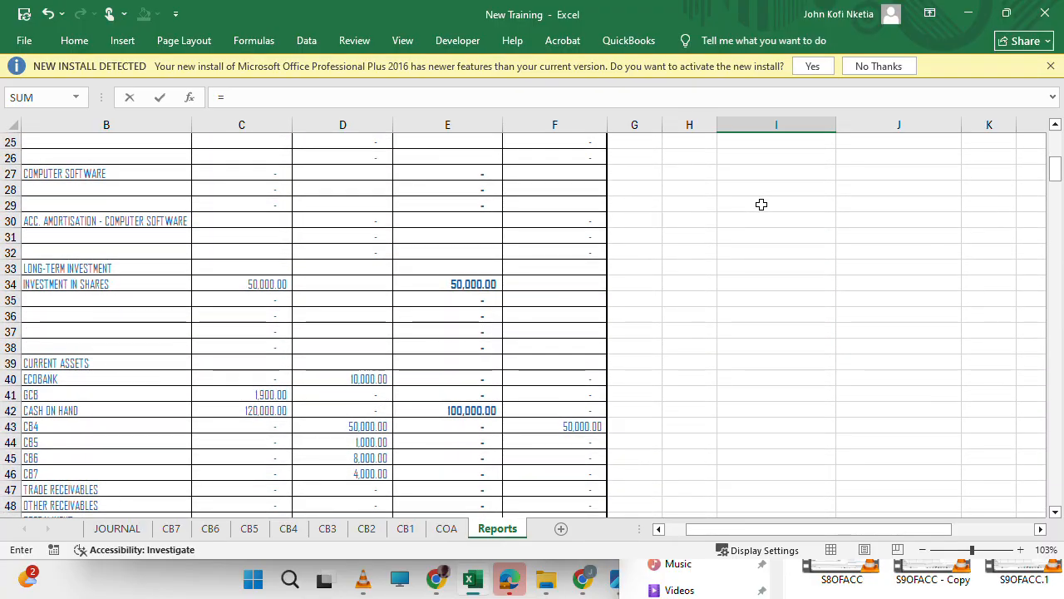
key("Escape")
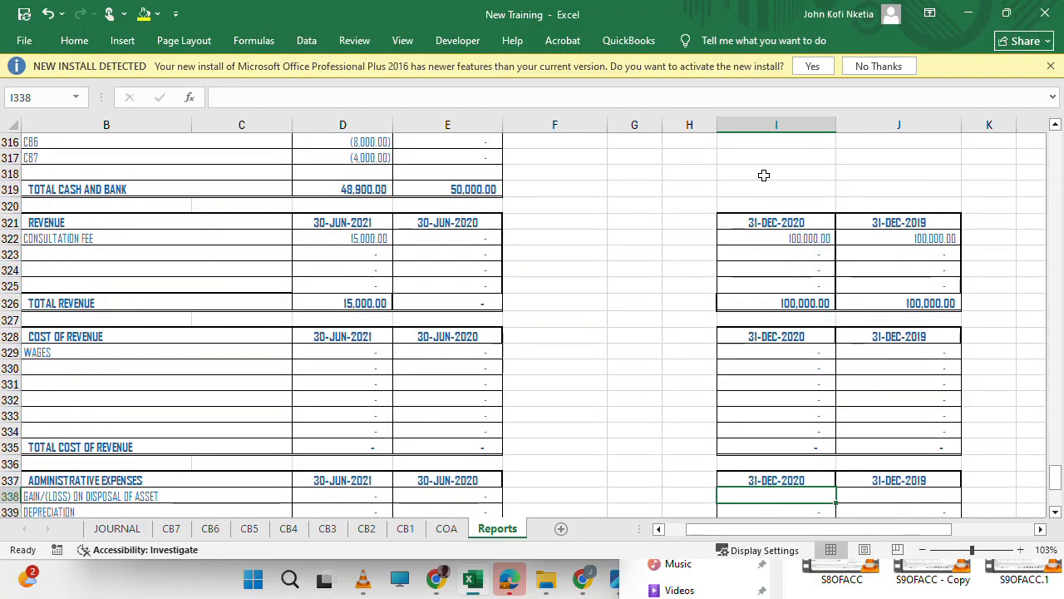
Examine the trial balance for the other income and administrative expense rows, including the proceeds from disposals of assets.
scroll(763, 175, "up", 20)
scroll(763, 175, "up", 20)
scroll(763, 174, "down", 1)
scroll(290, 263, "left", 1)
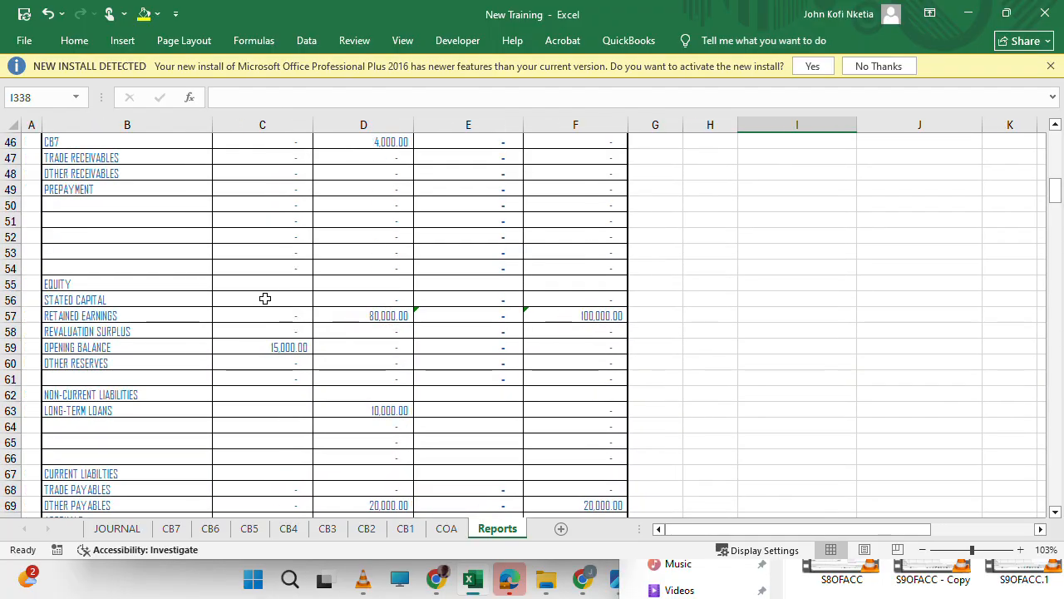
scroll(258, 398, "down", 6)
scroll(258, 398, "up", 9)
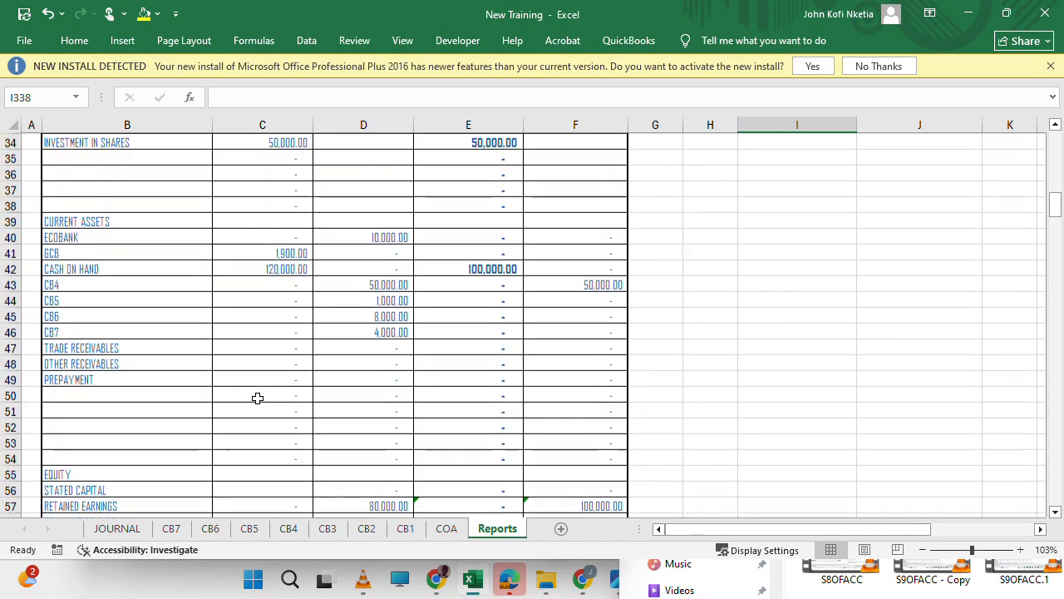
scroll(257, 398, "down", 12)
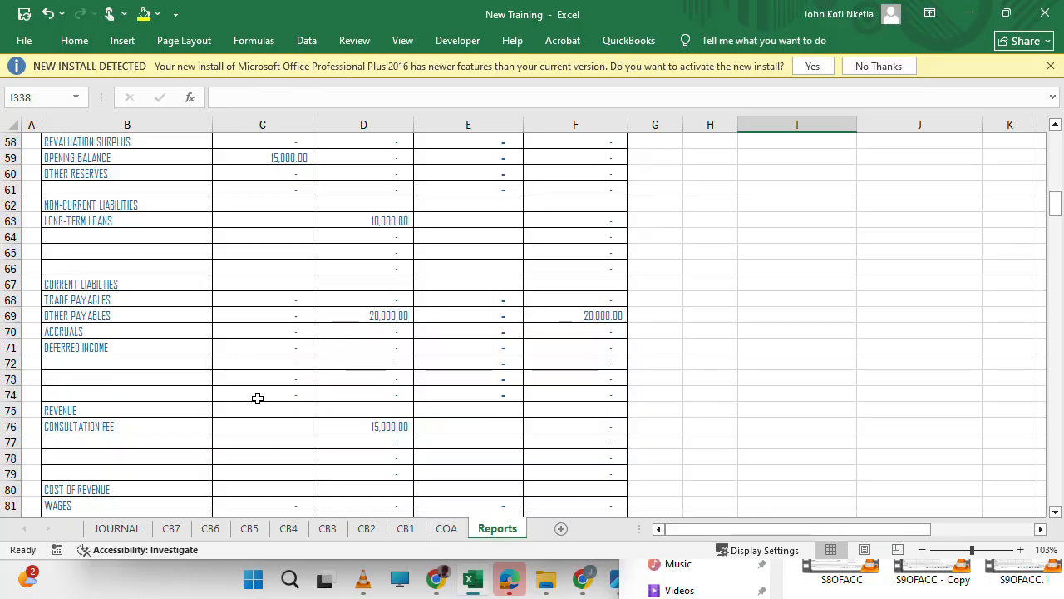
scroll(258, 398, "down", 4)
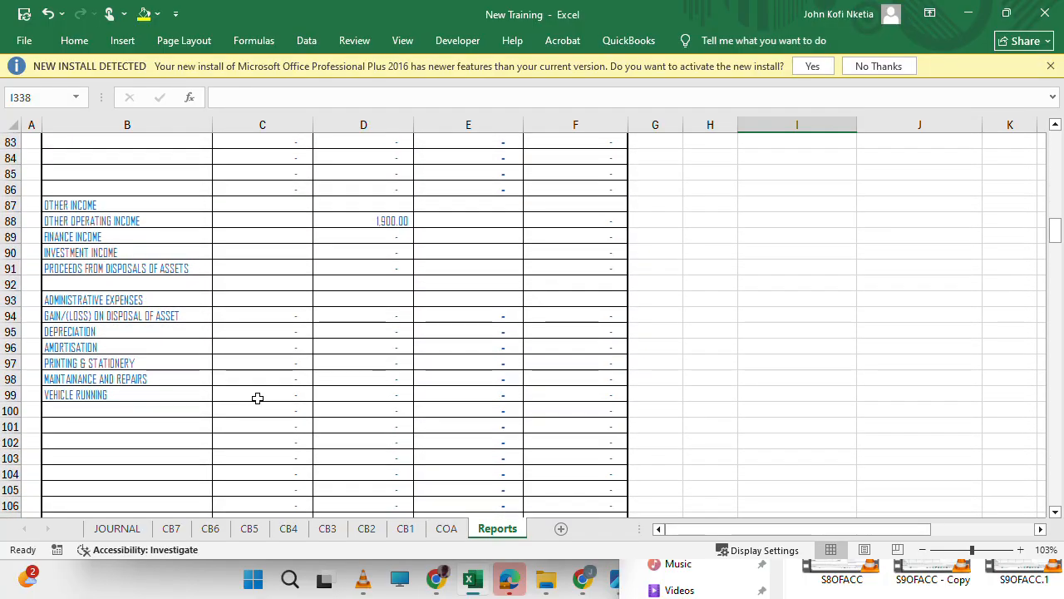
Copy the trial balance cells C91:F91 for proceeds from disposals of assets.
left_click(267, 266)
key("Right")
key("Right")
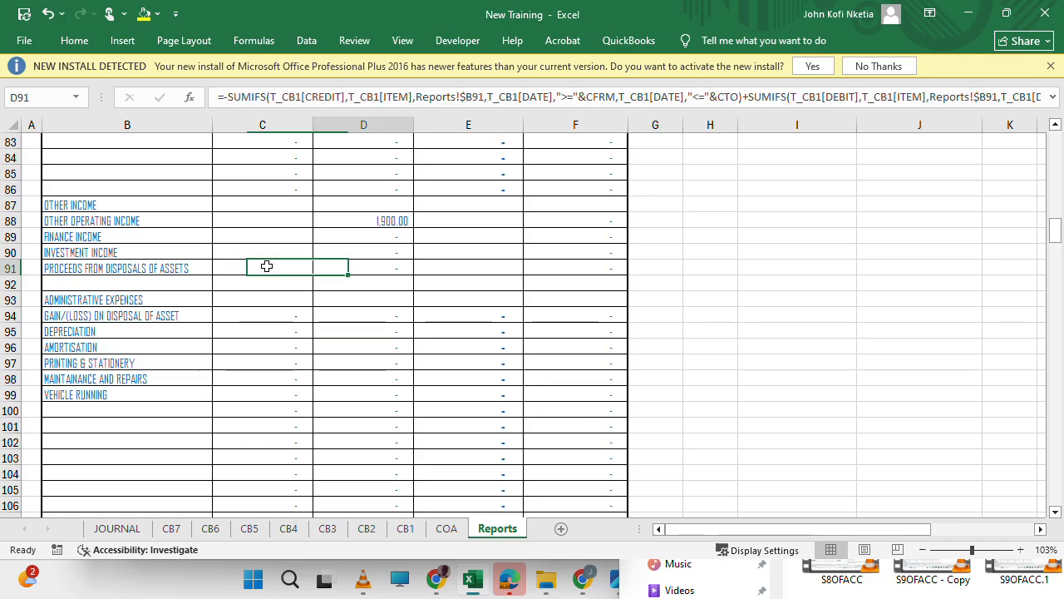
key("Left")
key("shift+Right")
key("shift+Right")
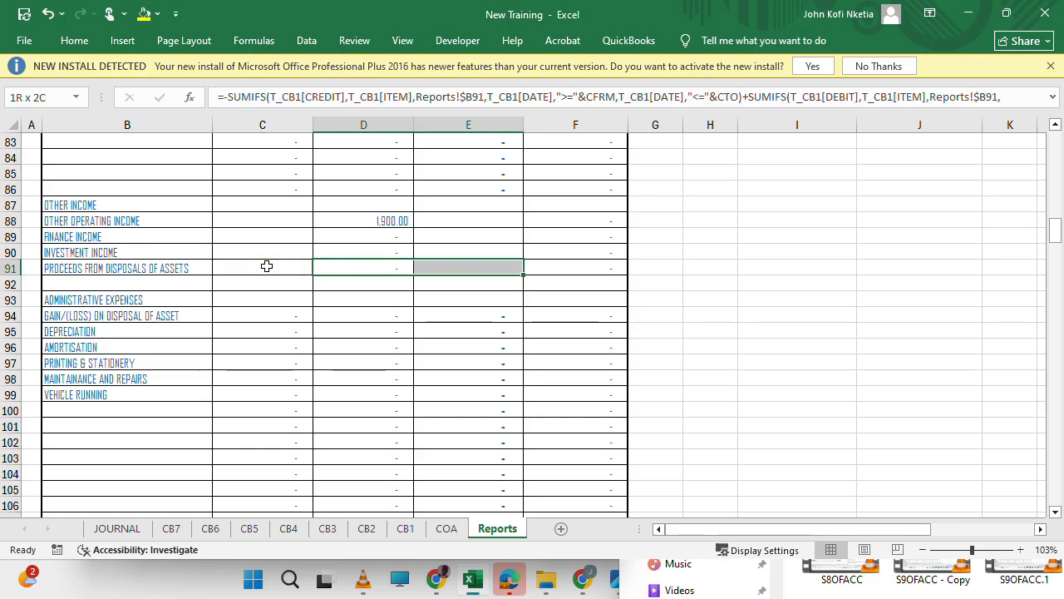
key("Left")
key("Left")
key("shift+Right")
key("shift+Right")
key("Left")
key("Right")
key("Right")
key("shift+Right")
key("shift+Right")
key("shift+Right")
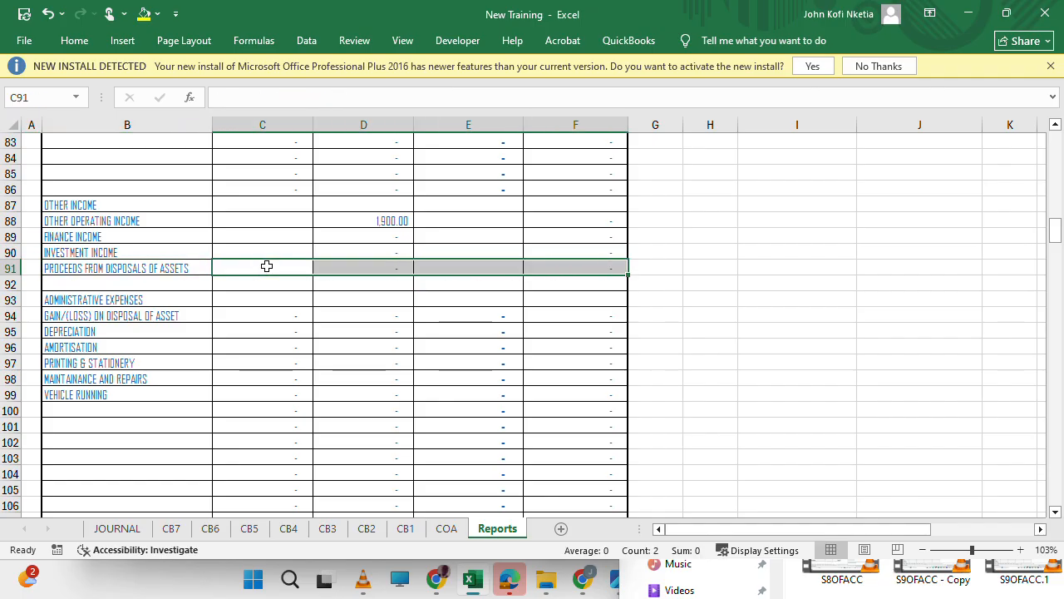
key("ctrl+q")
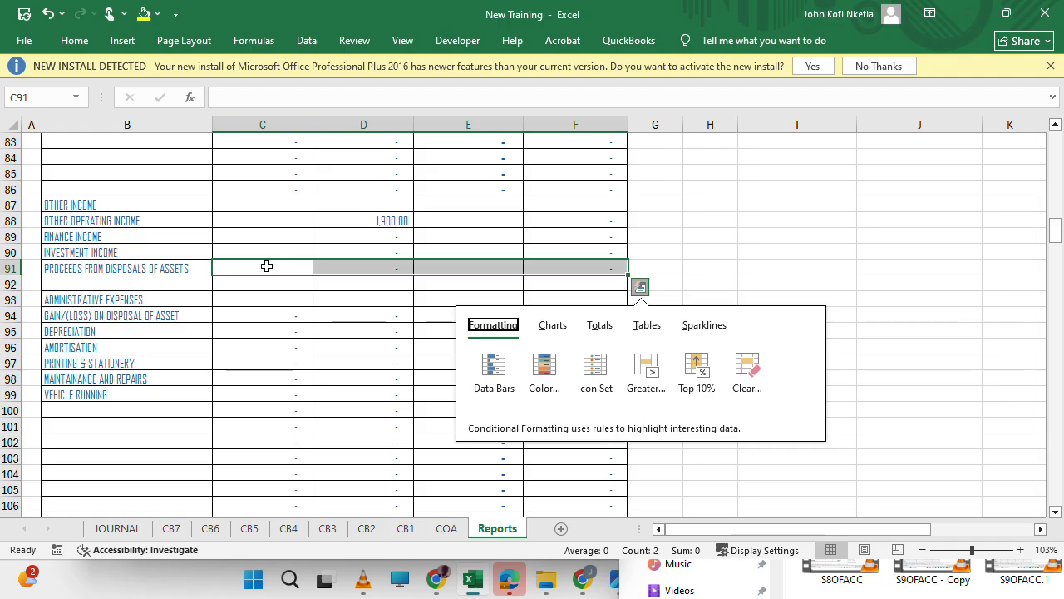
key("Escape")
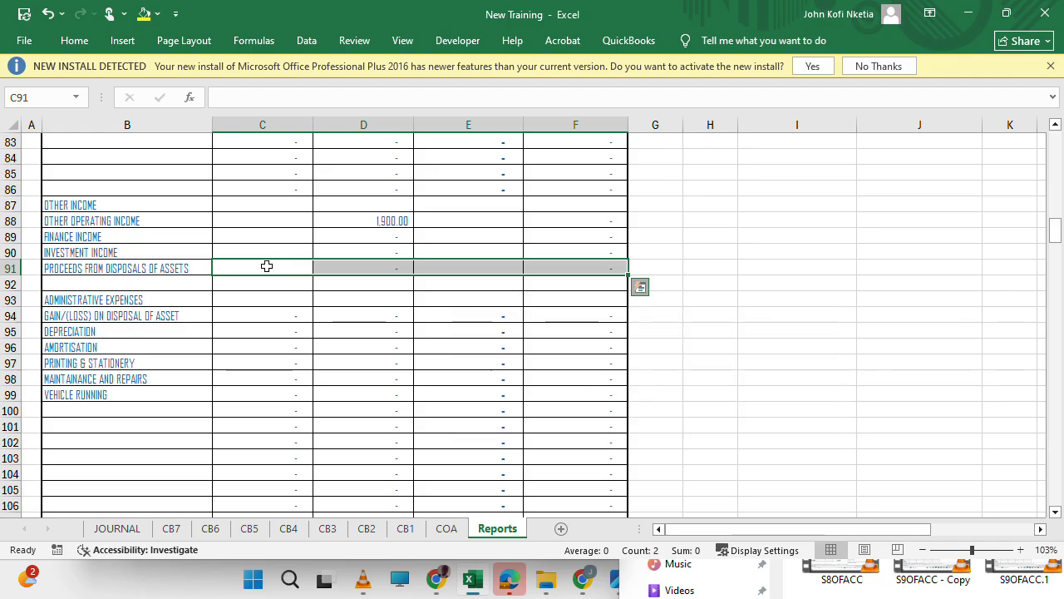
key("ctrl+c")
Paste the copied proceeds row into I91:L91 beside the trial balance.
key("Right")
key("Right")
key("Right")
key("Right")
key("Right")
key("Right")
key("Right")
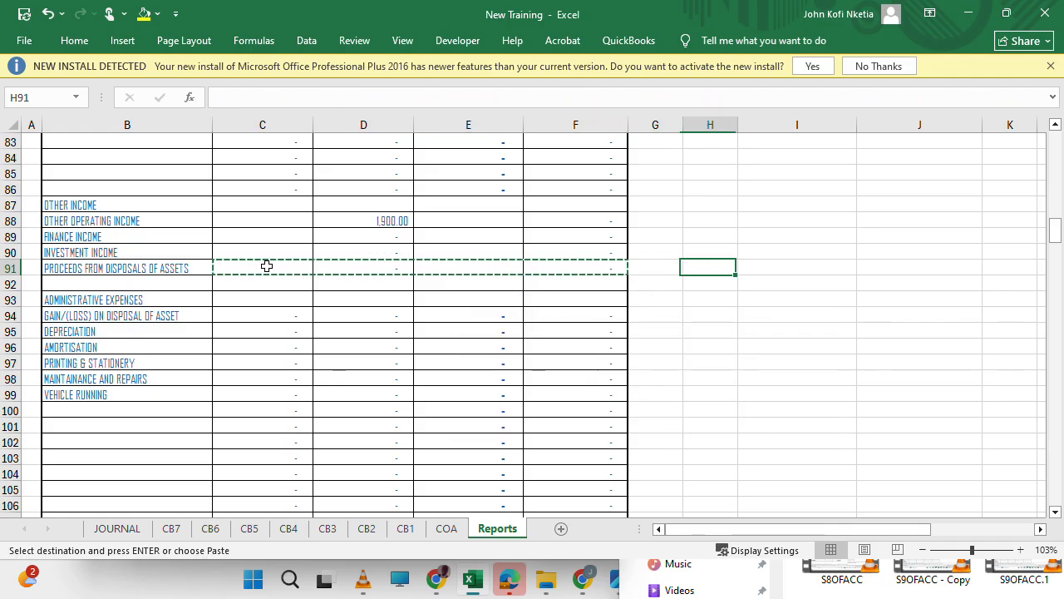
scroll(266, 265, "up", 10)
scroll(266, 265, "up", 17)
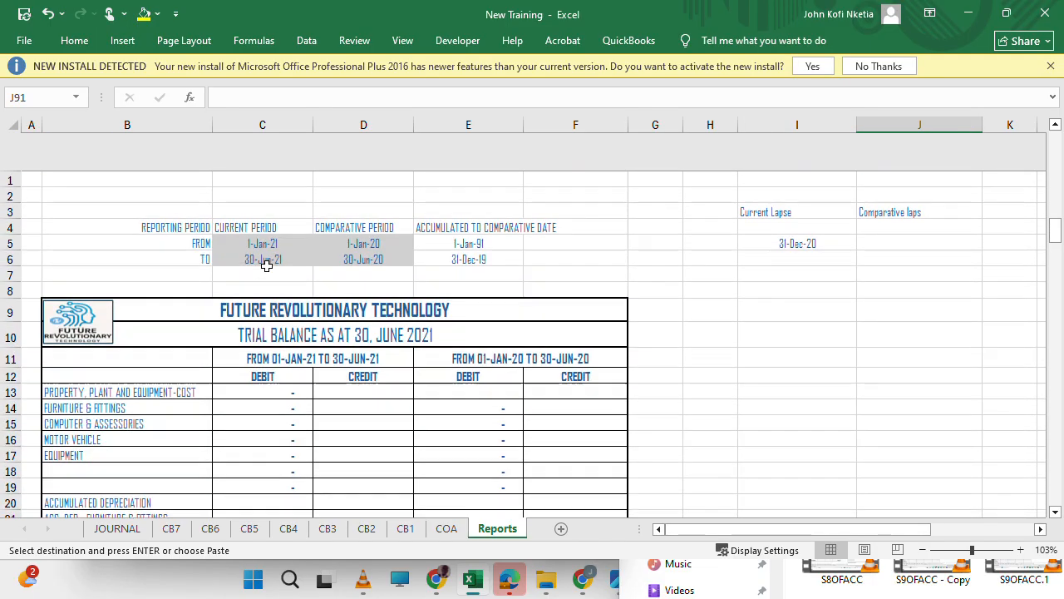
scroll(266, 265, "down", 15)
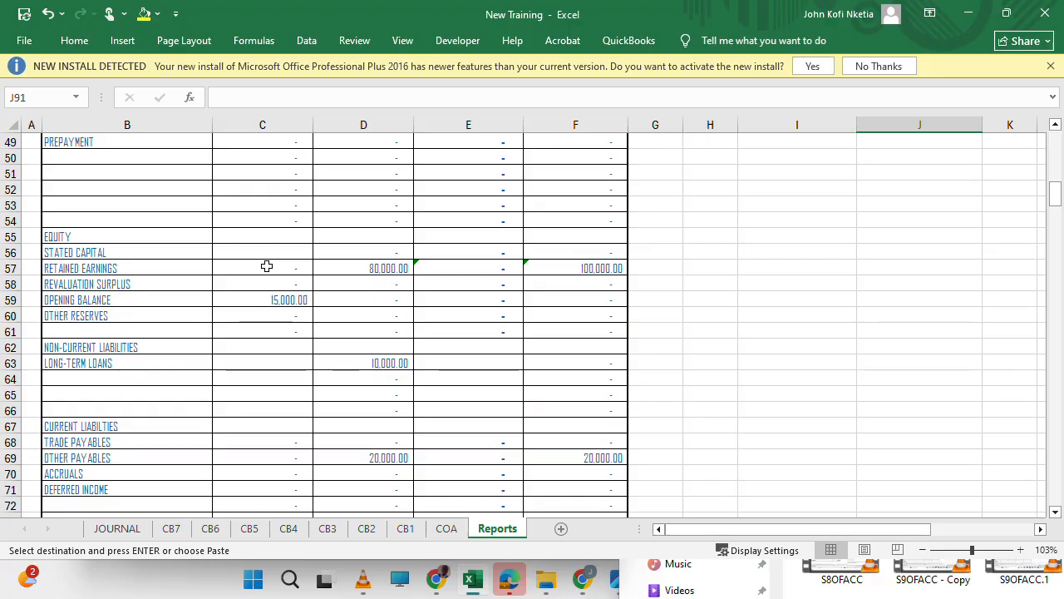
key("Left")
scroll(266, 265, "down", 20)
scroll(266, 266, "down", 17)
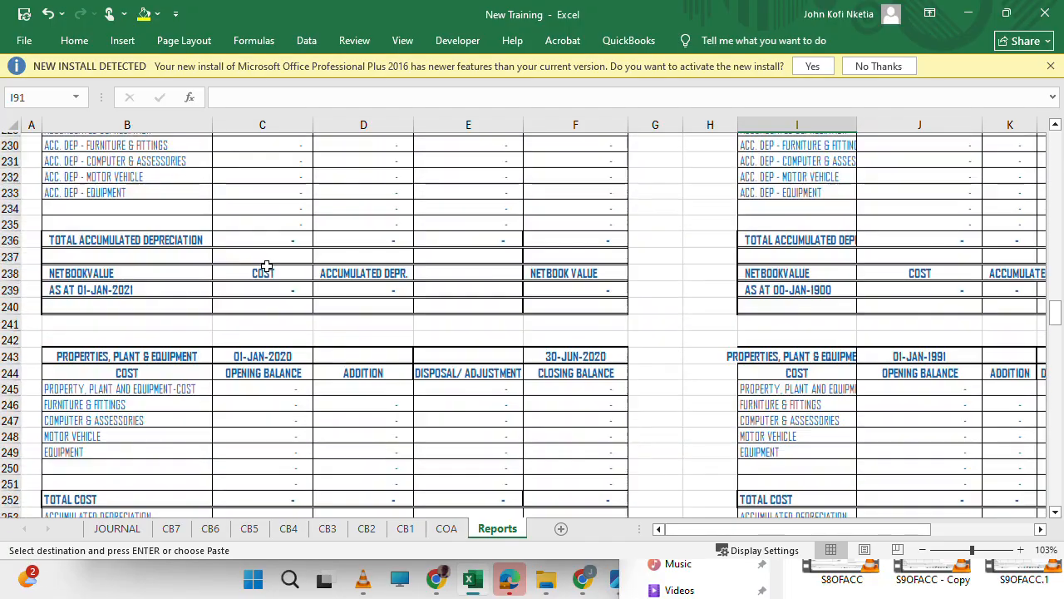
scroll(266, 265, "up", 20)
scroll(266, 265, "up", 11)
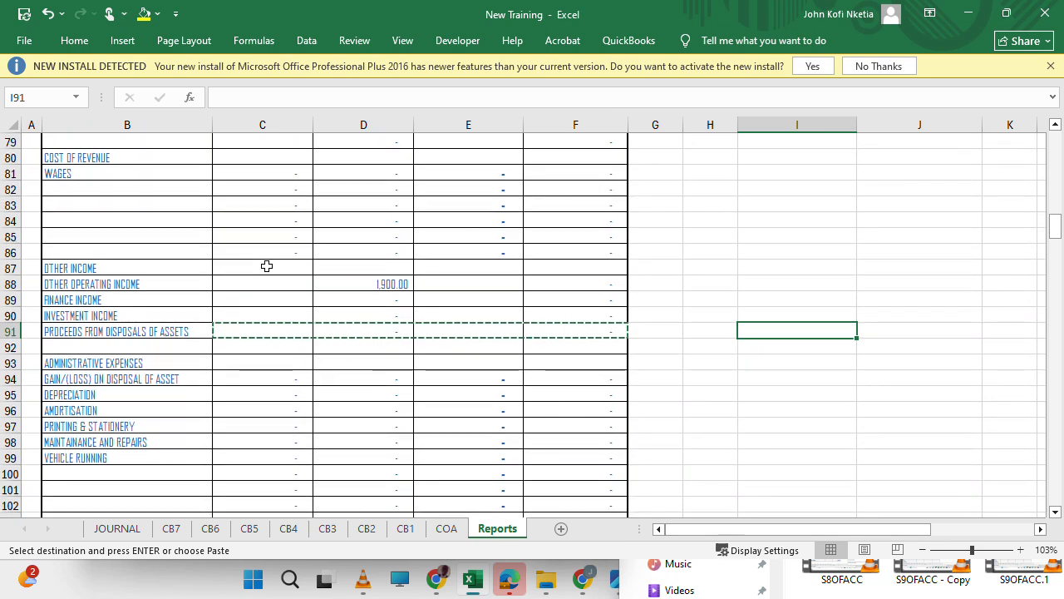
key("ctrl+v")
scroll(266, 265, "right", 1)
scroll(266, 265, "left", 1)
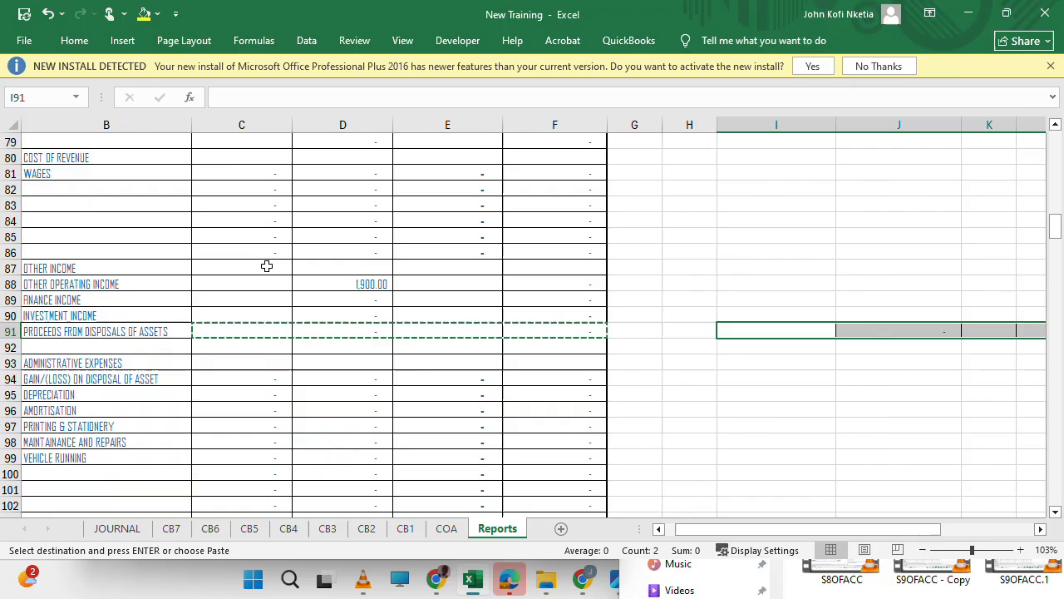
scroll(266, 265, "right", 4)
scroll(266, 265, "left", 3)
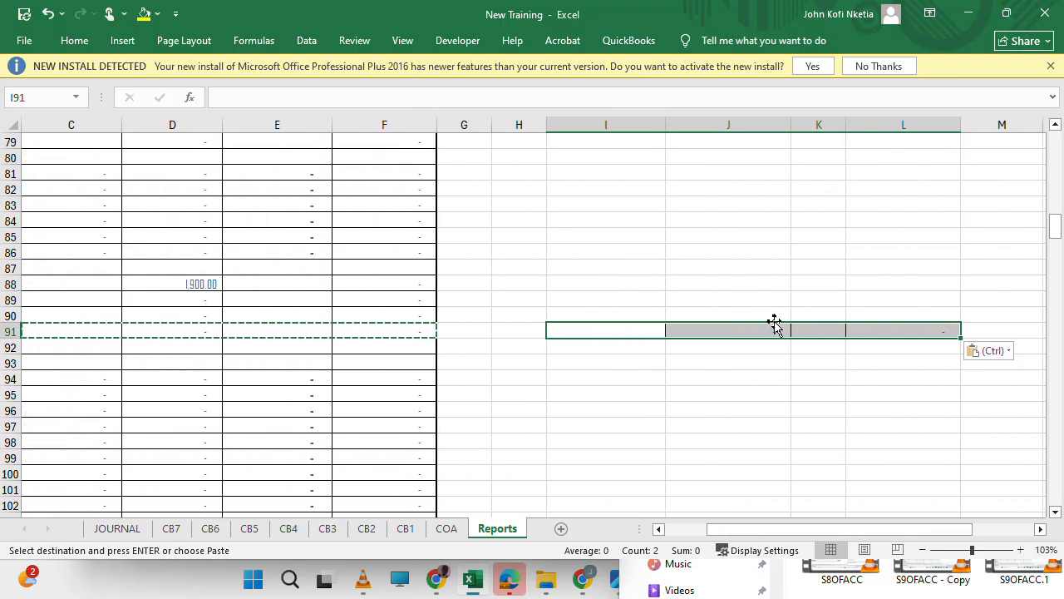
Replace CFRM with PFRM in the SUMIFS formula of J91.
left_click(744, 330)
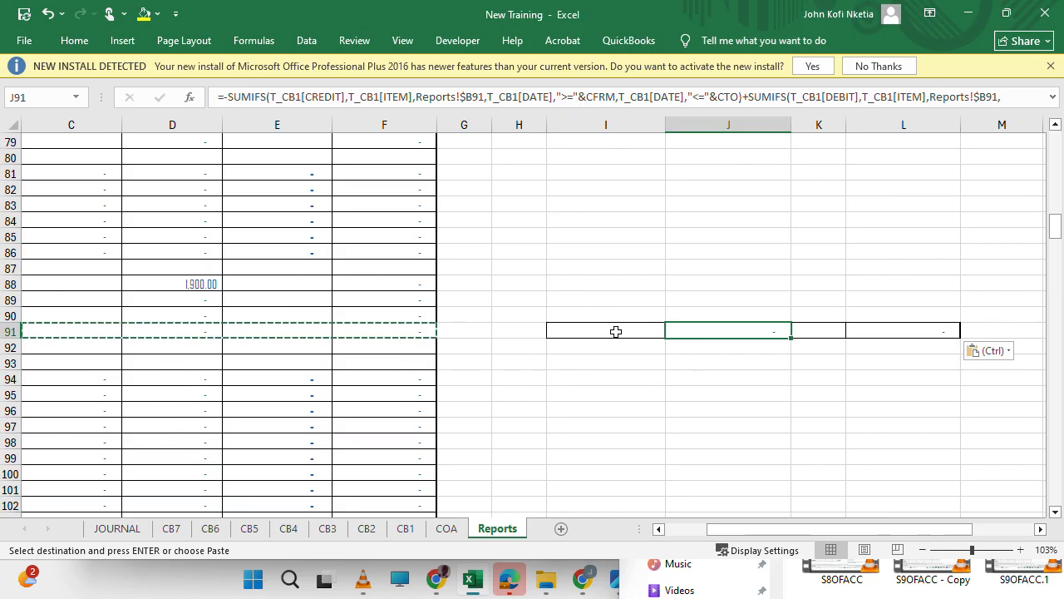
key("ctrl+h")
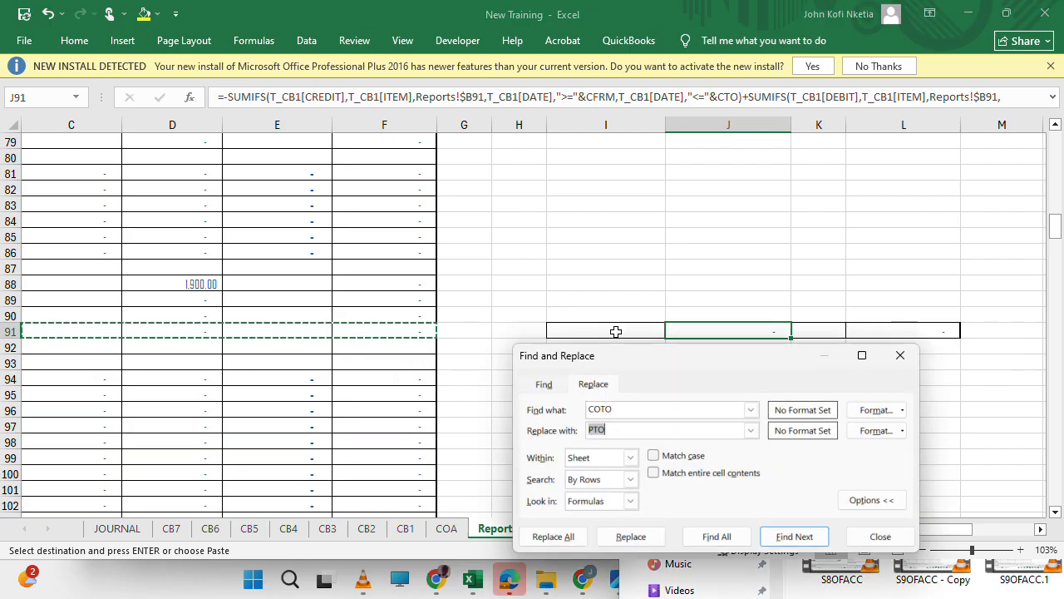
type("C")
key("shift+Tab")
type("CF")
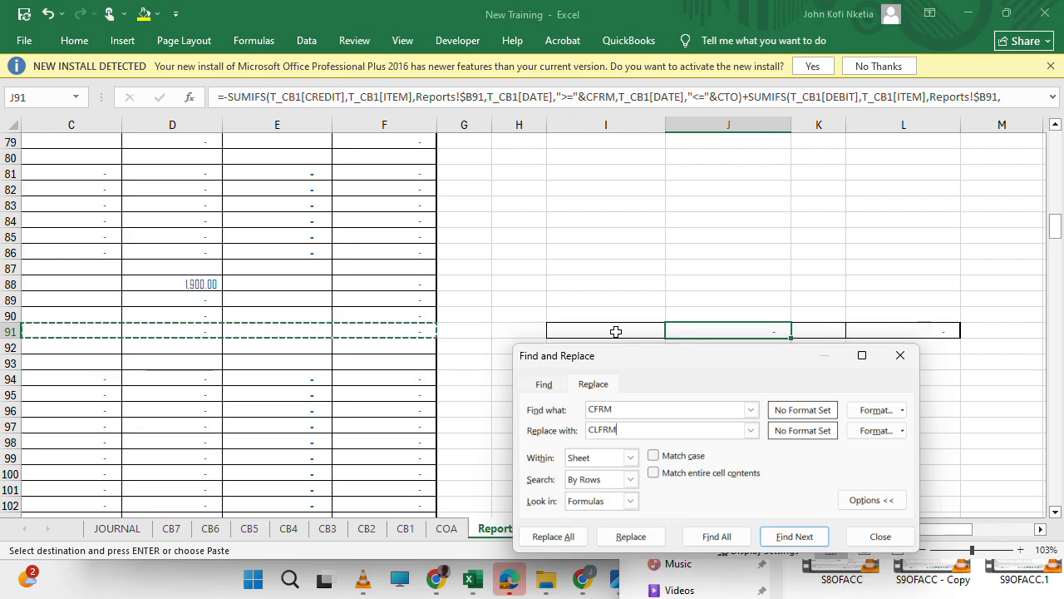
type("FRM")
left_click(631, 536)
left_click(710, 269)
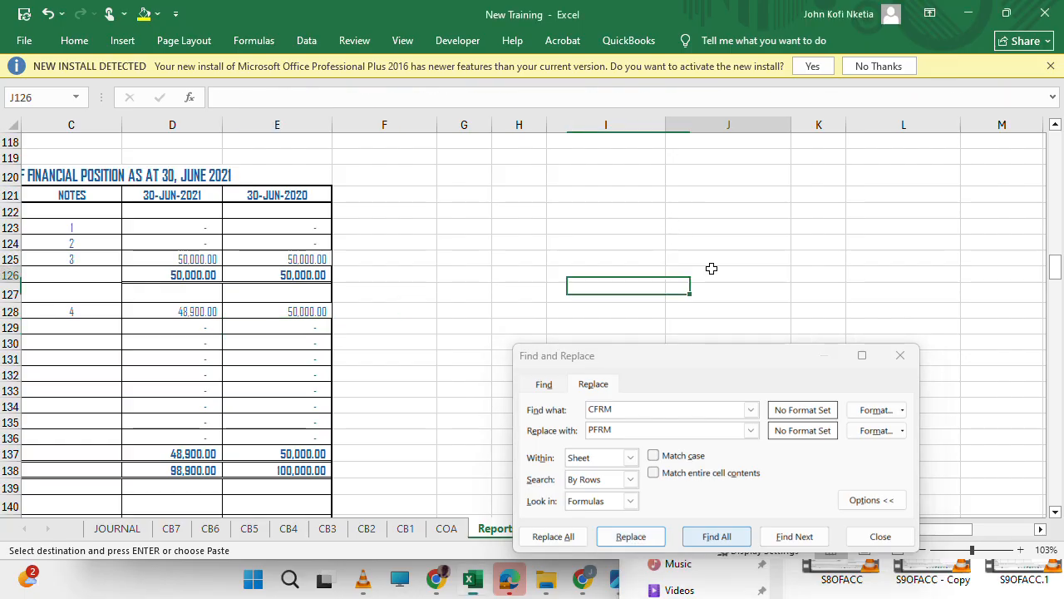
key("ctrl+Up")
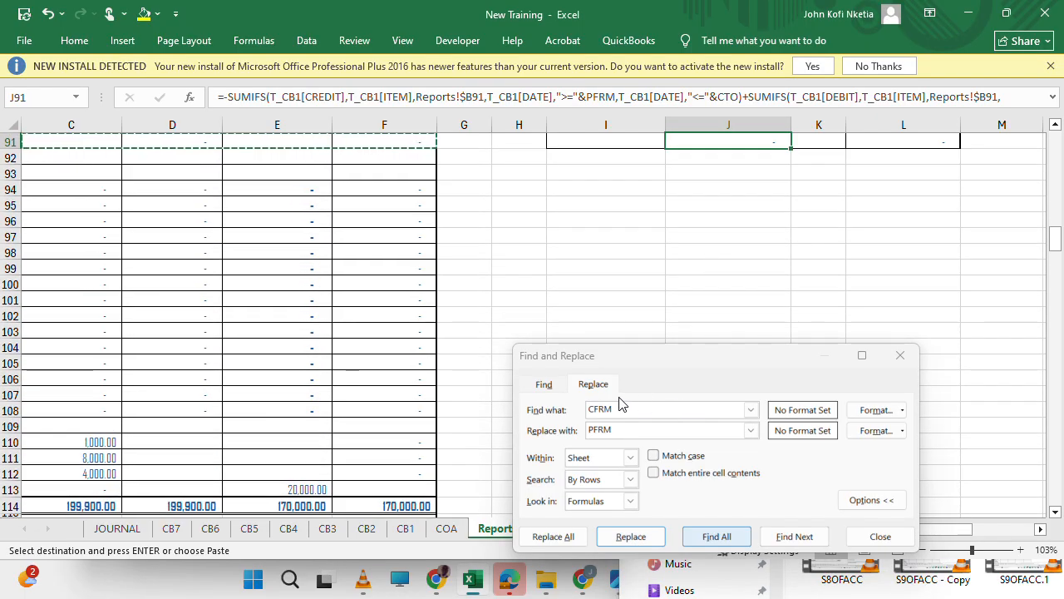
Replace CTO with CLTO in the SUMIFS formula of J91.
left_click(539, 402)
type("CTO")
key("Tab")
type("CLTO")
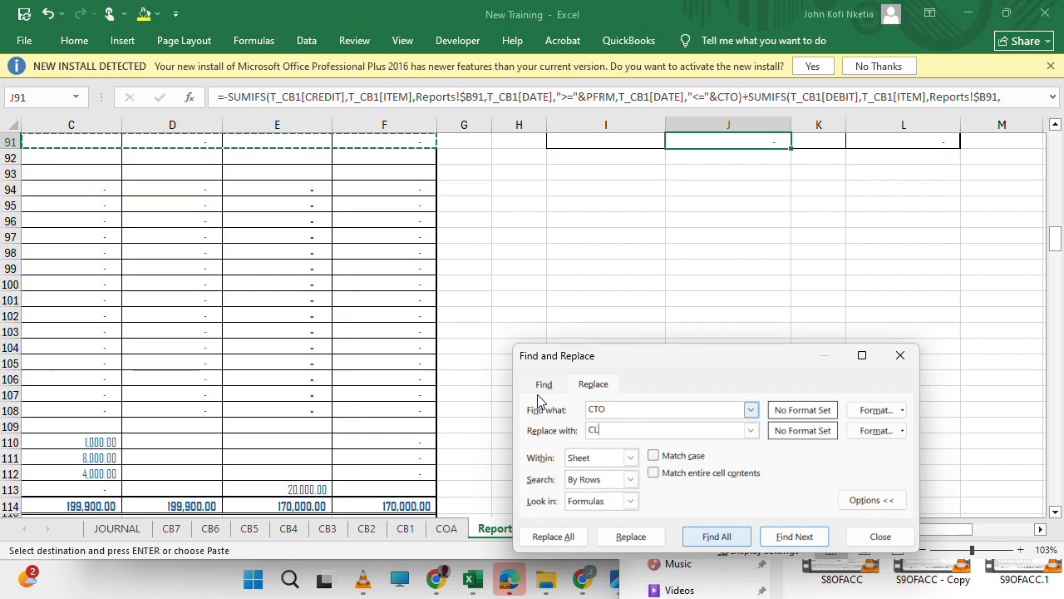
left_click(632, 536)
left_click(714, 271)
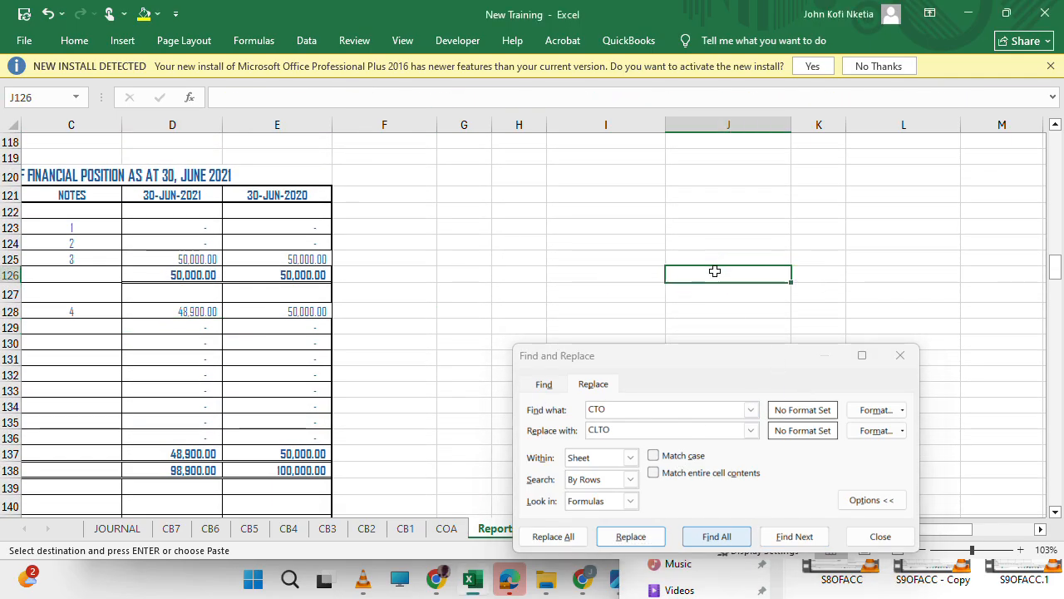
key("ctrl+Up")
Set up a replacement of COFRM with PFRM for the SUMIFS formula in L91.
key("Up")
key("Up")
key("Down")
key("Down")
key("Right")
key("Right")
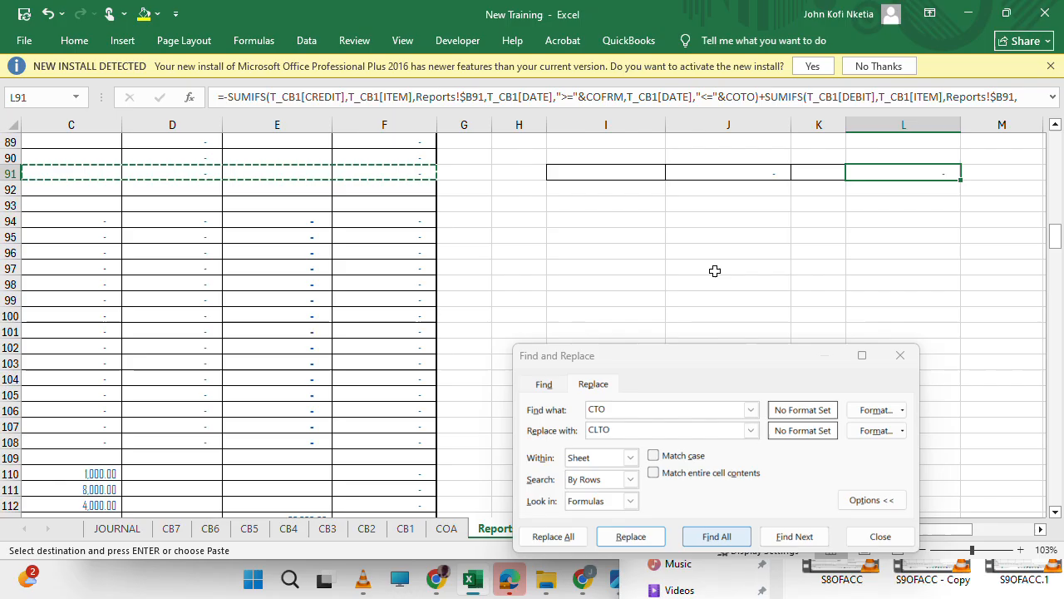
left_click(629, 412)
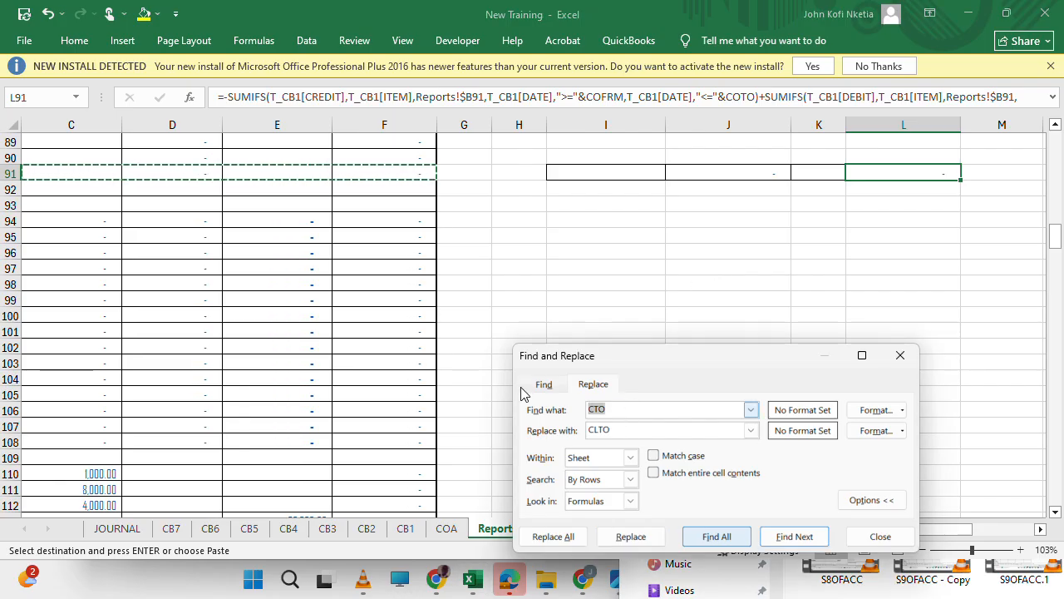
type("COFRM")
key("Tab")
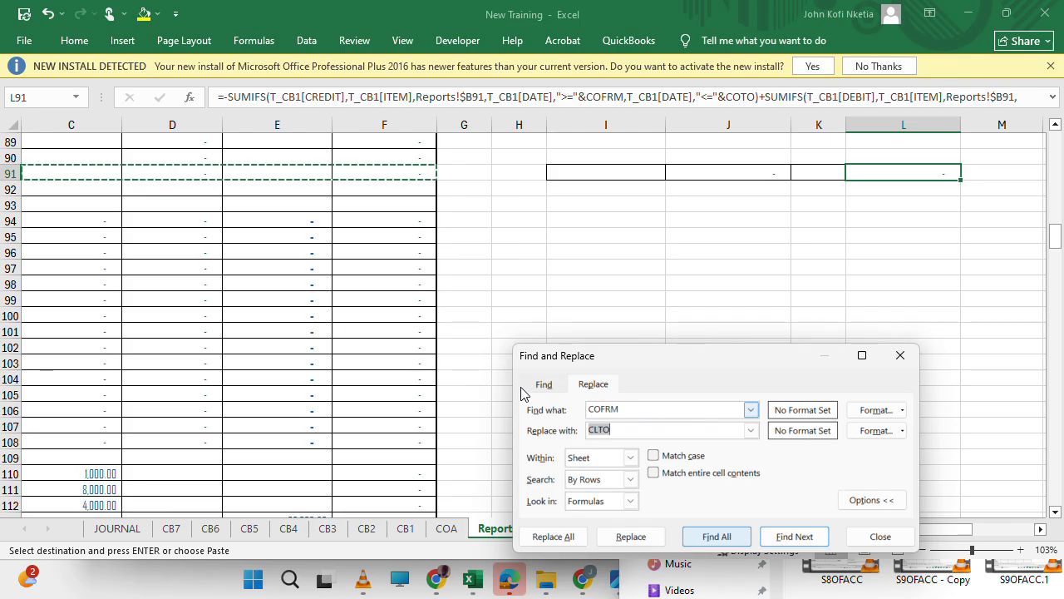
type("PFRM")
Try the COFRM to PFRM replacement on the first match, F91, and undo it.
left_click(708, 541)
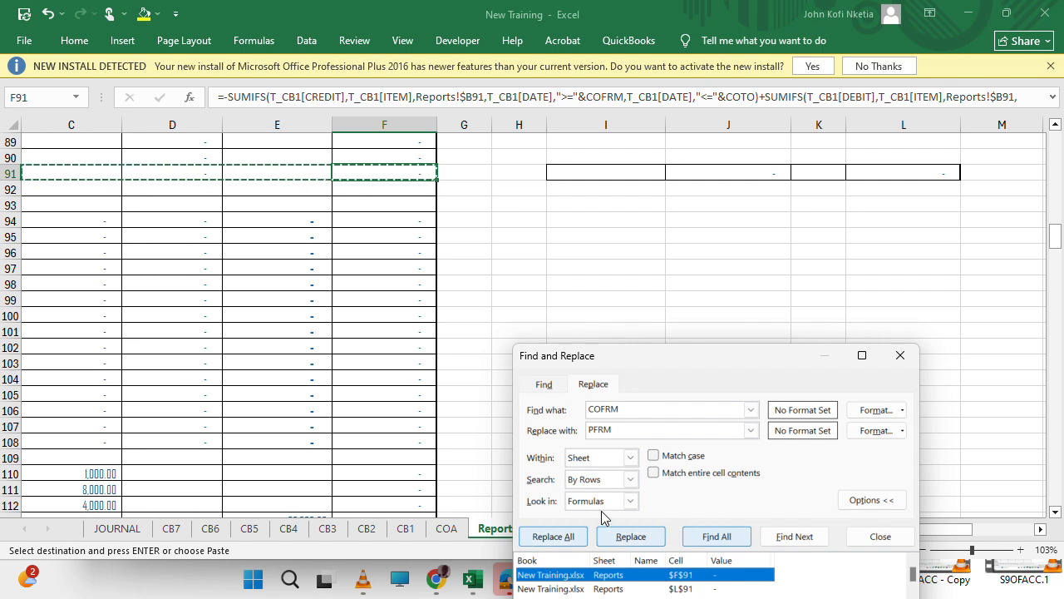
left_click(632, 538)
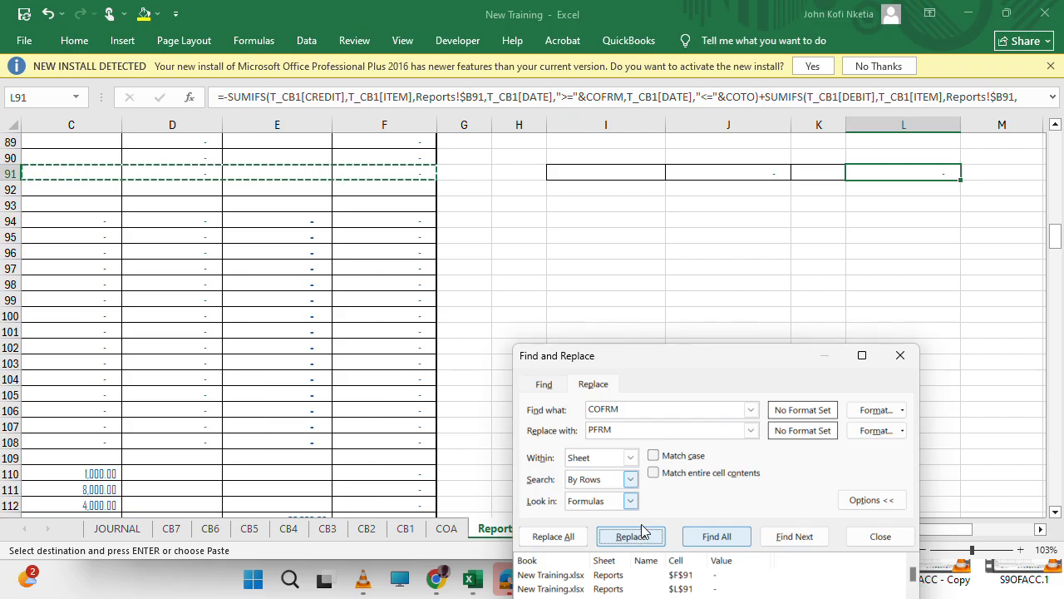
left_click(913, 246)
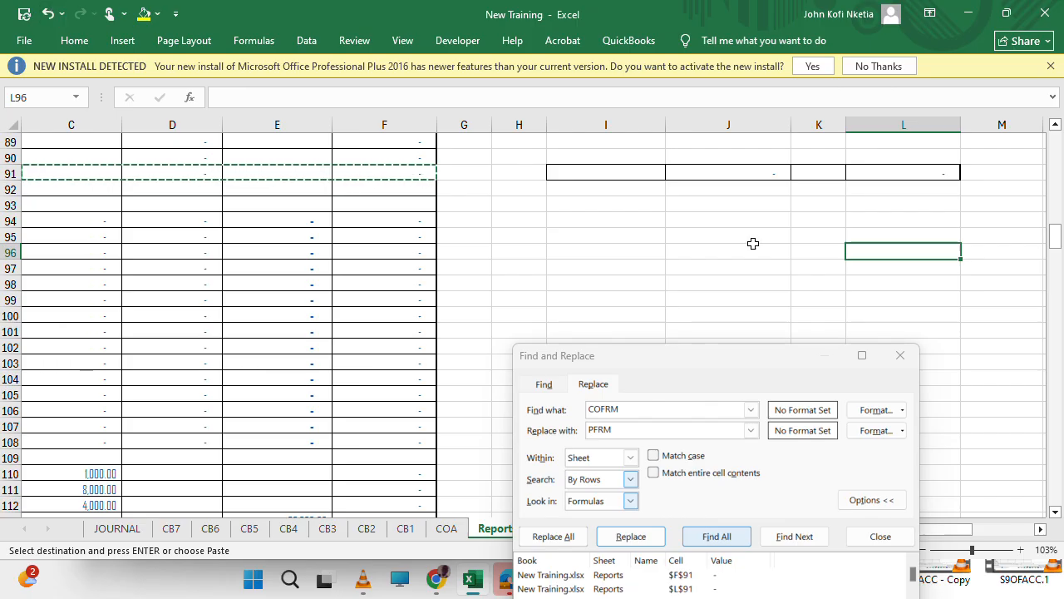
left_click(47, 14)
Replace COFRM with PFRM in the SUMIFS formula of L91 only.
left_click(892, 150)
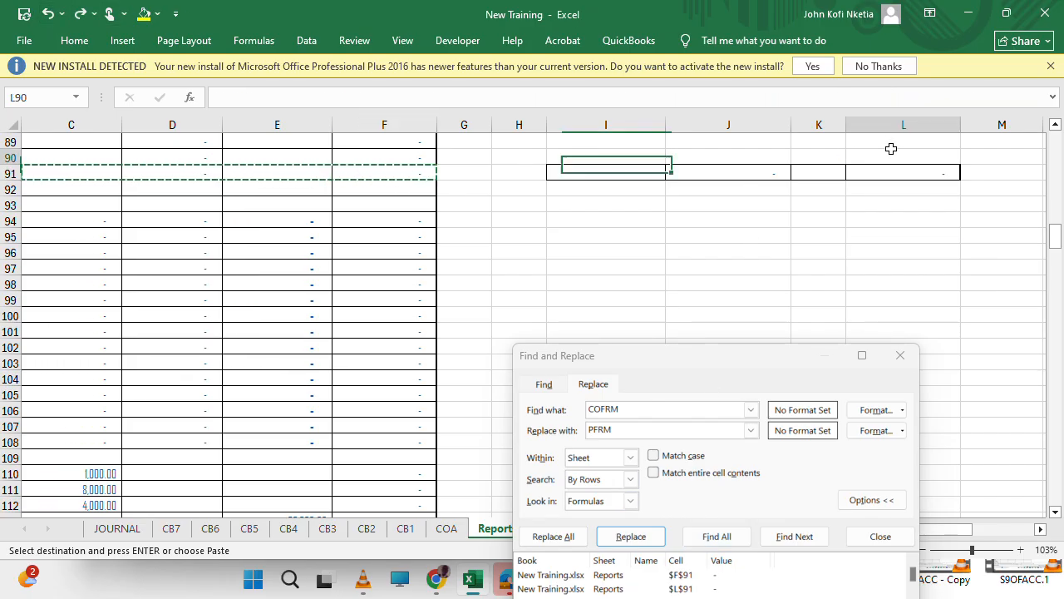
left_click(905, 169)
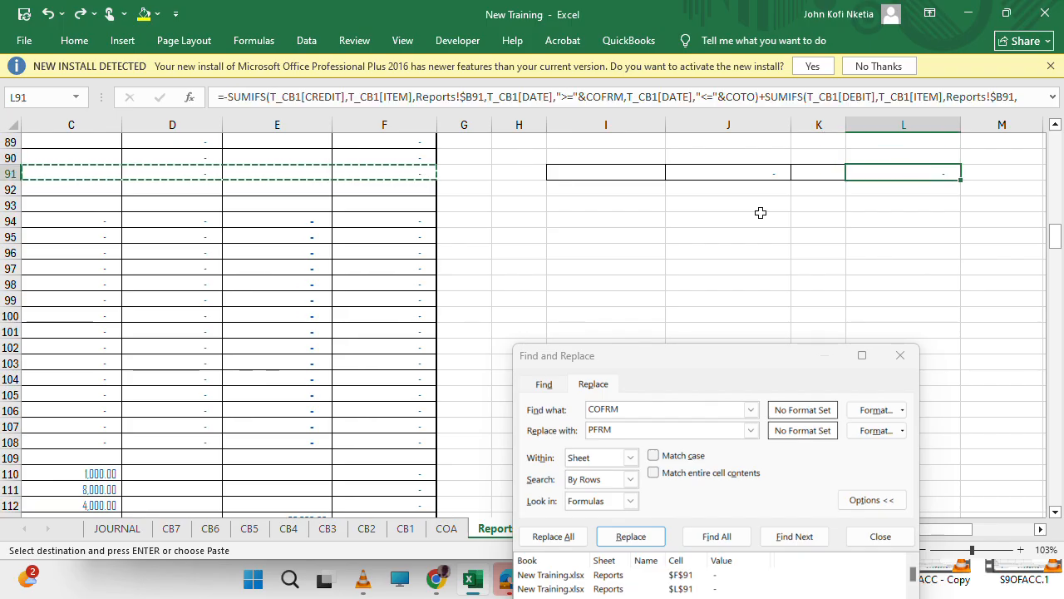
scroll(760, 213, "down", 3)
left_click_drag(707, 368, 634, 213)
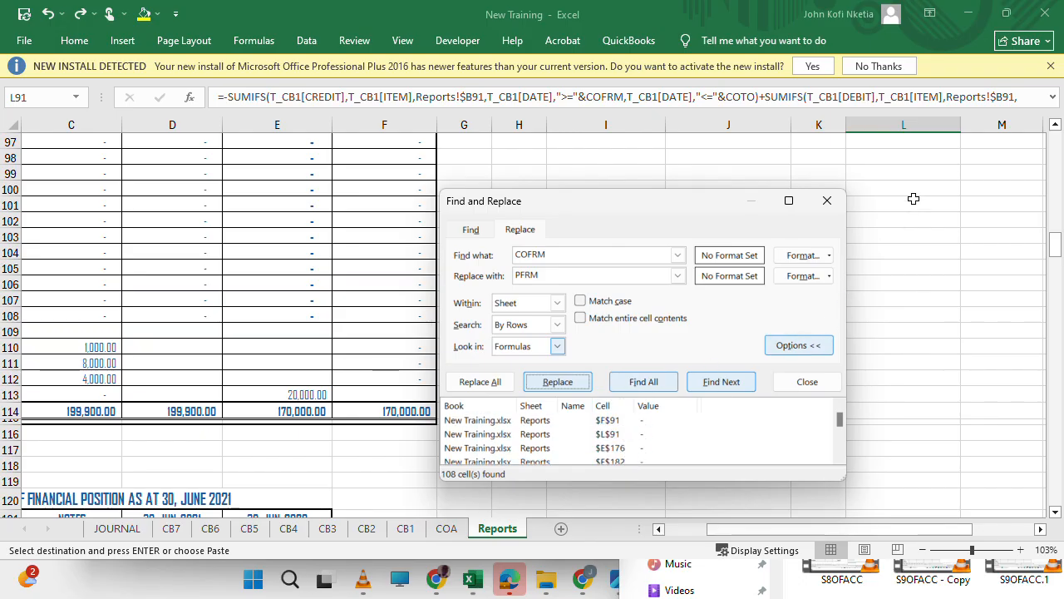
scroll(881, 187, "up", 4)
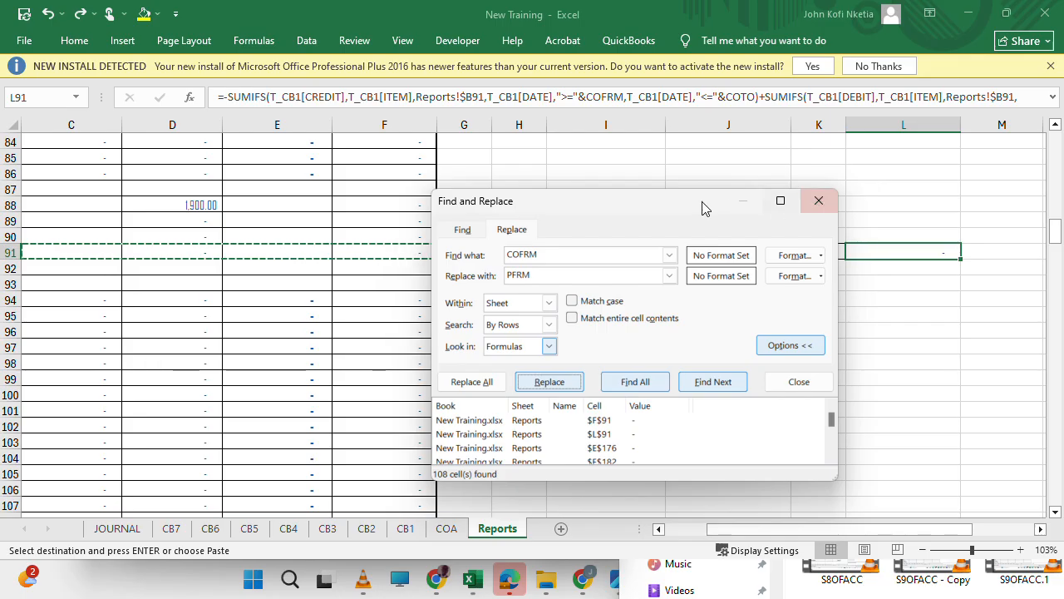
left_click_drag(673, 203, 695, 209)
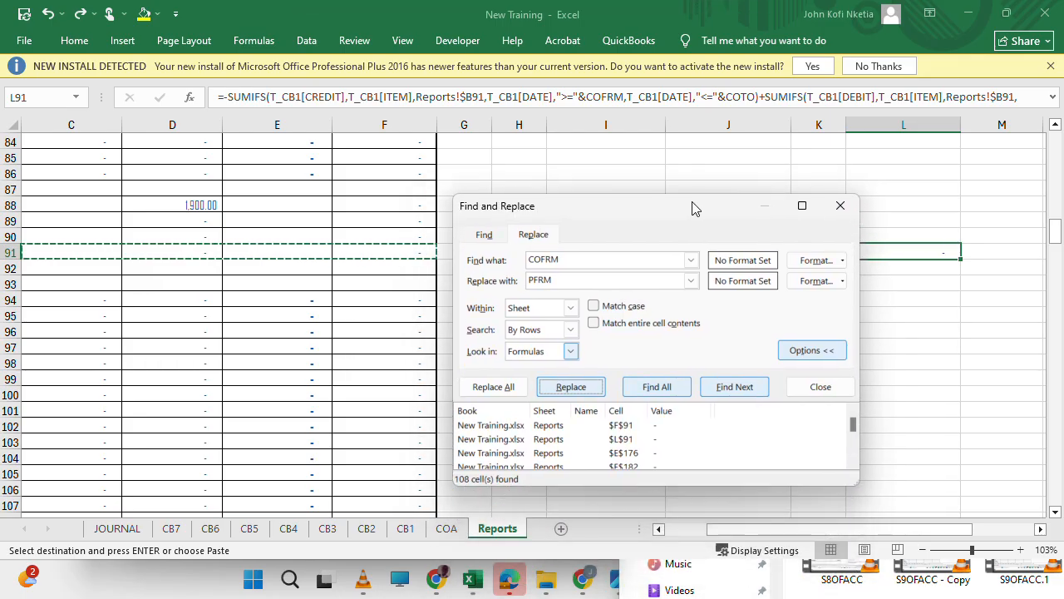
left_click(571, 387)
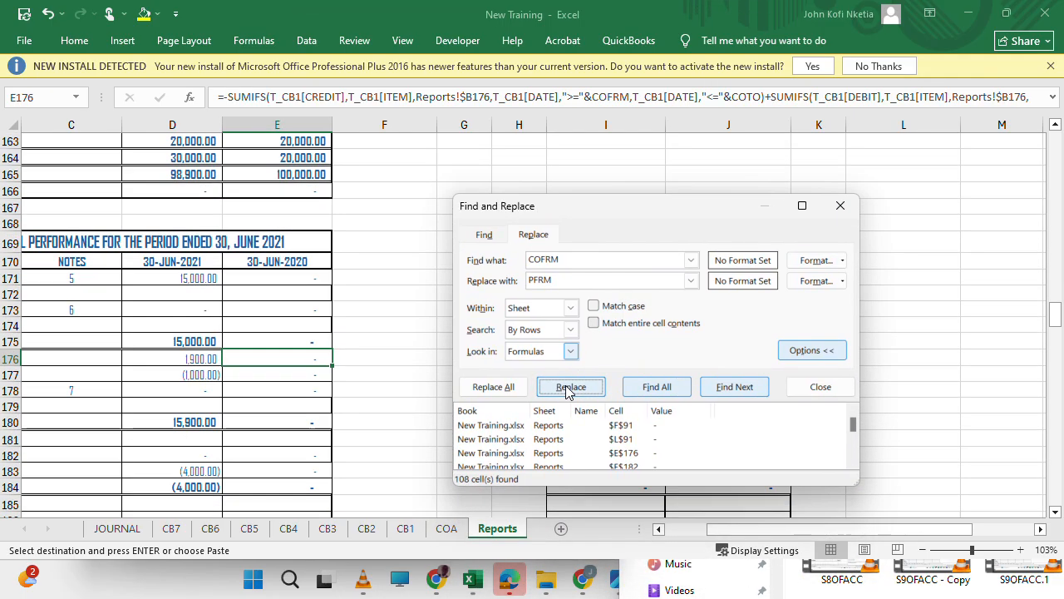
Replace COTO with PTO in the SUMIFS formula of L91 and close Find and Replace.
left_click(935, 280)
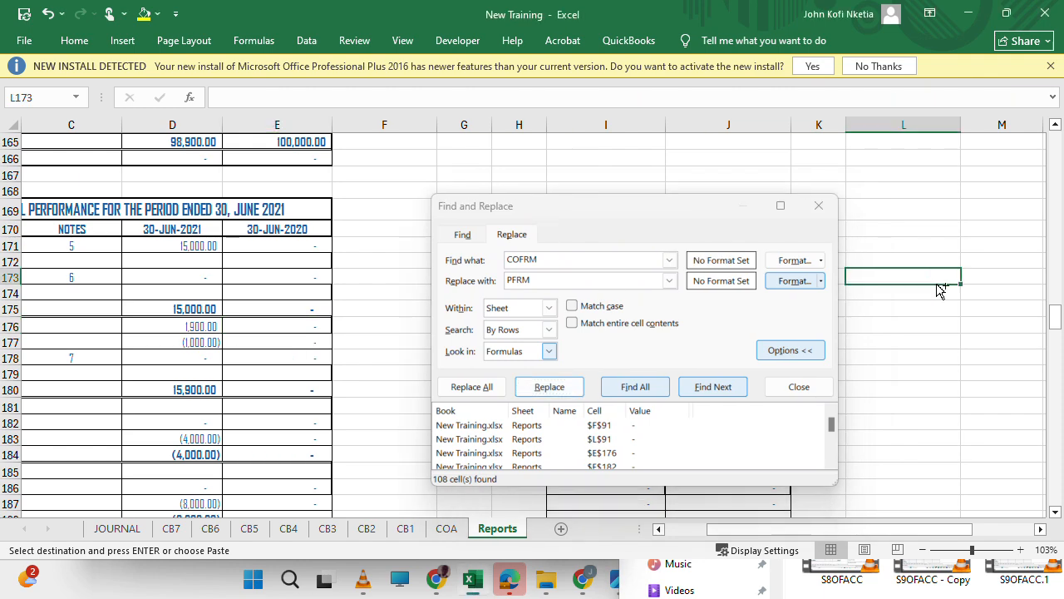
key("ctrl+Up")
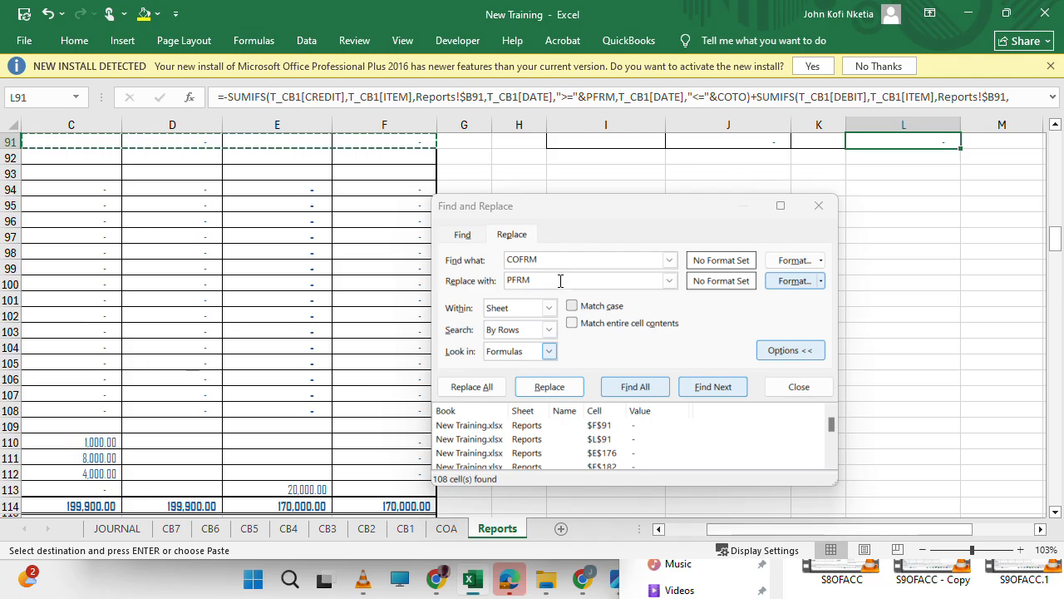
double_click(559, 280)
type("COTO")
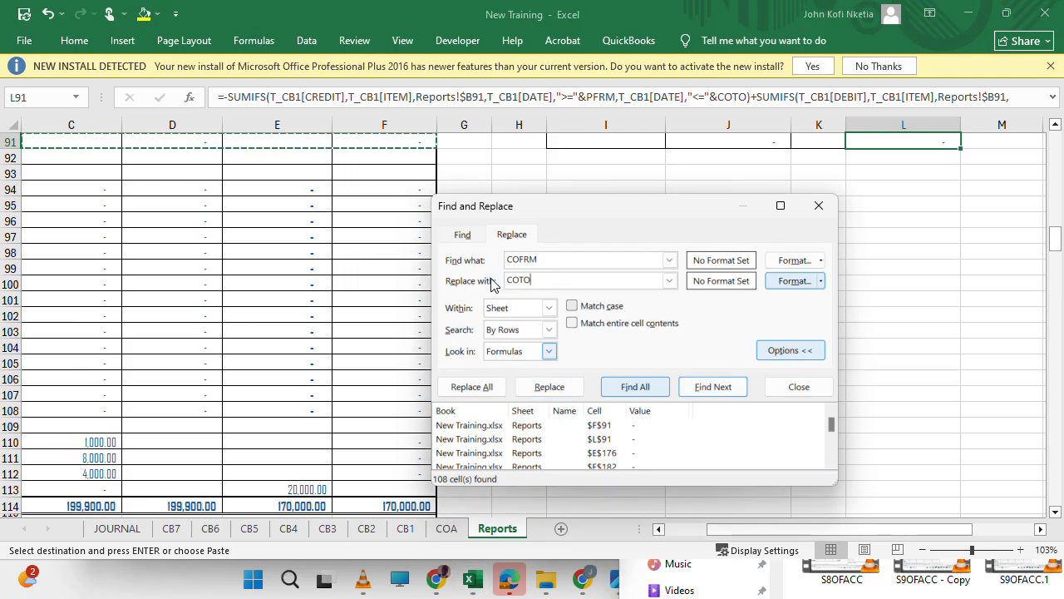
double_click(536, 259)
type("COTO")
key("Tab")
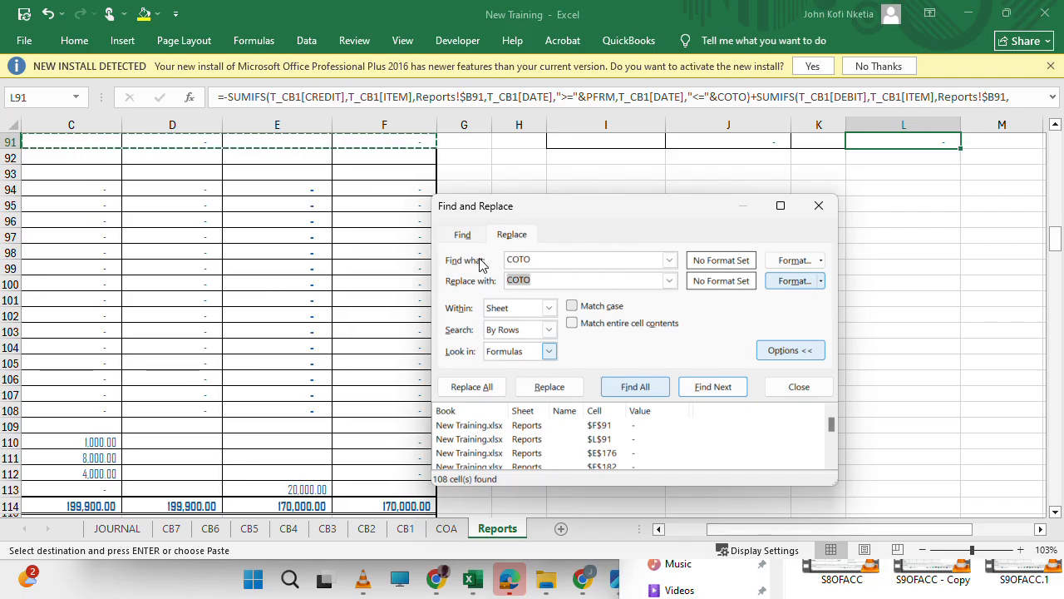
type("PT")
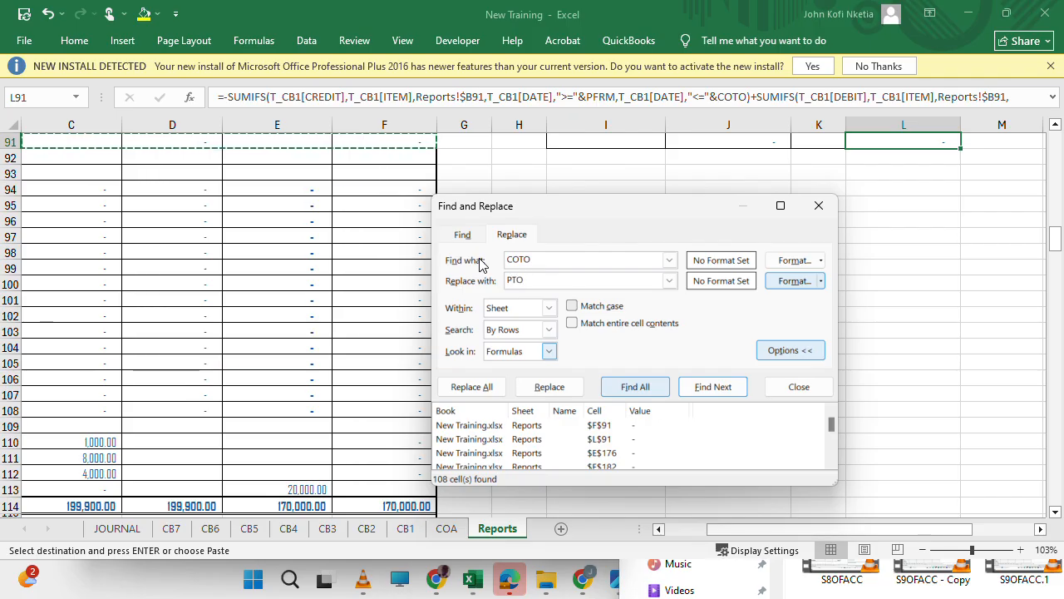
left_click(550, 389)
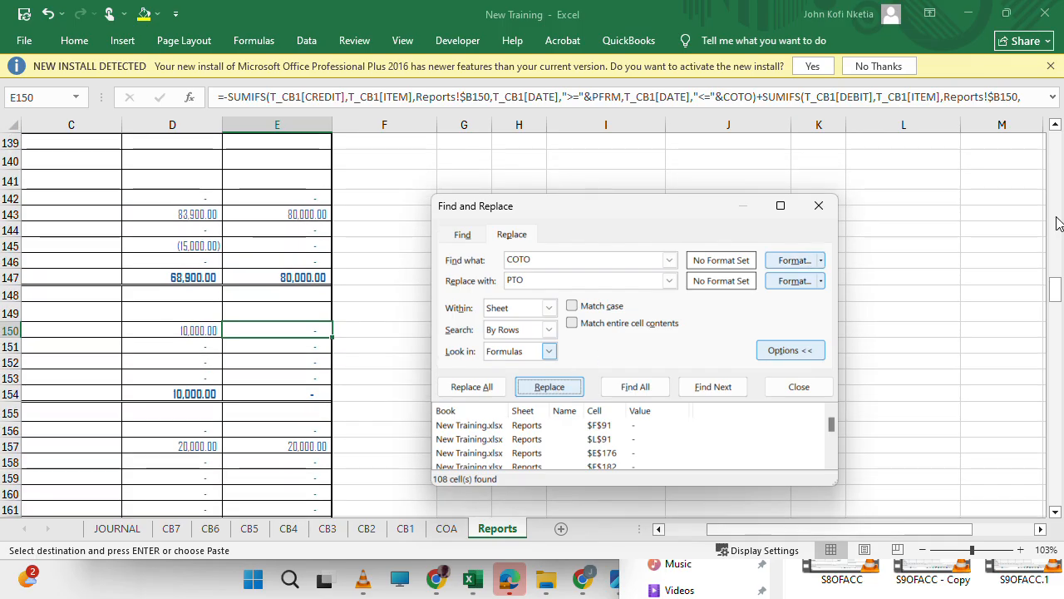
left_click(819, 206)
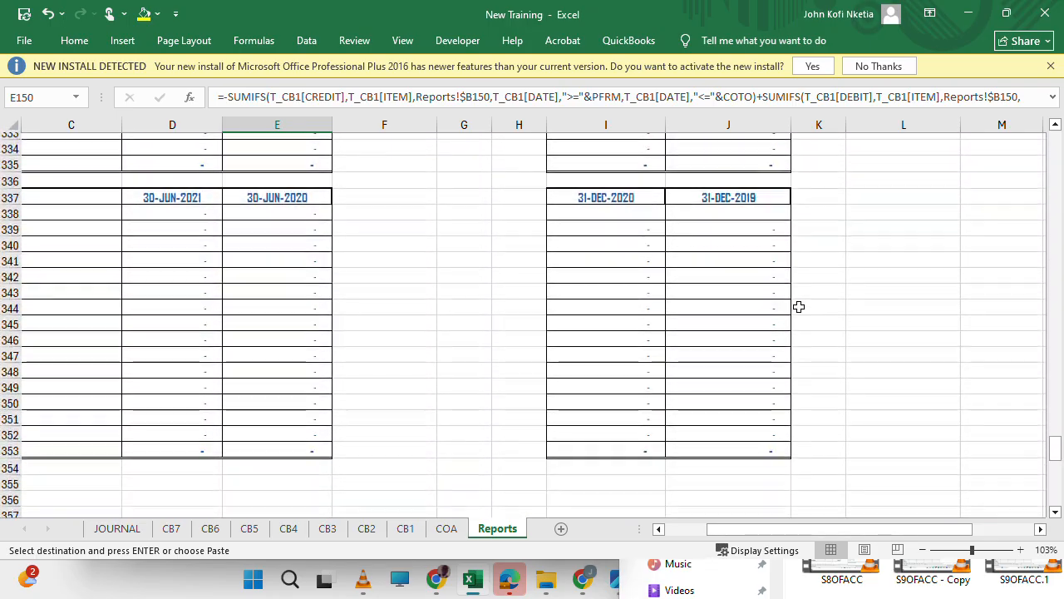
Enter =J91-(L228-L236) in I338 of the 31-DEC-2020 schedule, deducting the net disposals from the proceeds.
left_click(618, 205)
type("=")
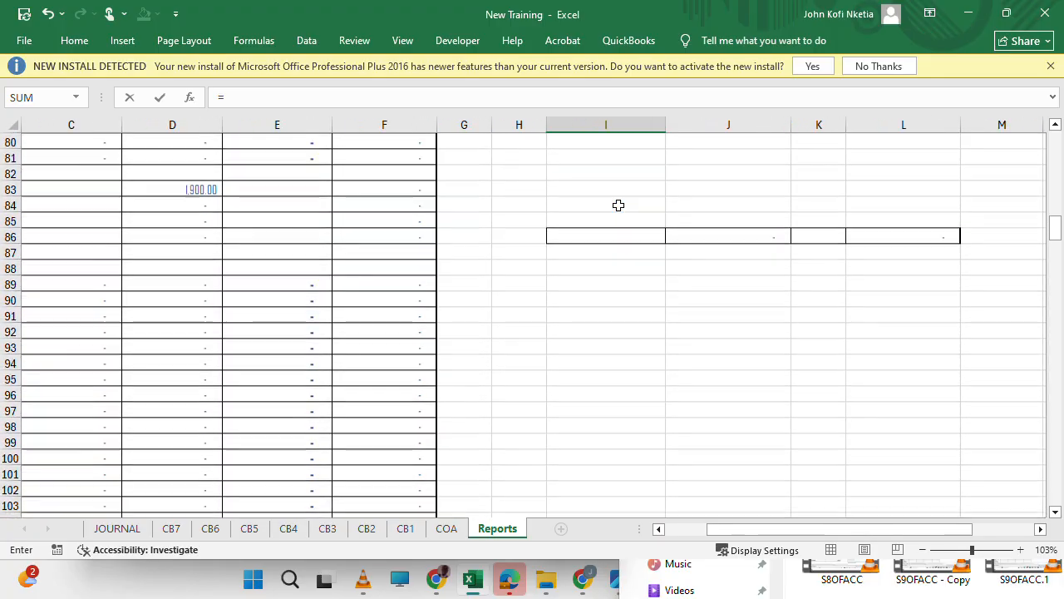
left_click(727, 237)
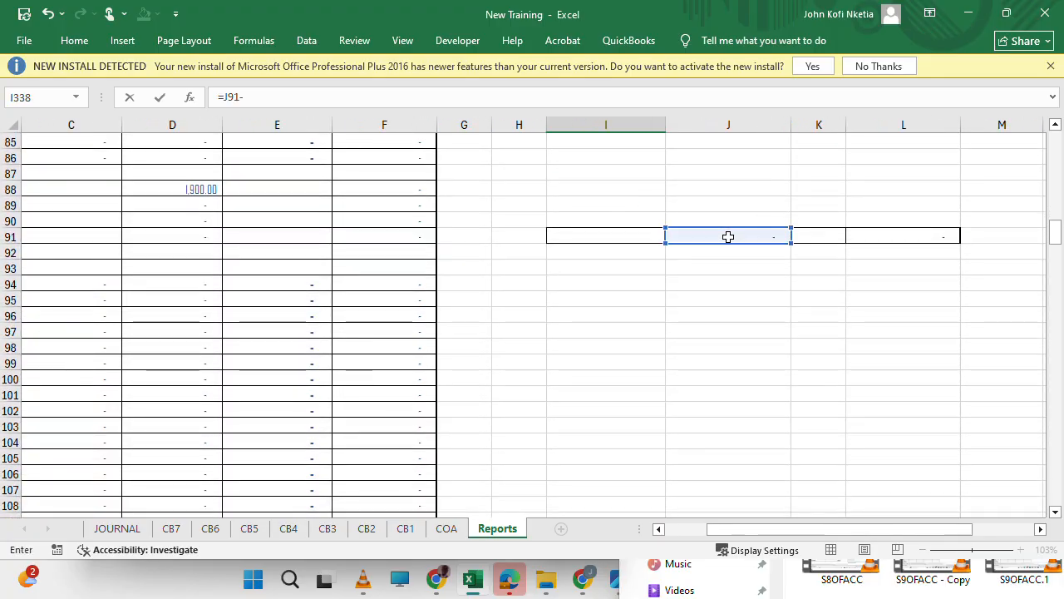
scroll(712, 416, "down", 20)
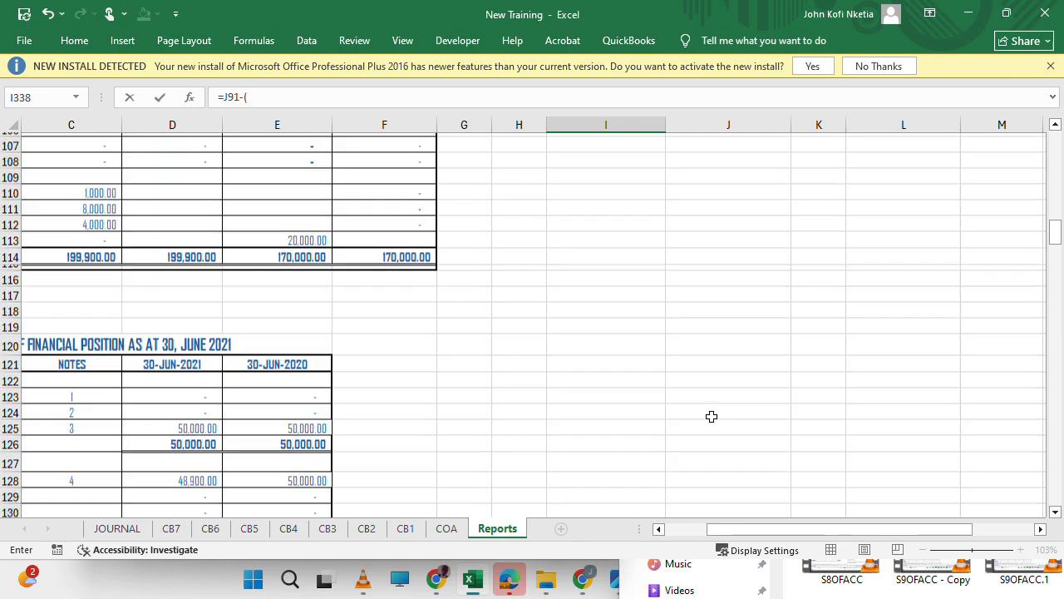
scroll(712, 416, "up", 8)
scroll(712, 415, "up", 20)
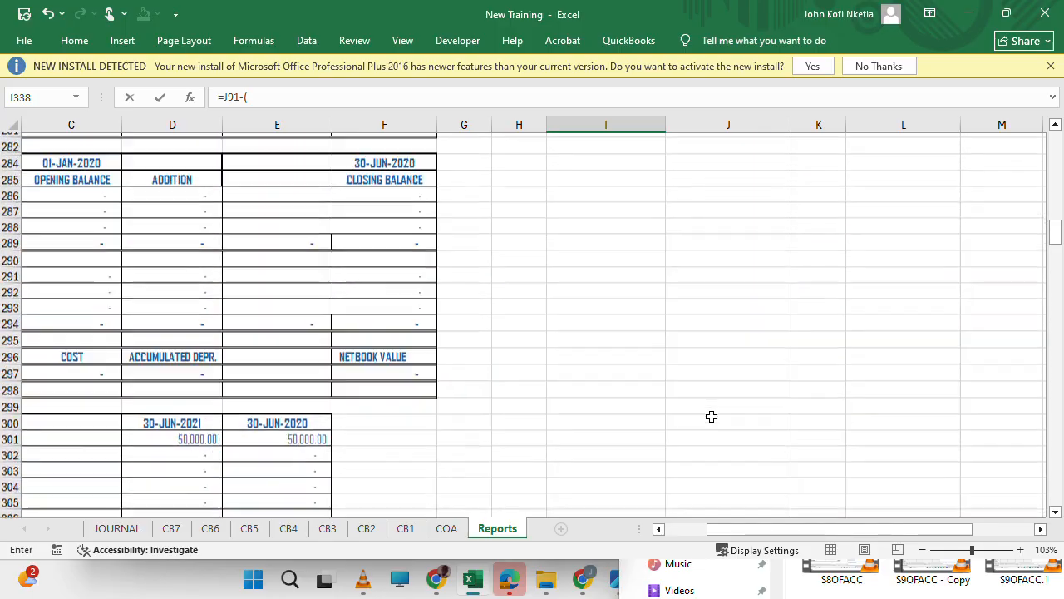
scroll(712, 415, "up", 4)
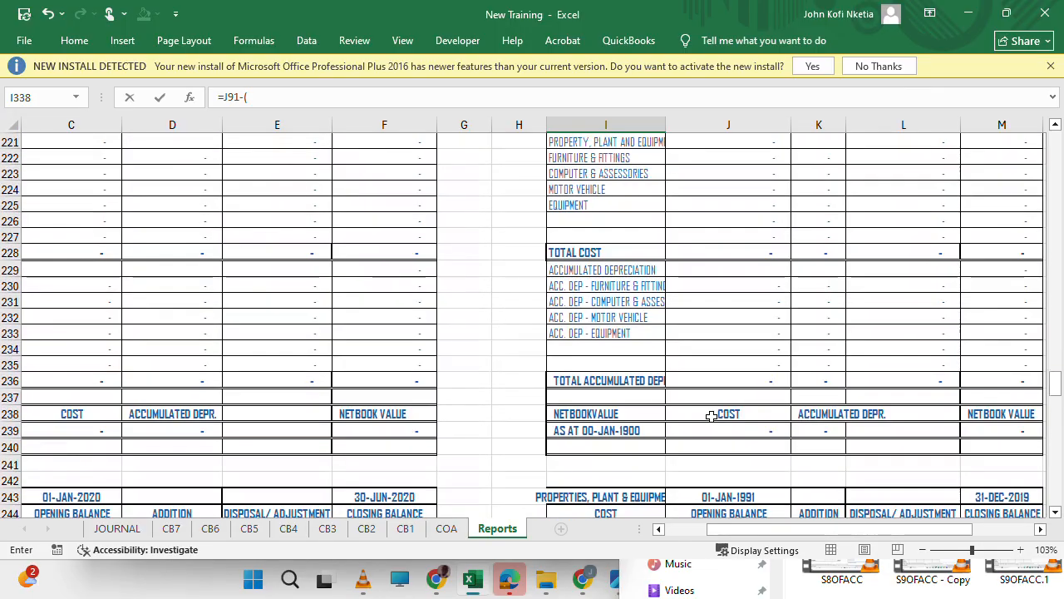
scroll(712, 415, "right", 2)
scroll(711, 415, "up", 2)
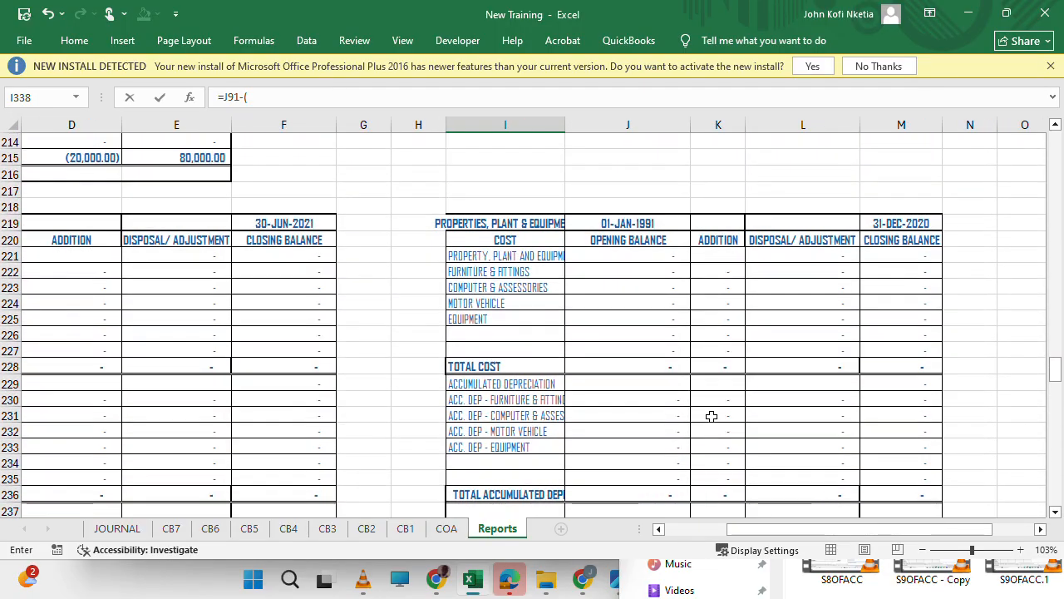
left_click(809, 363)
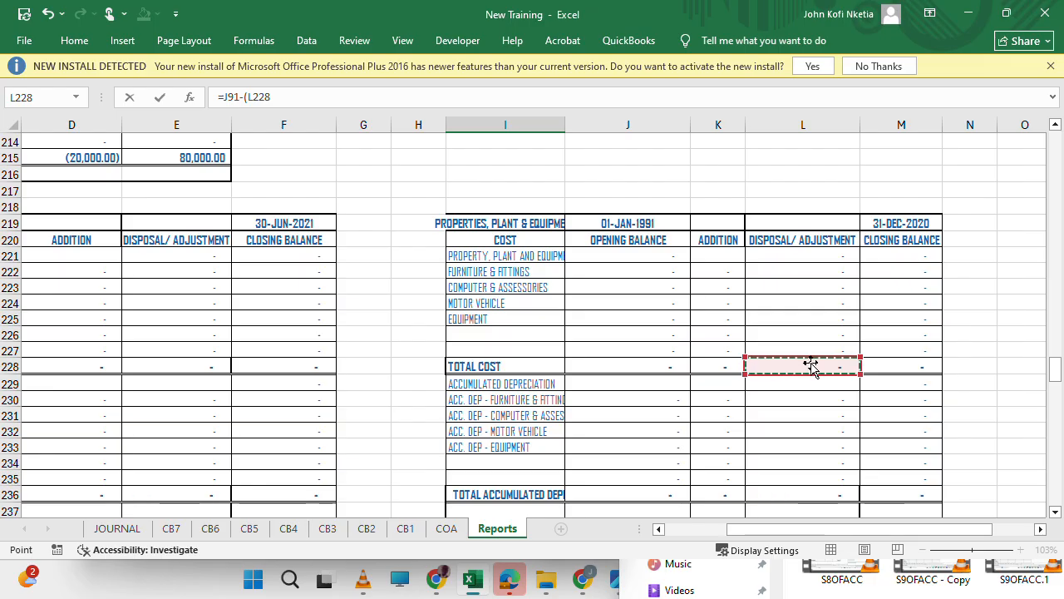
type("-")
scroll(834, 428, "down", 2)
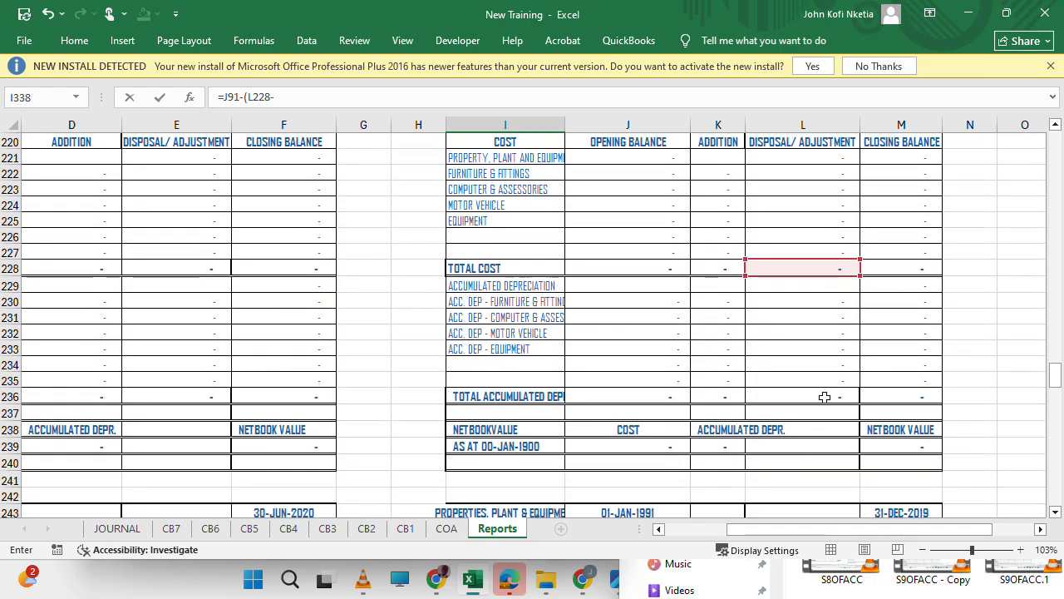
left_click(824, 394)
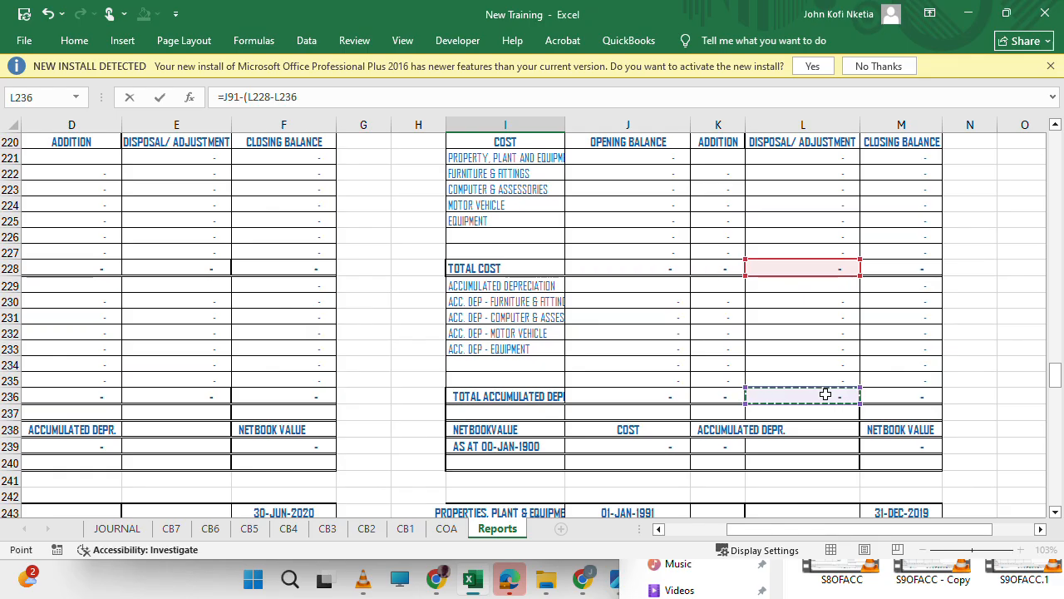
key("Return")
key("Return")
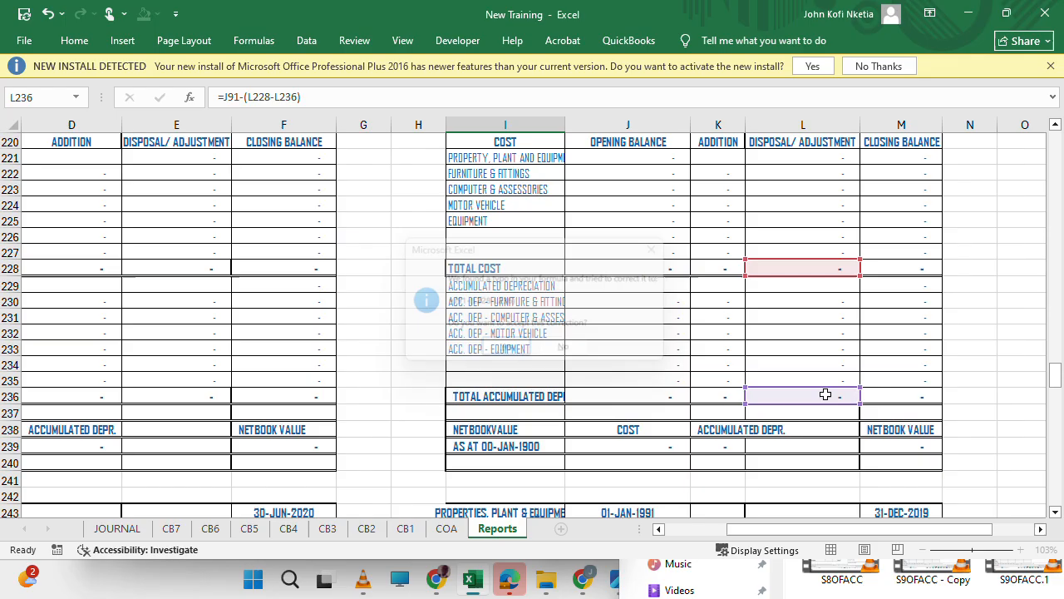
key("Left")
key("Right")
type("=")
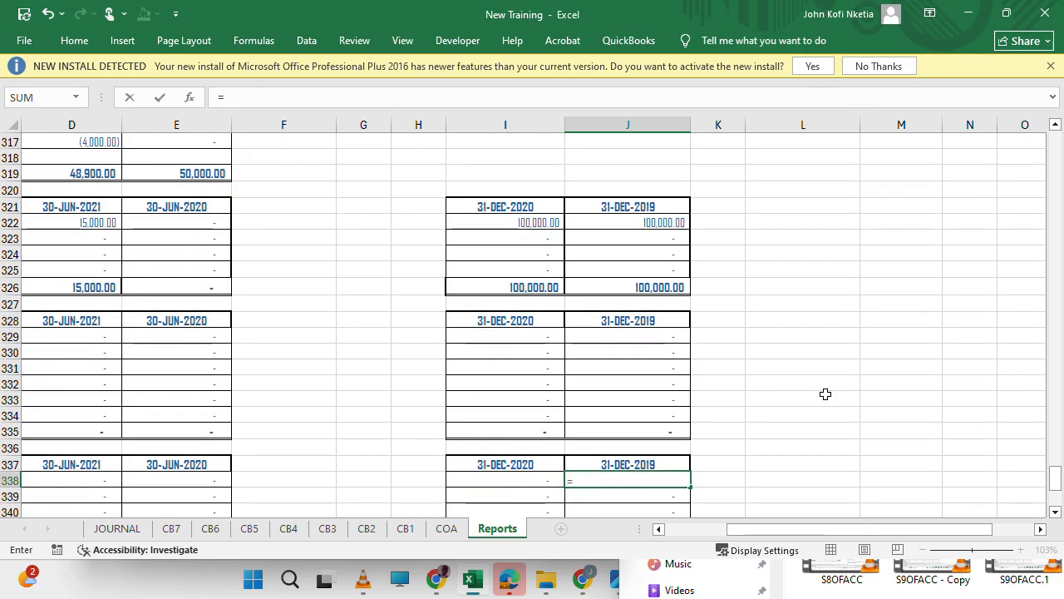
scroll(619, 311, "up", 3)
scroll(620, 311, "up", 20)
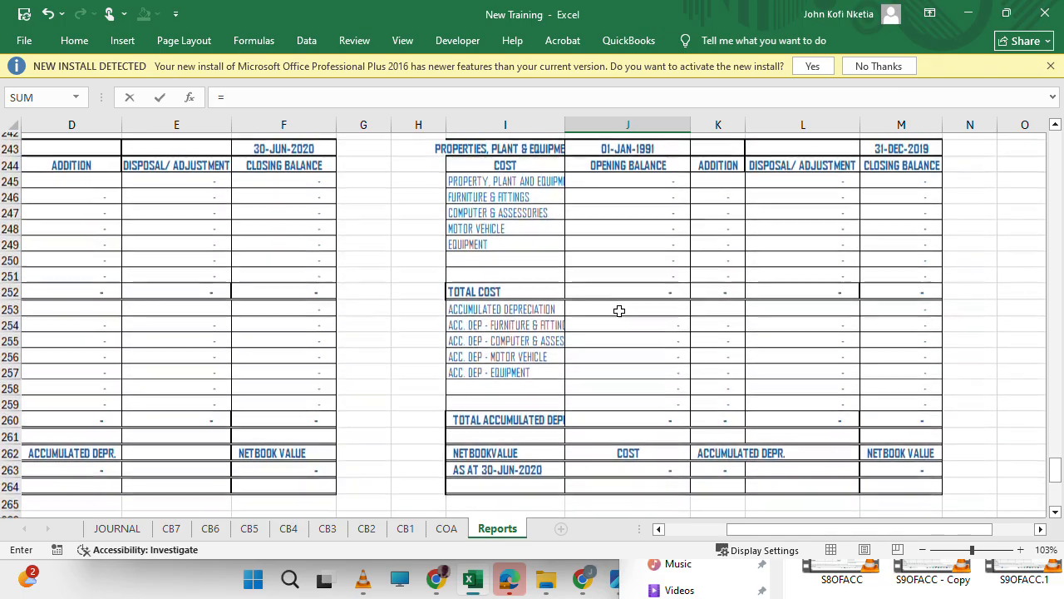
scroll(619, 311, "down", 3)
scroll(620, 311, "up", 6)
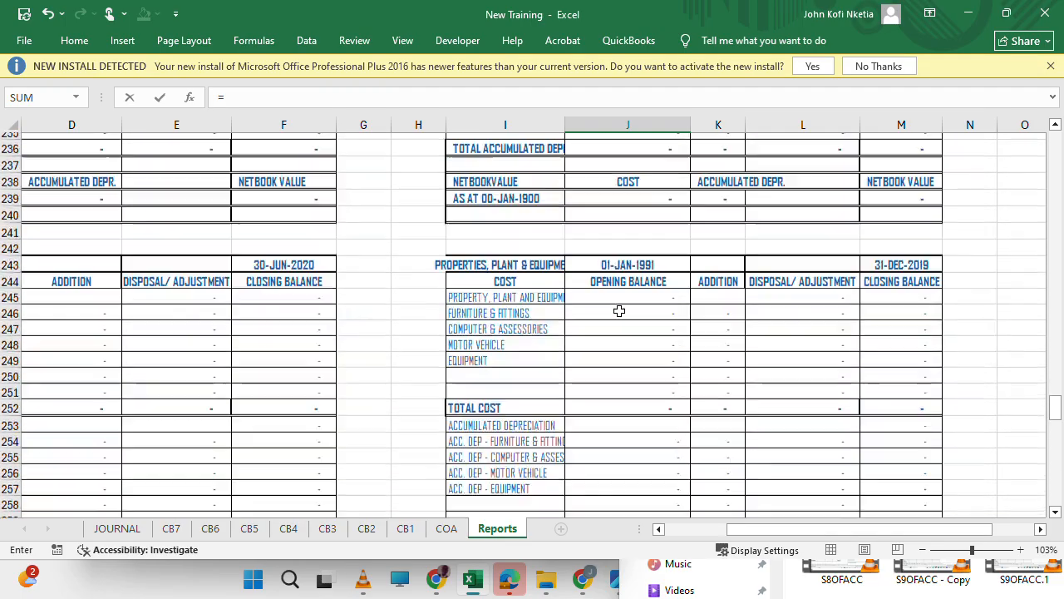
scroll(619, 311, "up", 7)
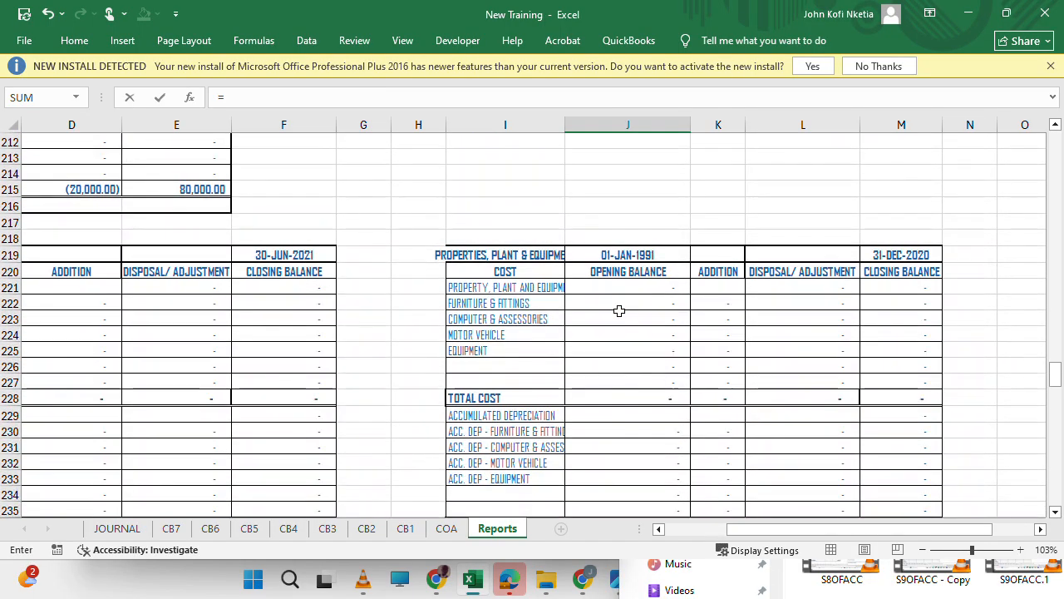
key("Escape")
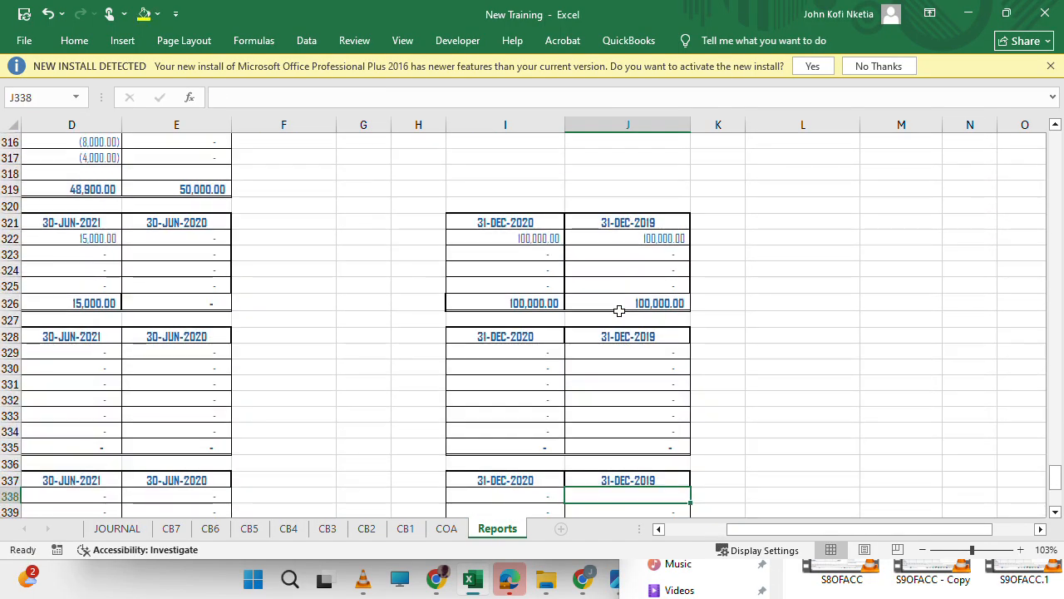
scroll(619, 311, "down", 1)
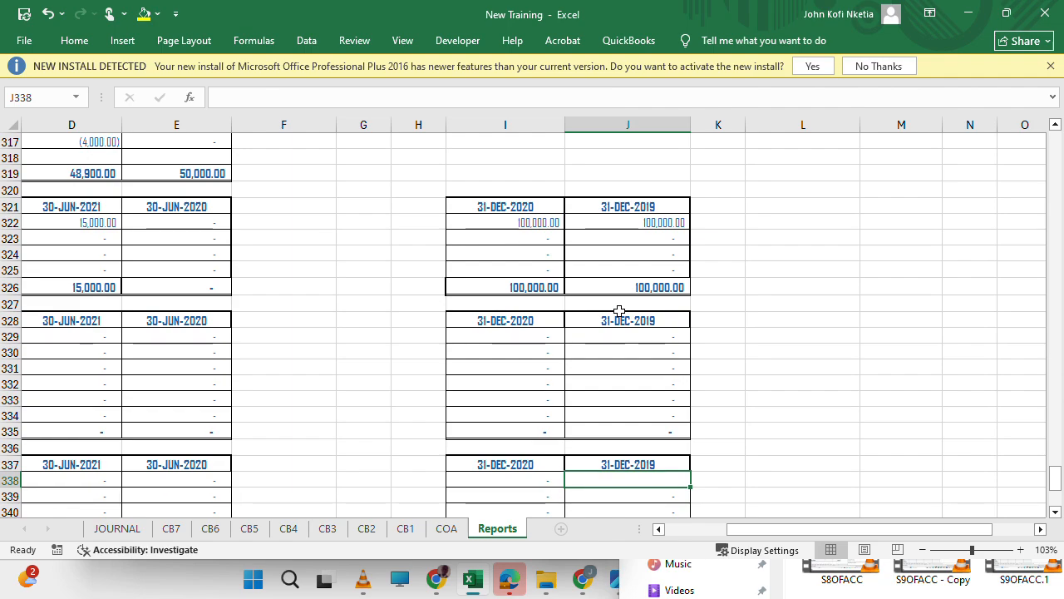
Enter =L91-(L252-L260) in J338 of the 31-DEC-2019 schedule to calculate the profit or loss on disposals.
type("=")
scroll(624, 358, "up", 20)
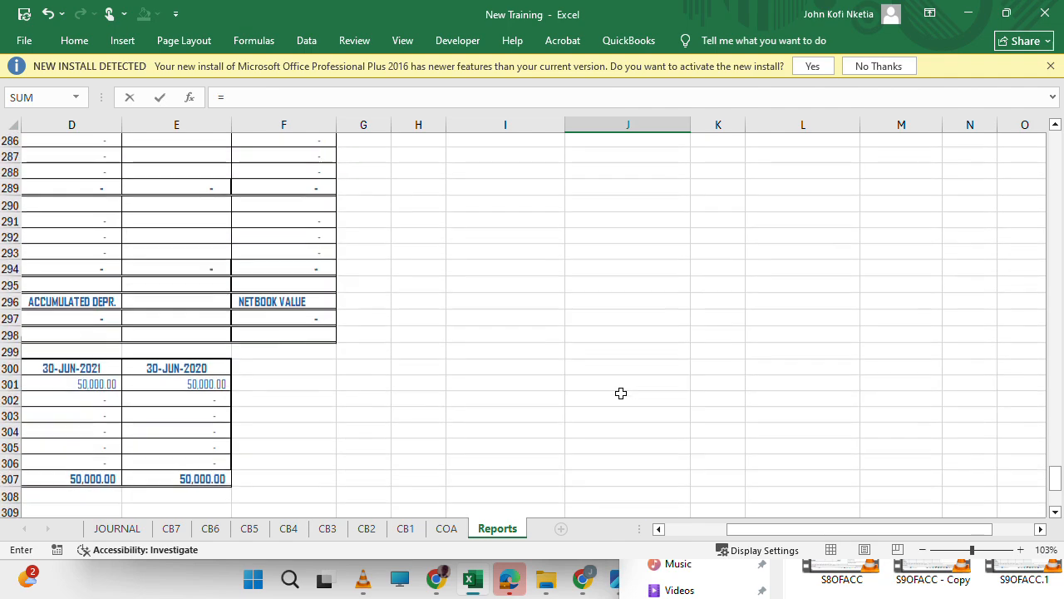
scroll(620, 392, "up", 20)
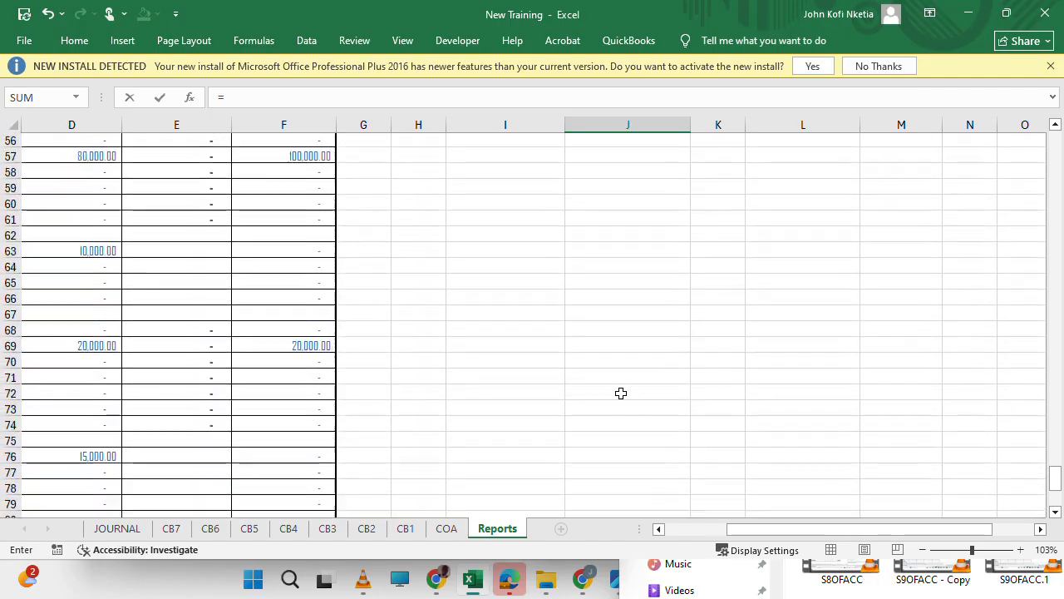
scroll(620, 392, "down", 14)
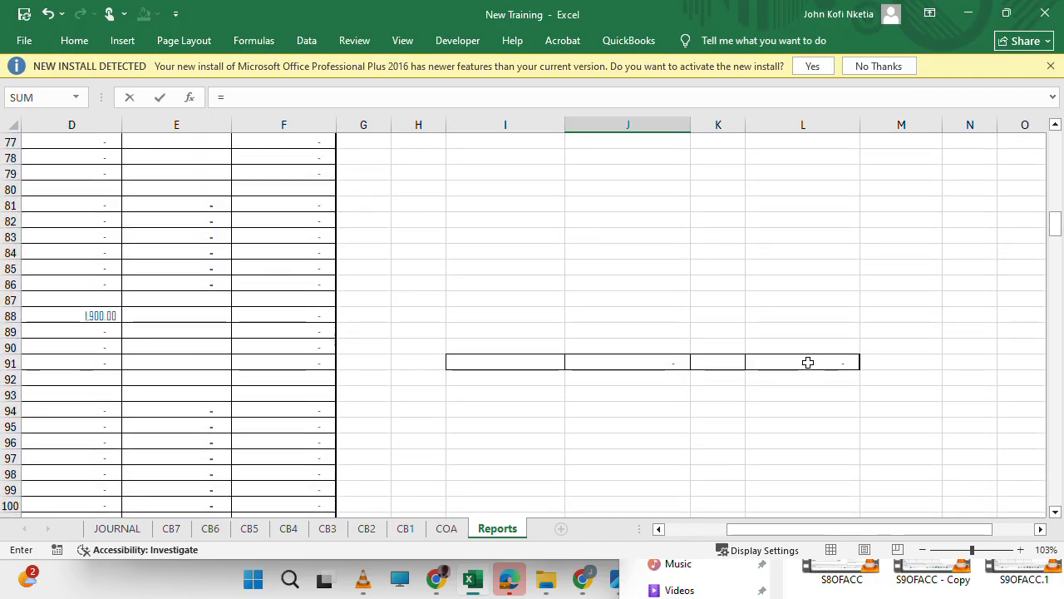
left_click(804, 362)
type("-j(")
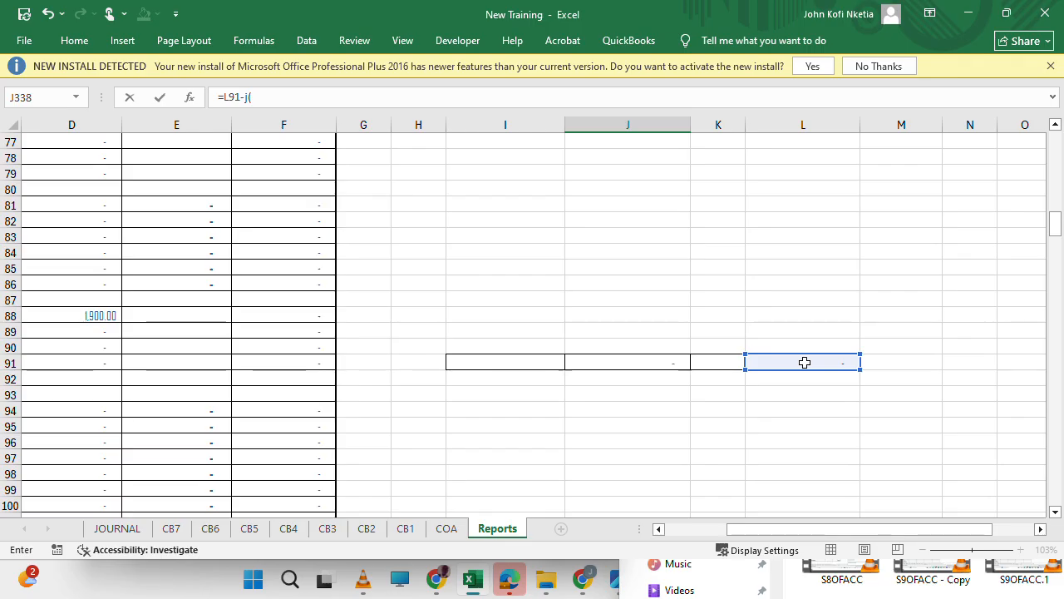
key("BackSpace")
key("BackSpace")
type("(")
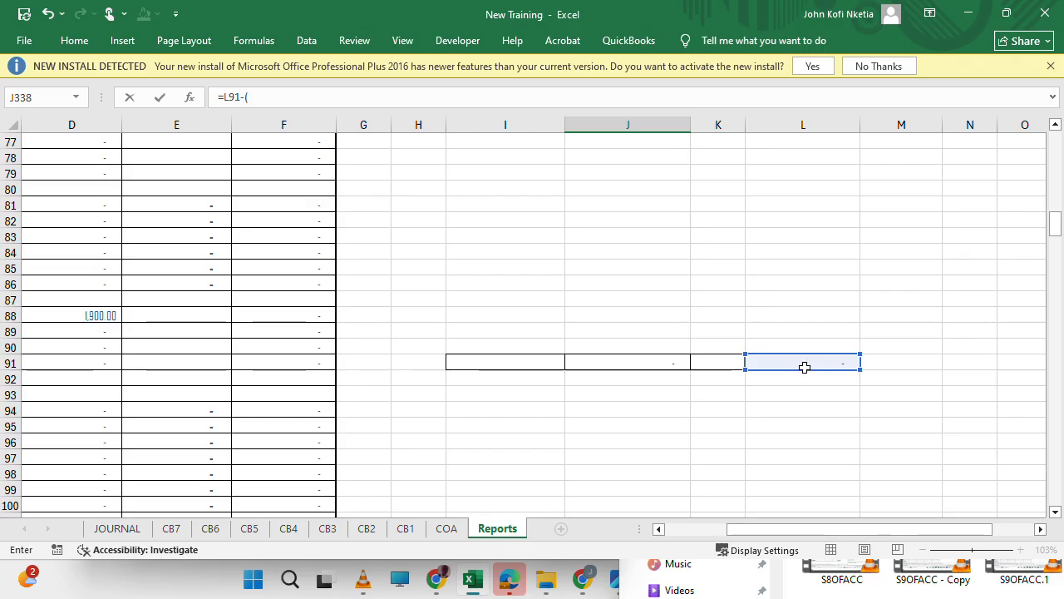
scroll(789, 430, "down", 20)
scroll(790, 431, "down", 8)
scroll(789, 431, "up", 12)
scroll(789, 431, "down", 5)
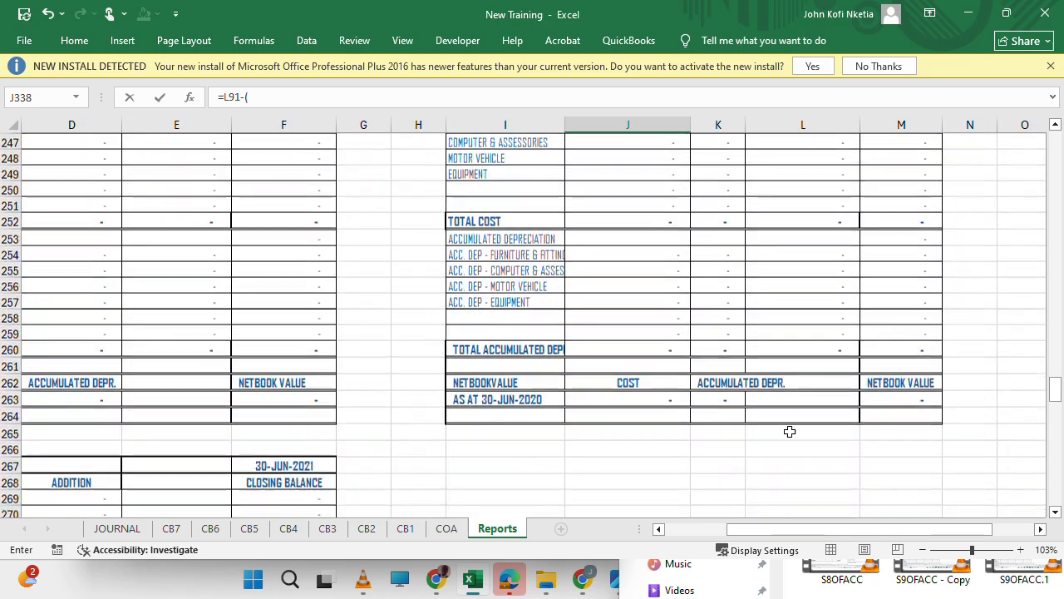
scroll(789, 430, "up", 3)
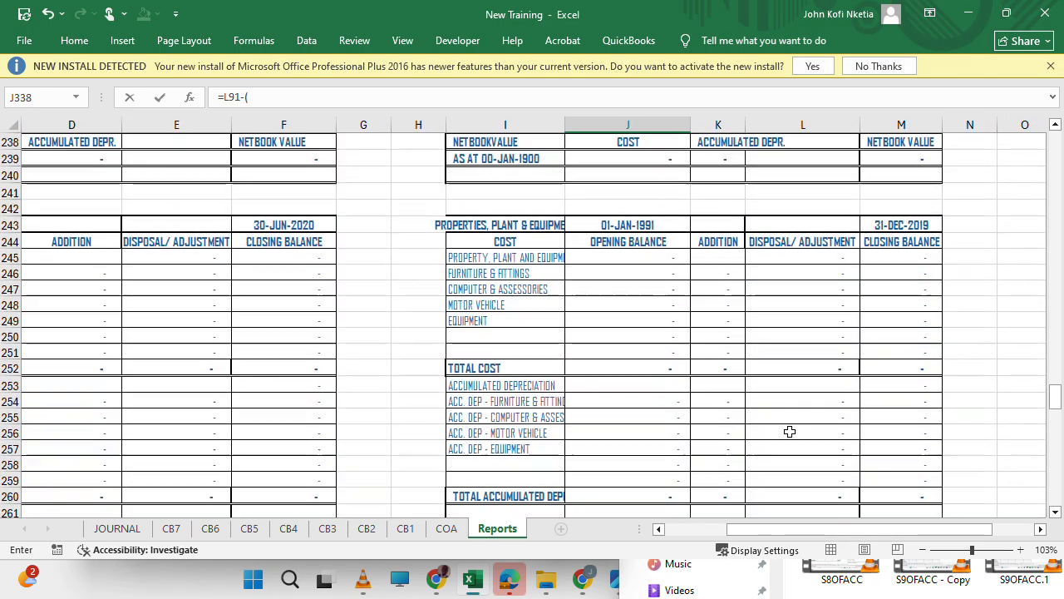
left_click(825, 367)
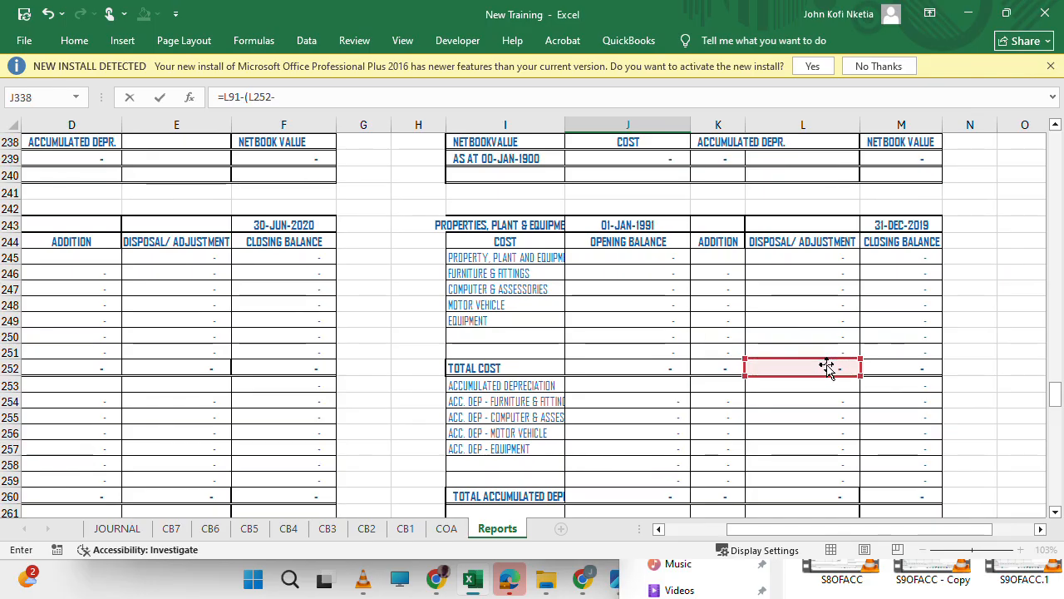
type("-")
scroll(810, 406, "down", 4)
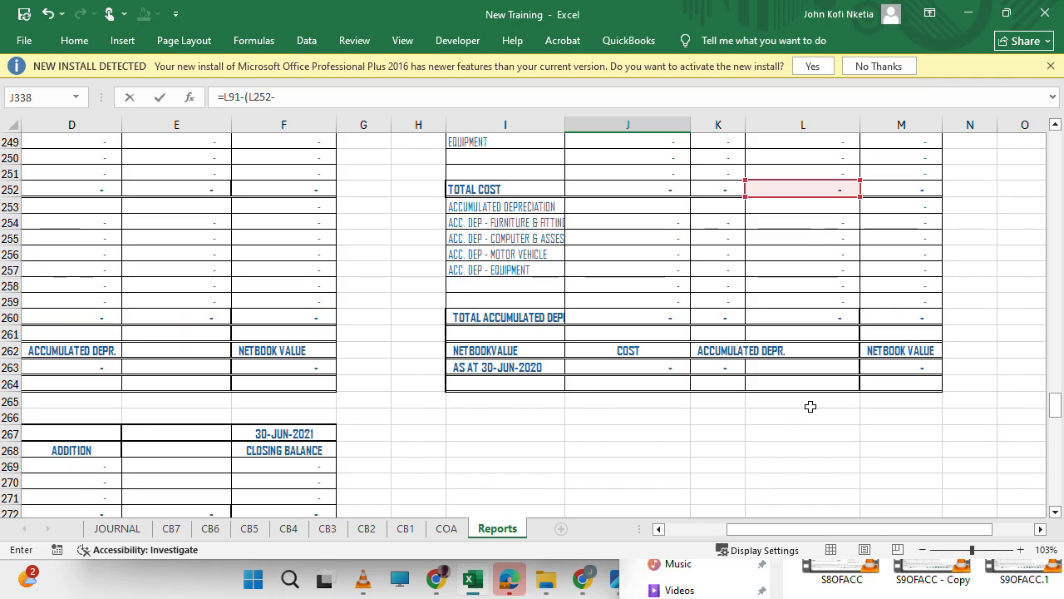
left_click(819, 317)
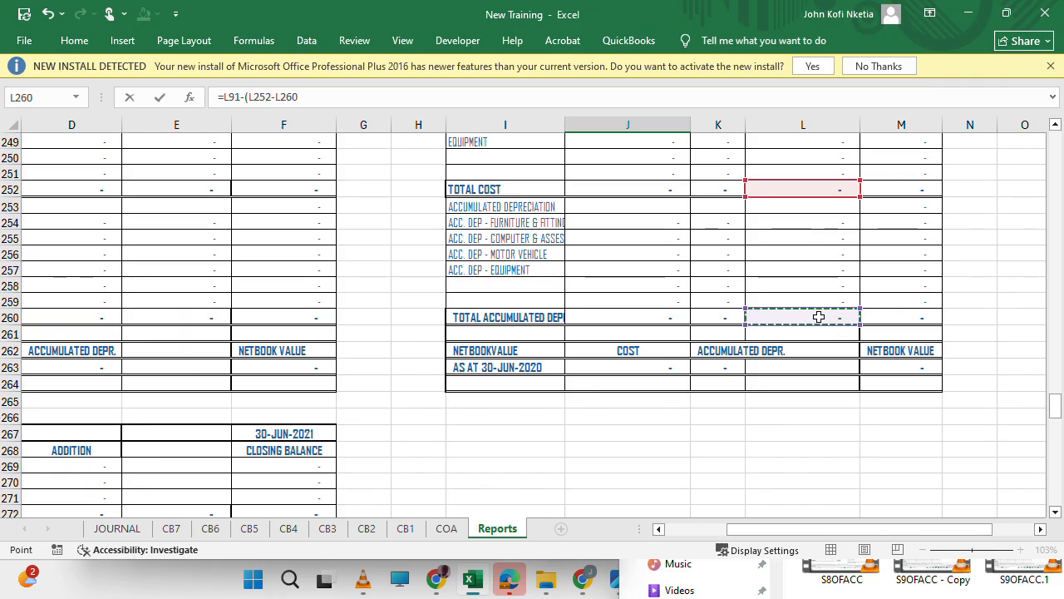
key("Return")
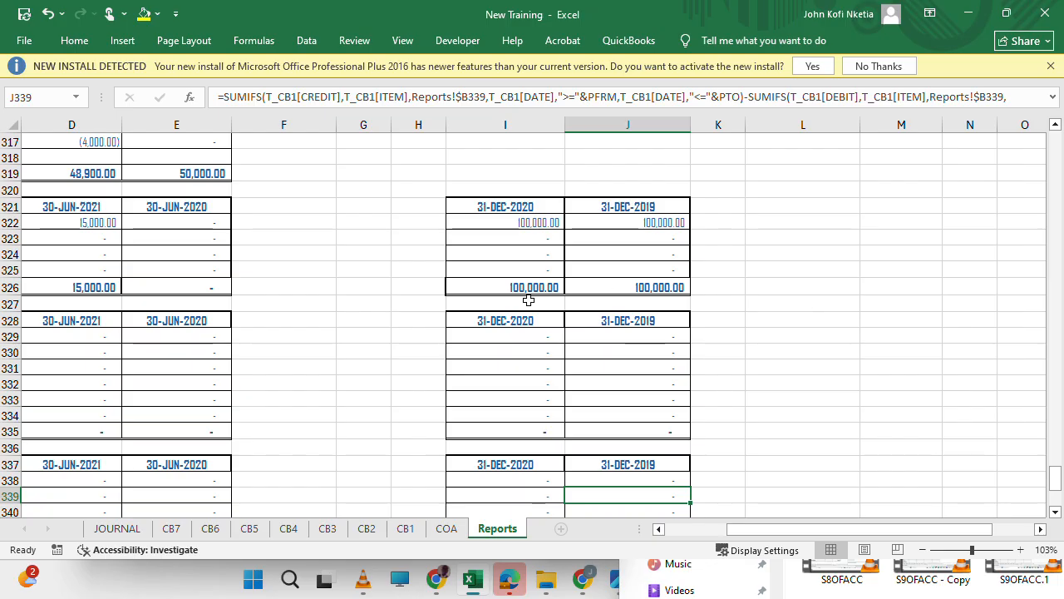
Compare the original 30-JUN-2020 property, plant and equipment schedule with its 31-DEC-2019 counterpart.
scroll(527, 297, "left", 3)
scroll(527, 297, "up", 1)
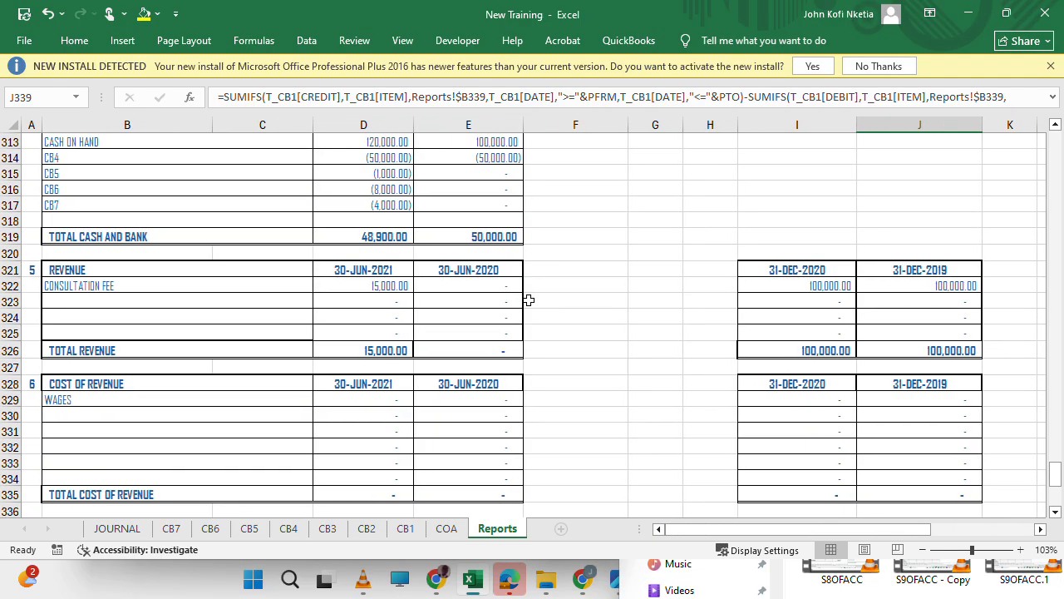
scroll(528, 299, "up", 20)
scroll(528, 299, "up", 4)
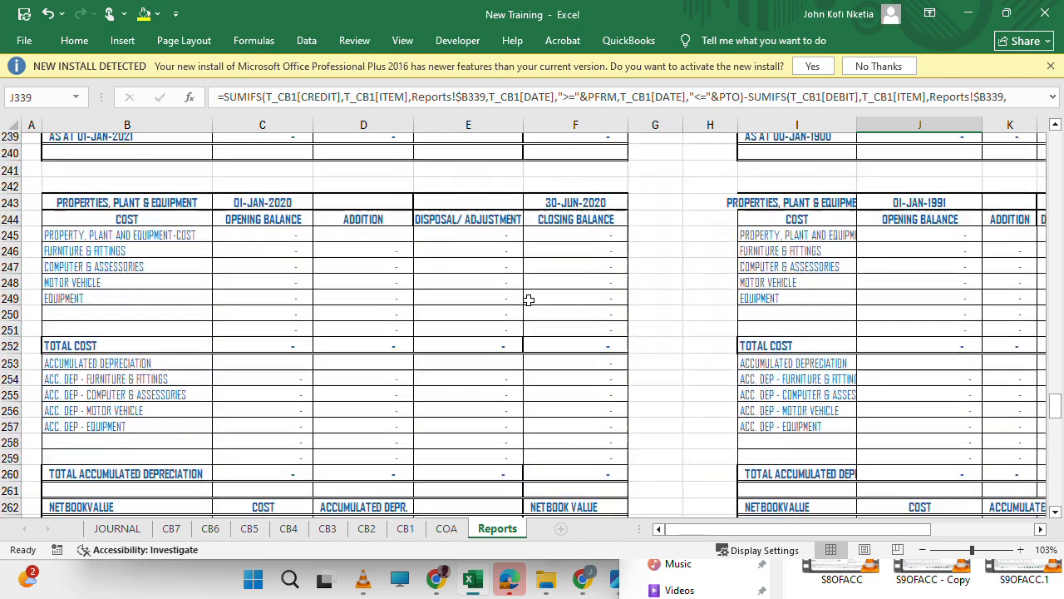
scroll(528, 301, "right", 3)
scroll(528, 301, "left", 3)
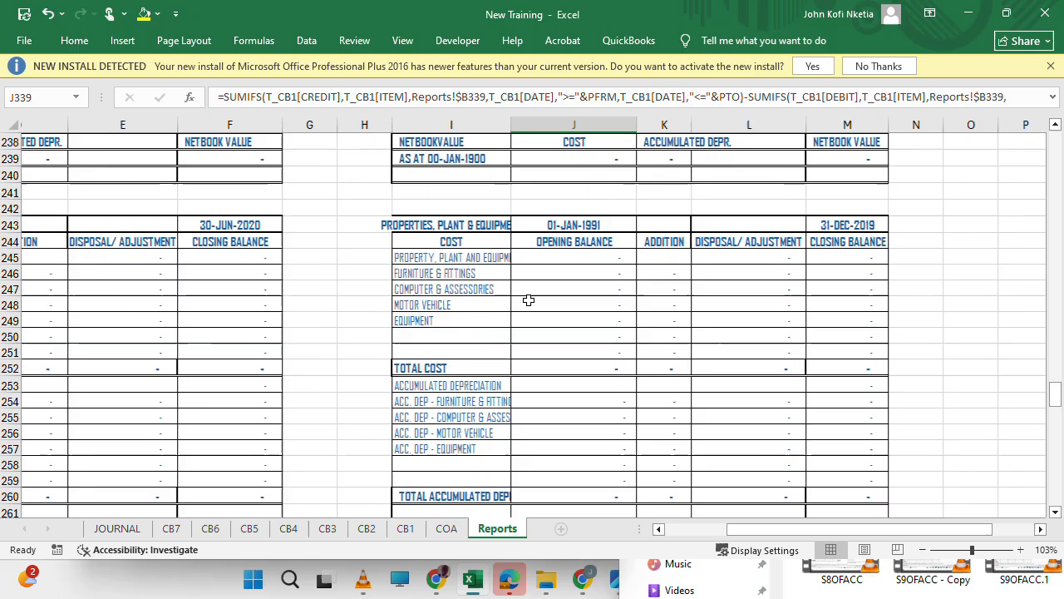
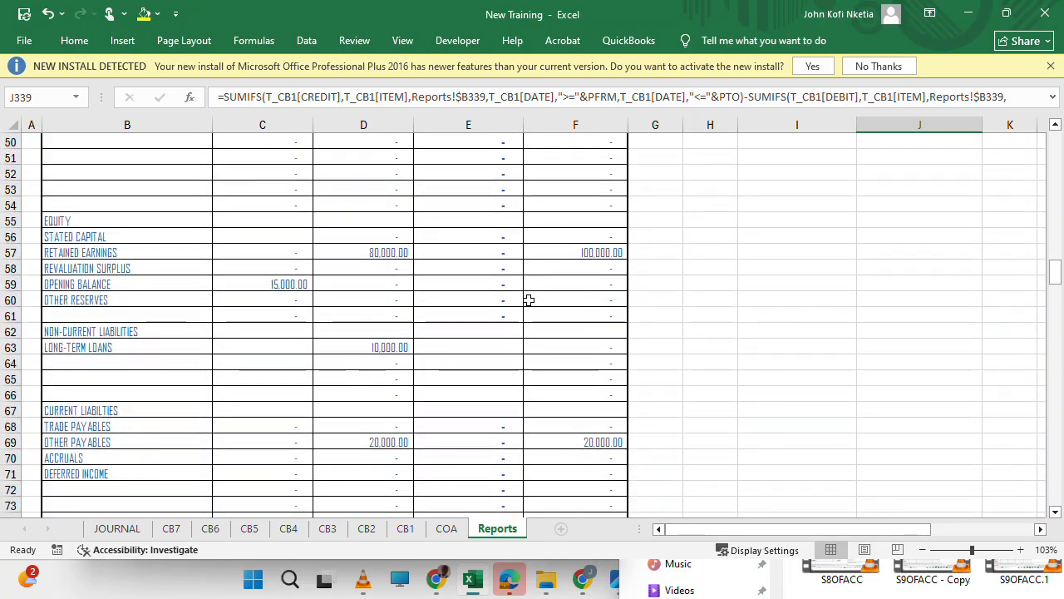
Look through the trial balance's equity, income and expense rows for the proceeds from disposals of assets.
scroll(391, 424, "down", 8)
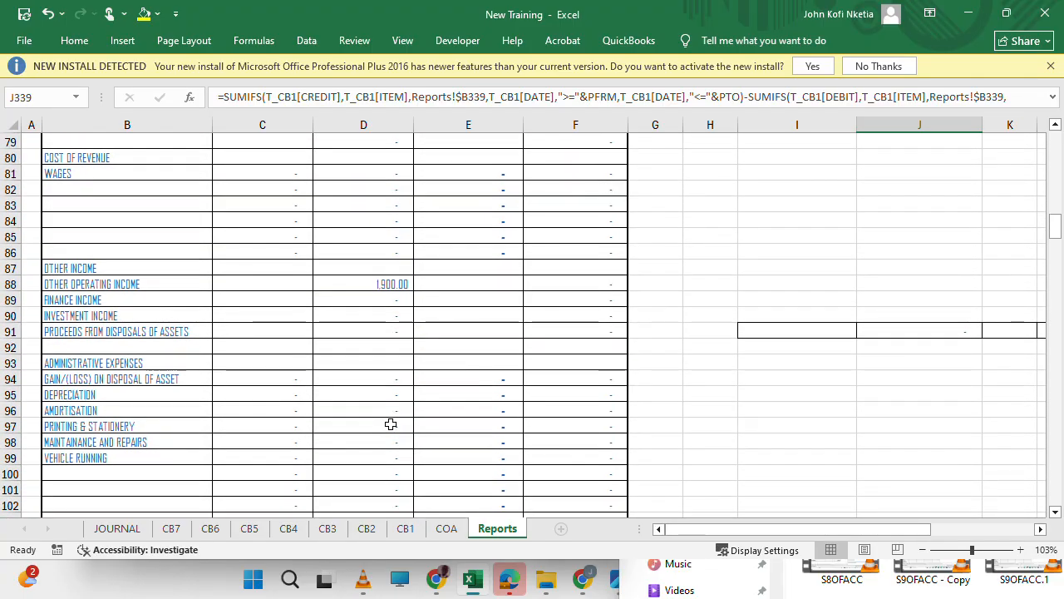
scroll(391, 424, "down", 1)
scroll(391, 424, "up", 7)
scroll(391, 423, "down", 6)
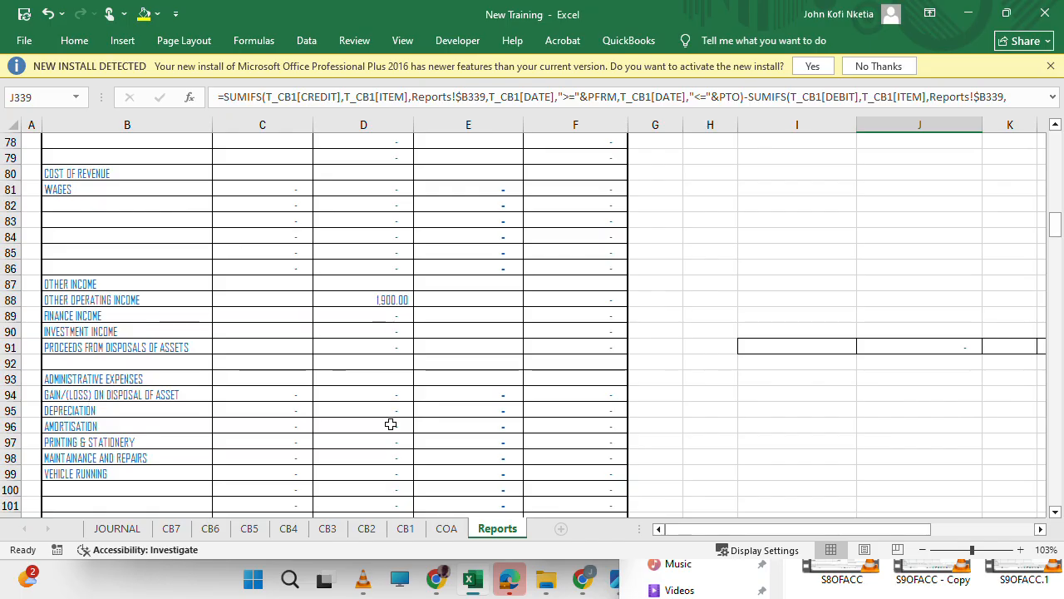
key("Left")
scroll(391, 424, "up", 20)
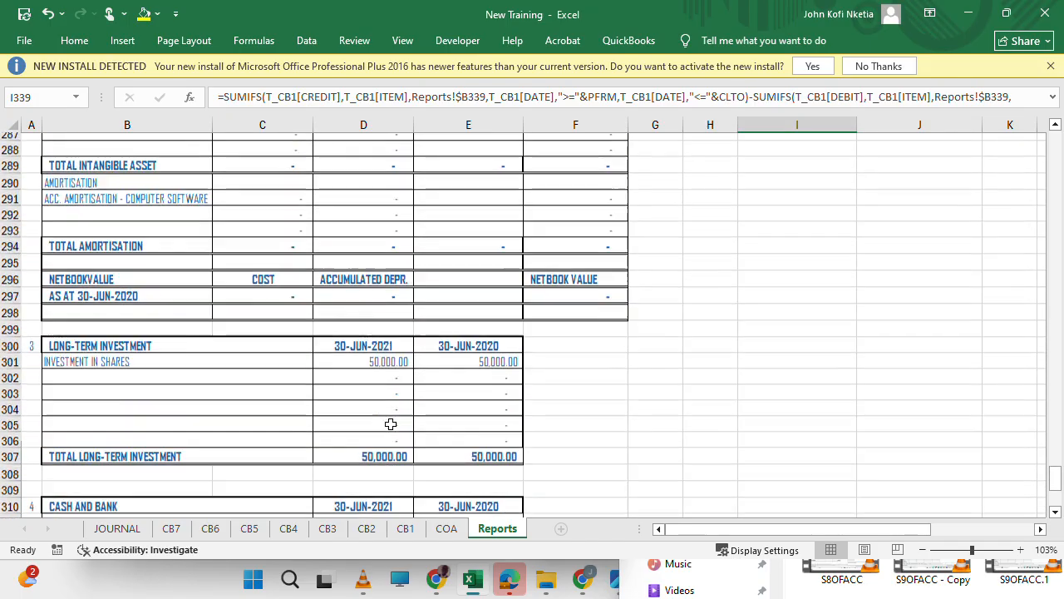
scroll(390, 424, "up", 1)
Search the Reports sheet for PROC.
key("ctrl+h")
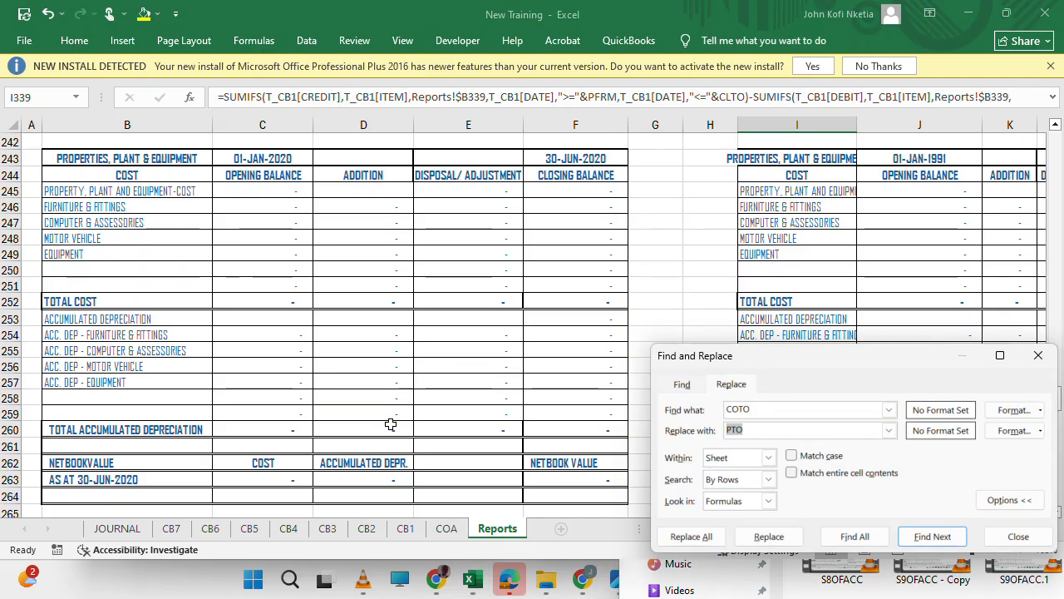
key("Escape")
key("ctrl+f")
type("P")
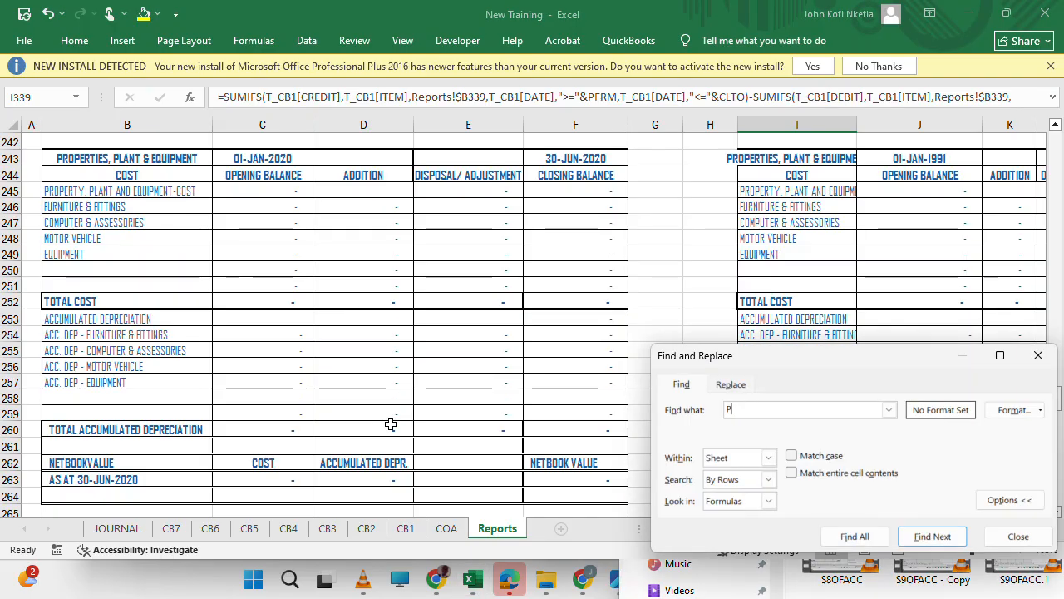
type("ROC")
key("Return")
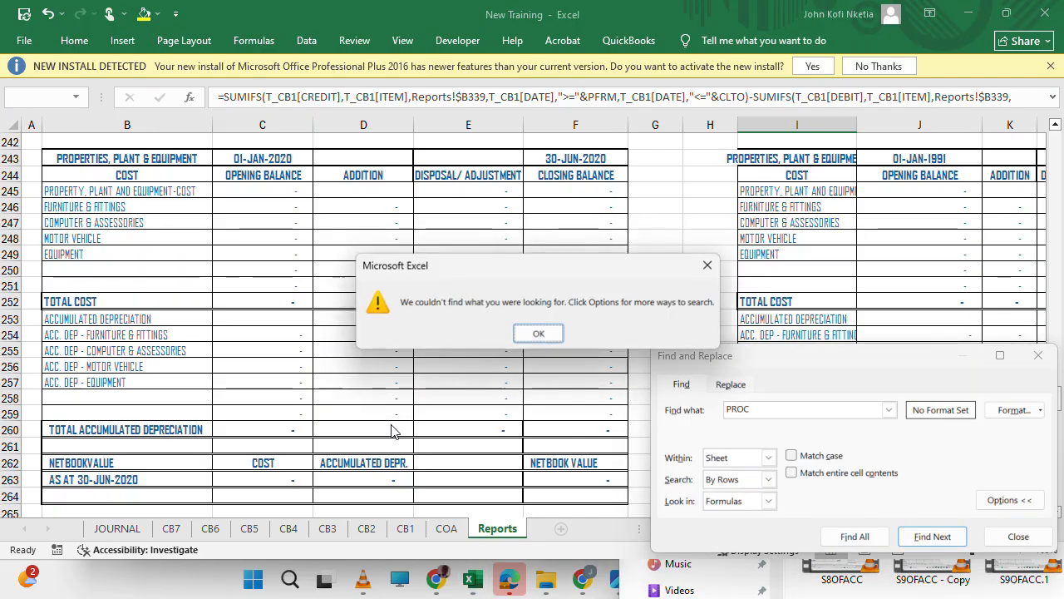
key("Return")
key("Escape")
Find the proceeds from disposals of assets row in the trial balance and check its comparative credit formula in F91.
scroll(283, 247, "up", 20)
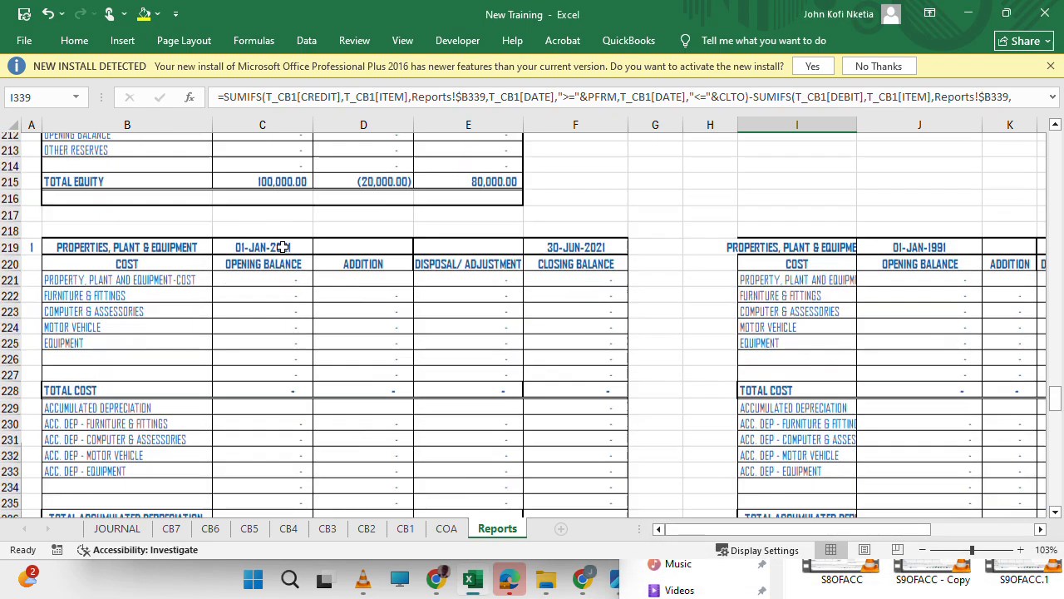
scroll(283, 247, "down", 20)
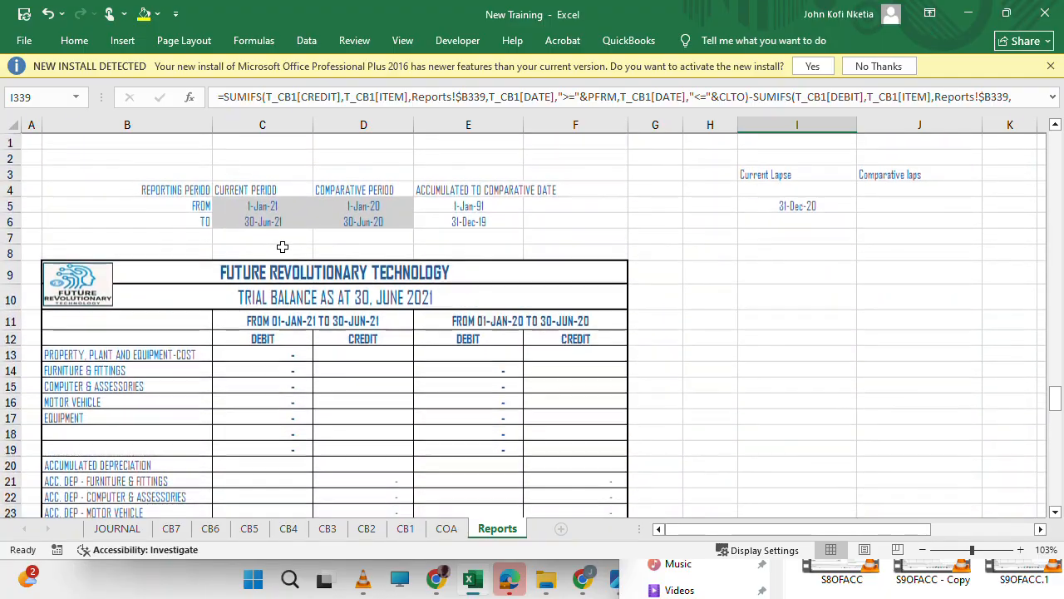
scroll(283, 247, "down", 3)
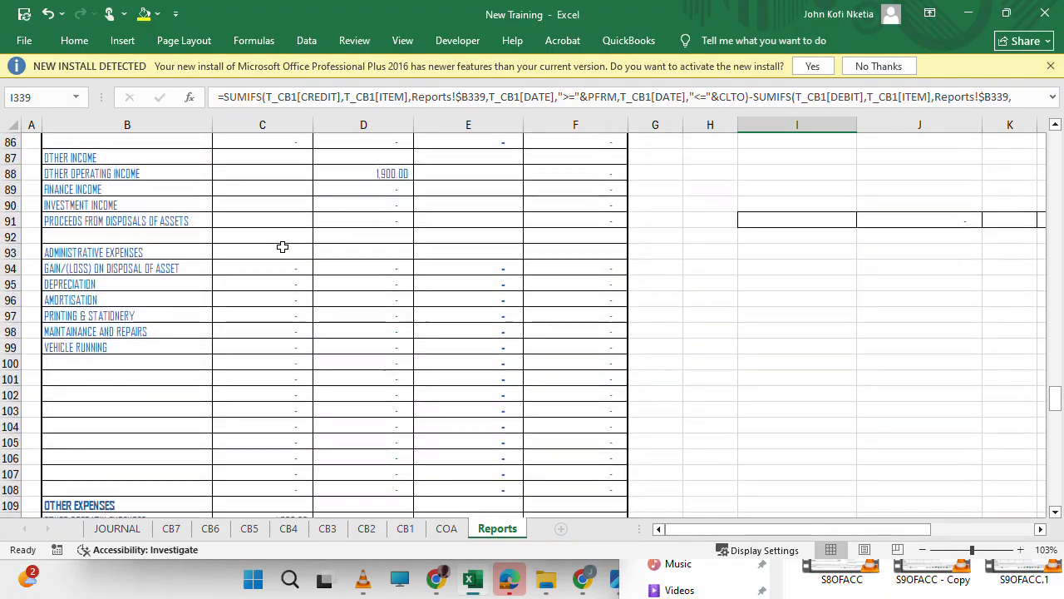
left_click(83, 220)
key("Right")
key("Right")
key("Right")
key("Right")
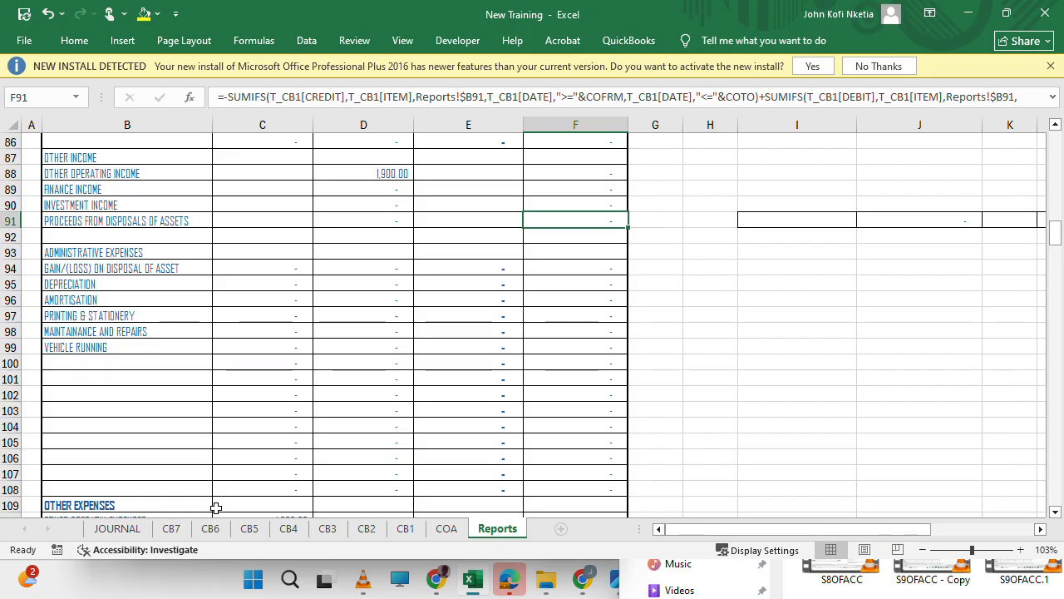
Open the JOURNAL sheet and check the debit item choices available for the entry in row 6.
left_click(124, 529)
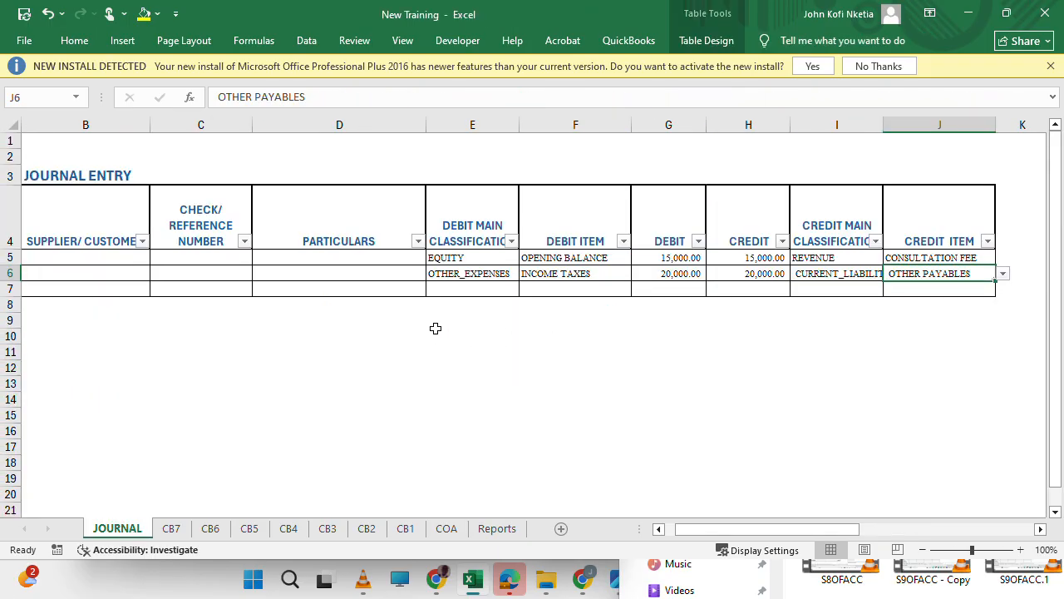
left_click(548, 269)
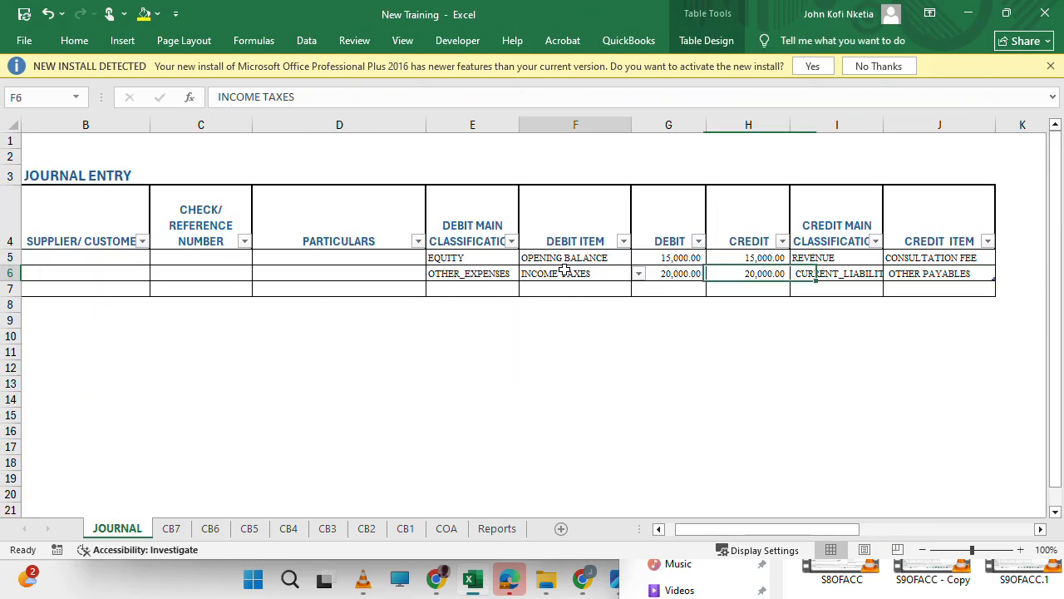
left_click(639, 275)
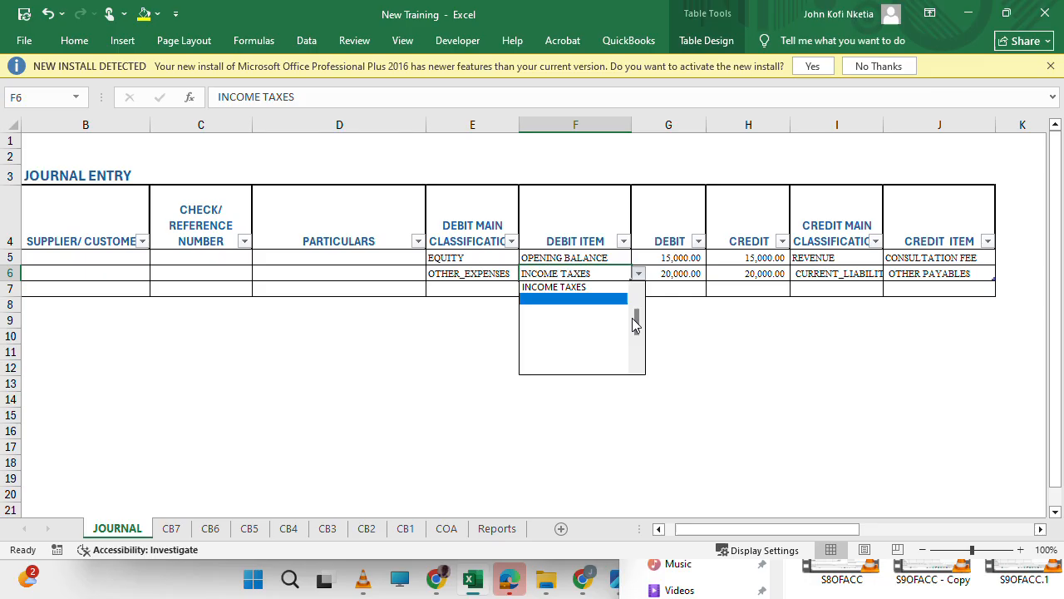
key("Escape")
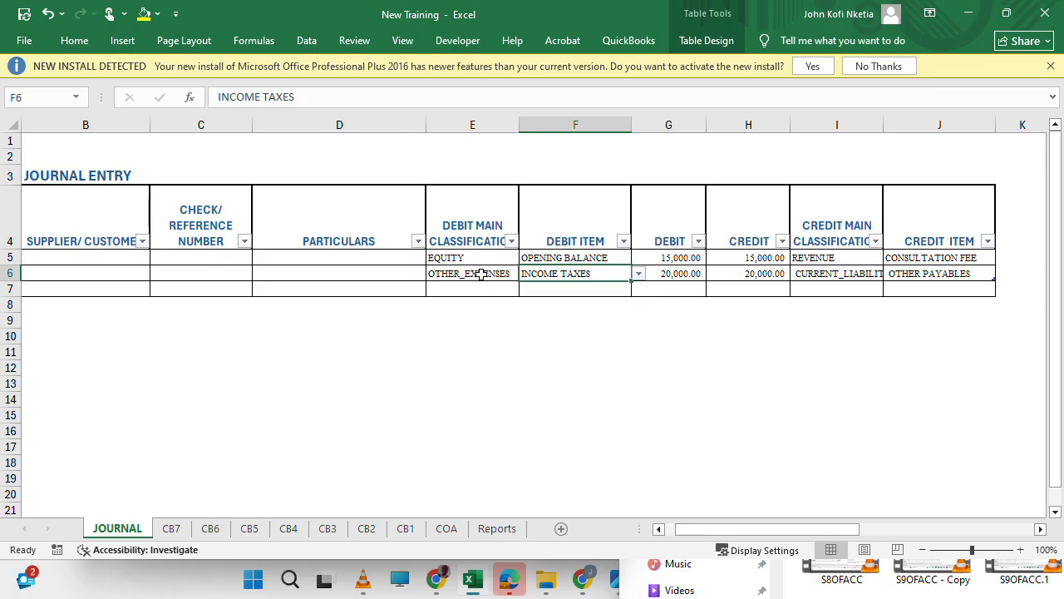
Set the debit side of journal row 6 to OTHER_INCOME with the item PROCEEDS FROM DISPOSALS OF ASSETS.
left_click(481, 274)
left_click(525, 275)
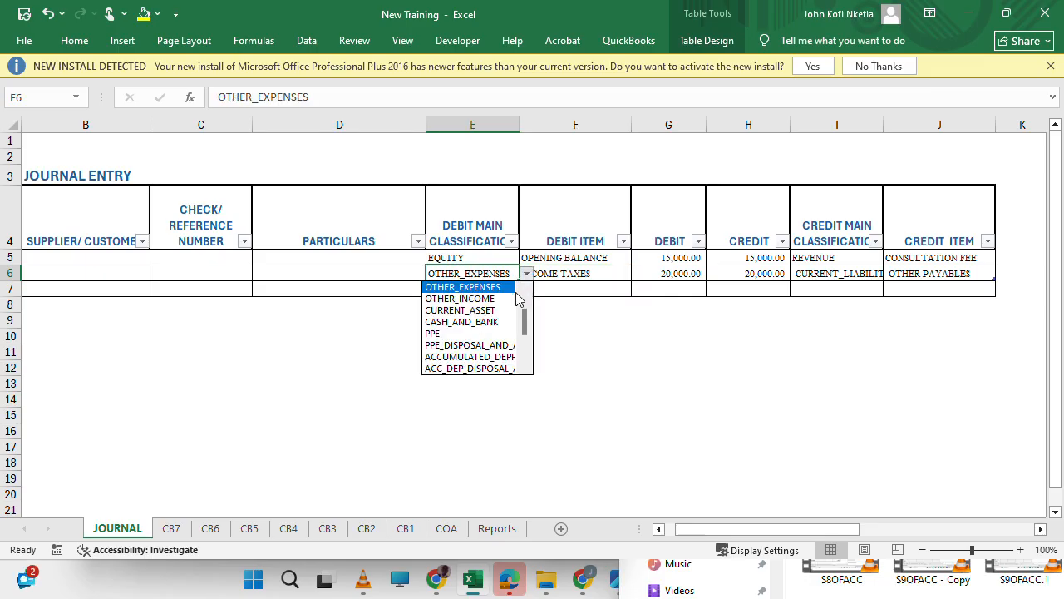
left_click(465, 298)
left_click(621, 269)
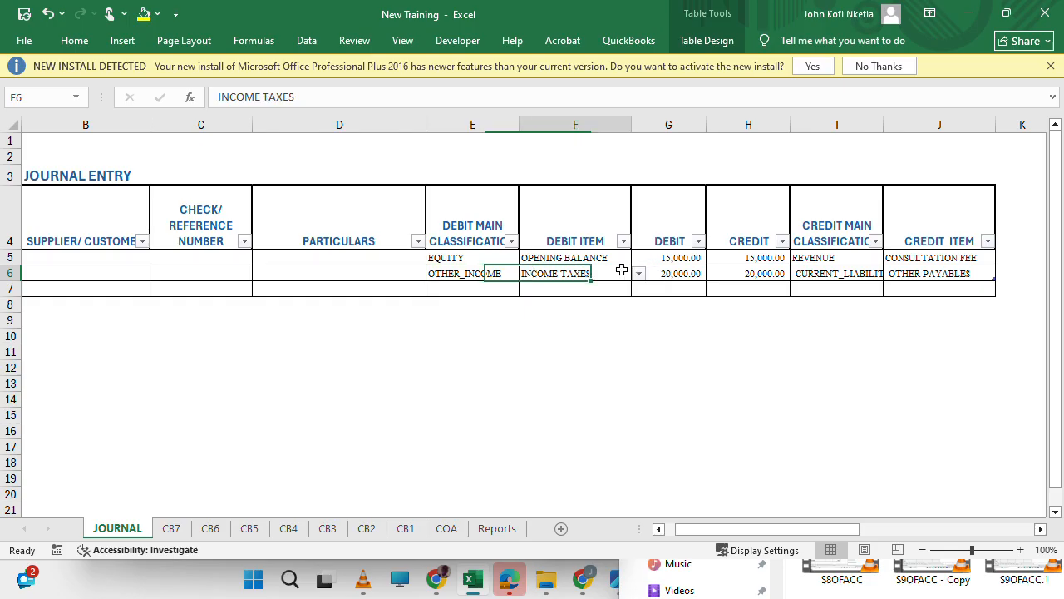
left_click(639, 273)
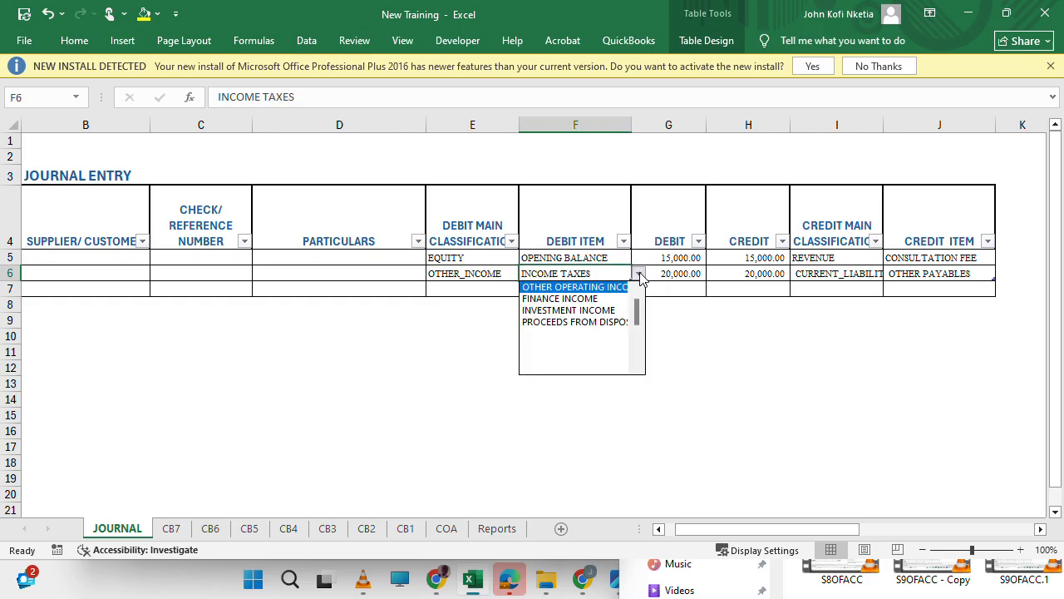
left_click(613, 323)
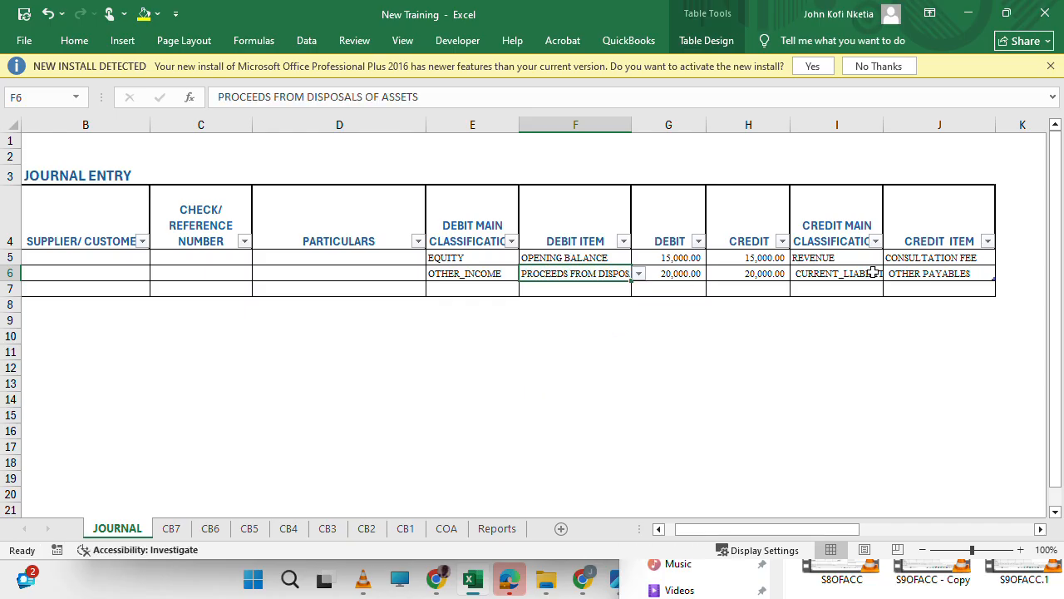
Set the credit side of journal row 6 to CURRENT_ASSET with the item OTHER RECEIVABLES.
left_click(878, 277)
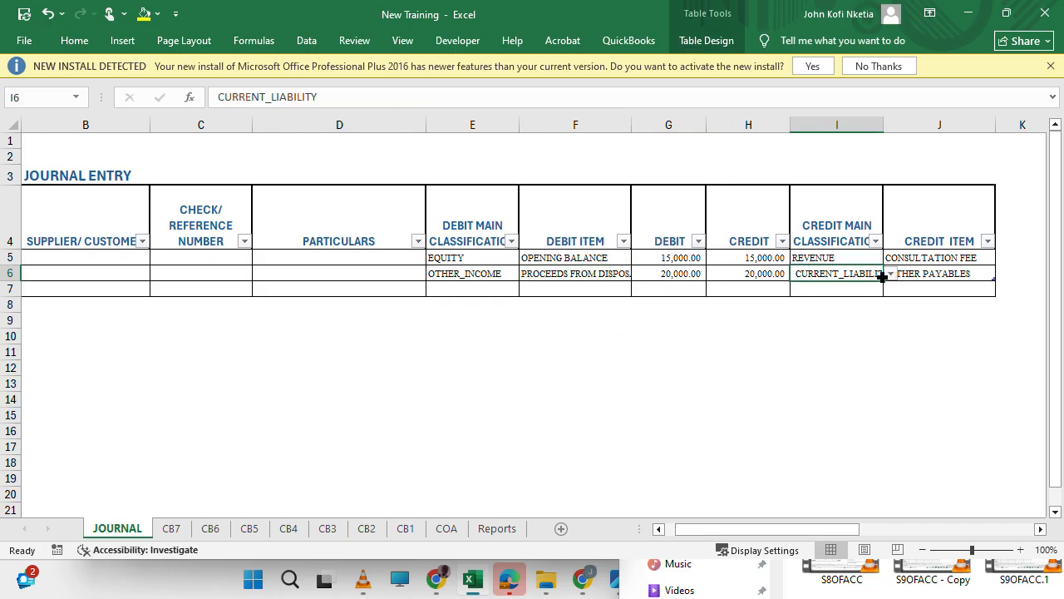
left_click(890, 274)
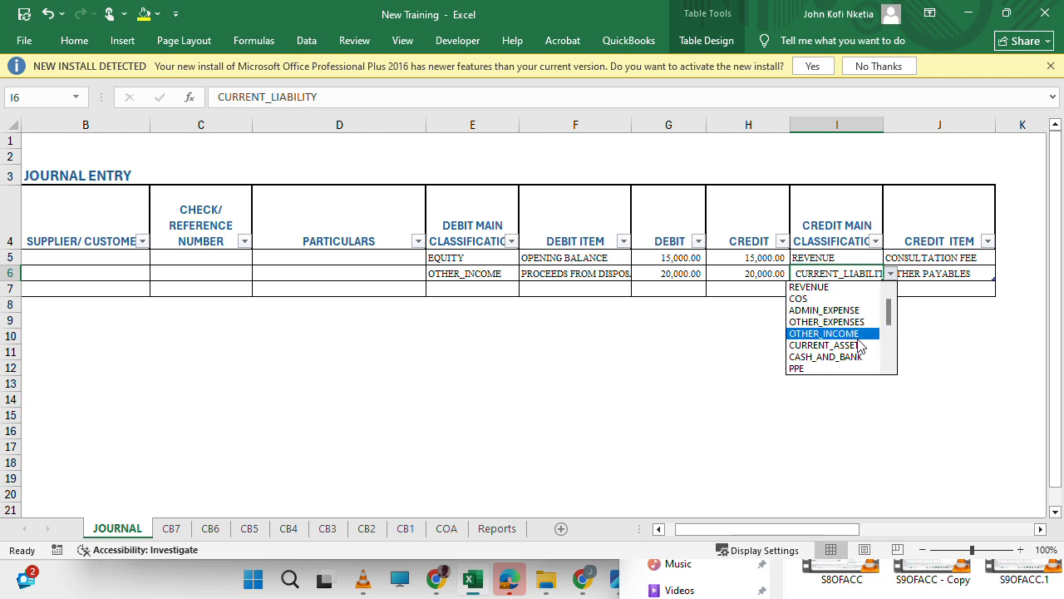
left_click(858, 345)
left_click(919, 275)
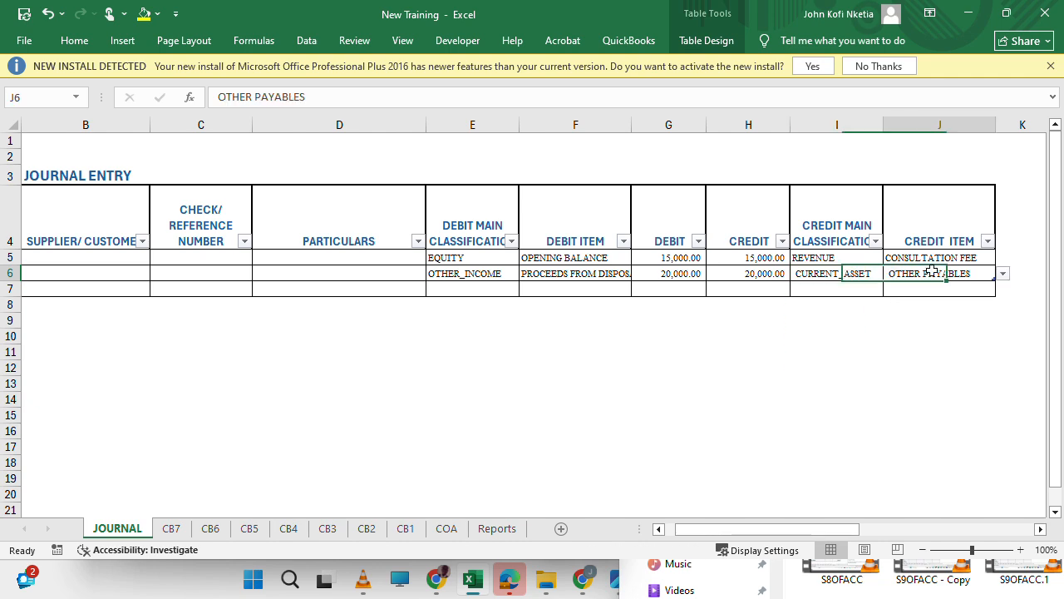
left_click(1002, 274)
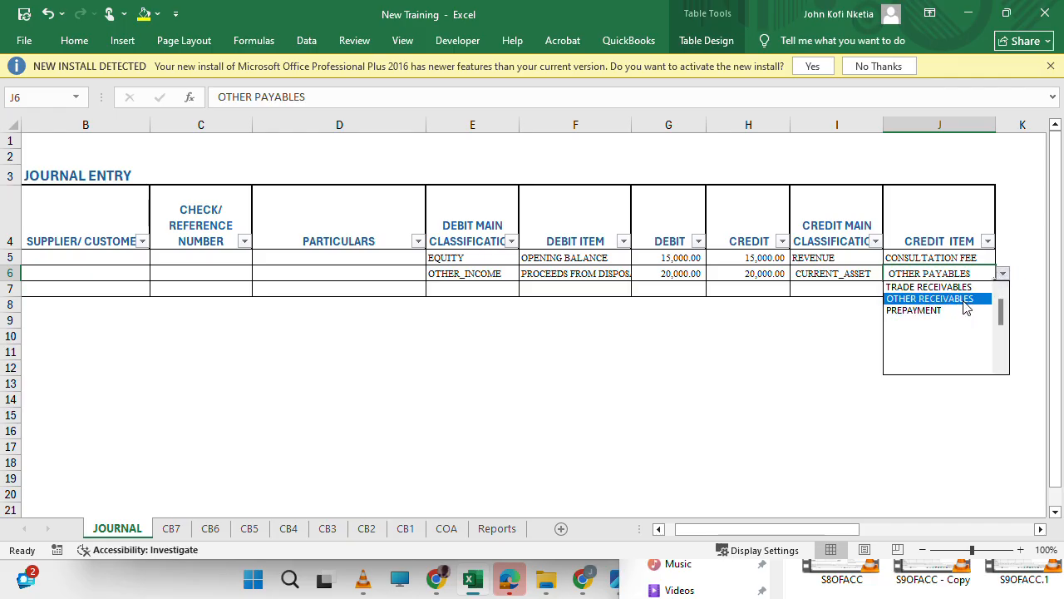
left_click(964, 299)
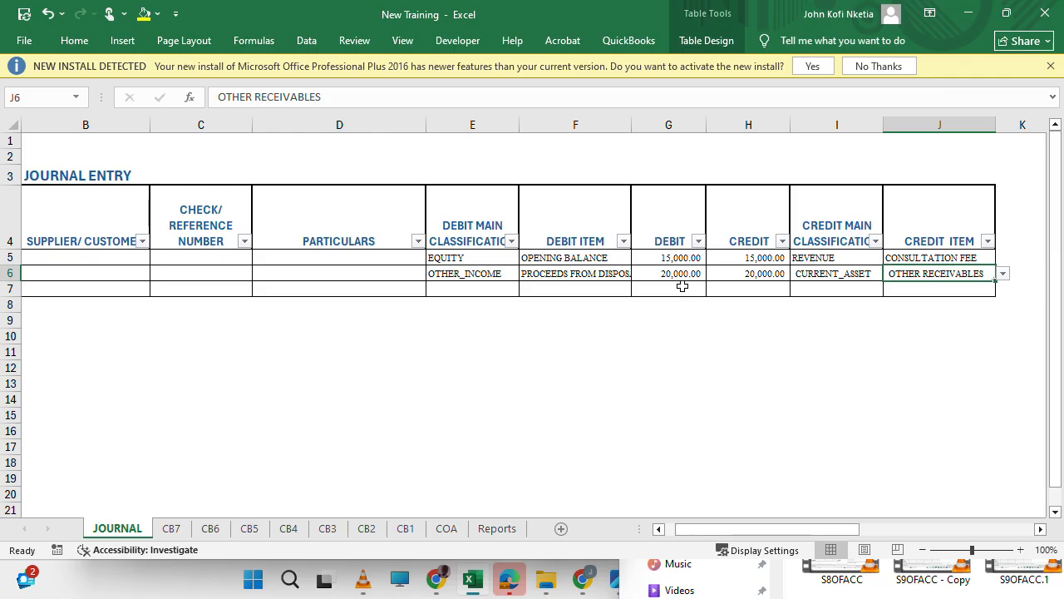
Change the debit side of journal row 6 to CURRENT_ASSET with the item OTHER RECEIVABLES.
left_click(491, 274)
left_click(526, 274)
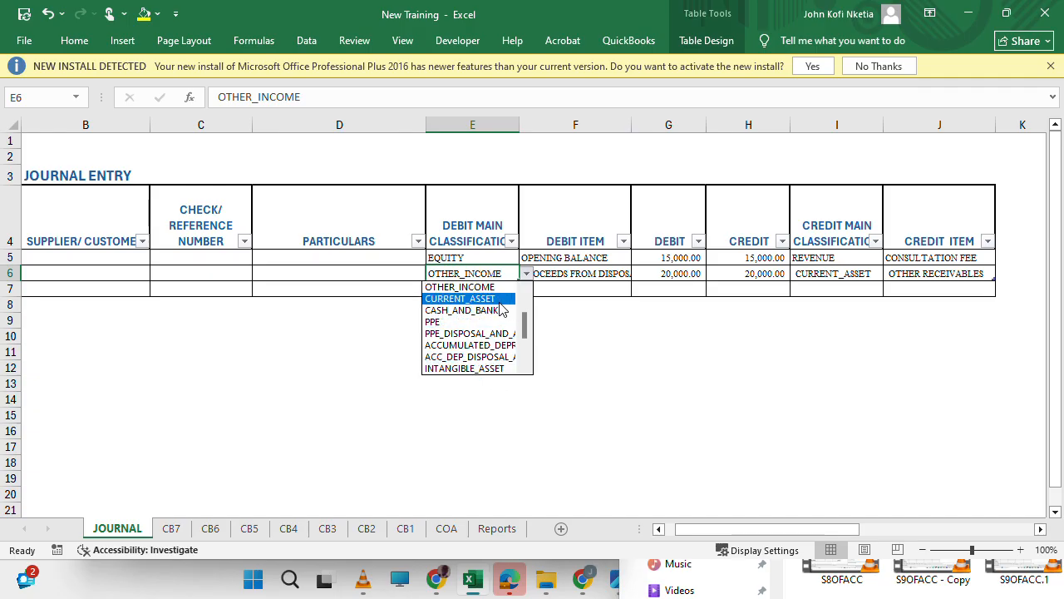
left_click(499, 301)
left_click_drag(572, 273, 641, 275)
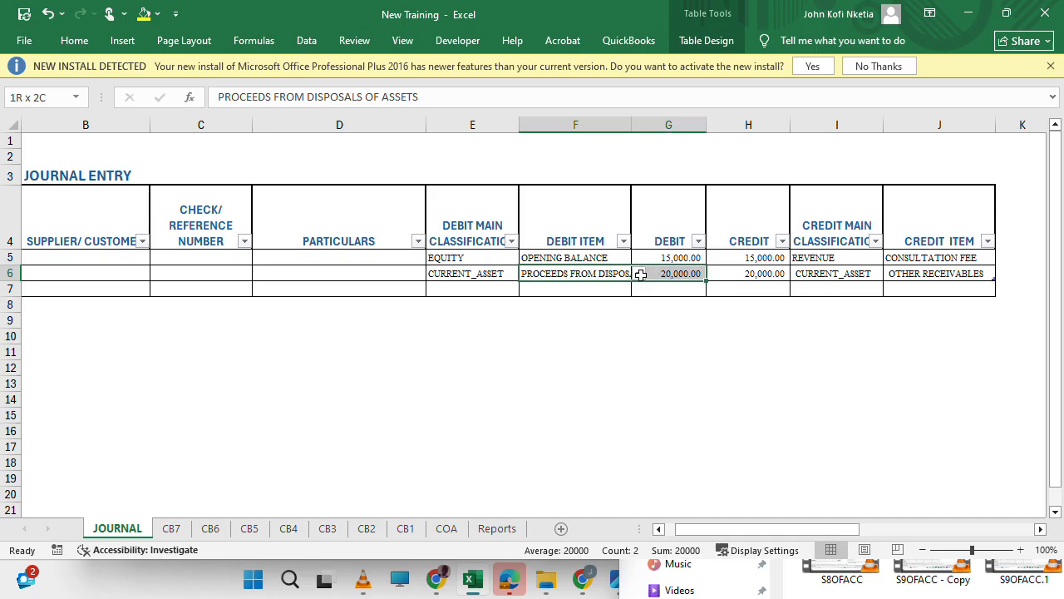
left_click(638, 274)
left_click(614, 309)
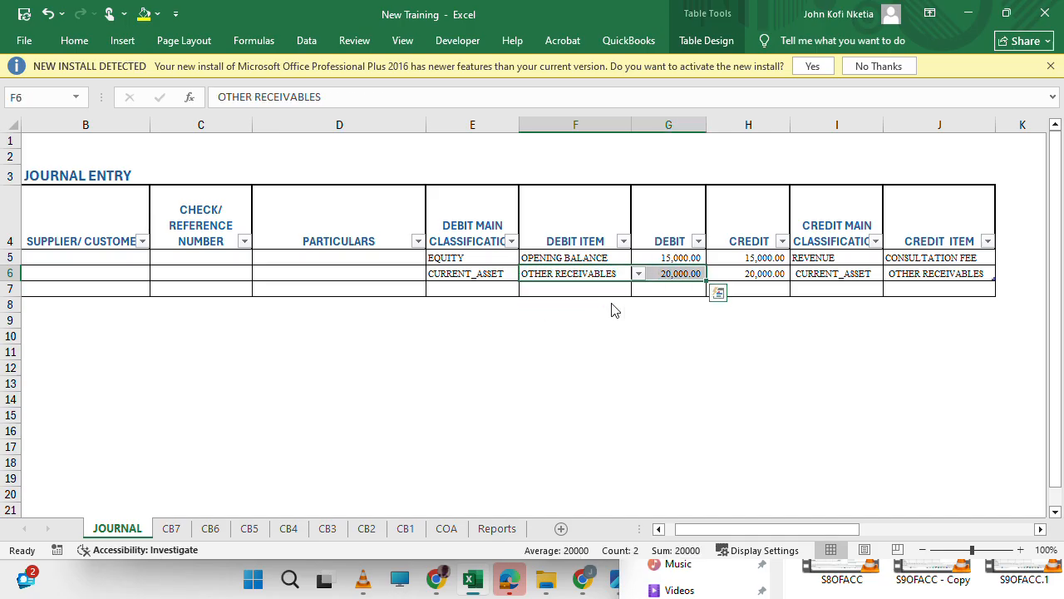
Change the credit side of journal row 6 to OTHER_INCOME with the item PROCEEDS FROM DISPOSALS OF ASSETS.
left_click(855, 280)
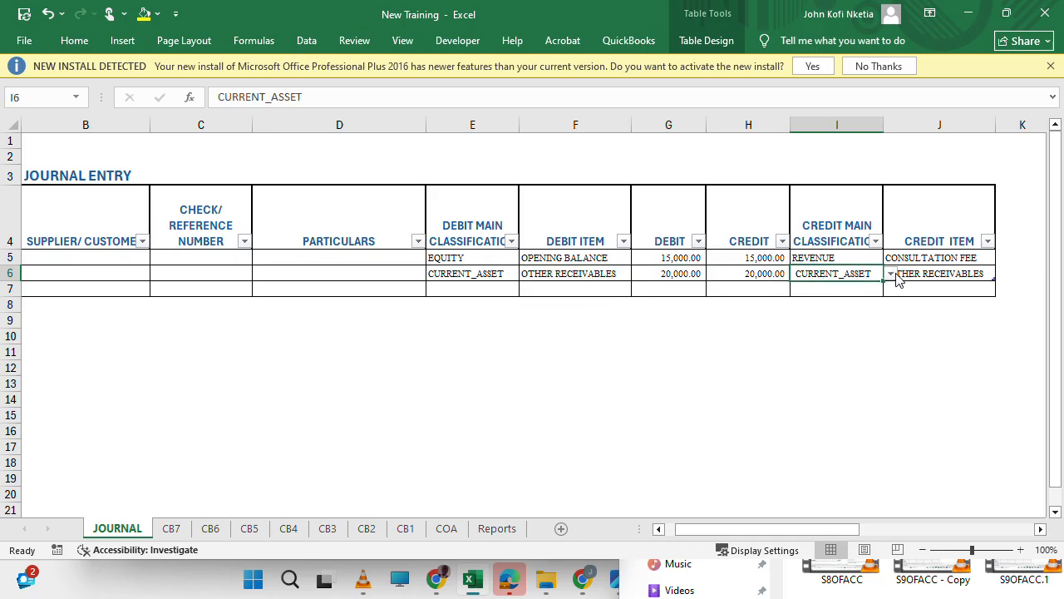
left_click(891, 274)
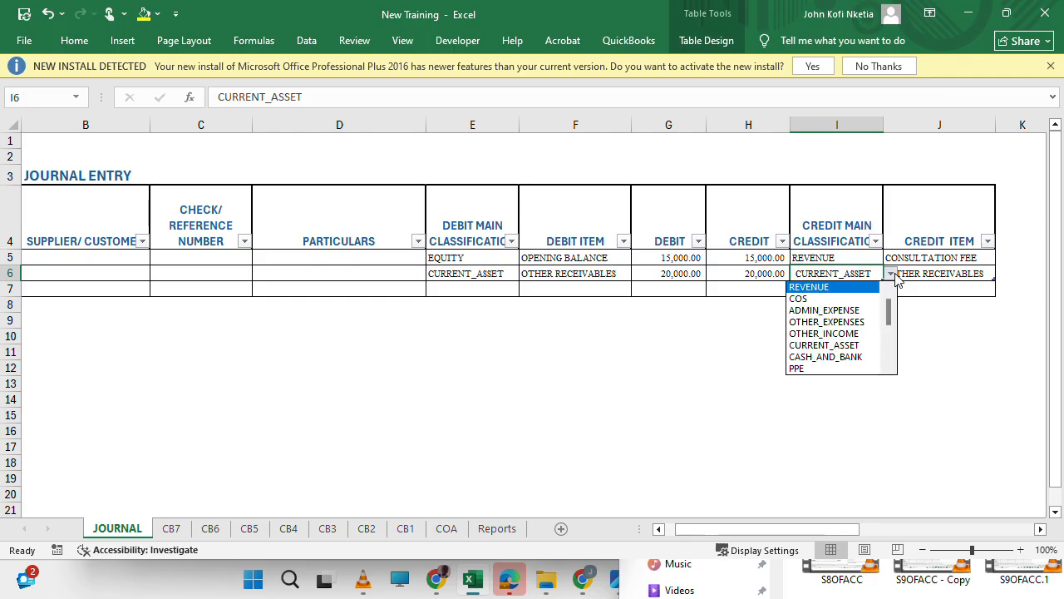
left_click(868, 333)
left_click(959, 273)
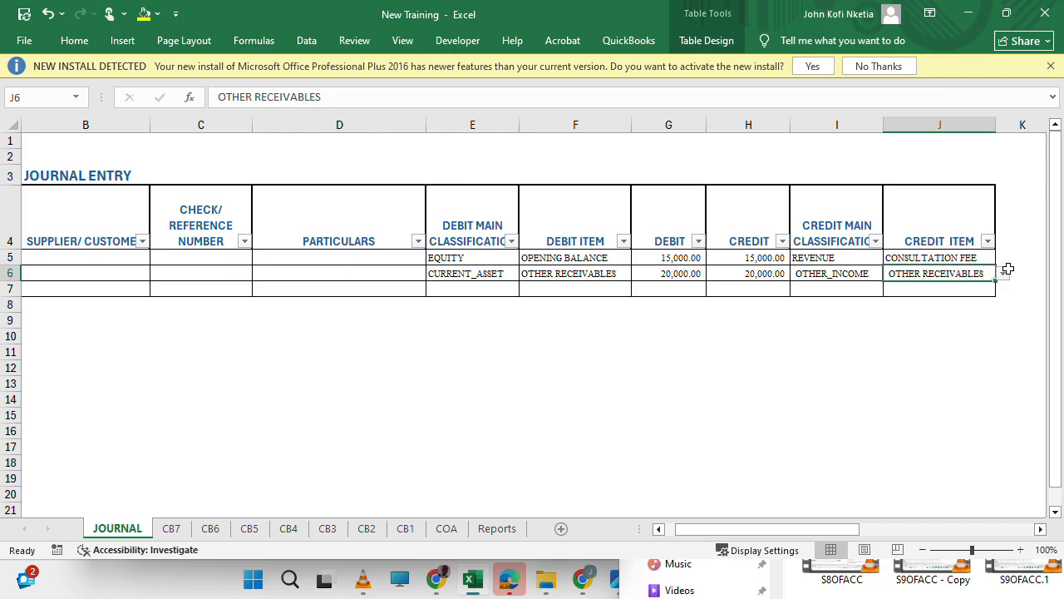
left_click(1004, 274)
left_click(964, 324)
left_click(968, 322)
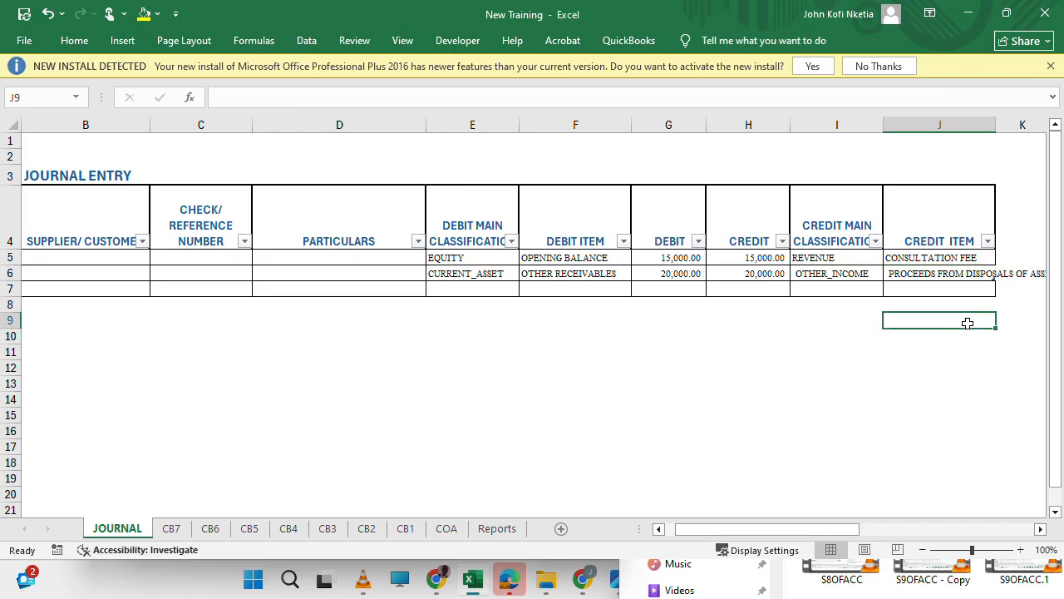
Return to the Reports sheet and check the disposal proceeds and gain/(loss) rows against the helper cells in row 91.
left_click(490, 530)
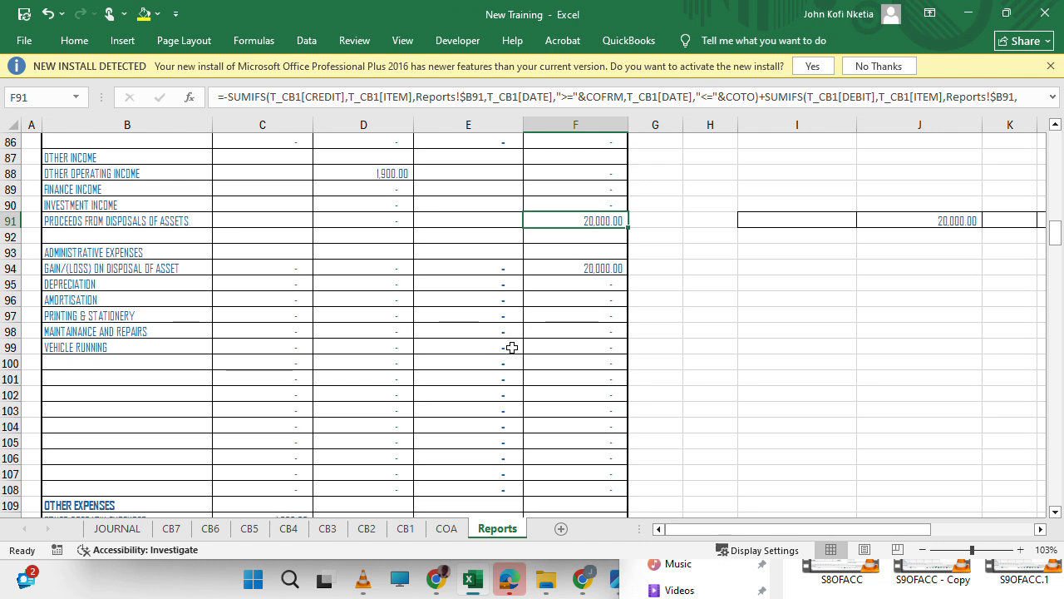
scroll(712, 307, "right", 3)
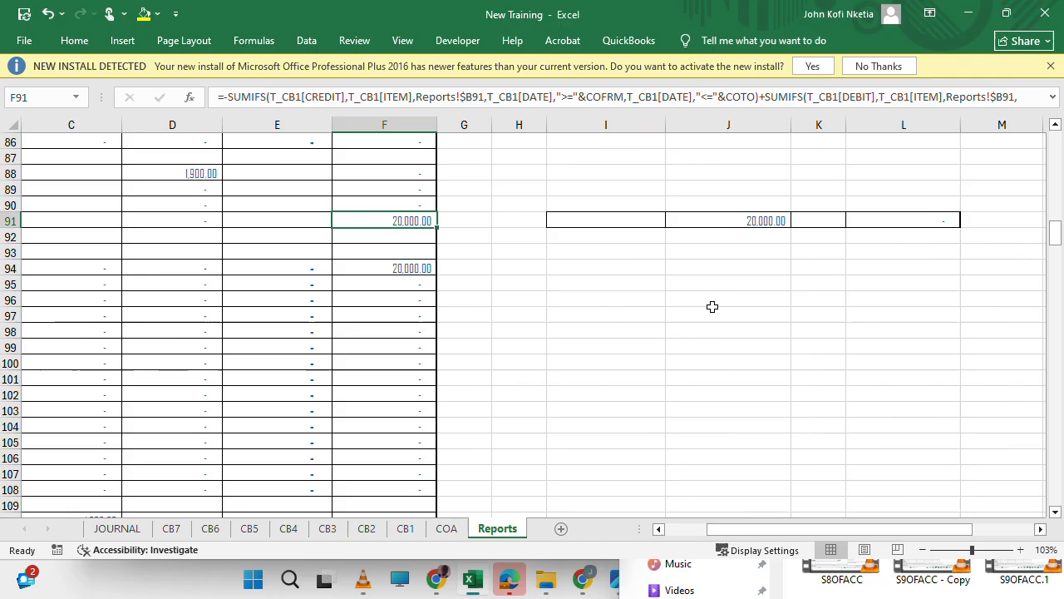
scroll(710, 306, "left", 3)
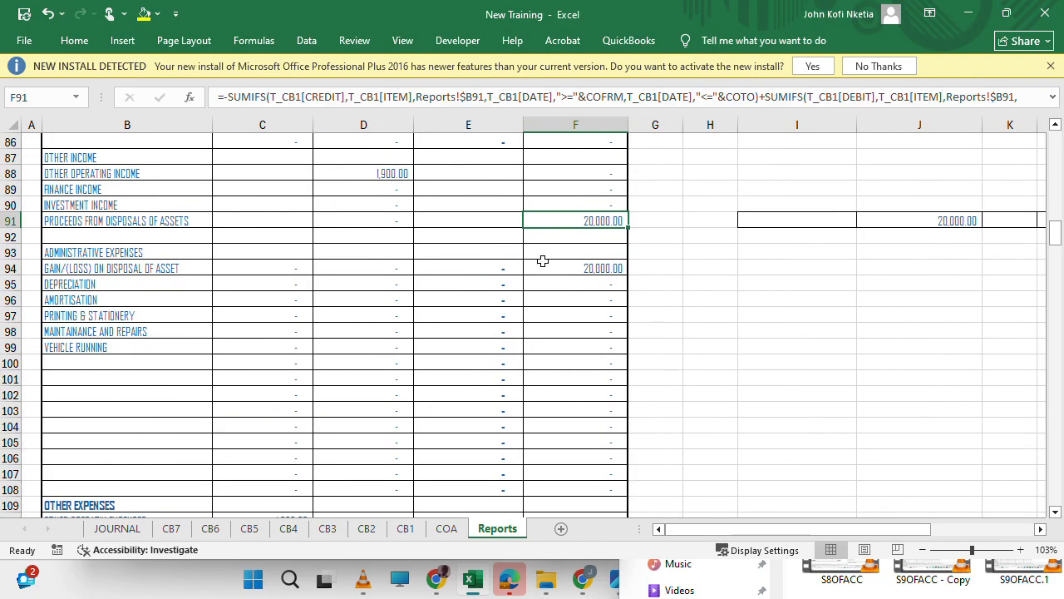
scroll(626, 260, "up", 3)
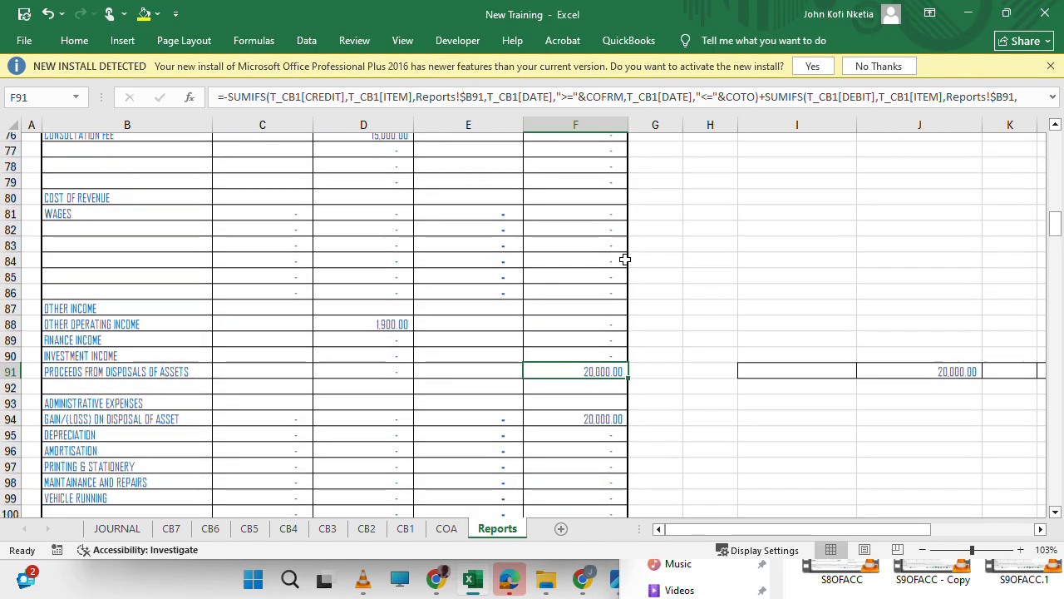
scroll(626, 261, "down", 1)
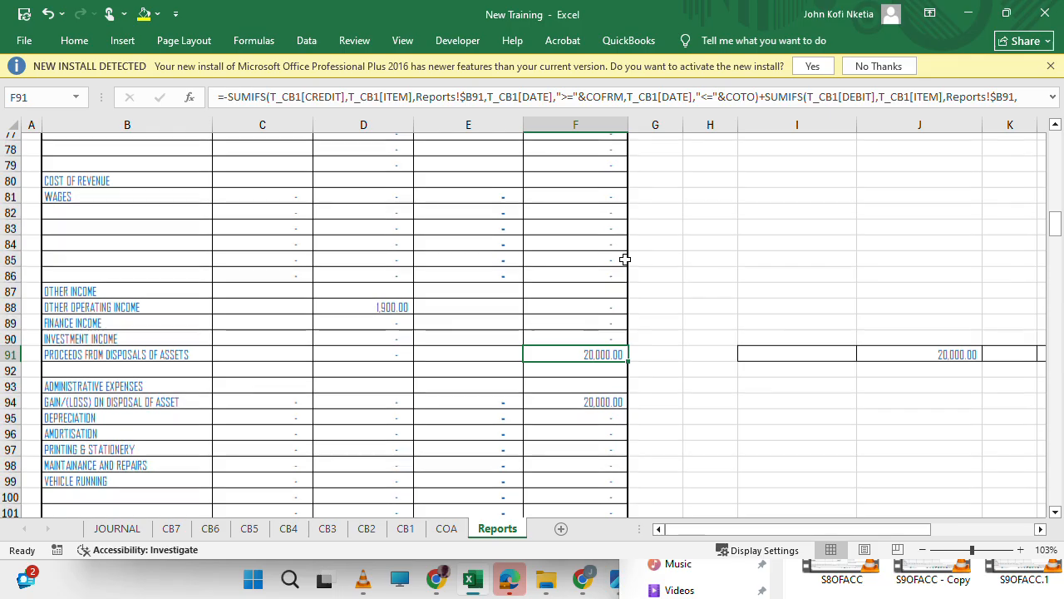
Start a new entry in row 7 of the JOURNAL sheet, dated 2/2/20.
scroll(625, 260, "up", 1)
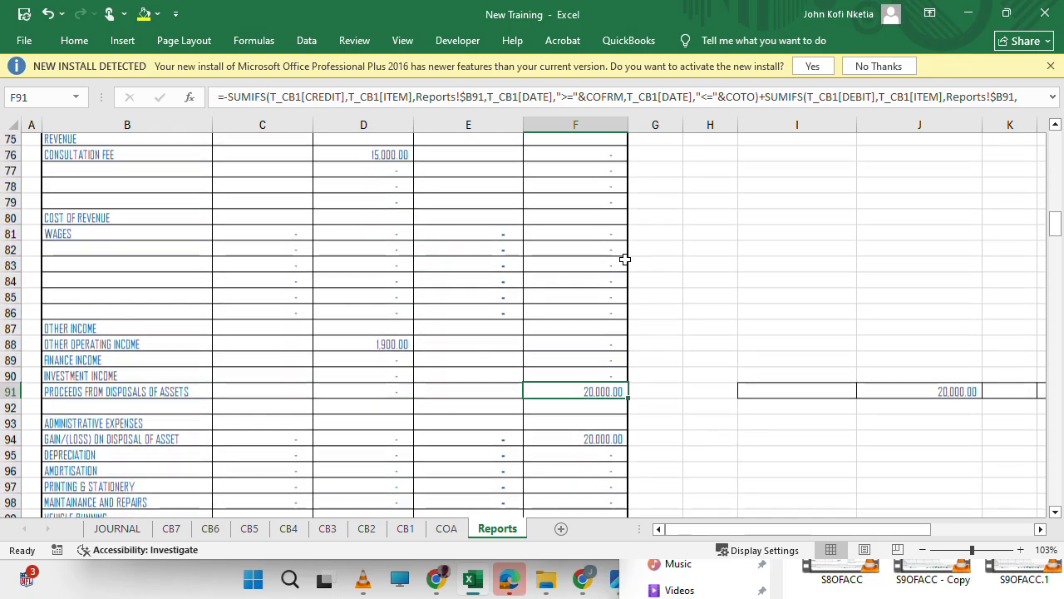
scroll(625, 260, "down", 2)
scroll(839, 369, "right", 2)
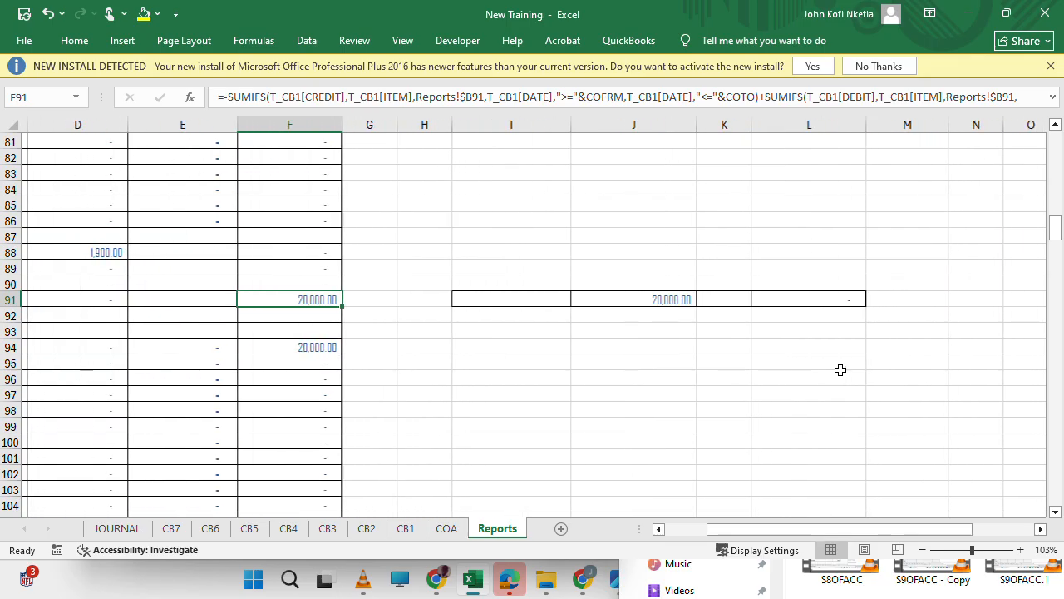
scroll(554, 337, "down", 2)
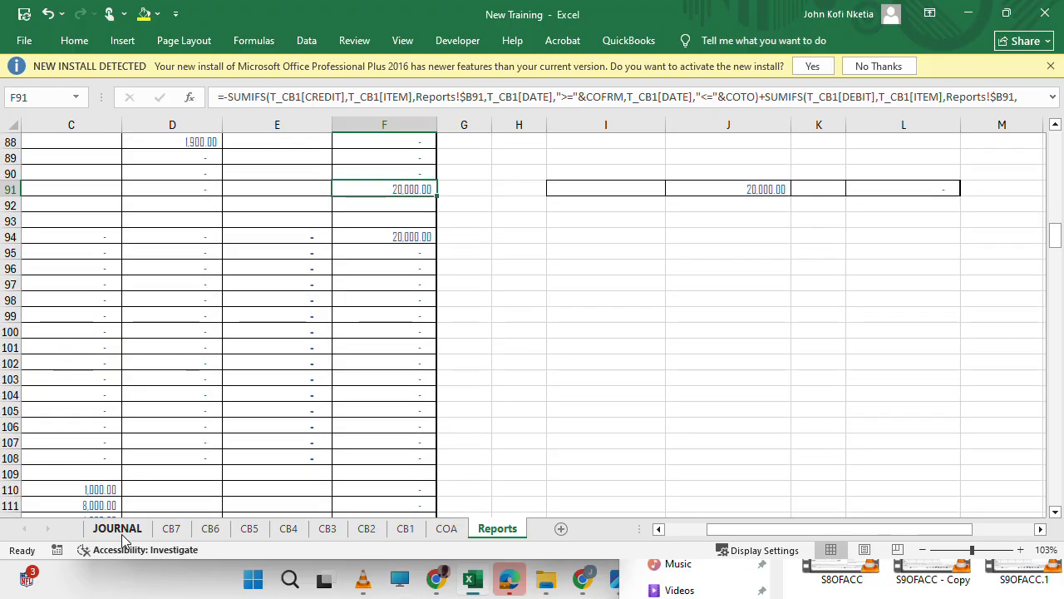
left_click(115, 529)
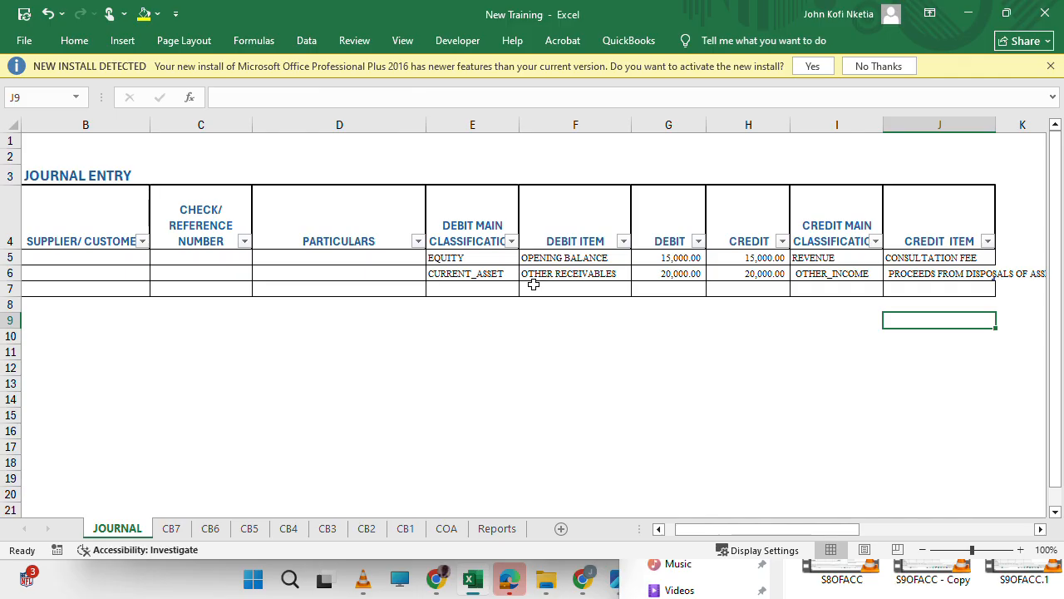
left_click(496, 286)
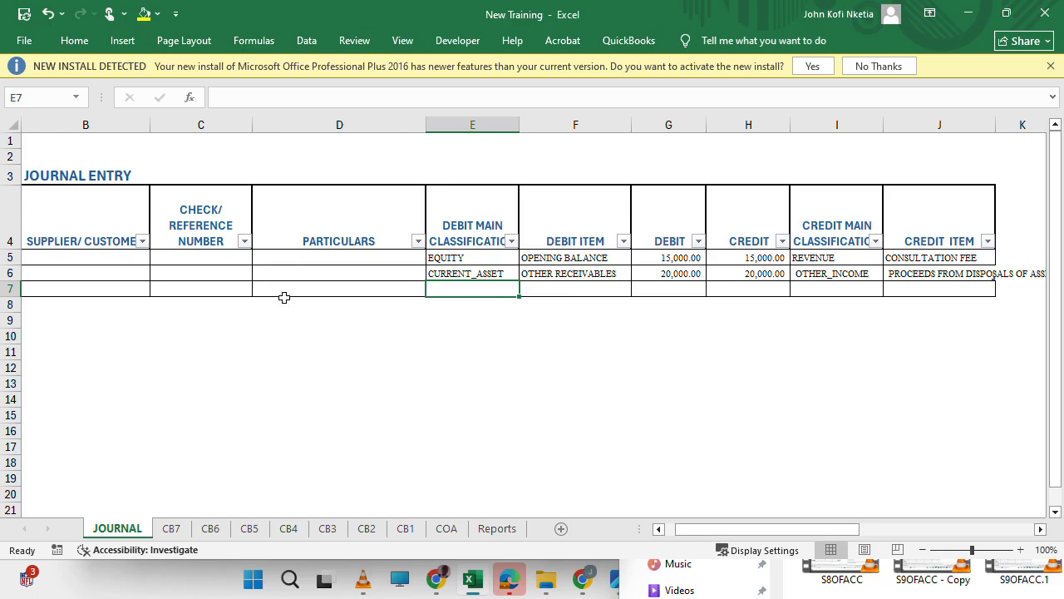
scroll(284, 297, "left", 1)
left_click(96, 286)
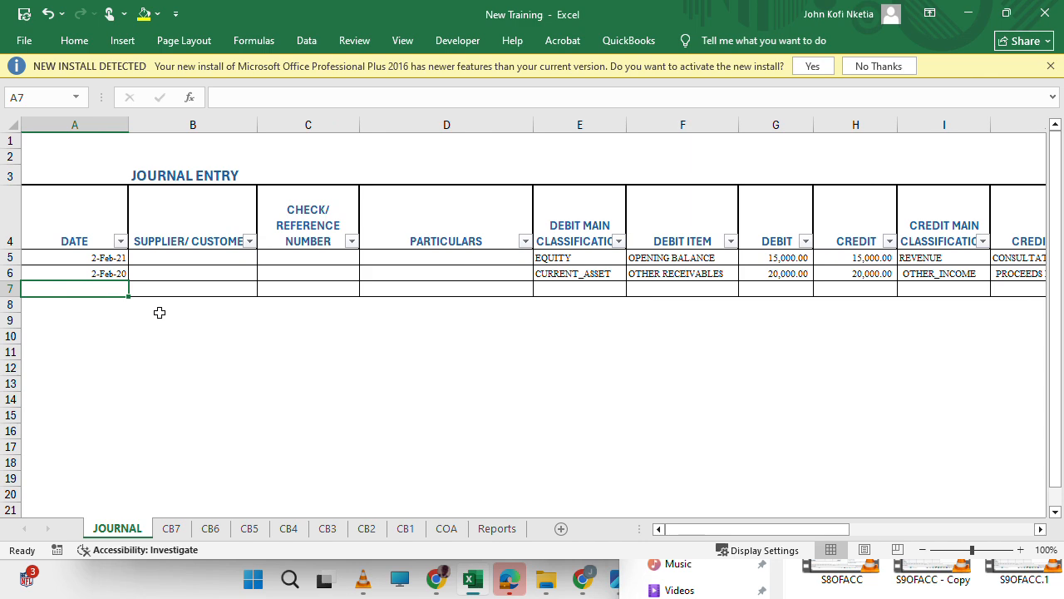
type("2/2/20")
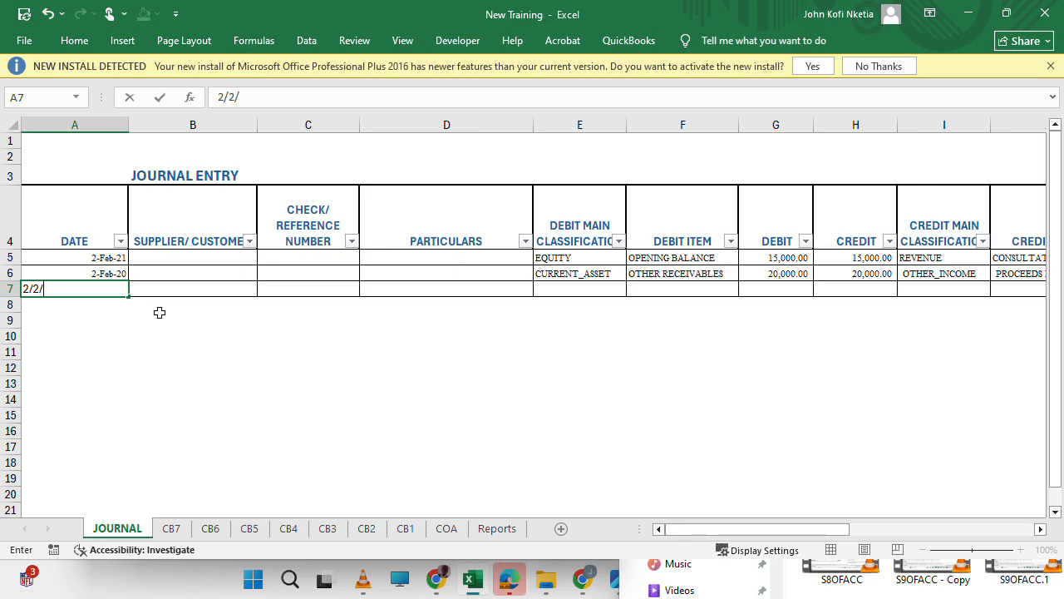
key("Tab")
key("Tab")
key("Tab")
key("Tab")
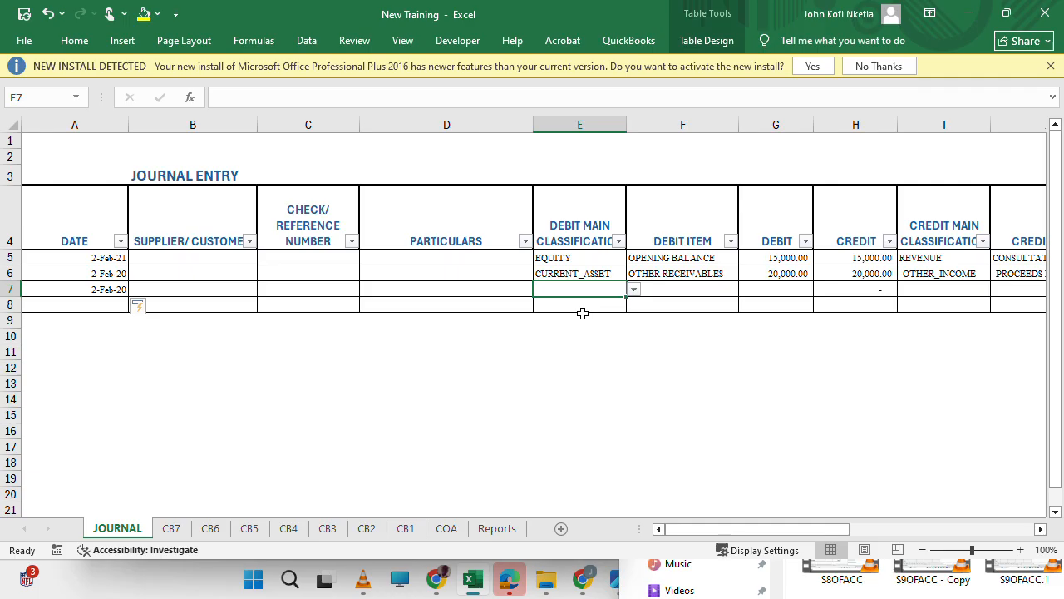
Set the debit side of journal row 7 to PPE_DISPOSAL_AND_ADJ with the item ADJ- FURNITURE & FITTINGS.
left_click(634, 290)
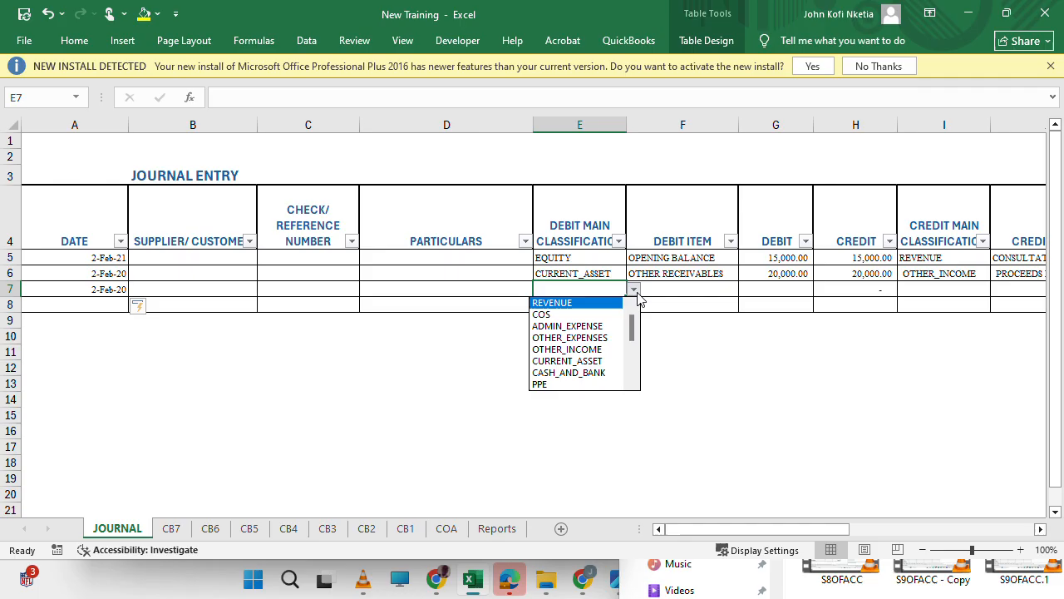
left_click_drag(629, 341, 630, 364)
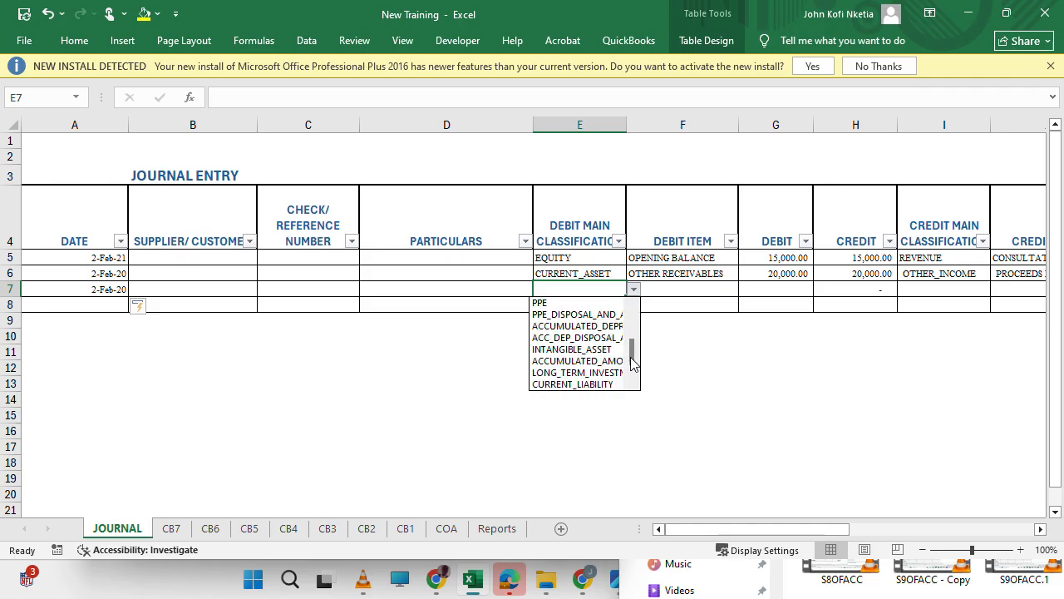
left_click(570, 315)
left_click(712, 288)
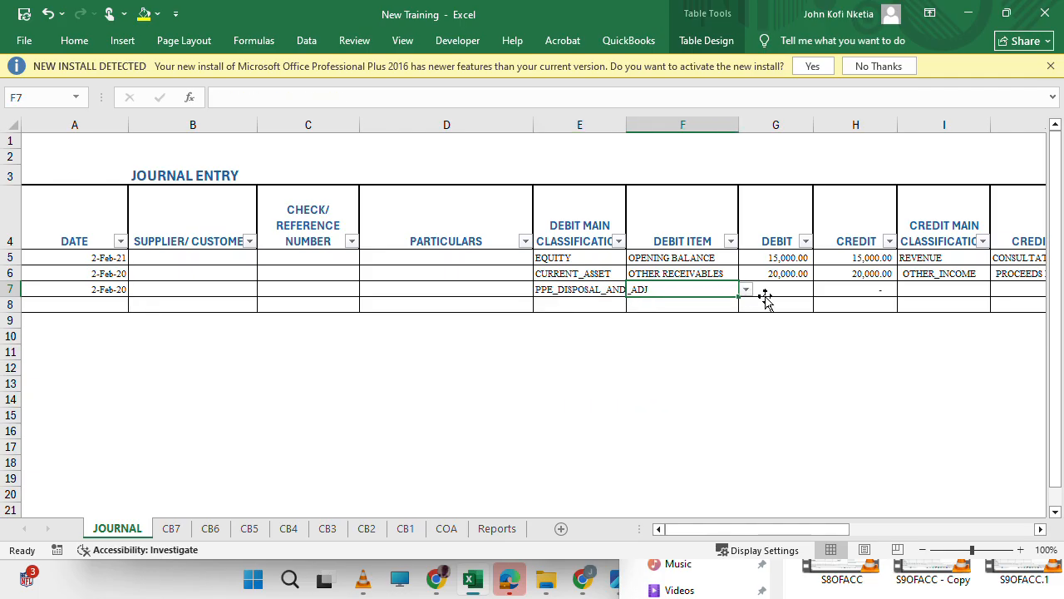
left_click(746, 289)
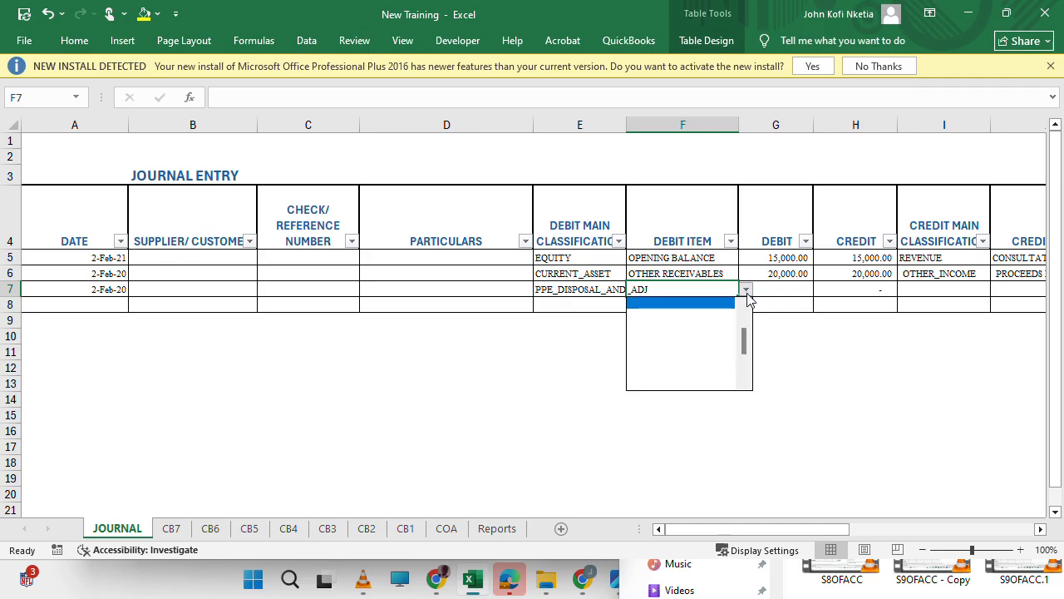
left_click_drag(744, 340, 744, 325)
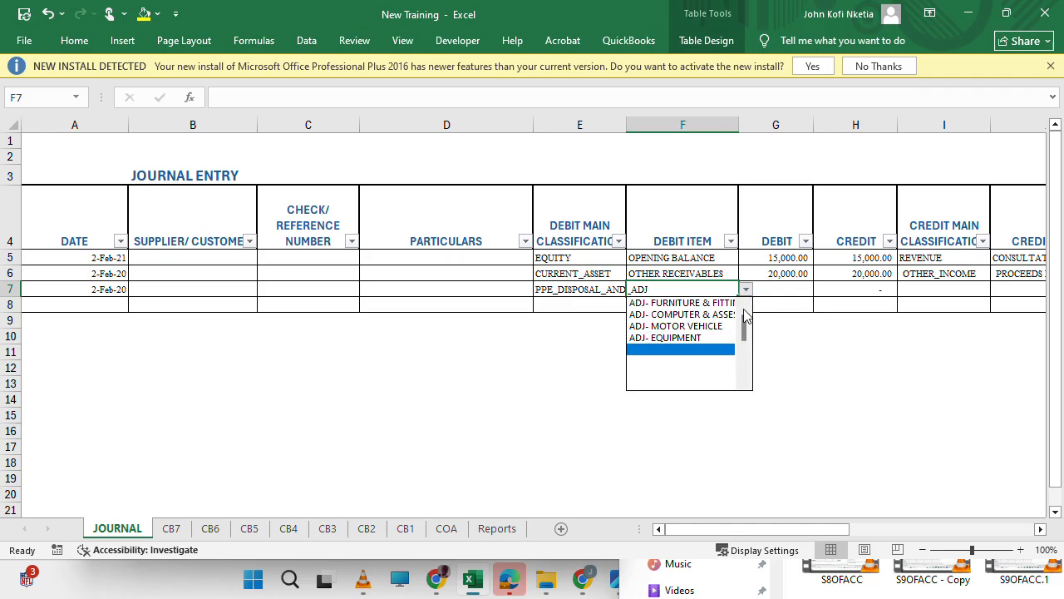
left_click(720, 303)
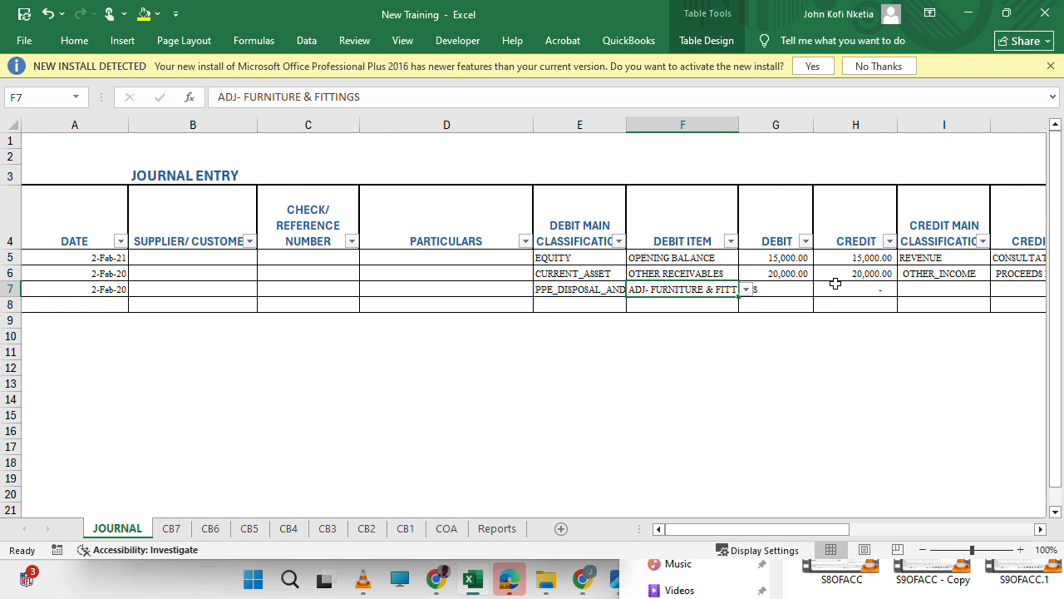
Enter 30000 as the debit amount of journal row 7.
left_click(798, 284)
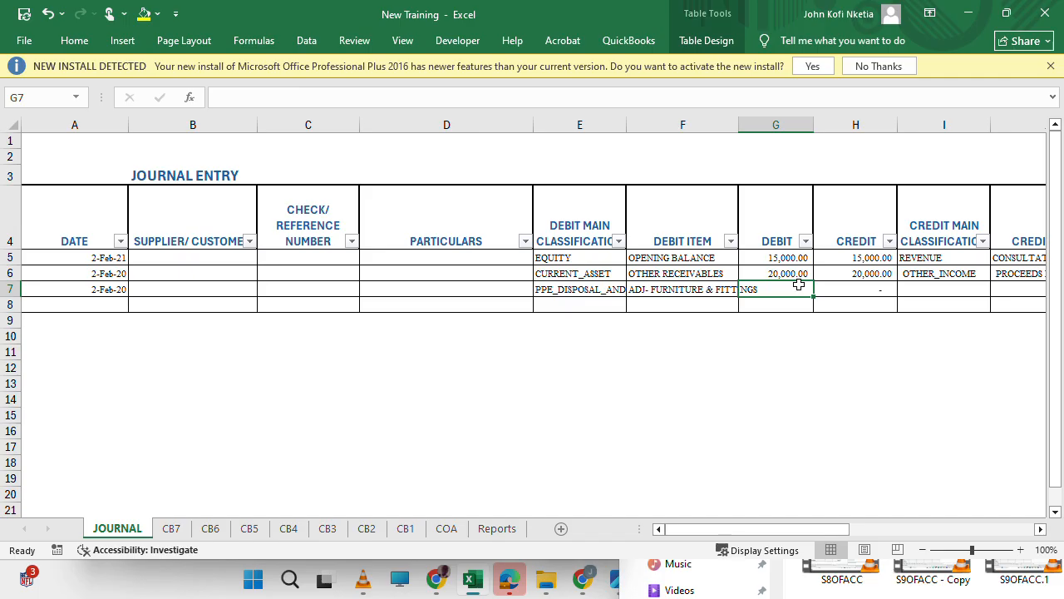
type("30000")
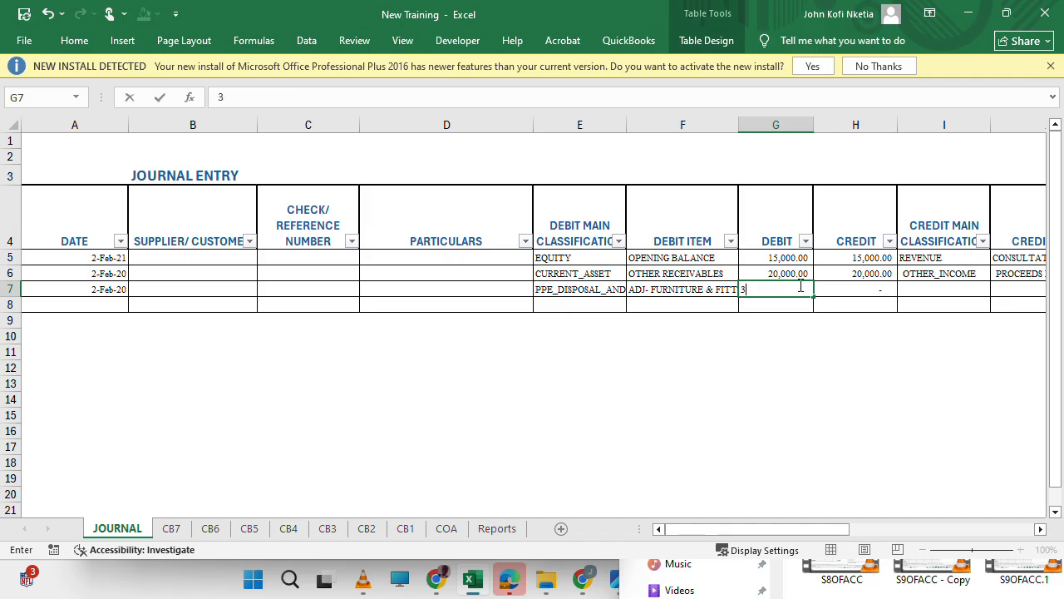
key("Tab")
key("Tab")
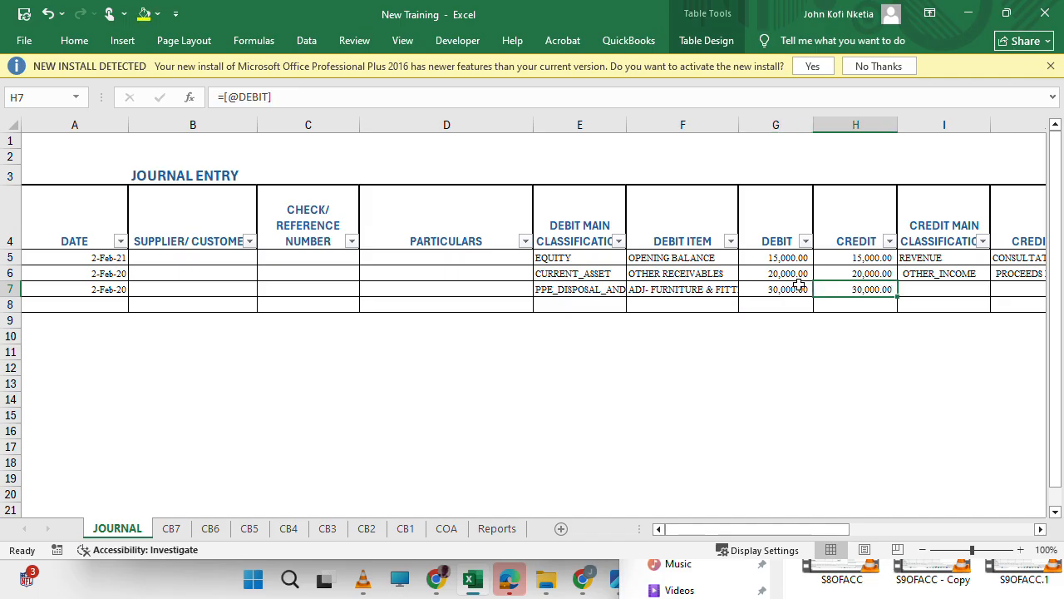
Clear the debit main classification and debit item of journal row 7.
scroll(887, 355, "right", 2)
scroll(888, 356, "left", 1)
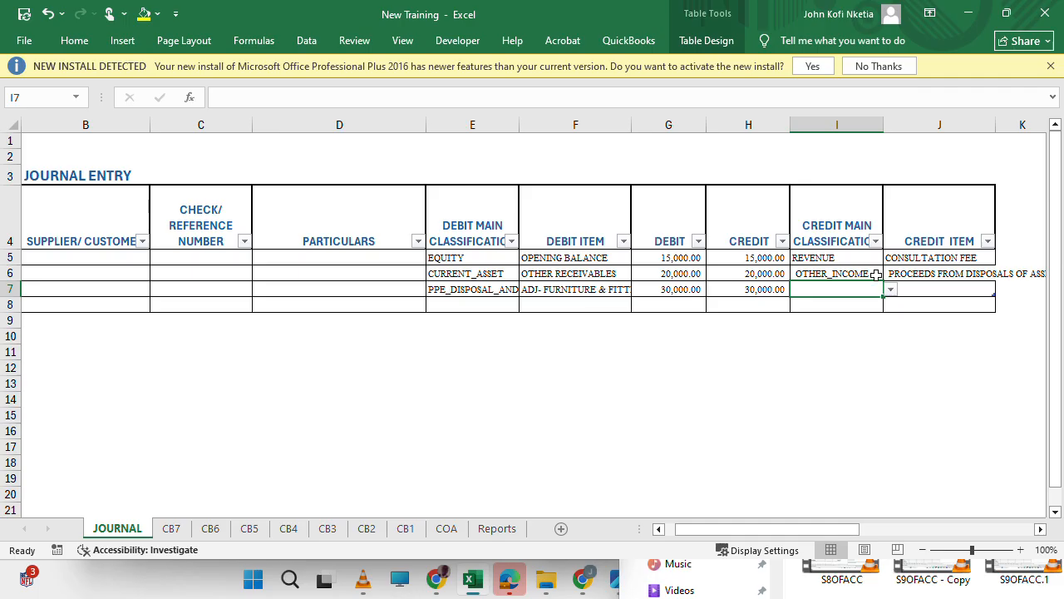
left_click(438, 31)
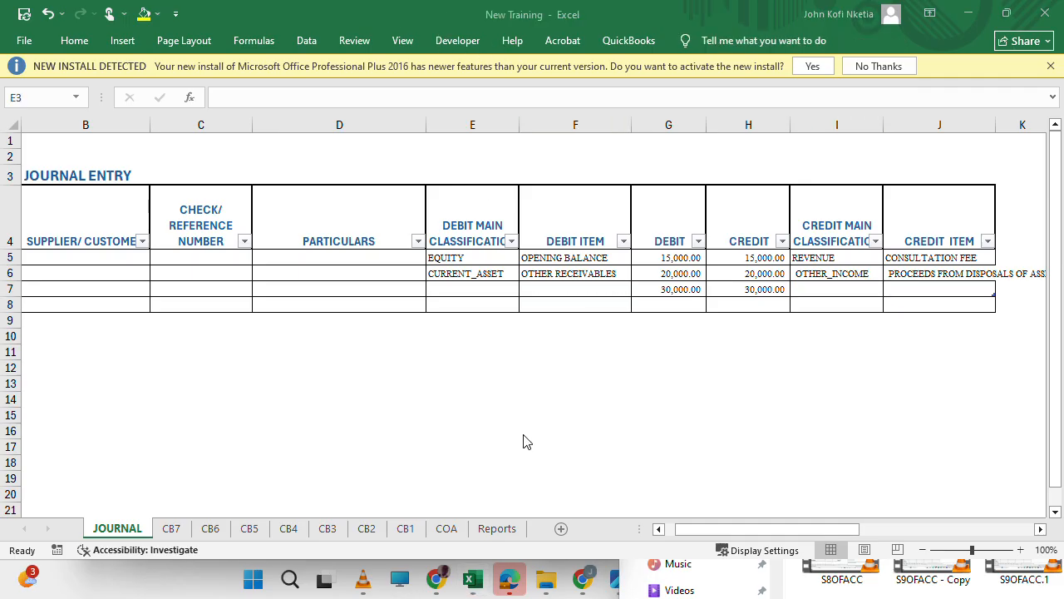
left_click(467, 284)
scroll(265, 325, "left", 1)
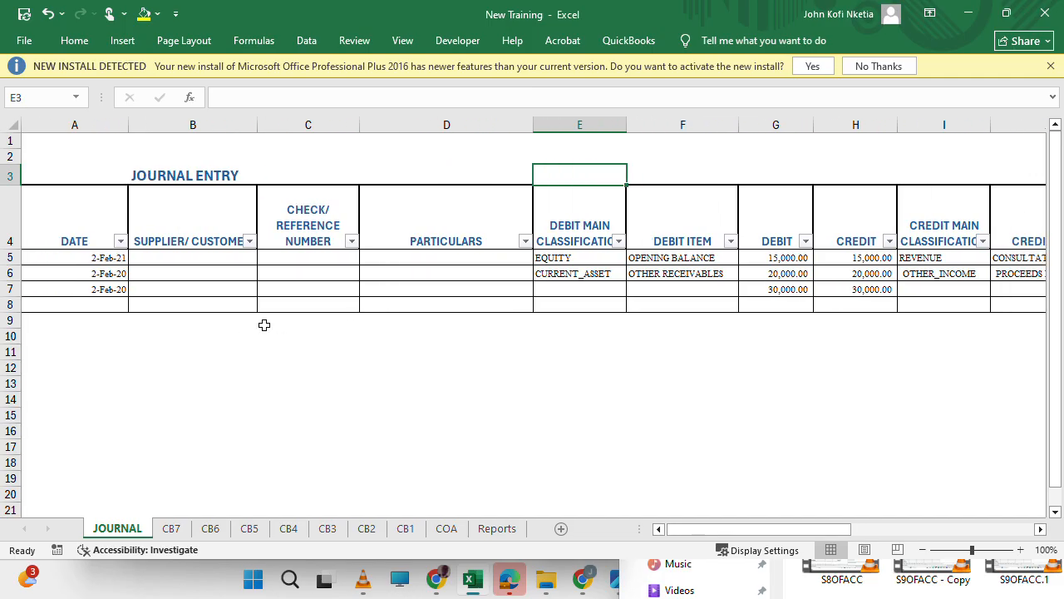
scroll(484, 341, "right", 1)
scroll(485, 342, "down", 1)
scroll(444, 316, "left", 1)
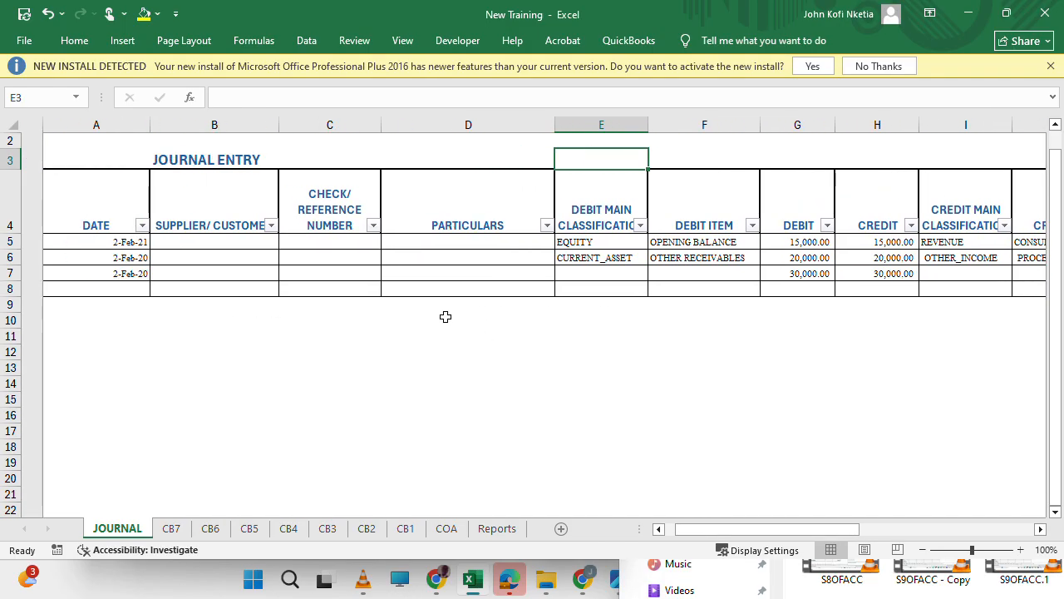
Set the debit side of journal row 7 to ADMIN_EXPENSE with the item GAIN/(LOSS) ON DISPOSAL OF ASSET.
left_click(593, 273)
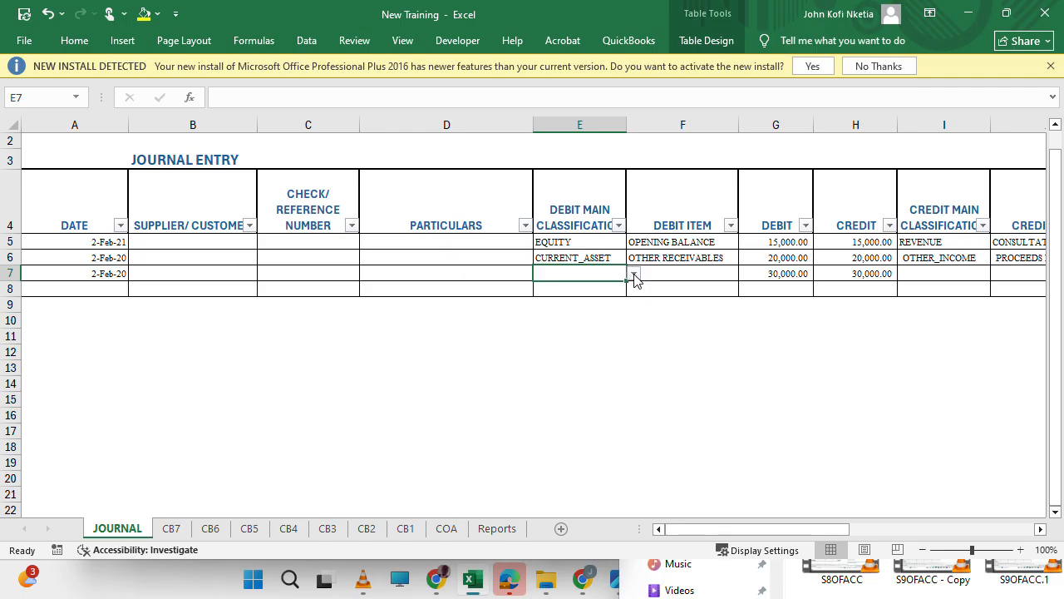
left_click(633, 274)
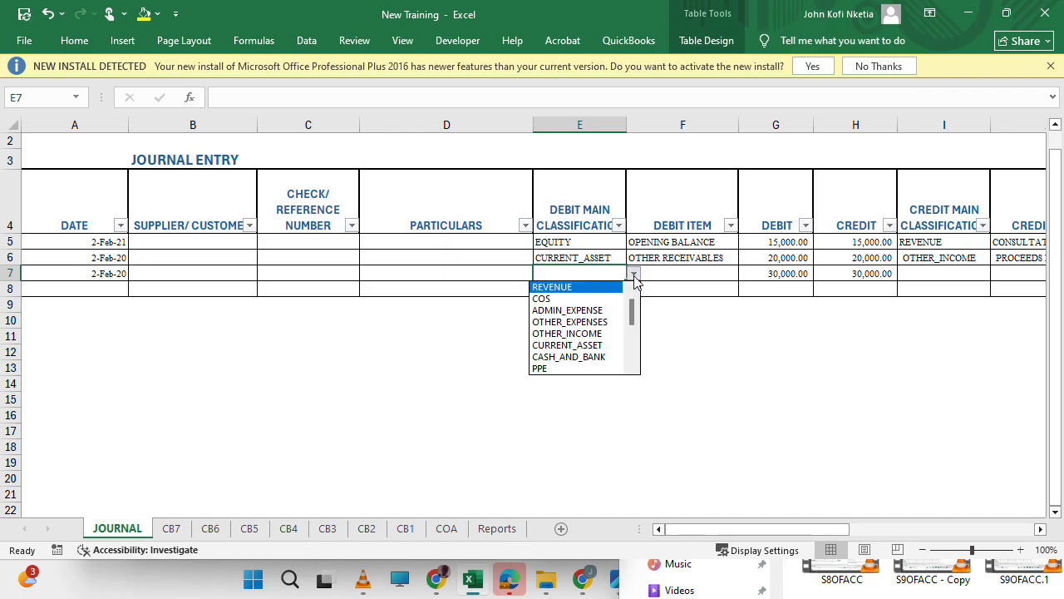
left_click(587, 310)
left_click(683, 280)
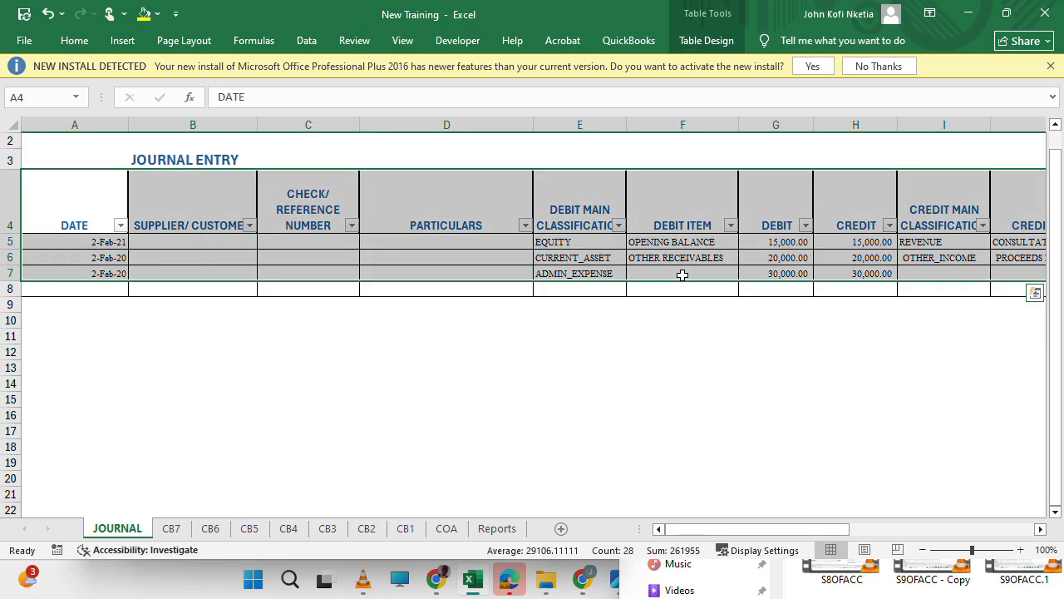
left_click(680, 274)
left_click(746, 273)
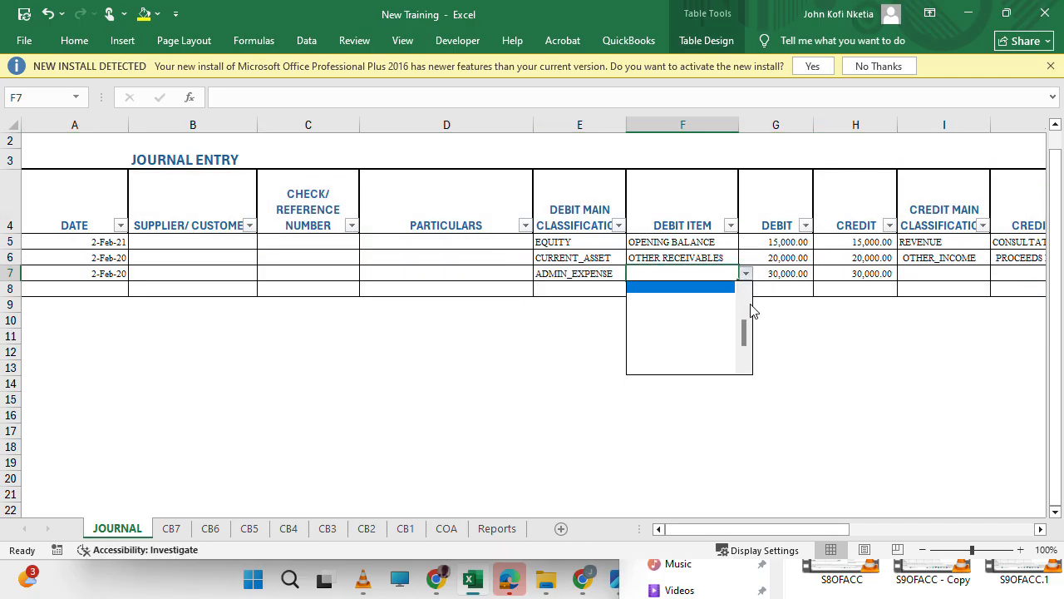
left_click_drag(743, 335, 745, 300)
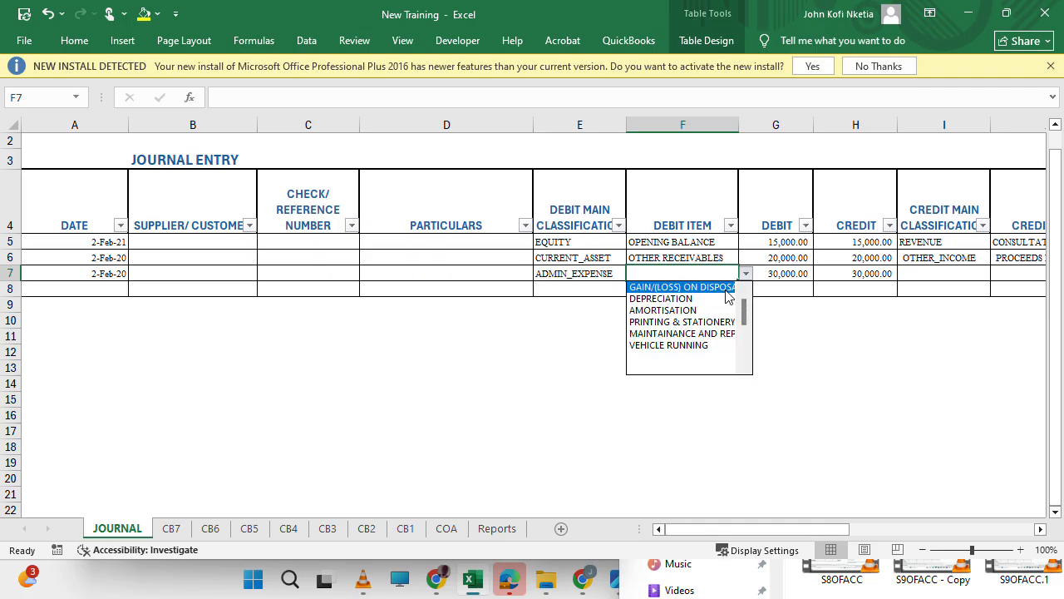
left_click(720, 287)
Set the credit side of journal row 7 to PPE_DISPOSAL_AND_ADJ with the item ADJ- FURNITURE & FITTINGS.
scroll(832, 308, "right", 2)
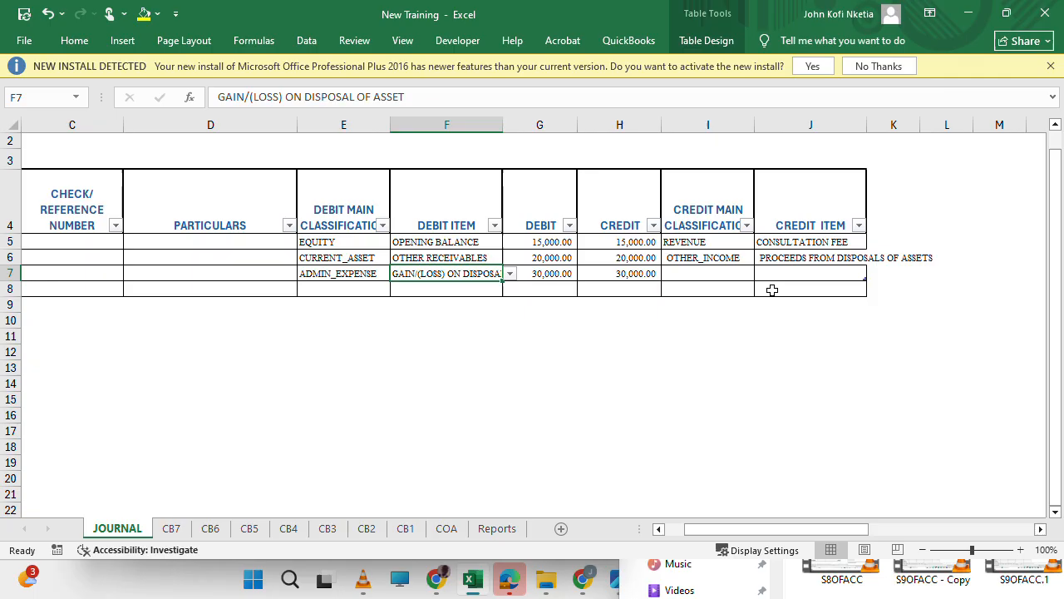
left_click(720, 274)
left_click(762, 274)
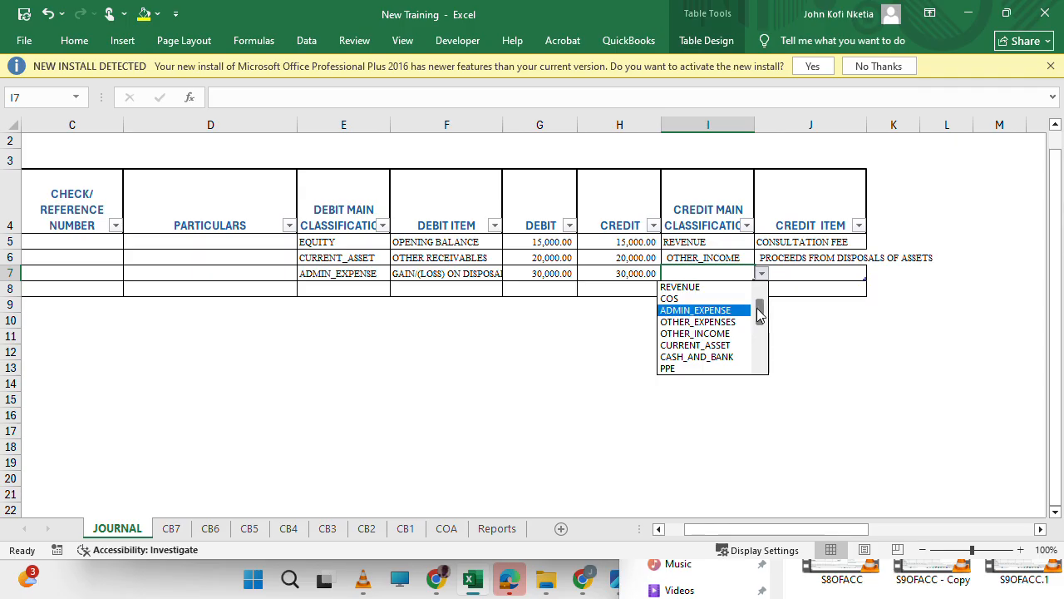
left_click_drag(758, 315, 758, 329)
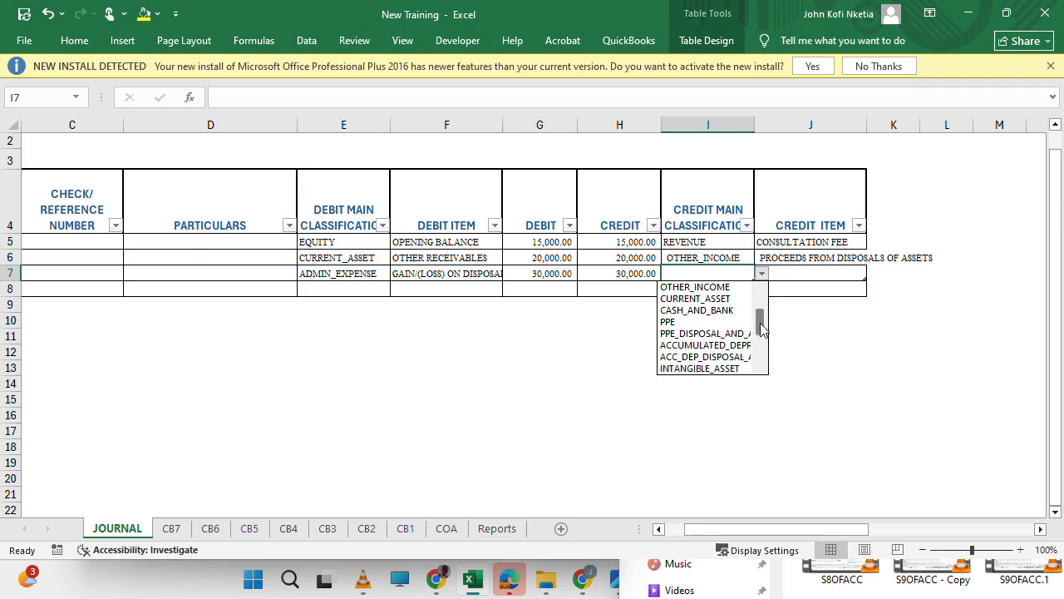
left_click(719, 337)
left_click(808, 275)
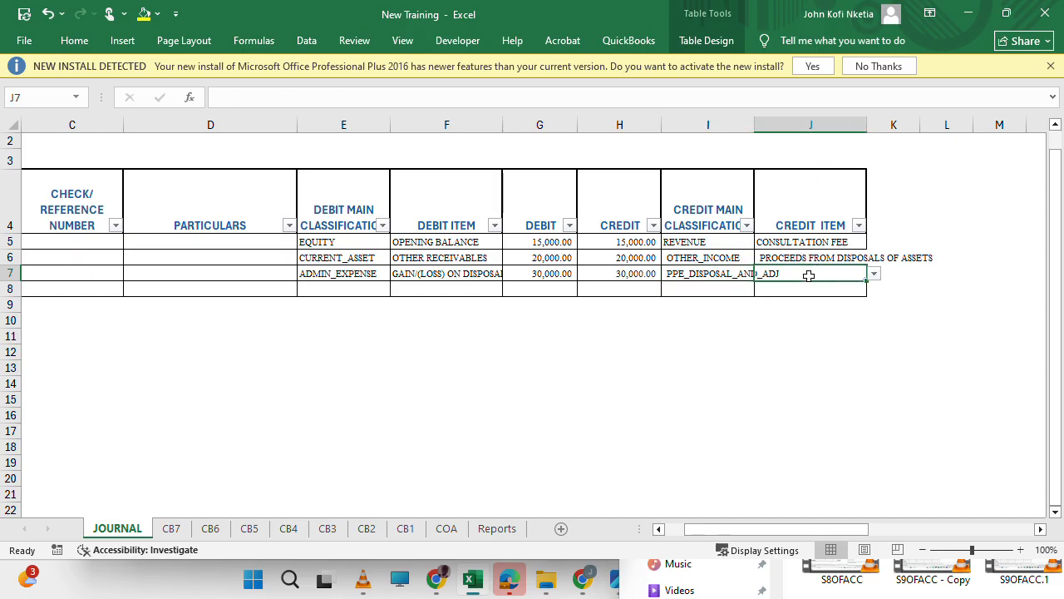
left_click(874, 273)
left_click_drag(872, 328, 871, 316)
left_click(830, 288)
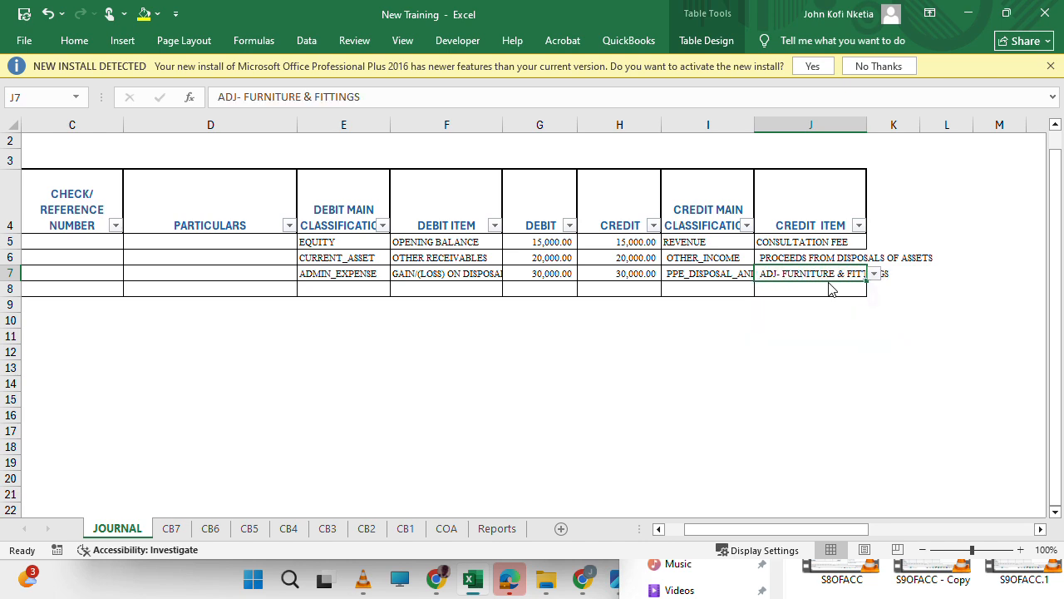
left_click(727, 288)
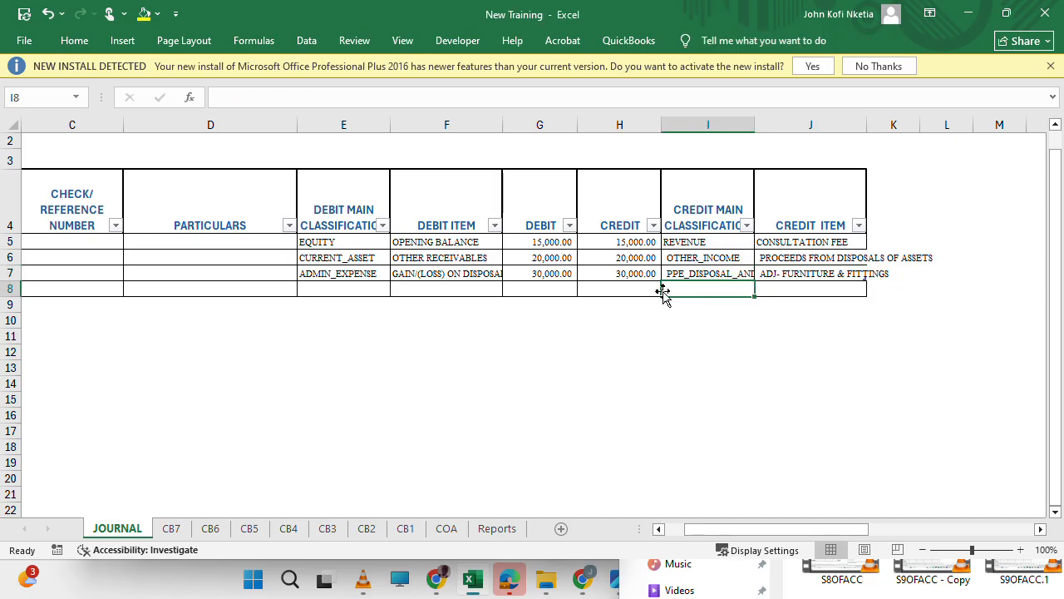
Go to the cost section of the Properties, Plant & Equipment schedule on the Reports sheet.
left_click(496, 532)
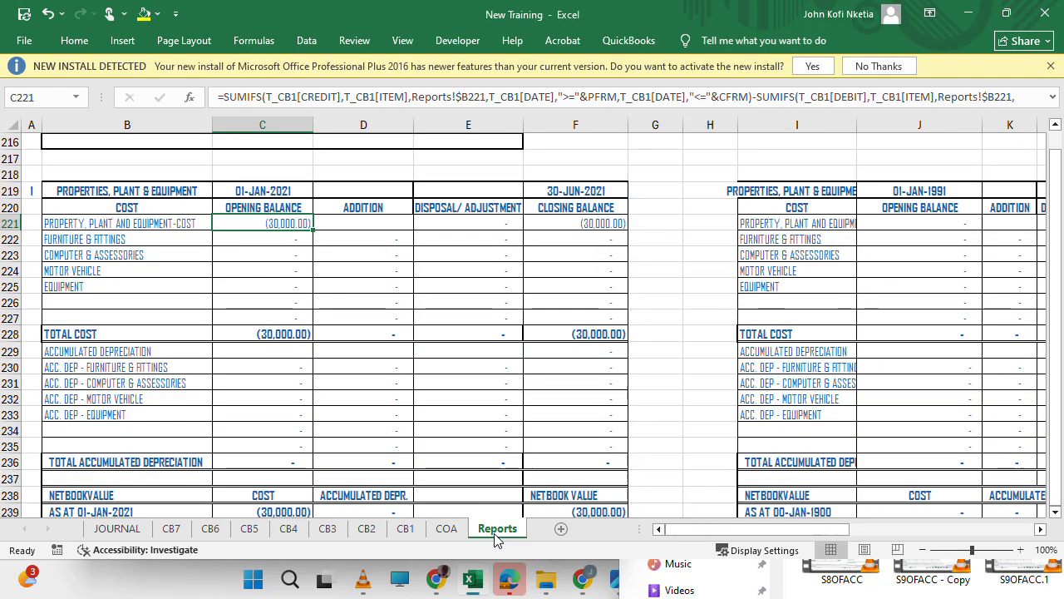
scroll(369, 360, "up", 1)
scroll(369, 360, "up", 1, "ctrl")
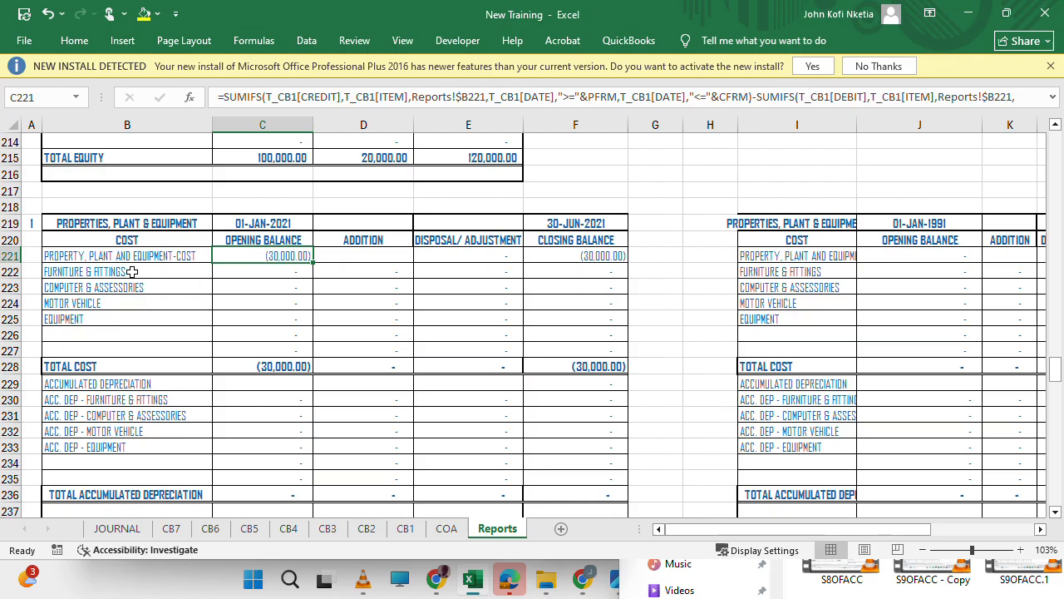
Try to paste the four asset names from B222:B225 as values starting at B221.
left_click_drag(135, 271, 122, 311)
key("ctrl+c")
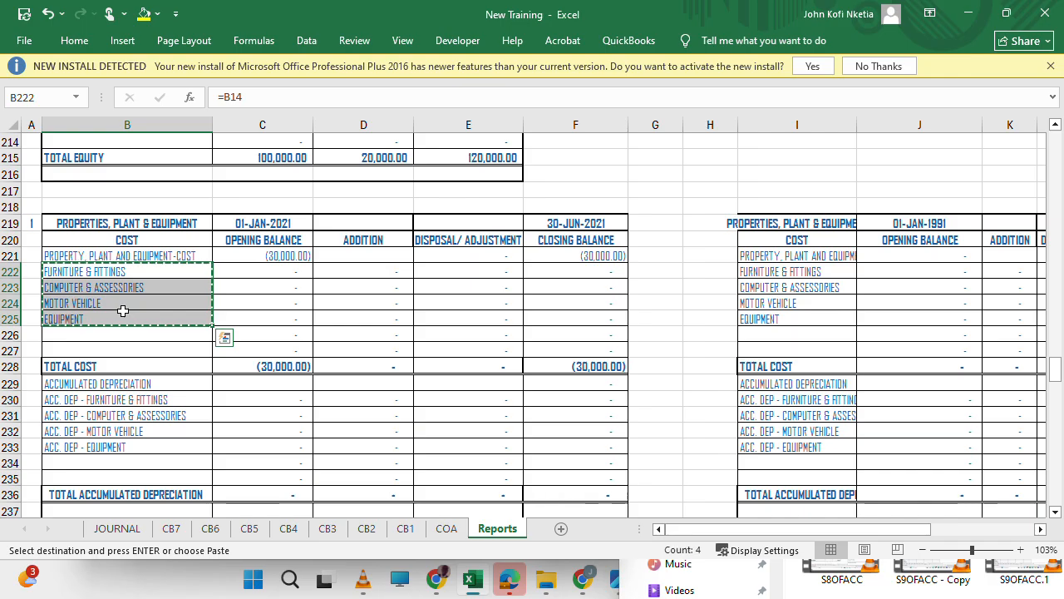
left_click(84, 256)
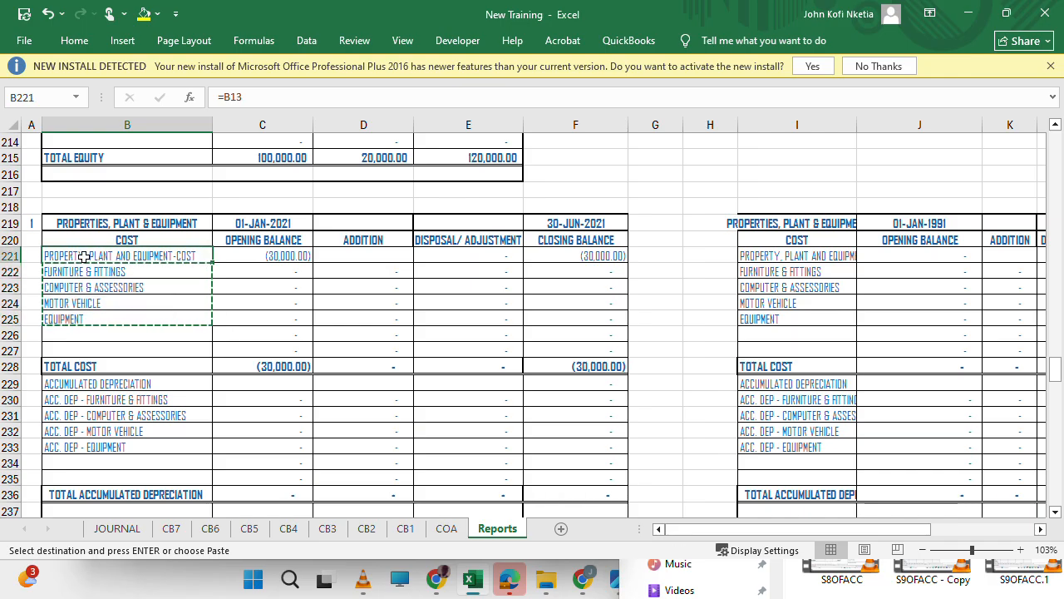
key("ctrl+alt+v")
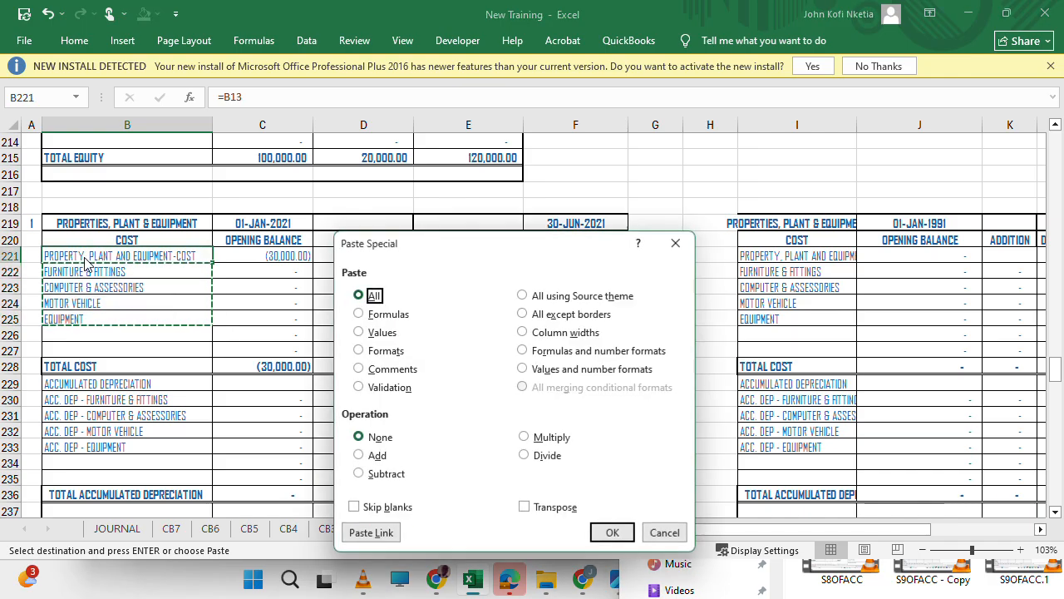
key("Down")
key("Down")
key("Return")
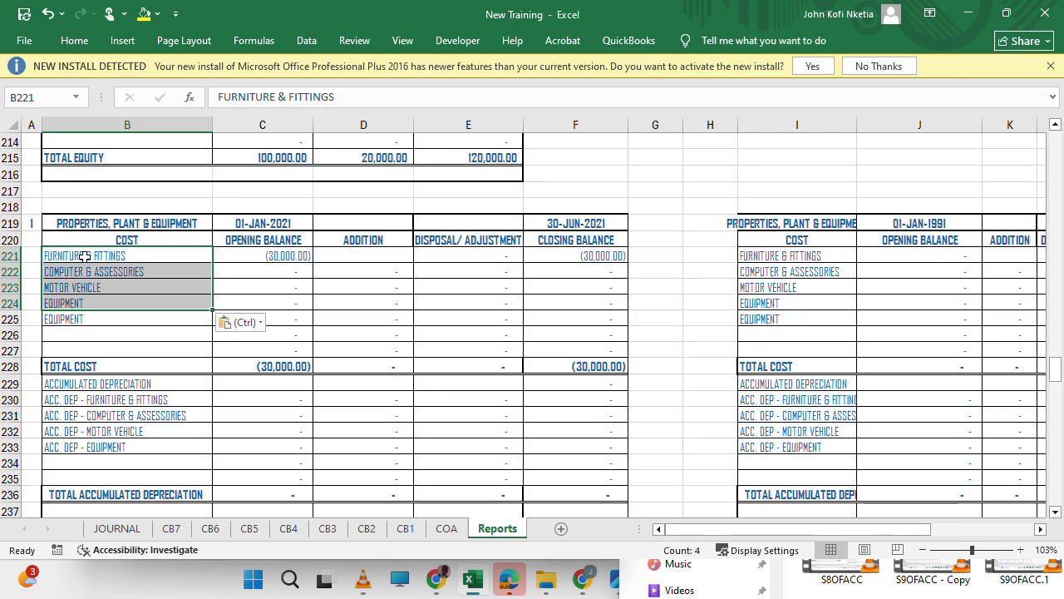
Try to fill the Furniture & Fittings label down from B221 to B226, and undo both the fill and the pasted values.
left_click(104, 256)
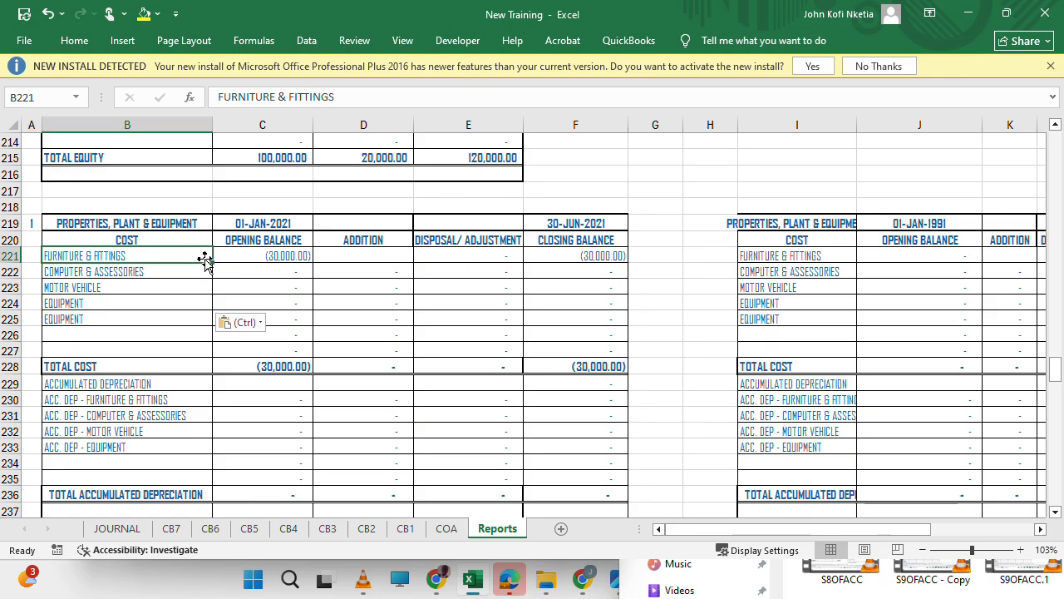
left_click_drag(209, 262, 210, 320)
left_click_drag(209, 330, 213, 347)
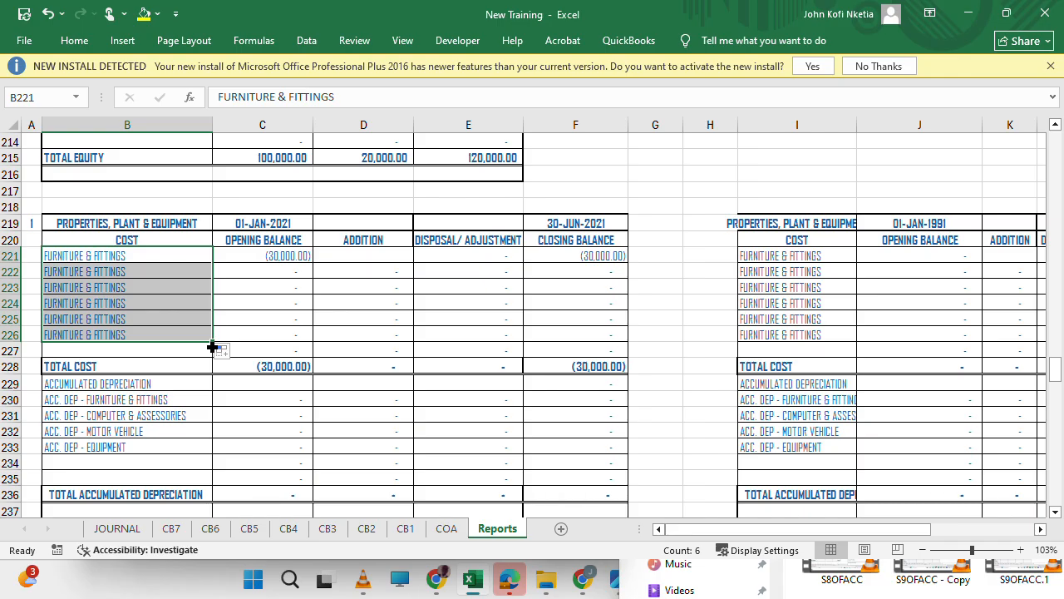
left_click(146, 272)
left_click(130, 254)
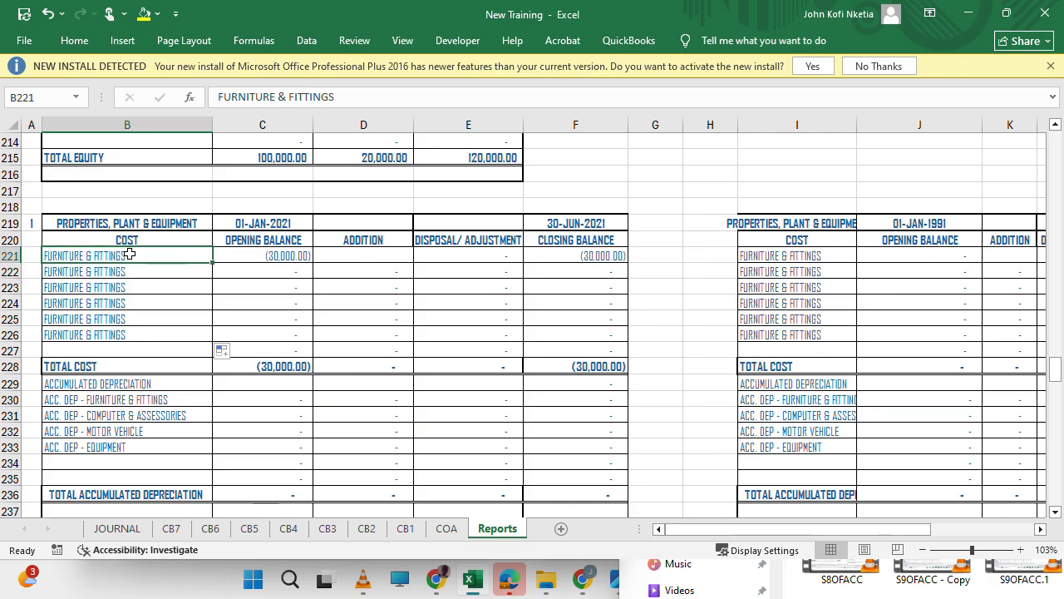
key("ctrl+z")
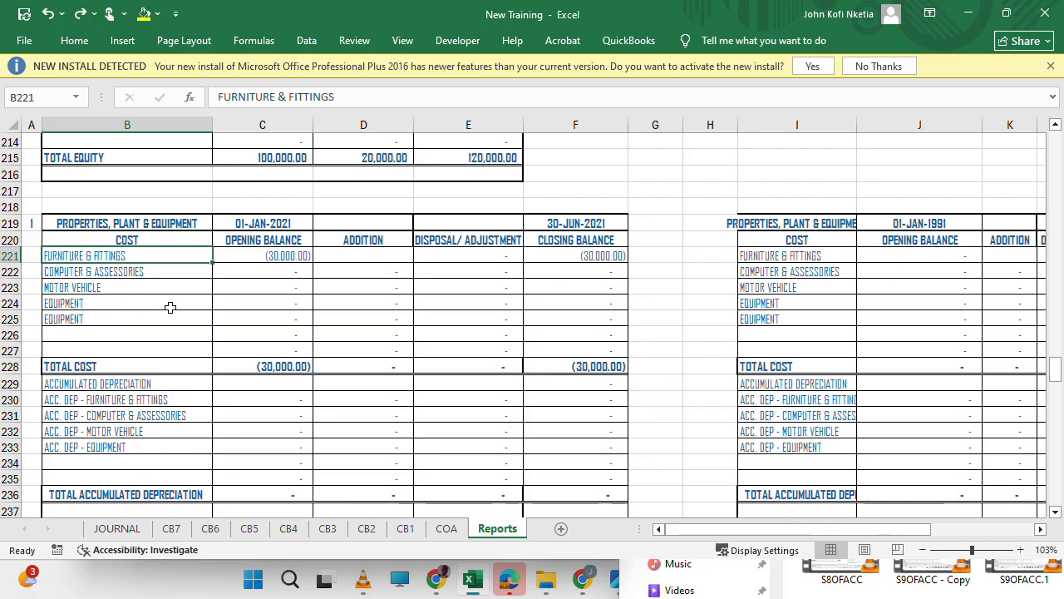
key("ctrl+z")
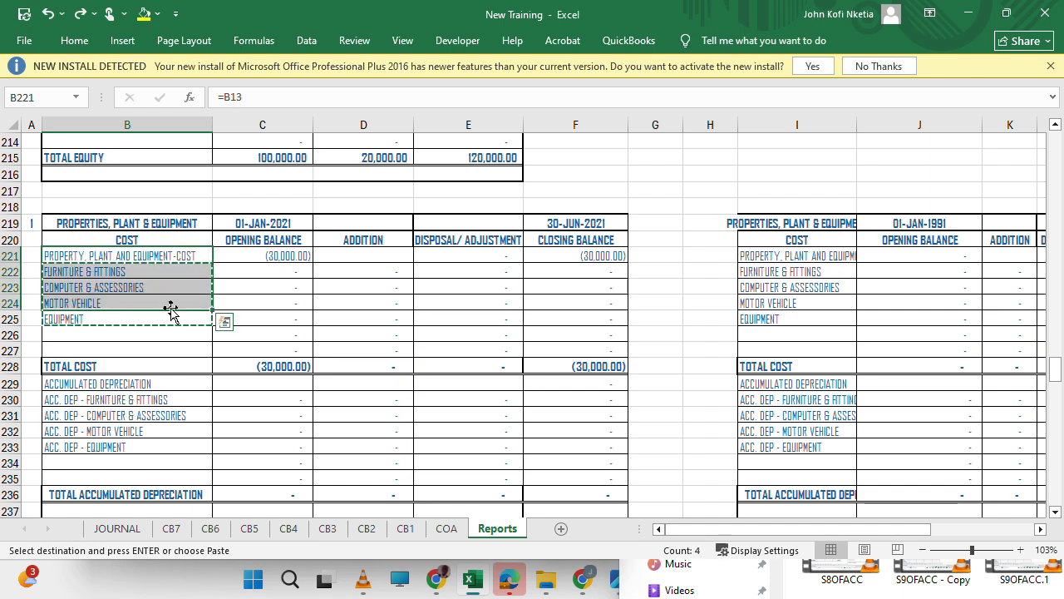
Move the label formula =B14 from B222 into B221, replacing the Property, Plant and Equipment-Cost label.
left_click(135, 280)
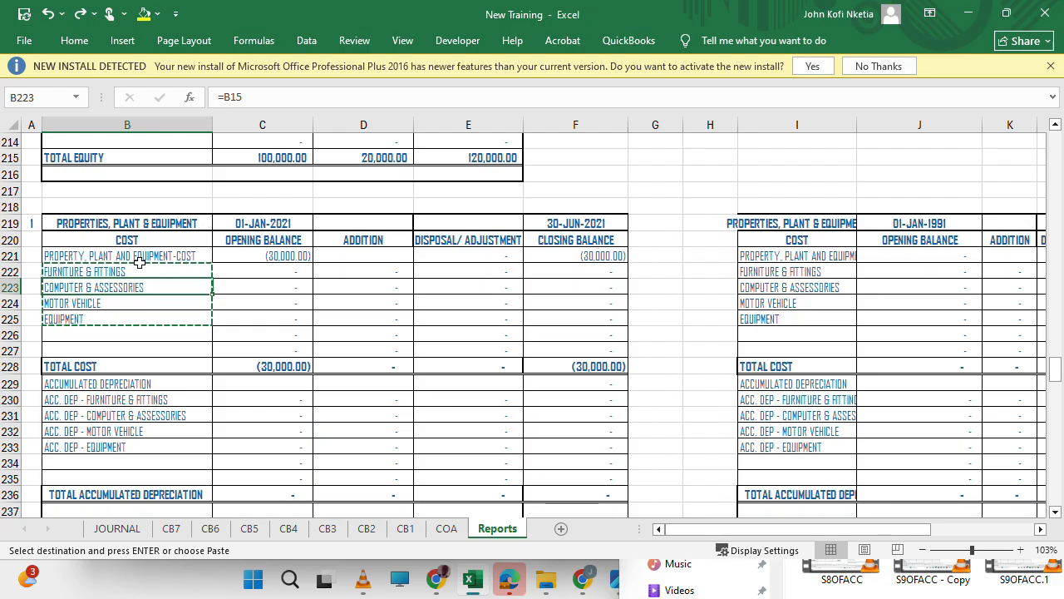
left_click(126, 271)
left_click_drag(259, 97, 164, 104)
key("BackSpace")
left_click(161, 98)
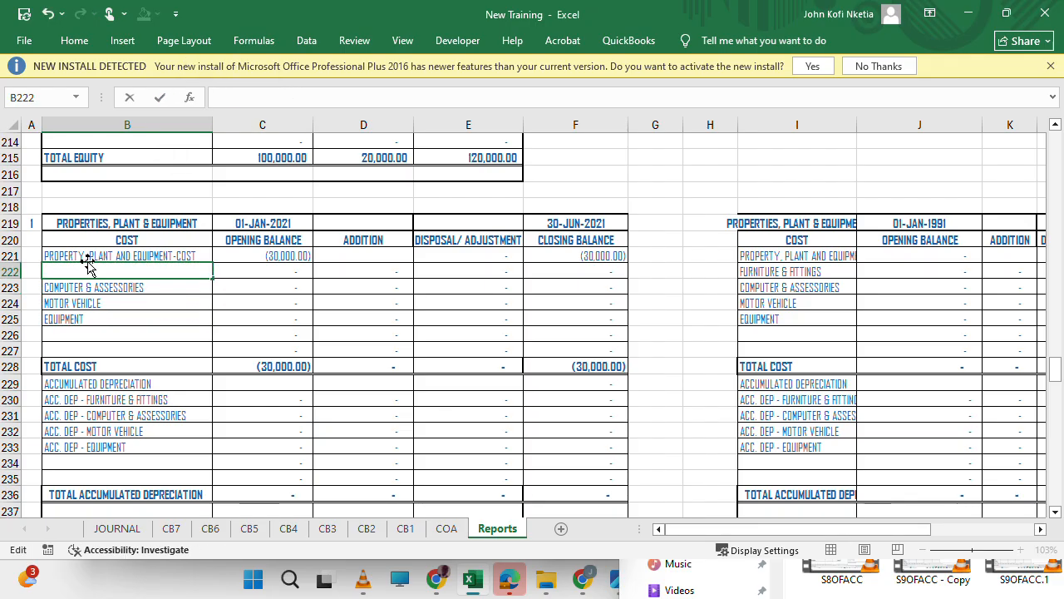
key("Right")
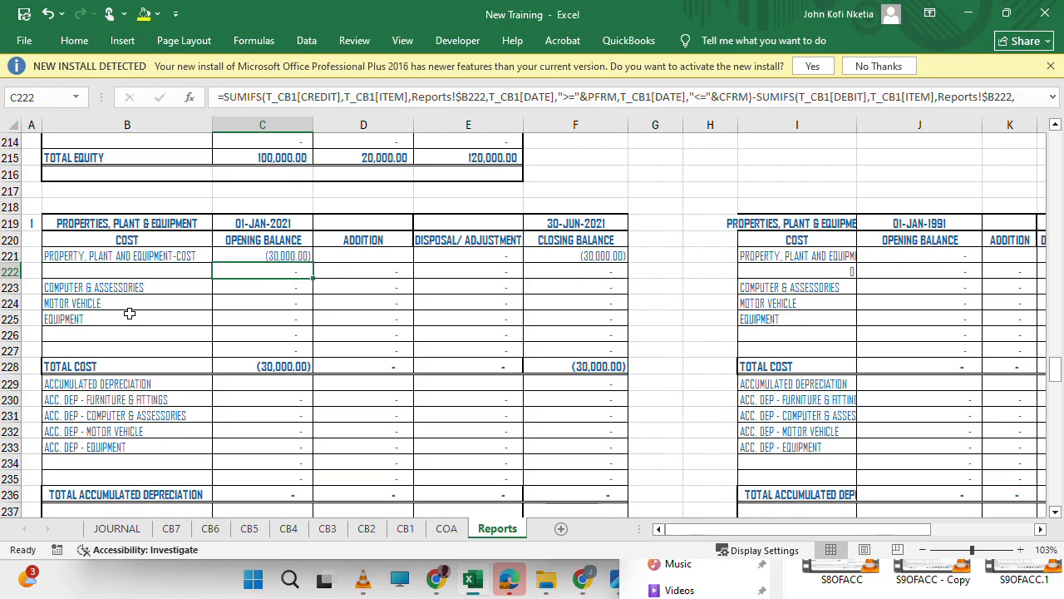
left_click(78, 252)
left_click_drag(261, 96, 187, 99)
key("ctrl+v")
key("Return")
key("Up")
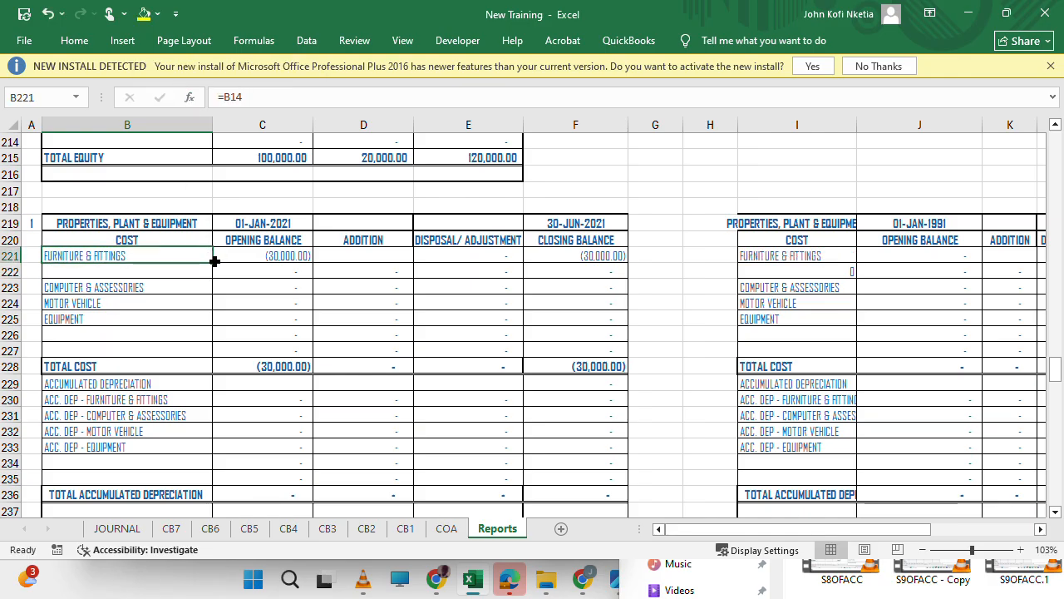
Fill the label formula from B221 down to B226 and check the links in the last two cost rows.
left_click_drag(212, 261, 205, 340)
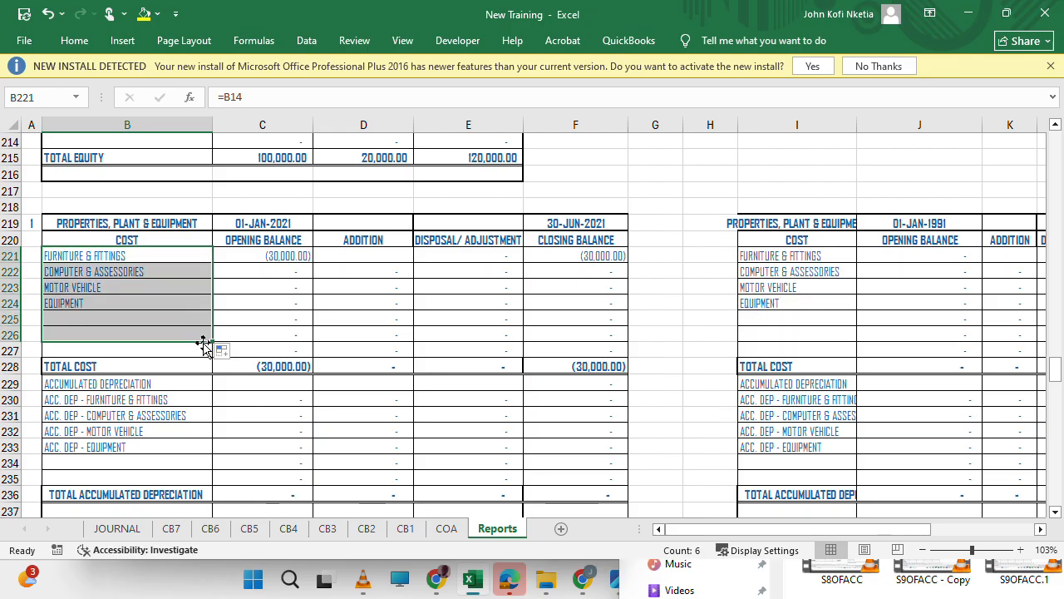
left_click(177, 351)
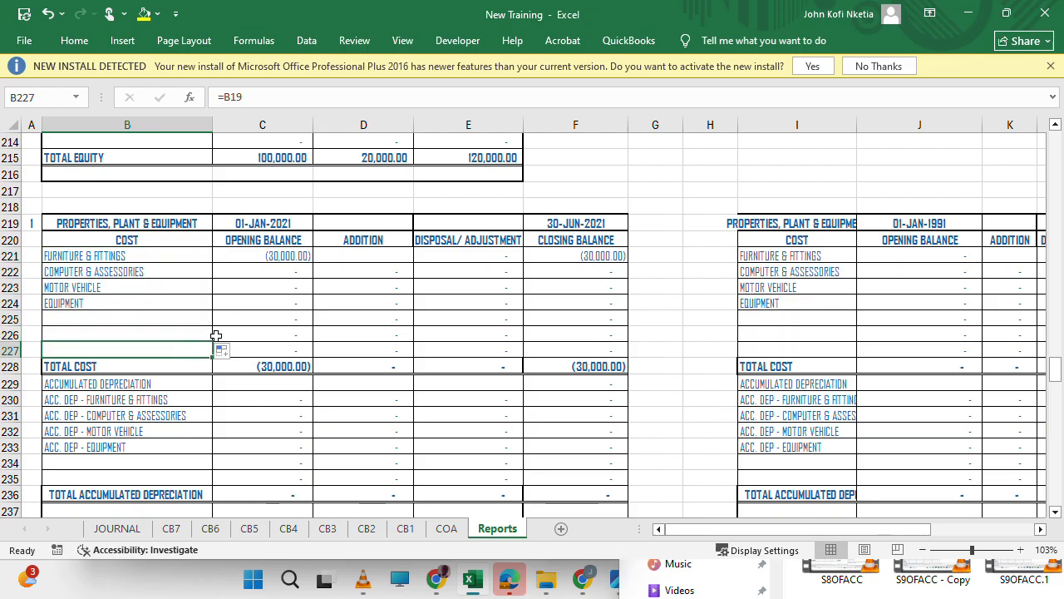
left_click(181, 335)
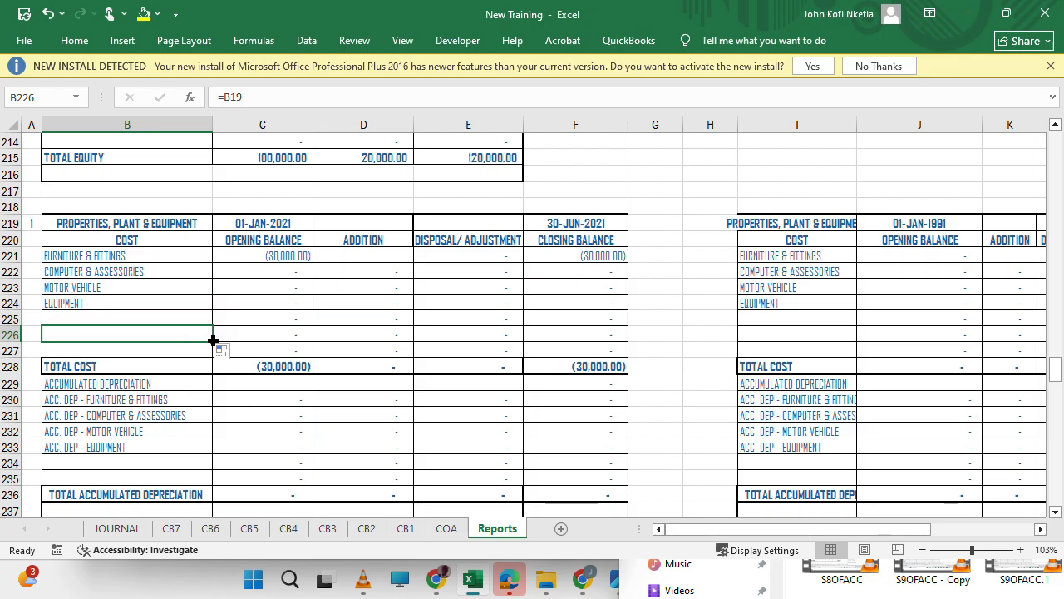
Inspect the first accumulated depreciation label formula in B230 and the Furniture & Fittings opening balance formula in C221.
left_click(133, 382)
left_click(122, 399)
double_click(122, 401)
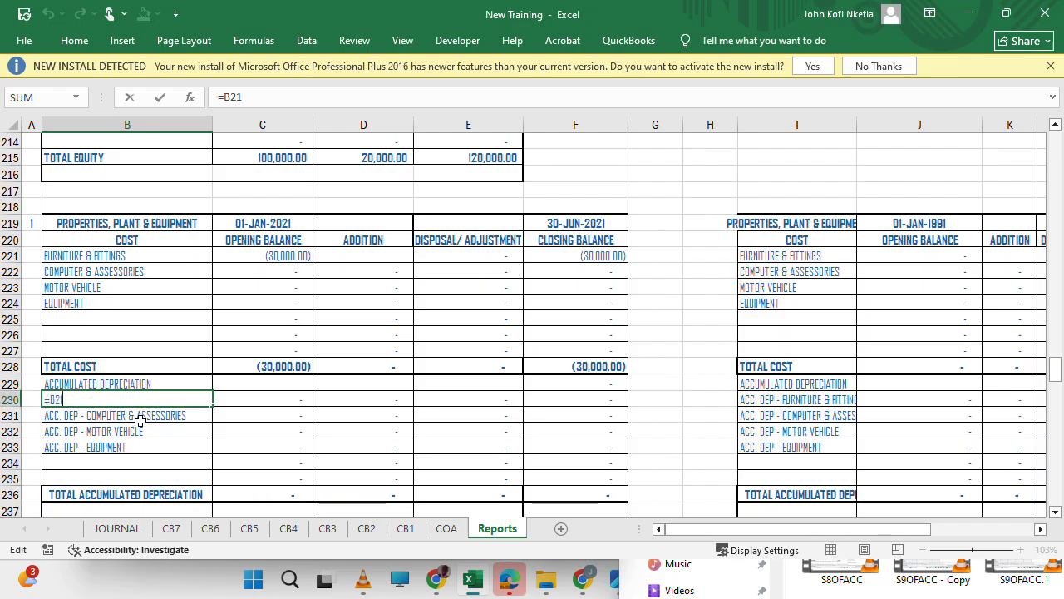
key("Return")
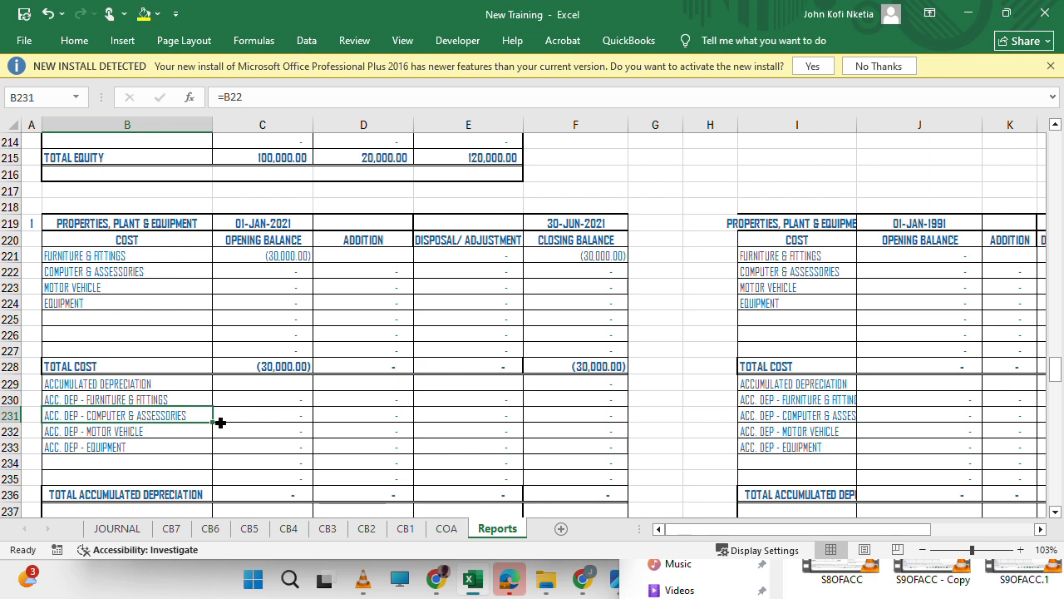
double_click(286, 254)
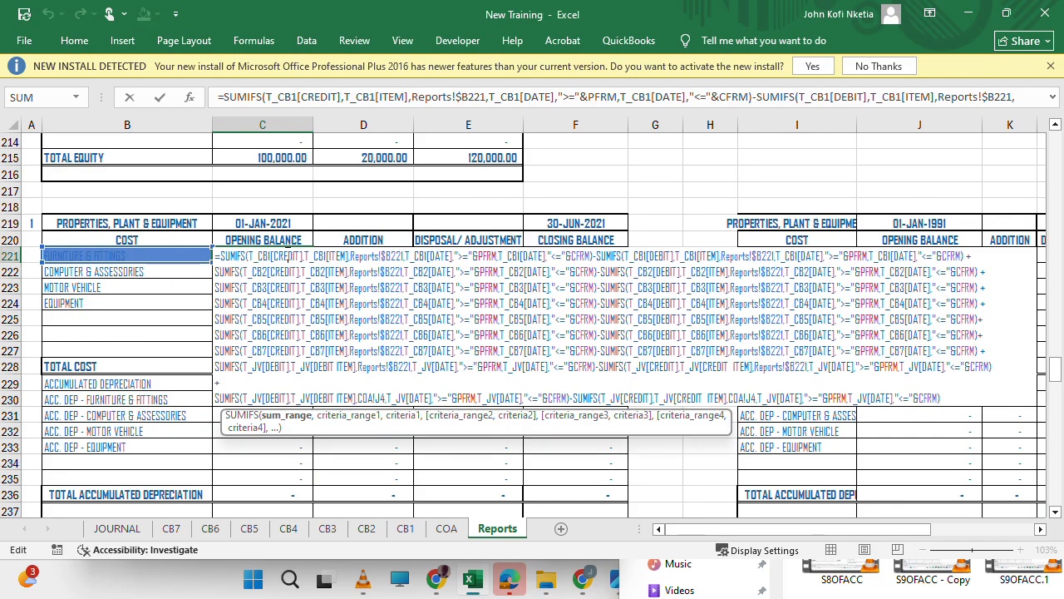
key("Return")
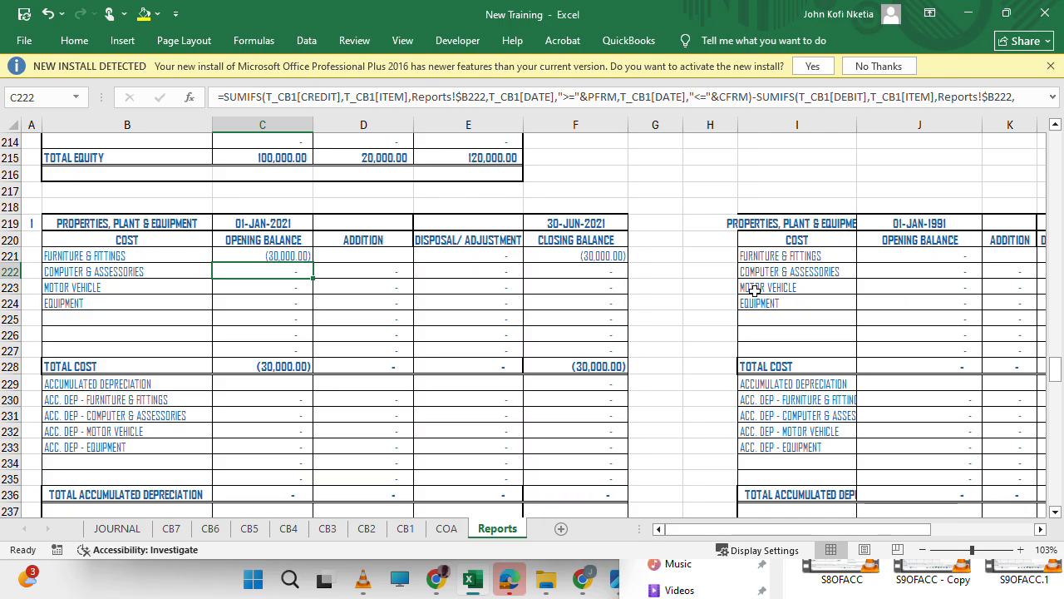
Review the asset labels and balance formulas in the current and comparative Properties, Plant & Equipment cost sections.
left_click(812, 317)
left_click(133, 293)
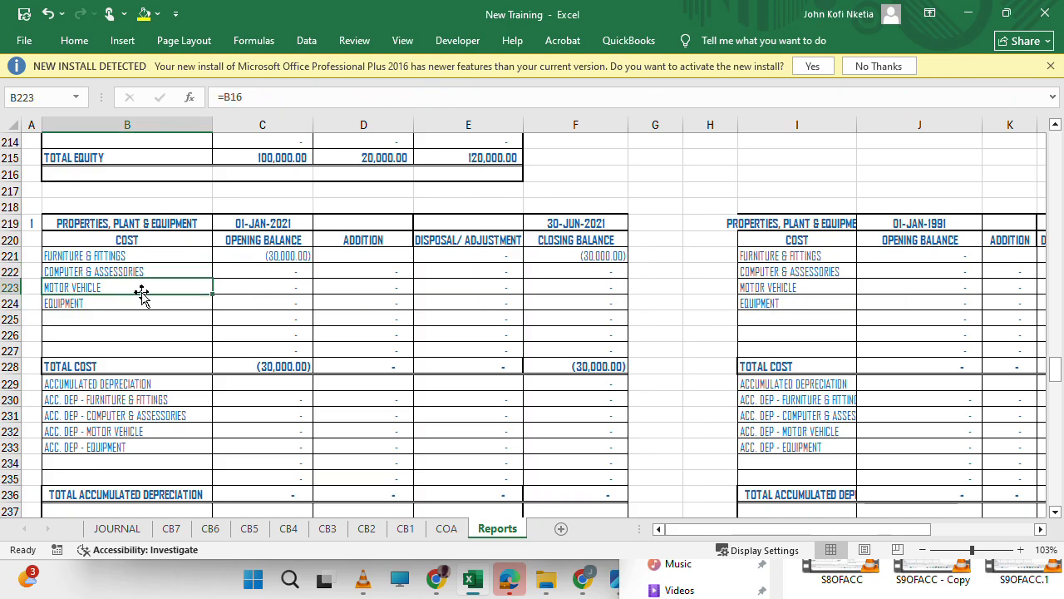
left_click(308, 274)
left_click(425, 300)
left_click(347, 297)
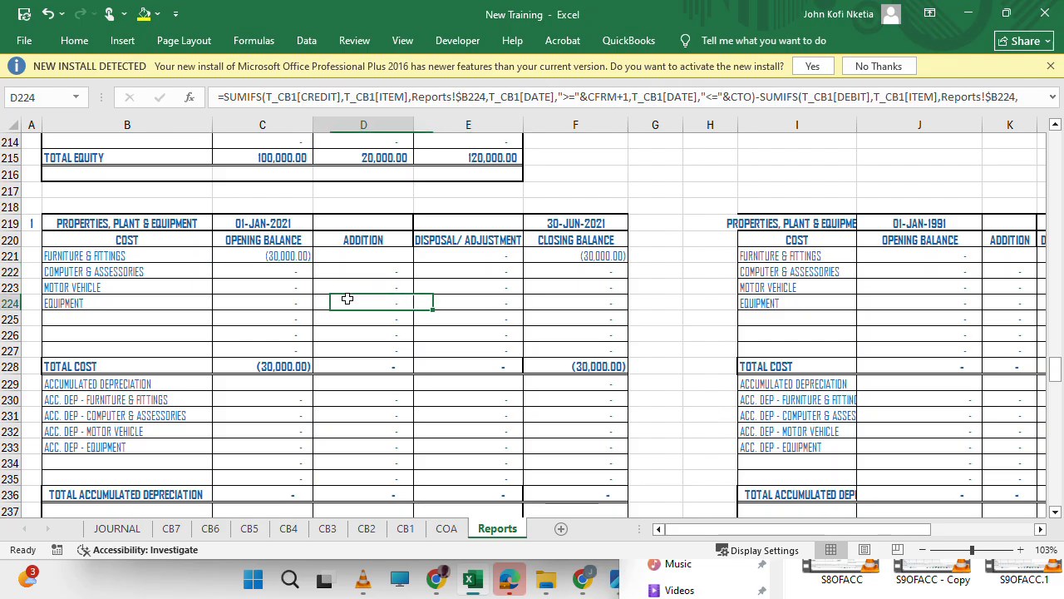
left_click(283, 254)
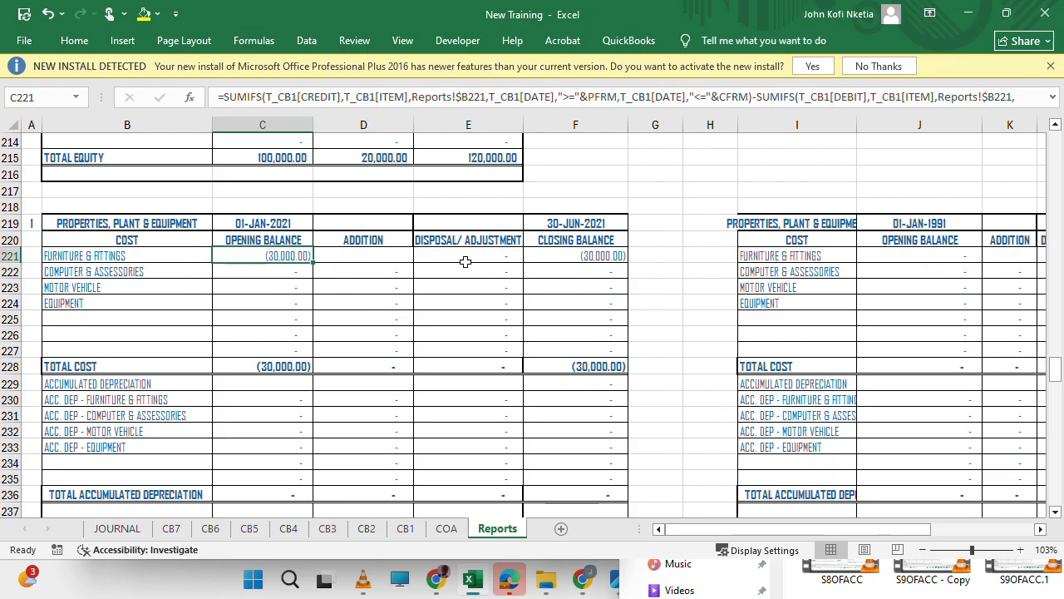
left_click(291, 287)
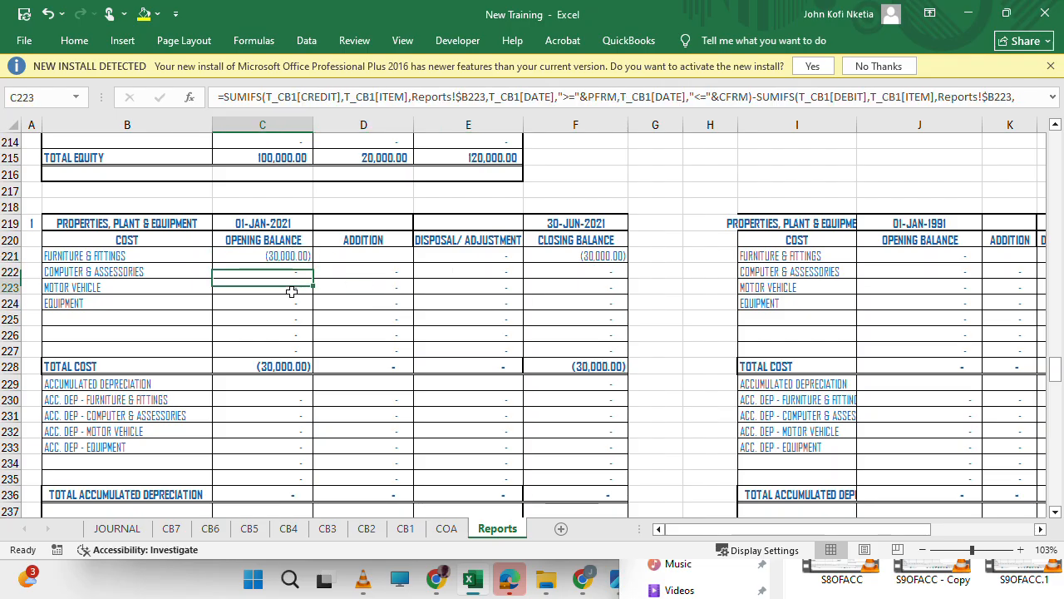
left_click(812, 336)
scroll(814, 338, "right", 4)
scroll(814, 339, "left", 4)
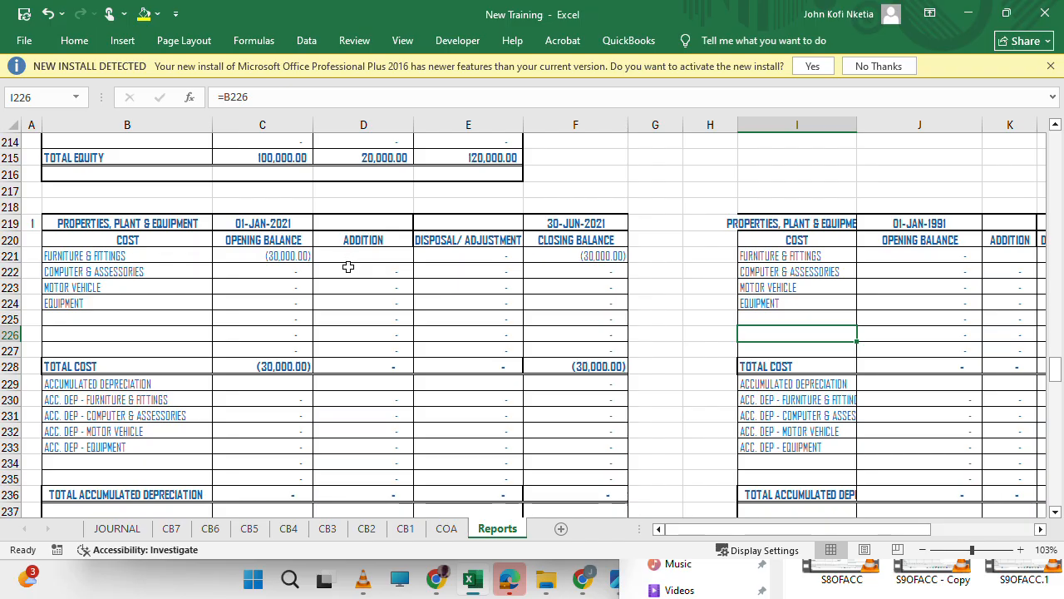
Check the dates of the entries on the JOURNAL sheet.
left_click(117, 529)
left_click(326, 322)
scroll(326, 322, "left", 3)
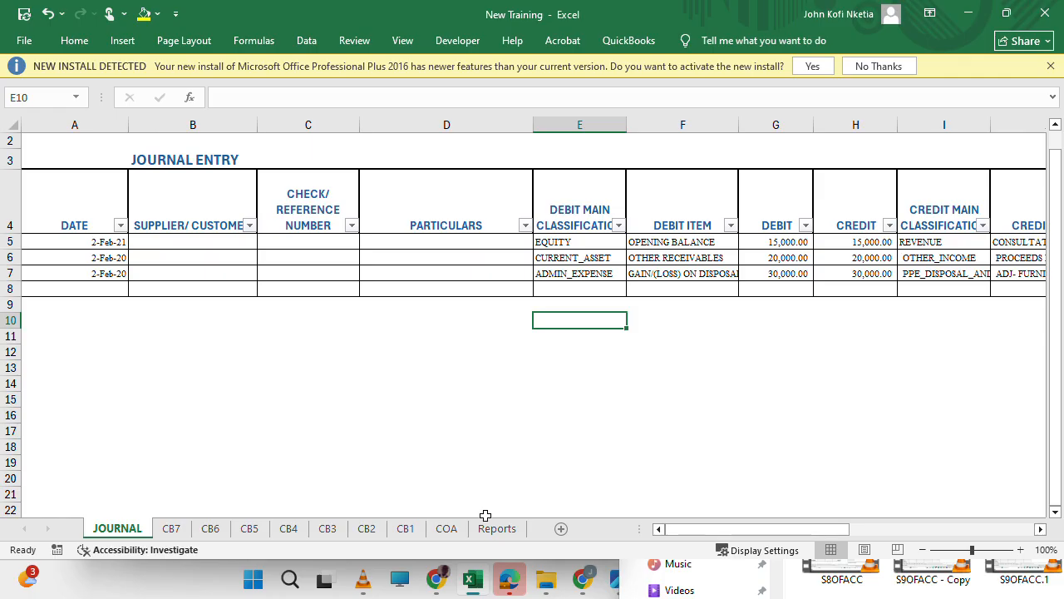
Examine the 31-DEC-2020 Properties, Plant & Equipment schedule on the Reports sheet for the Furniture & Fittings disposal.
left_click(497, 529)
scroll(819, 332, "right", 5)
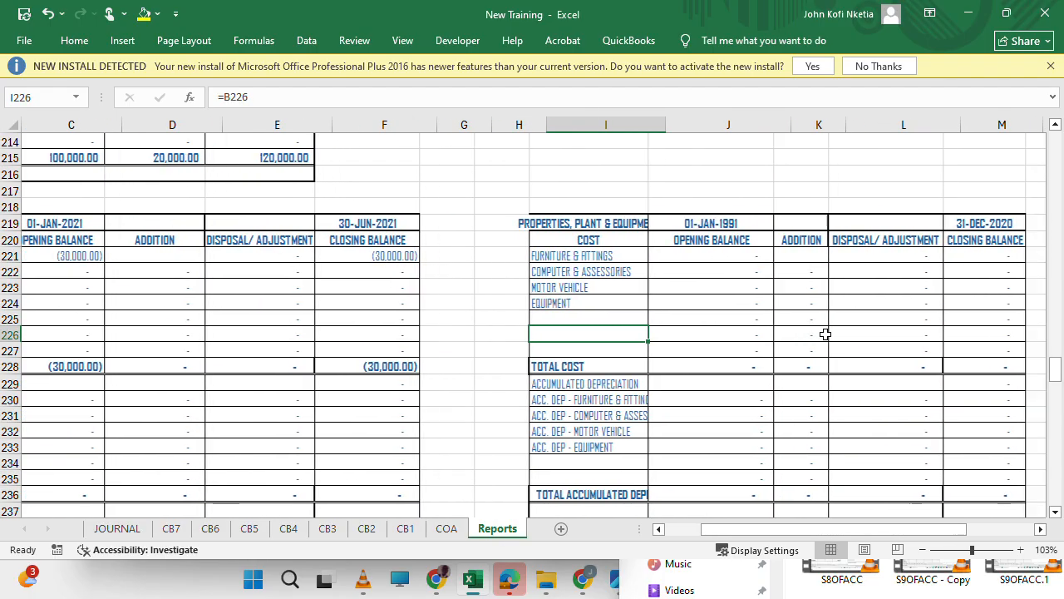
scroll(823, 332, "down", 5)
scroll(823, 332, "up", 1)
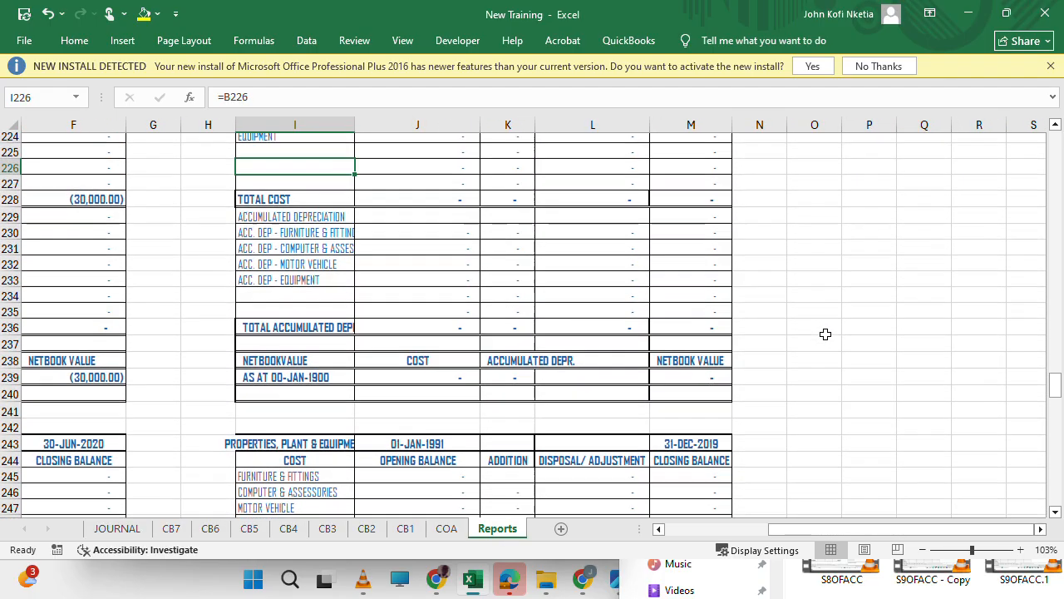
left_click(475, 221)
scroll(523, 211, "up", 2)
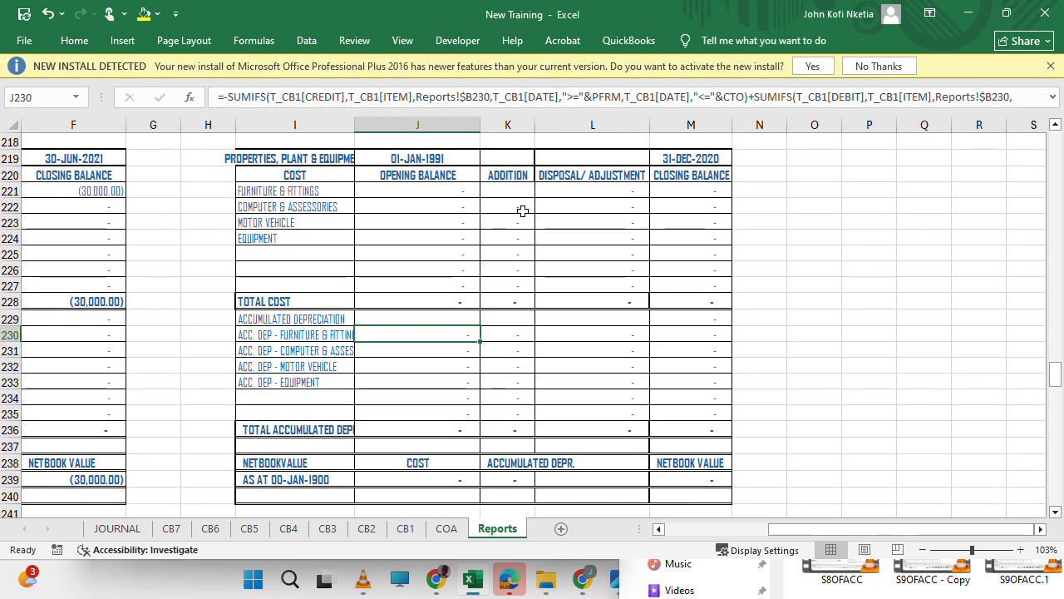
left_click(594, 191)
Inspect the Furniture & Fittings disposal/adjustment formula in L245 of the 31-DEC-2019 schedule.
scroll(582, 294, "down", 6)
scroll(582, 294, "down", 1)
left_click(597, 239)
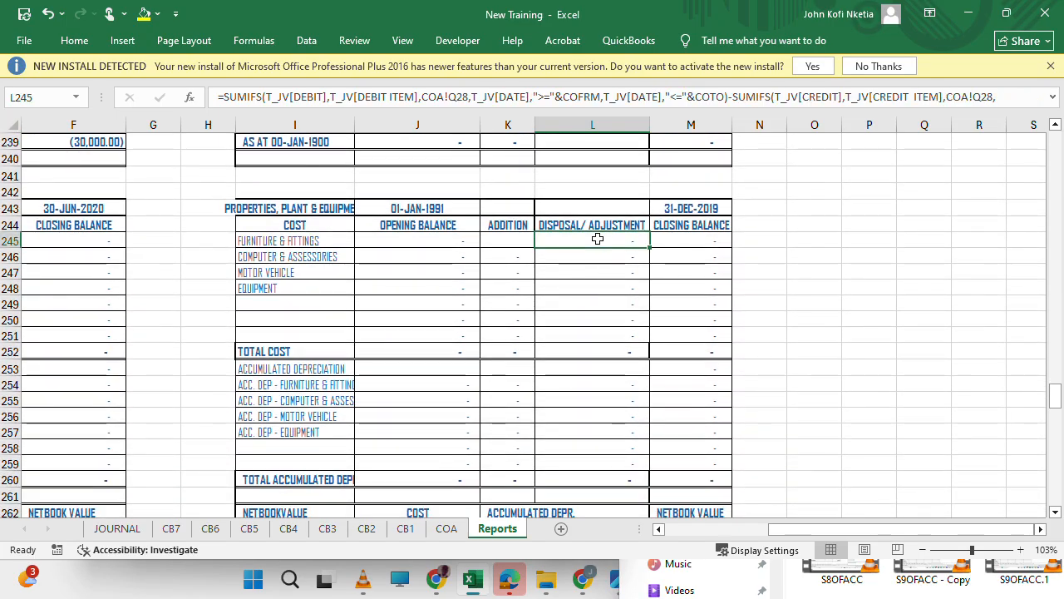
double_click(598, 240)
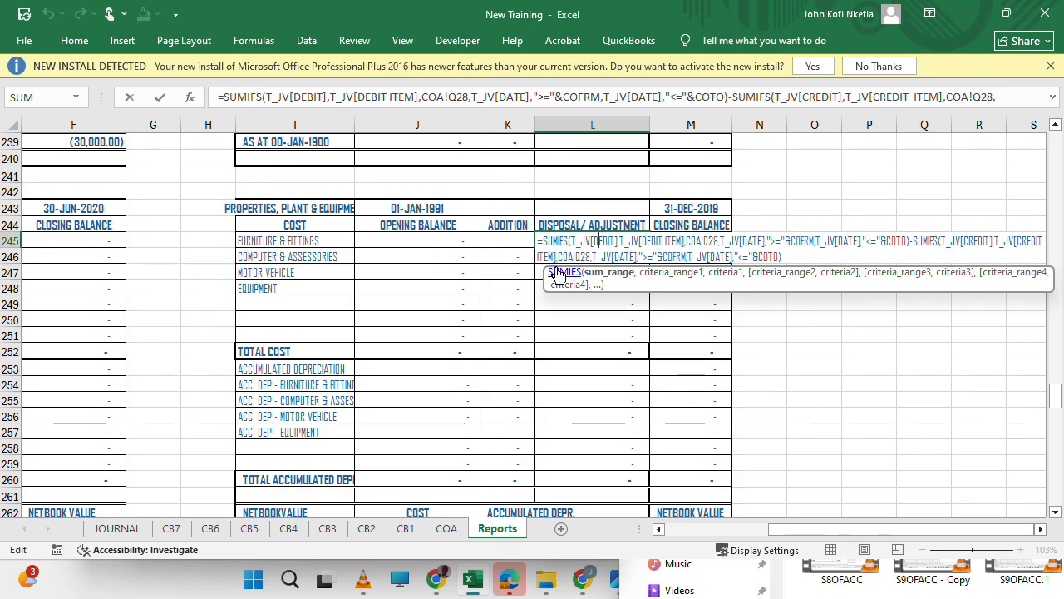
scroll(466, 306, "left", 5)
scroll(466, 306, "right", 5)
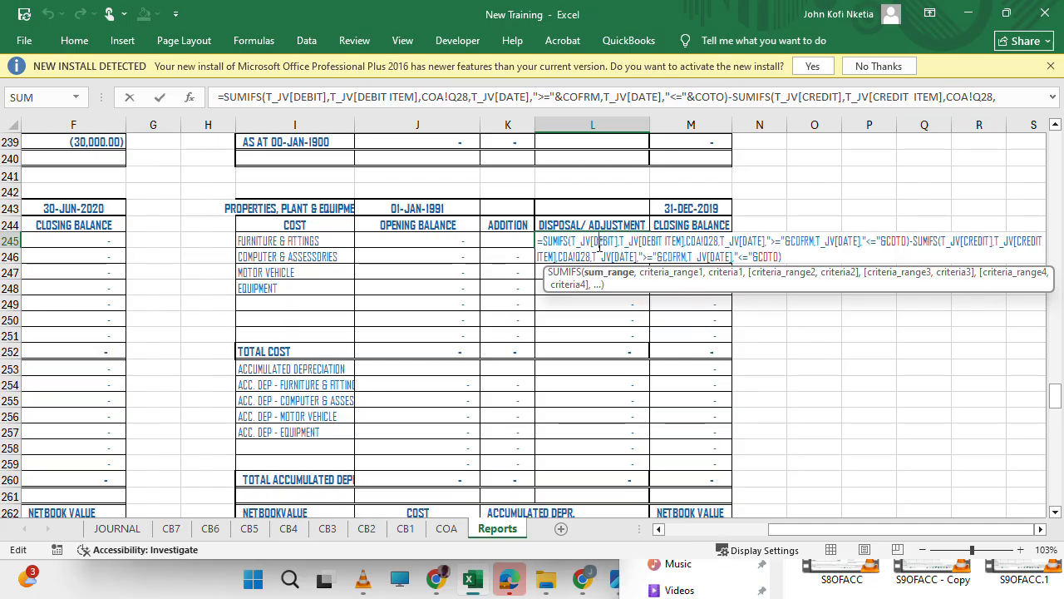
left_click(720, 240)
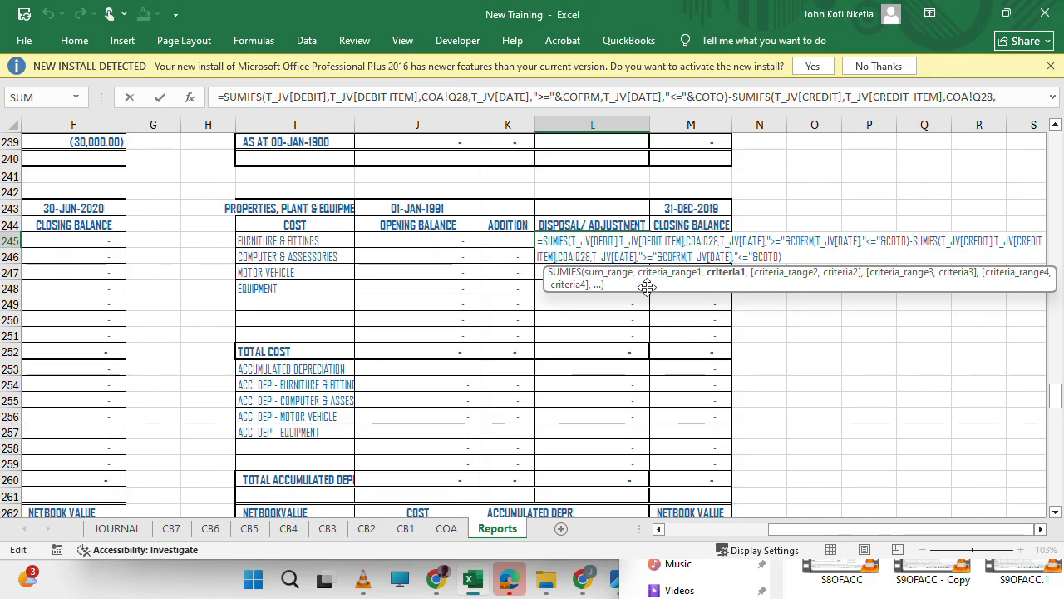
key("Escape")
Inspect the Furniture & Fittings opening balance and disposal/adjustment formulas in C221 and E221 of the 30-JUN-2021 schedule.
scroll(335, 288, "left", 5)
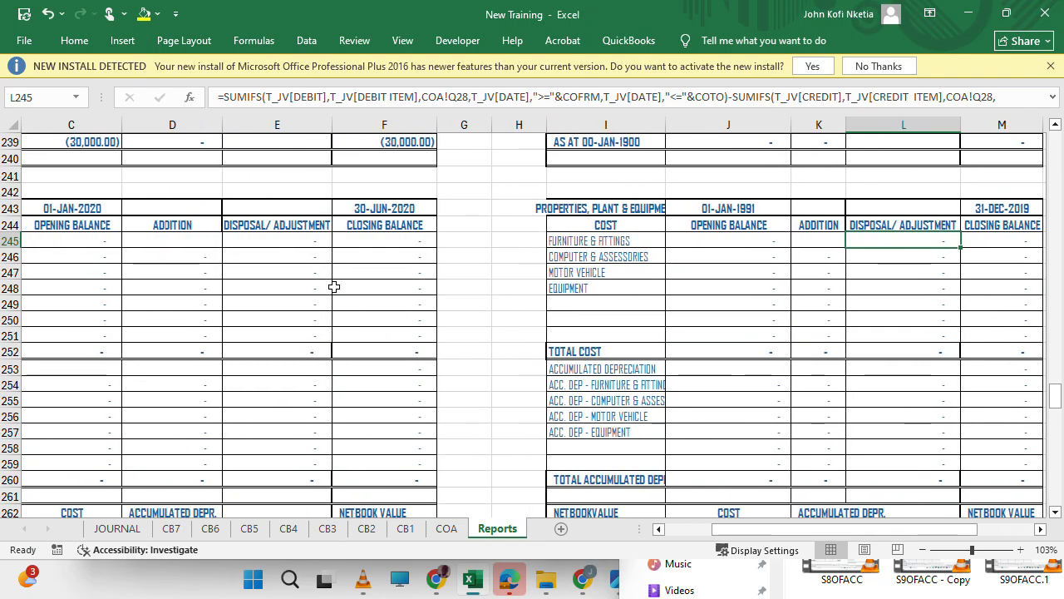
scroll(334, 286, "up", 5)
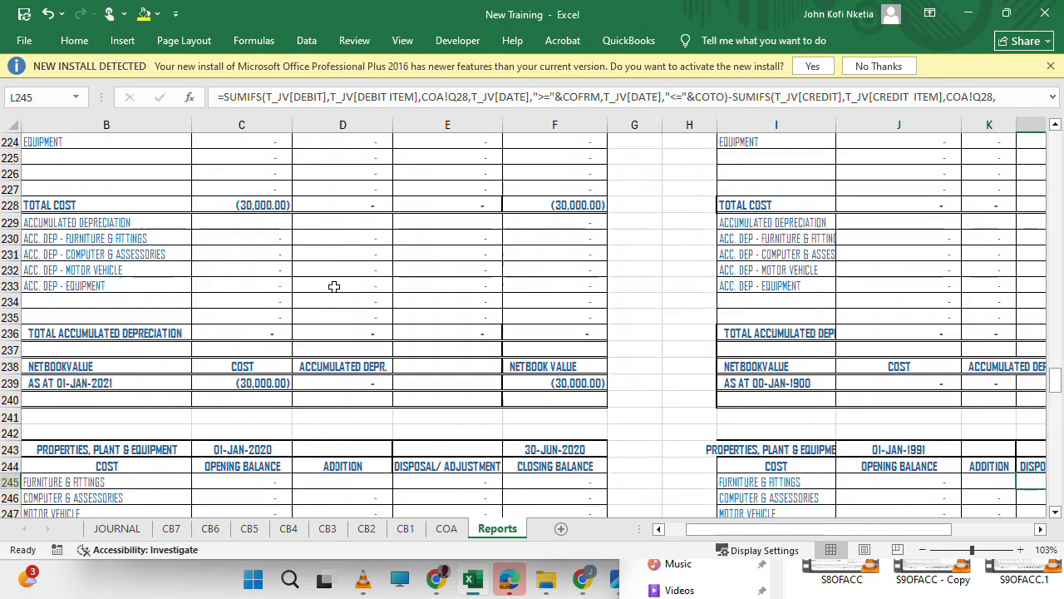
scroll(333, 286, "down", 1)
scroll(334, 286, "up", 2)
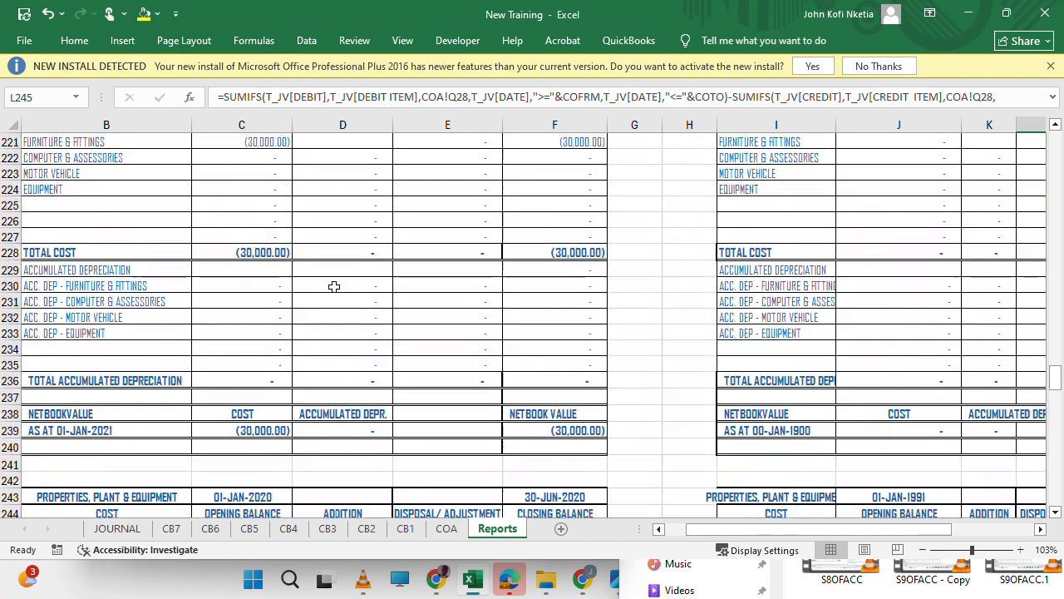
scroll(357, 308, "up", 2)
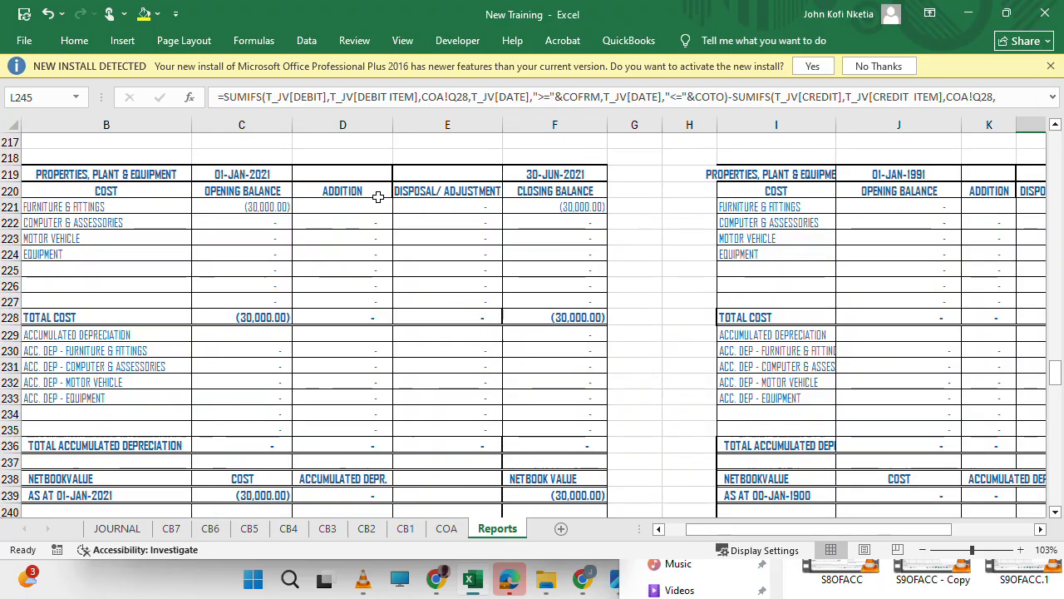
left_click(275, 209)
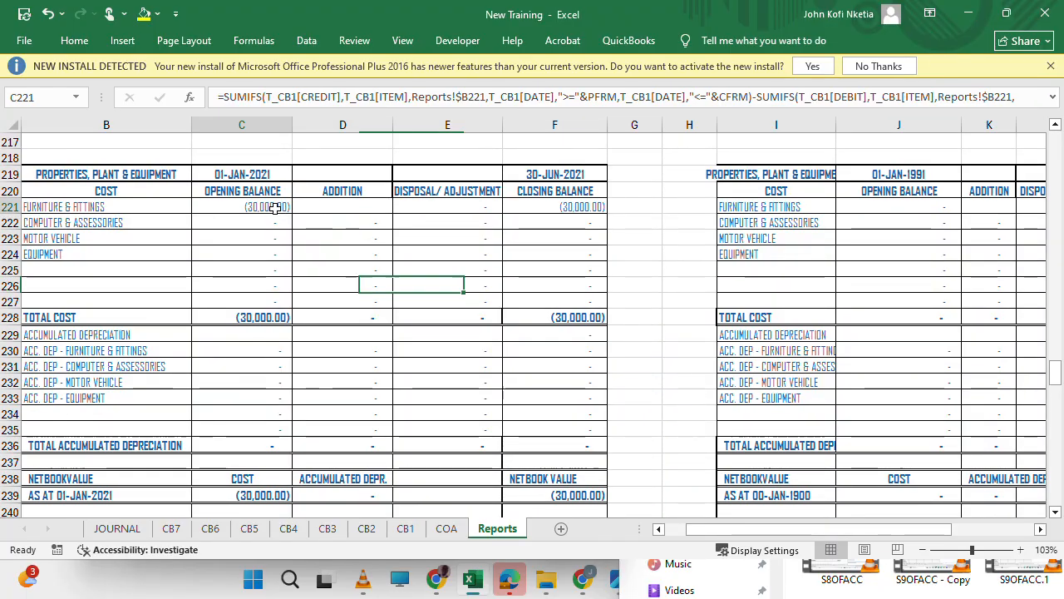
left_click(363, 225)
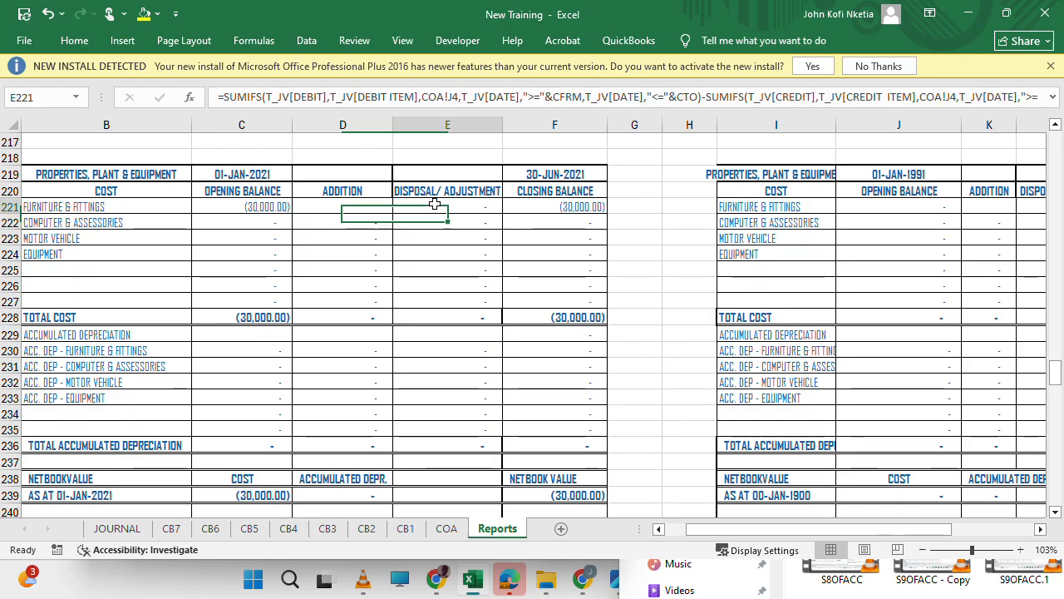
double_click(434, 204)
key("Escape")
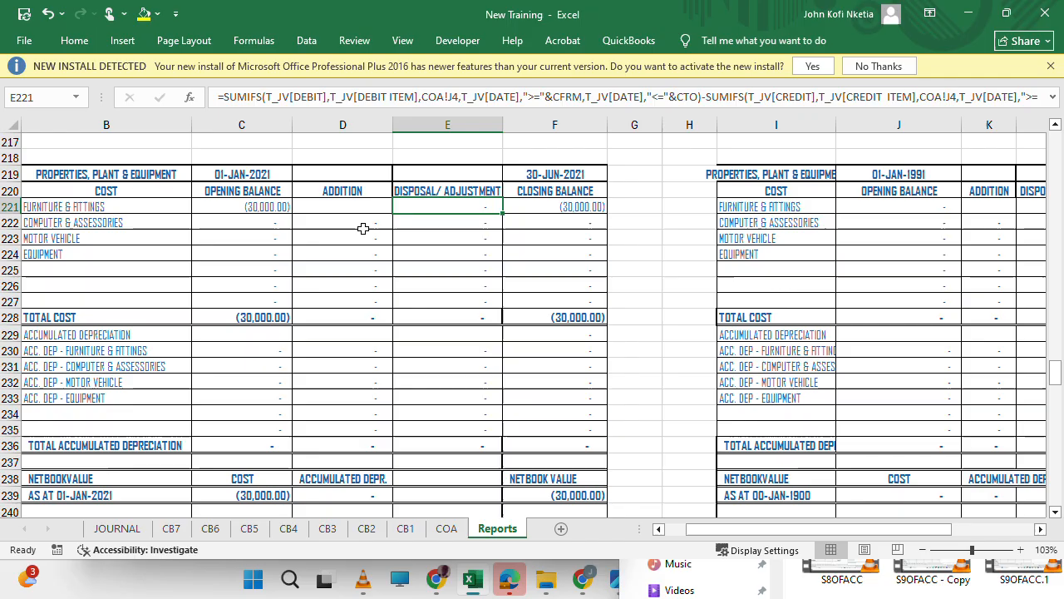
Fill the addition formulas in D222 and K222 up into the Furniture & Fittings cells D221 and K221.
left_click(363, 231)
left_click_drag(392, 230, 389, 203)
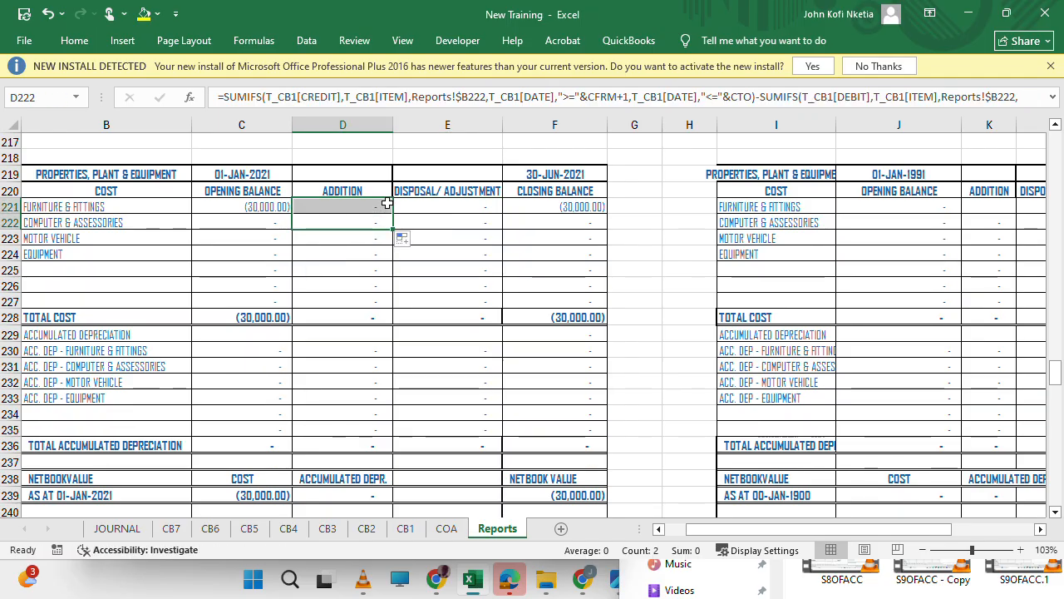
left_click(477, 205)
scroll(693, 226, "right", 2)
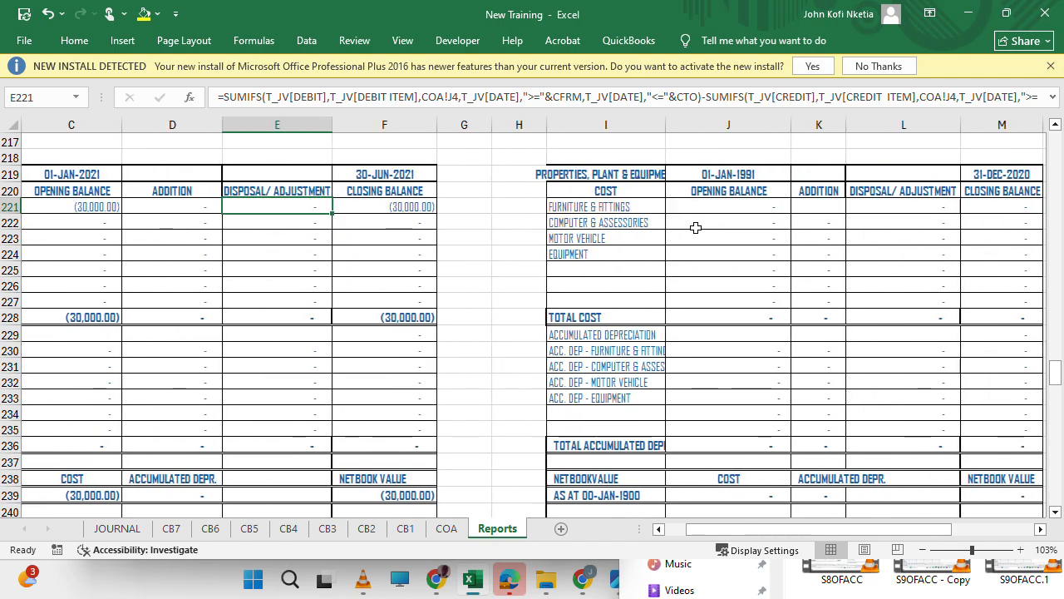
left_click(883, 205)
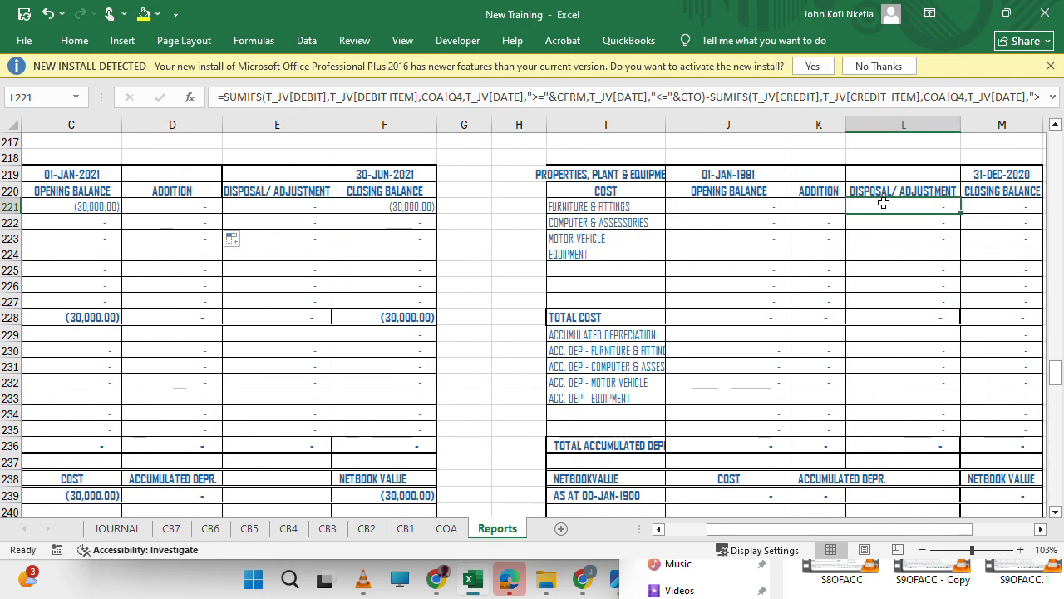
left_click(826, 225)
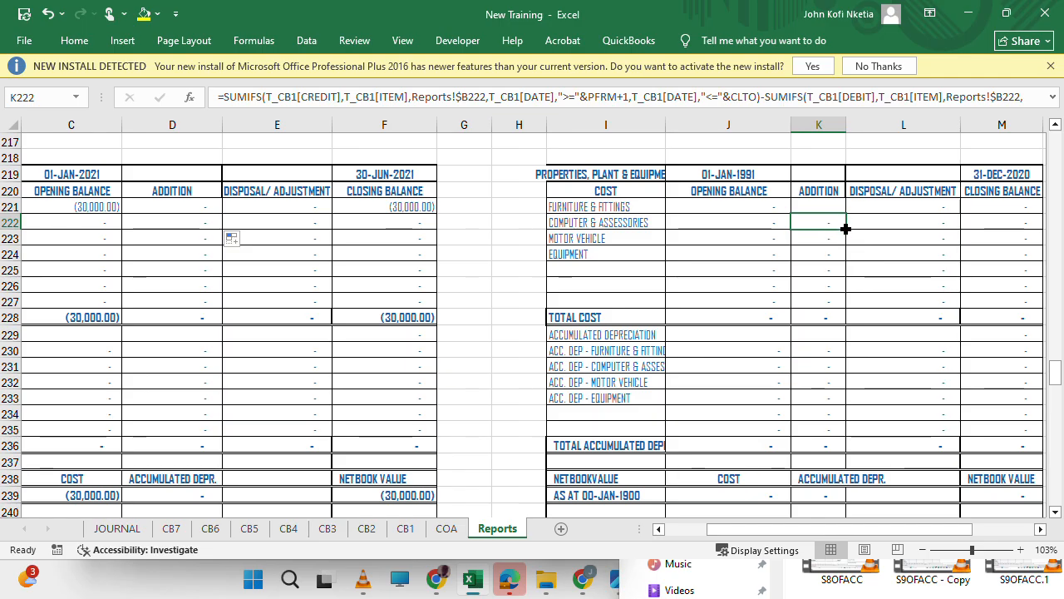
left_click_drag(846, 230, 833, 204)
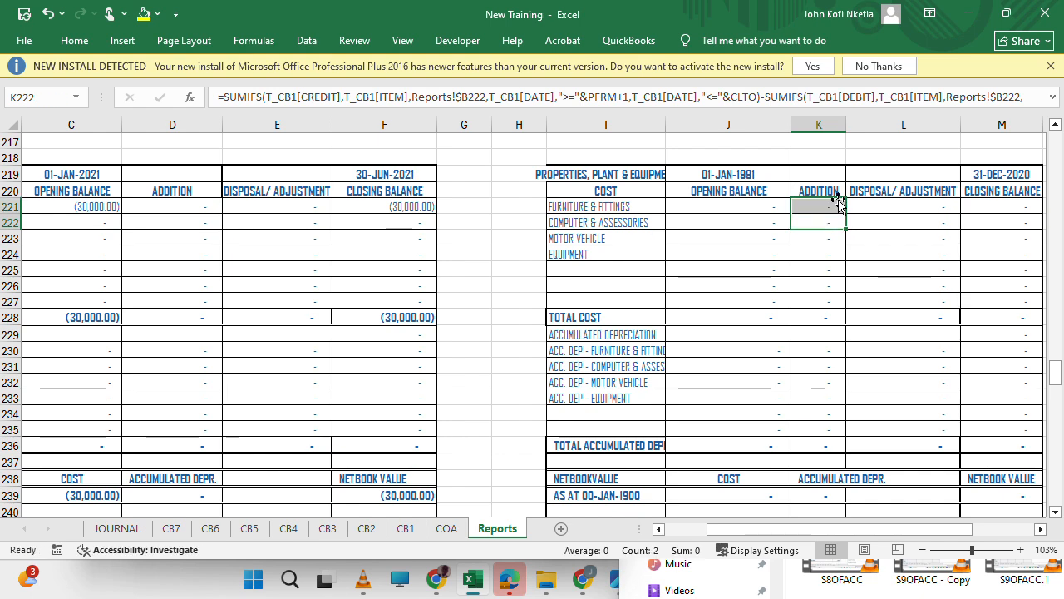
Enlarge the formula bar to show the complete Furniture & Fittings disposal/adjustment formula of L221.
left_click(922, 208)
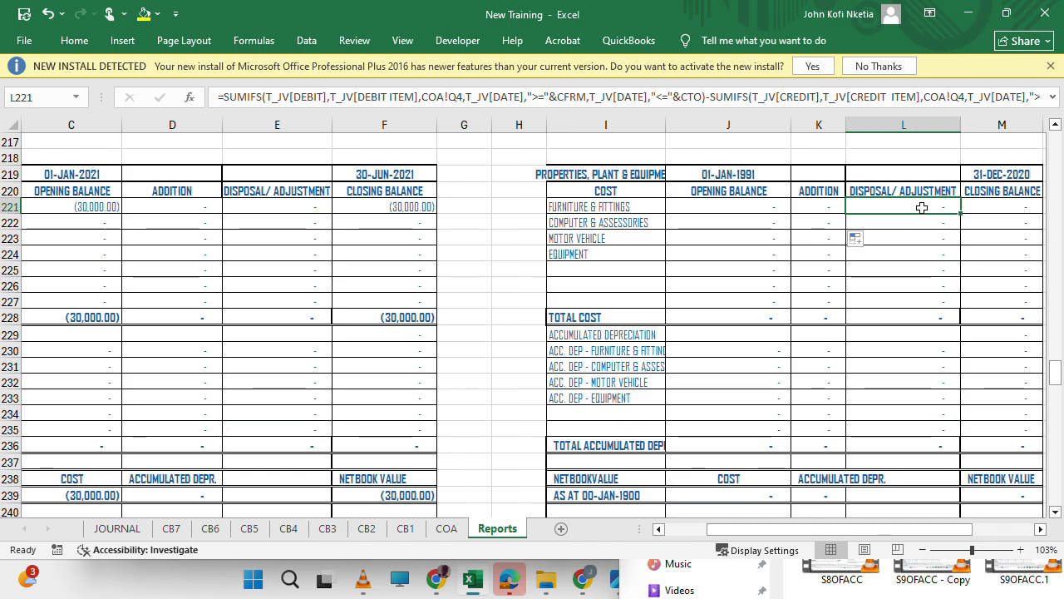
left_click(725, 97)
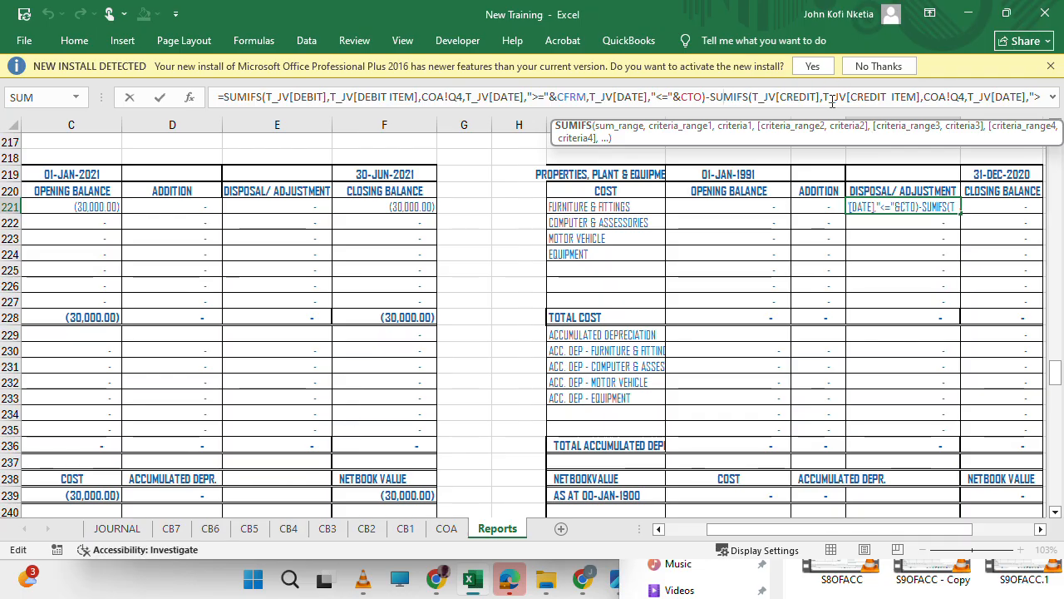
left_click_drag(801, 112, 819, 283)
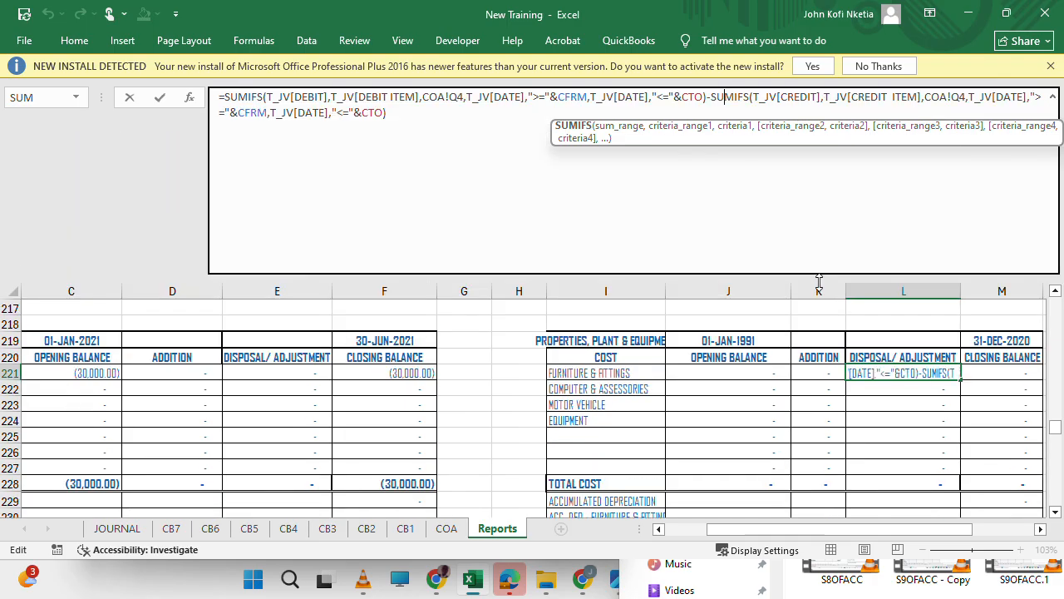
left_click(510, 140)
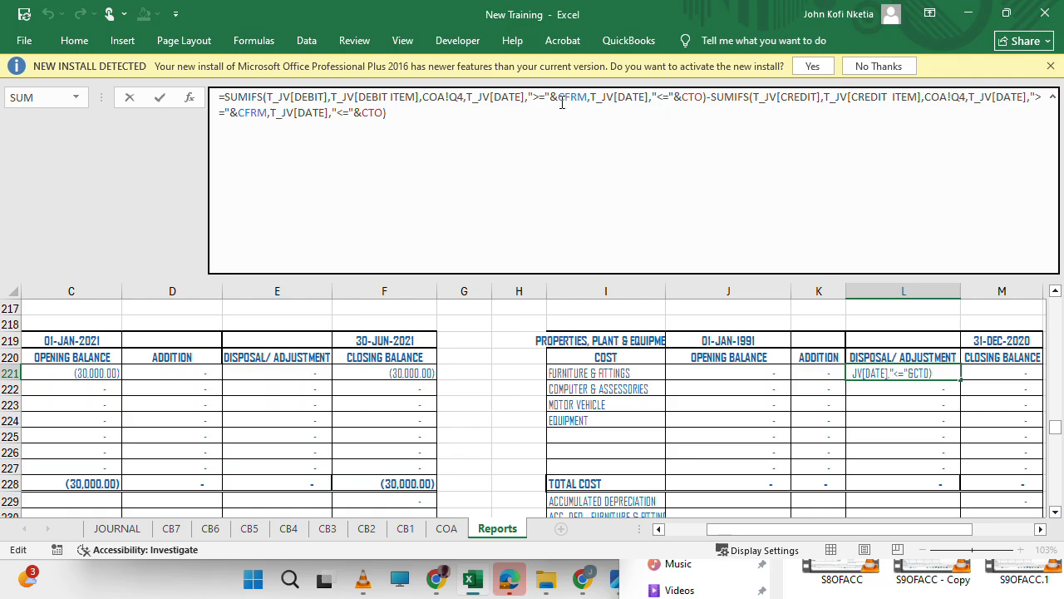
Replace the debit item criterion in L221's first SUMIFS with COA!J4 (ADJ- FURNITURE & FITTINGS) and fill the formula down to L227.
left_click(441, 97)
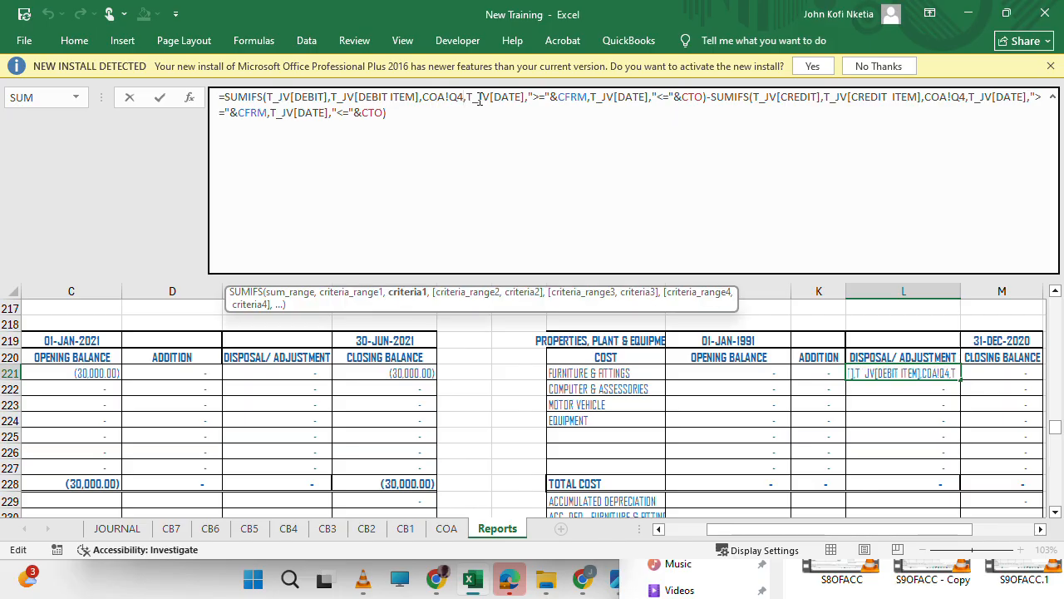
key("BackSpace")
key("BackSpace")
key("BackSpace")
key("BackSpace")
key("BackSpace")
key("BackSpace")
type("C")
key("BackSpace")
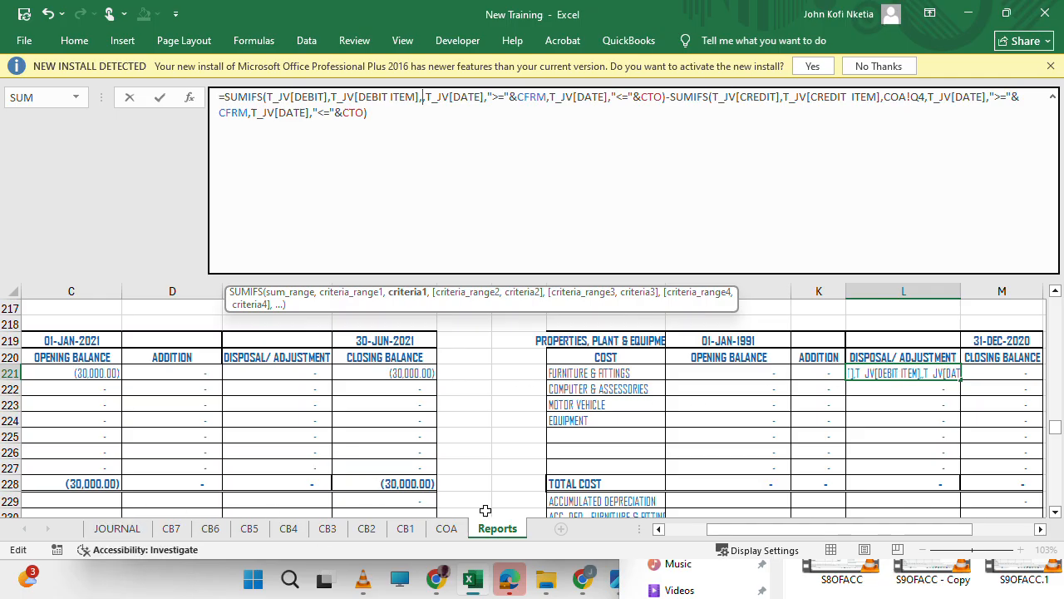
left_click(446, 532)
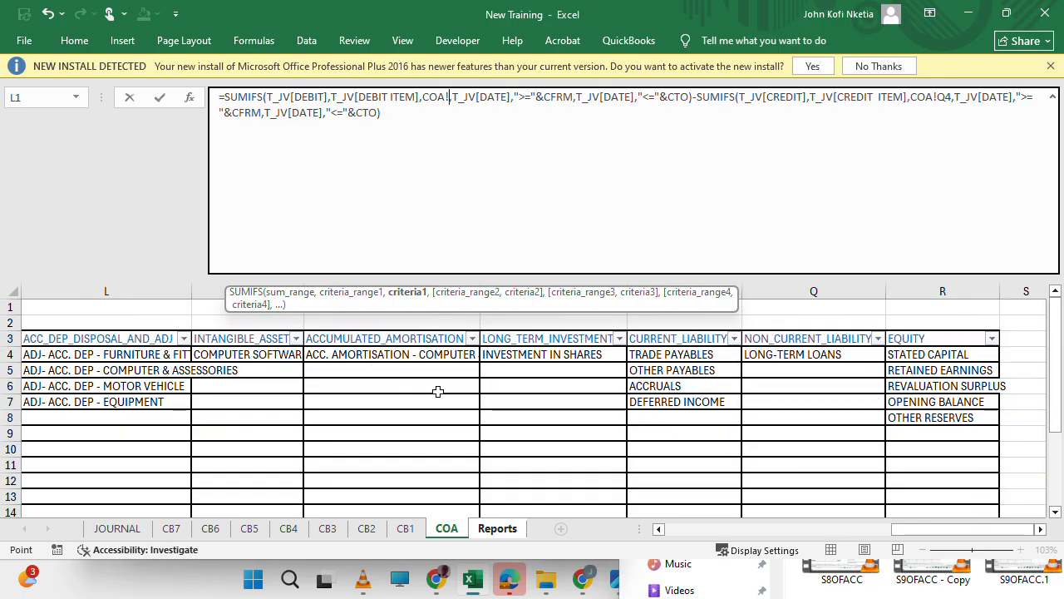
scroll(514, 429, "left", 3)
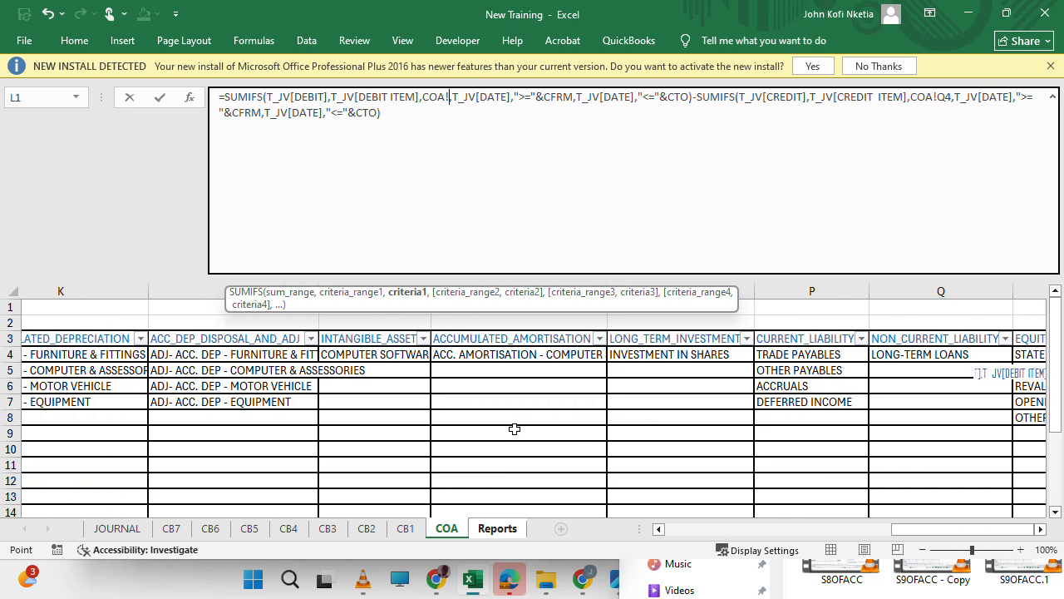
scroll(515, 428, "left", 3)
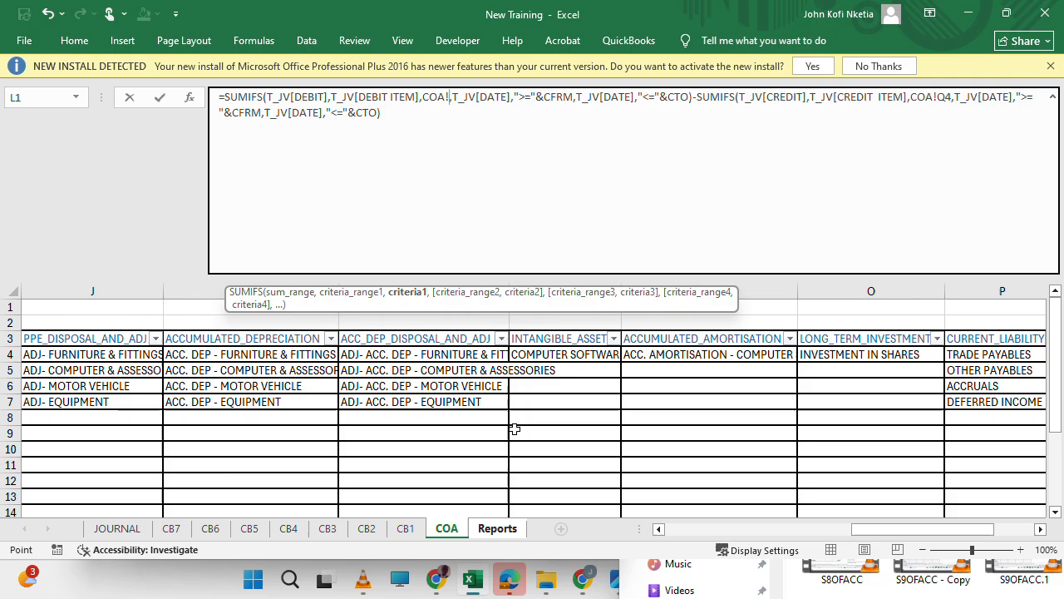
scroll(342, 389, "left", 3)
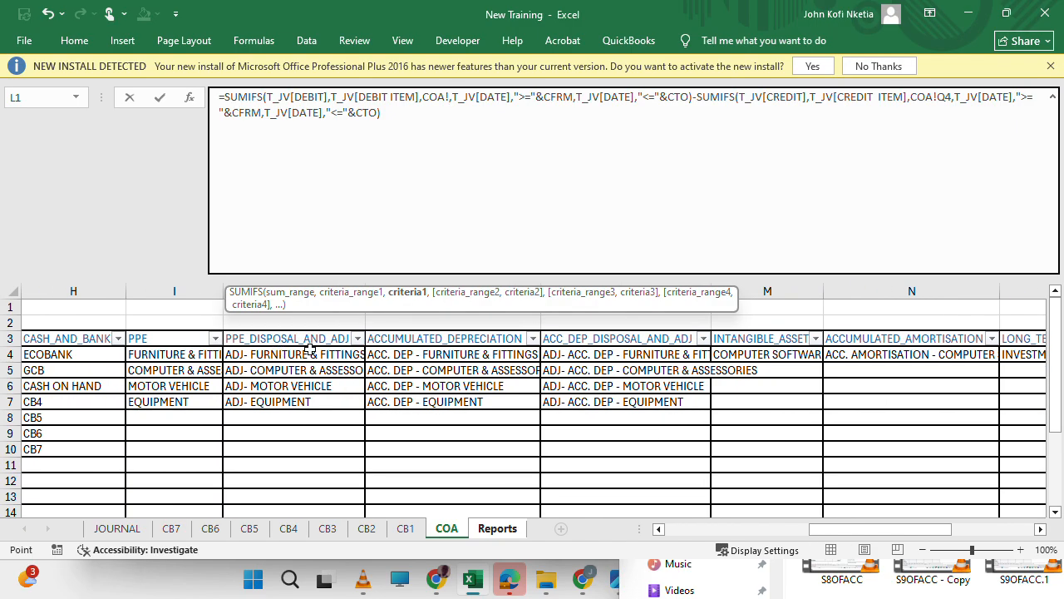
scroll(316, 354, "left", 2)
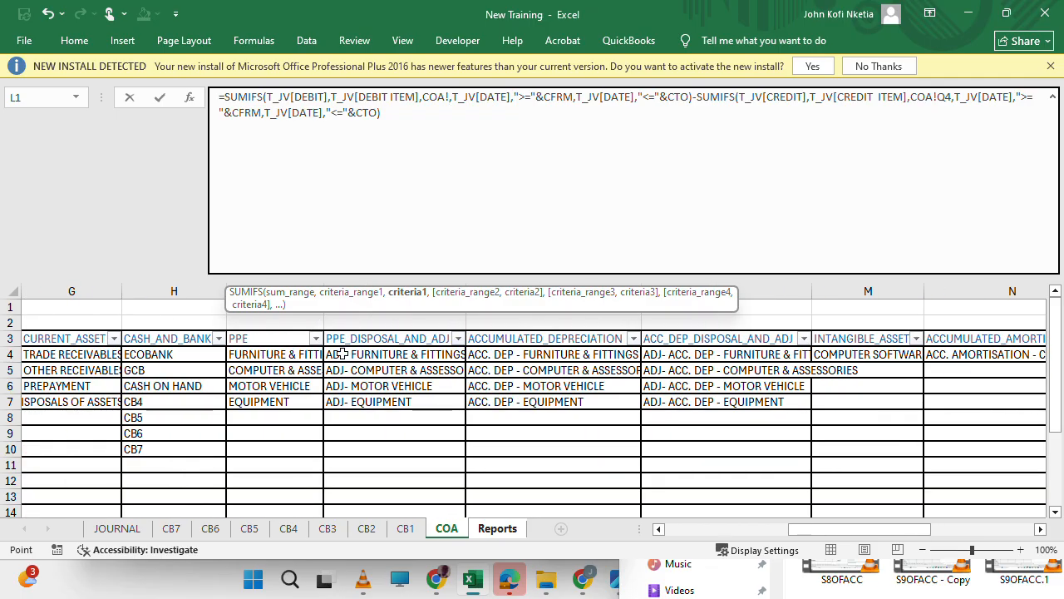
left_click(389, 354)
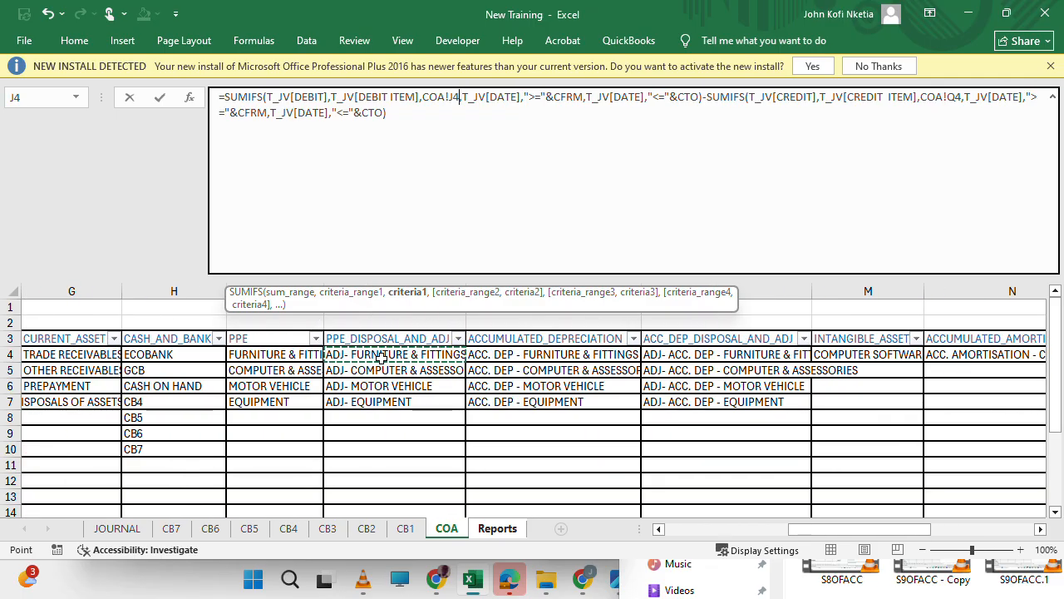
left_click_drag(417, 306, 519, 485)
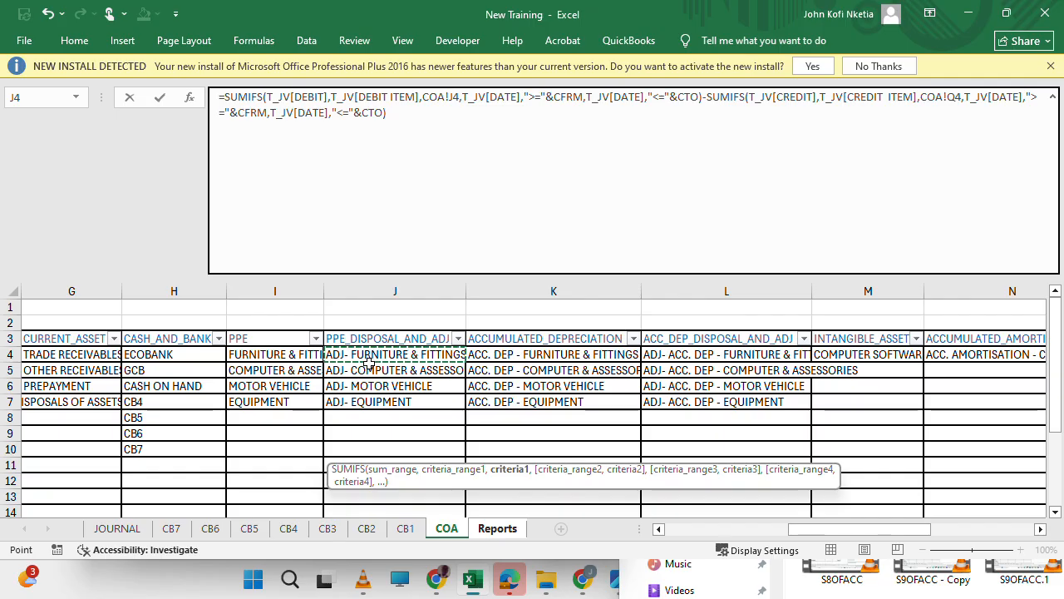
key("Return")
key("Up")
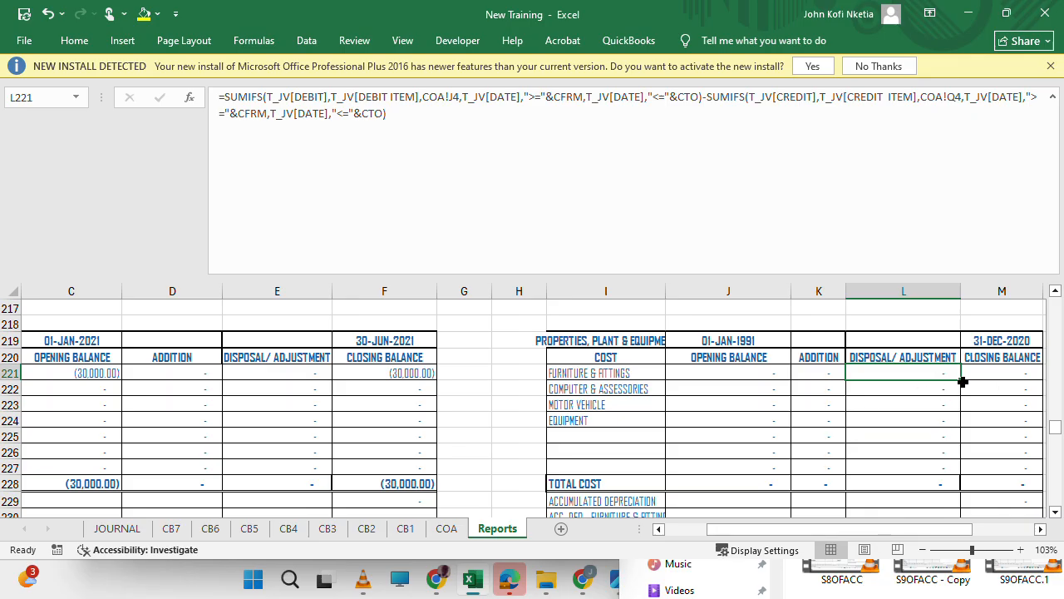
left_click_drag(961, 381, 958, 472)
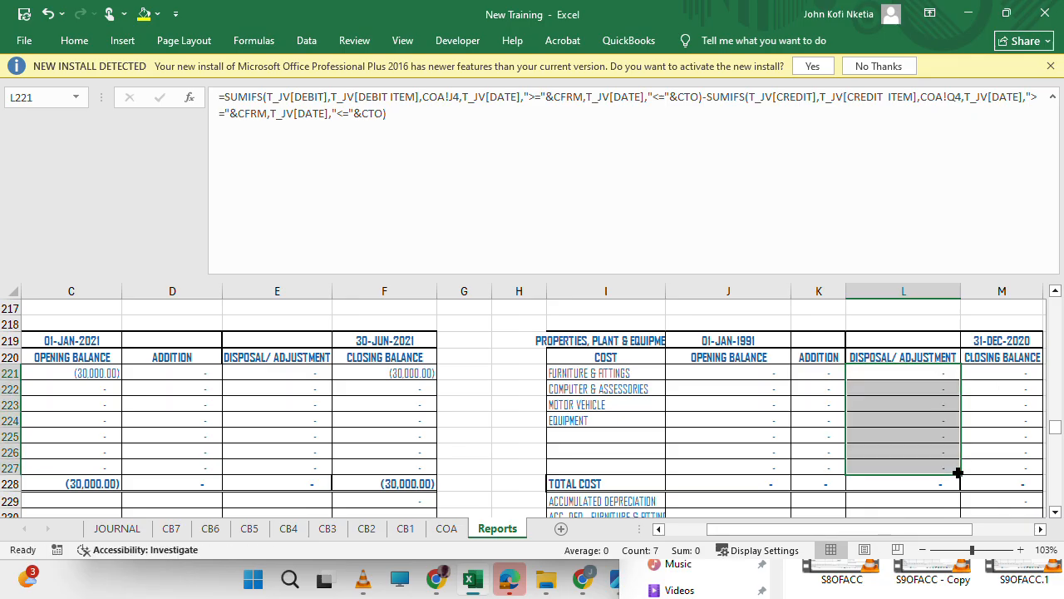
Change the credit item criterion in L221's second SUMIFS to COA!J4 and fill the formula down to L227.
left_click(885, 371)
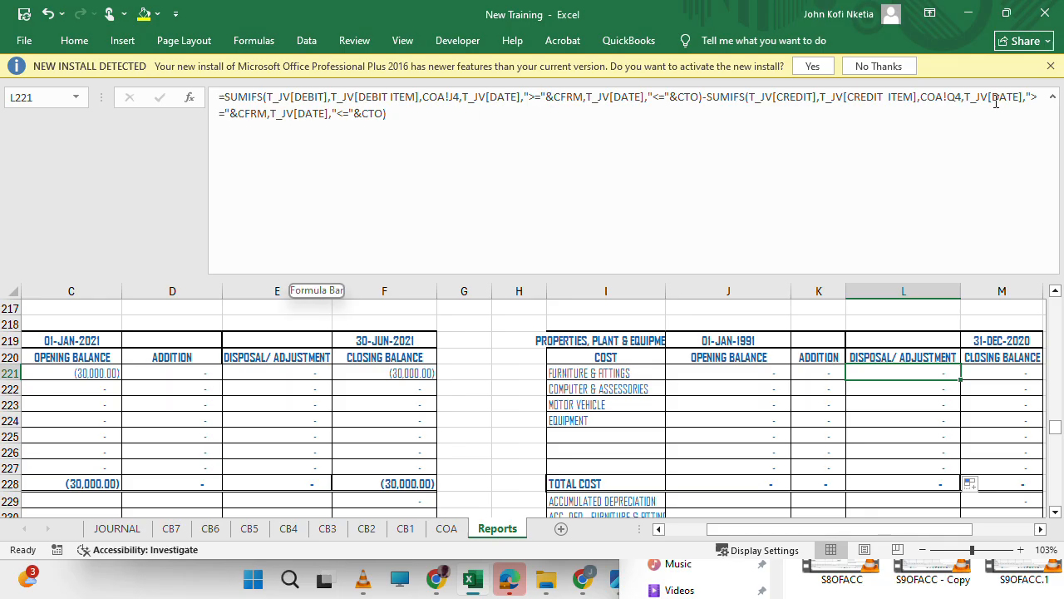
left_click(960, 98)
key("BackSpace")
key("BackSpace")
type("J")
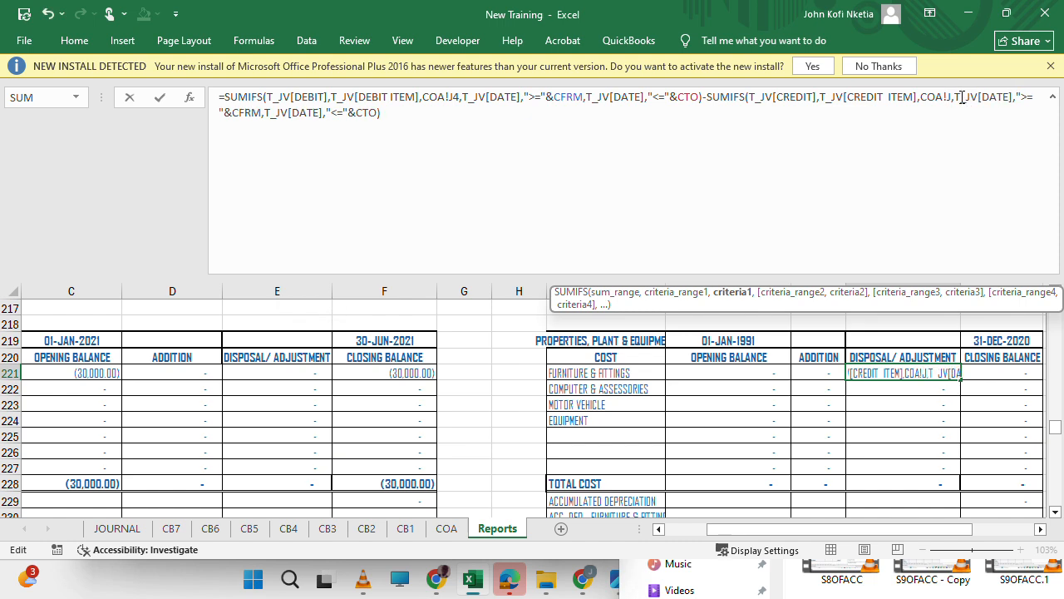
type("4")
key("Return")
key("Up")
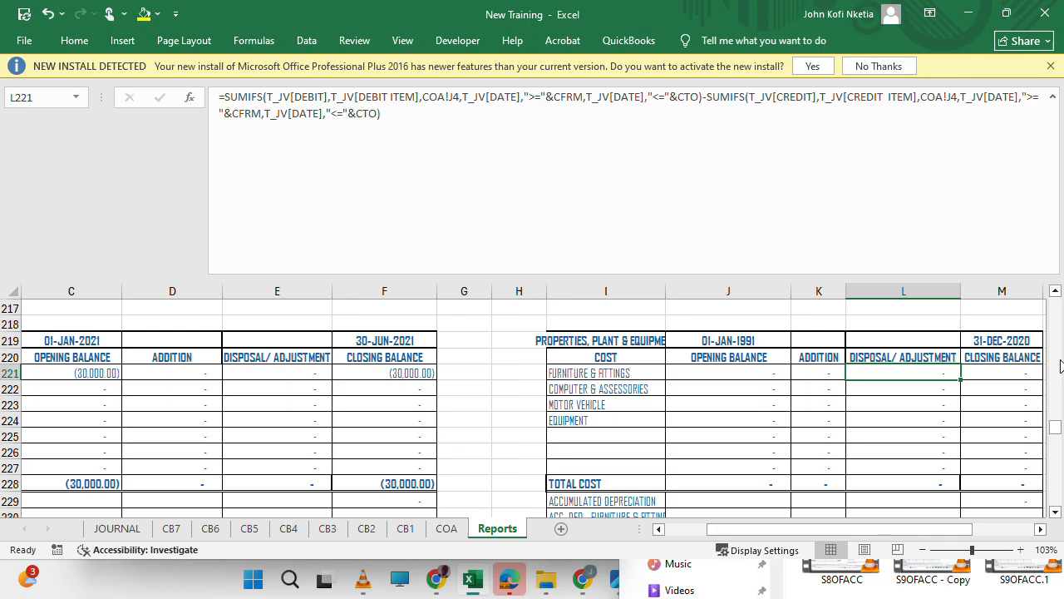
left_click_drag(960, 382, 949, 470)
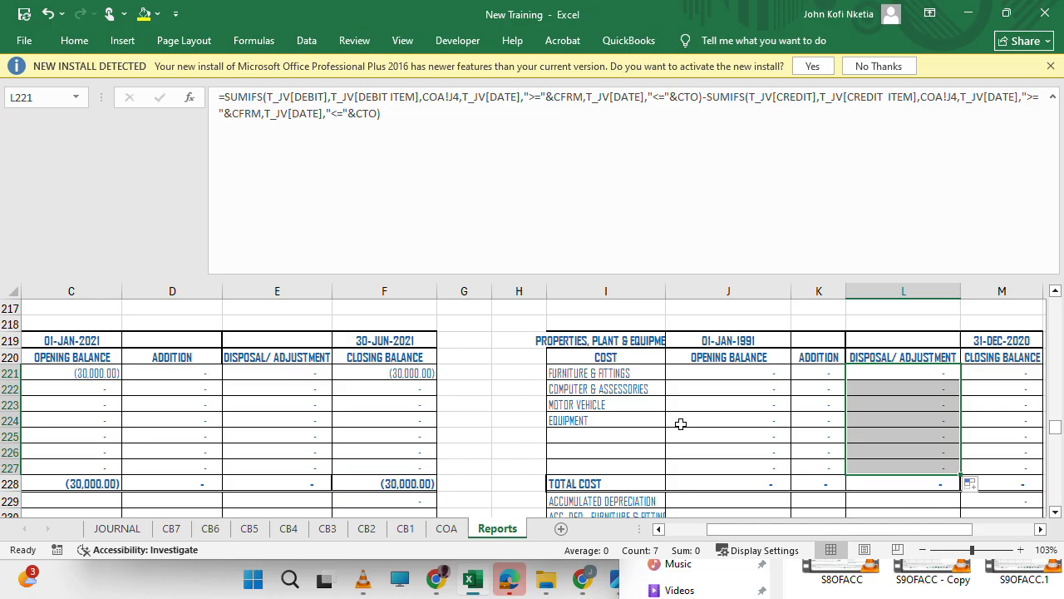
Examine the SUMIFS formula in the Furniture & Fittings disposal/adjustment cell L221 of the 31-DEC-2020 schedule.
double_click(932, 373)
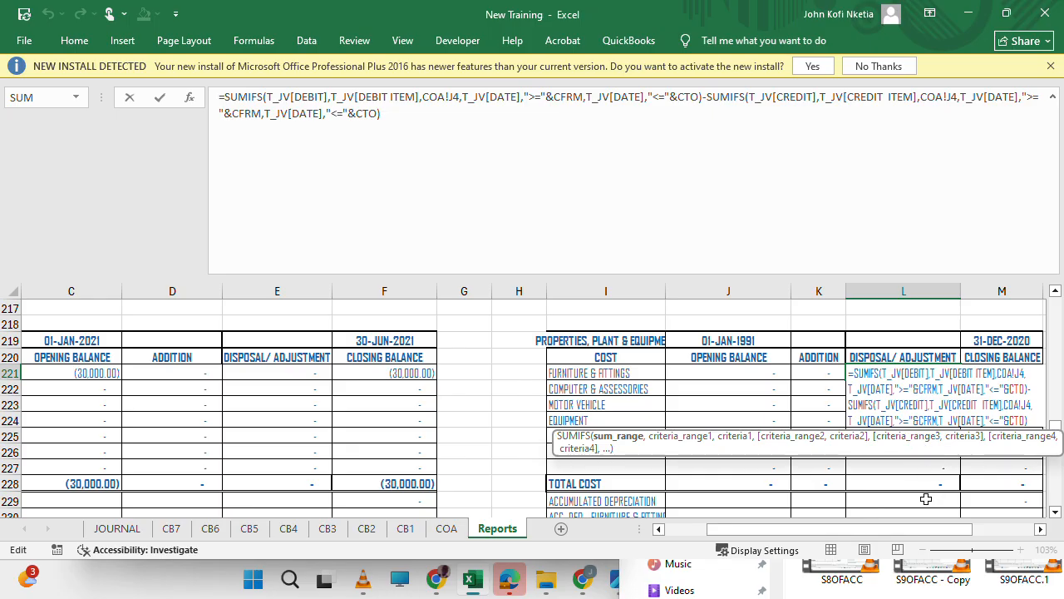
key("Escape")
double_click(885, 373)
scroll(581, 503, "left", 2)
scroll(582, 504, "right", 3)
scroll(582, 506, "right", 2)
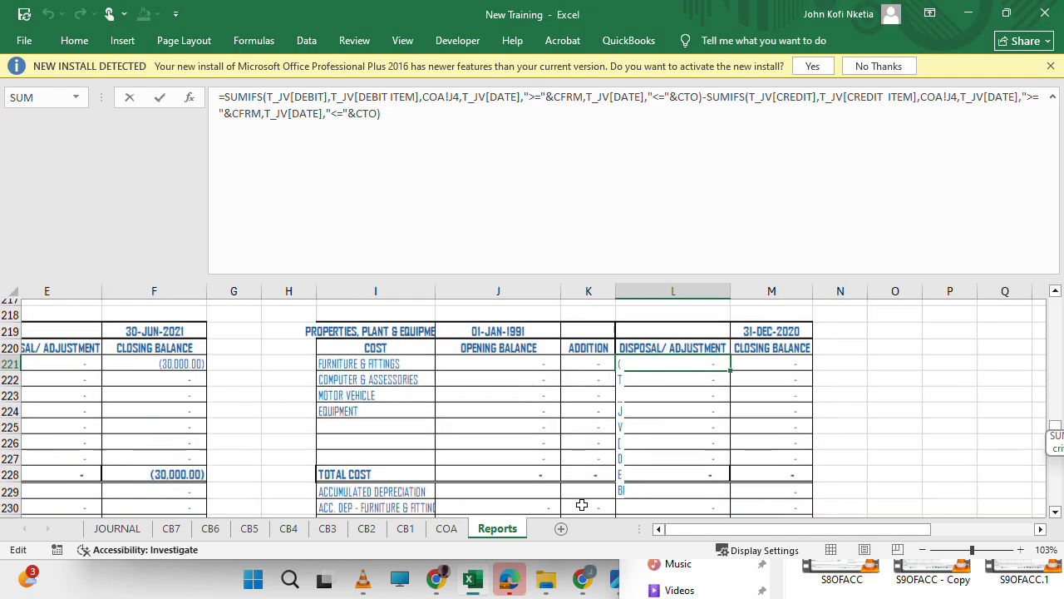
scroll(582, 506, "left", 2)
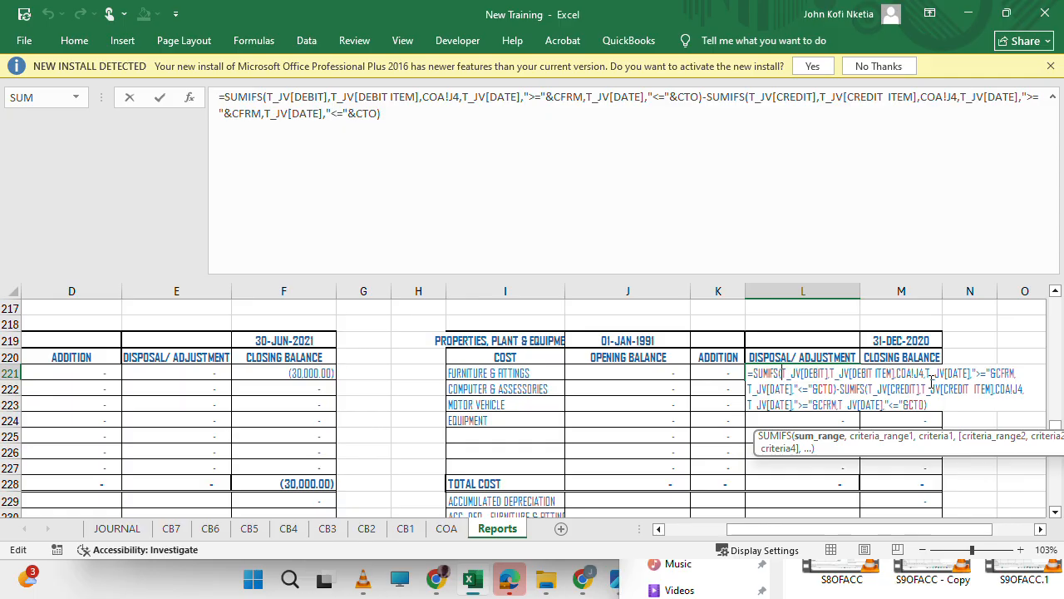
key("Escape")
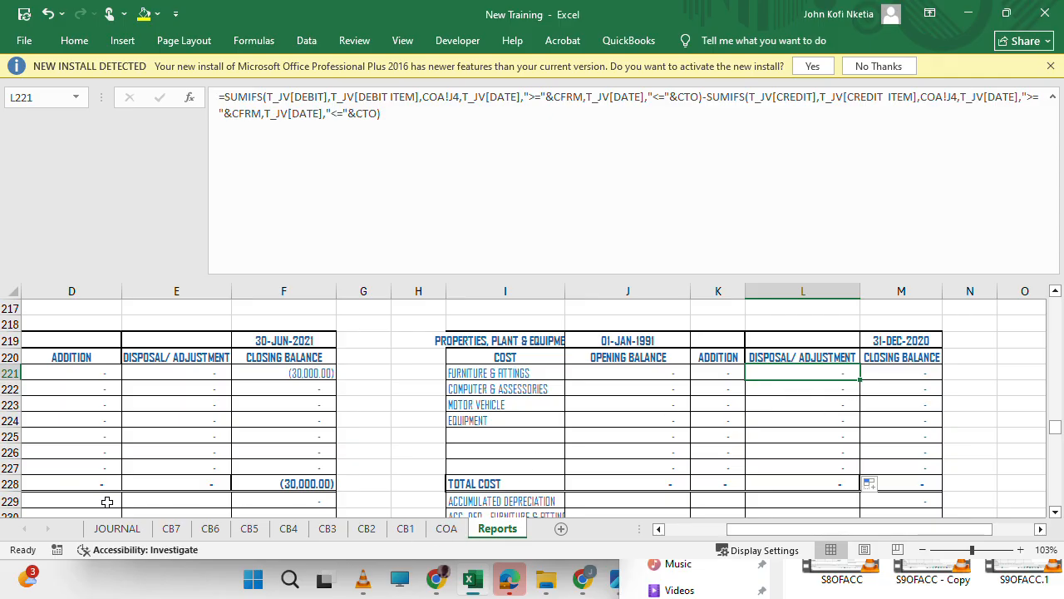
Check the credit item and credit main classification of the furniture disposal entry in row 7 of the JOURNAL sheet.
left_click(115, 530)
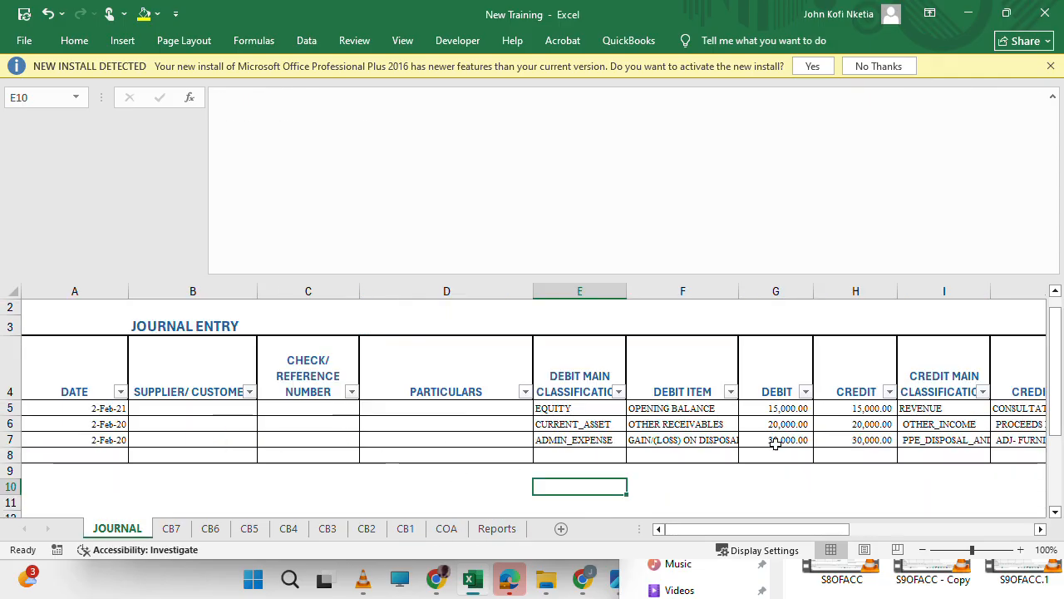
scroll(772, 441, "right", 3)
scroll(772, 441, "down", 1)
left_click(707, 405)
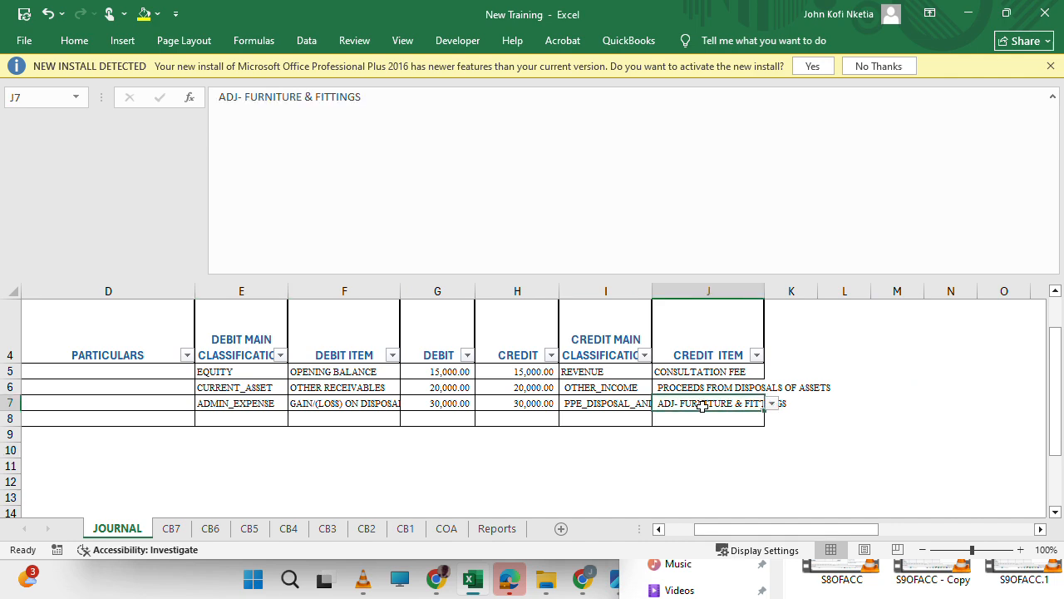
left_click(772, 403)
left_click(772, 404)
left_click(608, 402)
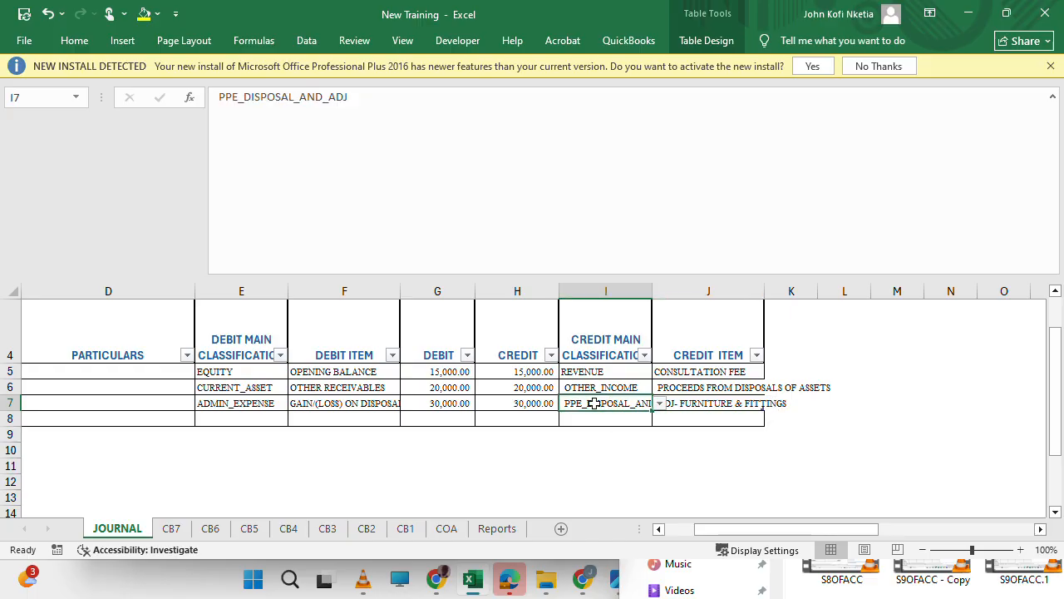
Check the adjustment item names under PPE_DISPOSAL_AND_ADJ in the COA sheet and widen column J to fit them.
left_click(447, 528)
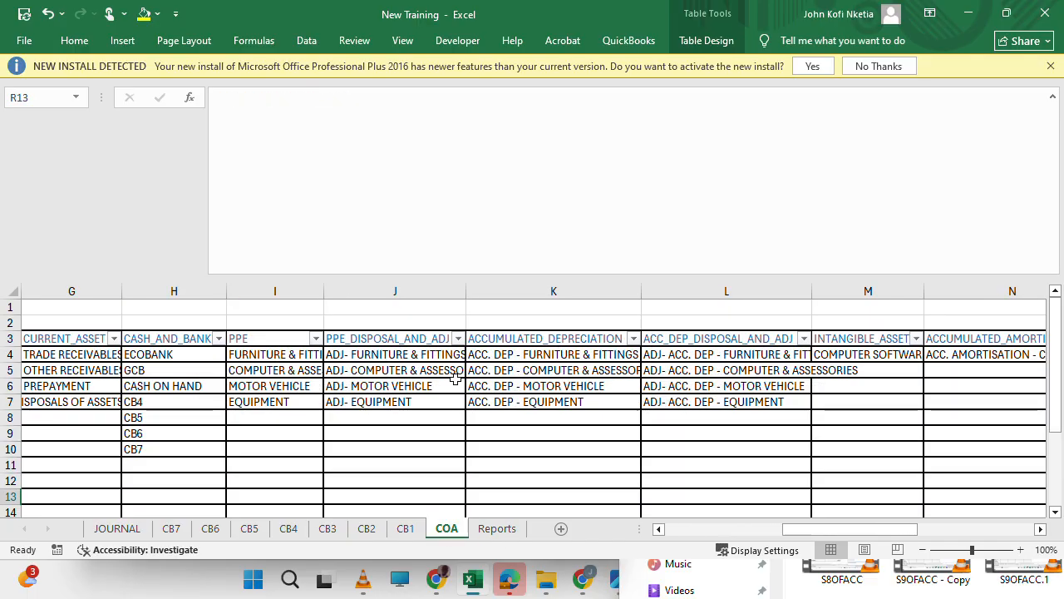
left_click(375, 358)
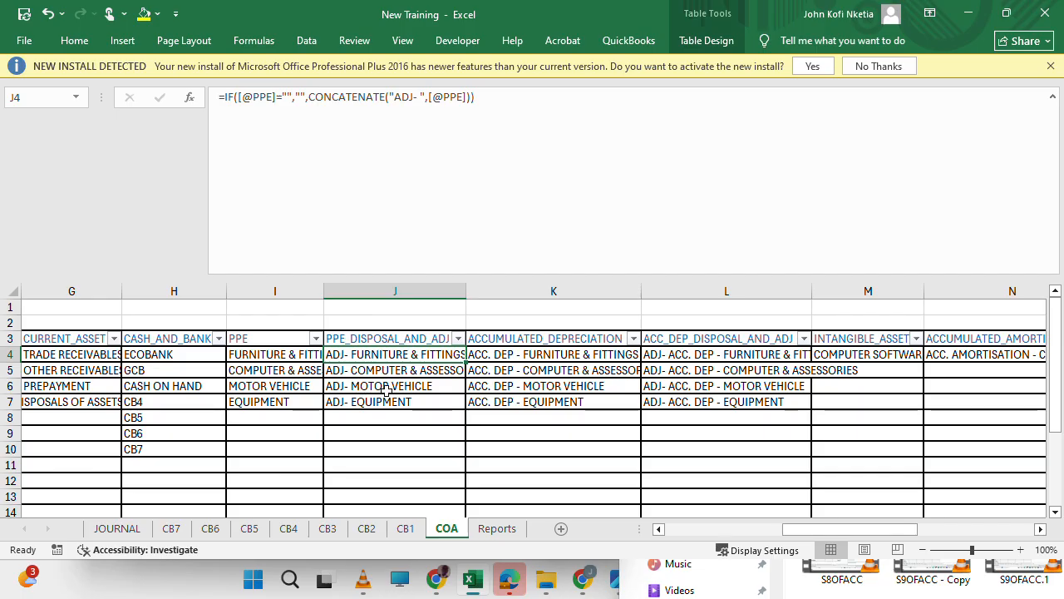
left_click(386, 388)
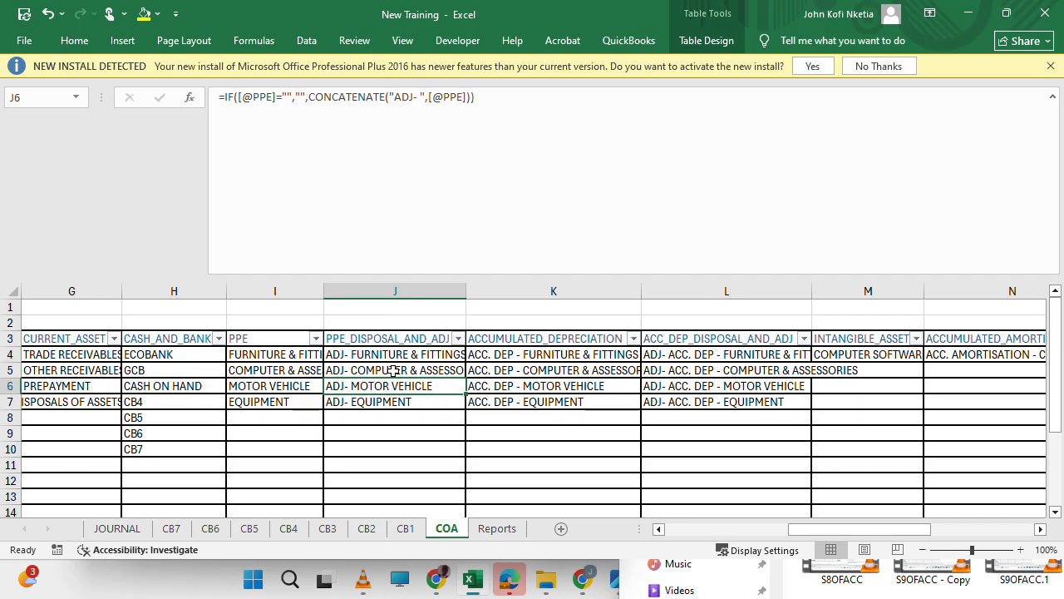
left_click_drag(465, 291, 502, 290)
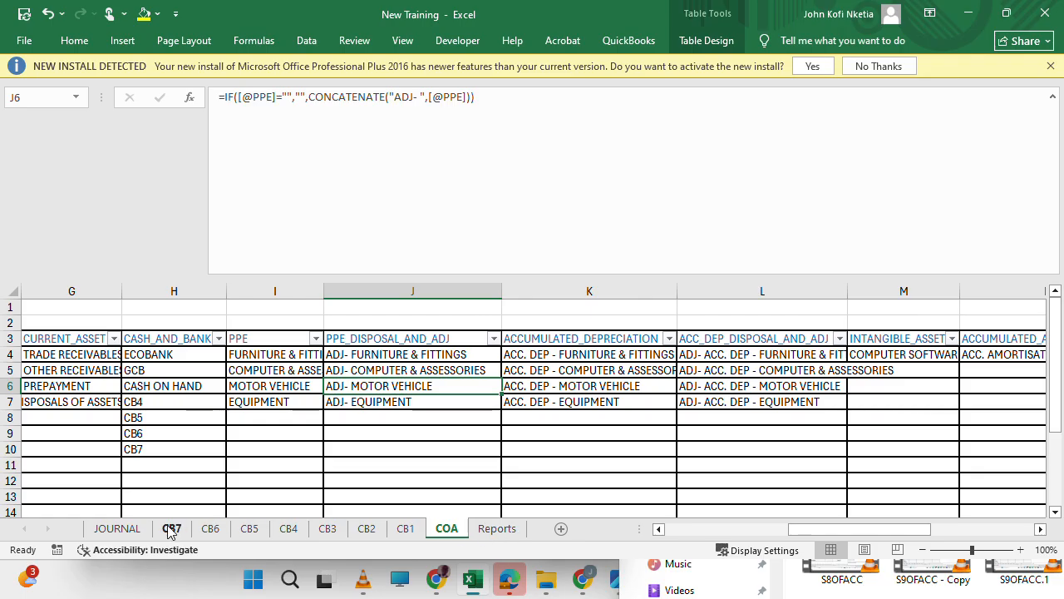
Compare the journal's credit item in J7 with the item criteria and date limits in the formula of Reports cell L221.
left_click(117, 529)
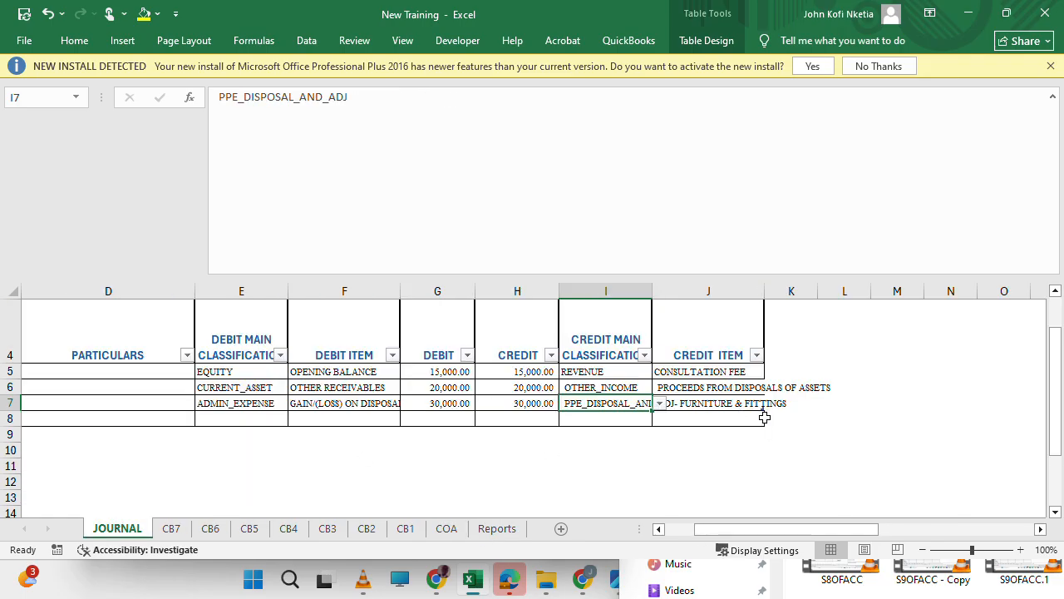
left_click(704, 403)
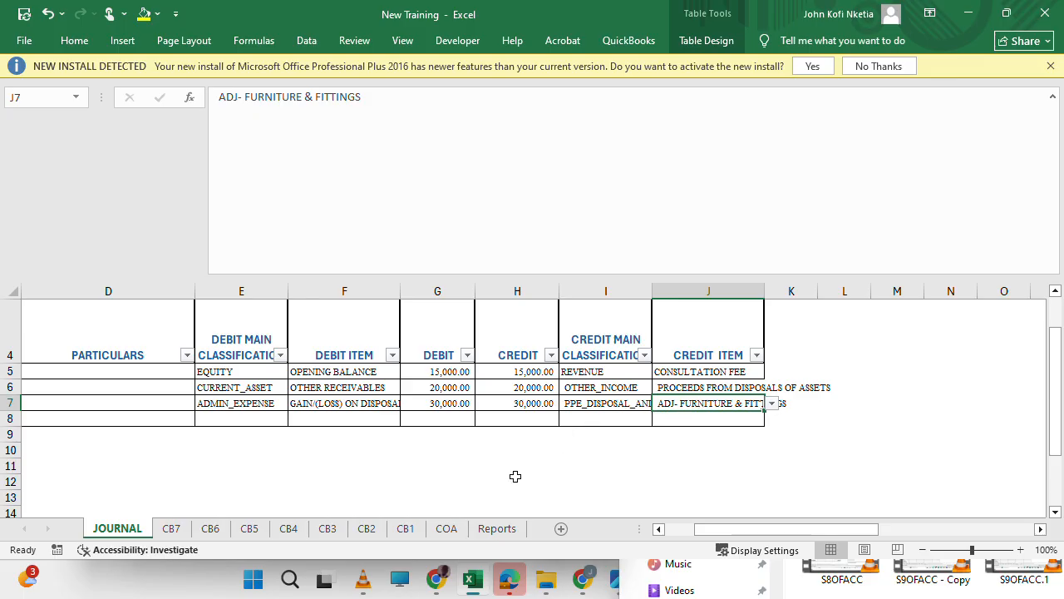
left_click(496, 529)
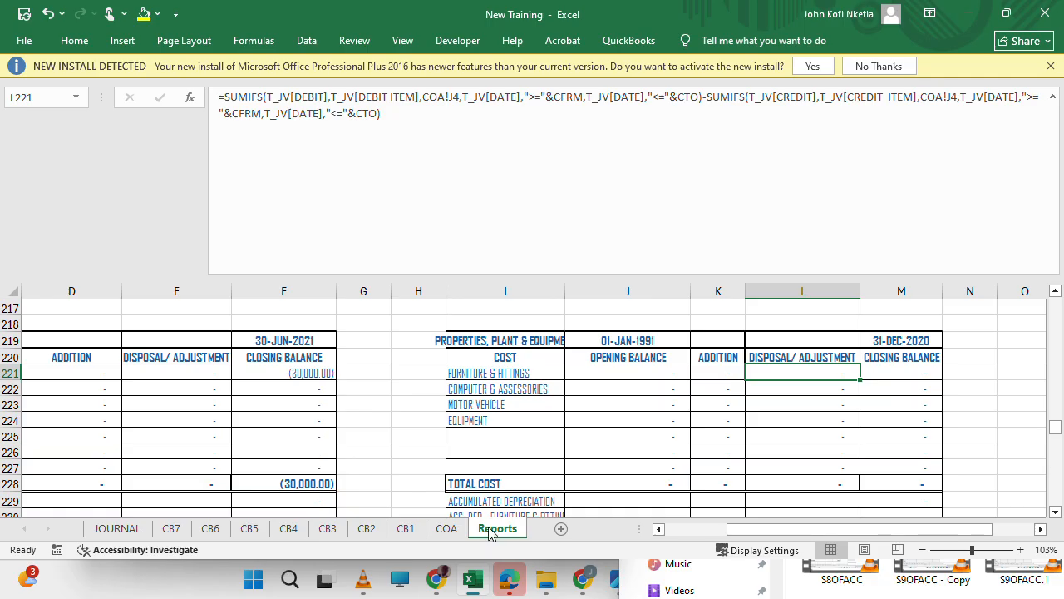
double_click(798, 372)
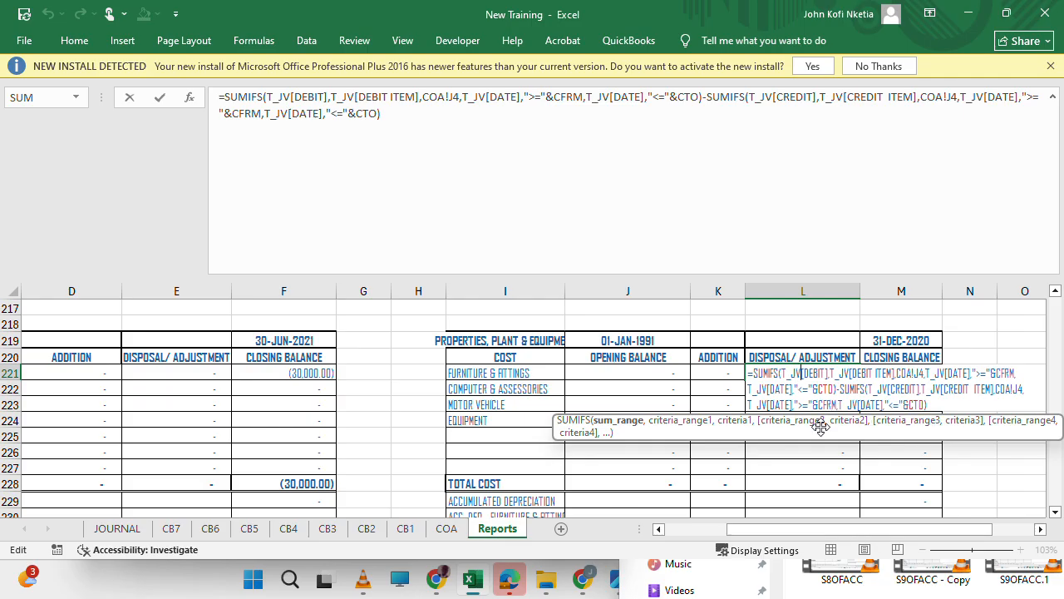
left_click(844, 372)
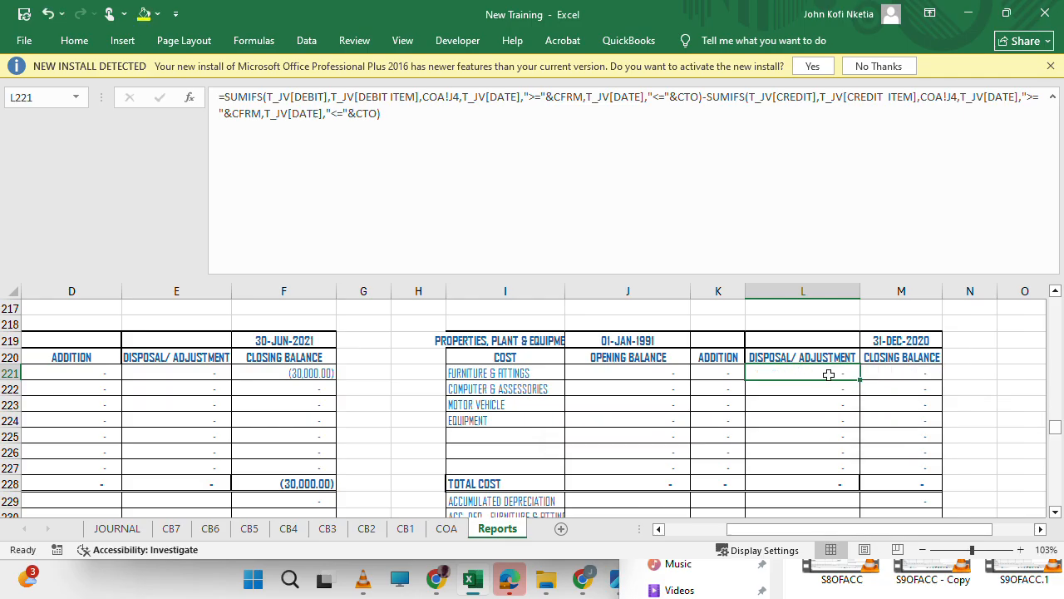
double_click(829, 374)
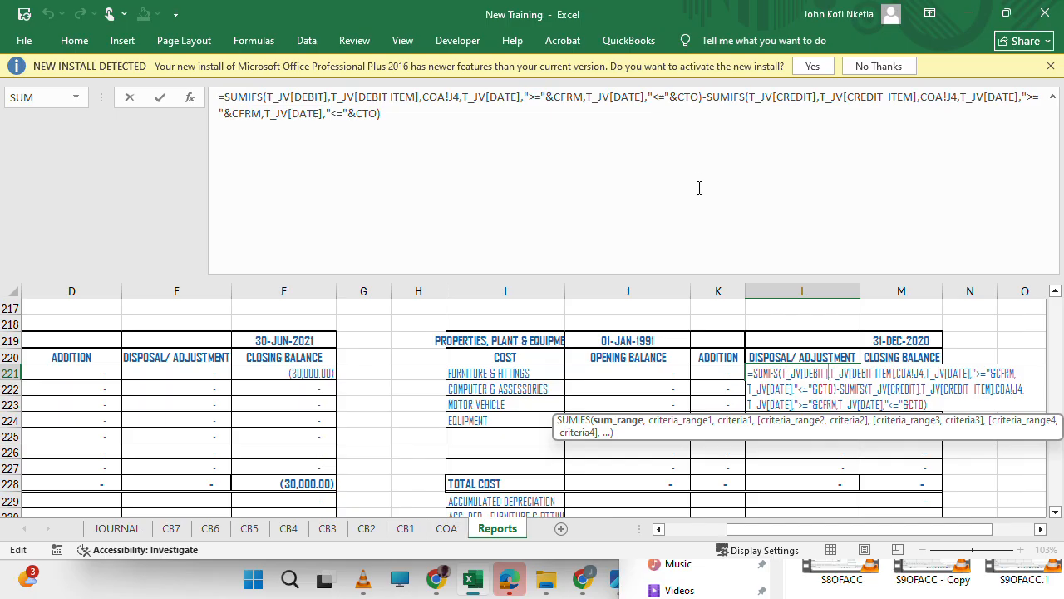
key("Escape")
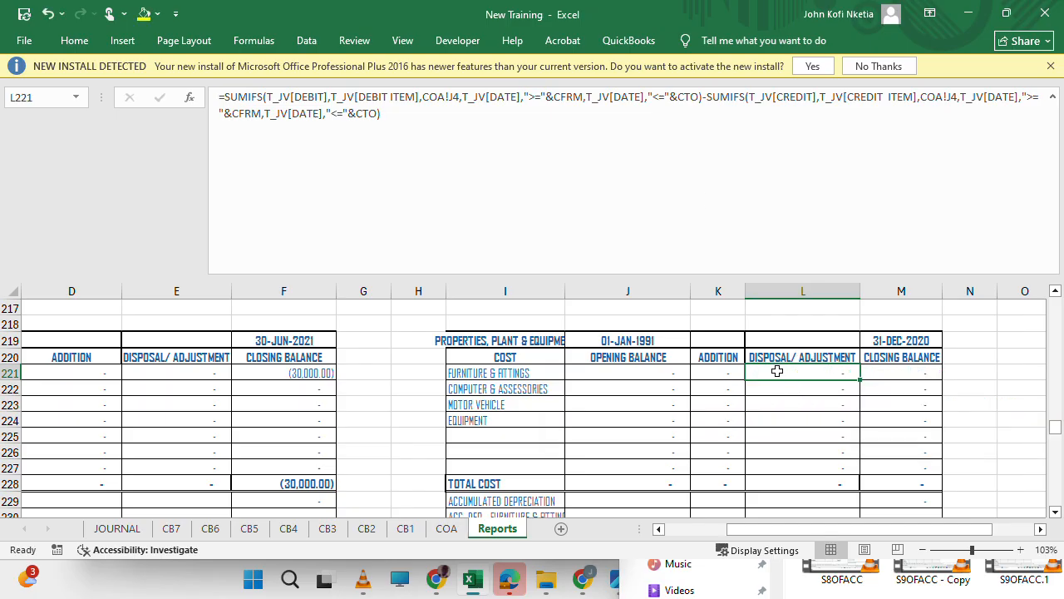
Replace all CFRM with PFRM in the column L disposal/adjustment formulas from L221 through the accumulated depreciation rows.
left_click_drag(776, 371, 784, 480)
key("ctrl+h")
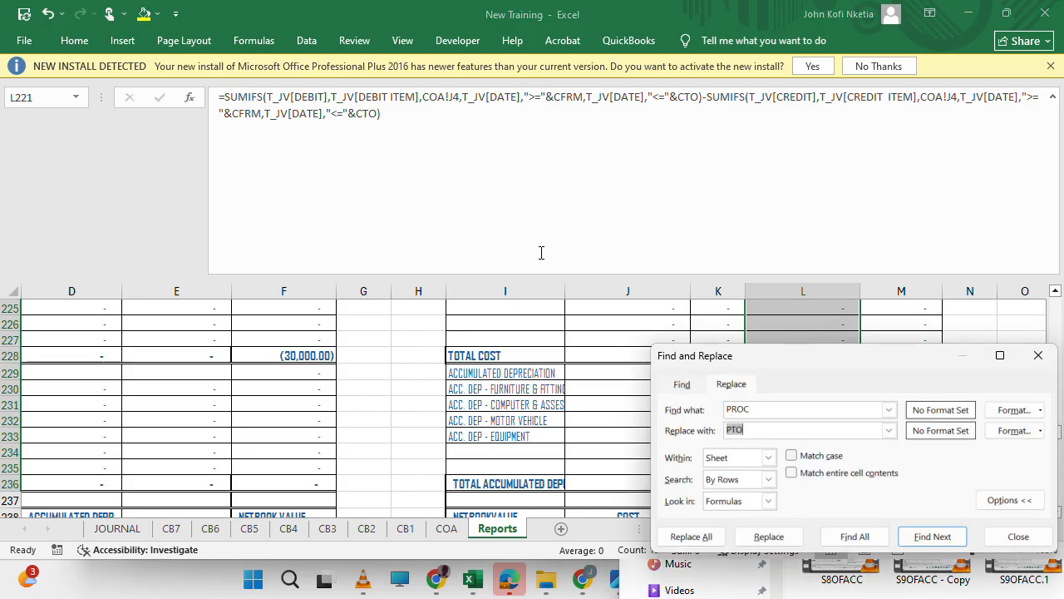
key("shift+Tab")
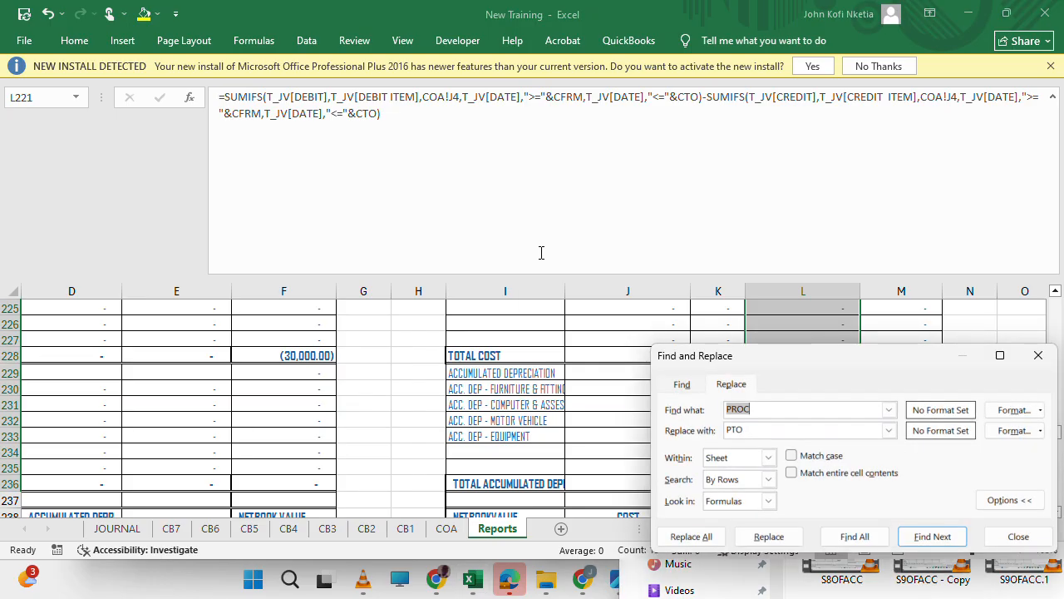
type("CFRM")
key("Tab")
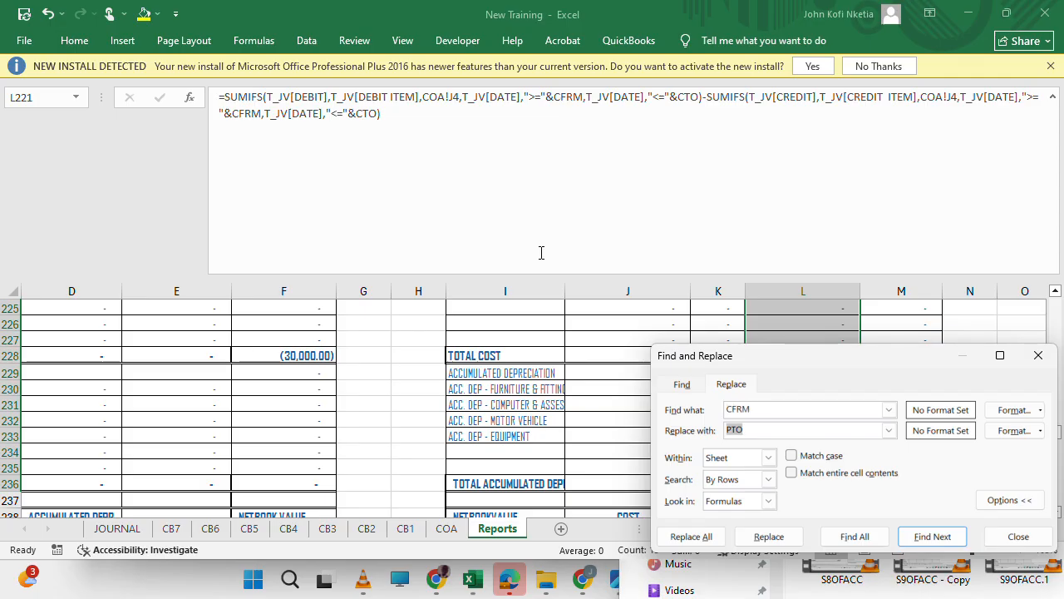
type("PF")
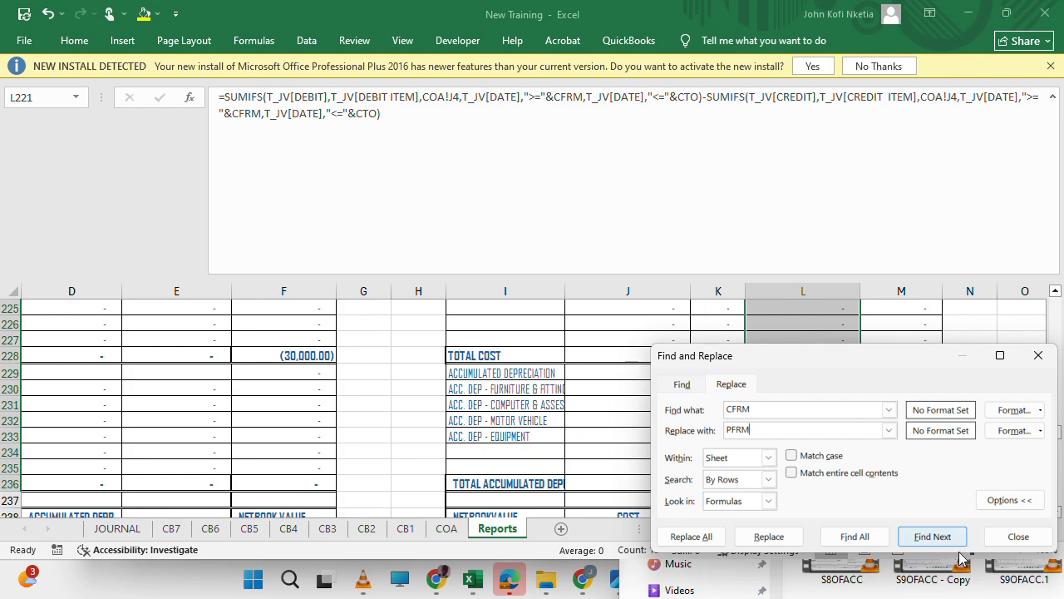
type("RM")
left_click(768, 537)
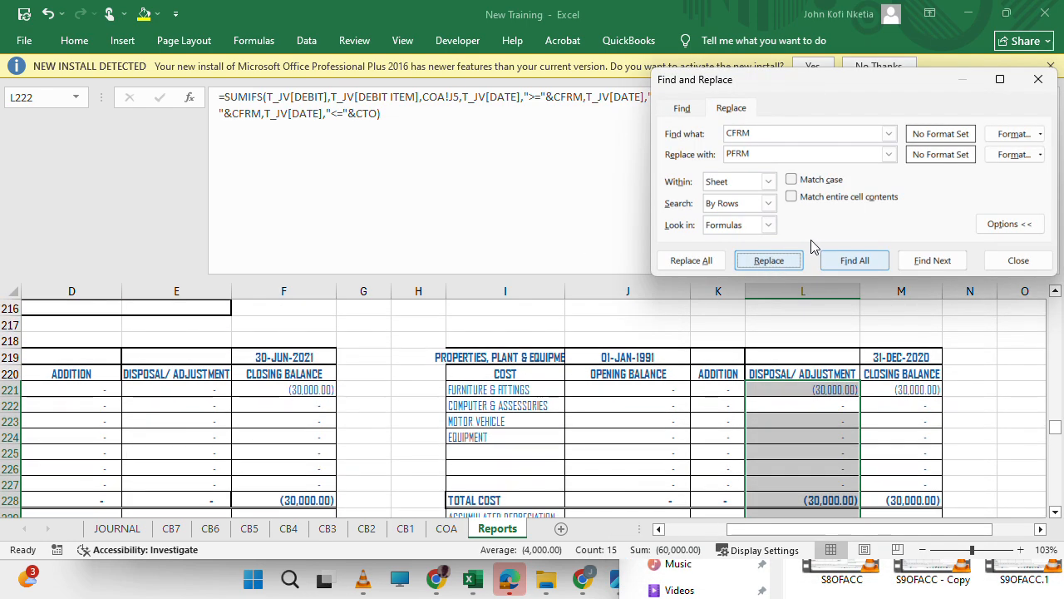
left_click(704, 264)
left_click(532, 336)
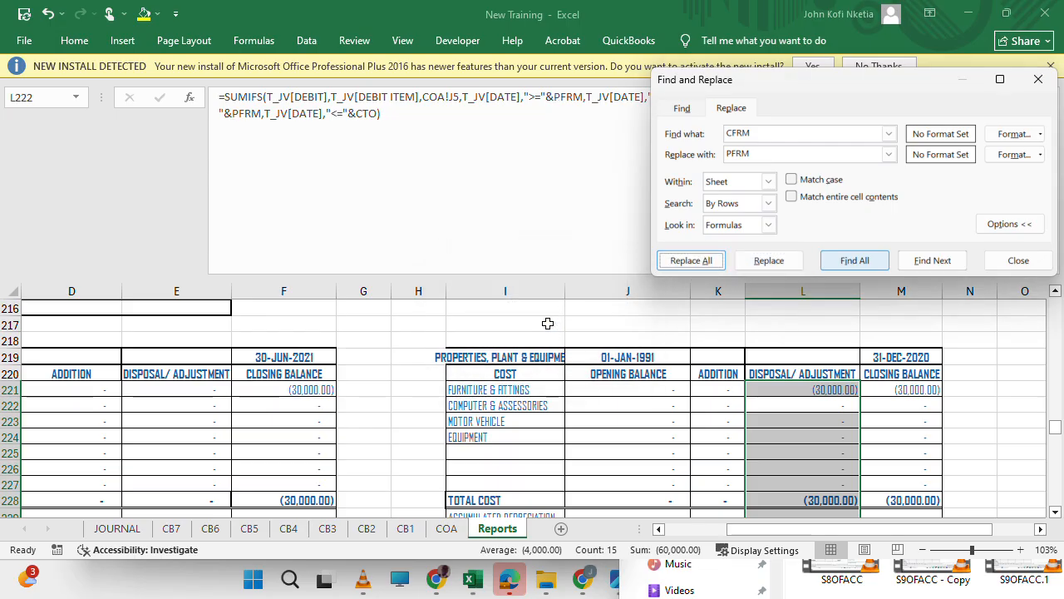
Replace all CTO with CLTO in the same selected disposal/adjustment formulas of column L and close Find and Replace.
left_click_drag(843, 91, 638, 222)
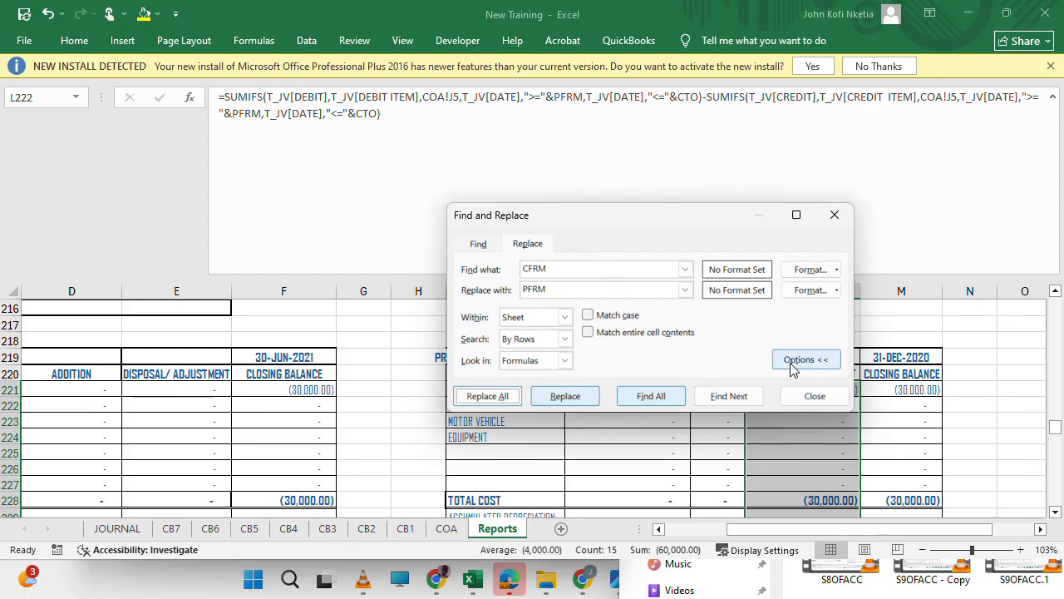
left_click_drag(636, 221, 488, 314)
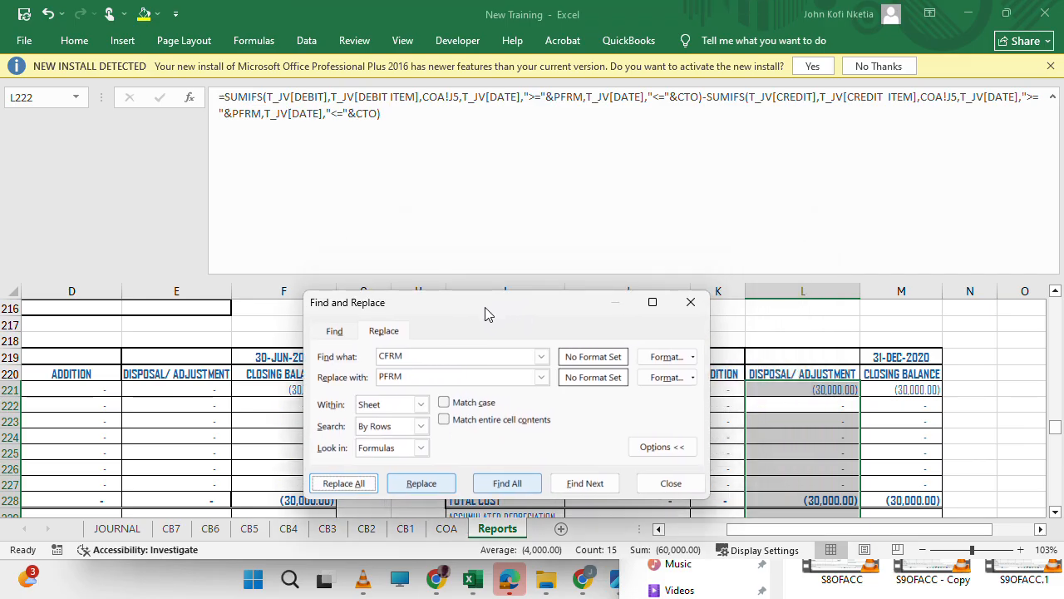
left_click_drag(432, 357, 349, 358)
type("C")
key("Tab")
type("CLTO")
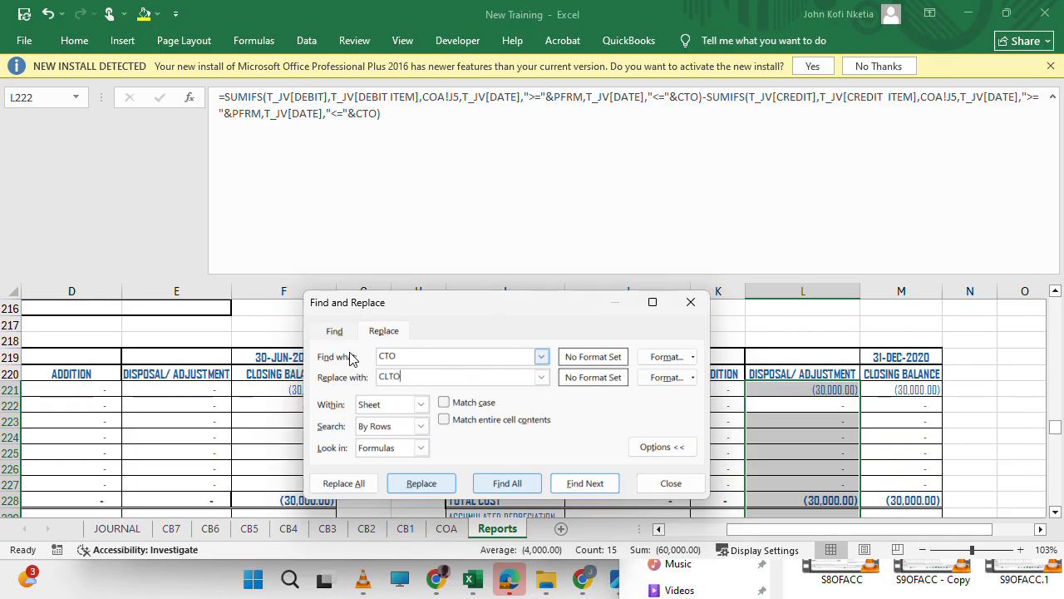
left_click(359, 484)
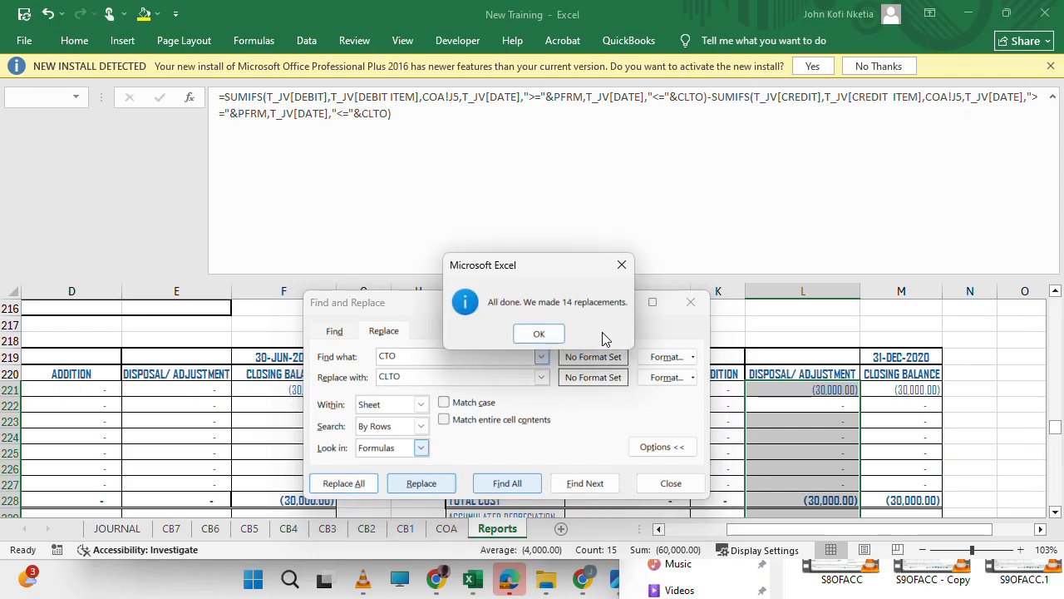
left_click(541, 333)
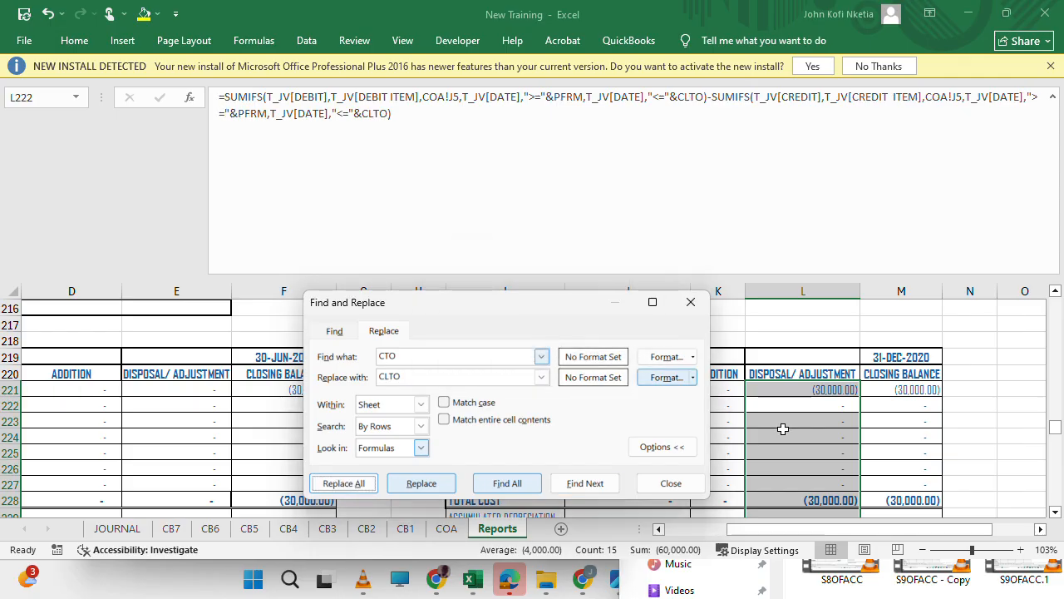
left_click(690, 301)
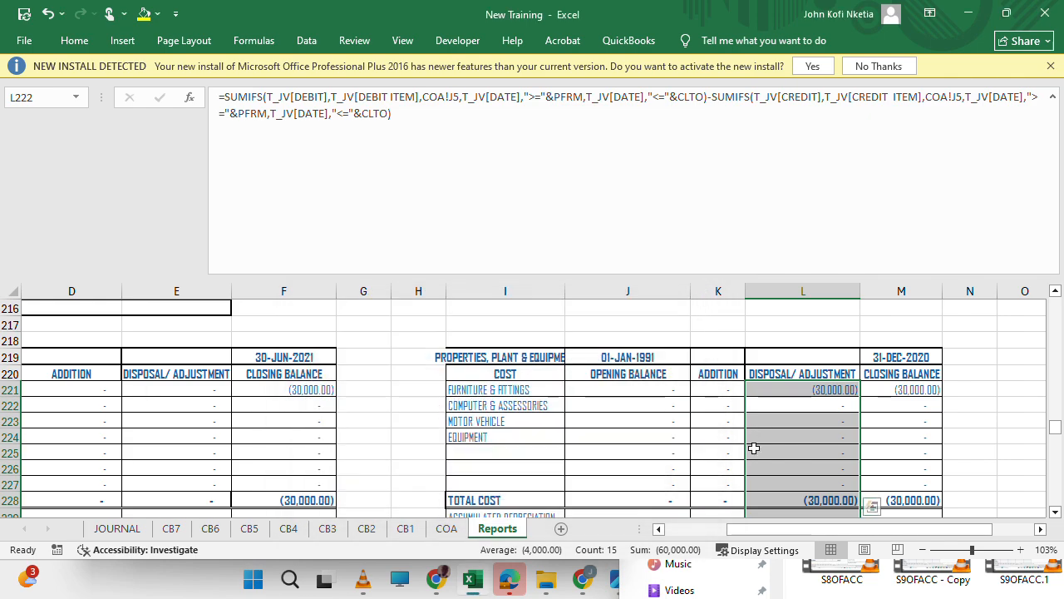
Examine the addition and disposal/adjustment formulas of the 31-DEC-2019 schedule, including K246, L247 and L251.
scroll(753, 443, "down", 10)
scroll(752, 448, "up", 3)
scroll(753, 453, "down", 1)
scroll(754, 453, "down", 5)
scroll(754, 453, "up", 4)
scroll(753, 453, "down", 1)
scroll(753, 453, "up", 1)
left_click(715, 351)
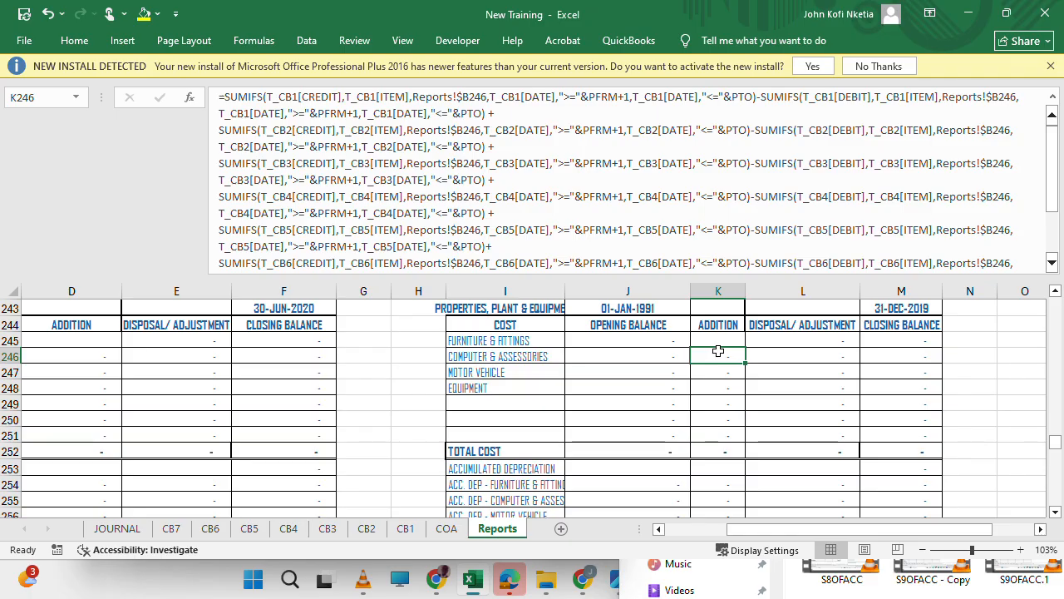
left_click(814, 369)
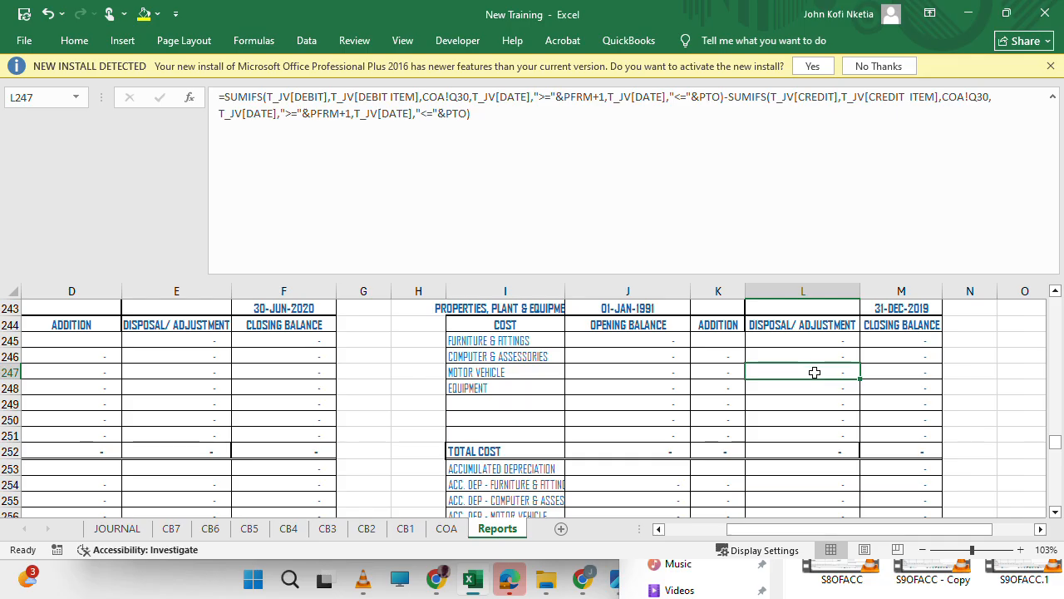
left_click(805, 435)
scroll(806, 436, "down", 1)
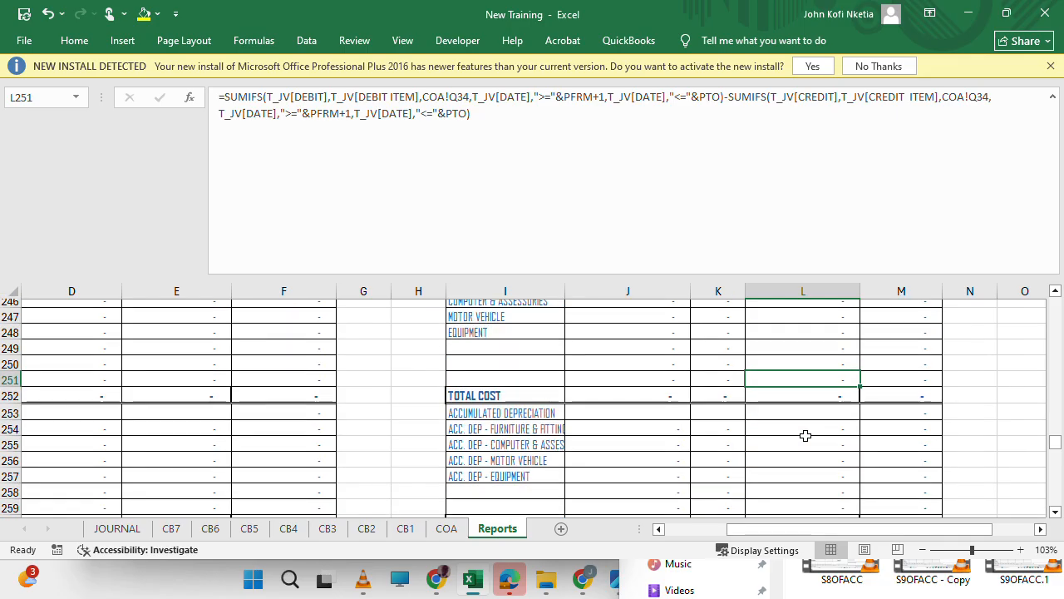
scroll(806, 436, "up", 2)
scroll(804, 436, "up", 5)
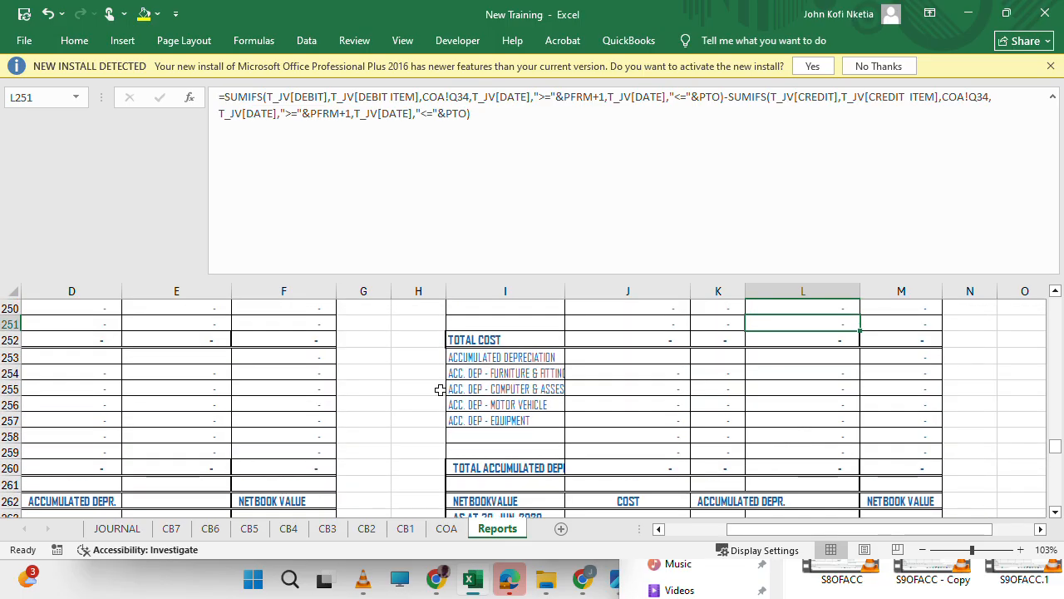
scroll(624, 397, "up", 3)
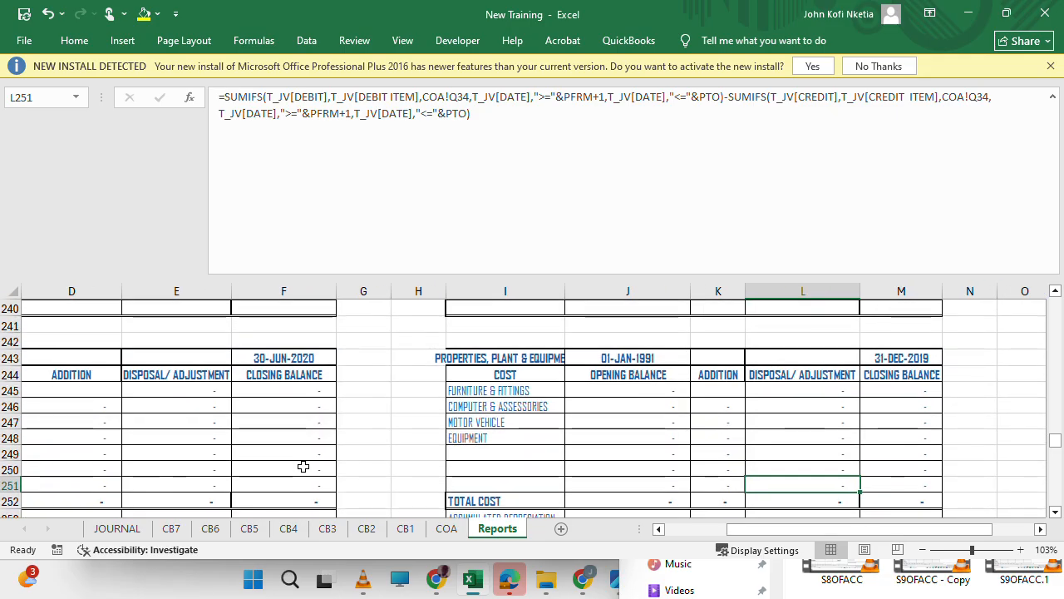
Fill the addition formula of D246 up into D245, the Furniture & Fittings row of the 30-JUN-2020 schedule.
scroll(303, 467, "left", 3)
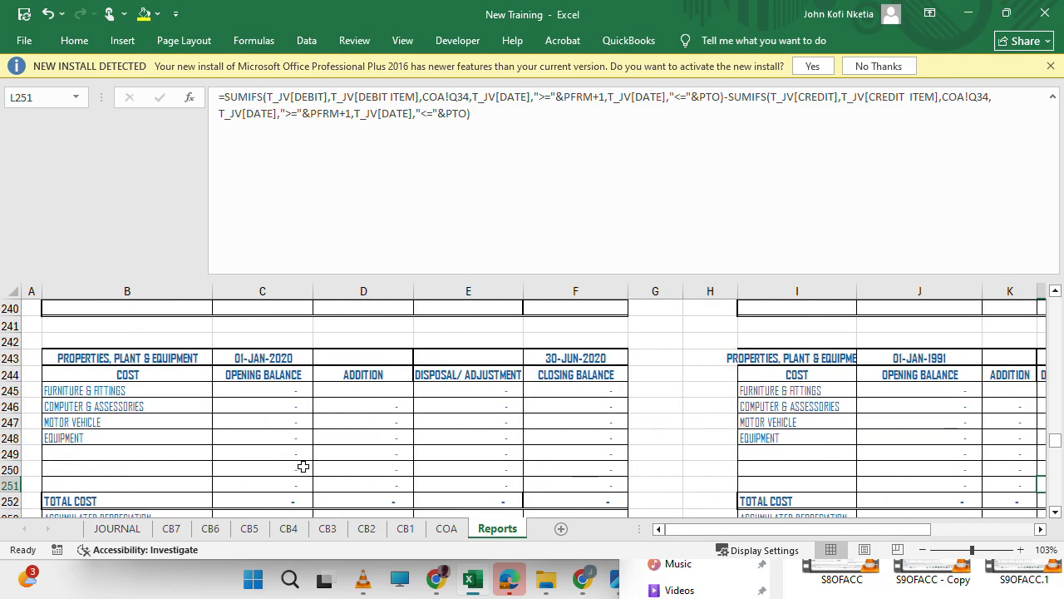
scroll(304, 467, "right", 4)
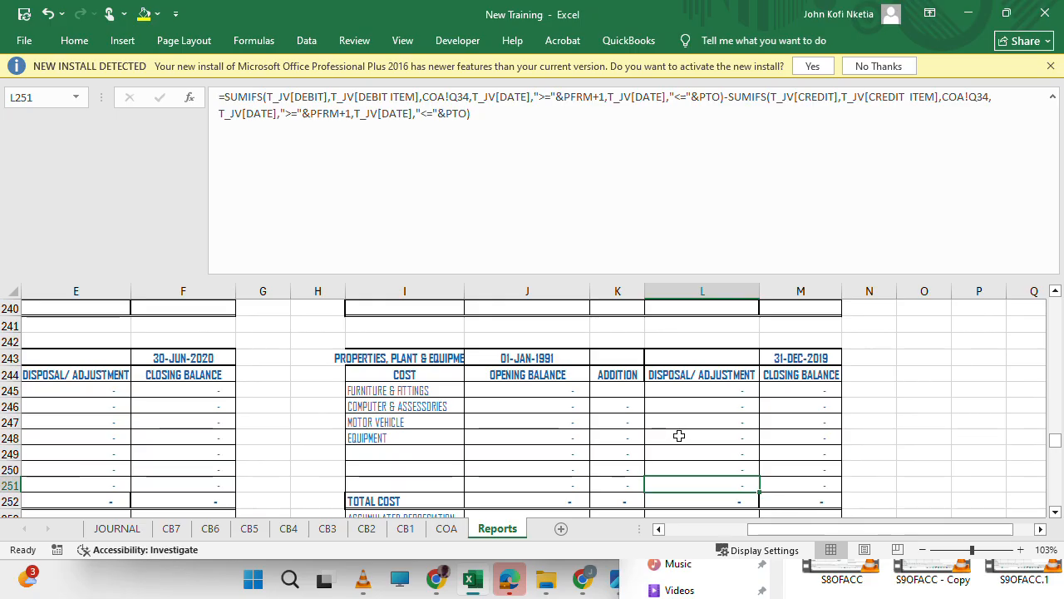
scroll(679, 436, "up", 6)
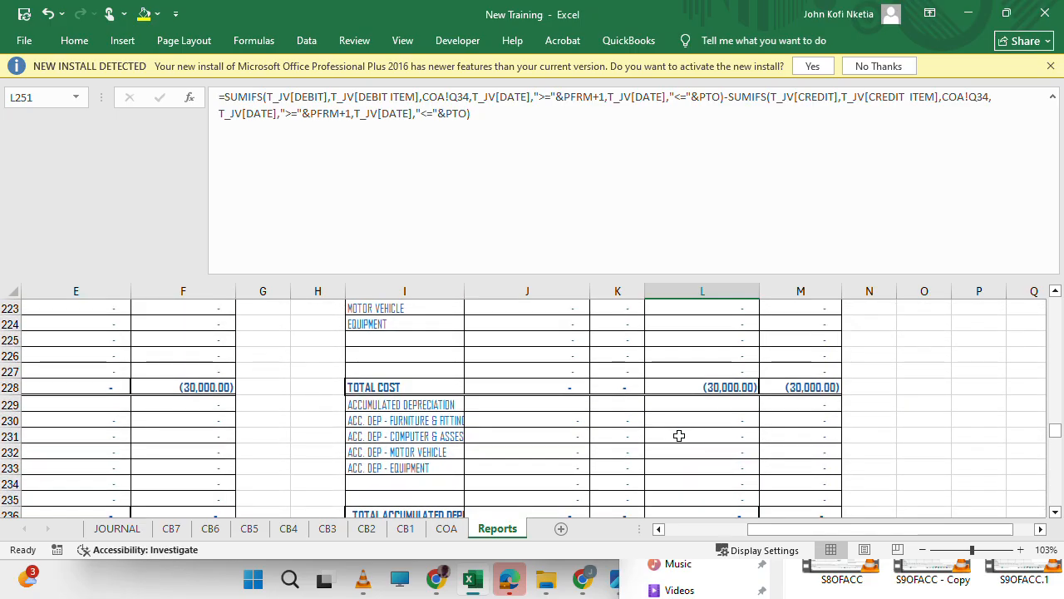
scroll(679, 435, "down", 5)
scroll(340, 486, "left", 3)
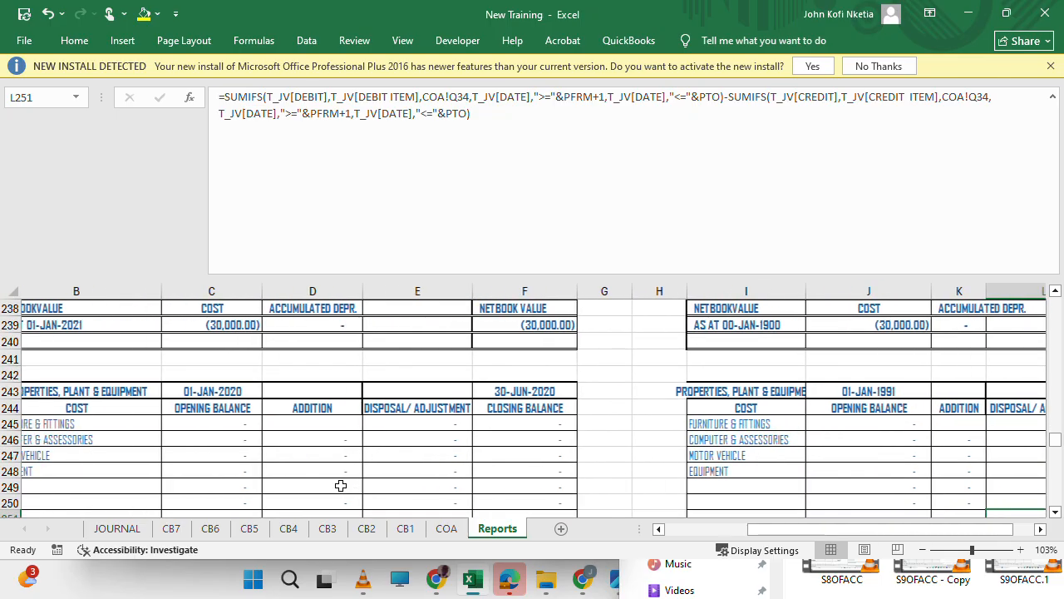
scroll(340, 486, "left", 1)
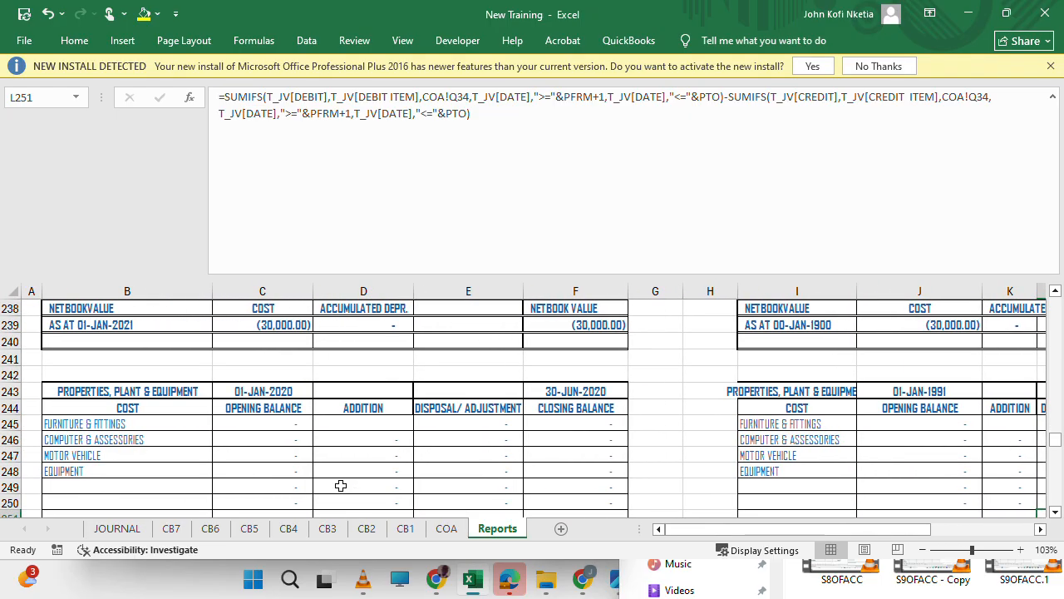
left_click(388, 434)
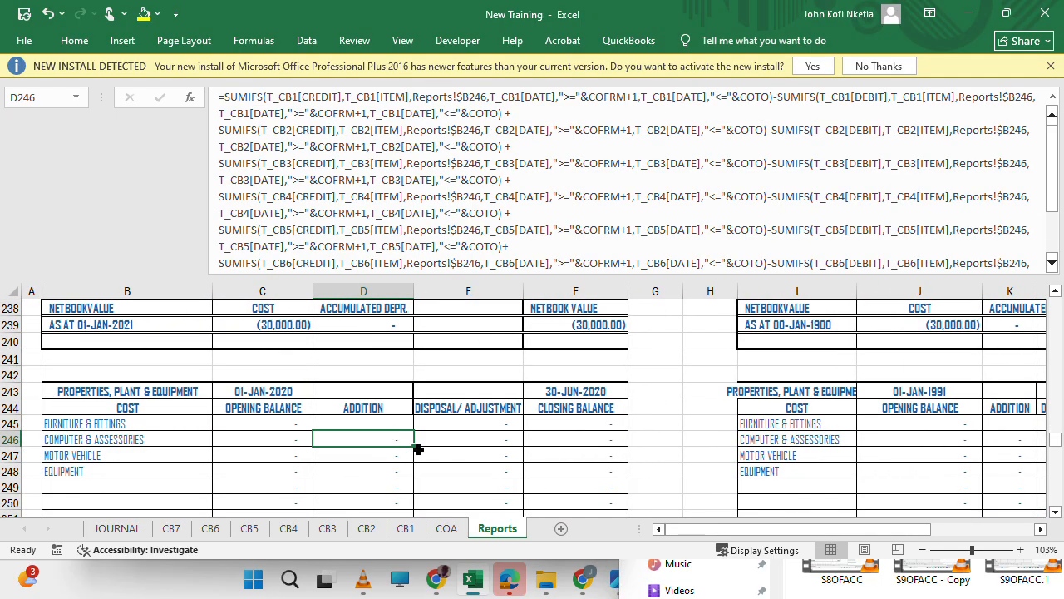
left_click_drag(412, 444, 409, 420)
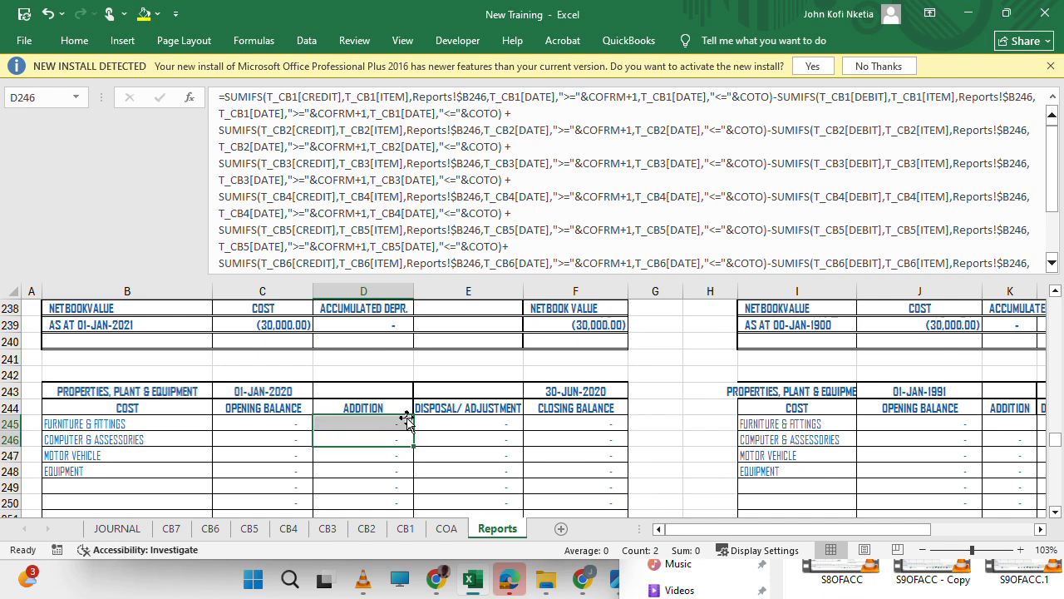
Compare the item criteria and date names in the formulas of E245, J246, L245 and L221.
left_click(485, 422)
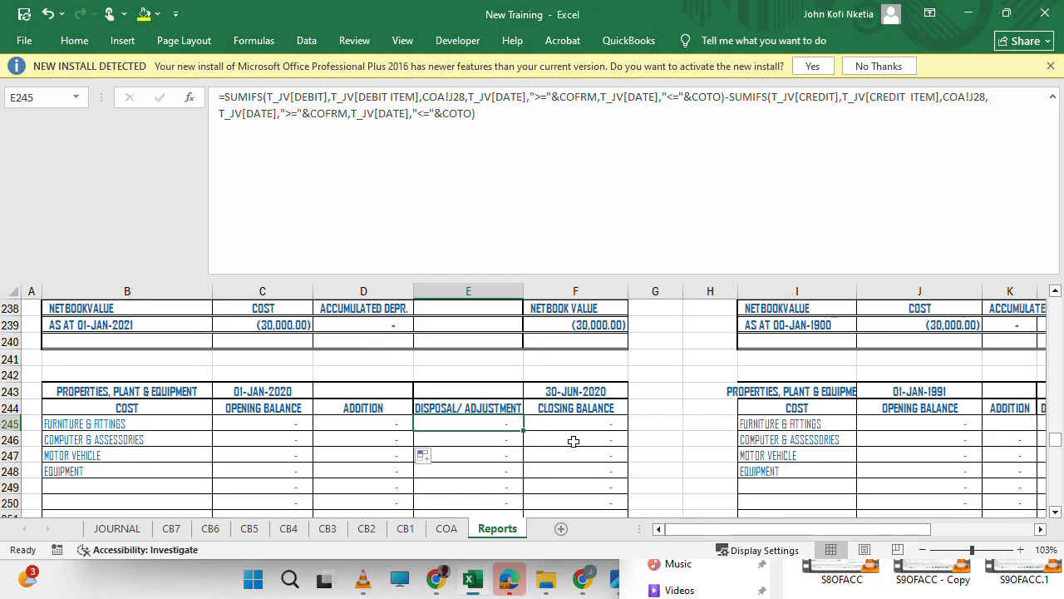
left_click(879, 443)
scroll(881, 447, "right", 3)
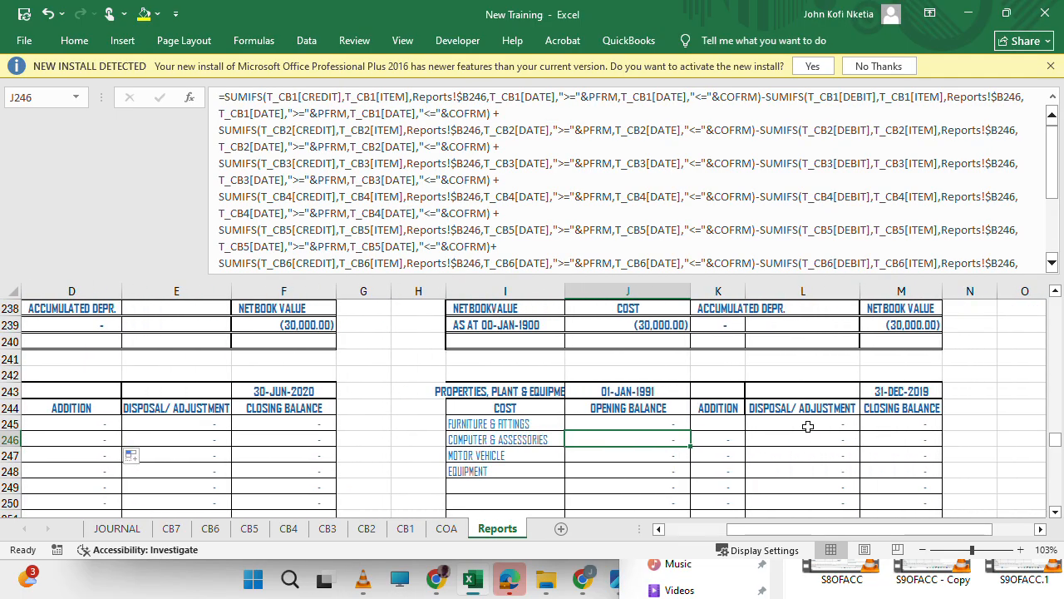
left_click(777, 421)
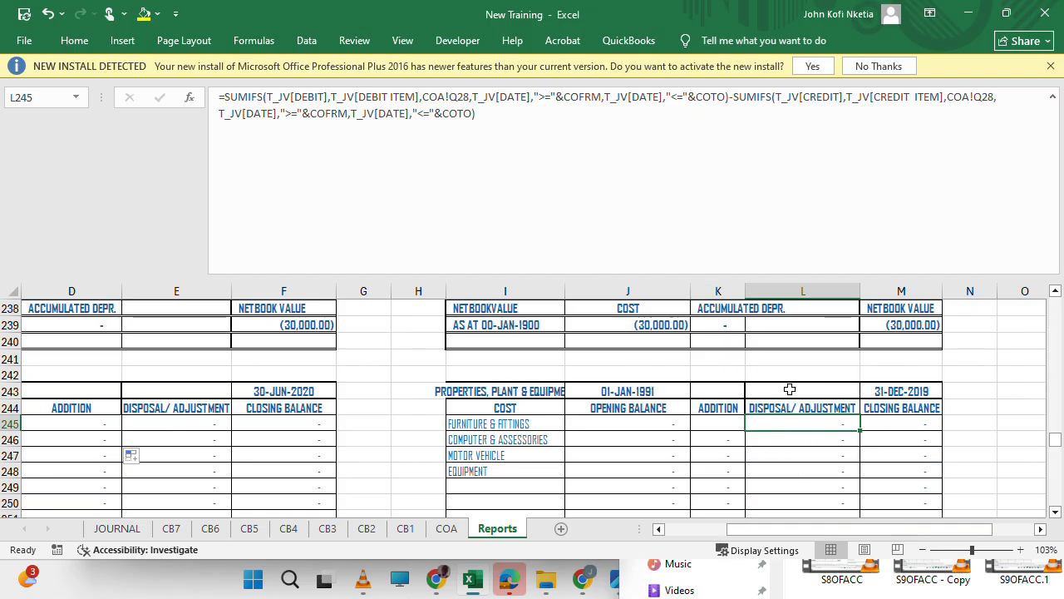
left_click(470, 94)
key("Escape")
scroll(769, 435, "up", 6)
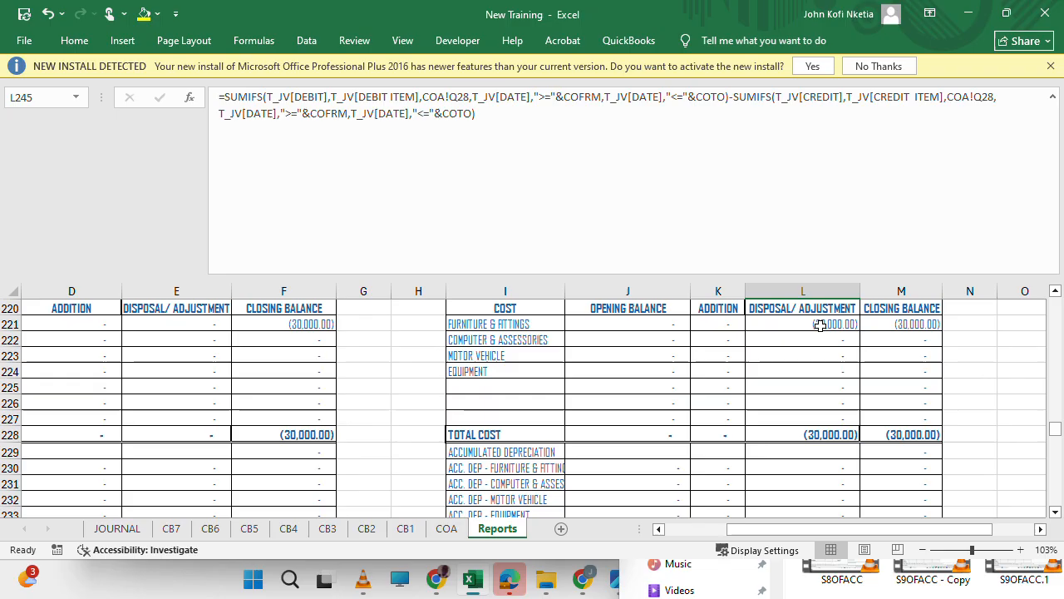
left_click(821, 325)
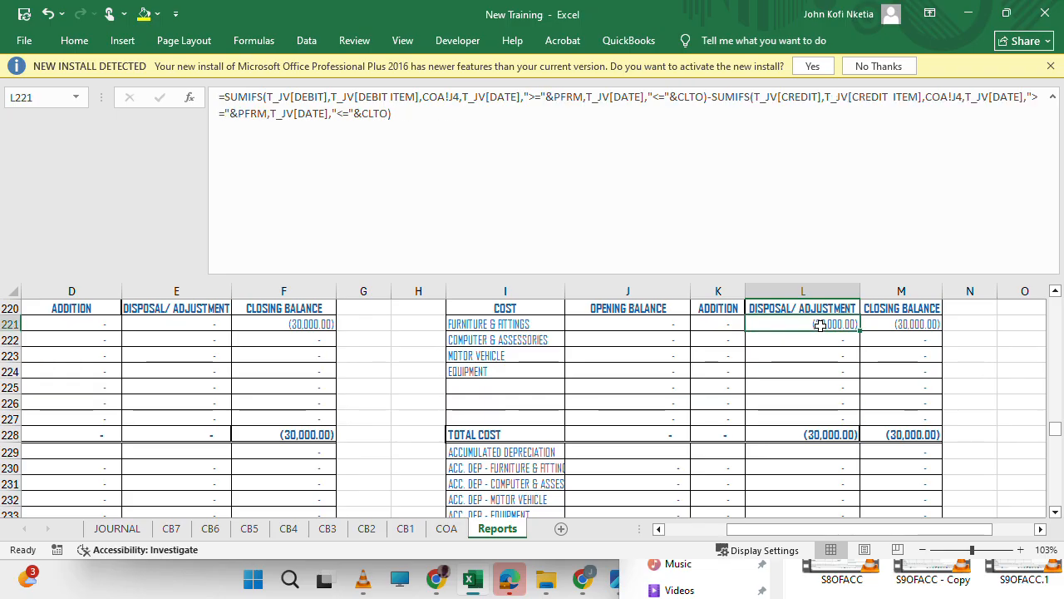
scroll(824, 482, "down", 6)
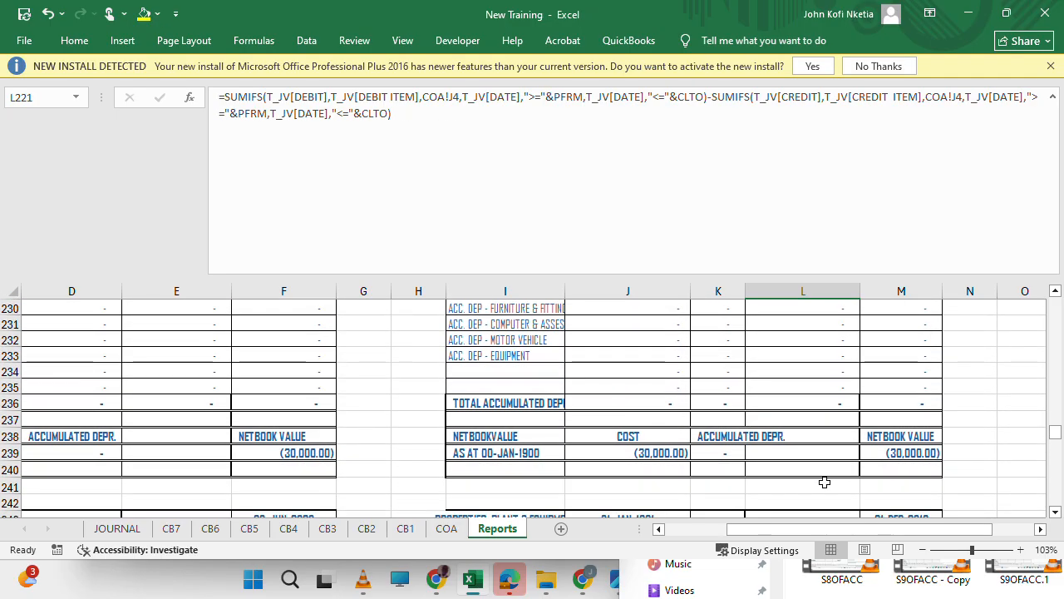
left_click(810, 442)
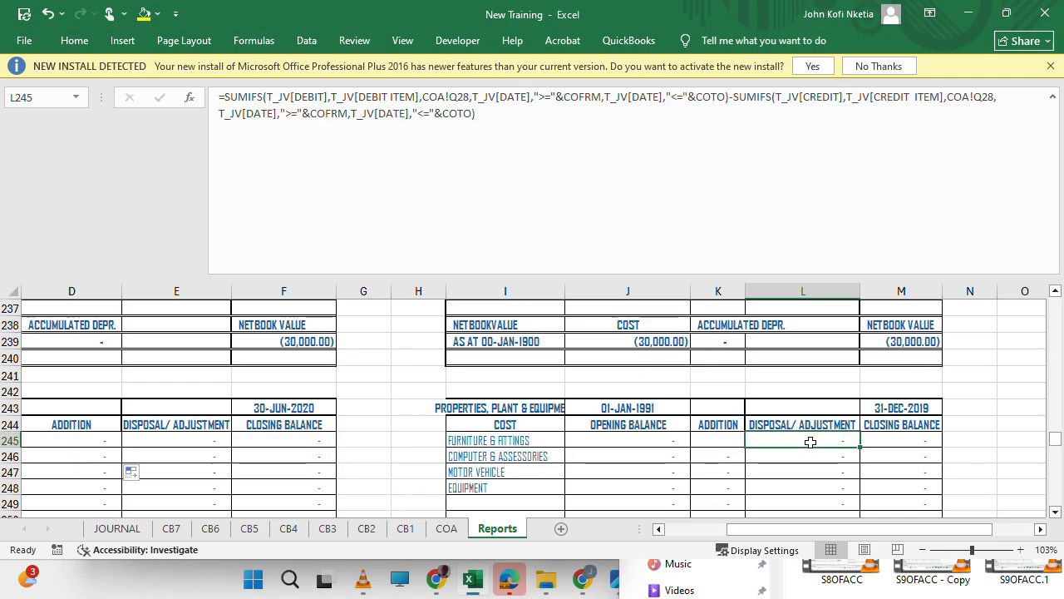
left_click_drag(810, 443, 820, 472)
key("ctrl+h")
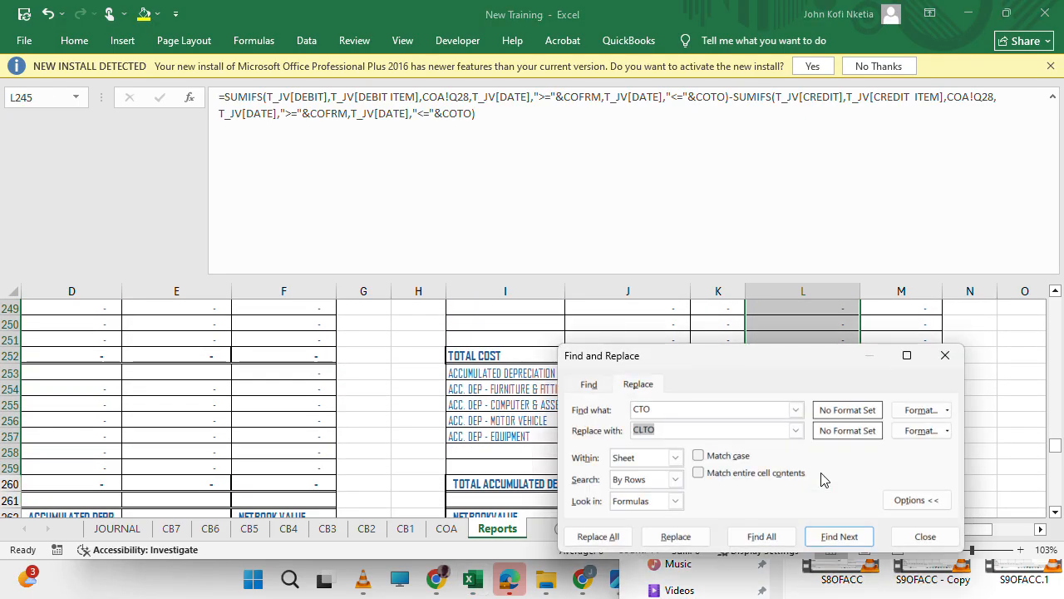
key("BackSpace")
key("shift+Tab")
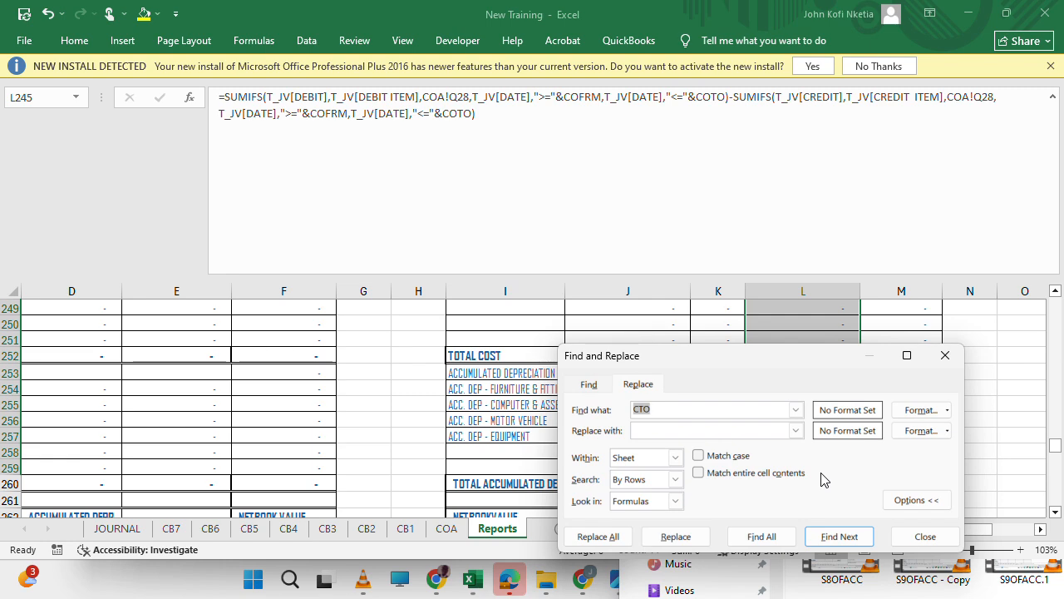
type("Q28")
key("Tab")
type("J")
key("Escape")
scroll(824, 375, "up", 6)
scroll(824, 375, "down", 4)
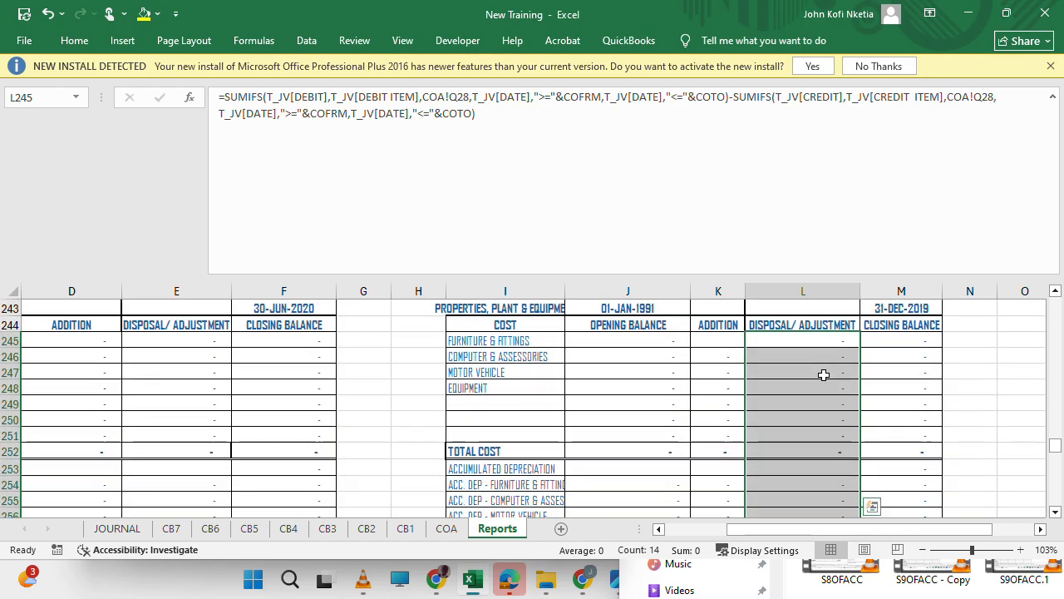
Replace Q28 with J4 in the Furniture & Fittings disposal/adjustment formula in L245.
left_click(803, 336)
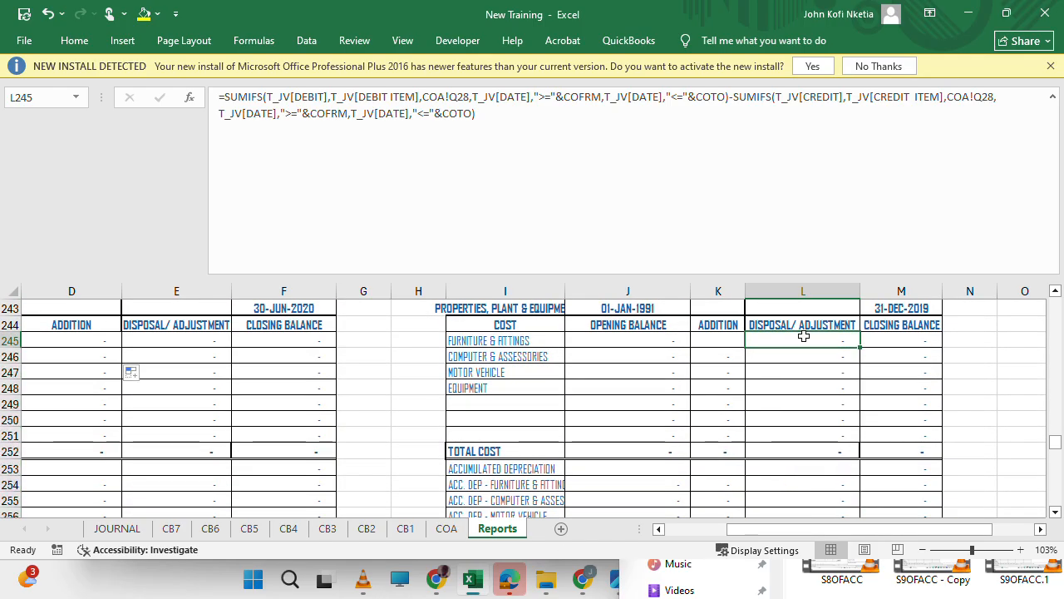
key("ctrl+h")
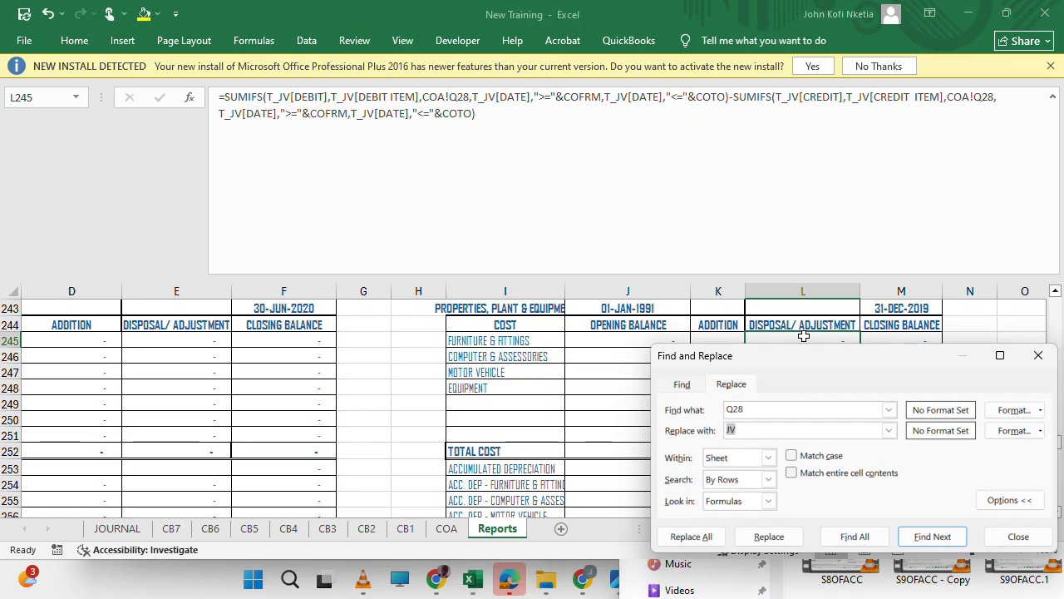
type("4")
left_click(769, 536)
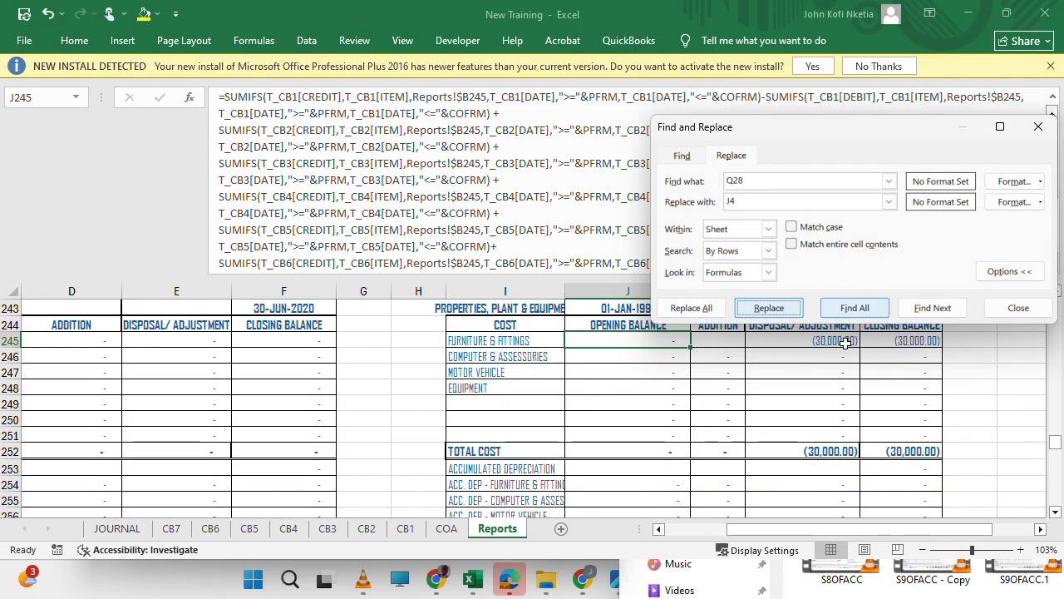
Fill the disposal/adjustment formula of L245 down through L251.
left_click(828, 404)
left_click(811, 350)
left_click(809, 338)
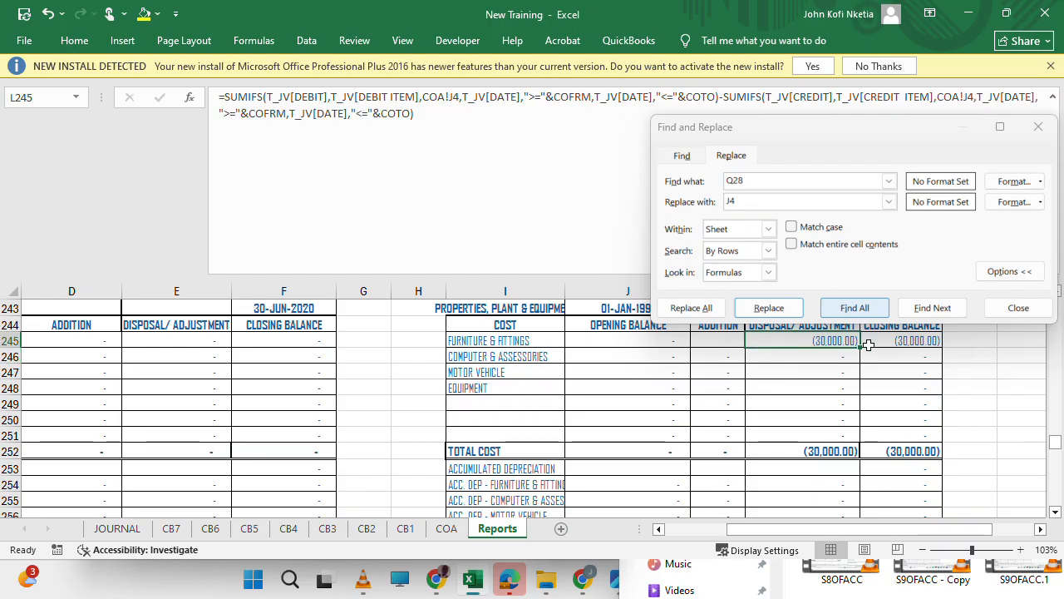
left_click_drag(861, 347, 857, 438)
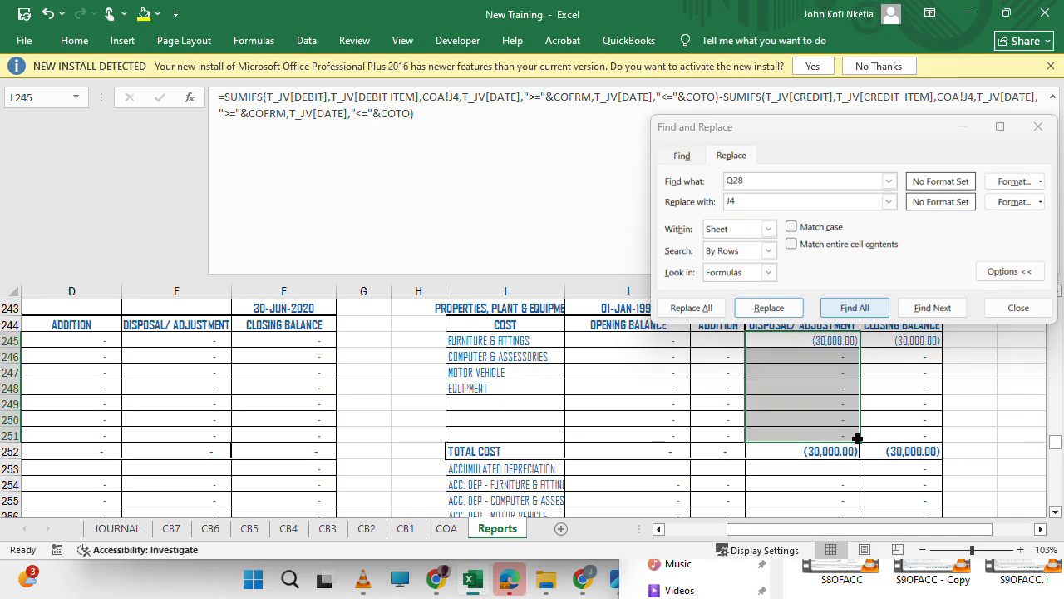
Move Find and Replace clear of the schedule and fill the opening balance formula of J245 down through J251.
left_click(642, 345)
left_click_drag(836, 147, 510, 366)
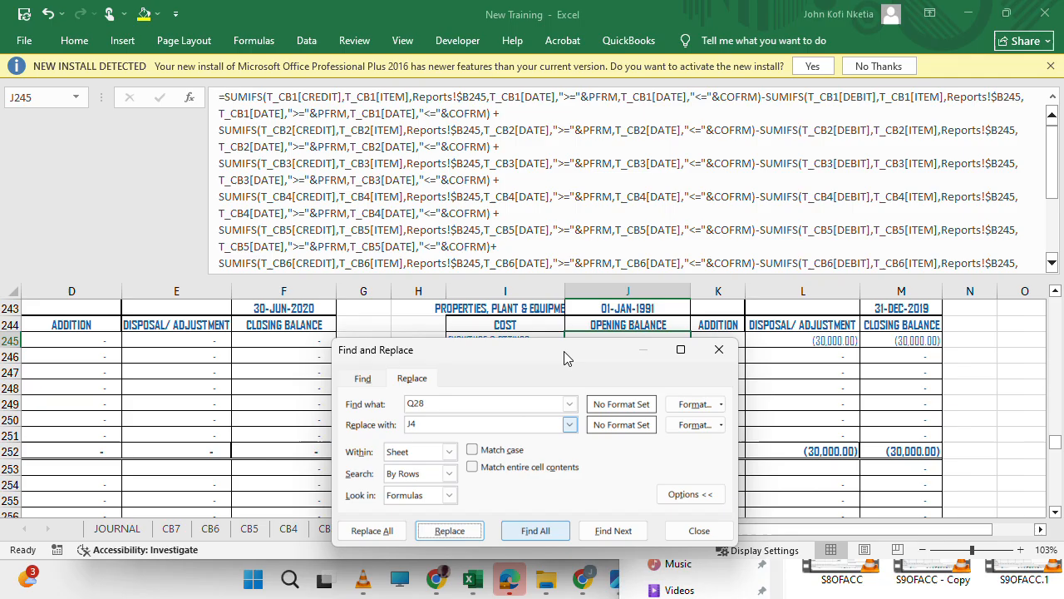
left_click_drag(566, 364, 298, 293)
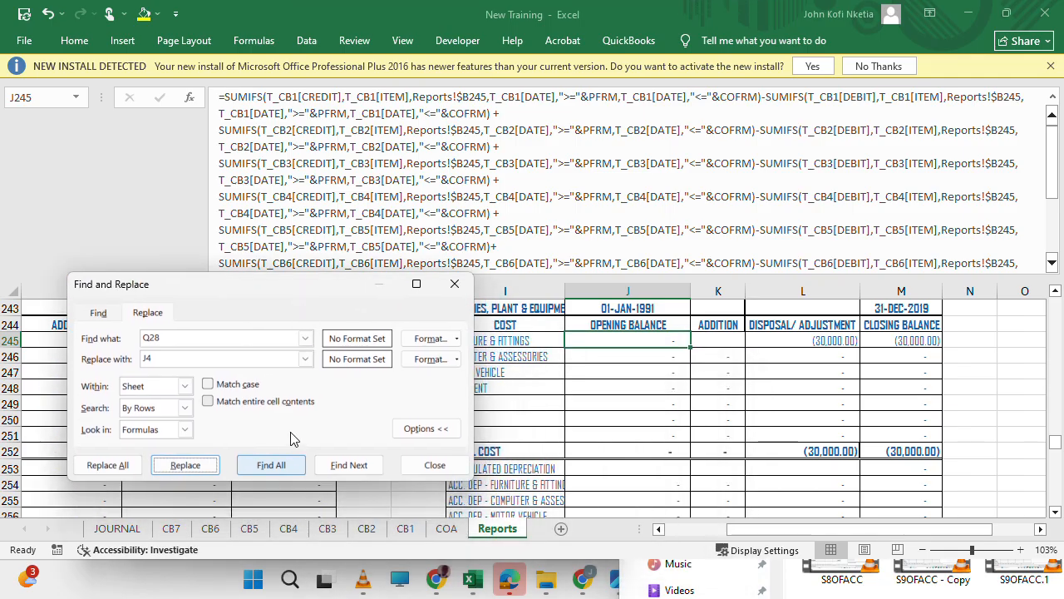
left_click(204, 467)
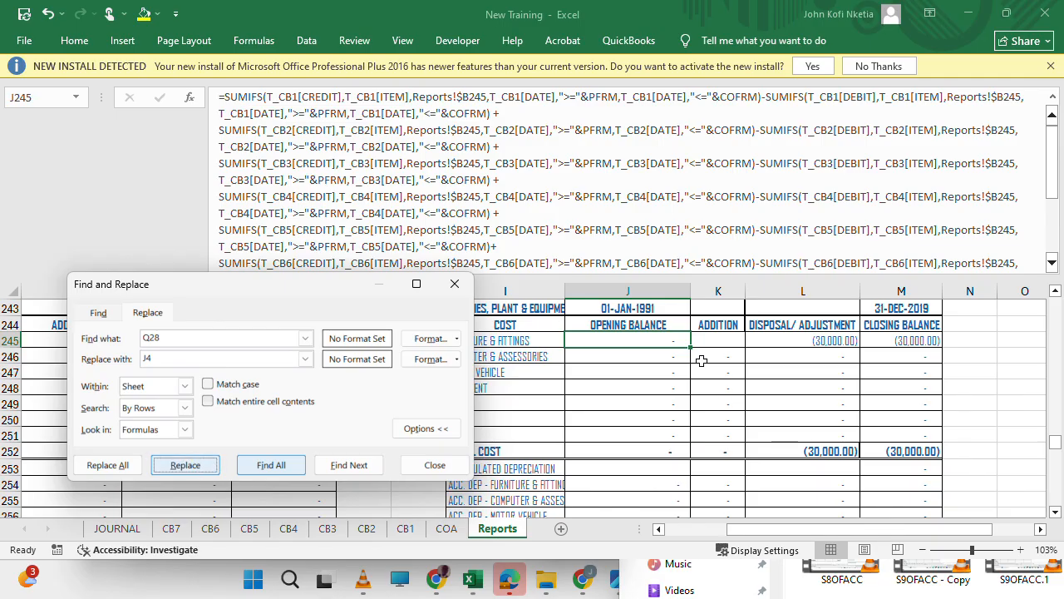
left_click_drag(690, 348, 688, 444)
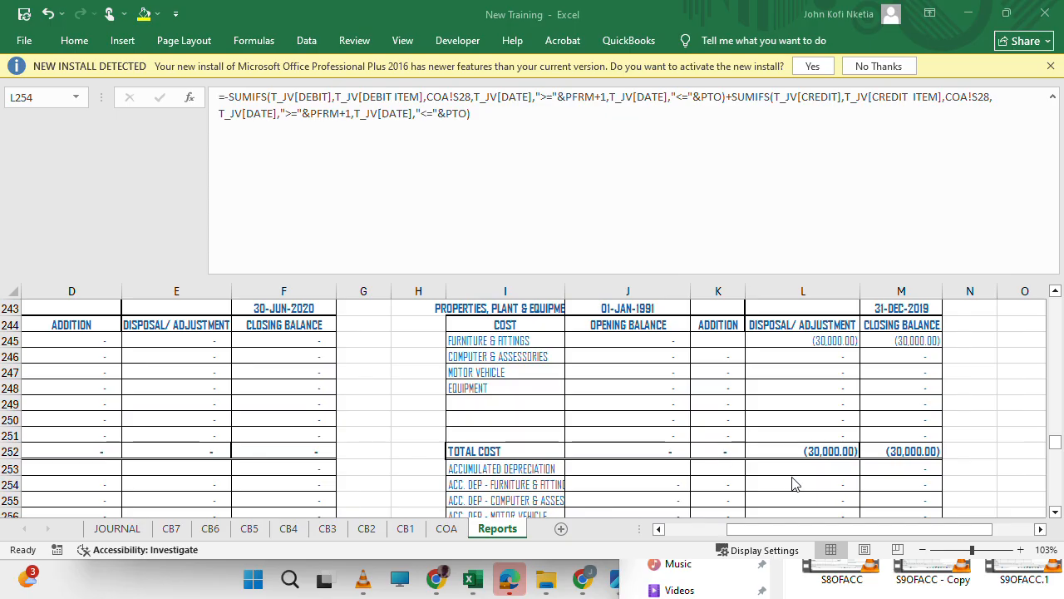
Check the accumulated depreciation adjustment items on the COA sheet and replace S28 with L4 in the formula of Reports cell L254.
scroll(792, 475, "down", 1)
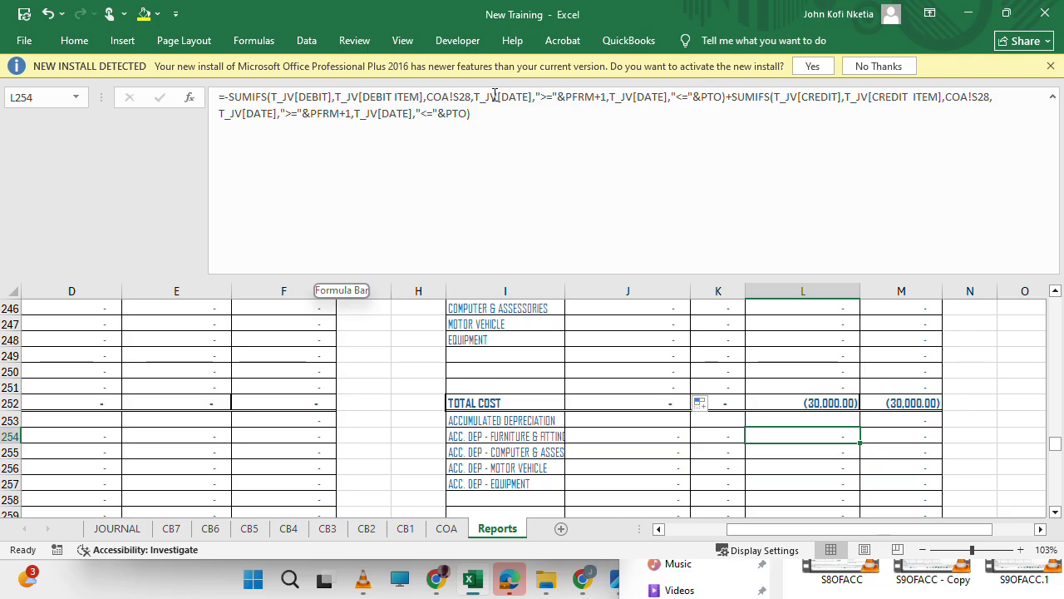
left_click(446, 529)
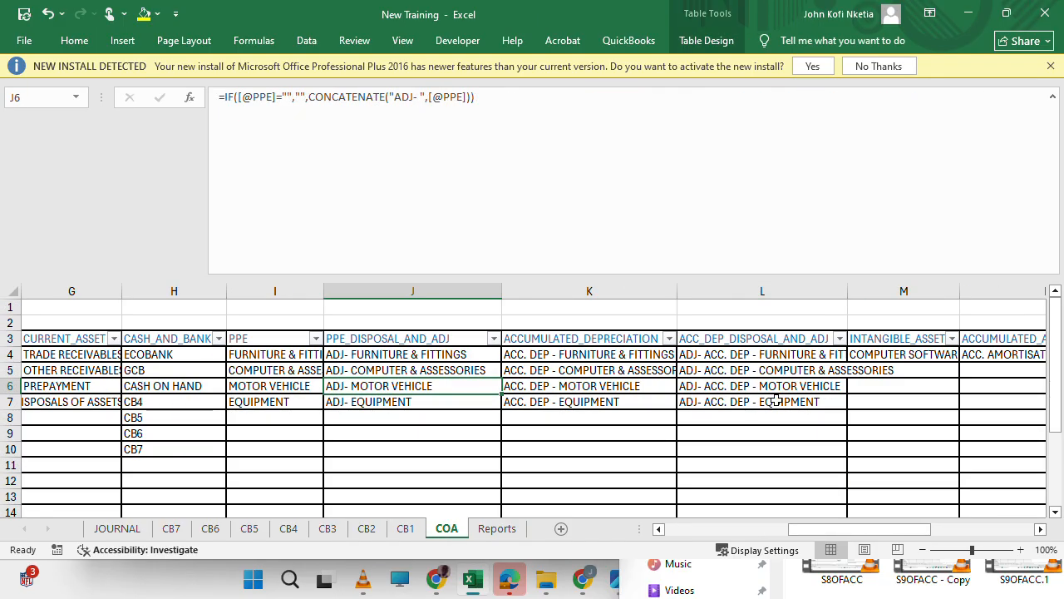
scroll(751, 395, "right", 2)
scroll(751, 395, "right", 2)
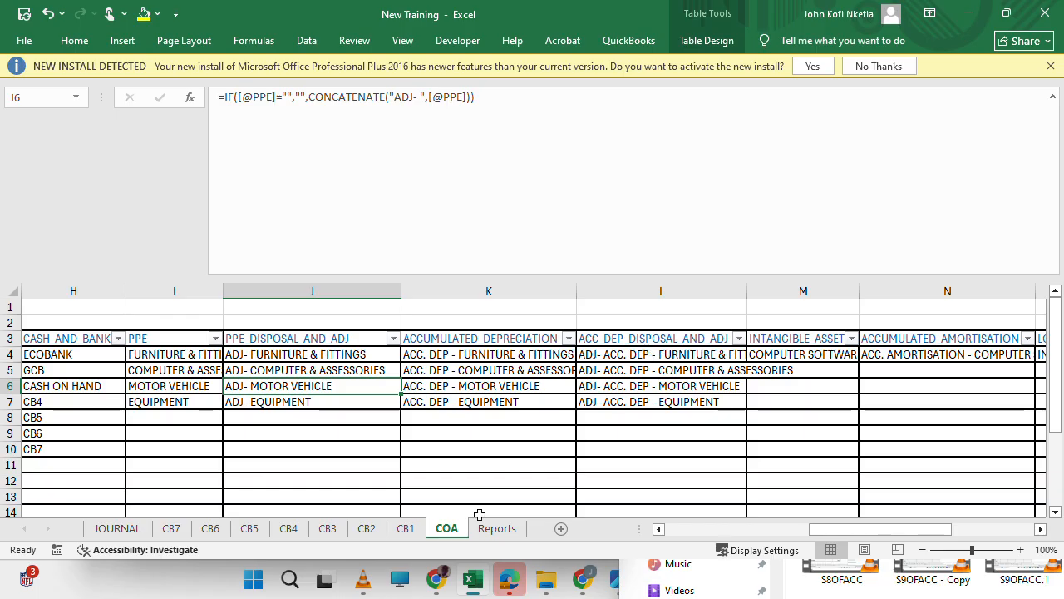
left_click(490, 529)
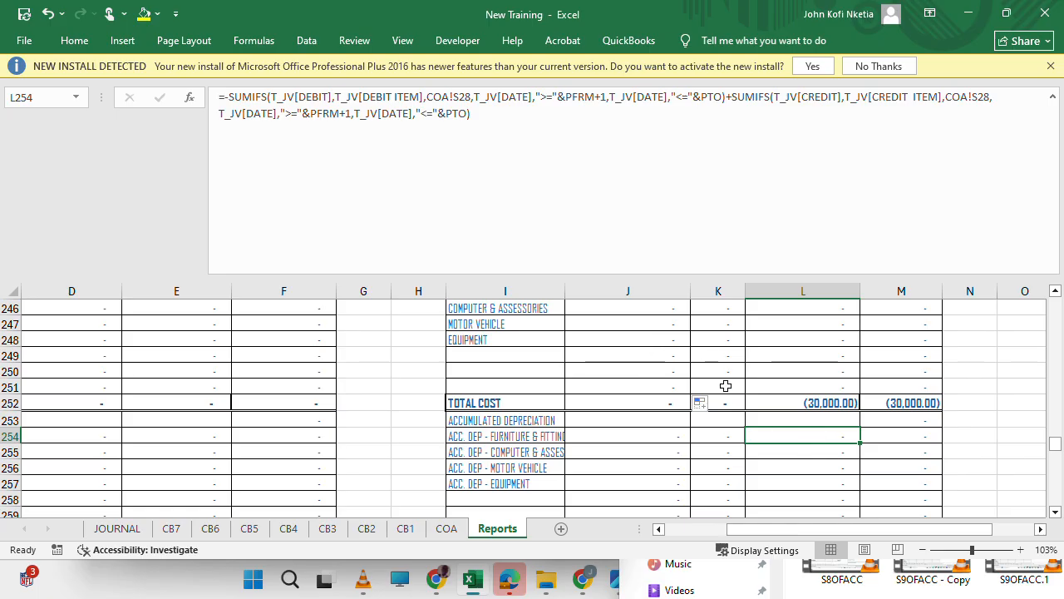
key("ctrl+h")
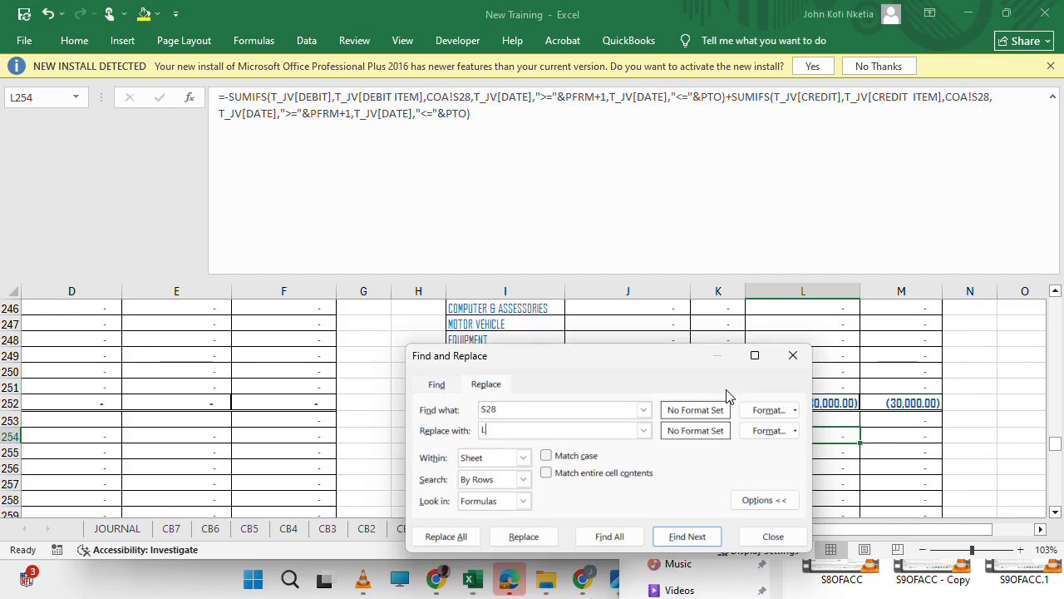
left_click(525, 544)
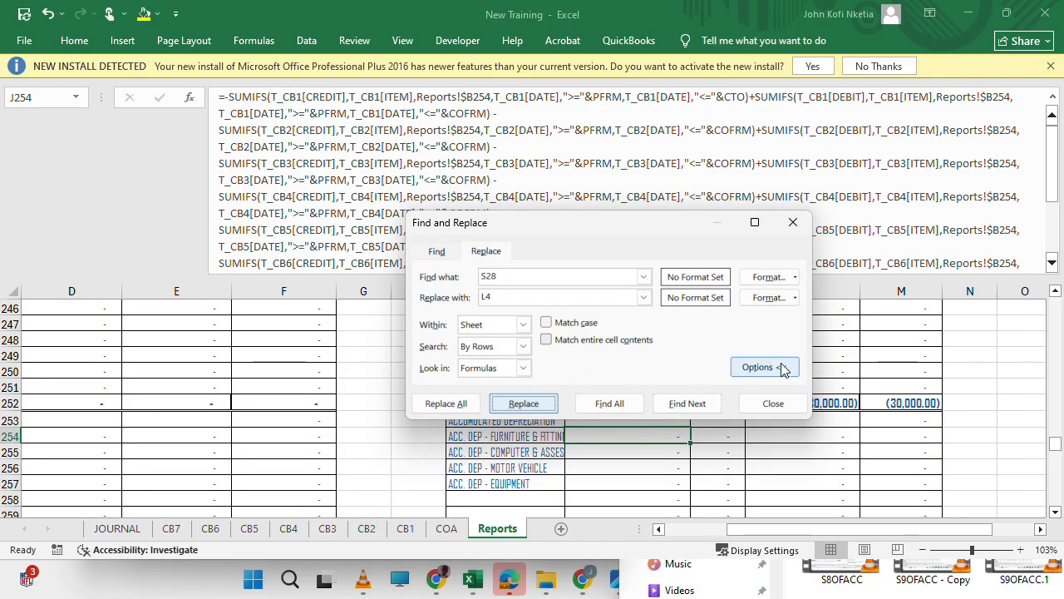
Fill the accumulated depreciation formulas of J254 and L254 down through row 259 of their columns.
left_click_drag(614, 234, 338, 135)
left_click(239, 306)
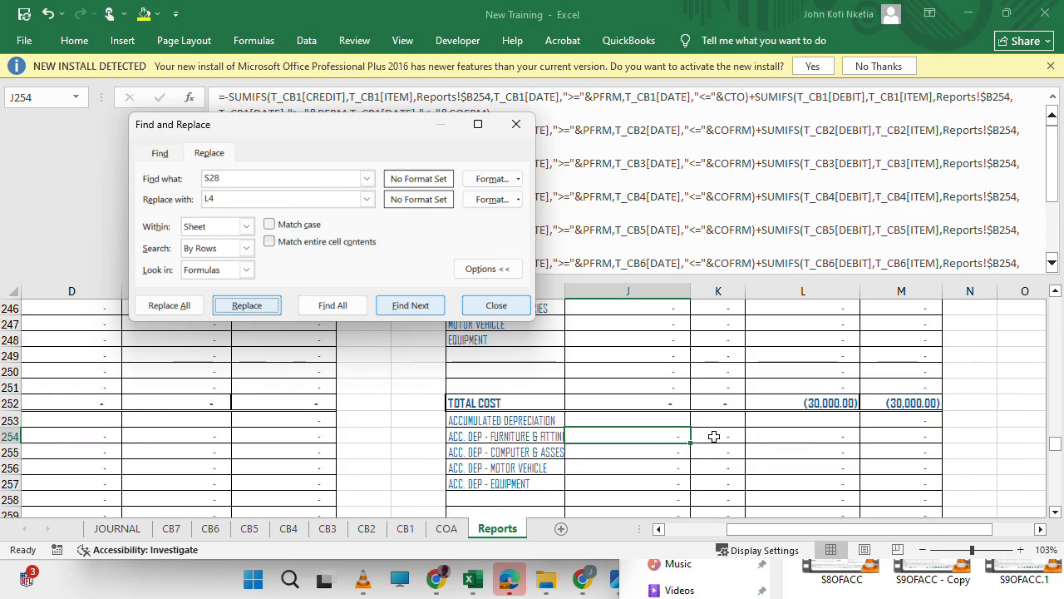
left_click_drag(688, 441, 689, 472)
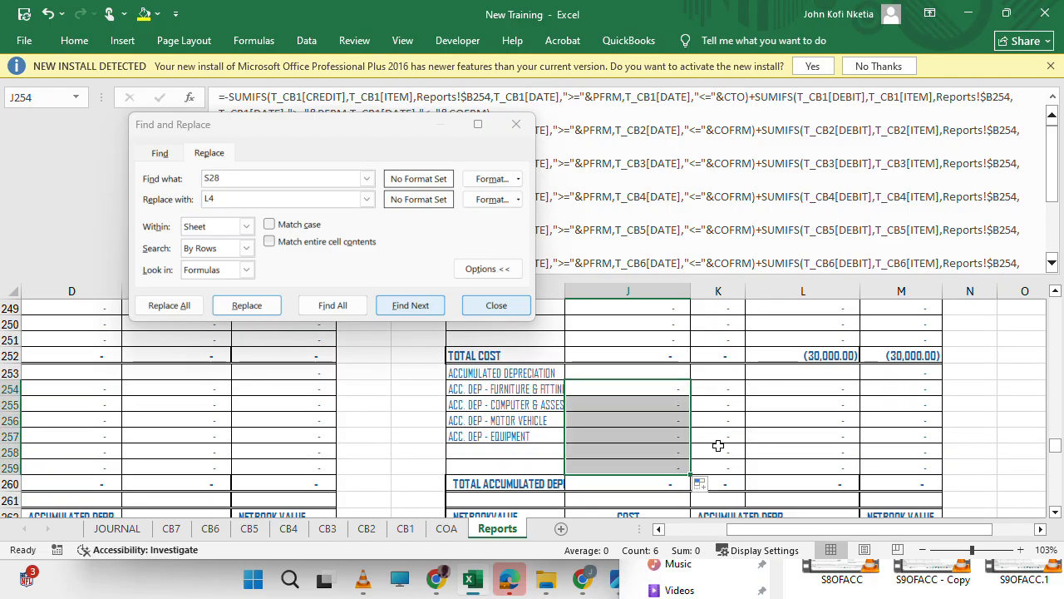
left_click(812, 392)
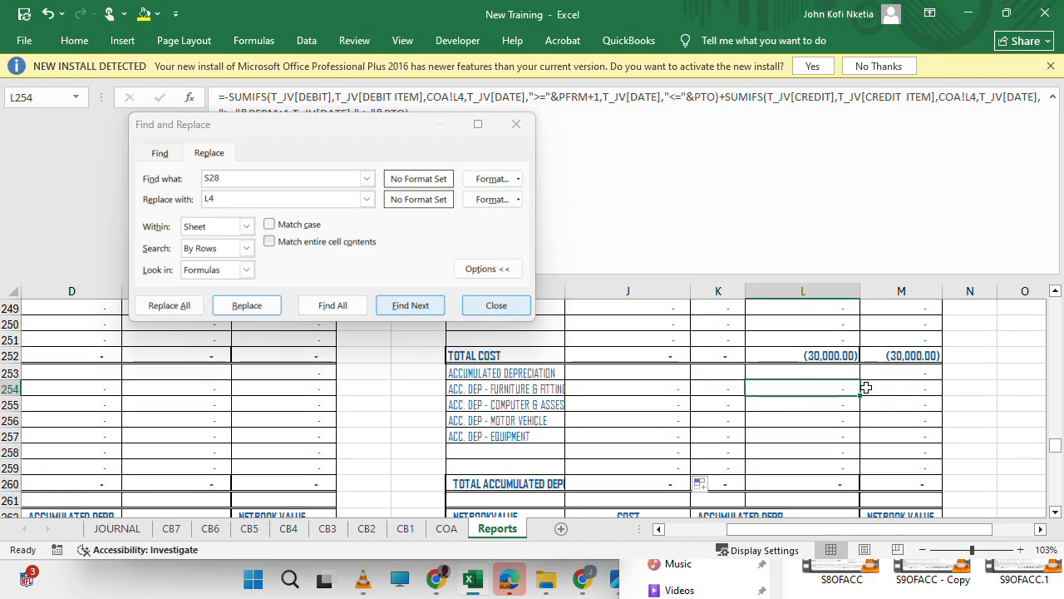
left_click_drag(862, 396, 857, 475)
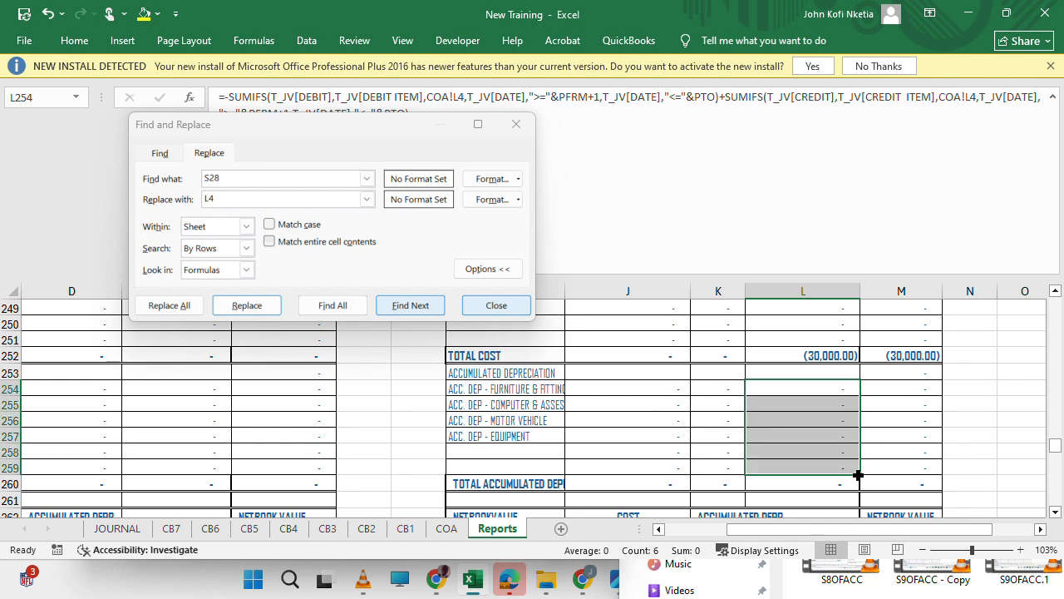
Close Find and Replace and compare the disposal/adjustment formulas of E245 and L245 in the two property, plant and equipment schedules.
left_click(512, 125)
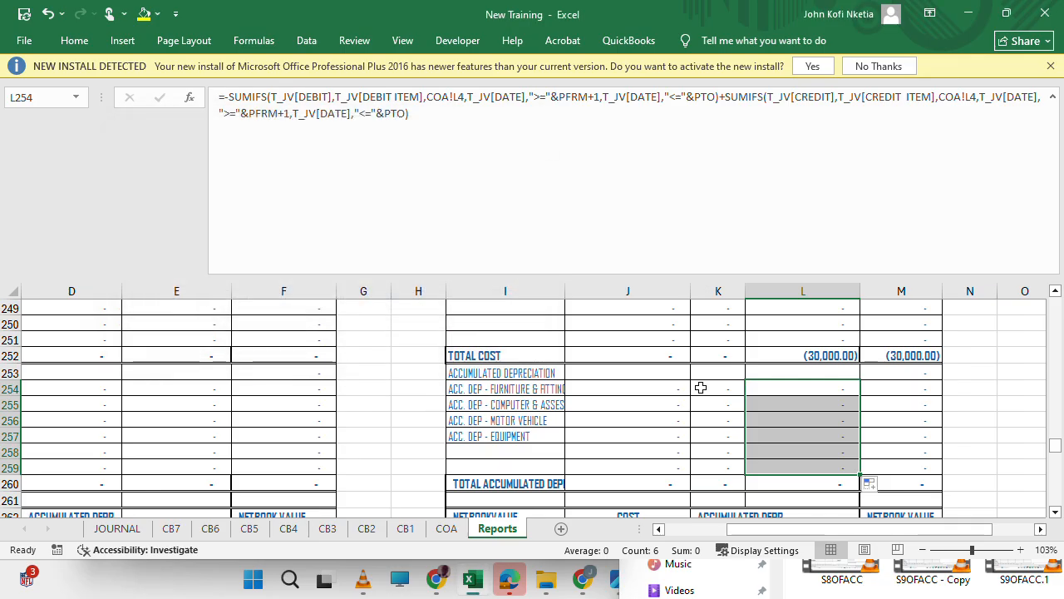
left_click(671, 405)
scroll(673, 408, "left", 3)
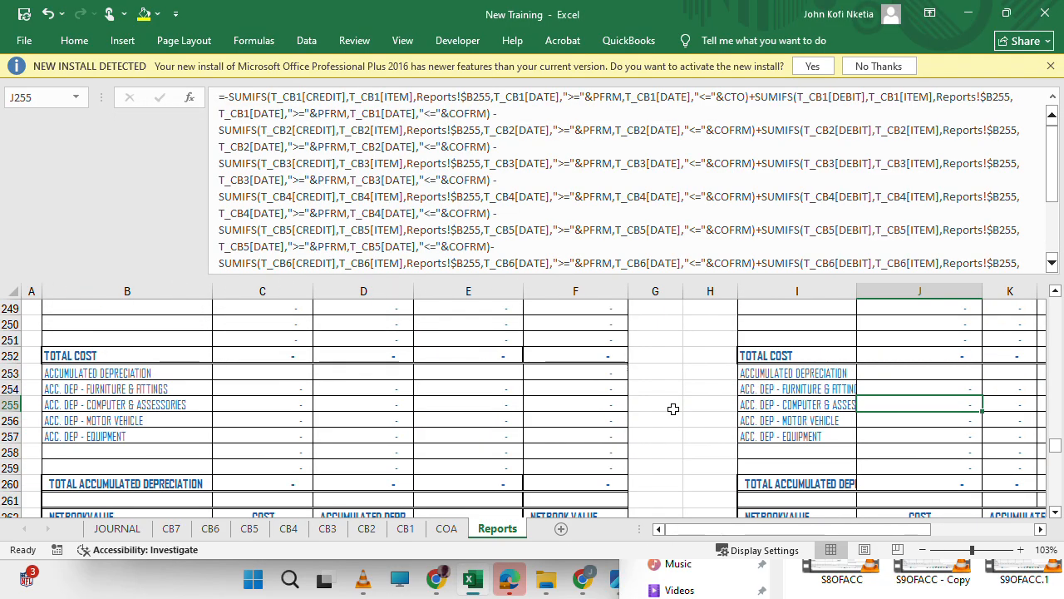
left_click(376, 380)
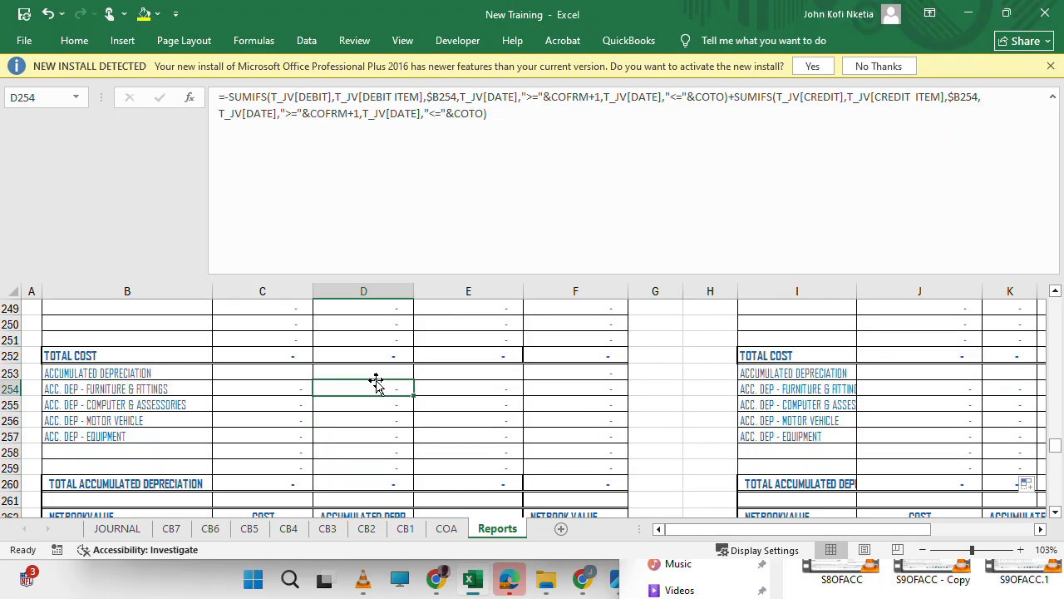
scroll(375, 382, "up", 2)
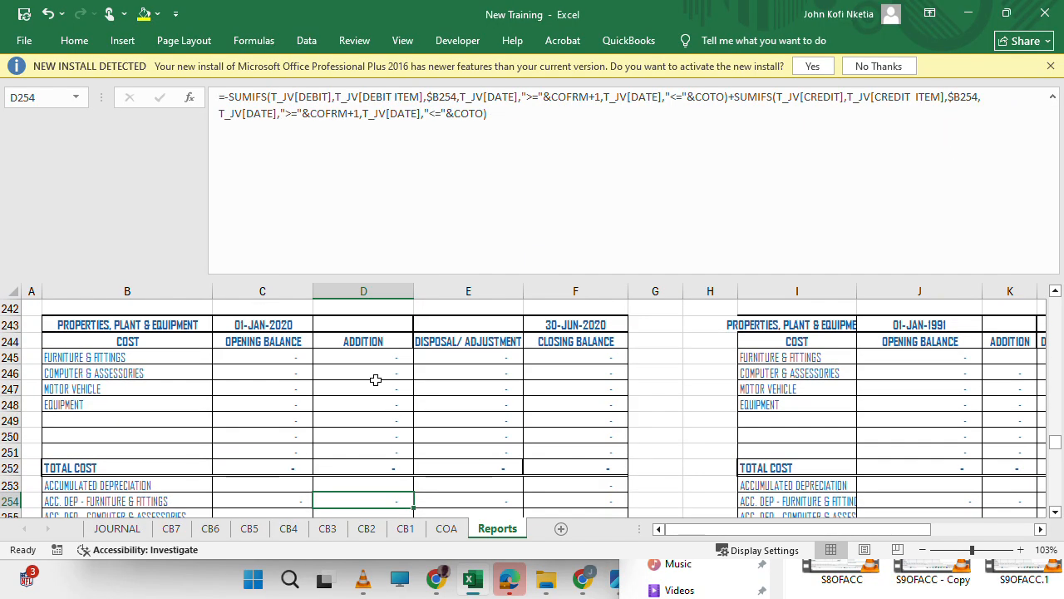
left_click(293, 357)
left_click(490, 359)
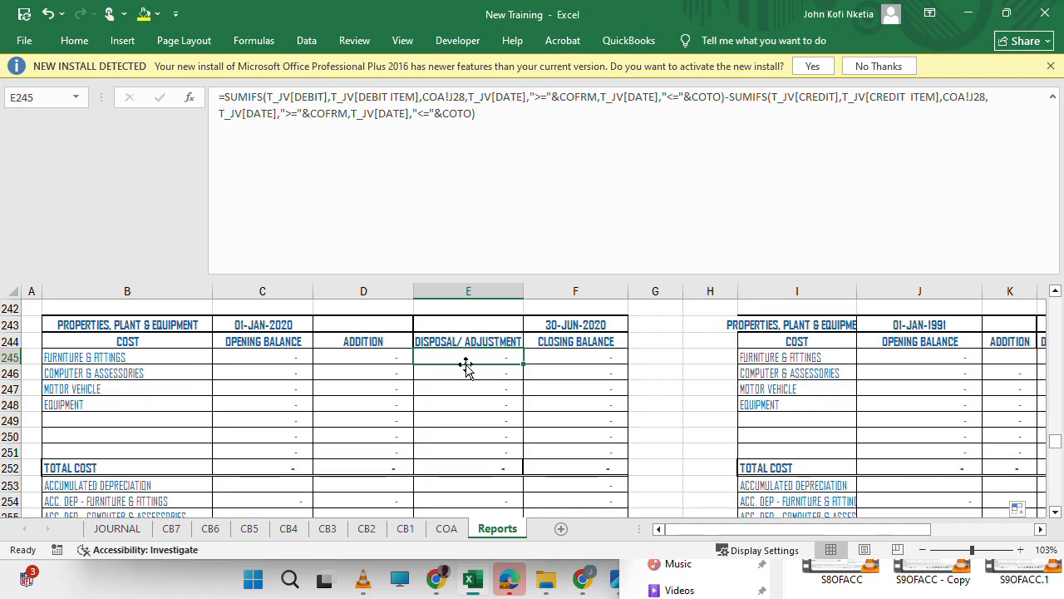
left_click(1009, 388)
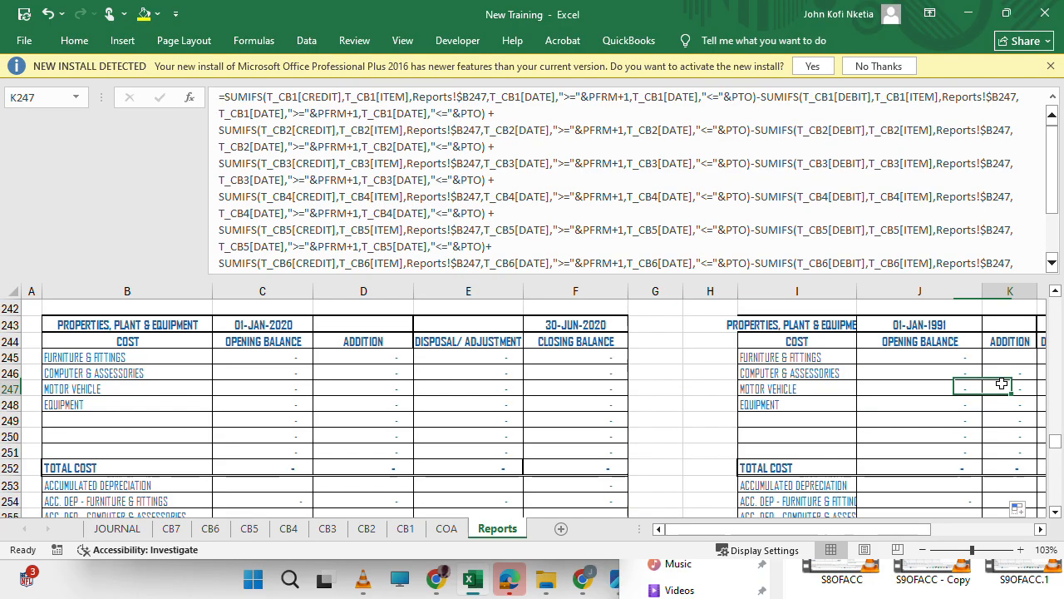
scroll(1003, 380, "right", 2)
left_click(907, 358)
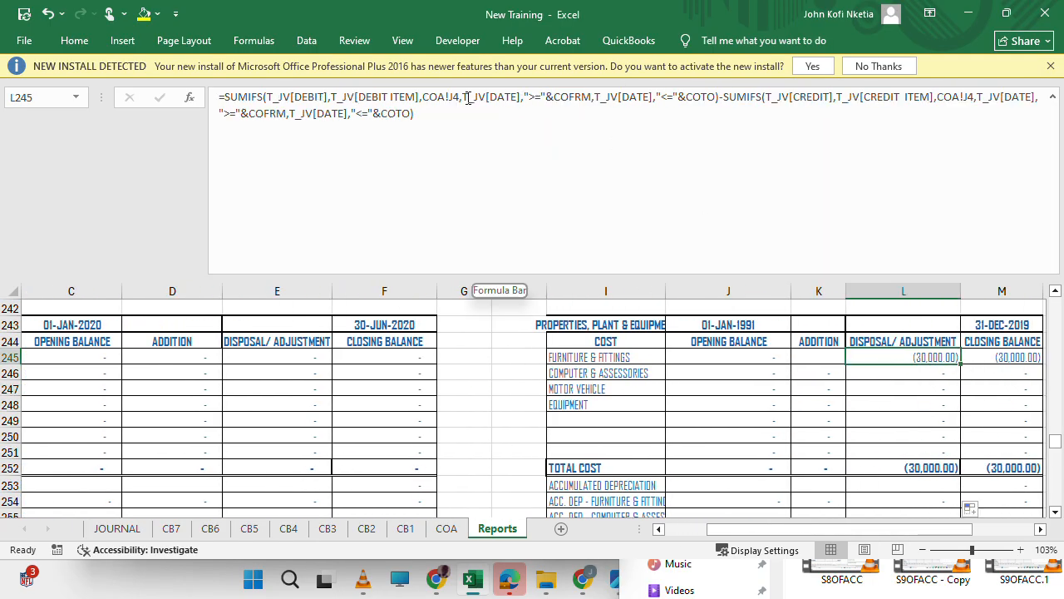
Try to replace Q28 with J4 in the disposal/adjustment formula of Reports cell E245.
left_click(283, 364)
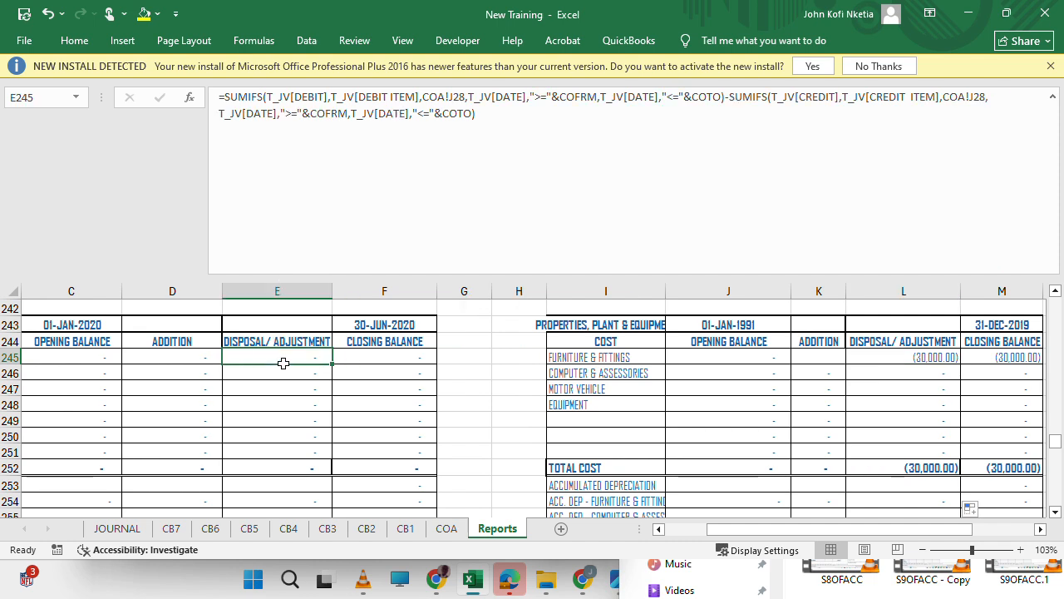
key("ctrl+h")
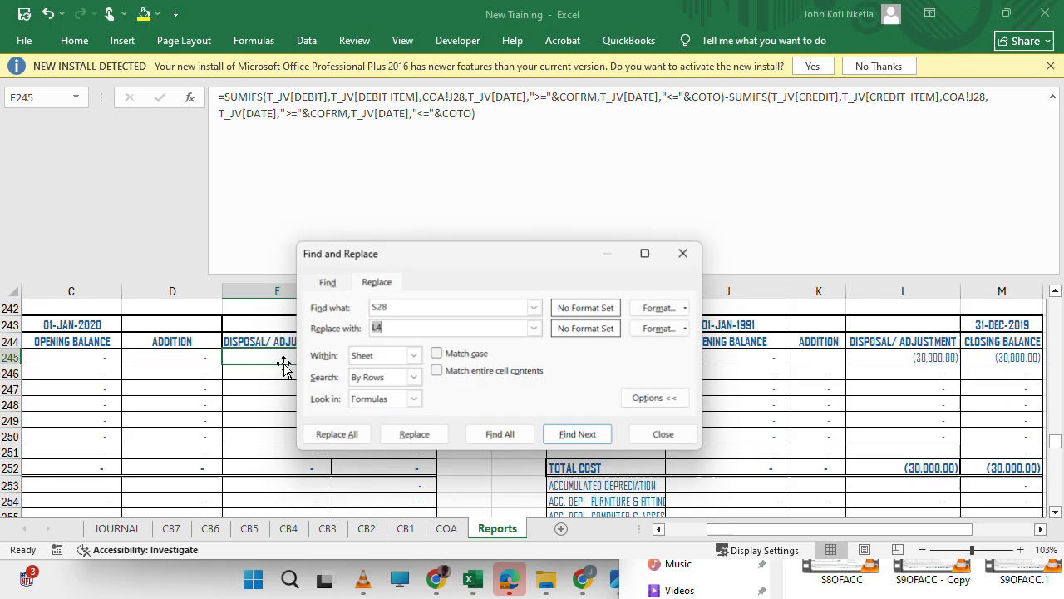
left_click(535, 313)
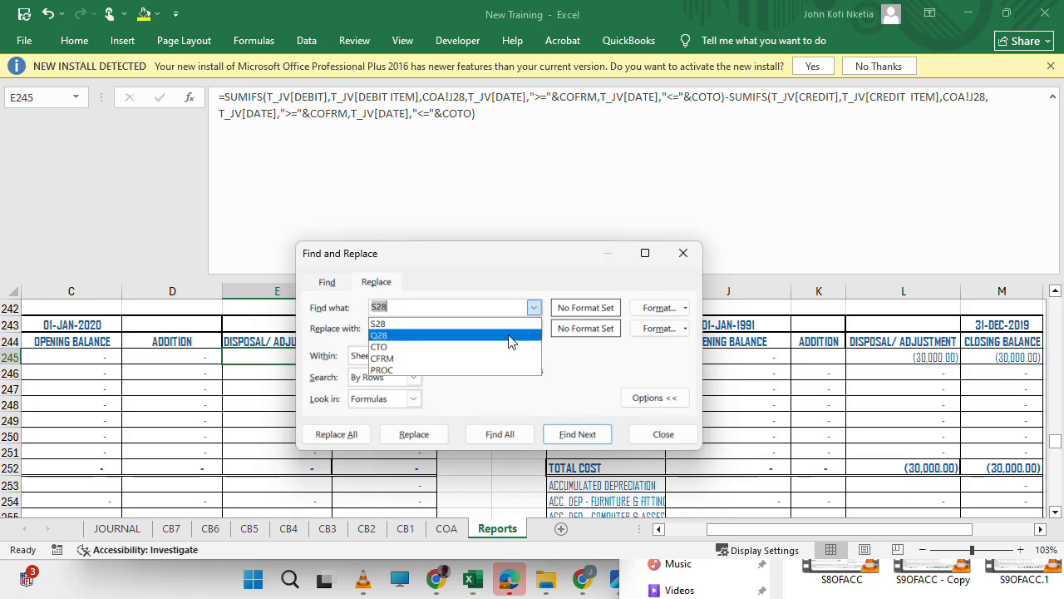
left_click(536, 337)
left_click(535, 329)
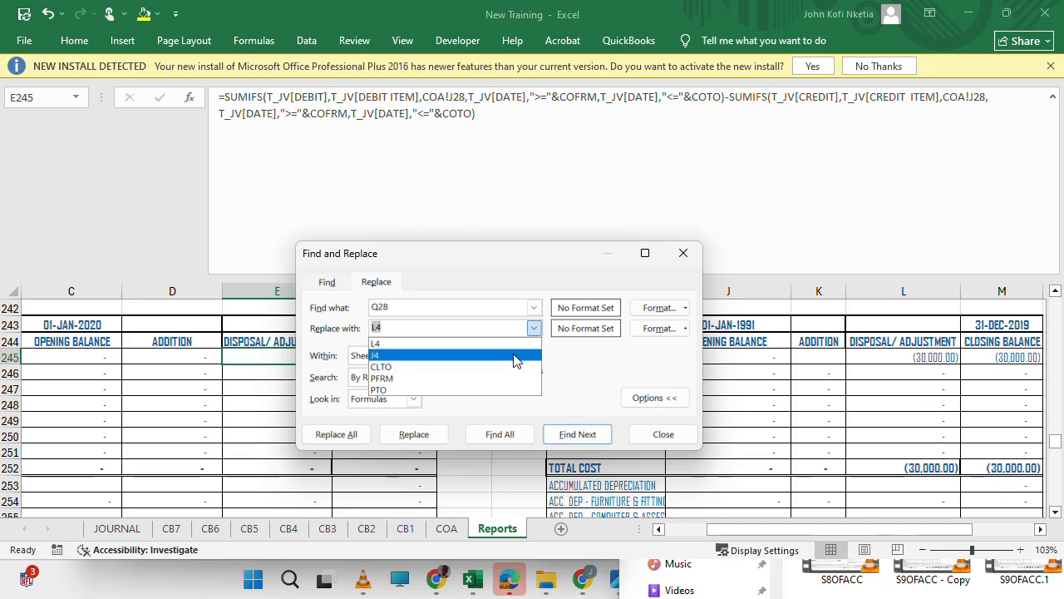
left_click(511, 355)
left_click(420, 436)
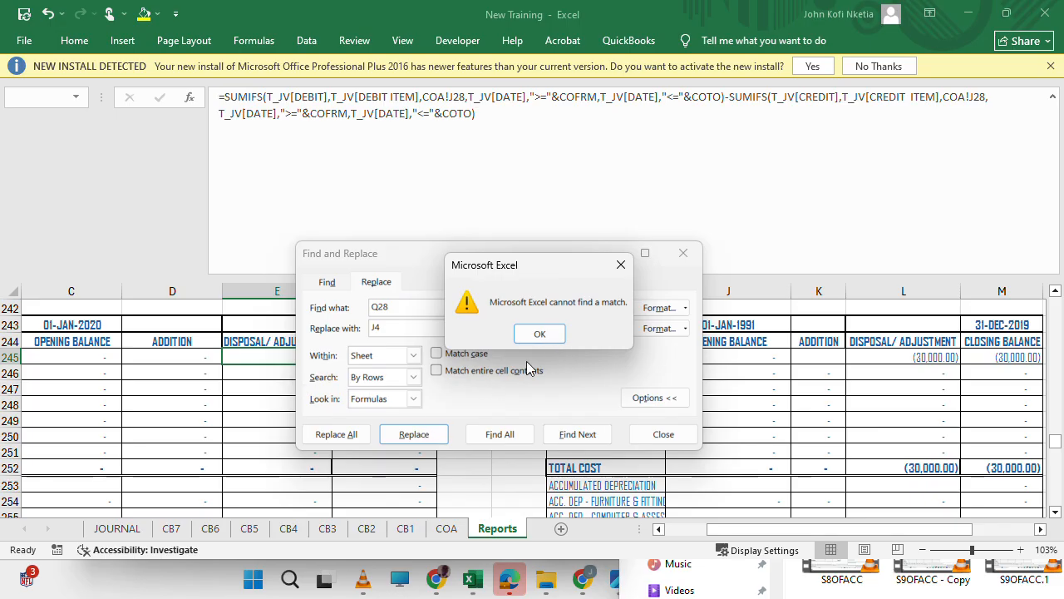
left_click(540, 334)
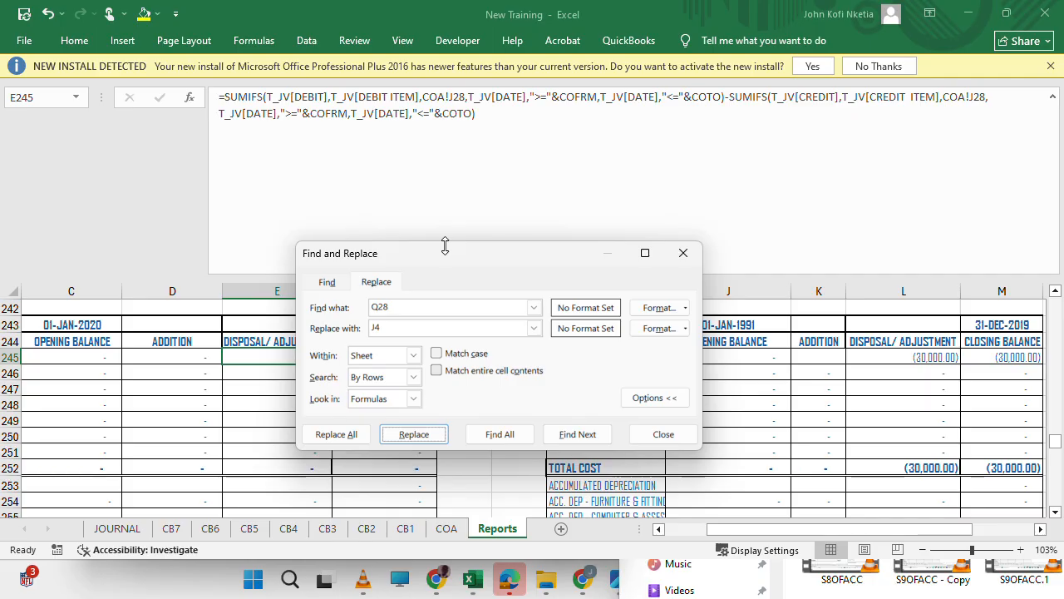
Replace J28 with J4 in the disposal/adjustment formula of E245 and close Find and Replace.
left_click_drag(434, 266, 208, 383)
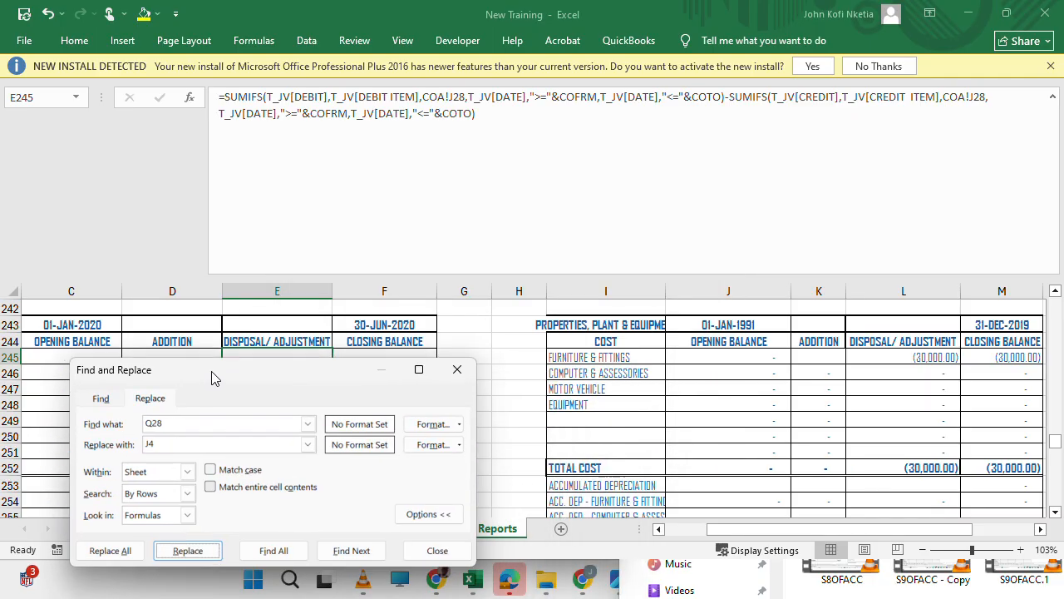
left_click(157, 421)
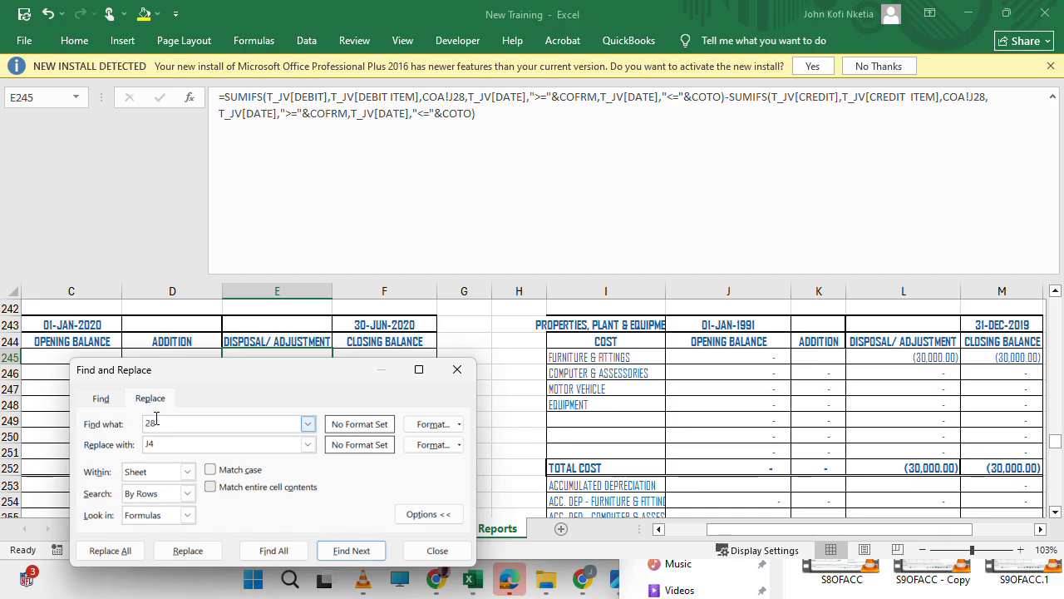
left_click(206, 557)
left_click(266, 557)
left_click(247, 552)
left_click(248, 551)
left_click(248, 551)
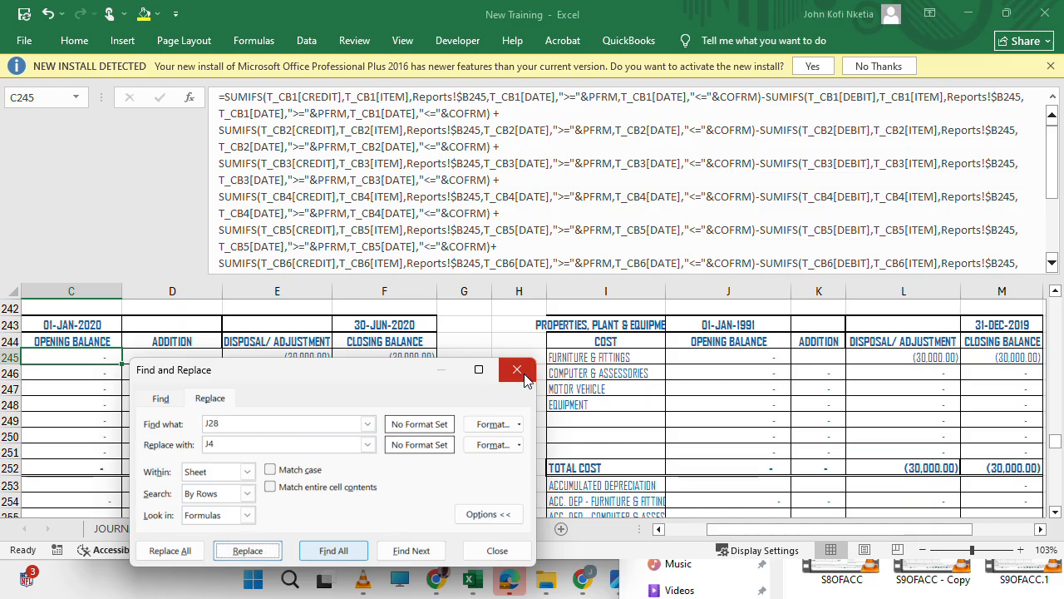
left_click(517, 370)
Fill the disposal/adjustment formula of E245 and the opening balance formula of C245 down through row 251 of their columns.
left_click(290, 356)
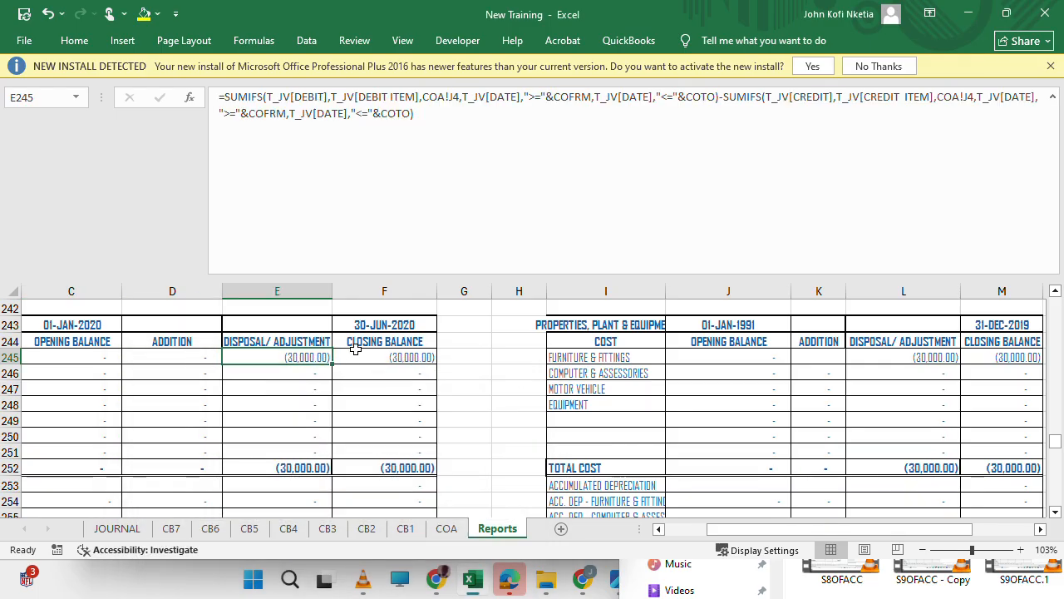
left_click_drag(332, 362, 320, 452)
scroll(202, 380, "left", 1)
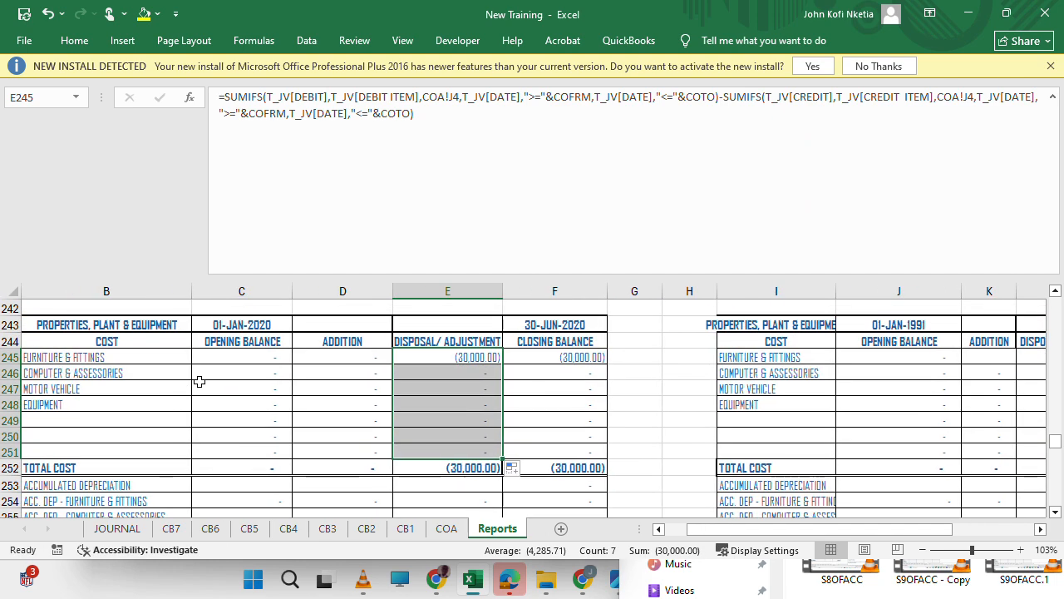
left_click(241, 356)
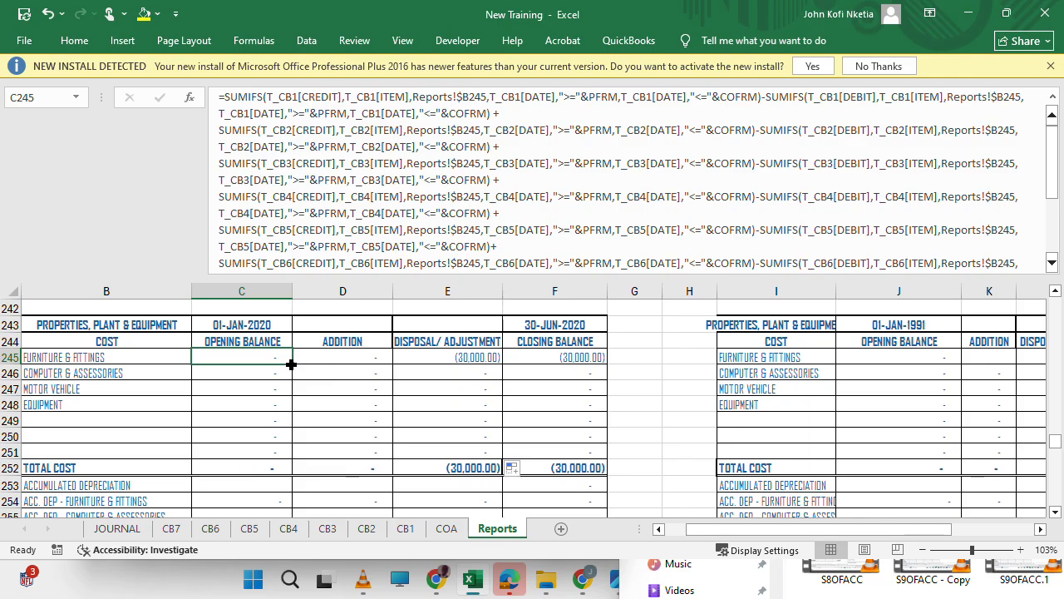
left_click_drag(290, 363, 288, 451)
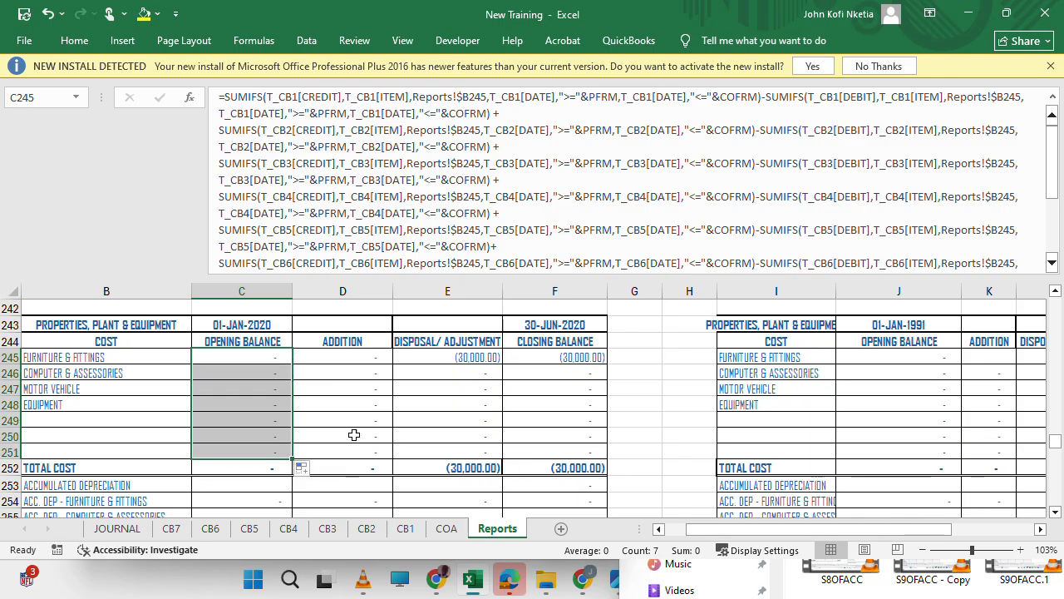
Compare the accumulated depreciation formulas of the 30-JUN-2020 schedule with the adjustment formula of L254 in the 31-DEC-2019 schedule.
scroll(396, 434, "down", 1)
scroll(396, 434, "down", 3)
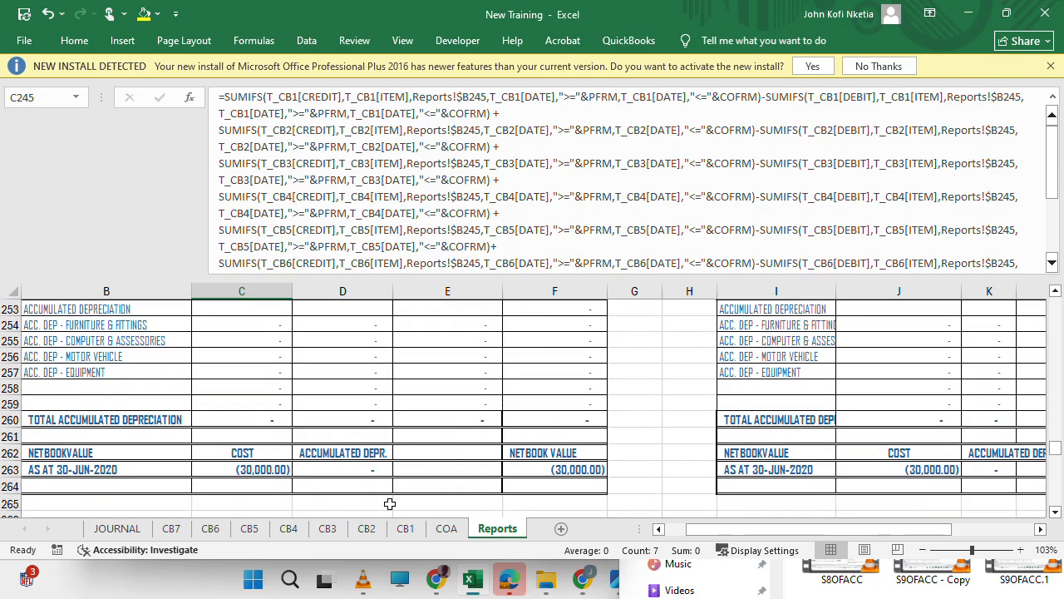
scroll(374, 387, "up", 1)
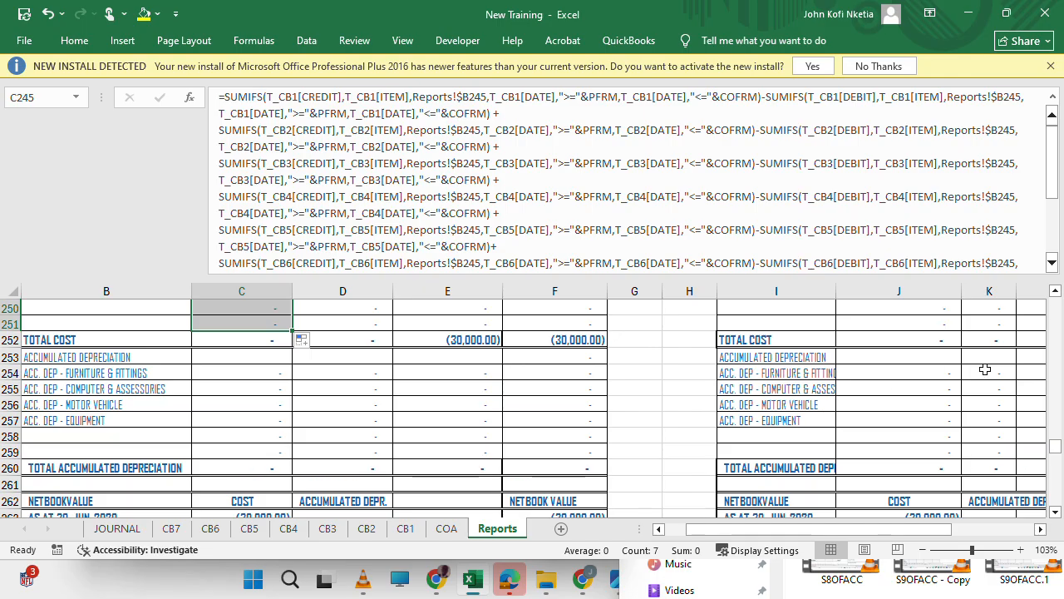
left_click(984, 369)
scroll(985, 370, "right", 1)
left_click(912, 374)
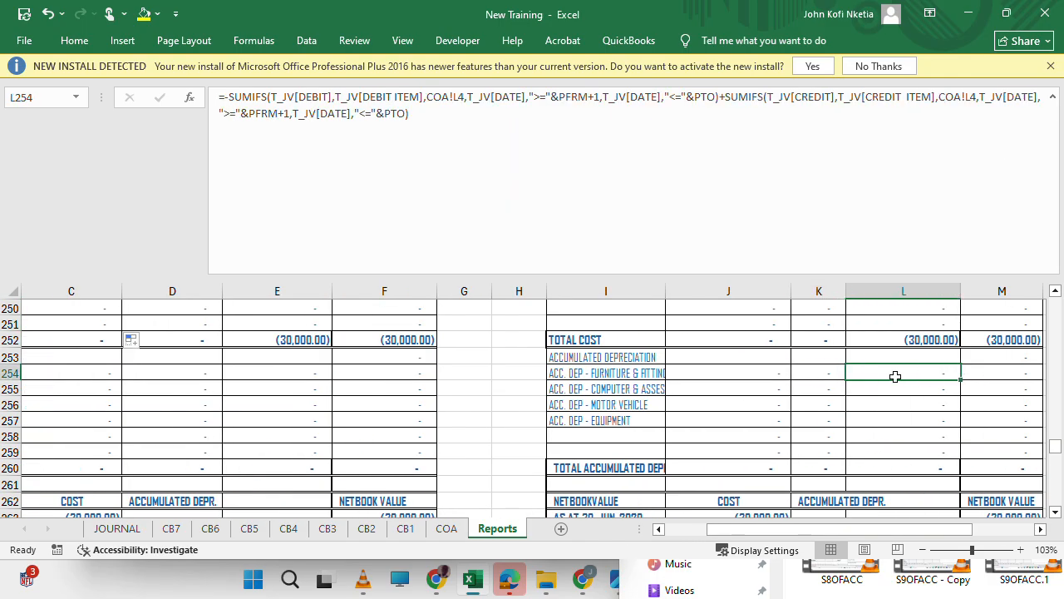
left_click(184, 407)
scroll(184, 405, "left", 2)
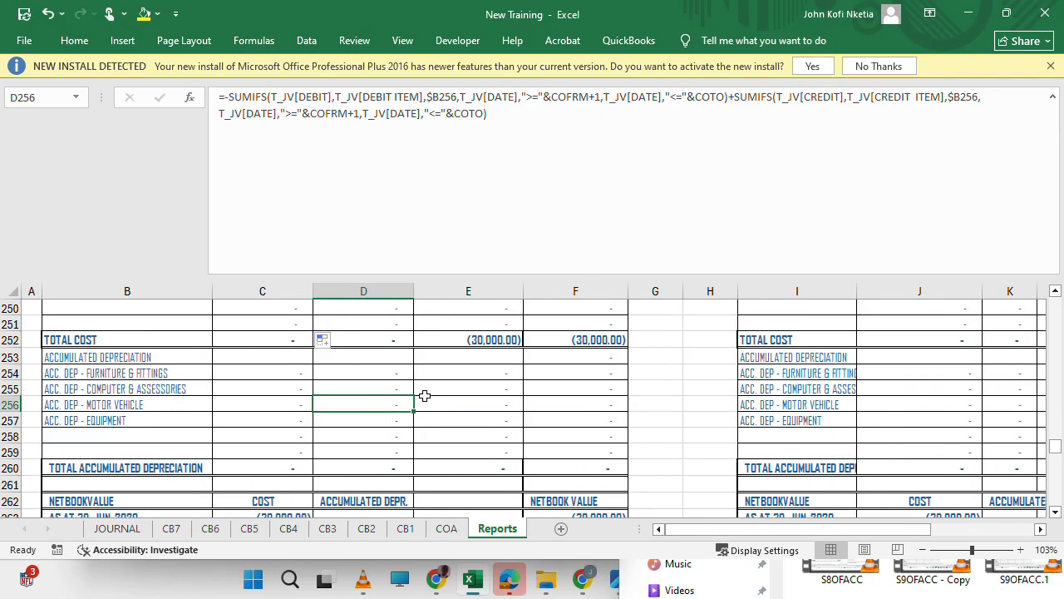
Replace L28 with LV in the accumulated depreciation adjustment formula of E254 and close Find and Replace.
left_click(451, 375)
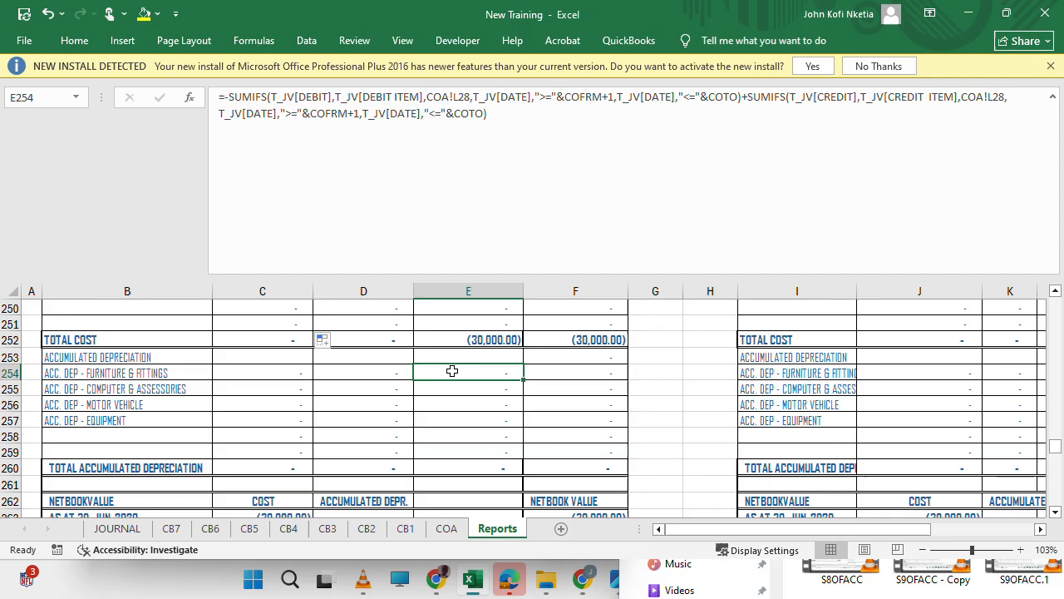
key("ctrl+h")
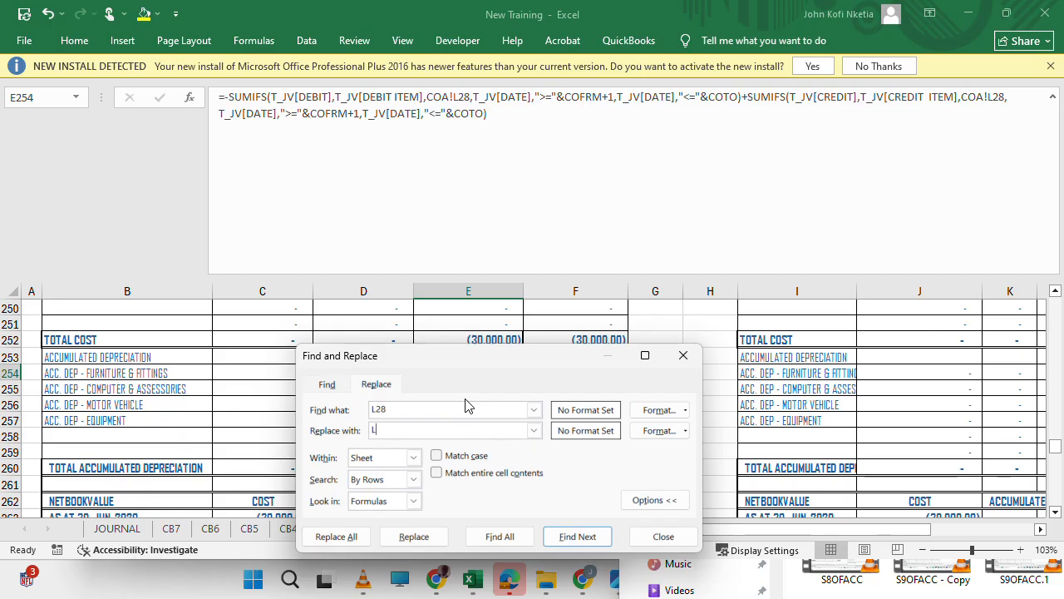
left_click(413, 536)
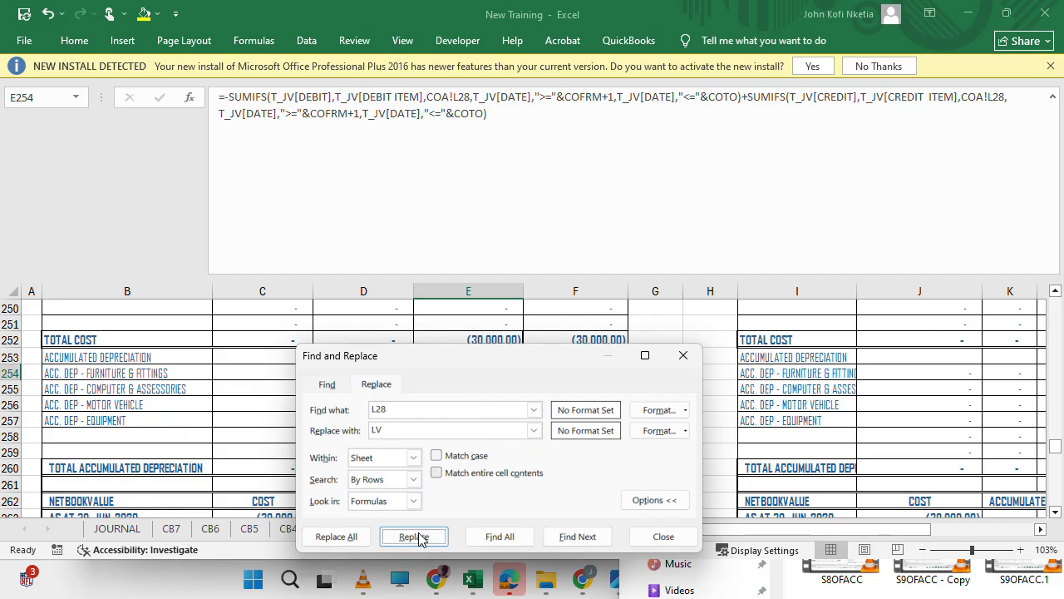
left_click(445, 538)
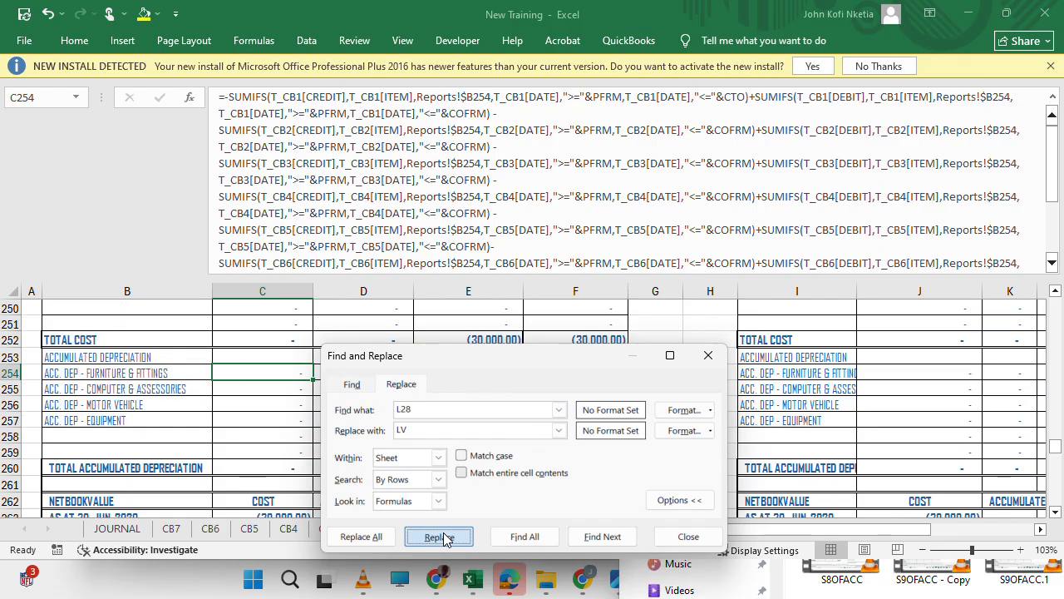
left_click(706, 359)
Fill the accumulated depreciation formulas of C254 and E254 down through row 259 of their columns.
left_click_drag(314, 381, 311, 454)
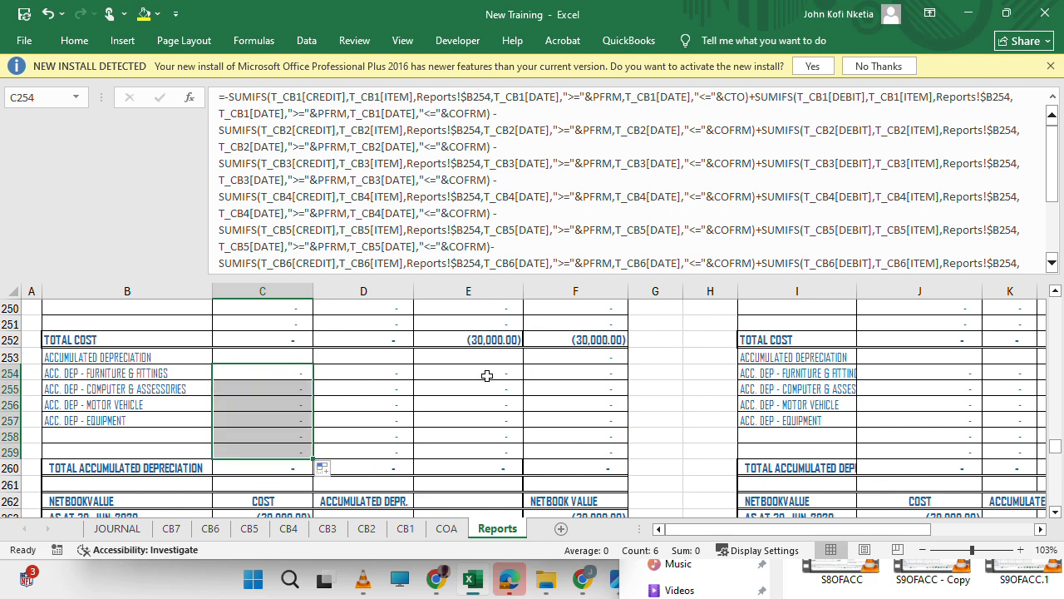
left_click(486, 376)
left_click_drag(524, 378, 516, 463)
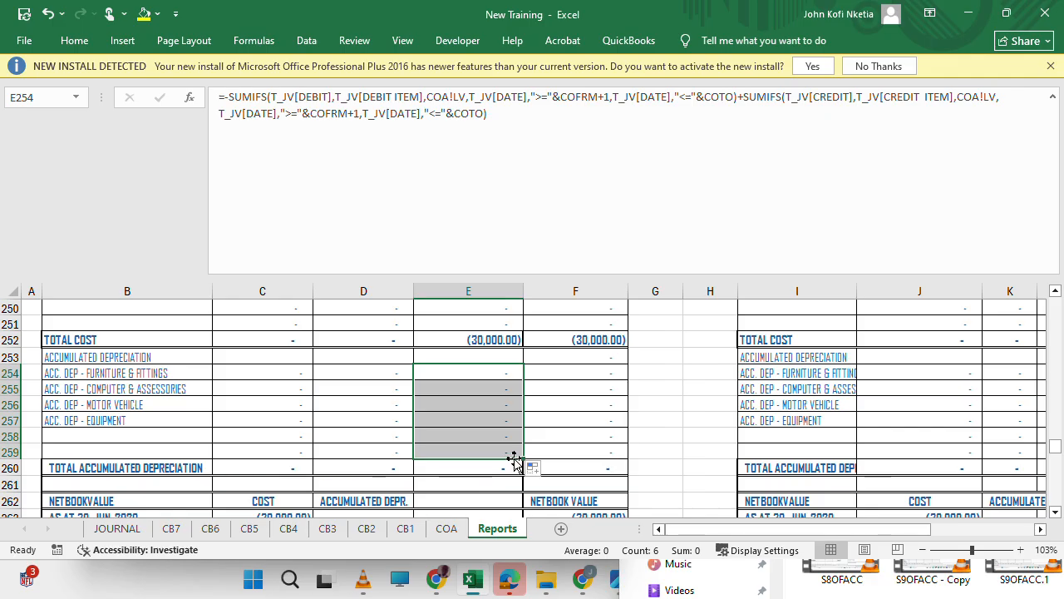
Review the disposal figures in both property, plant and equipment schedules and check the entry dates on the JOURNAL sheet.
scroll(495, 380, "up", 3)
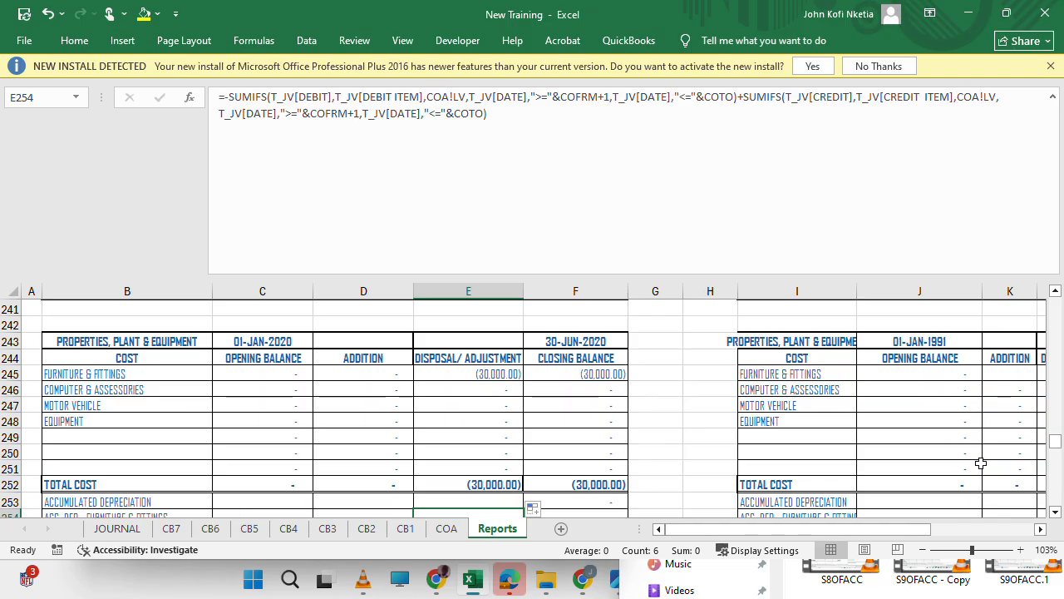
left_click(958, 425)
scroll(959, 426, "right", 4)
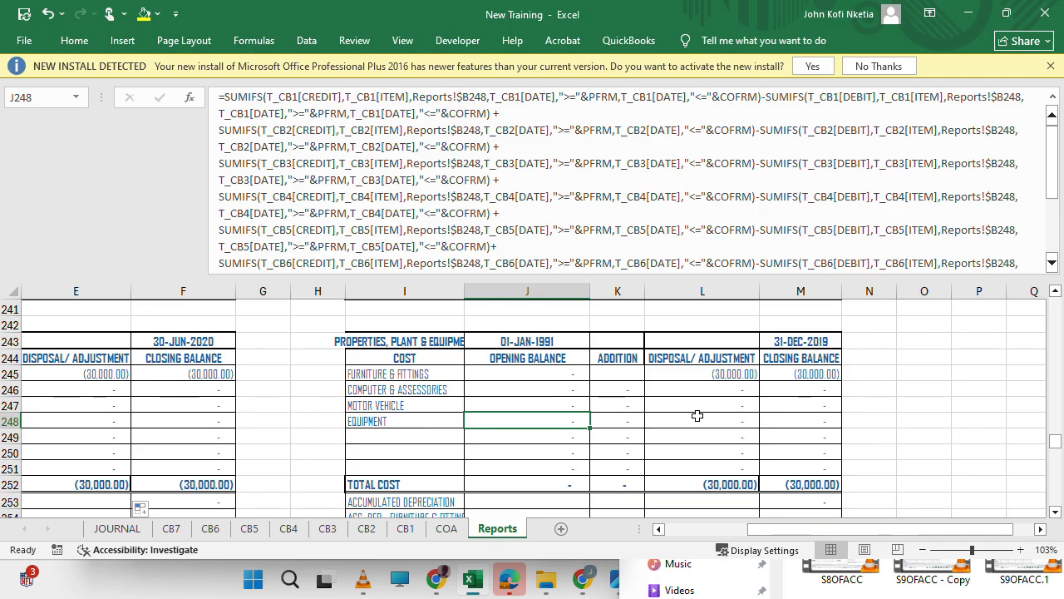
scroll(697, 416, "left", 2)
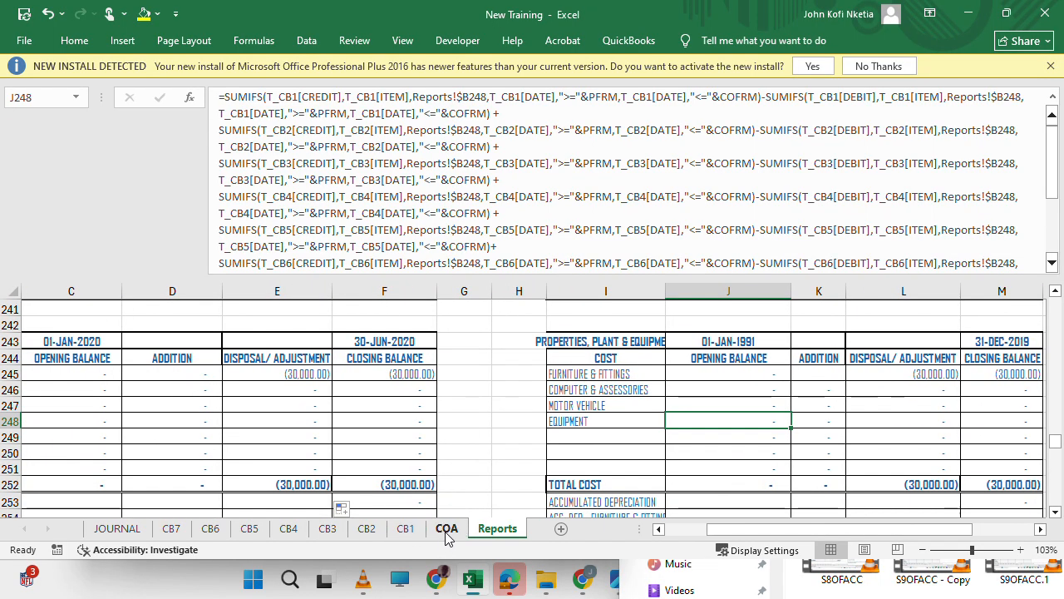
left_click(117, 529)
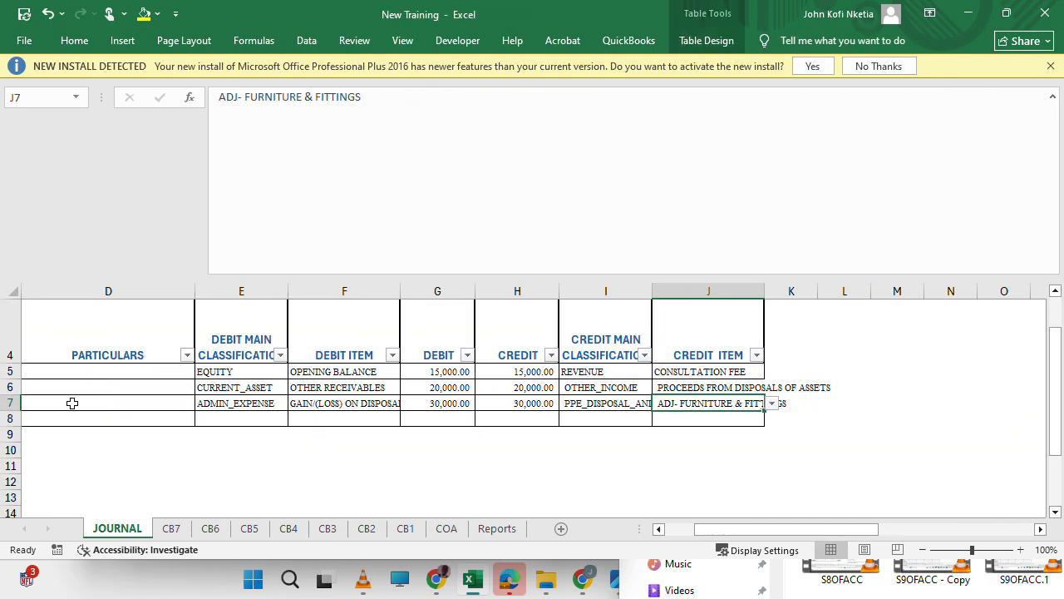
scroll(72, 402, "left", 3)
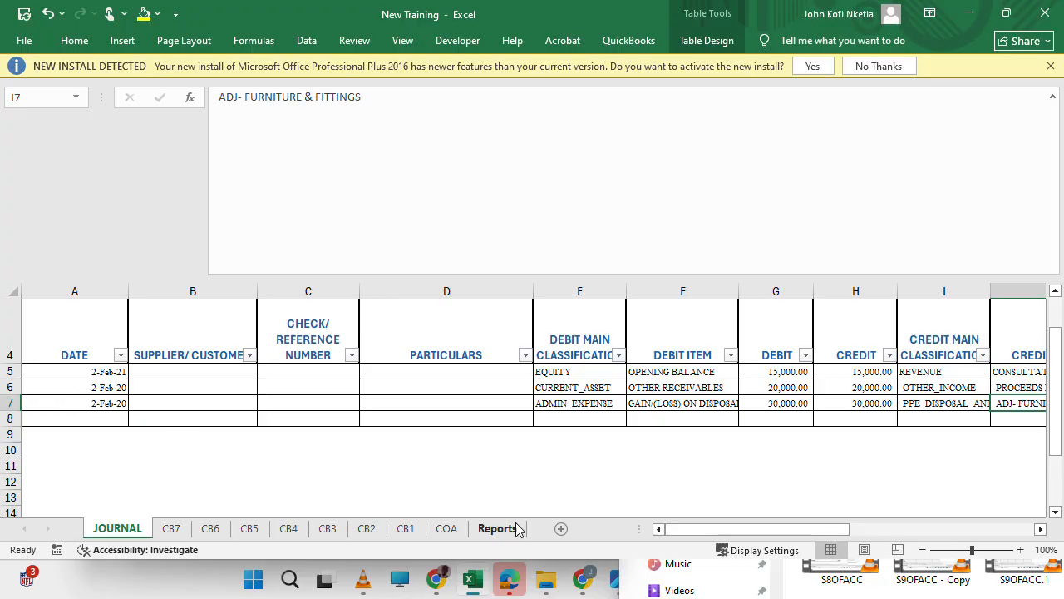
Return to the Reports sheet and examine the furniture and fittings disposal formula in L245 of the 31-DEC-2019 schedule.
left_click(497, 529)
scroll(744, 416, "right", 3)
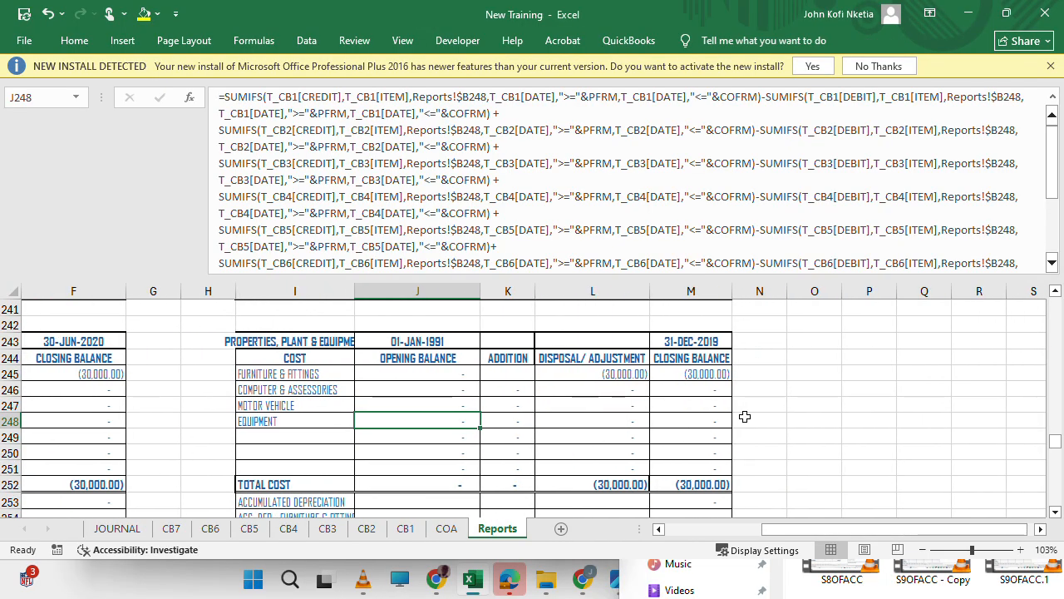
left_click(639, 370)
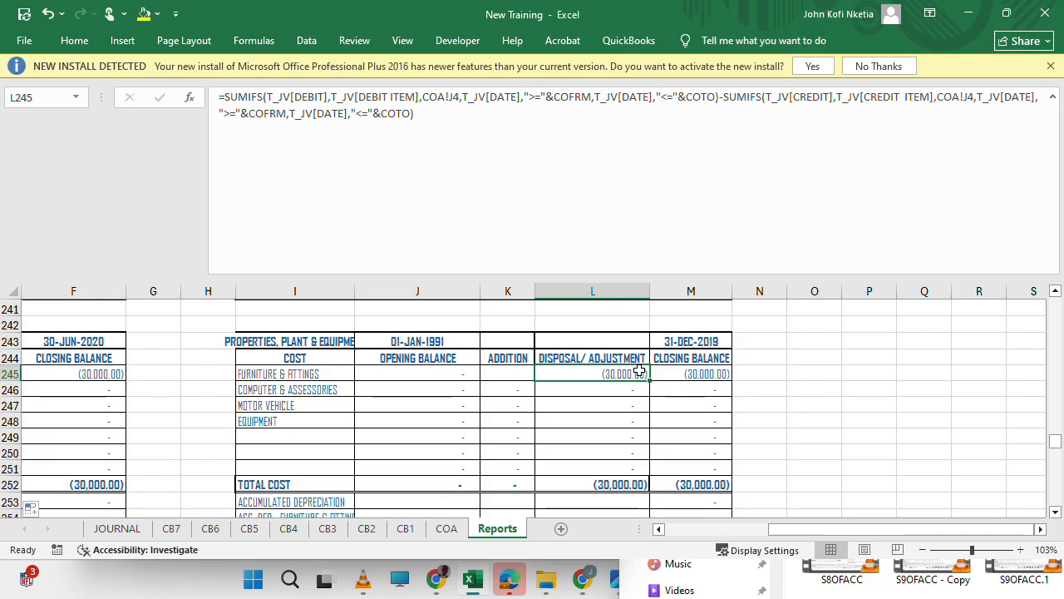
scroll(570, 402, "up", 10)
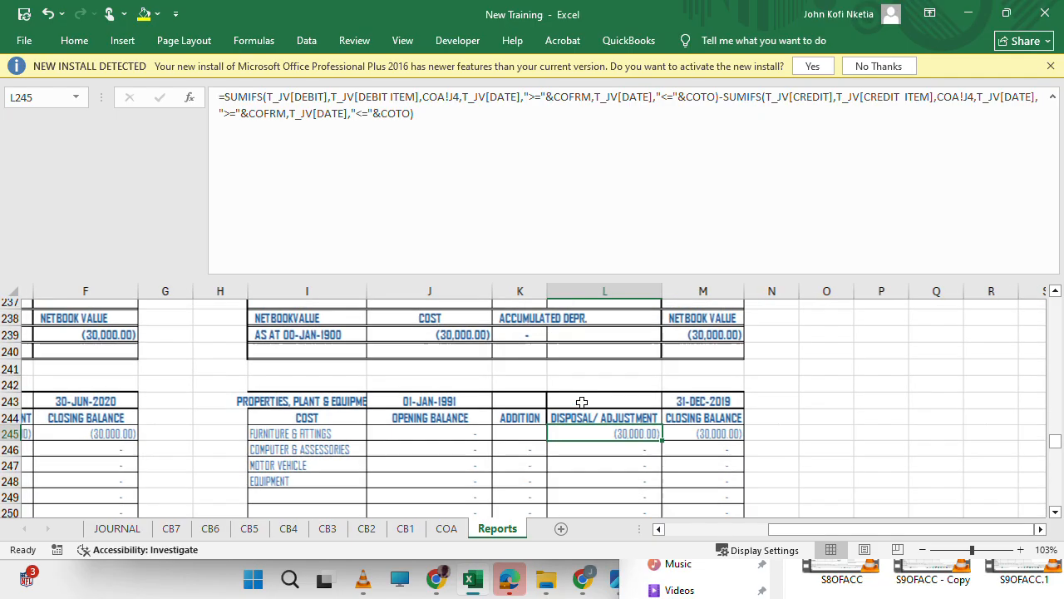
scroll(582, 402, "down", 10)
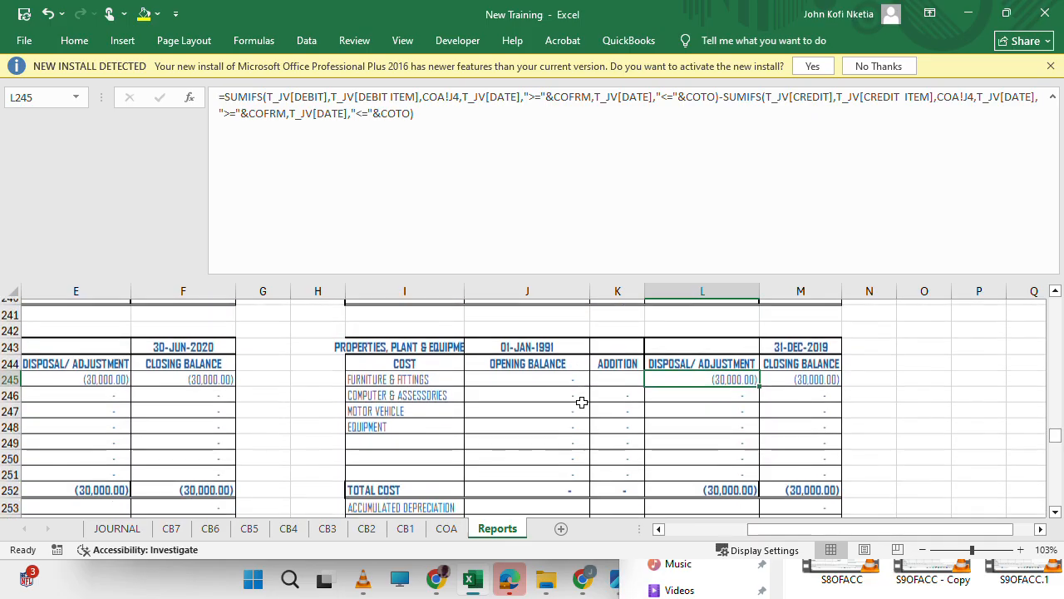
scroll(582, 402, "up", 9)
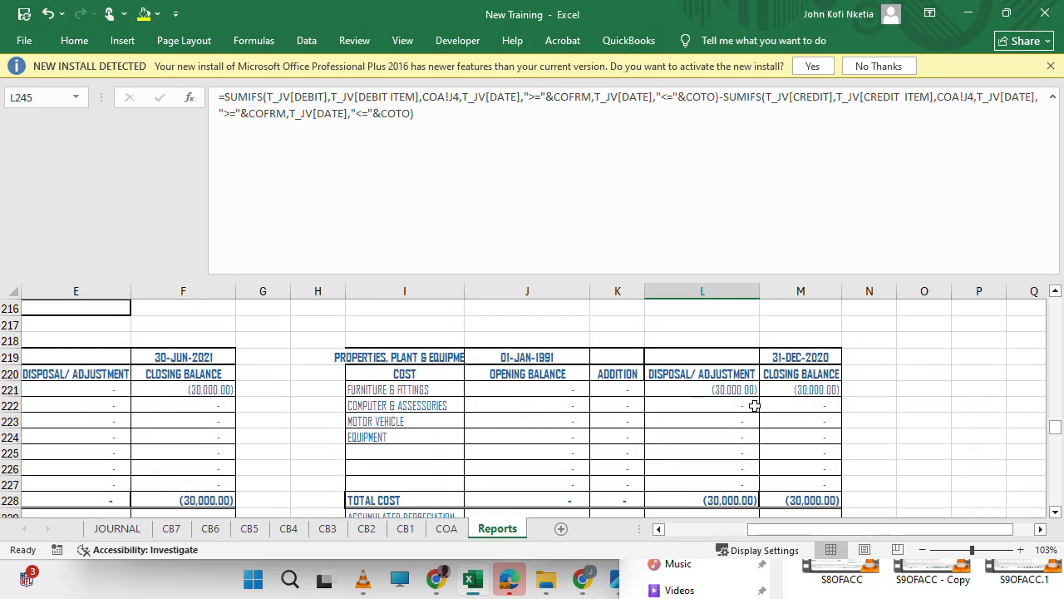
Examine the disposal column L221:L228 of the 31-DEC-2020 schedule and check its formula's date range against the reporting period dates heading the sheet.
left_click(719, 390)
left_click_drag(669, 389, 693, 494)
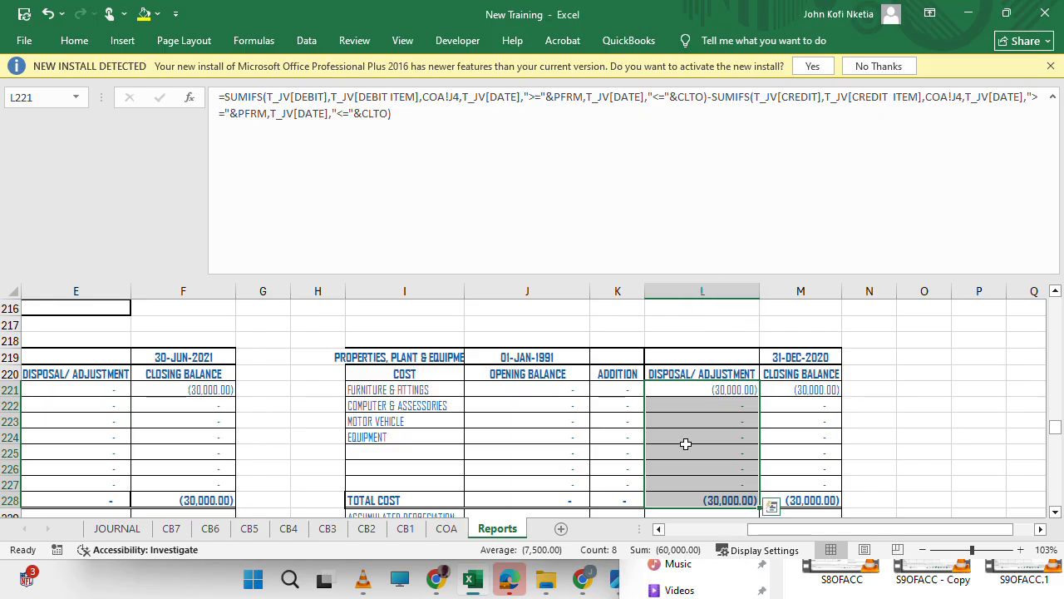
scroll(685, 442, "up", 16)
scroll(685, 444, "up", 11)
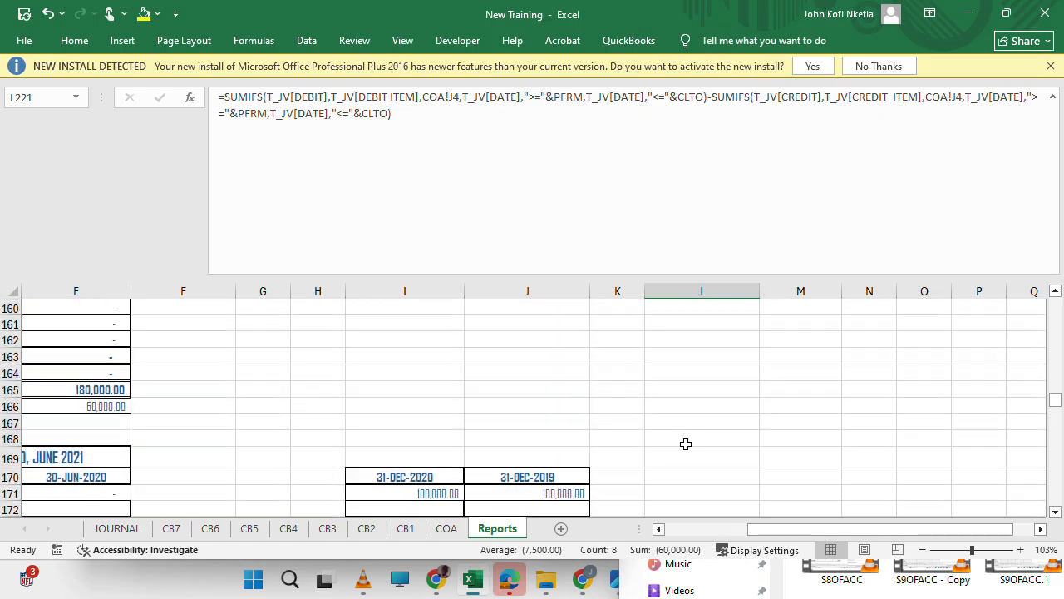
scroll(685, 444, "up", 11)
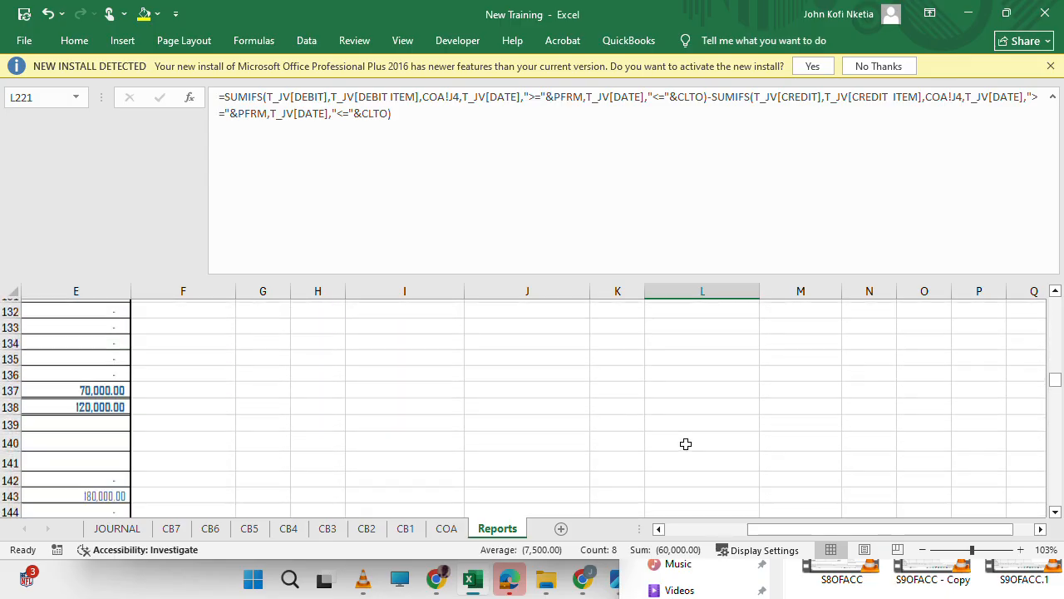
scroll(685, 443, "up", 20)
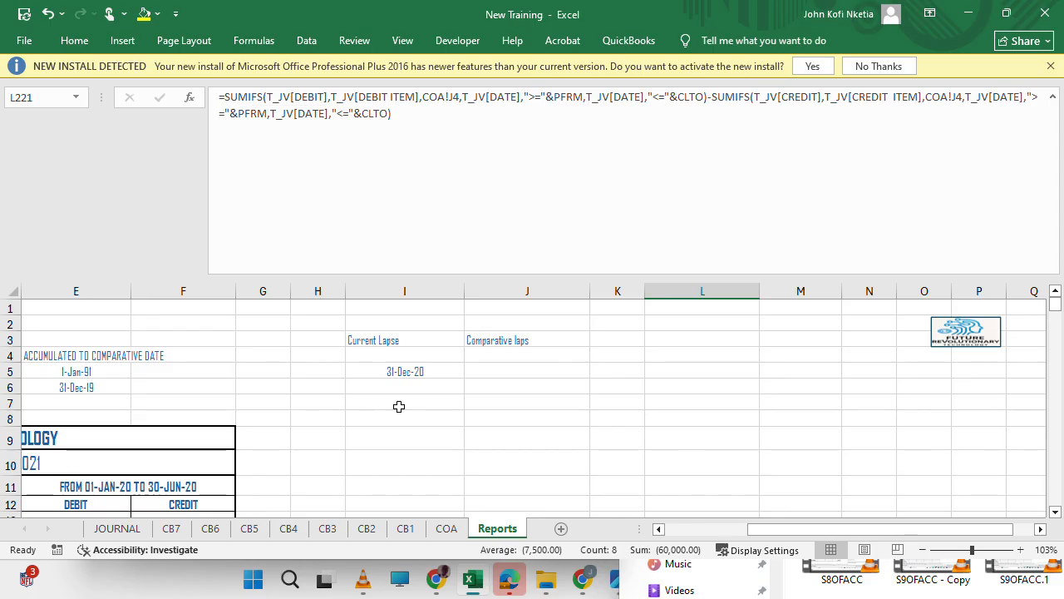
scroll(399, 405, "left", 3)
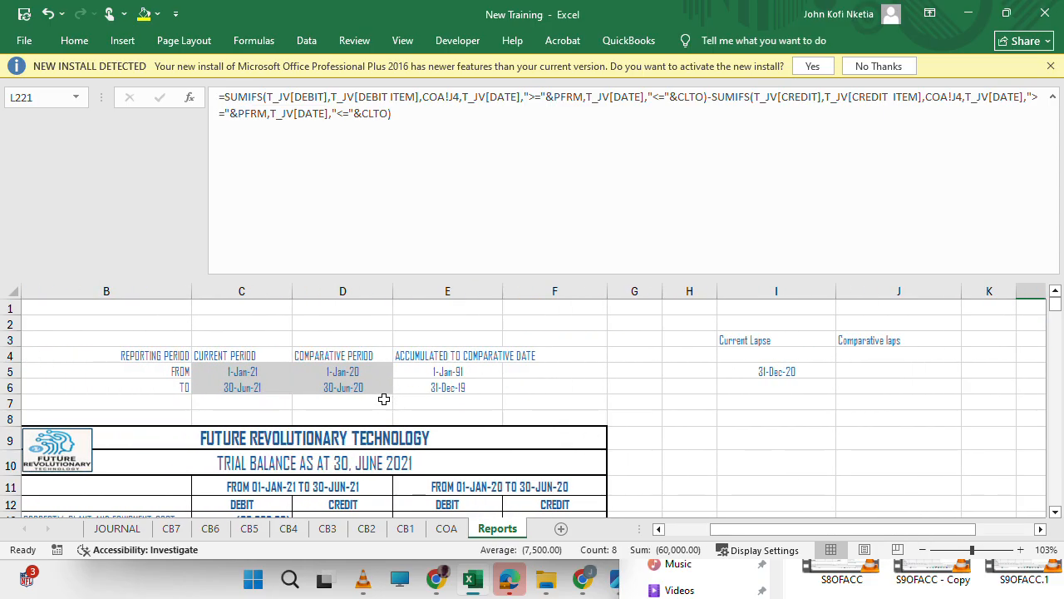
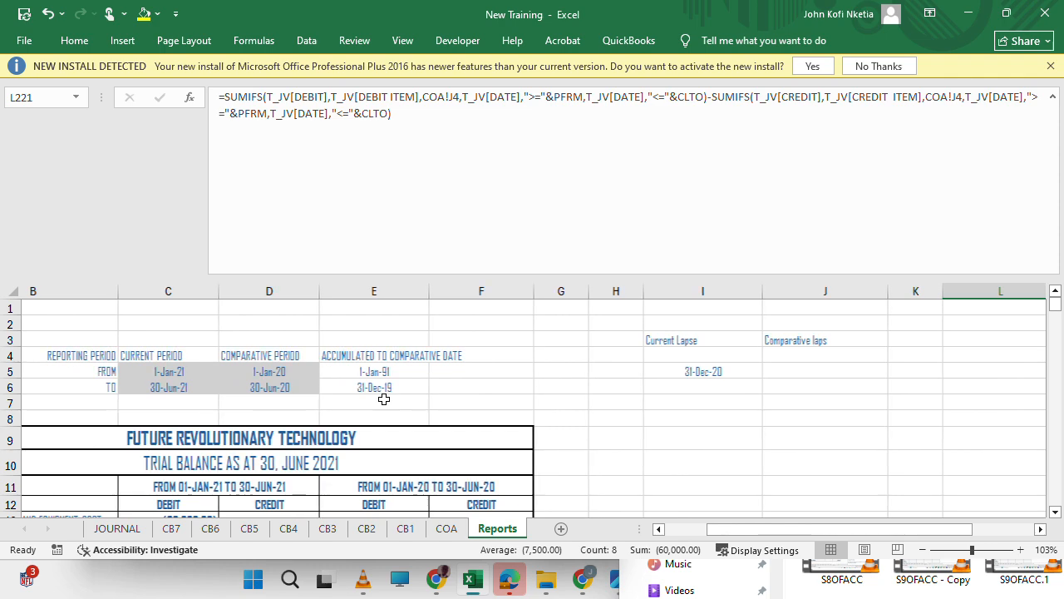
Compare the disposal and balance figures of the 30-JUN-2021, 30-JUN-2020 and 31-DEC-2019 property, plant and equipment schedules with the reporting period dates.
scroll(451, 434, "down", 12)
scroll(451, 434, "down", 20)
scroll(451, 434, "up", 13)
scroll(452, 434, "up", 4)
scroll(451, 433, "down", 20)
scroll(452, 434, "down", 4)
scroll(451, 433, "up", 1)
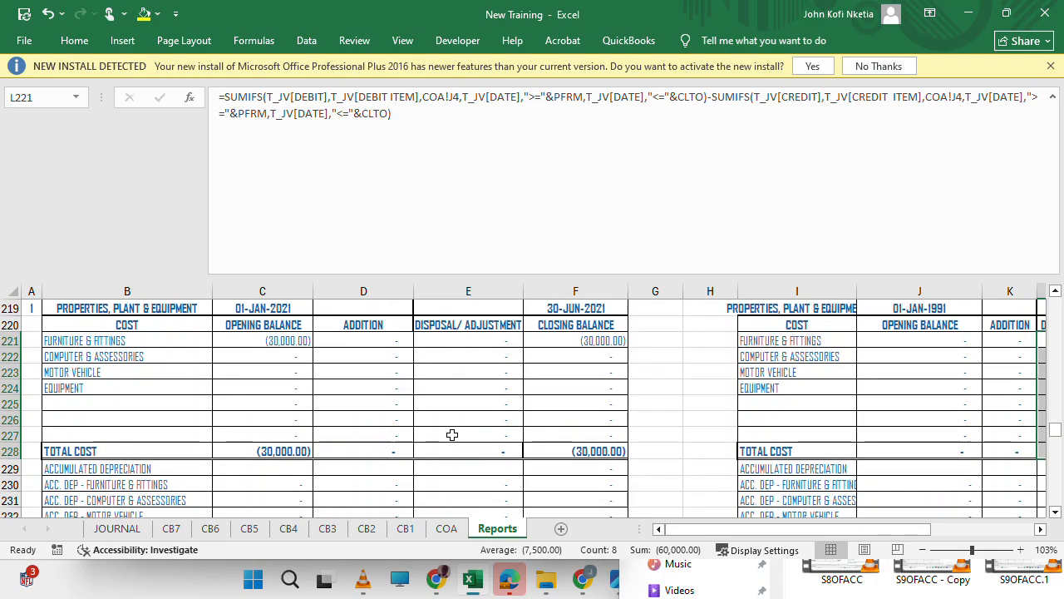
scroll(356, 347, "up", 1)
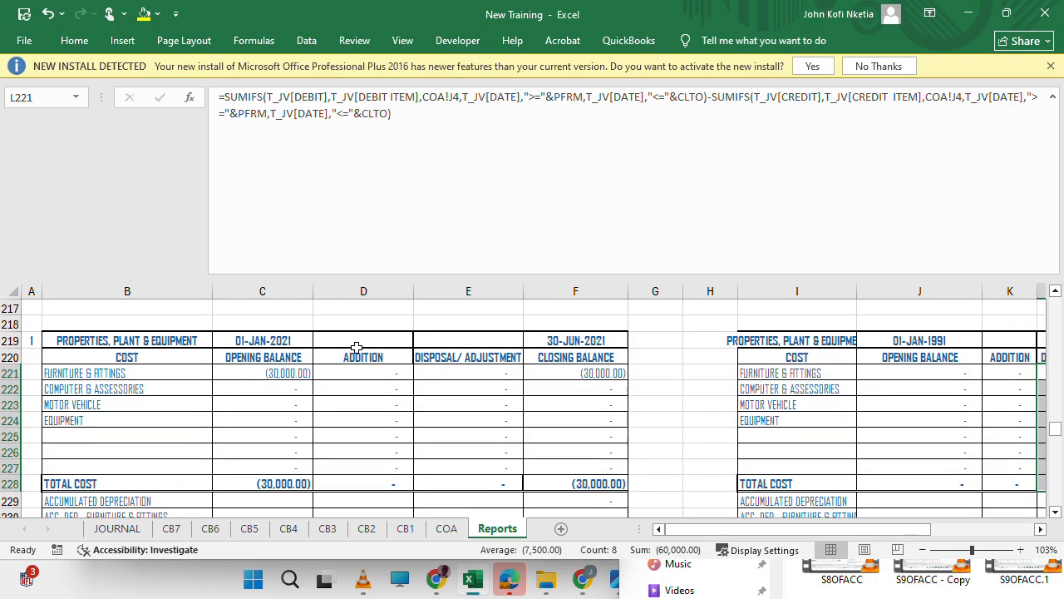
scroll(499, 413, "down", 9)
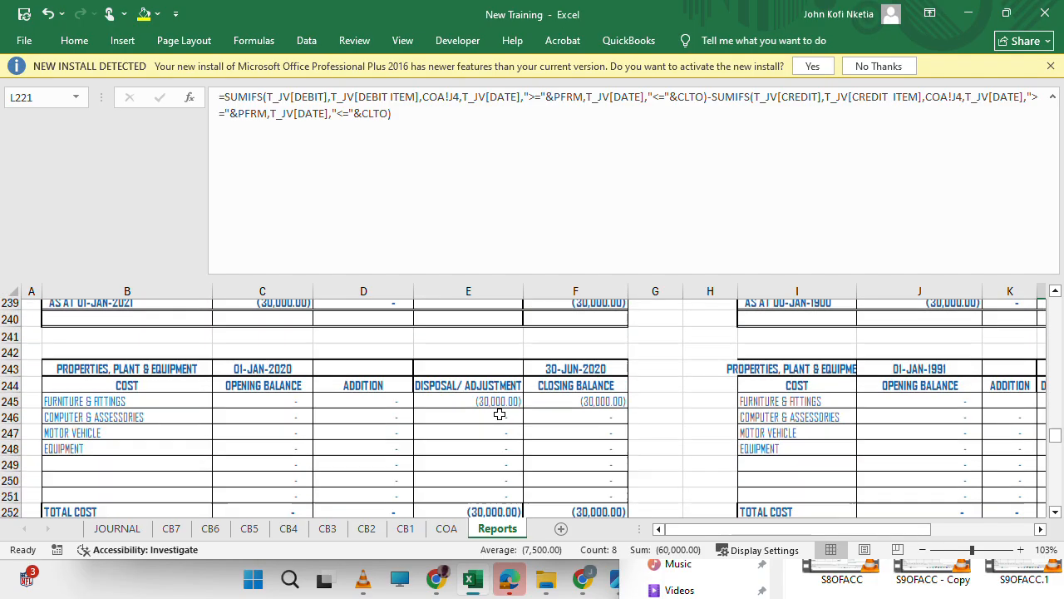
scroll(499, 414, "up", 1)
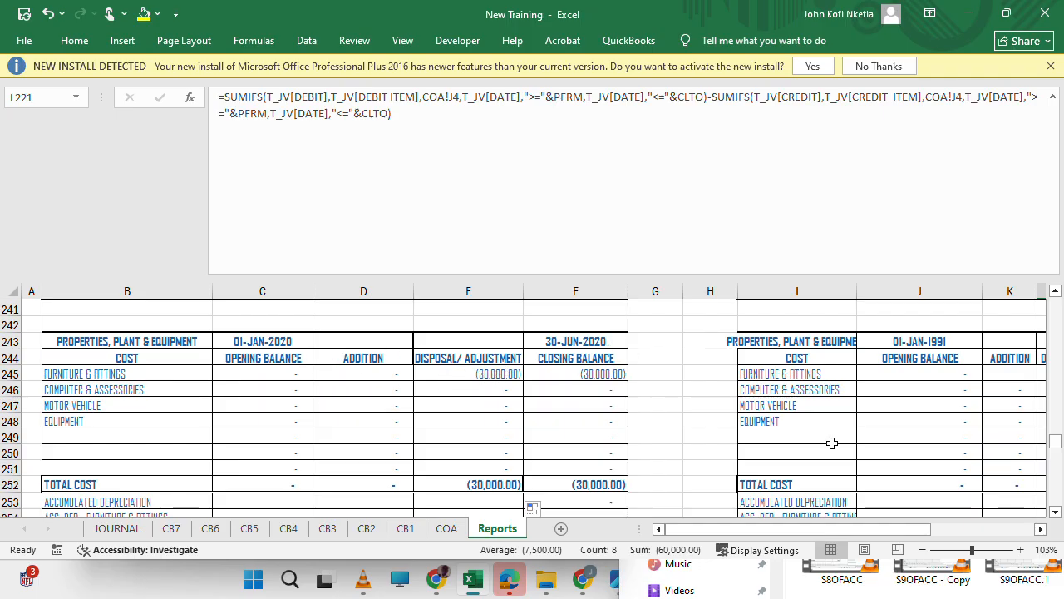
scroll(831, 443, "right", 2)
scroll(831, 443, "right", 2)
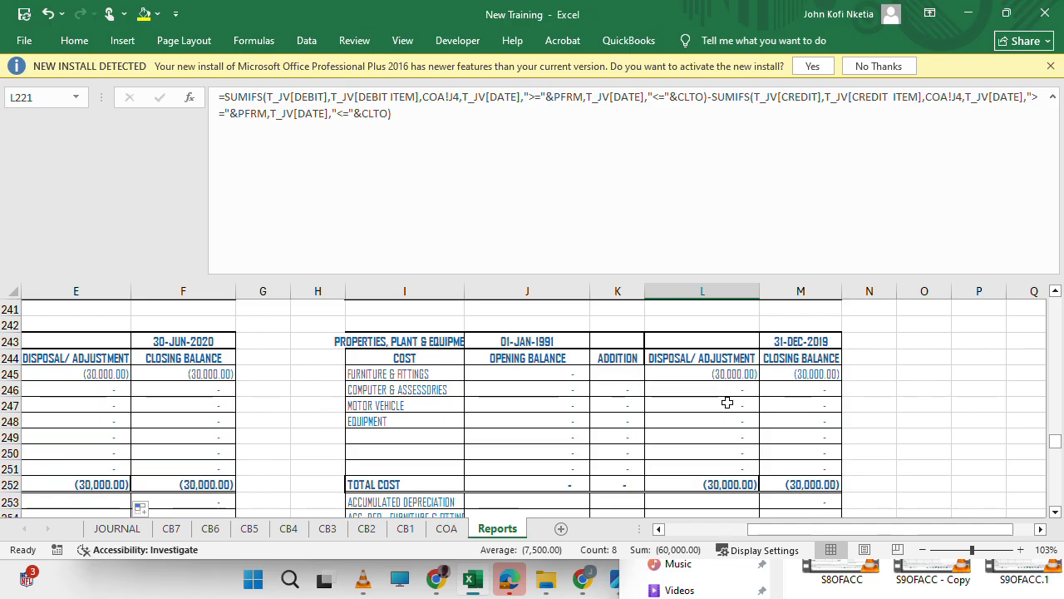
Replace COTO with PTO in all disposal column formulas of L245:L259 in the 31-DEC-2019 schedule.
scroll(721, 355, "down", 1)
scroll(721, 354, "down", 2)
scroll(721, 354, "up", 5)
mouse_move(709, 441)
left_mouse_down()
mouse_move(710, 484)
mouse_move(712, 420)
mouse_move(720, 518)
mouse_move(701, 406)
mouse_move(715, 435)
left_mouse_up()
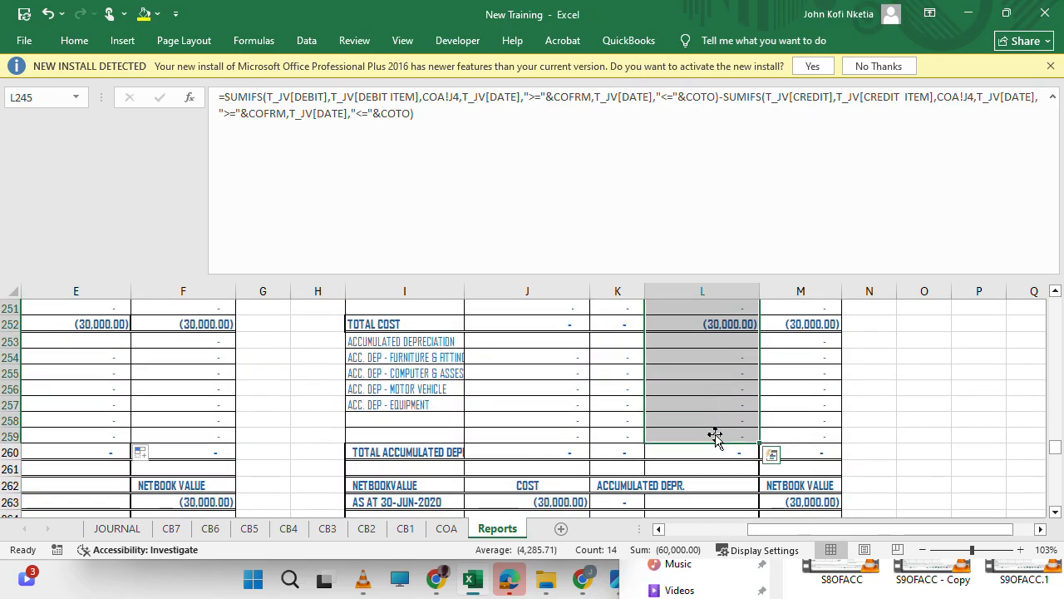
scroll(715, 391, "up", 4)
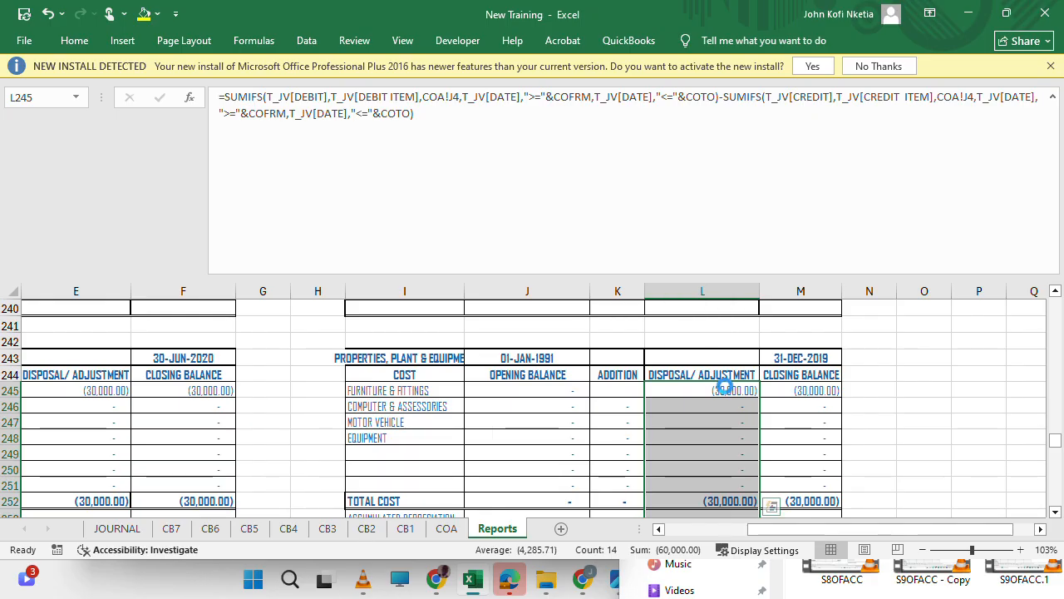
key("ctrl+h")
key("shift+Tab")
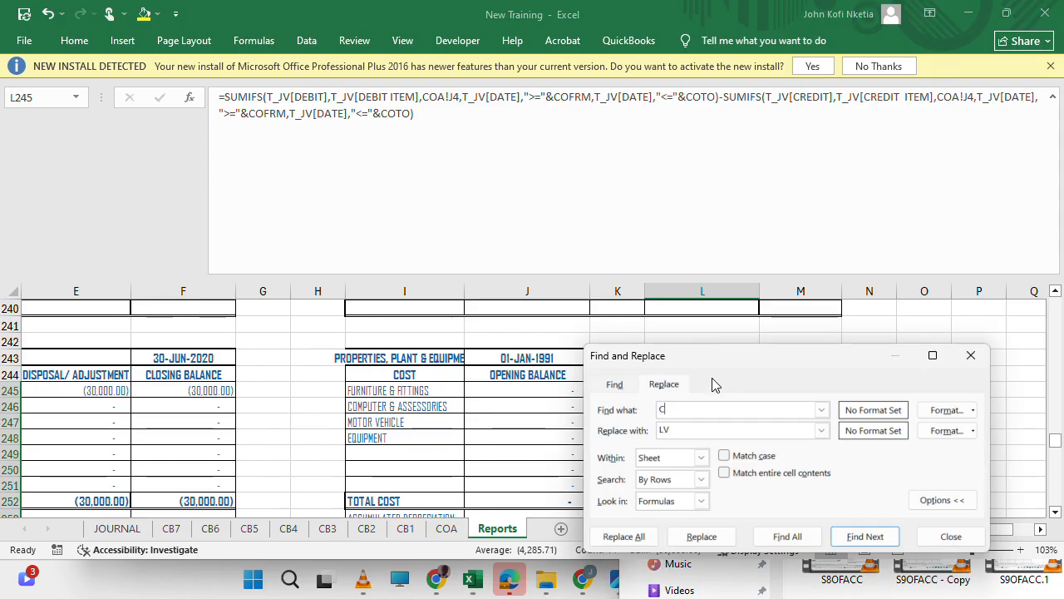
type("PTO")
left_click(702, 536)
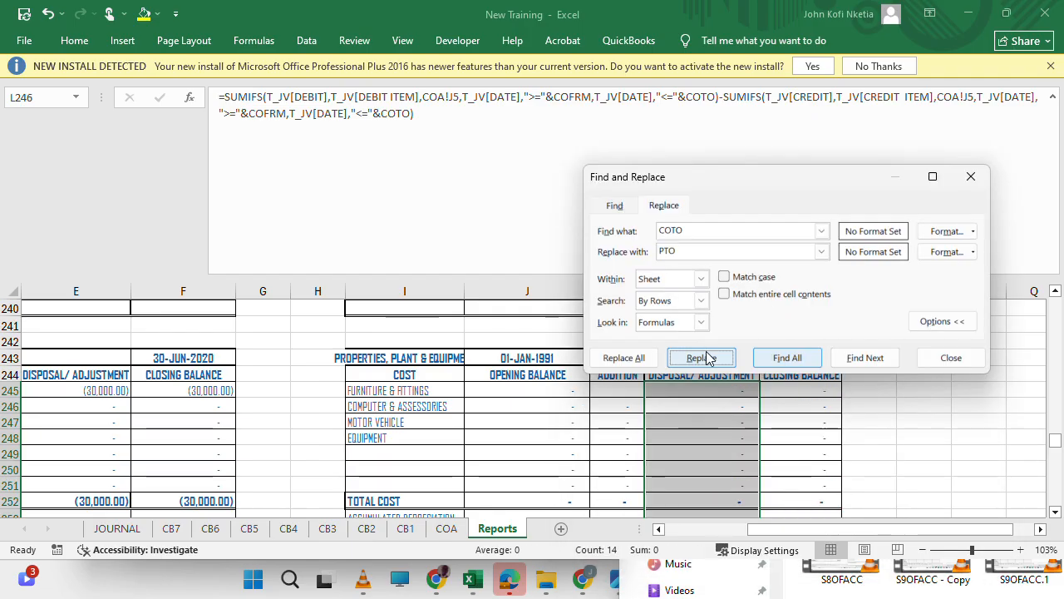
left_click(637, 359)
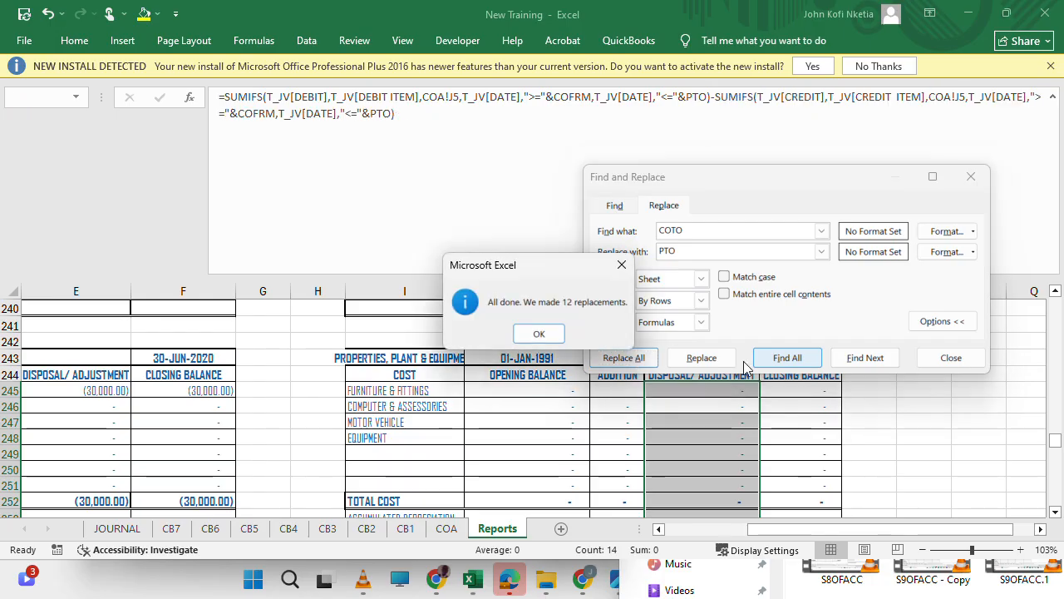
left_click(539, 333)
left_click(971, 177)
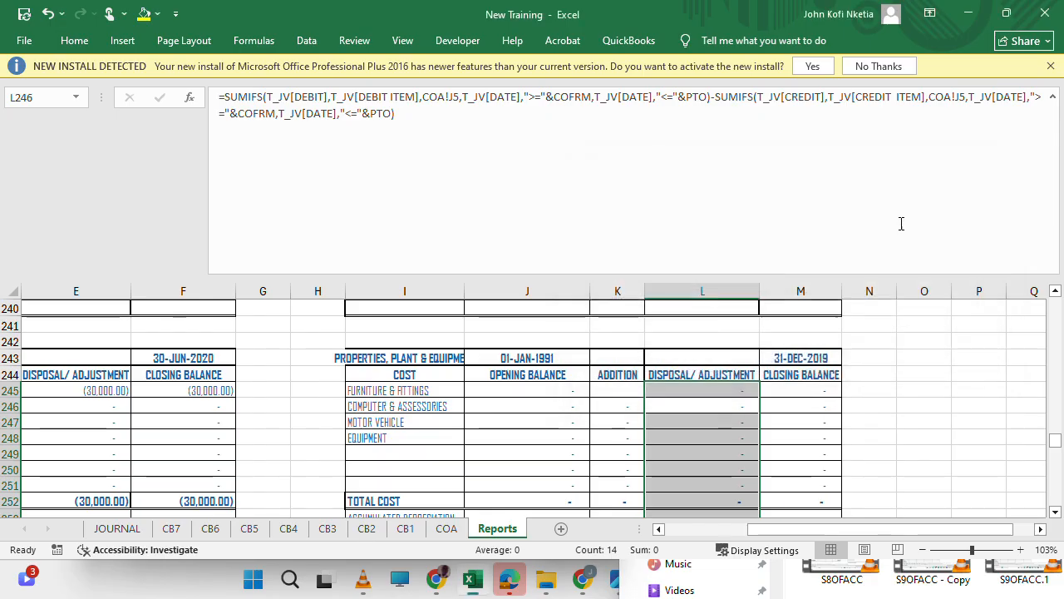
Review the disposal, total cost and net book value figures of the 31-DEC-2019 schedule and the item label references in I250 and I251.
scroll(773, 353, "down", 6)
scroll(773, 354, "up", 9)
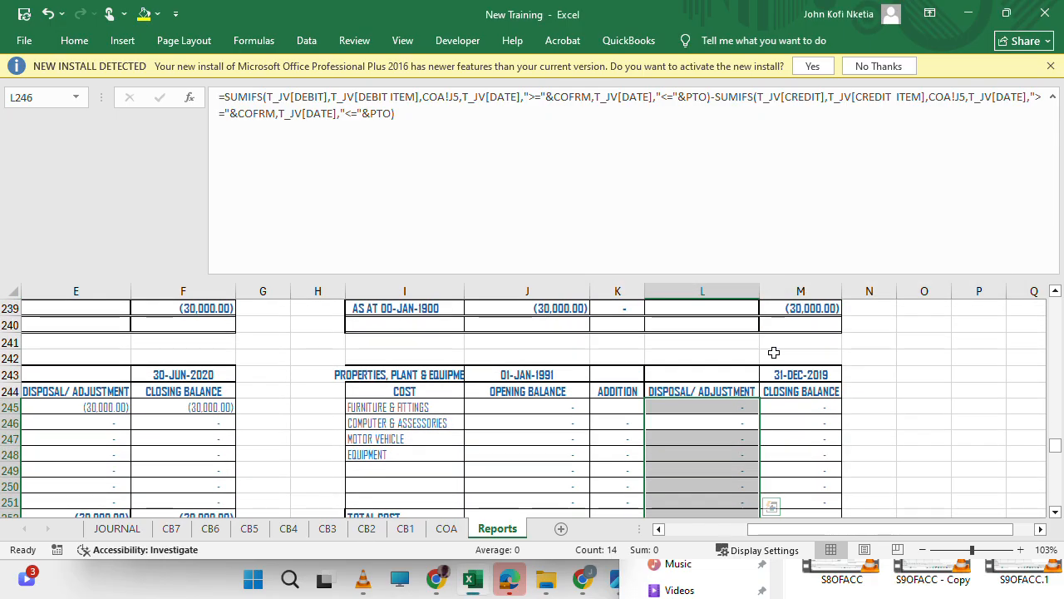
scroll(773, 353, "down", 8)
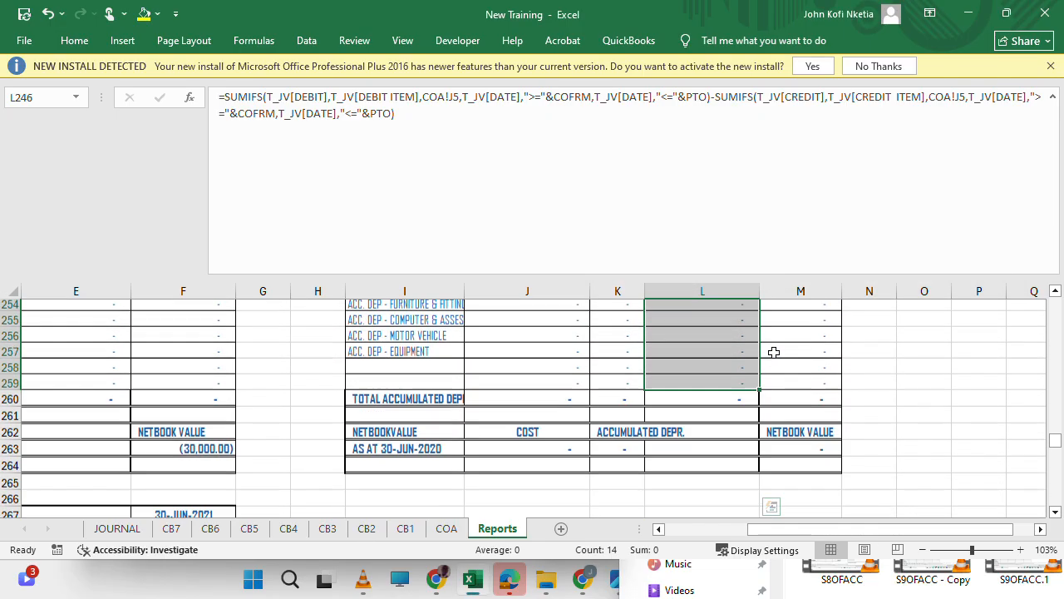
scroll(773, 353, "up", 6)
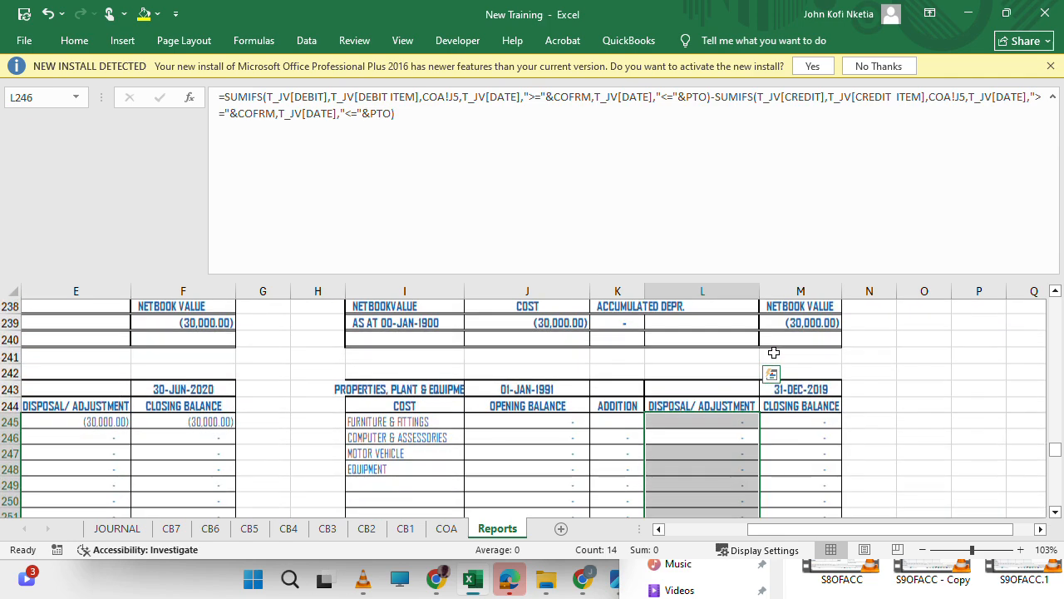
scroll(773, 353, "down", 3)
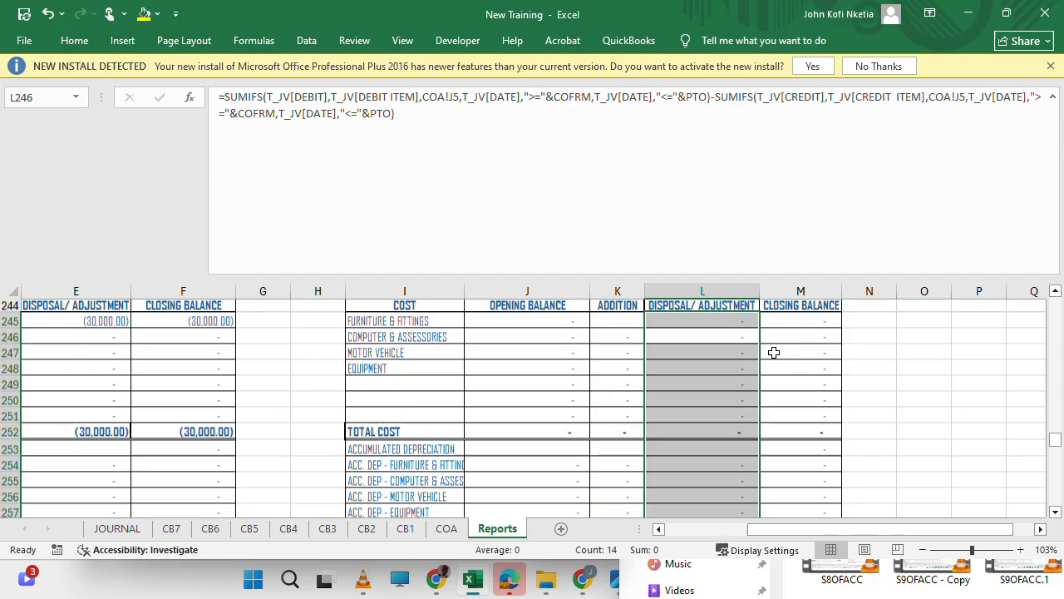
scroll(773, 354, "down", 2)
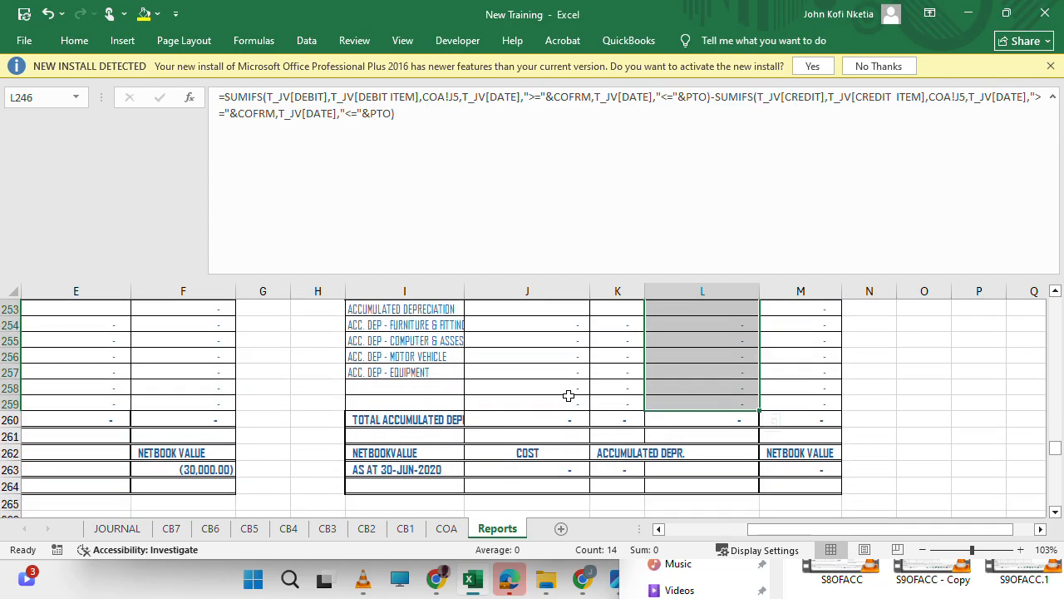
scroll(568, 395, "up", 2)
left_click(568, 396)
left_click(432, 354)
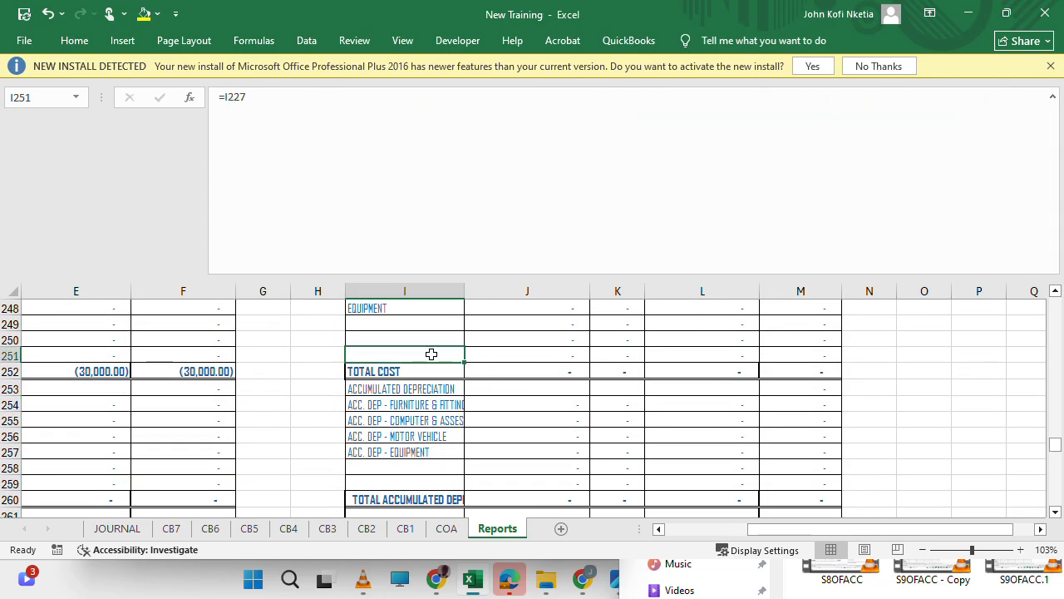
key("Up")
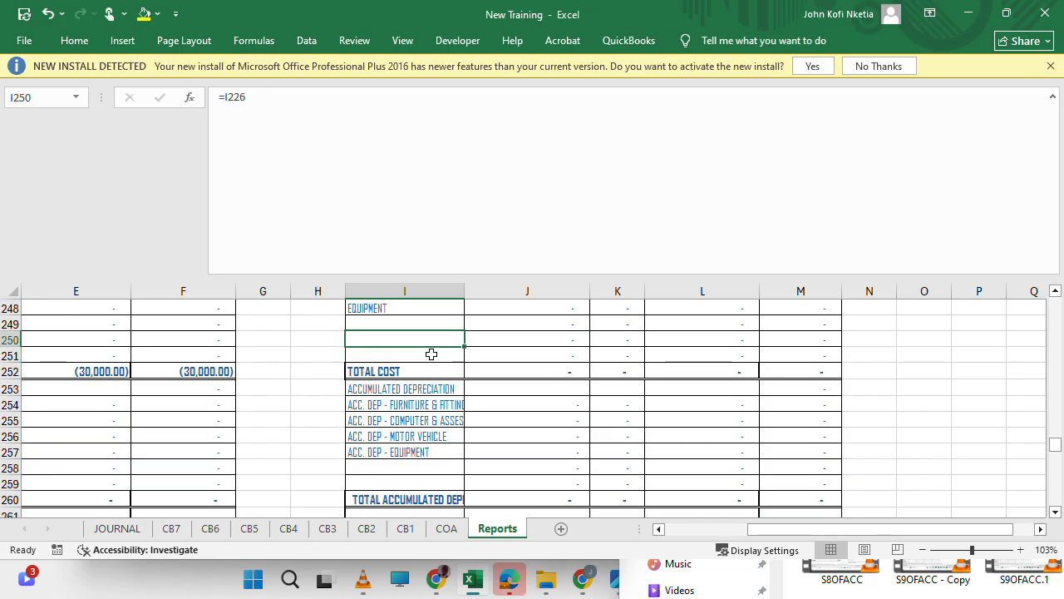
left_click(430, 355)
scroll(427, 377, "up", 2)
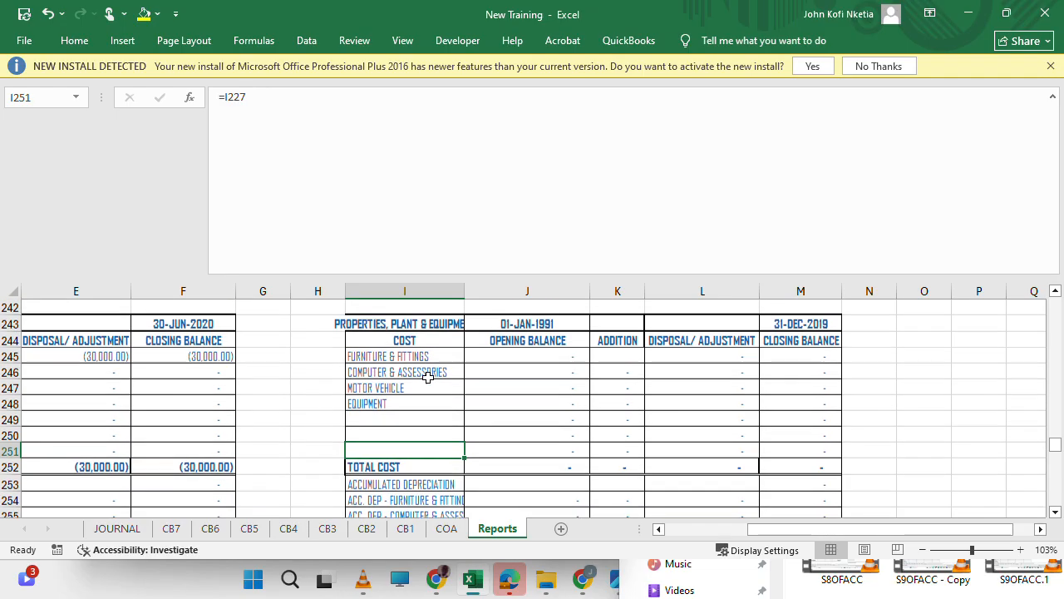
Insert a blank row above the Furniture & Fittings row 245 of the 30-JUN-2020 schedule.
scroll(133, 390, "left", 5)
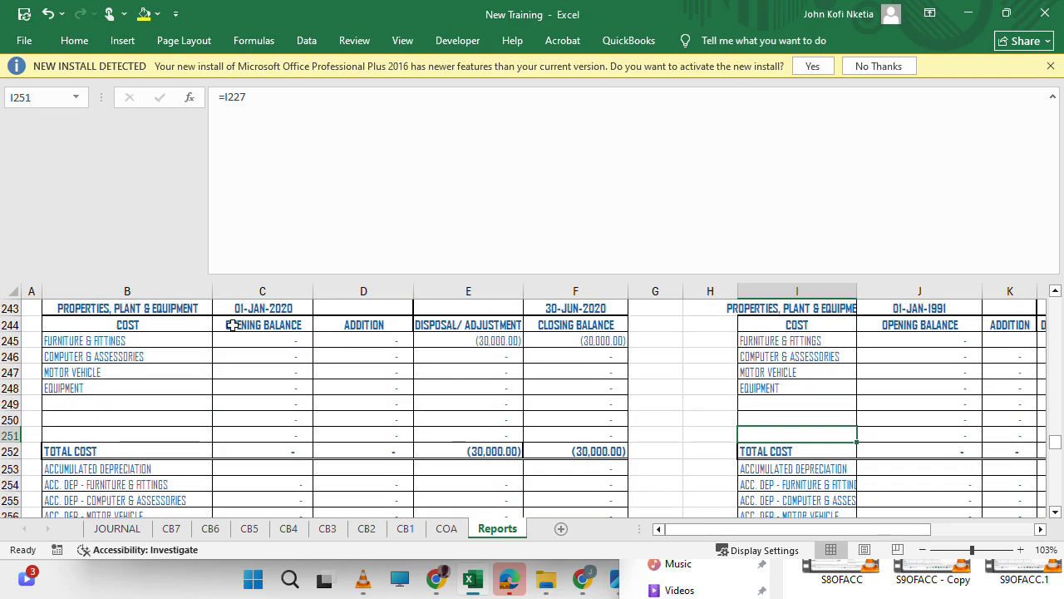
right_click(7, 340)
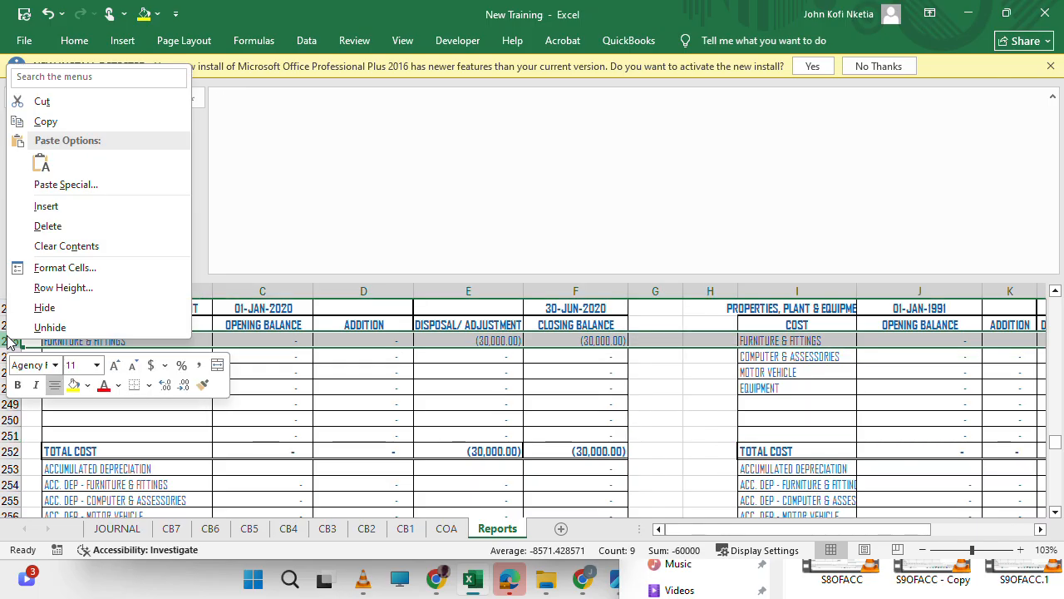
left_click(87, 209)
left_click(103, 338)
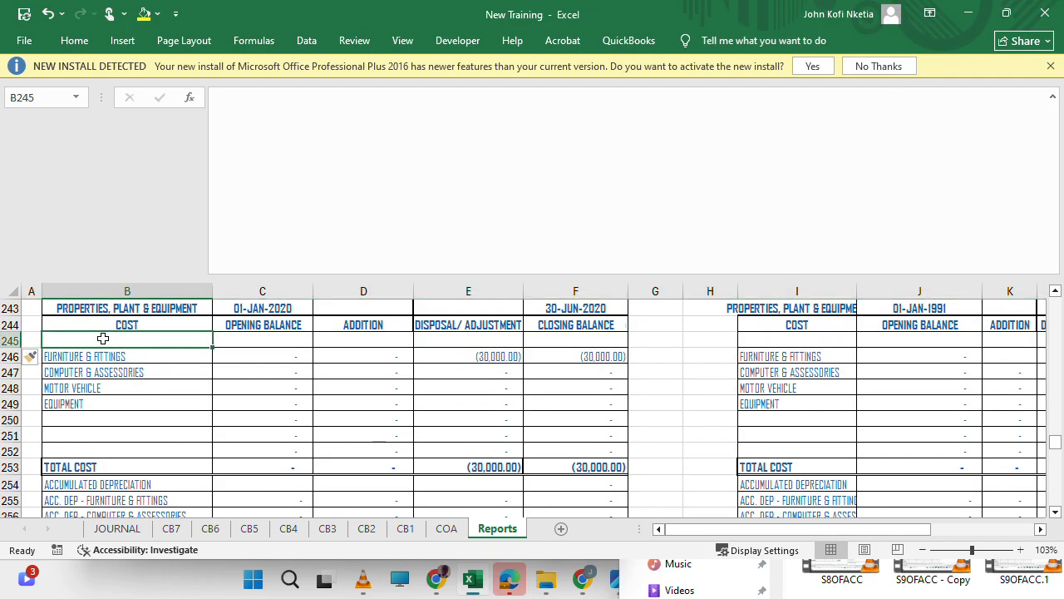
type("PRO")
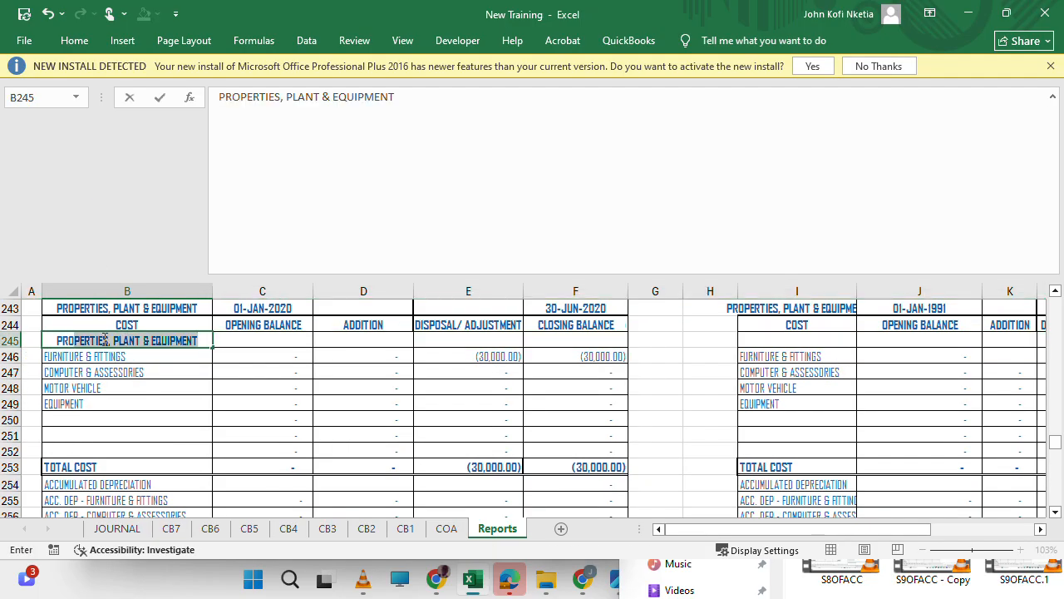
key("BackSpace")
key("BackSpace")
key("BackSpace")
key("BackSpace")
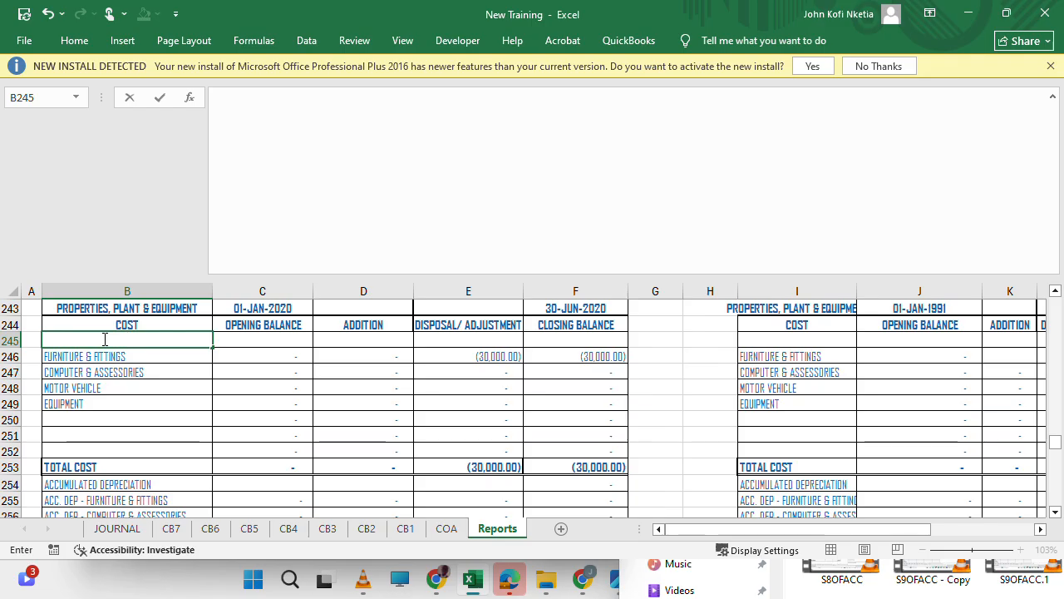
key("Tab")
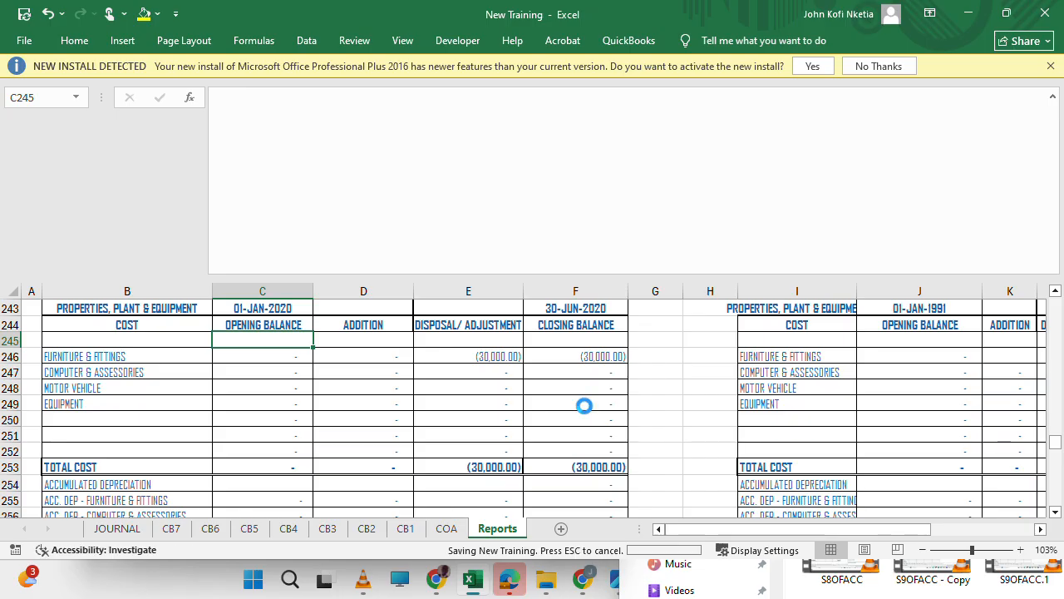
Compare opening balances, disposals and closing balances across the 2021 and 2020 schedules and their 31-DEC counterparts.
scroll(724, 388, "right", 3)
scroll(724, 388, "up", 8)
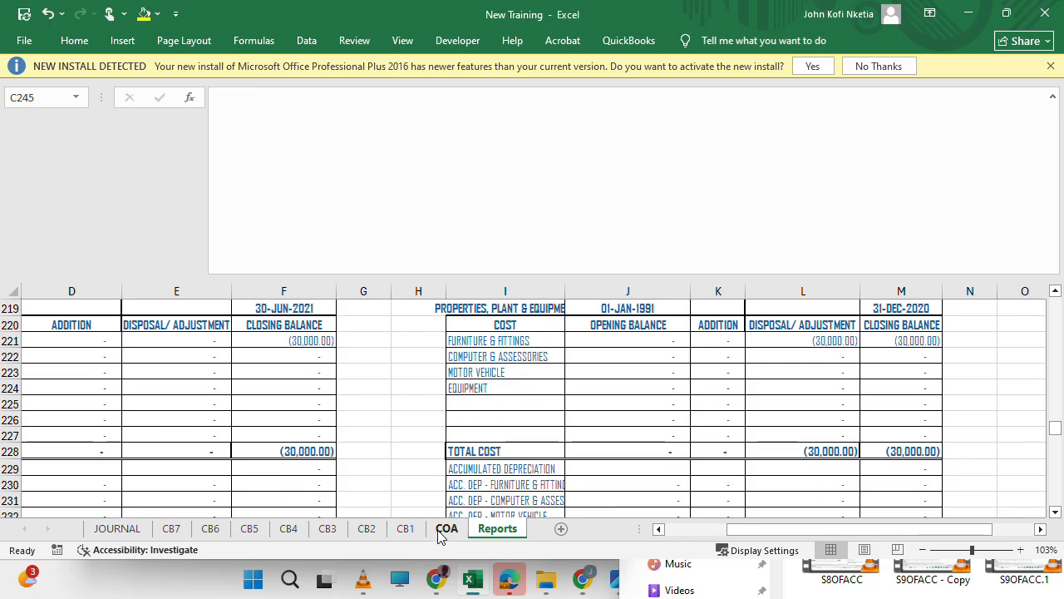
scroll(508, 431, "left", 2)
scroll(509, 430, "left", 2)
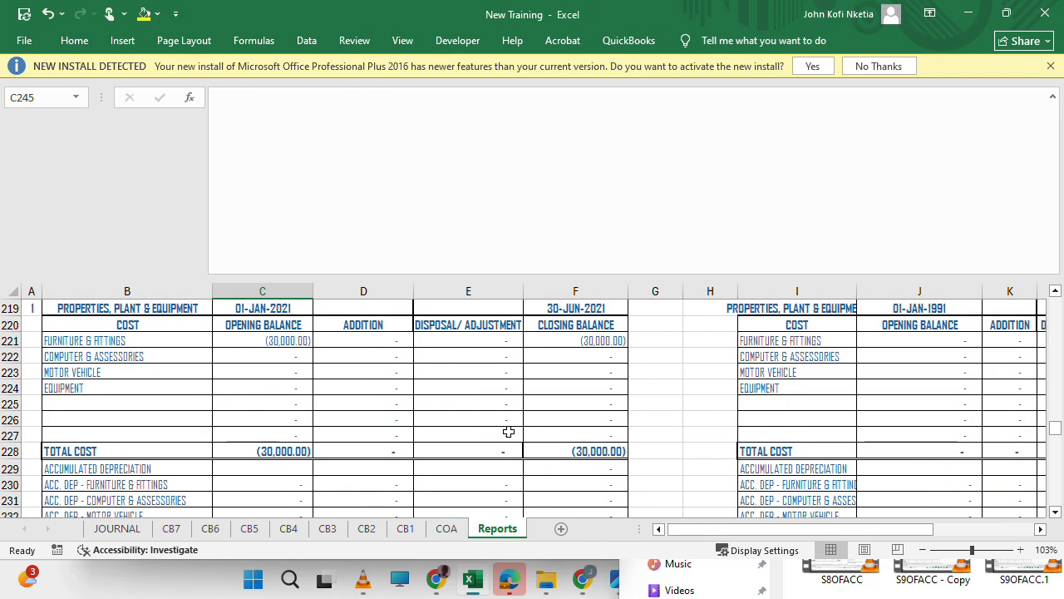
scroll(509, 431, "down", 6)
scroll(508, 430, "up", 4)
scroll(509, 430, "down", 11)
scroll(509, 431, "down", 1)
scroll(508, 430, "up", 10)
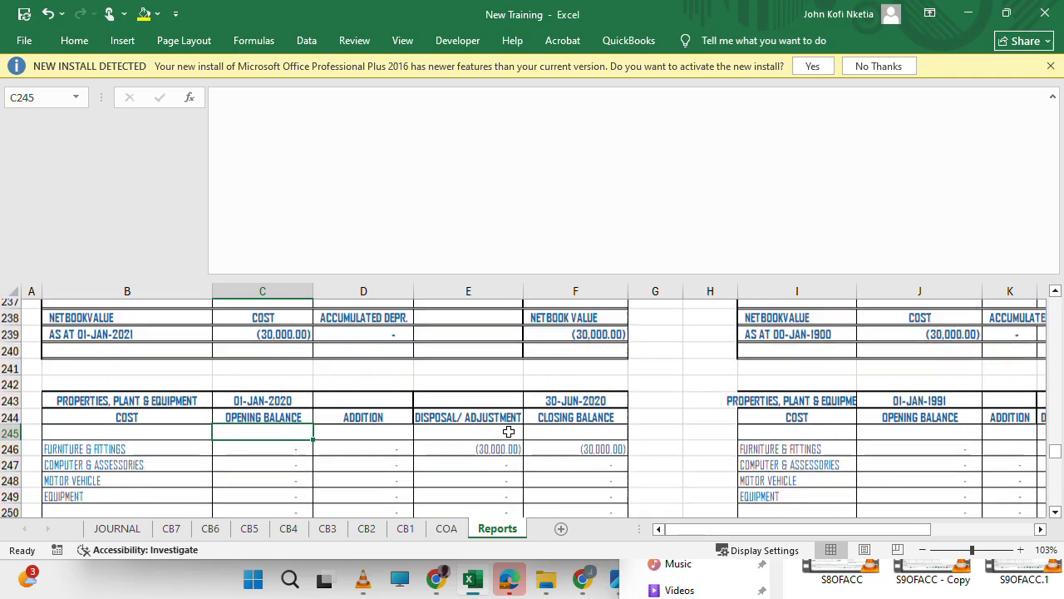
scroll(509, 431, "up", 5)
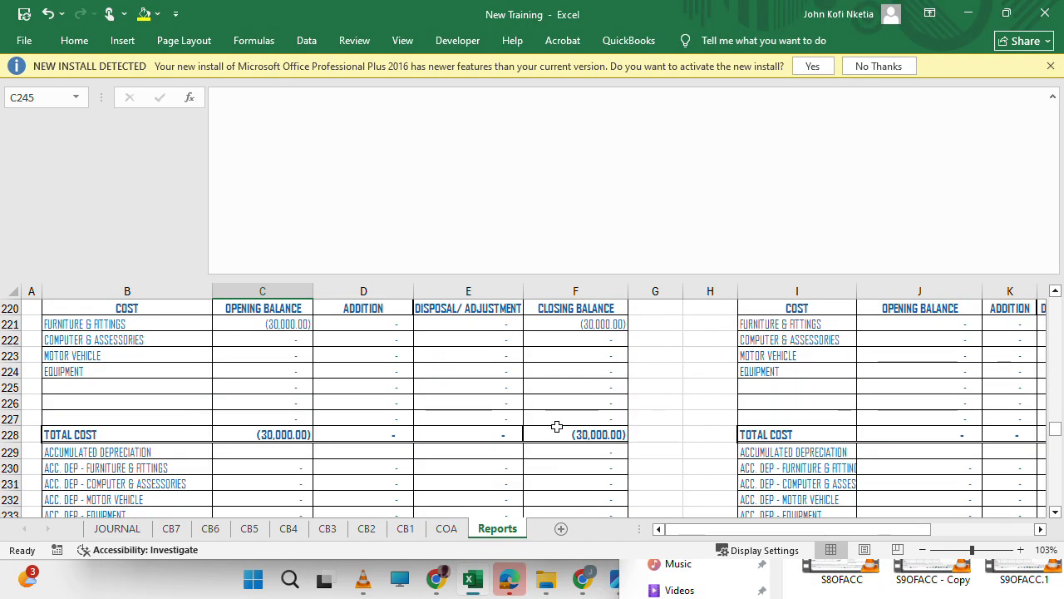
scroll(731, 457, "right", 4)
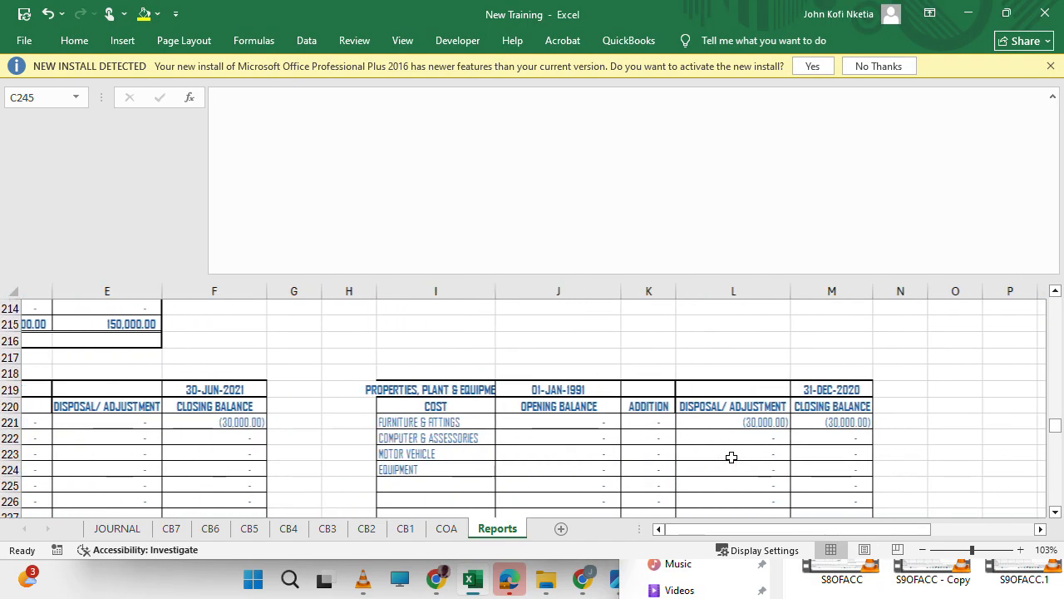
scroll(731, 458, "down", 10)
scroll(732, 458, "up", 4)
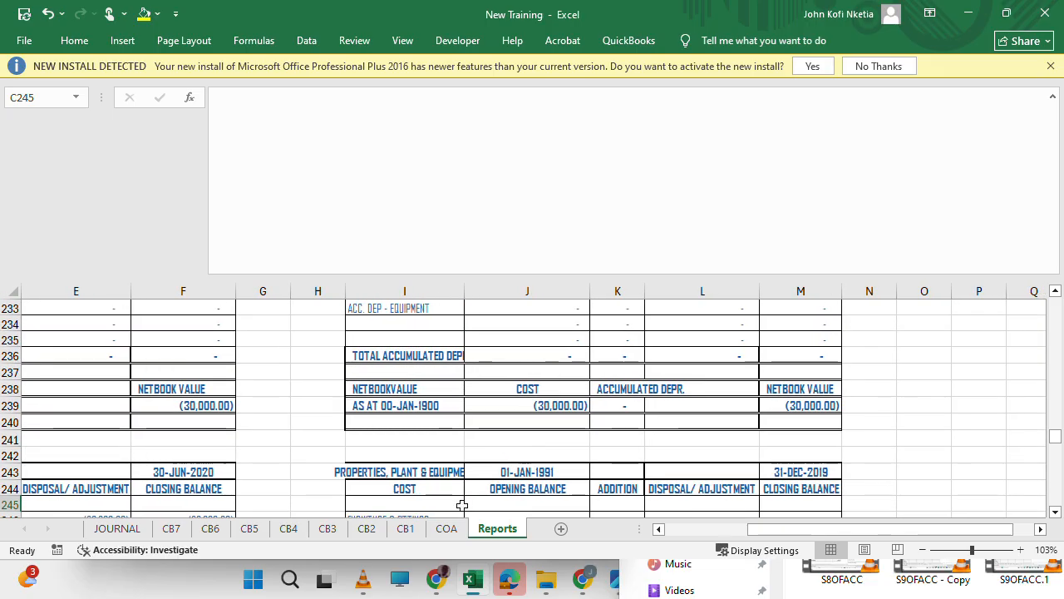
Start a new journal entry in row 8 of the JOURNAL sheet with the date 1-Jan-18.
left_click(138, 533)
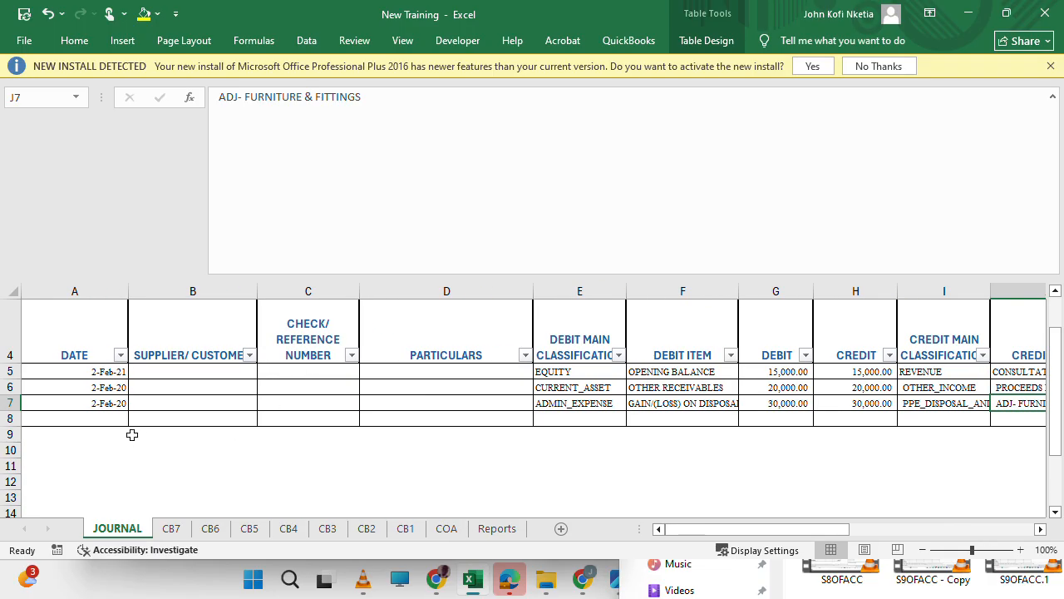
left_click(115, 419)
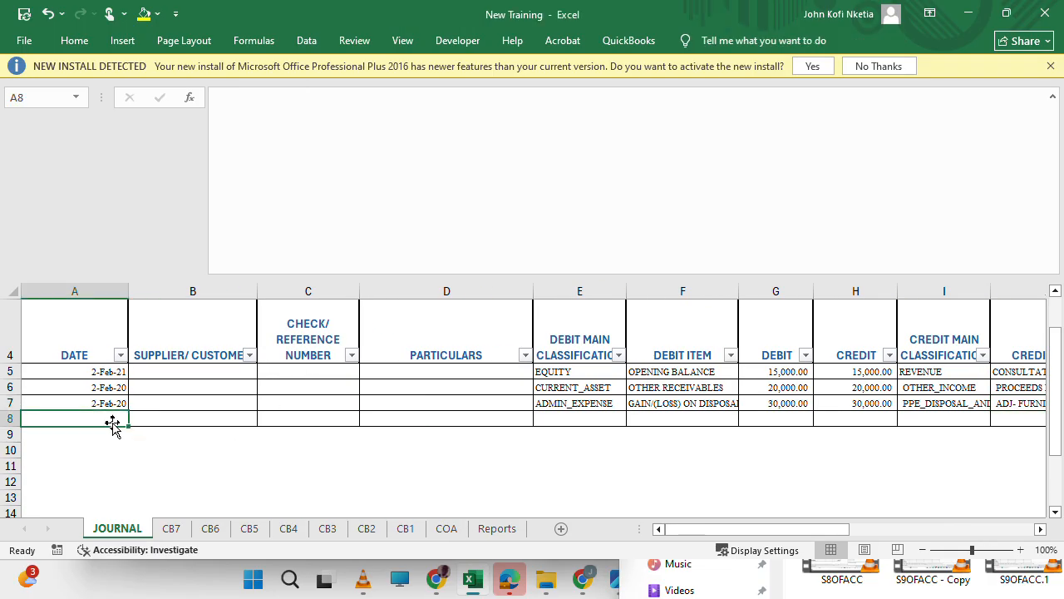
type("1/1")
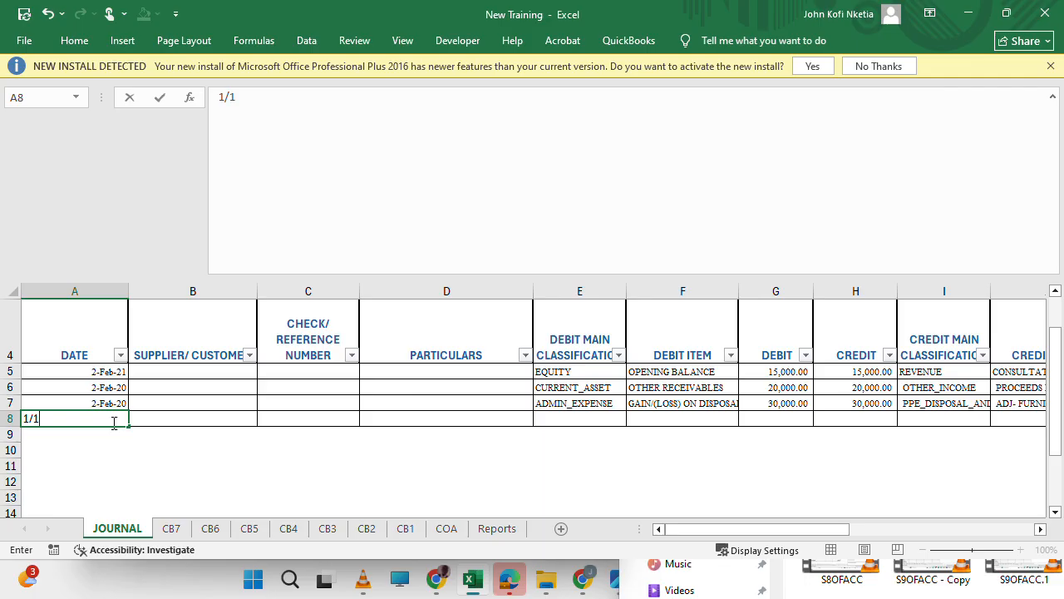
type("/208")
key("Tab")
key("Tab")
key("Tab")
key("Tab")
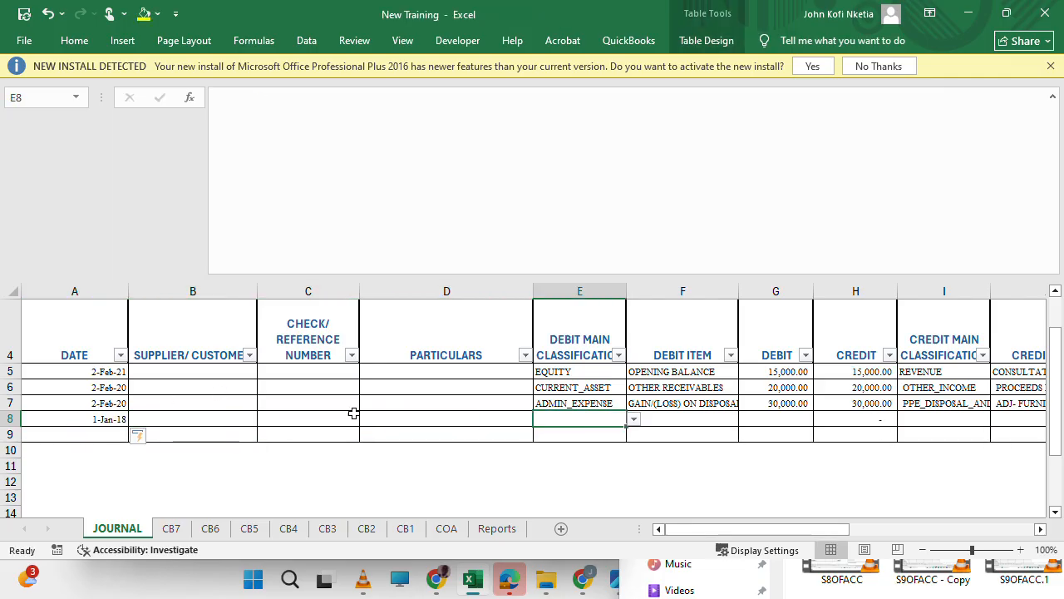
Fill in the debit side of journal row 8 with classification PPE, item FURNITURE & FITTINGS and amount 200,000.
left_click(634, 420)
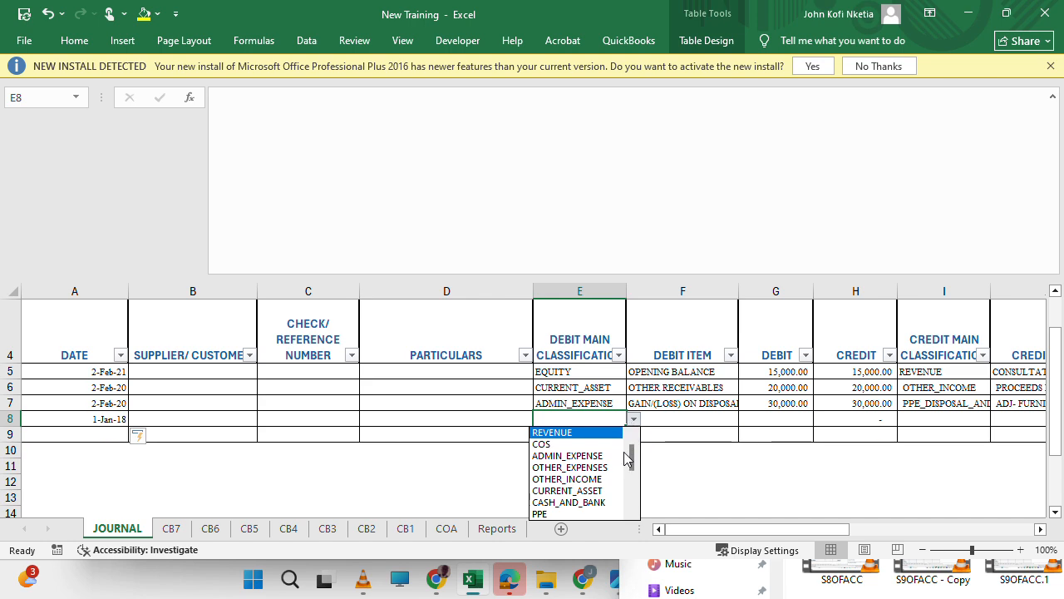
left_click(544, 514)
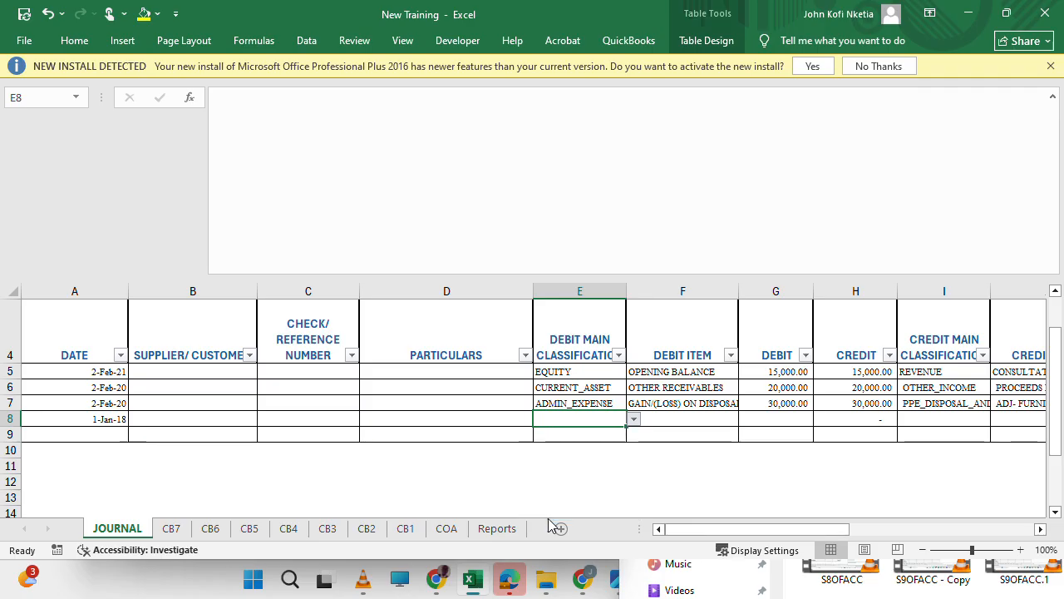
left_click(693, 414)
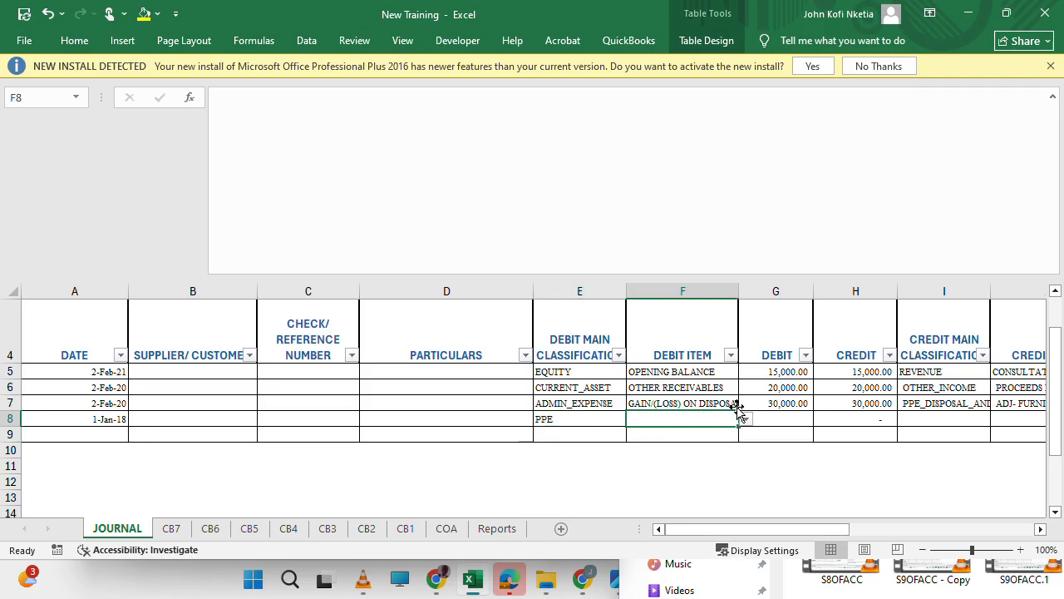
left_click(746, 419)
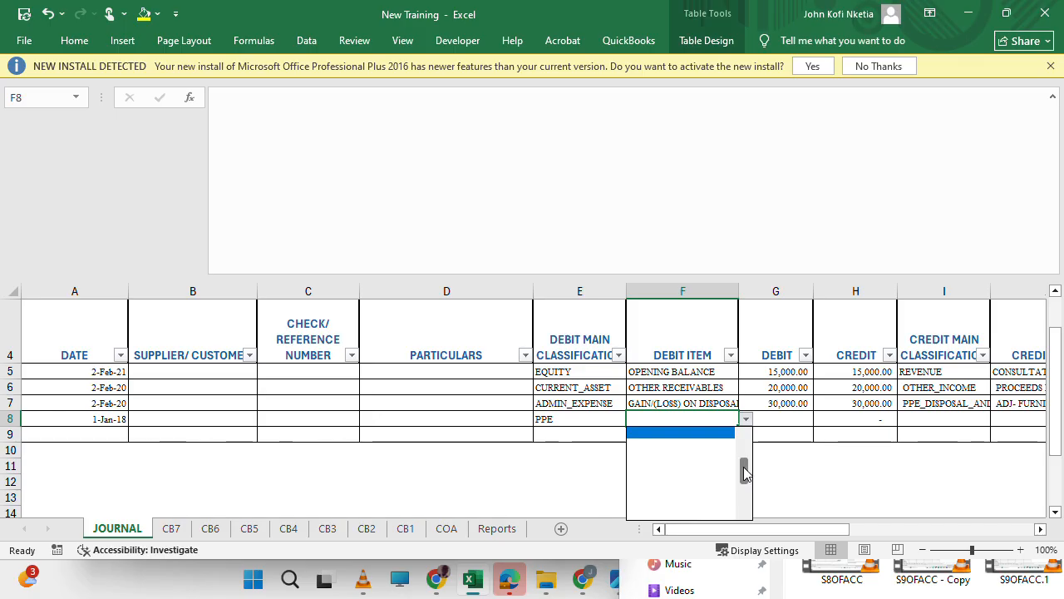
left_click_drag(745, 471, 743, 441)
left_click(713, 434)
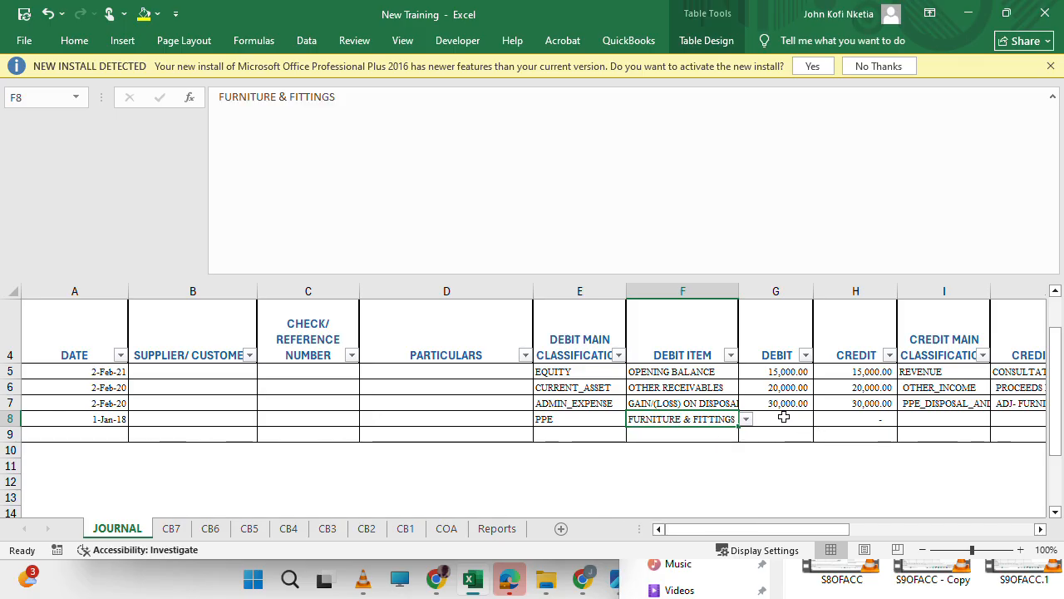
left_click(785, 419)
type("200,000")
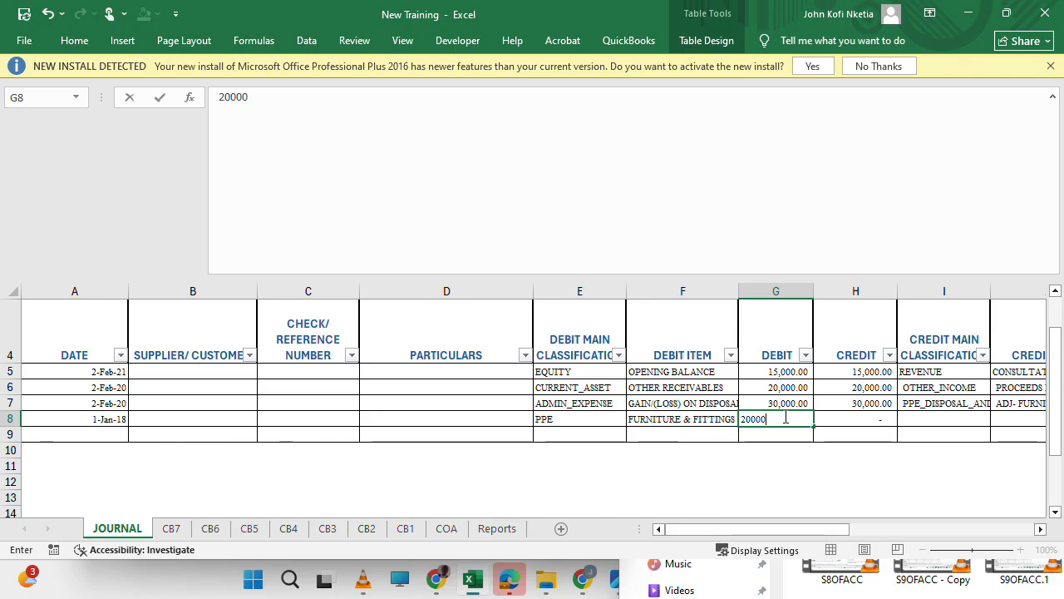
key("Tab")
Set the credit side of journal row 8 to classification EQUITY and item OPENING BALANCE.
scroll(973, 427, "right", 3)
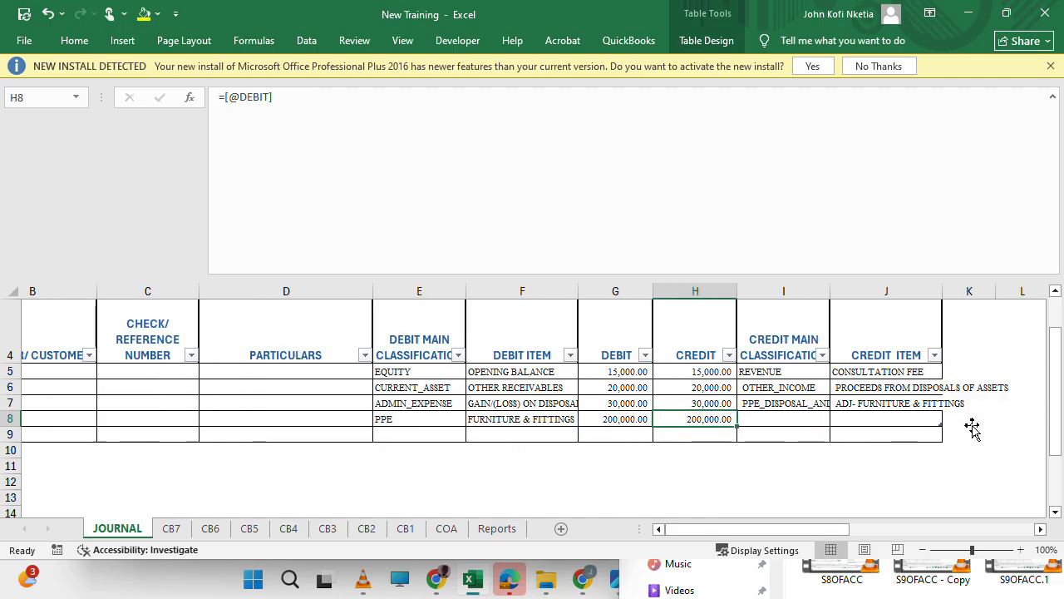
left_click(717, 420)
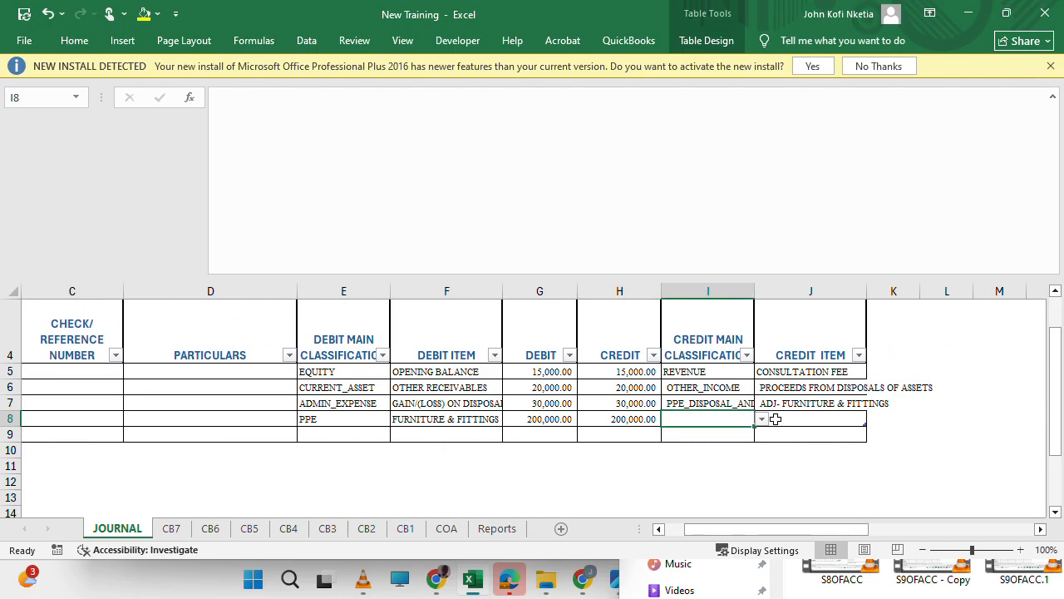
left_click(762, 420)
left_click_drag(760, 456, 762, 480)
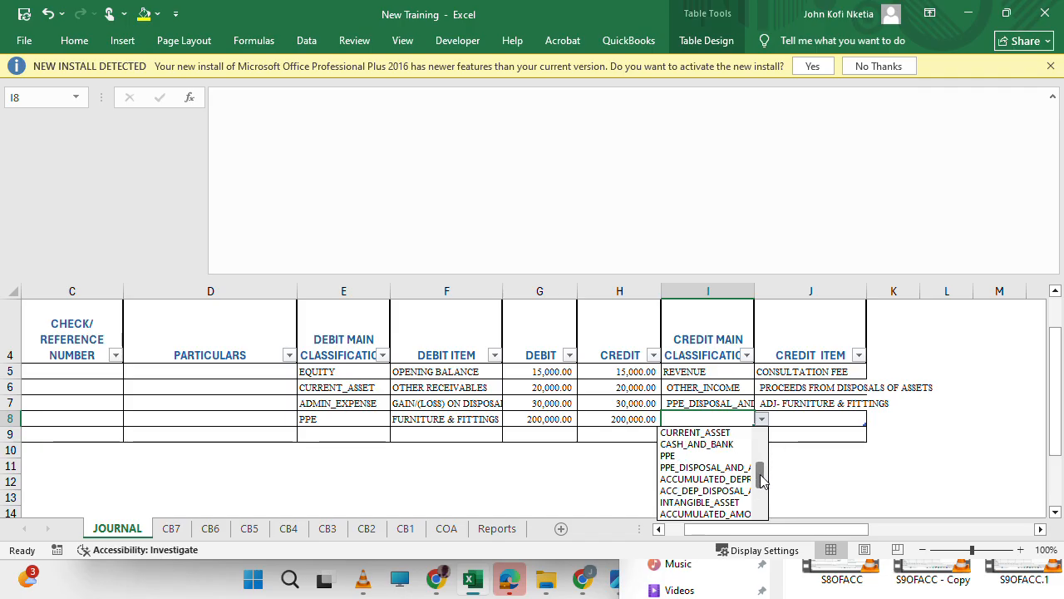
left_click_drag(763, 481, 762, 510)
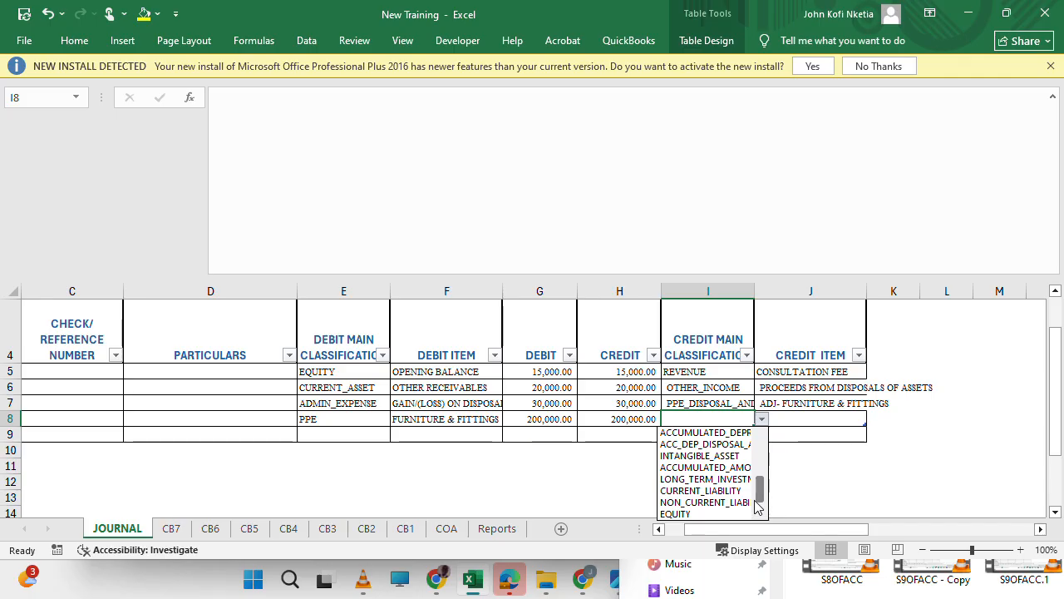
left_click_drag(757, 499, 757, 536)
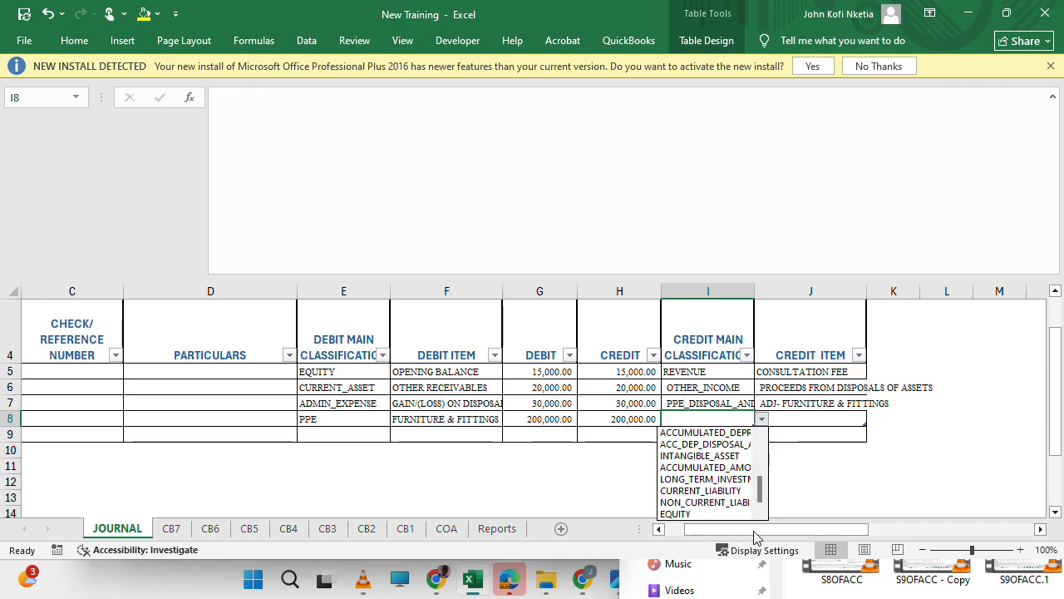
left_click(711, 513)
left_click(811, 417)
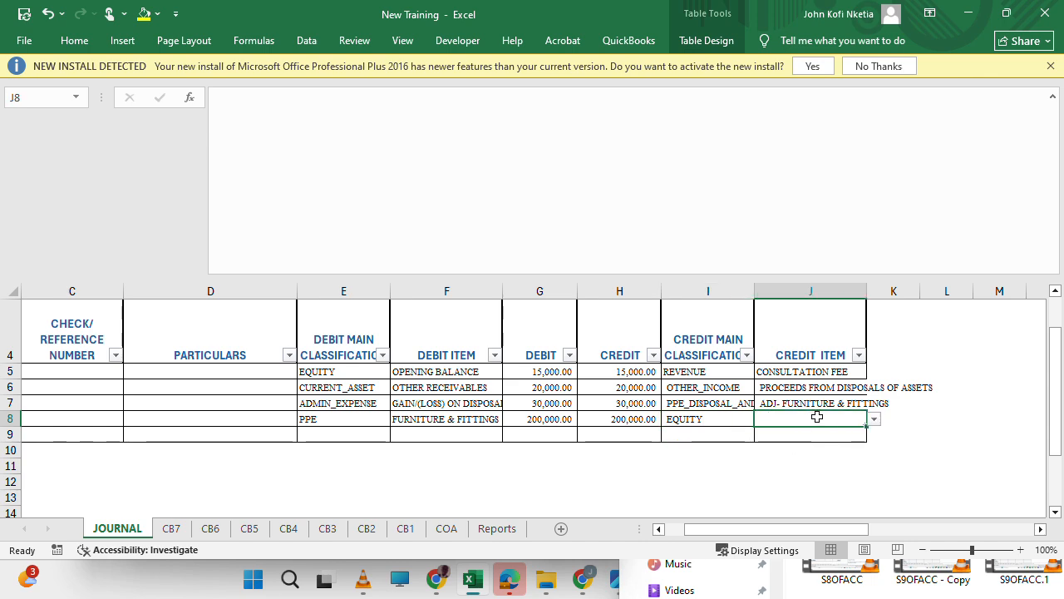
left_click(872, 419)
left_click_drag(872, 473, 871, 440)
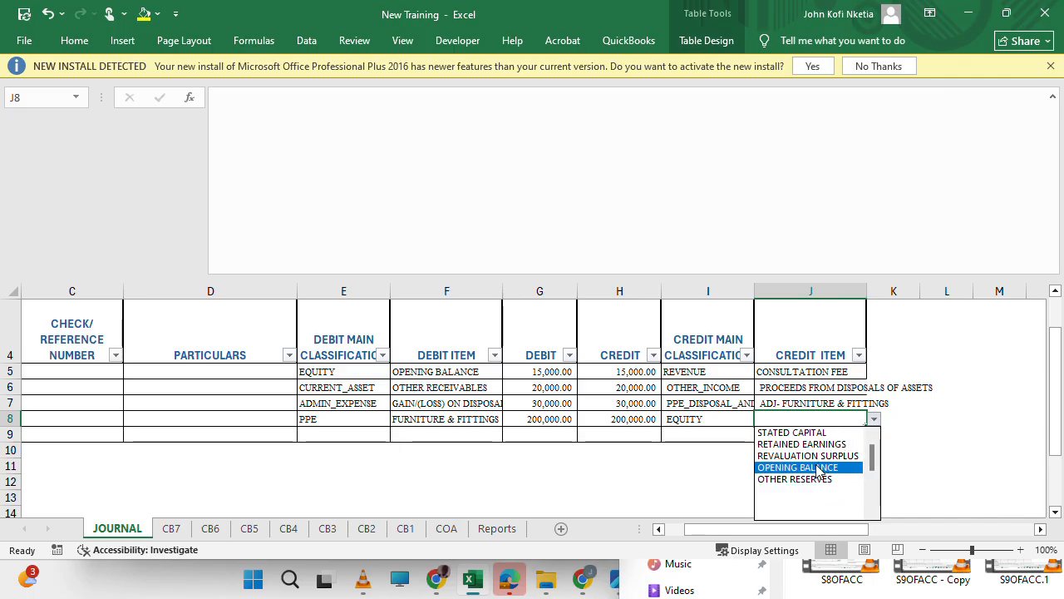
left_click(819, 468)
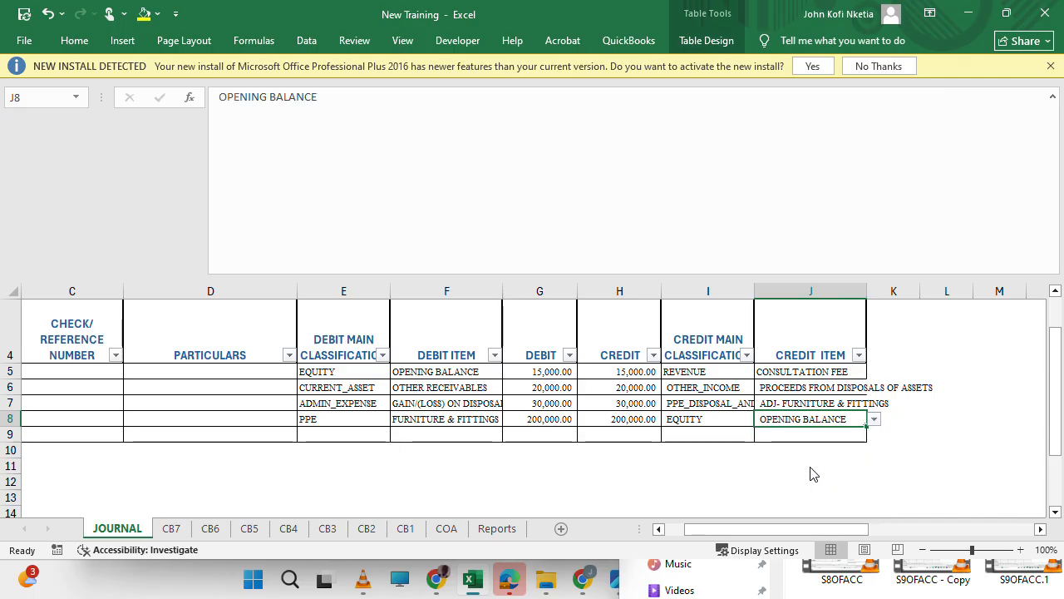
Widen the Addition column K on the Reports sheet so the 31-DEC-2020 total cost fits.
left_click(497, 528)
scroll(522, 422, "up", 4)
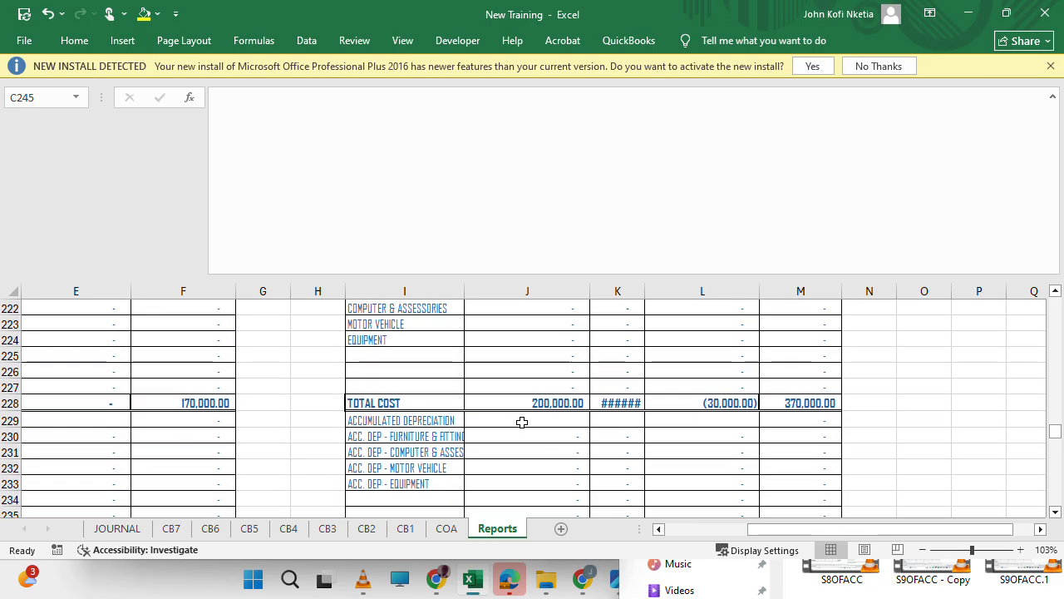
scroll(522, 423, "down", 1)
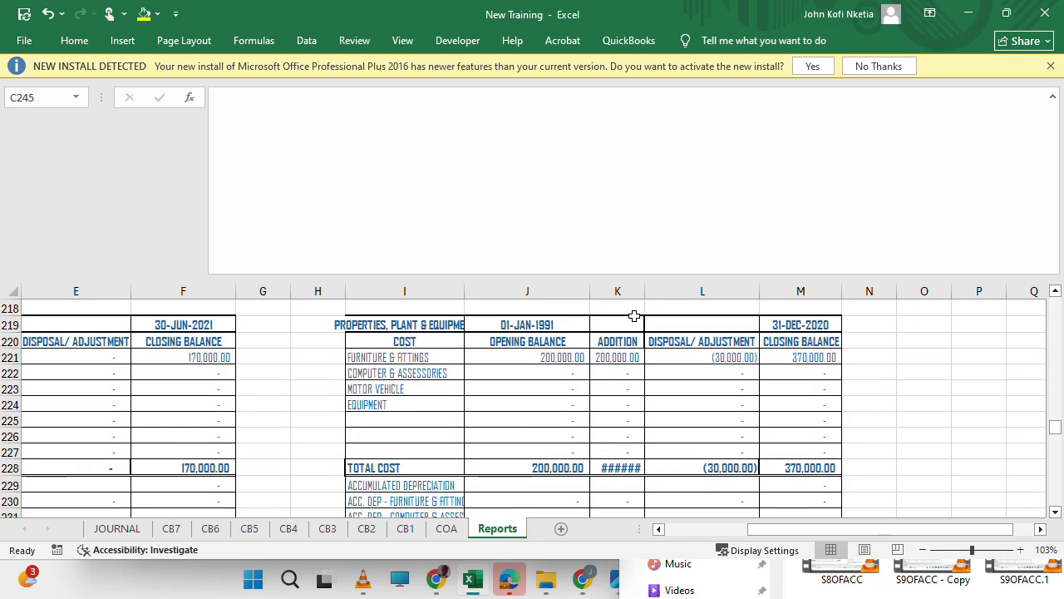
left_click_drag(645, 291, 660, 291)
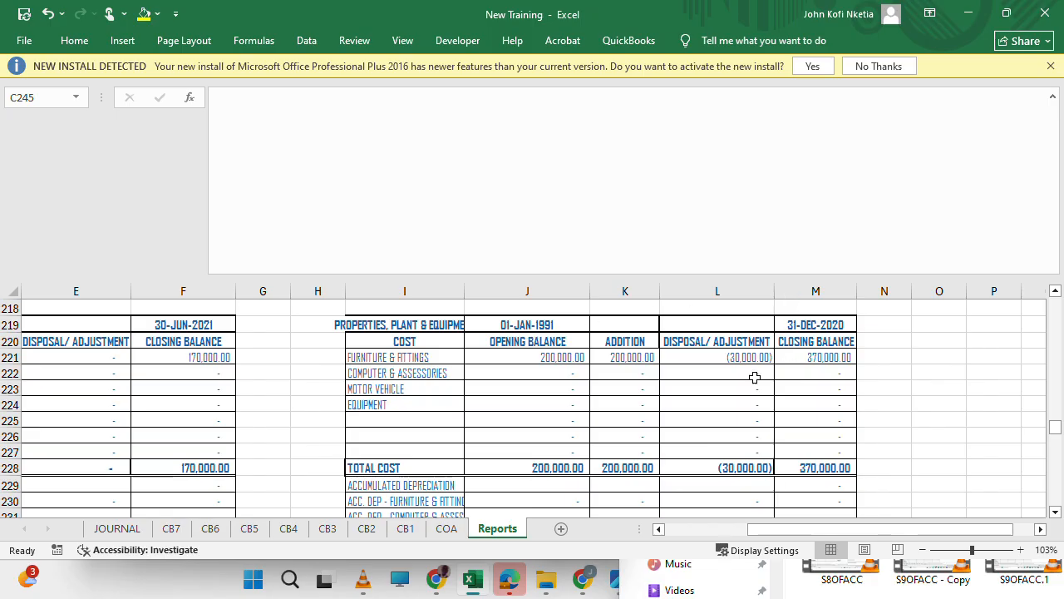
Compare the opening balances, additions and closing balances of the 31-DEC-2019 and 30-JUN-2020 schedules, down to the intangible asset section.
scroll(686, 399, "down", 14)
scroll(685, 400, "up", 4)
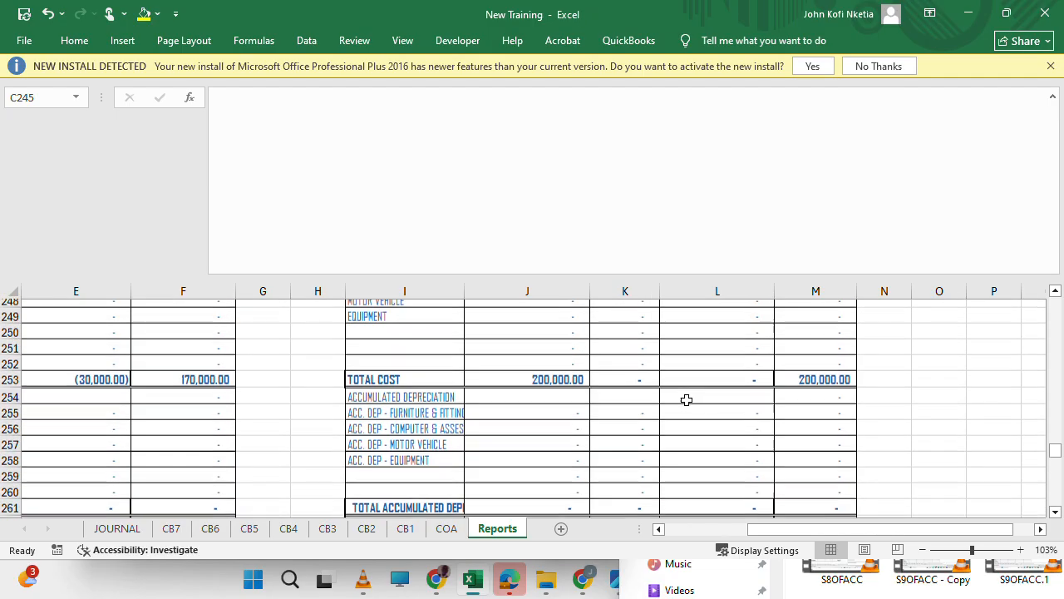
scroll(686, 399, "up", 2)
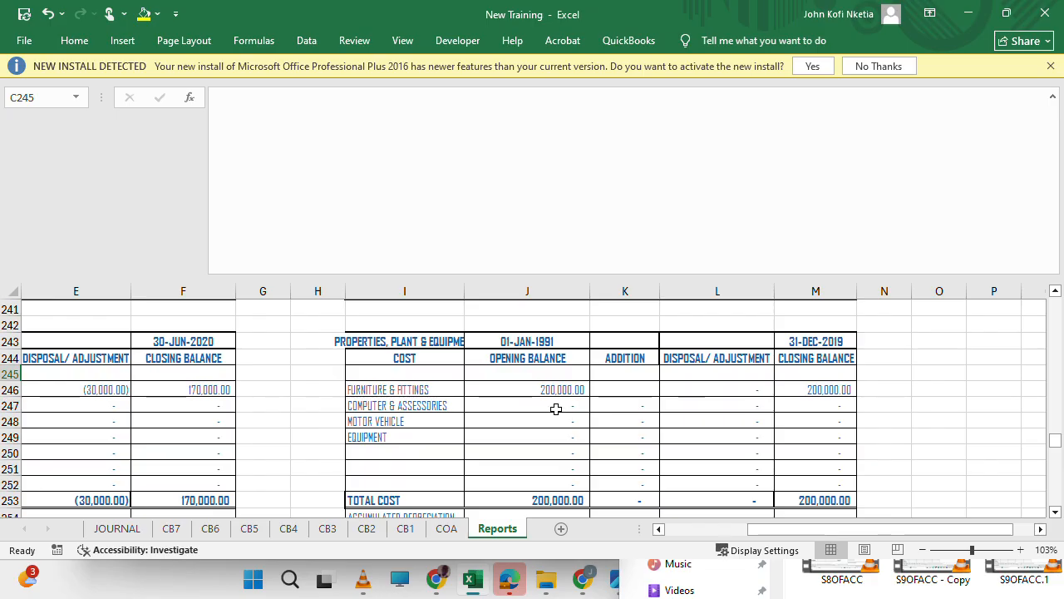
scroll(549, 382, "up", 1)
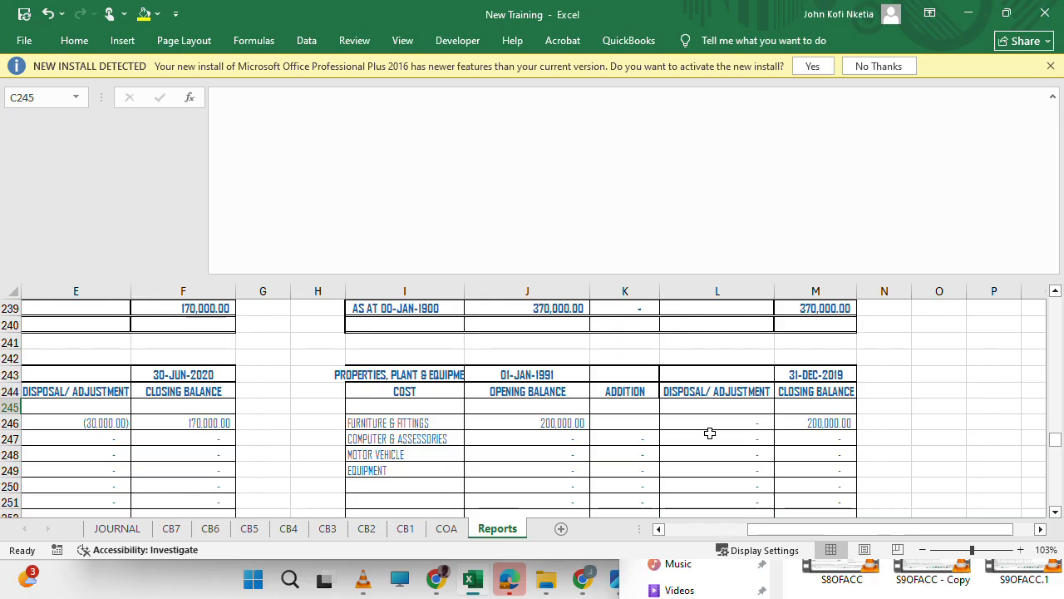
scroll(709, 432, "up", 1)
scroll(709, 432, "down", 2)
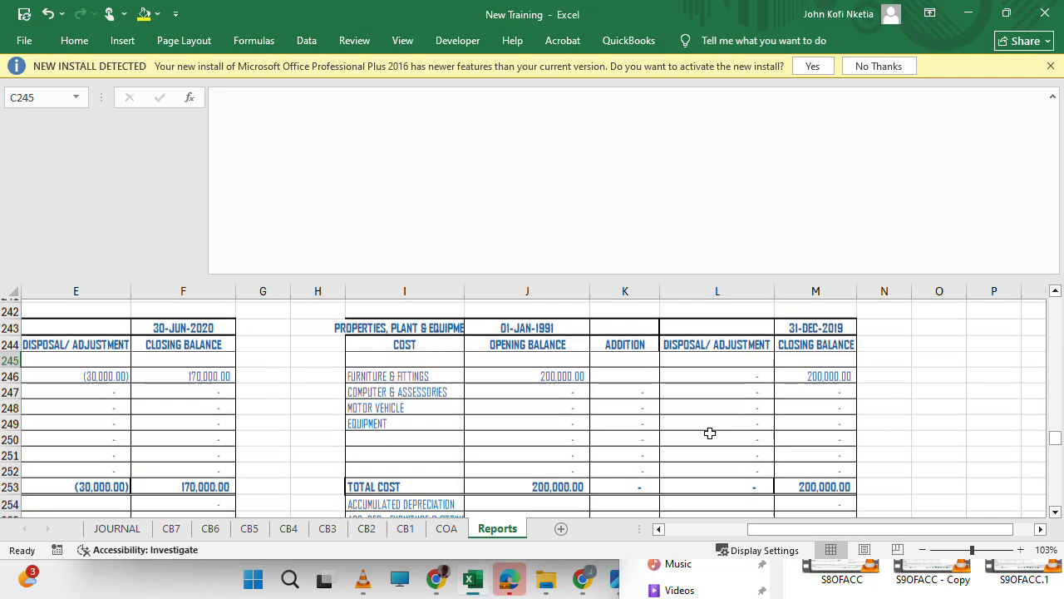
scroll(582, 404, "left", 5)
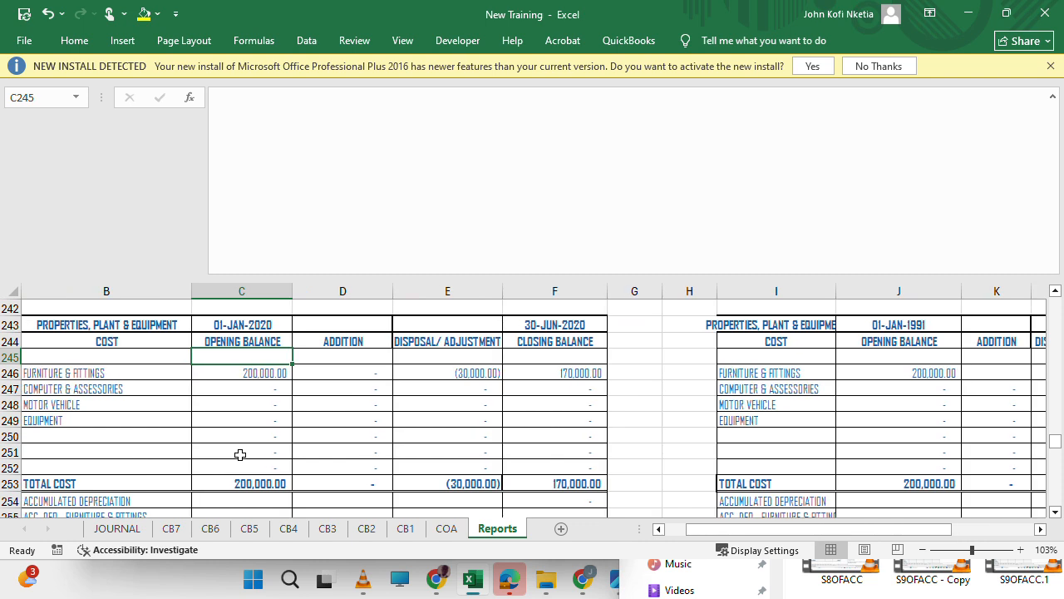
scroll(239, 454, "down", 7)
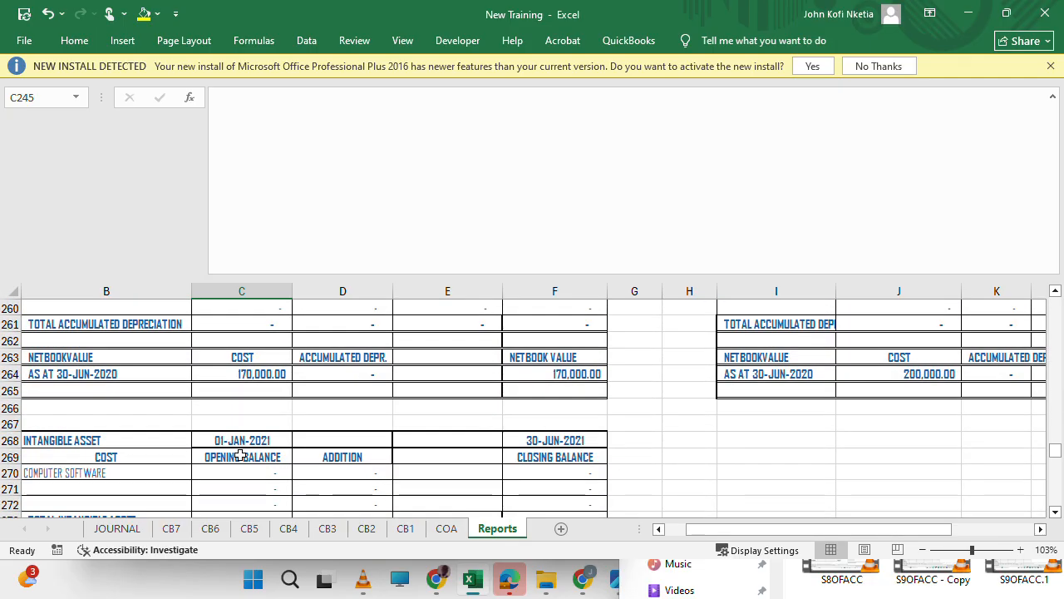
scroll(239, 454, "down", 4)
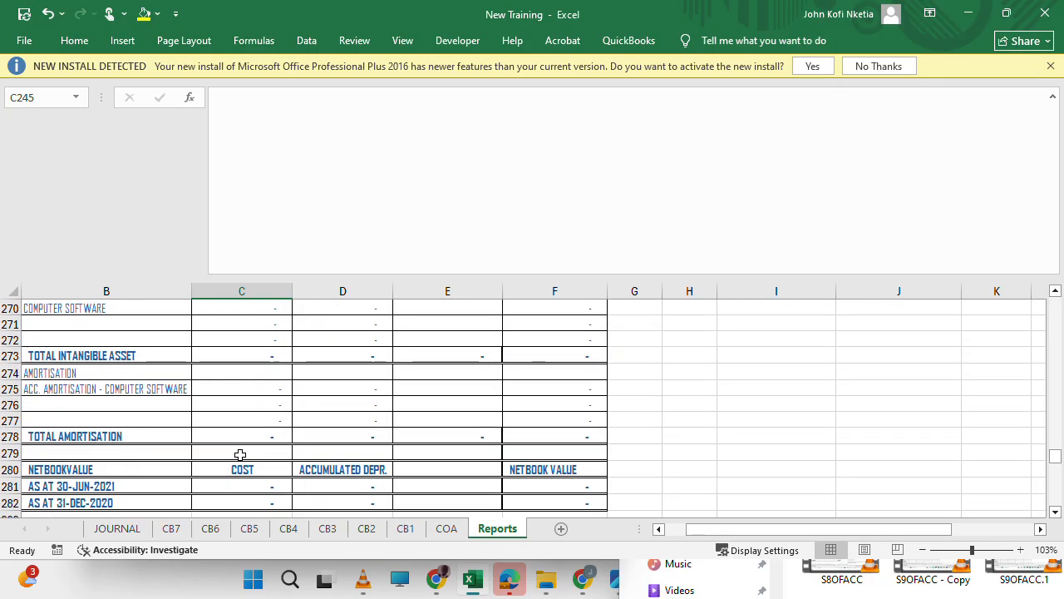
scroll(239, 454, "up", 5)
scroll(239, 454, "up", 7)
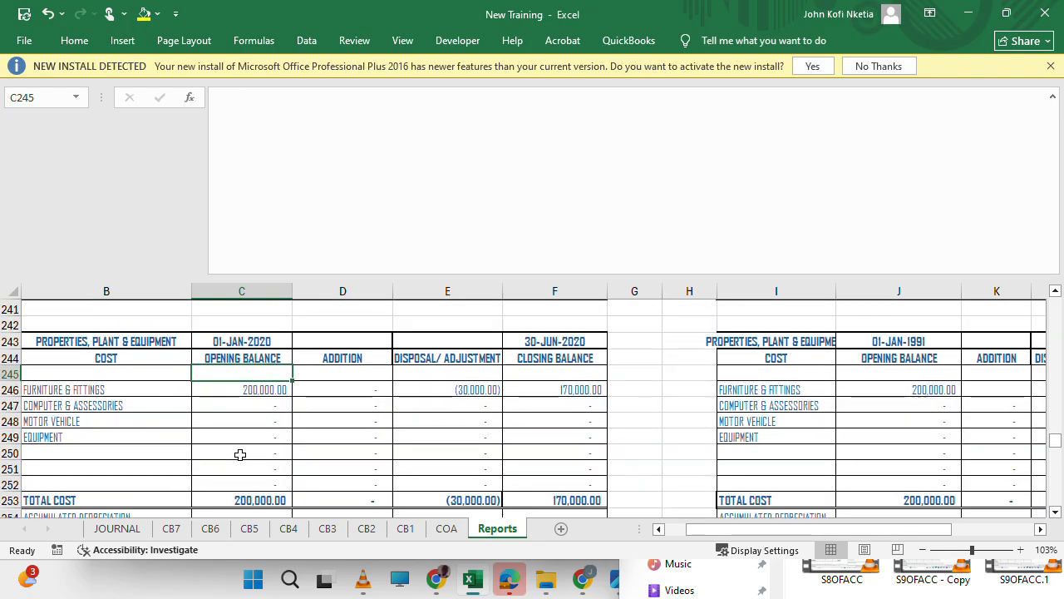
scroll(240, 454, "down", 11)
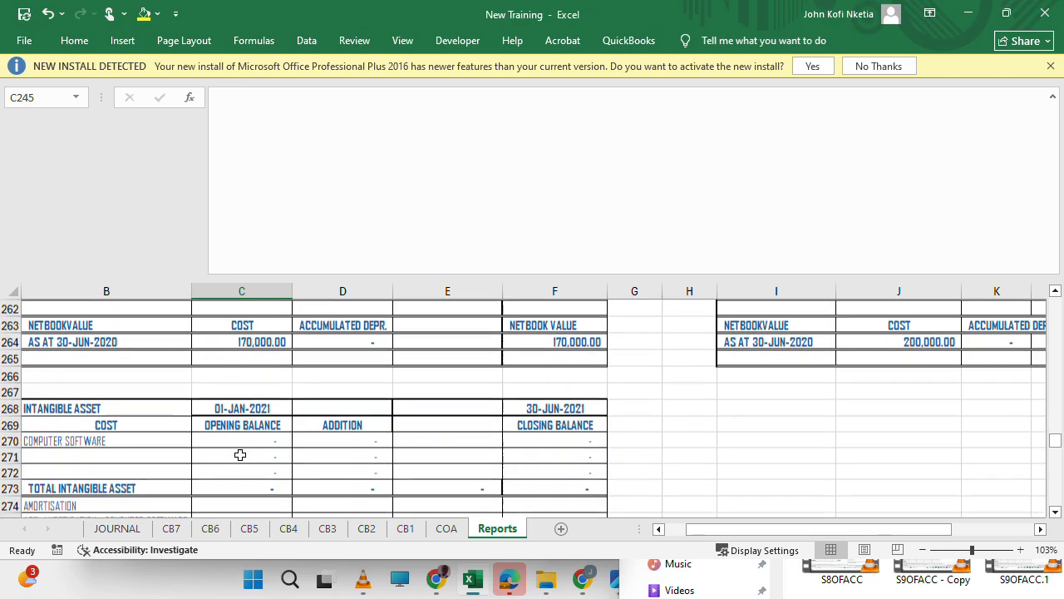
scroll(240, 454, "up", 12)
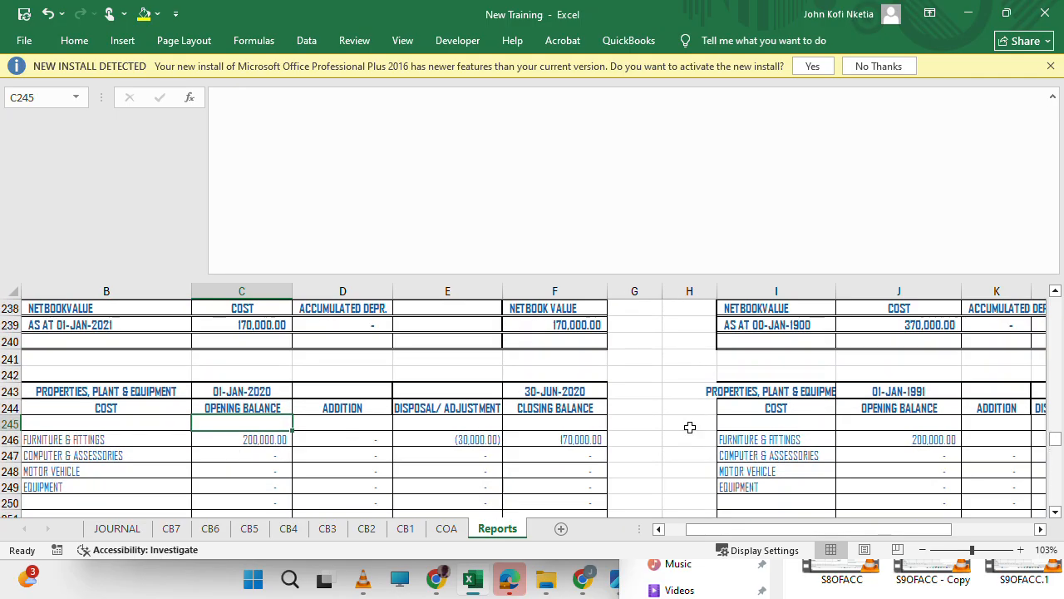
Copy the Addition formula in K247 up into the blank Furniture & Fittings cell K246 of the 31-DEC-2019 schedule.
scroll(689, 427, "right", 4)
scroll(690, 427, "down", 4)
scroll(689, 427, "left", 1)
scroll(689, 428, "up", 2)
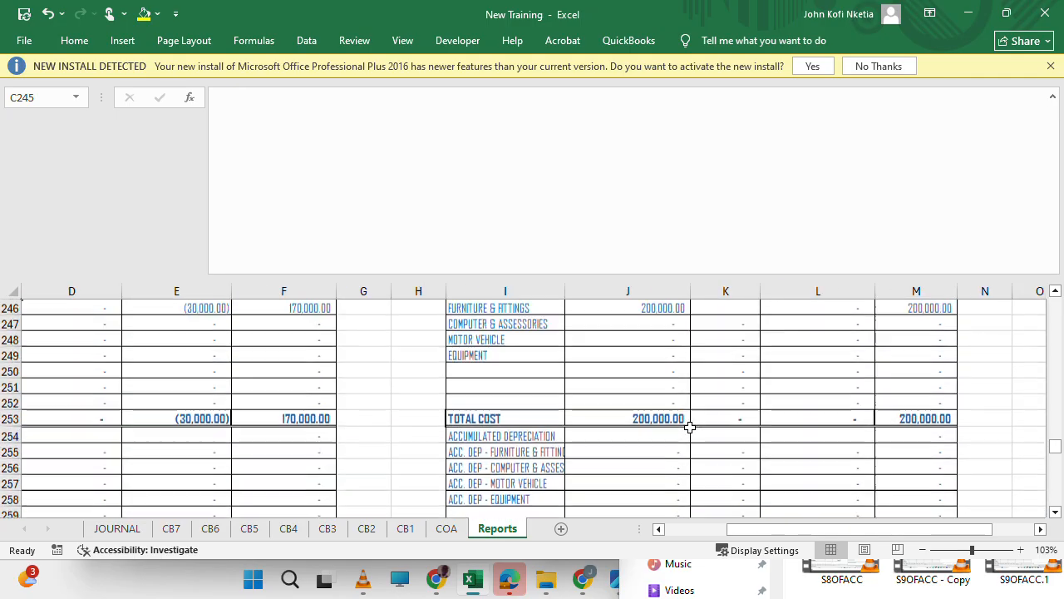
scroll(689, 428, "down", 6)
scroll(689, 427, "up", 1)
scroll(689, 427, "up", 5)
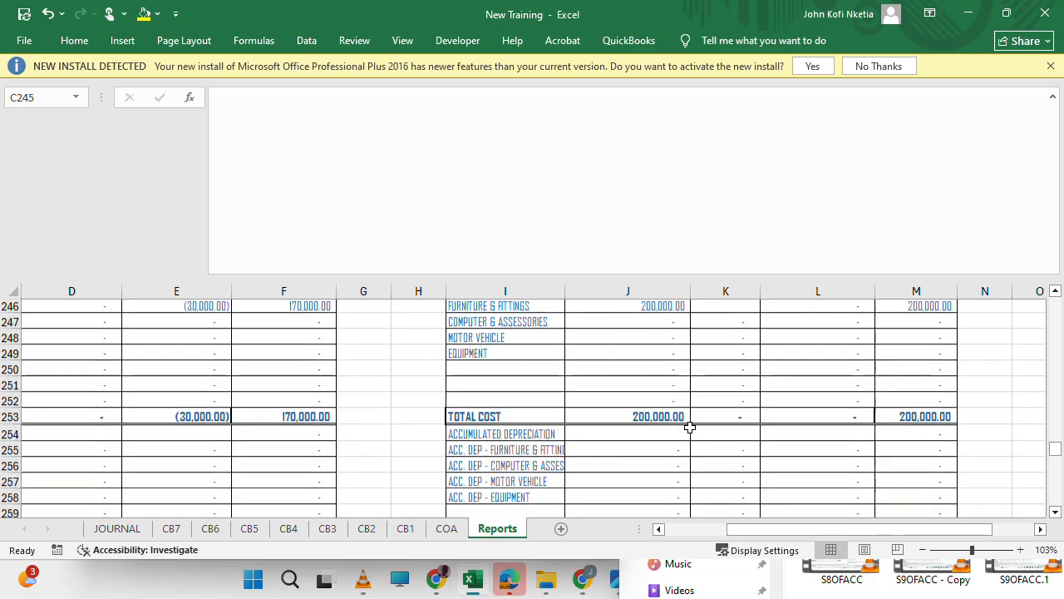
scroll(689, 427, "down", 1)
scroll(689, 428, "up", 1)
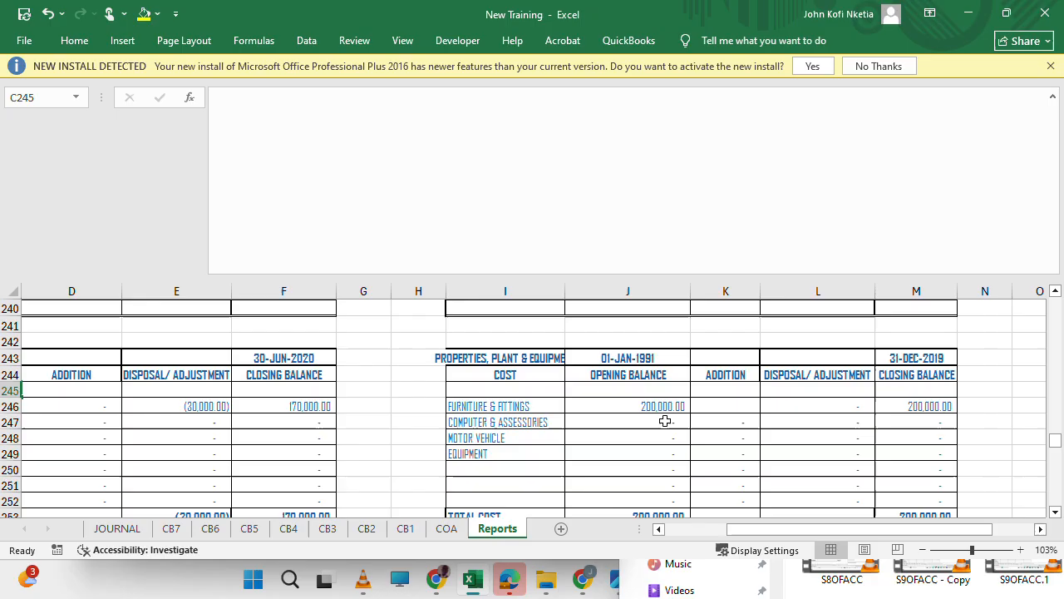
left_click(740, 423)
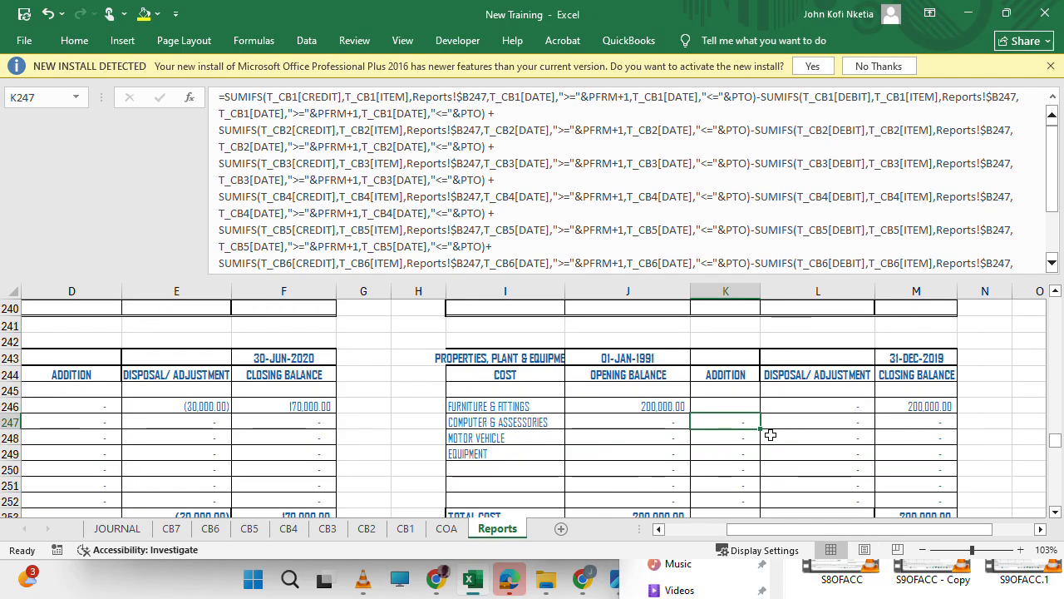
left_click_drag(760, 427, 756, 408)
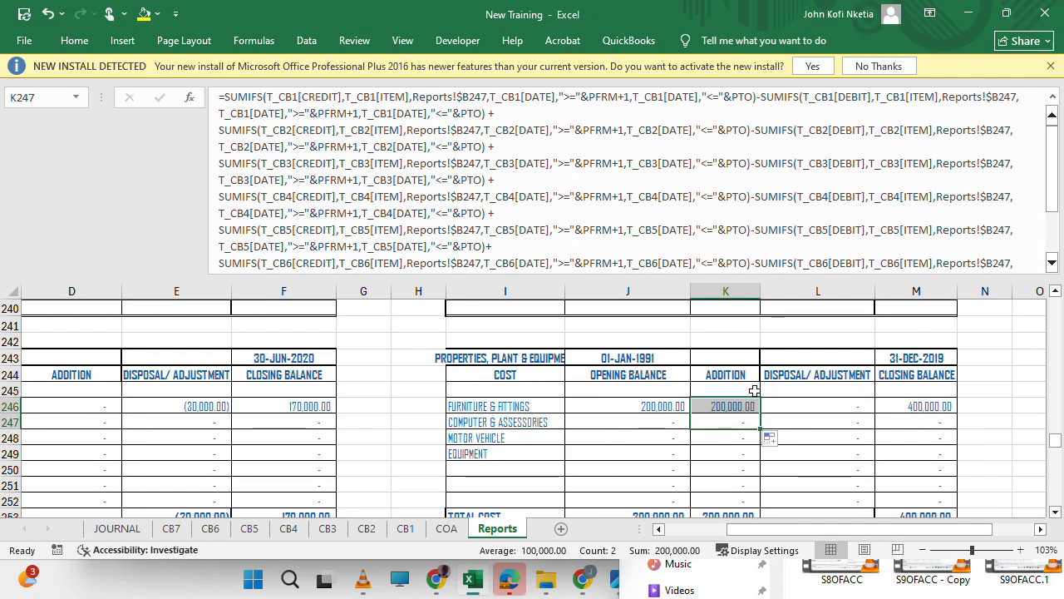
Select the Opening Balance cells J246:J260 of the 31-DEC-2019 schedule and review their formula against the comparative period dates.
left_click(643, 409)
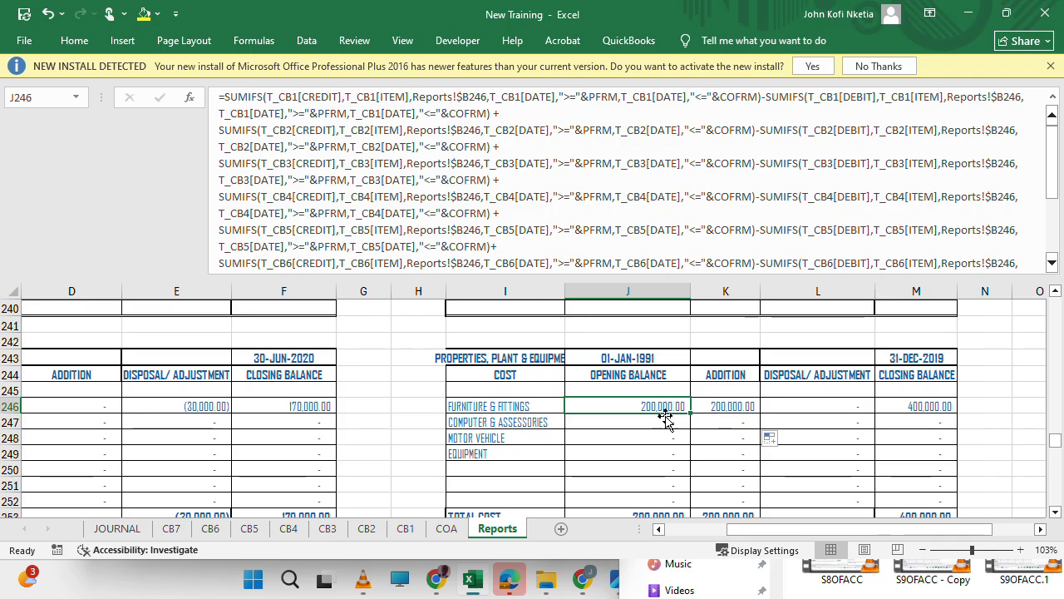
left_click_drag(644, 408, 660, 468)
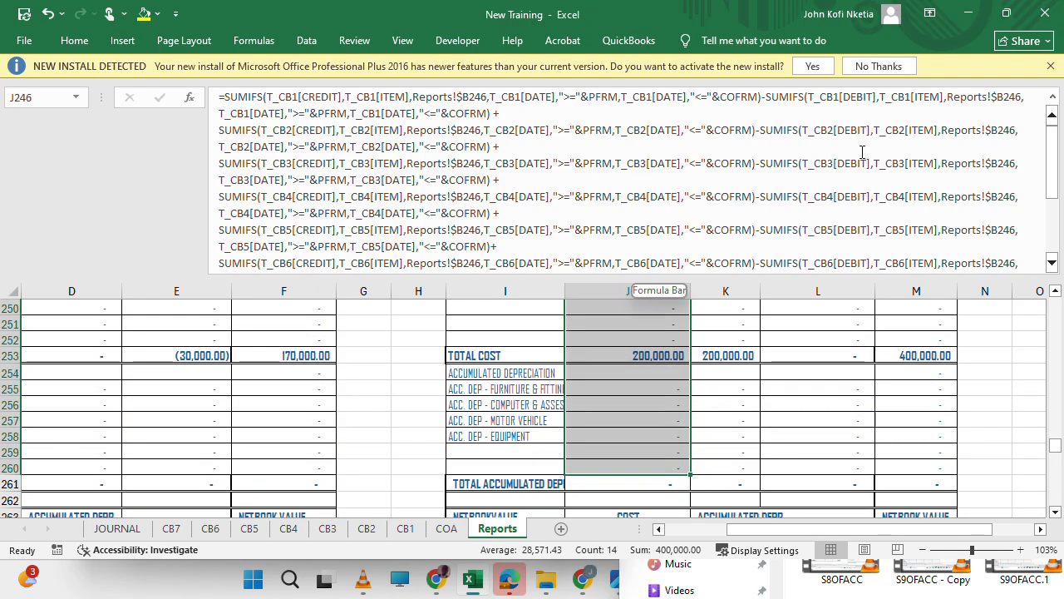
left_click_drag(1044, 166, 1052, 114)
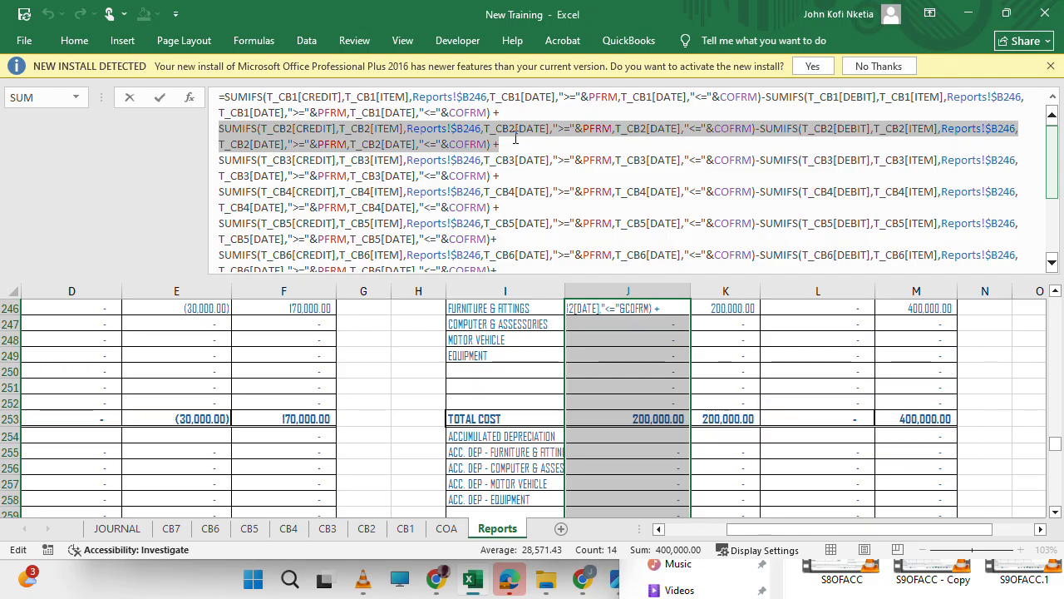
key("Escape")
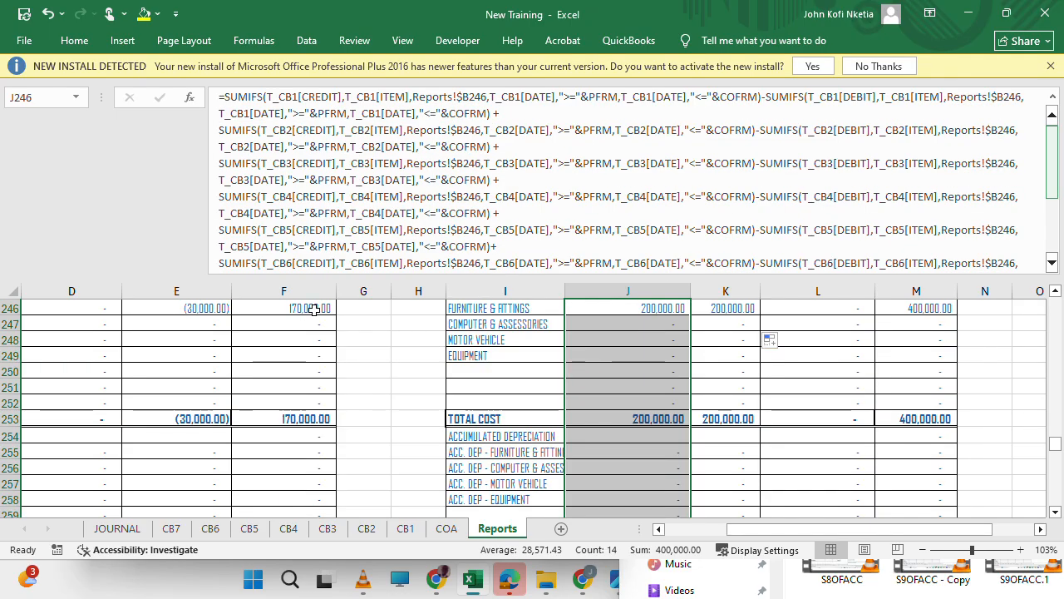
scroll(599, 366, "up", 20)
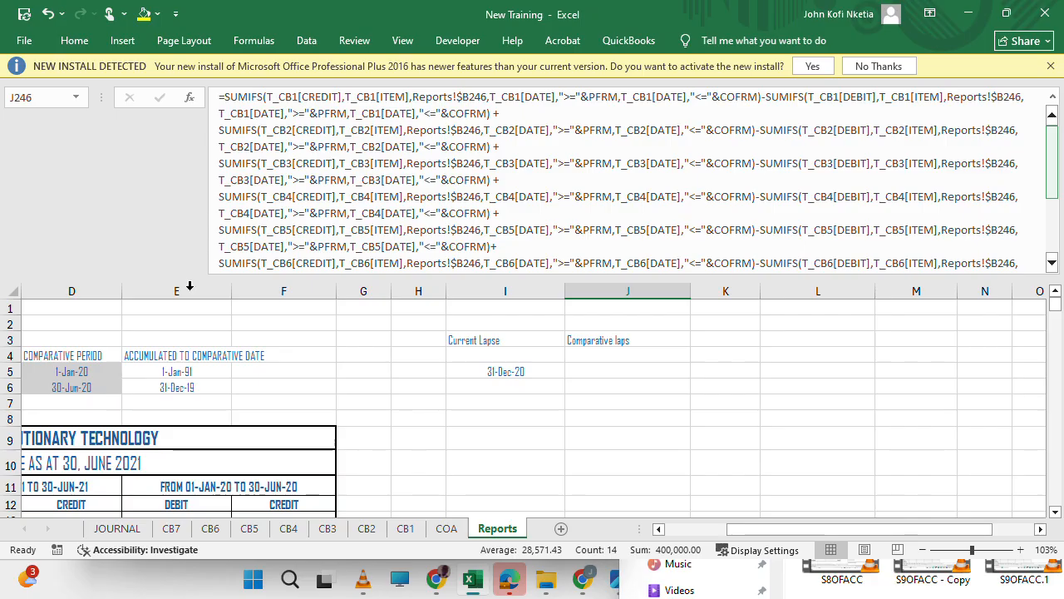
scroll(477, 419, "down", 16)
scroll(476, 419, "down", 20)
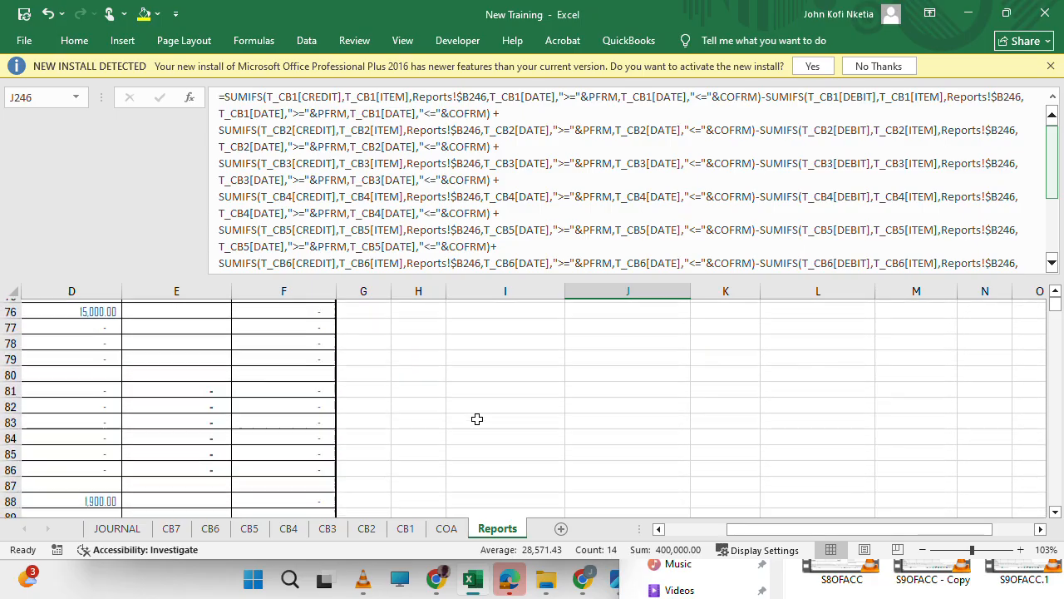
scroll(615, 391, "down", 20)
scroll(615, 390, "up", 17)
scroll(615, 390, "up", 11)
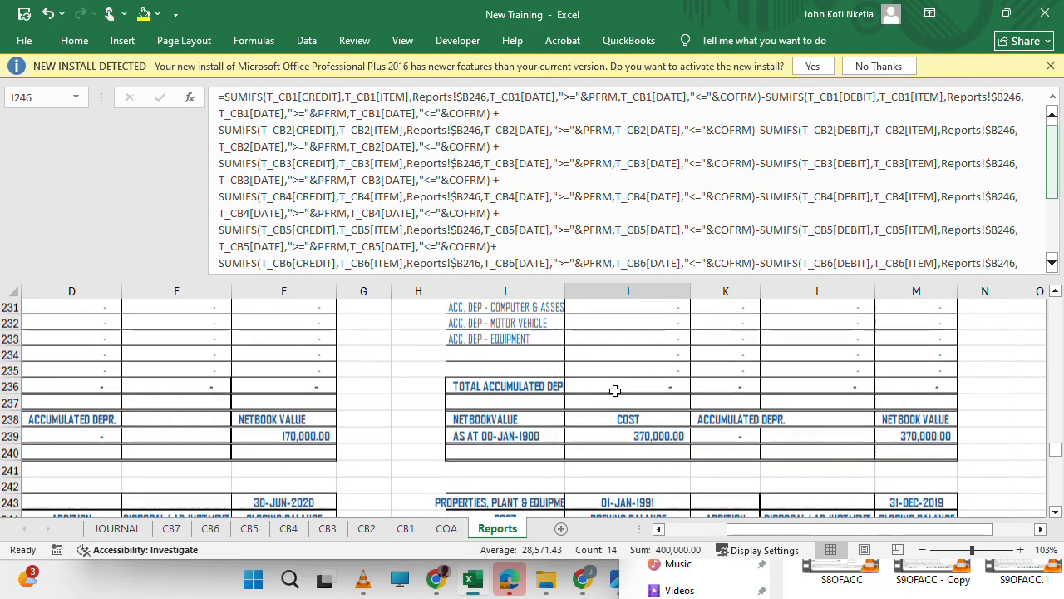
scroll(613, 387, "down", 11)
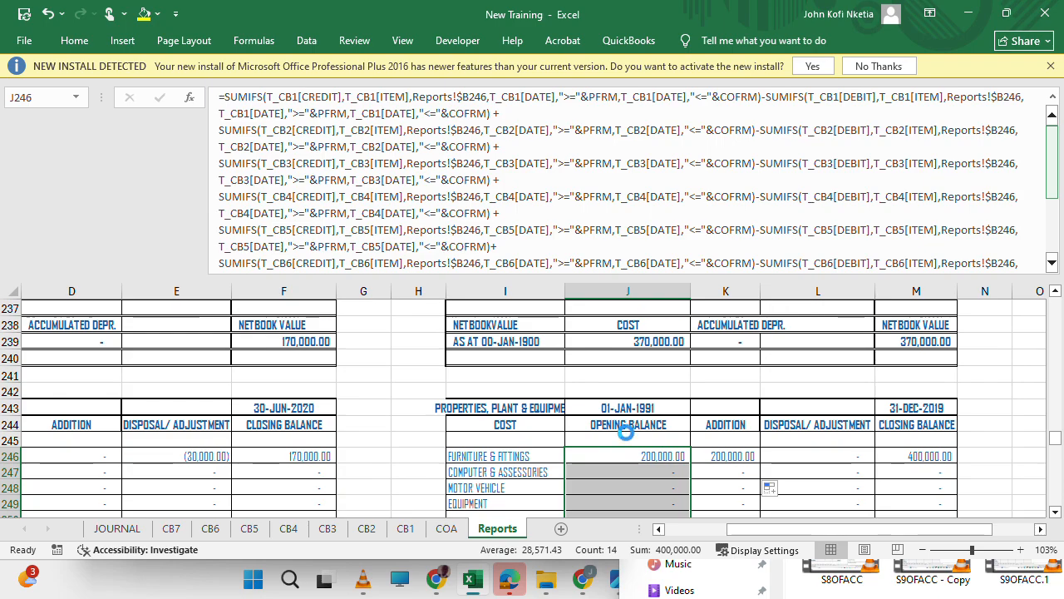
Replace every COFRM with PTO in the selected Opening Balance formulas of the 31-DEC-2019 schedule.
key("ctrl+h")
key("shift+Tab")
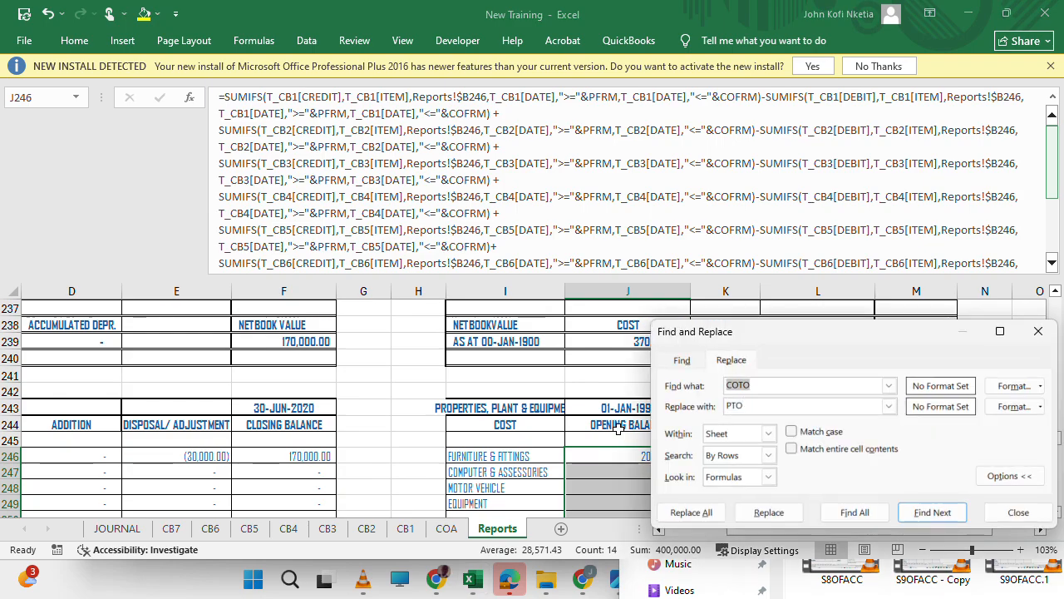
type("COFRM")
key("Tab")
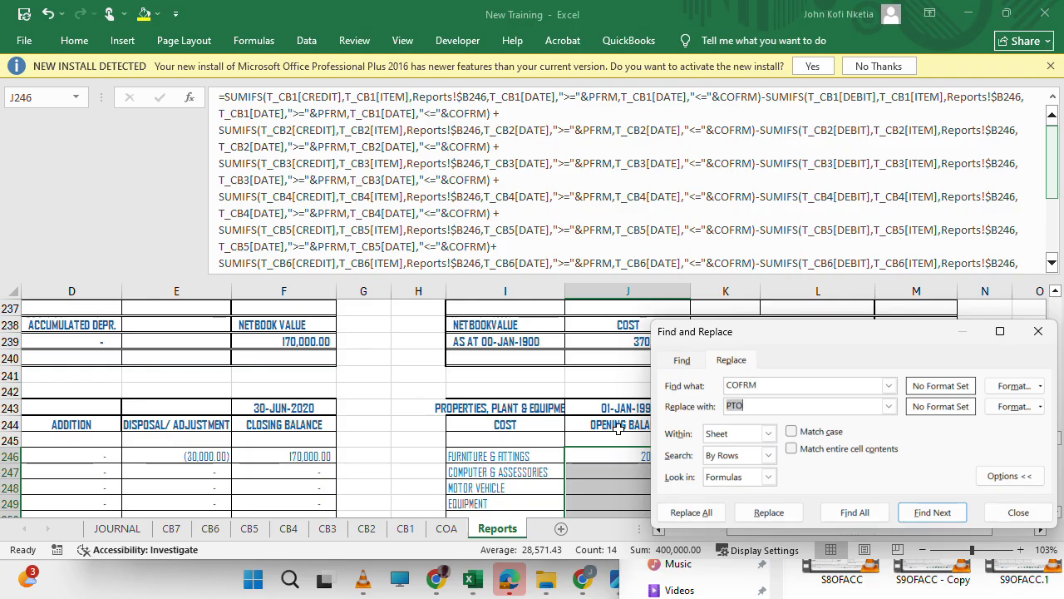
left_click(773, 513)
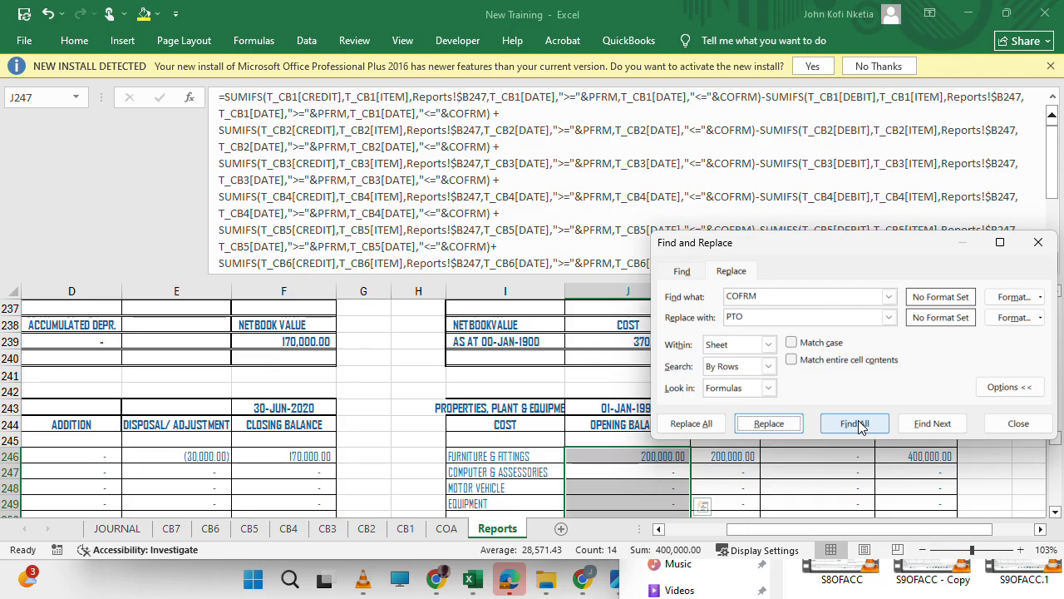
left_click(709, 426)
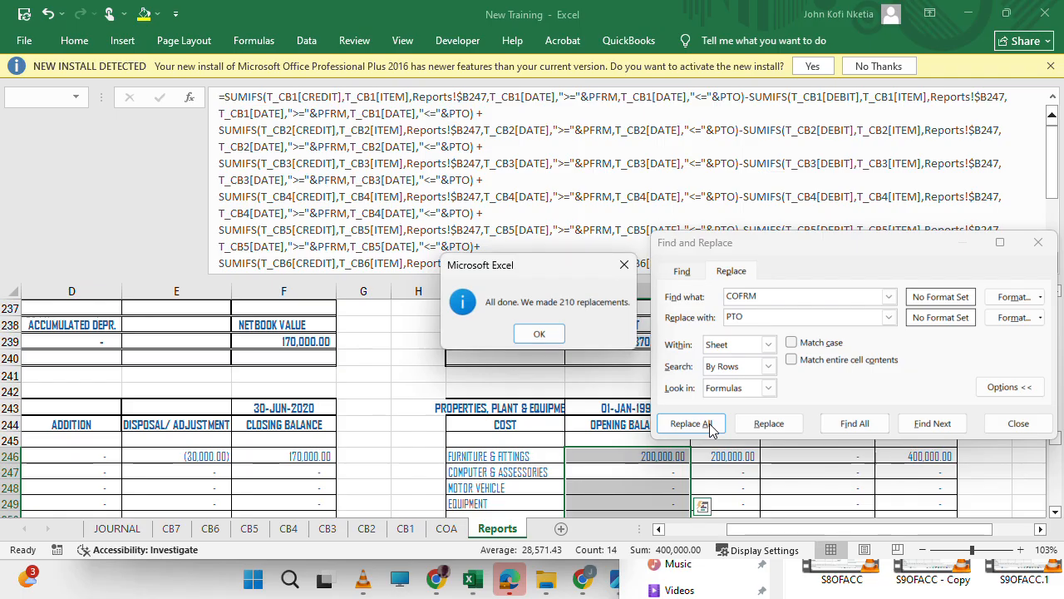
left_click(536, 334)
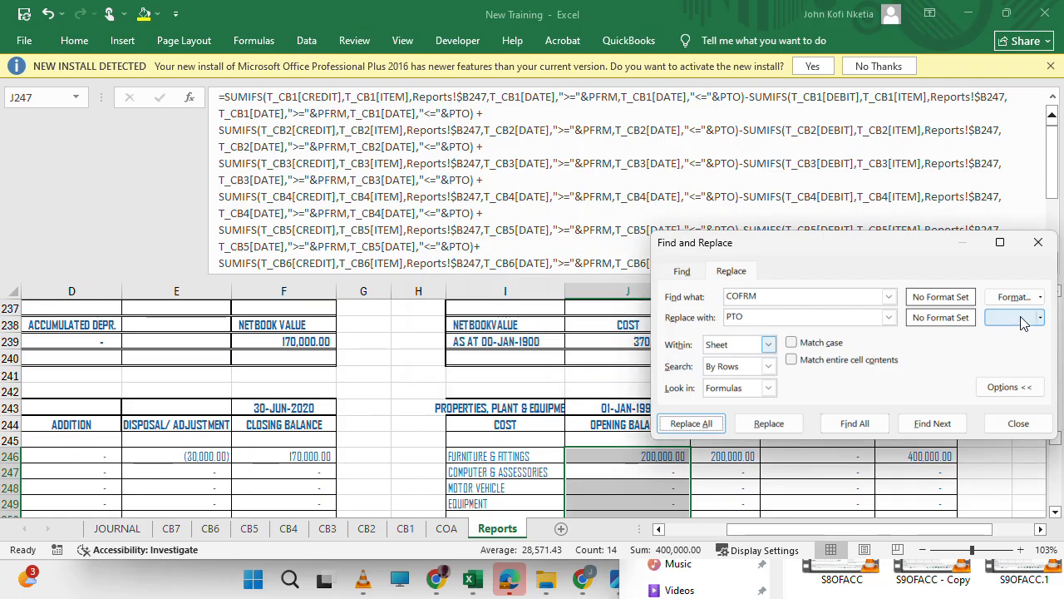
left_click(1040, 249)
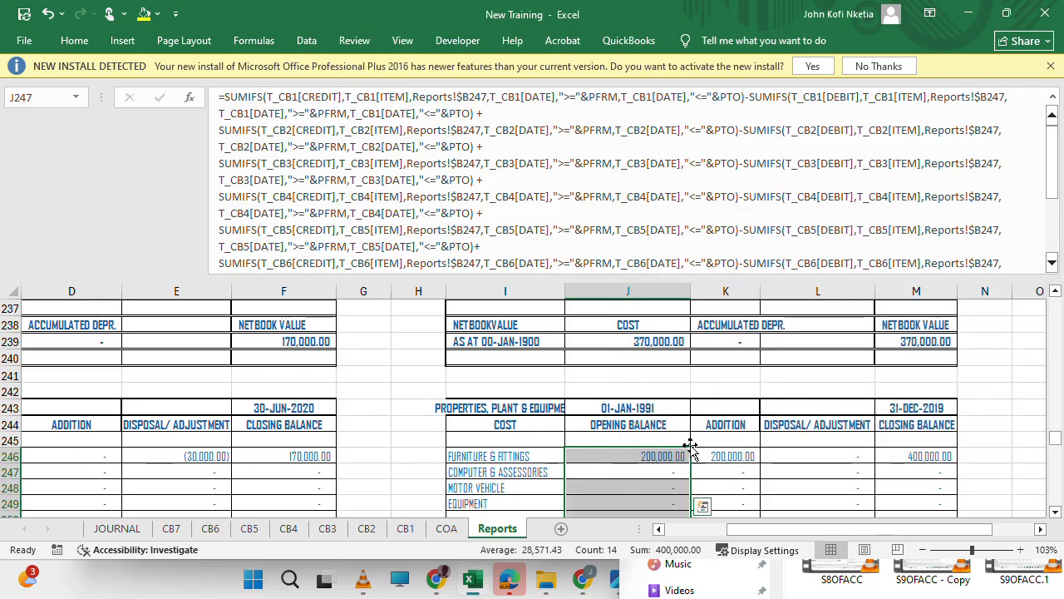
Review the Furniture & Fittings opening balance, the total cost and the net book value of the 31-DEC-2019 schedule.
left_click(651, 459)
scroll(651, 460, "down", 3)
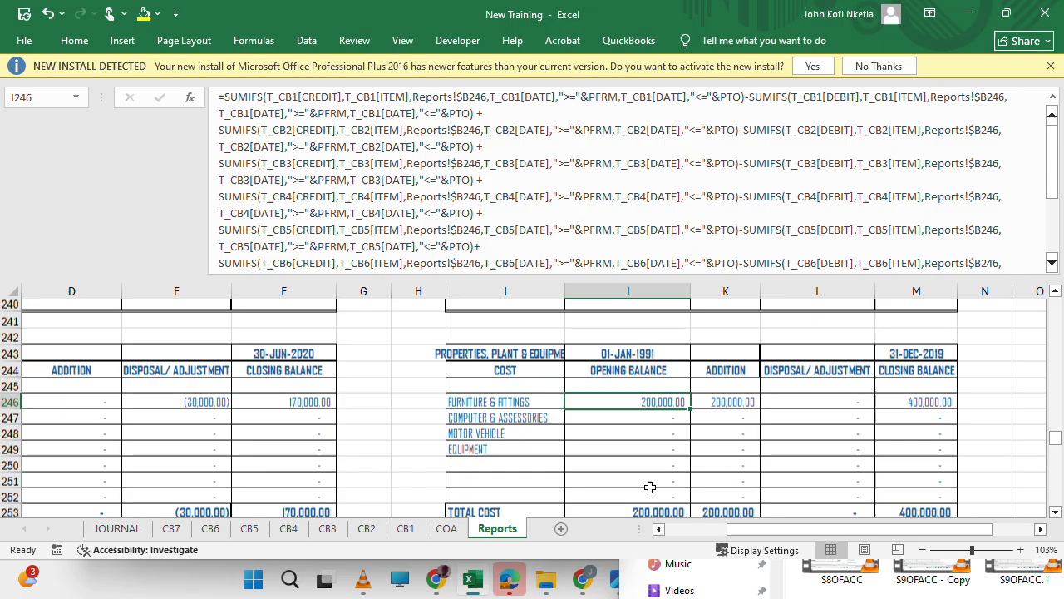
scroll(650, 488, "up", 1)
scroll(650, 488, "up", 2)
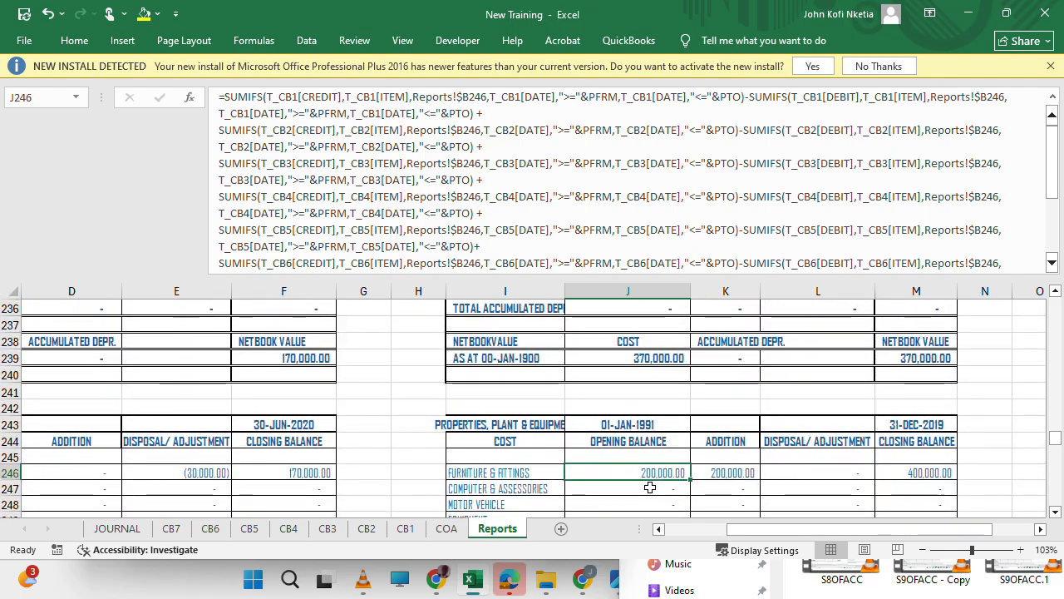
scroll(565, 490, "down", 1)
scroll(603, 483, "left", 1)
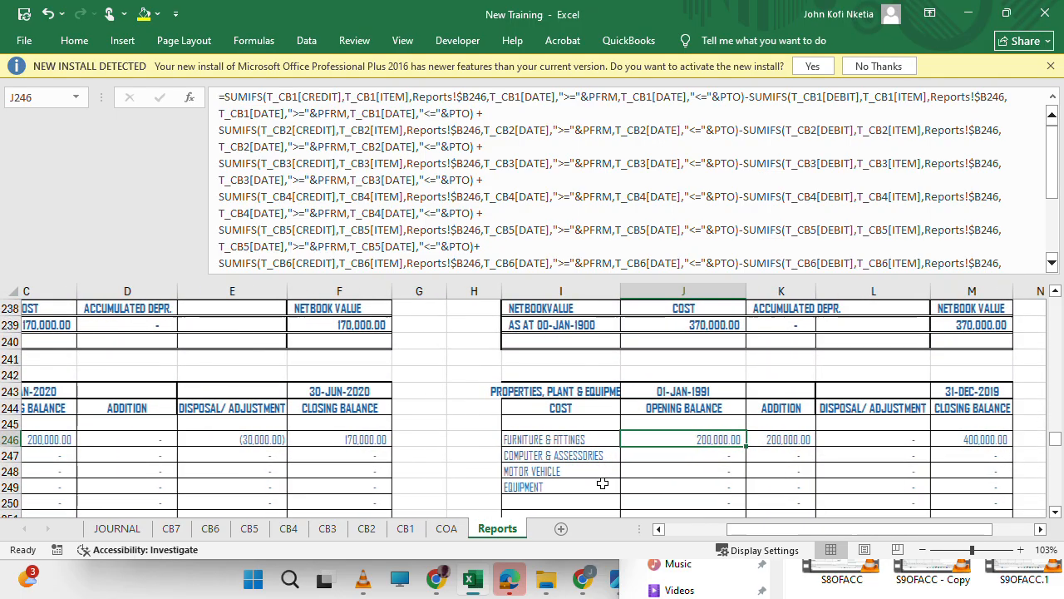
scroll(603, 483, "down", 3)
scroll(602, 483, "right", 1)
scroll(603, 483, "down", 2)
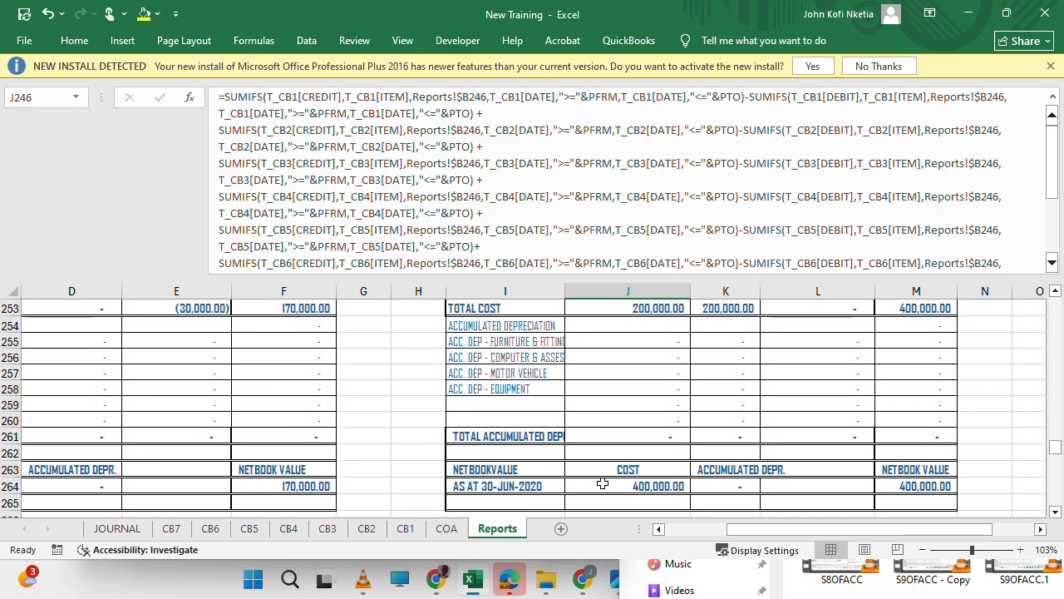
scroll(603, 483, "up", 2)
scroll(602, 483, "up", 1)
scroll(603, 483, "down", 2)
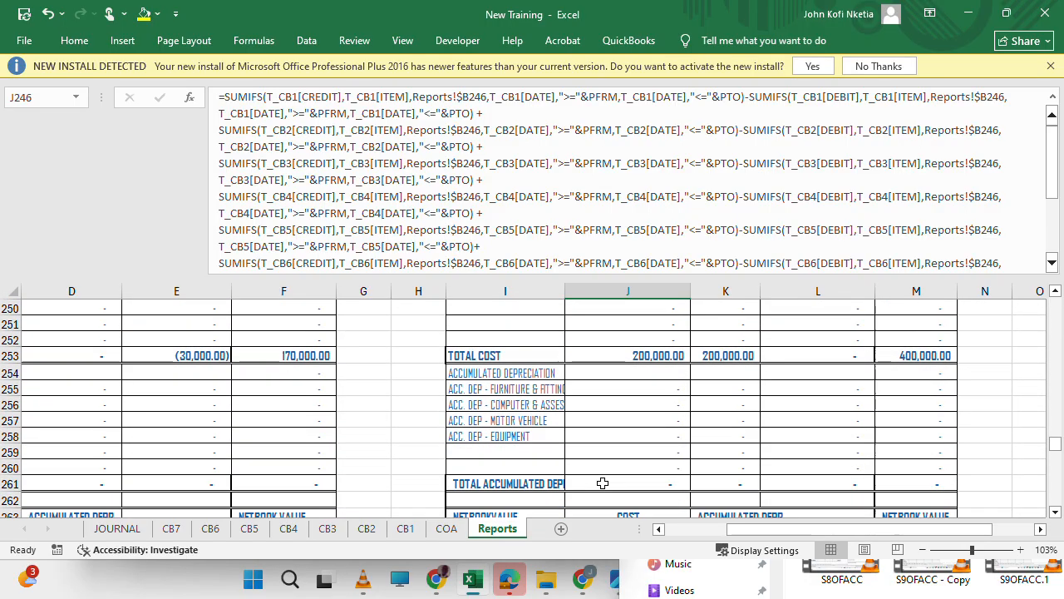
scroll(603, 483, "down", 1)
scroll(603, 483, "up", 5)
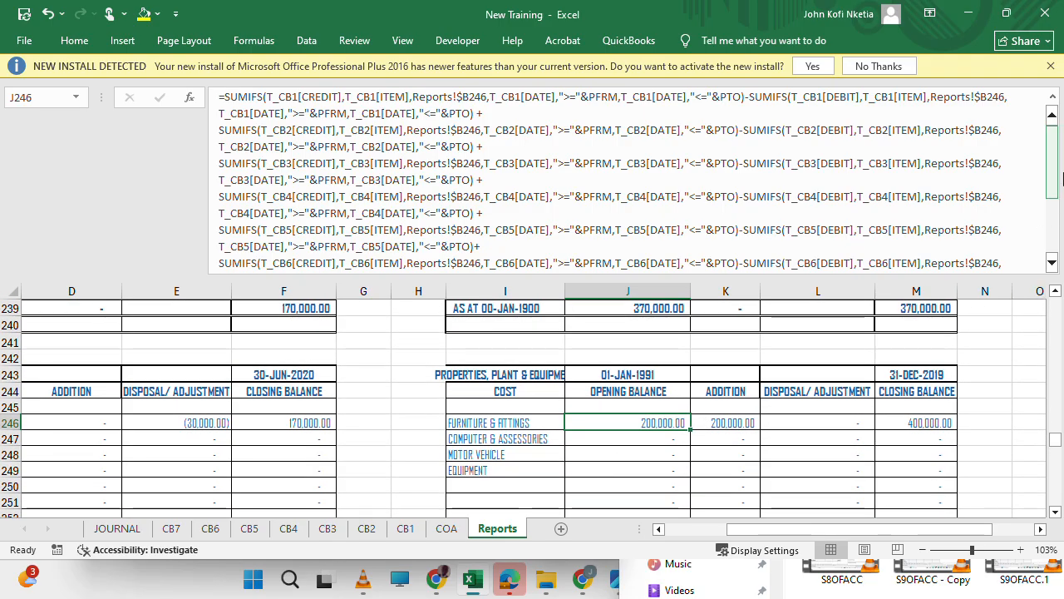
Compare the date criteria of the Furniture & Fittings formulas in Opening Balance J246 and Addition K246.
left_click_drag(1058, 166, 1059, 219)
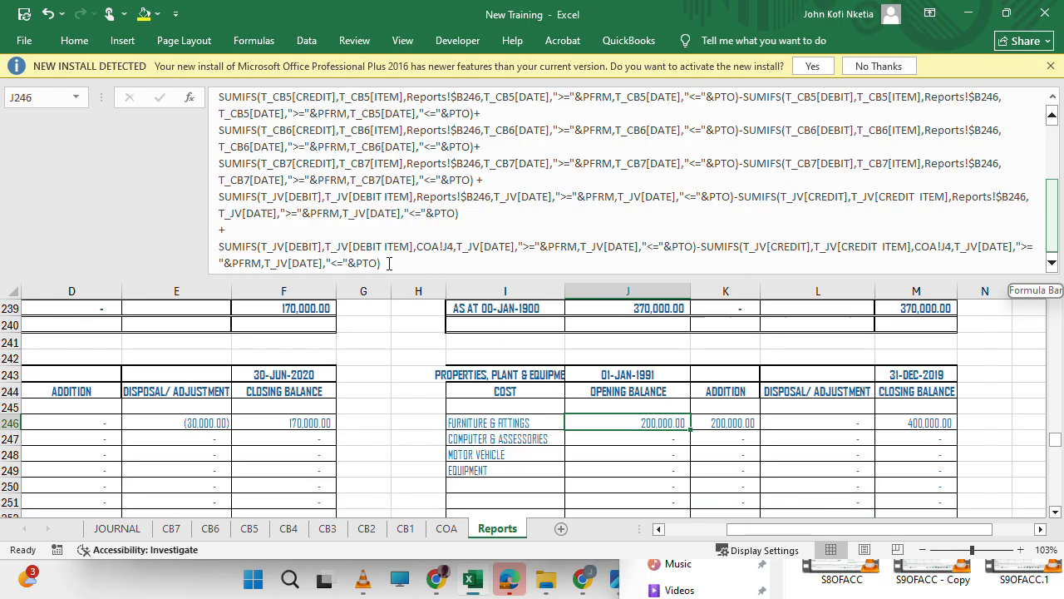
left_click(596, 418)
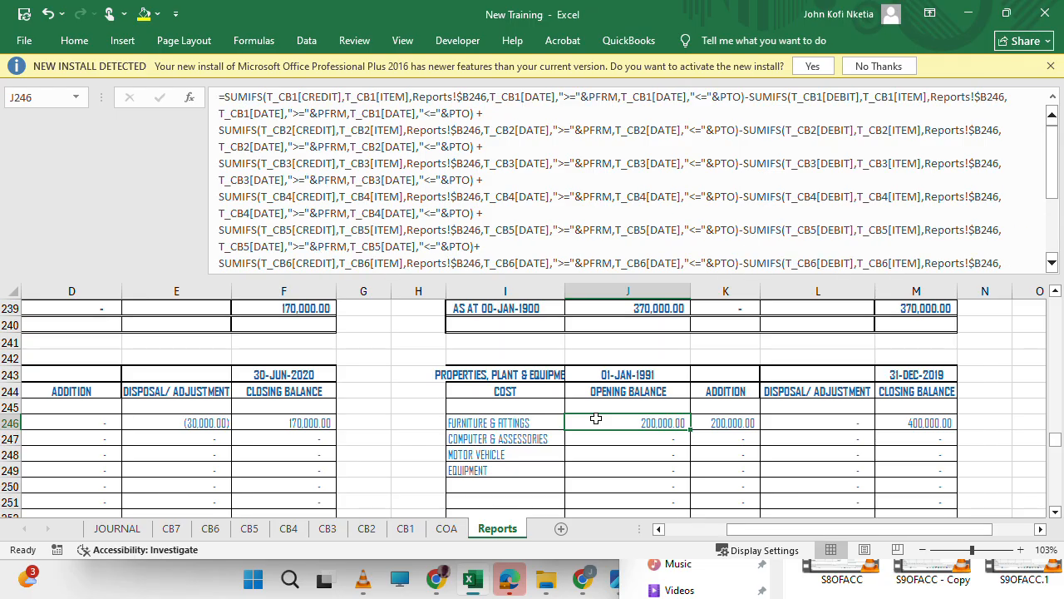
left_click(733, 423)
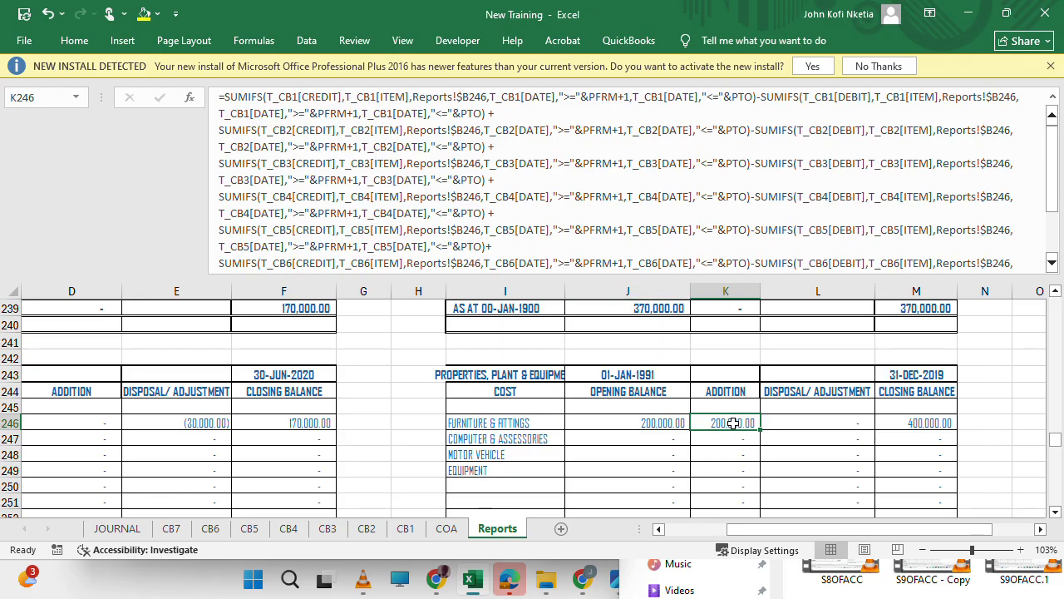
left_click(661, 425)
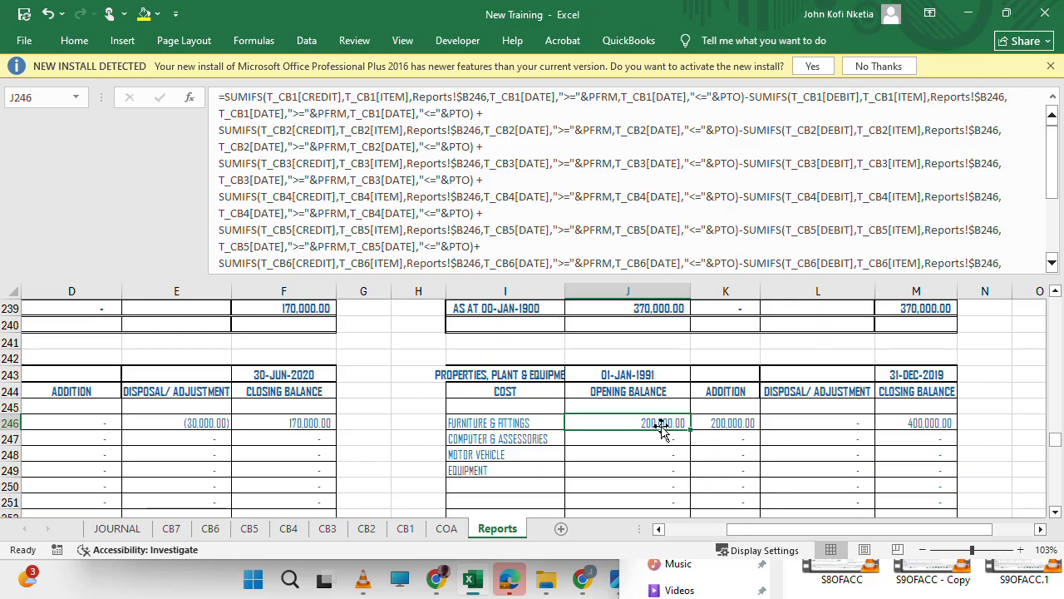
Replace every PTO with PFRM+1 in the Opening Balance formulas of both 31-DEC schedules, J221:J261.
scroll(661, 428, "up", 9)
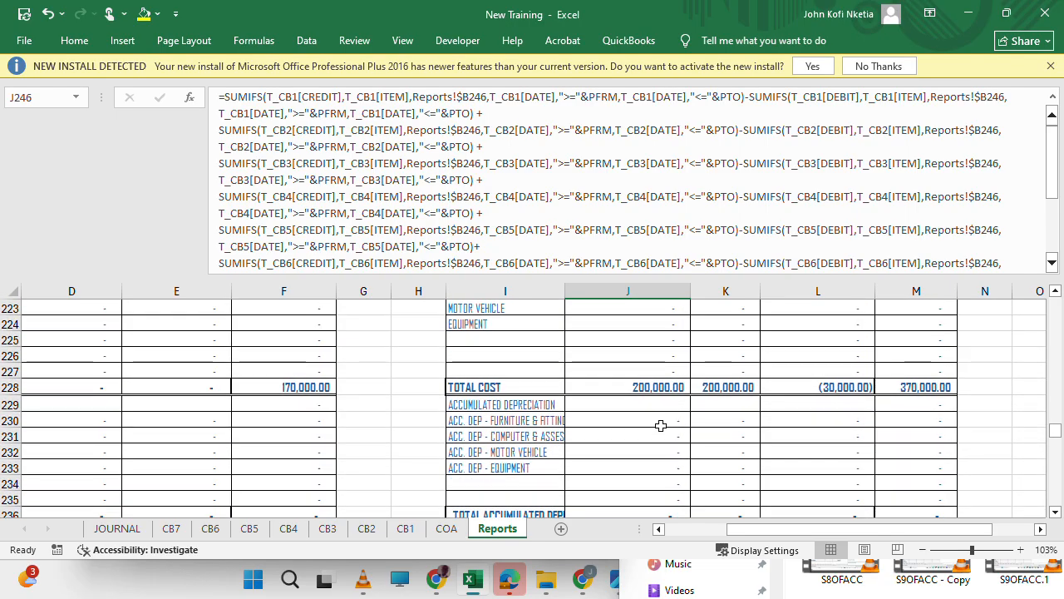
scroll(661, 427, "down", 2)
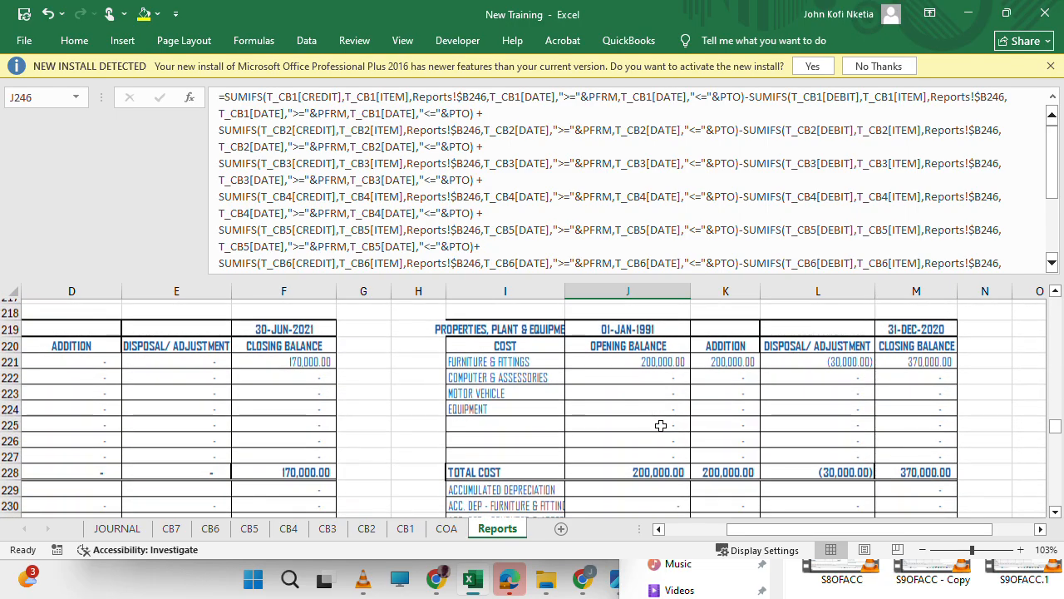
left_click_drag(653, 353, 649, 462)
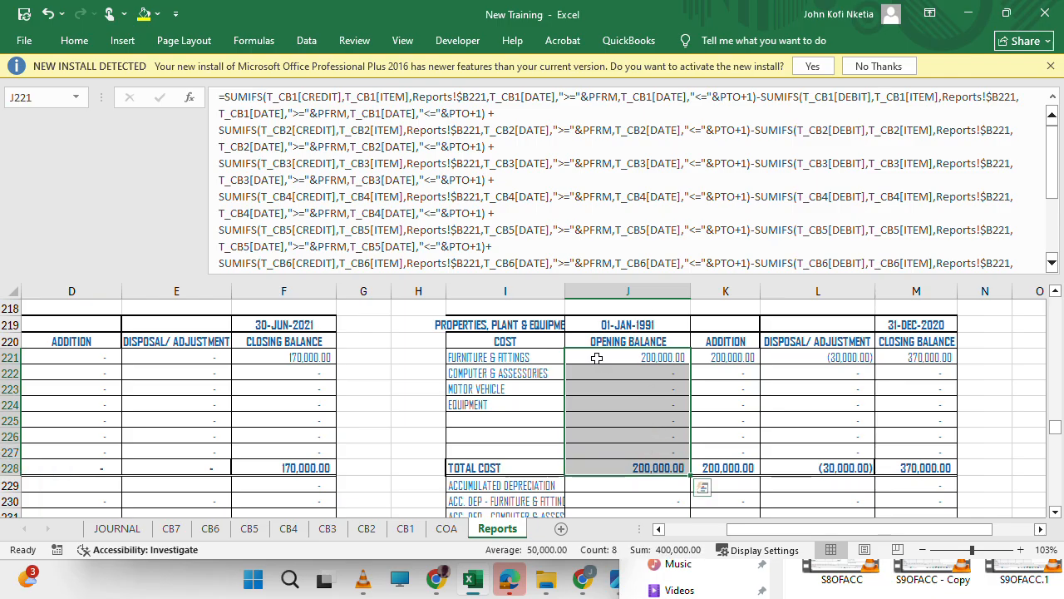
left_click_drag(596, 356, 659, 307)
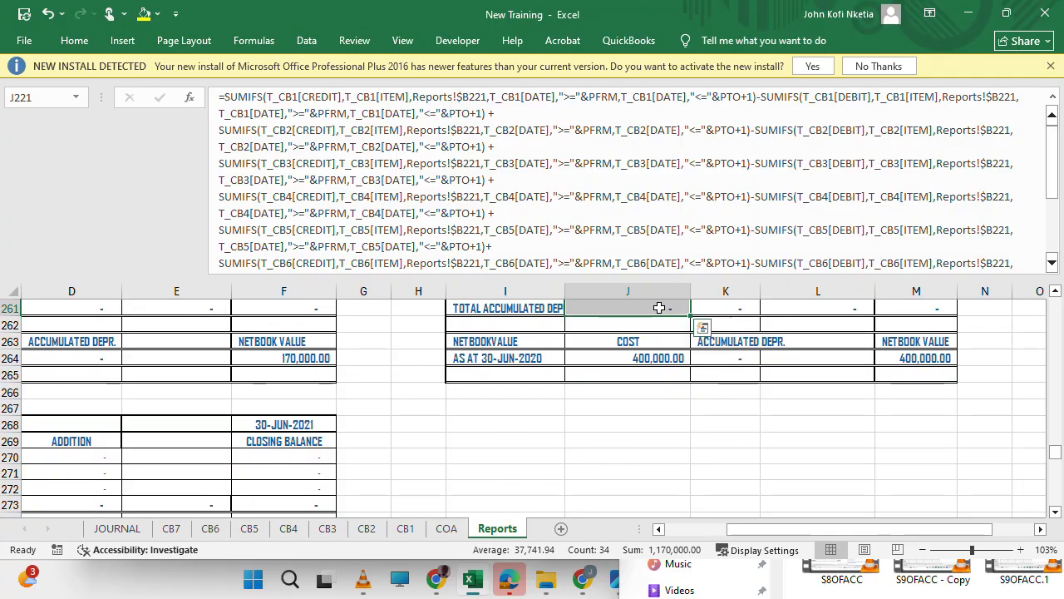
key("ctrl+q")
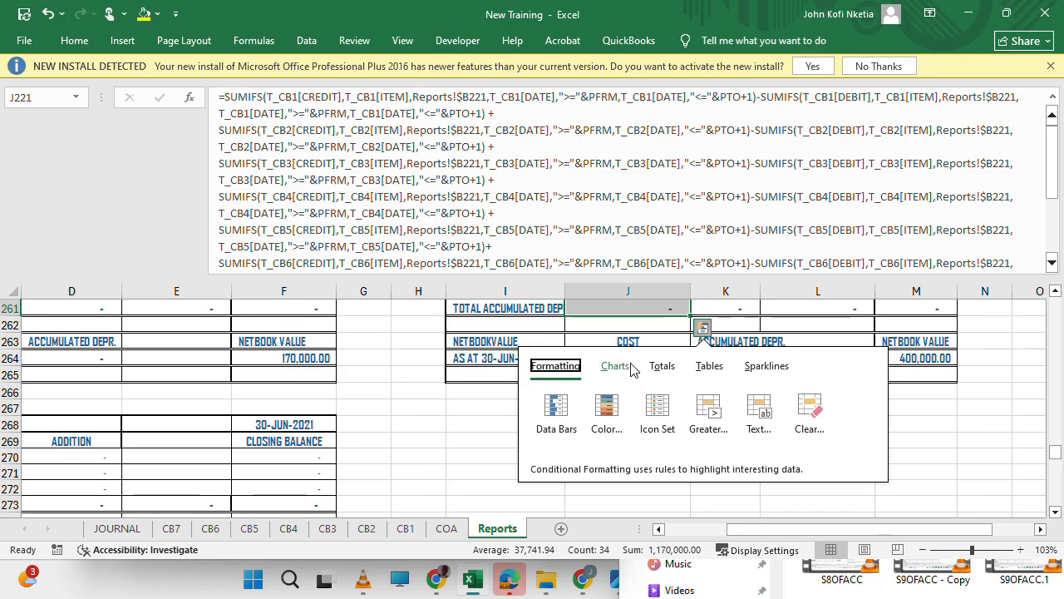
key("Escape")
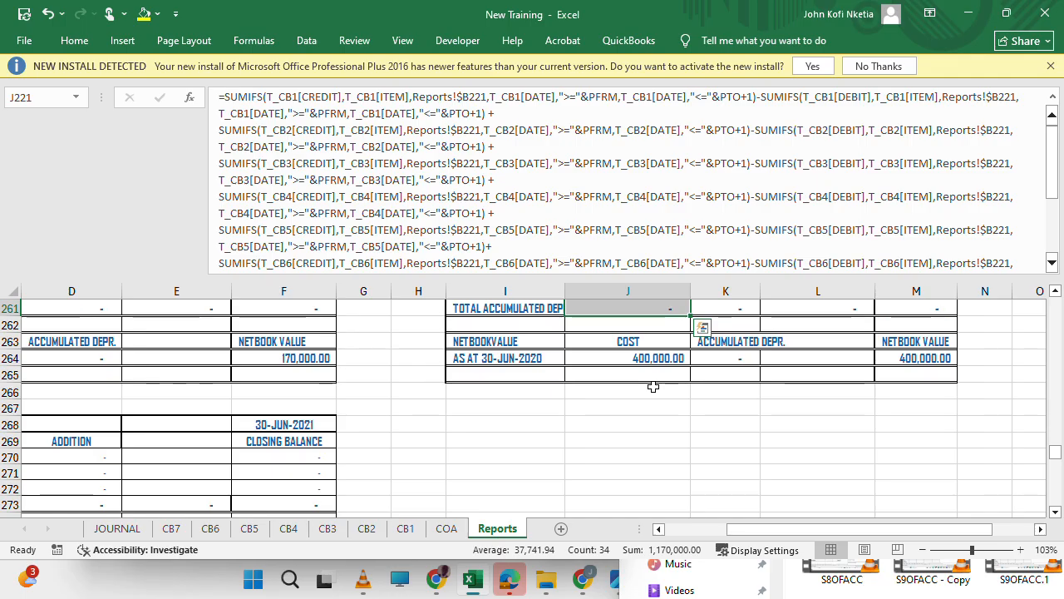
key("ctrl+h")
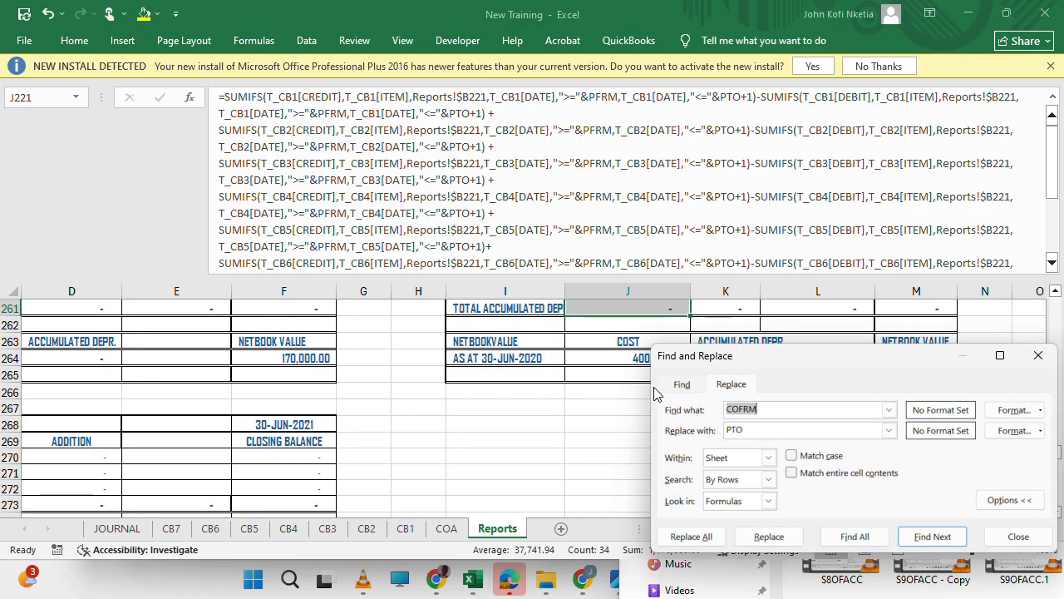
type("PTO")
key("Tab")
type("C")
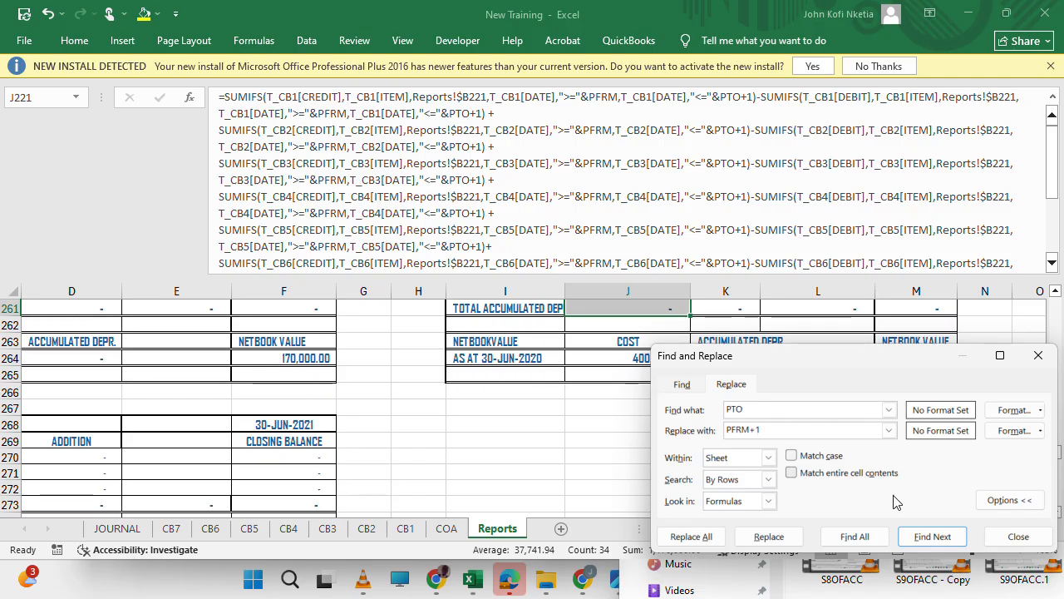
left_click(707, 538)
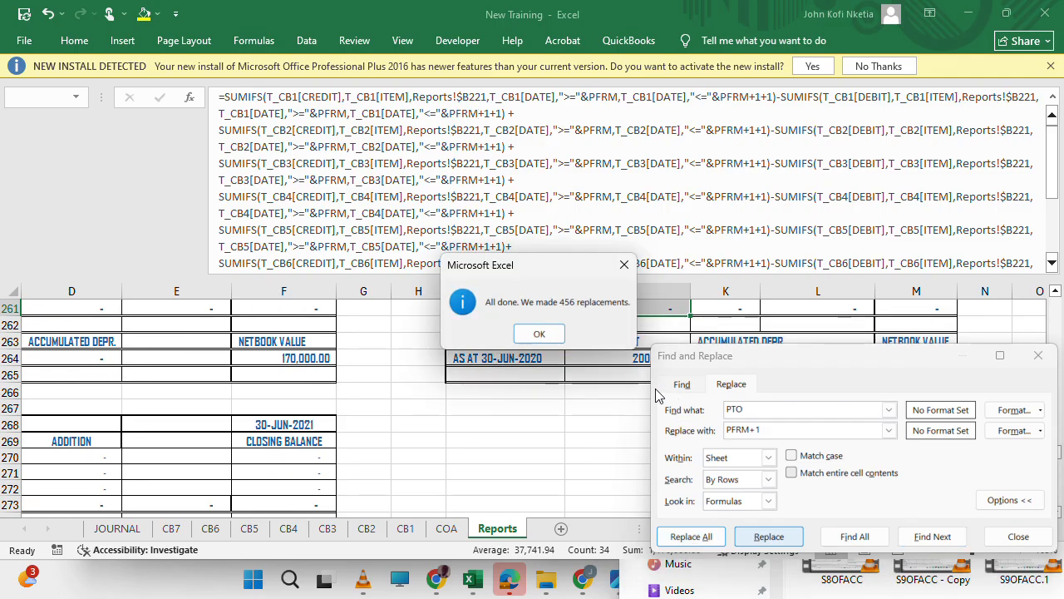
left_click(542, 337)
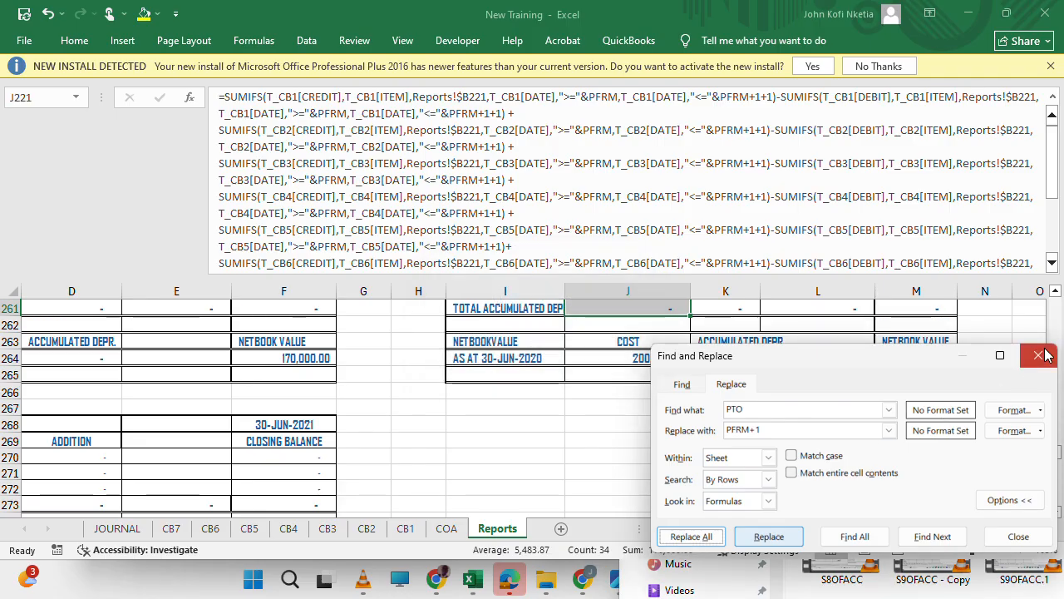
left_click(1038, 355)
Check the Opening Balance column of the 31-DEC-2020 schedule and inspect the Motor Vehicle formula in J223.
scroll(678, 387, "up", 8)
scroll(679, 390, "up", 7)
scroll(680, 391, "down", 2)
left_click(677, 391)
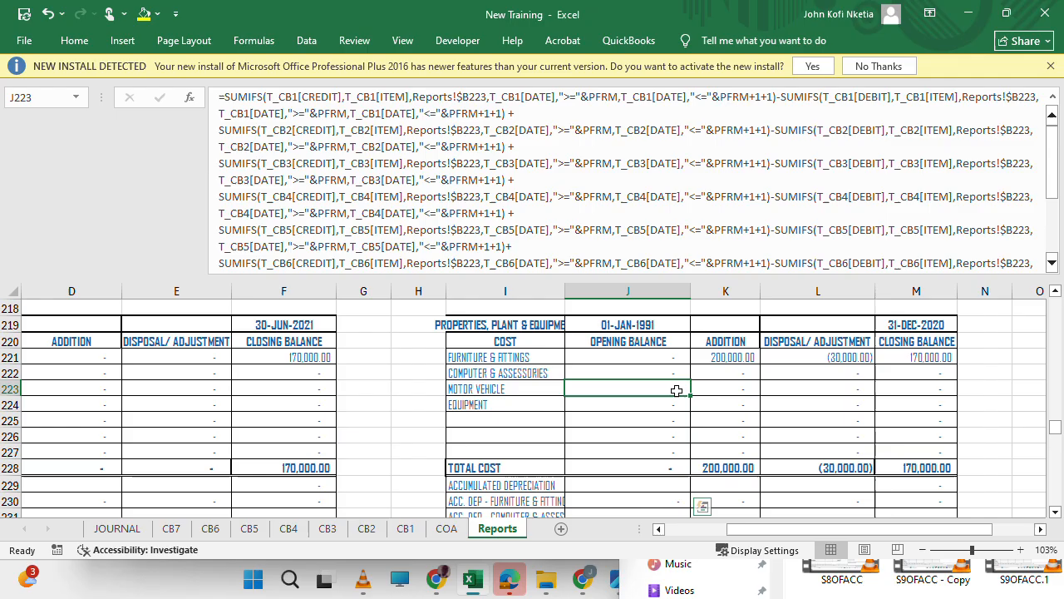
Compare the cost sections of the 31-DEC-2020 and 31-DEC-2019 schedules and shrink the formula bar to a single line.
scroll(676, 391, "down", 12)
scroll(677, 391, "up", 5)
scroll(677, 391, "up", 10)
scroll(677, 391, "down", 15)
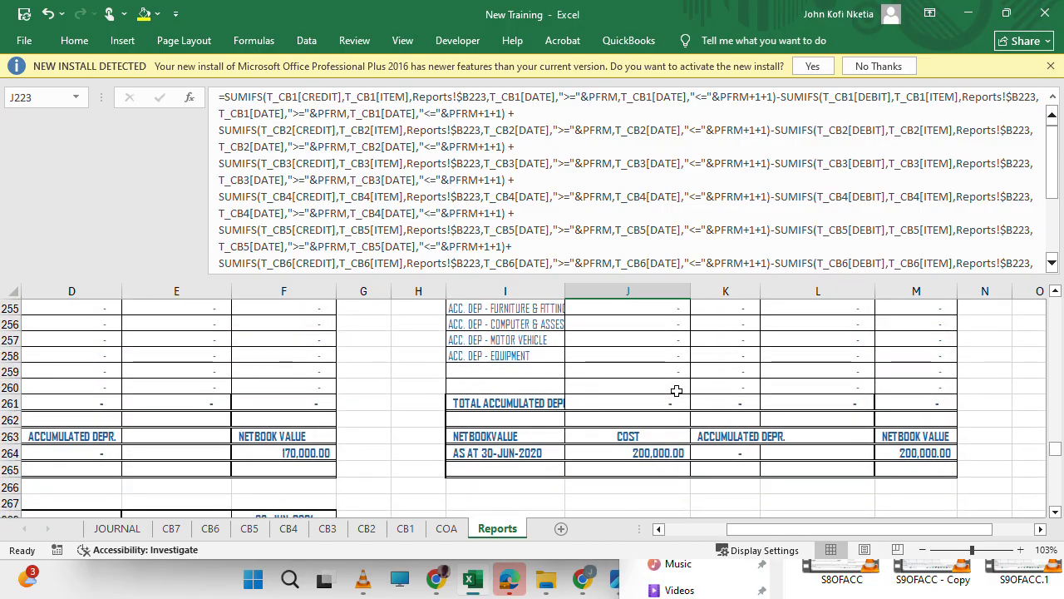
scroll(676, 391, "up", 4)
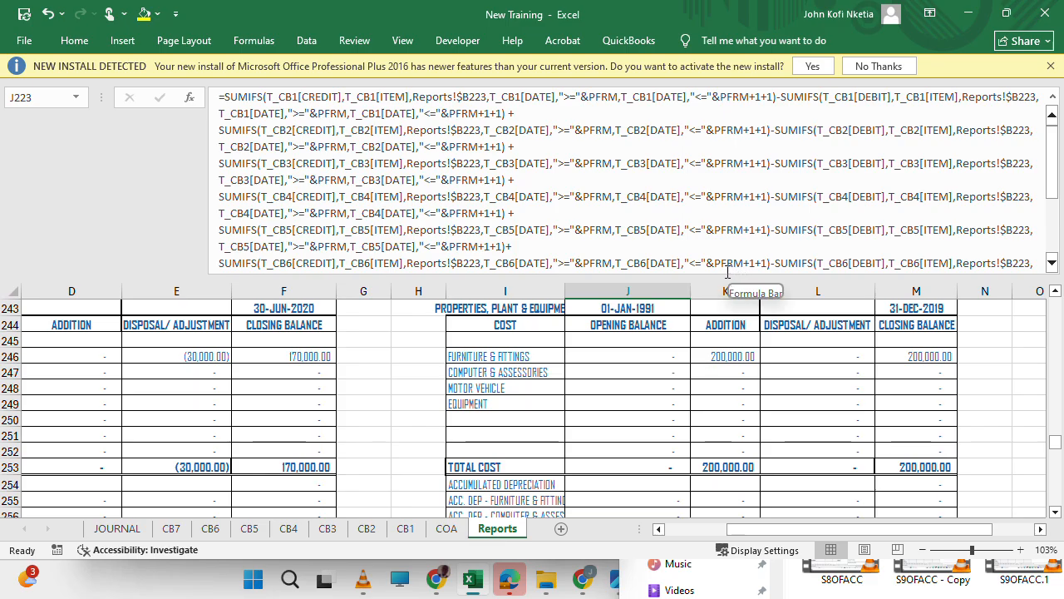
left_click_drag(758, 277, 760, 93)
left_click(568, 348)
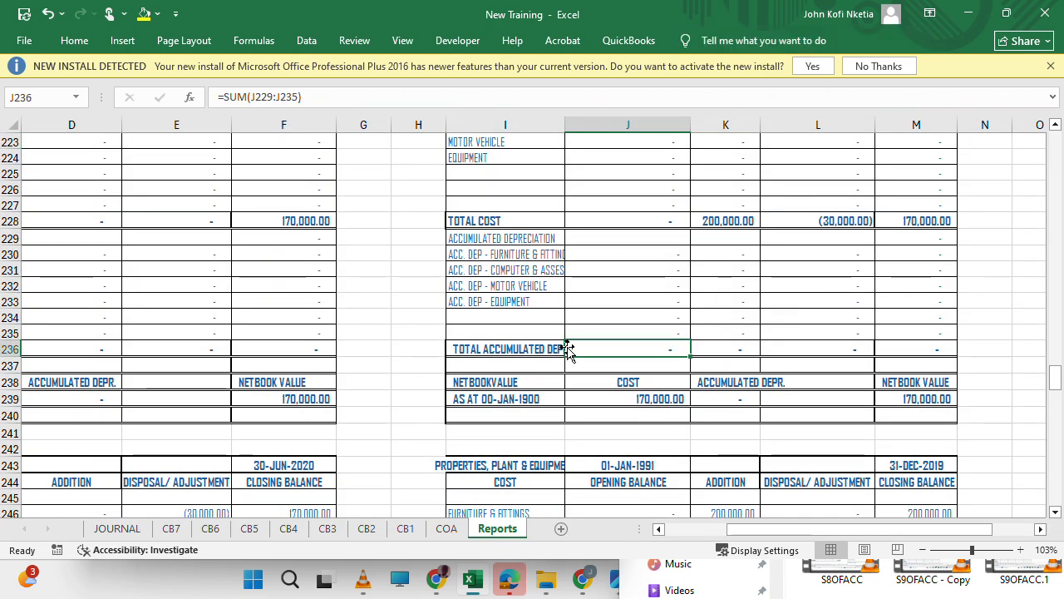
Review the 30-JUN and 31-DEC property, plant and equipment schedules and the intangible asset schedules below them.
scroll(566, 348, "down", 10)
scroll(567, 348, "up", 20)
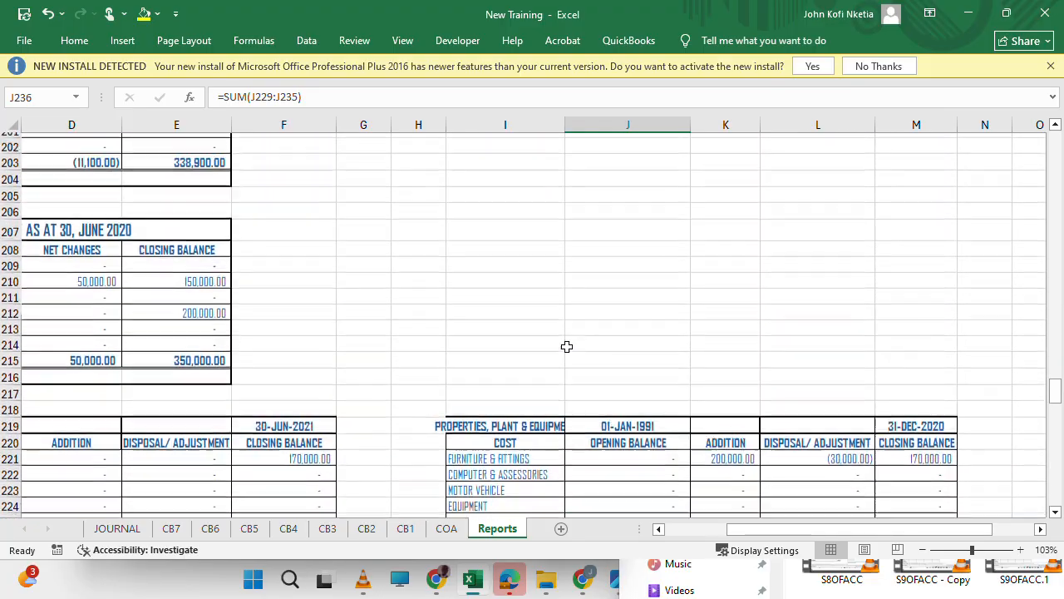
scroll(790, 369, "up", 11)
scroll(790, 369, "left", 1)
scroll(795, 369, "down", 1)
scroll(795, 369, "down", 20)
scroll(795, 369, "up", 11)
scroll(794, 369, "up", 6)
scroll(794, 368, "right", 2)
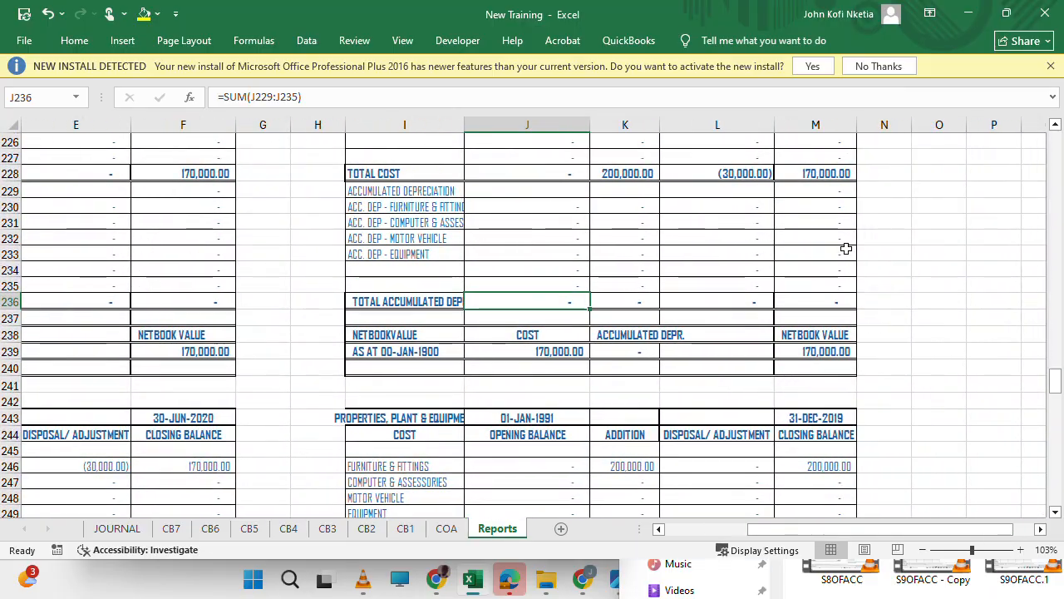
scroll(673, 301, "down", 15)
scroll(671, 301, "left", 4)
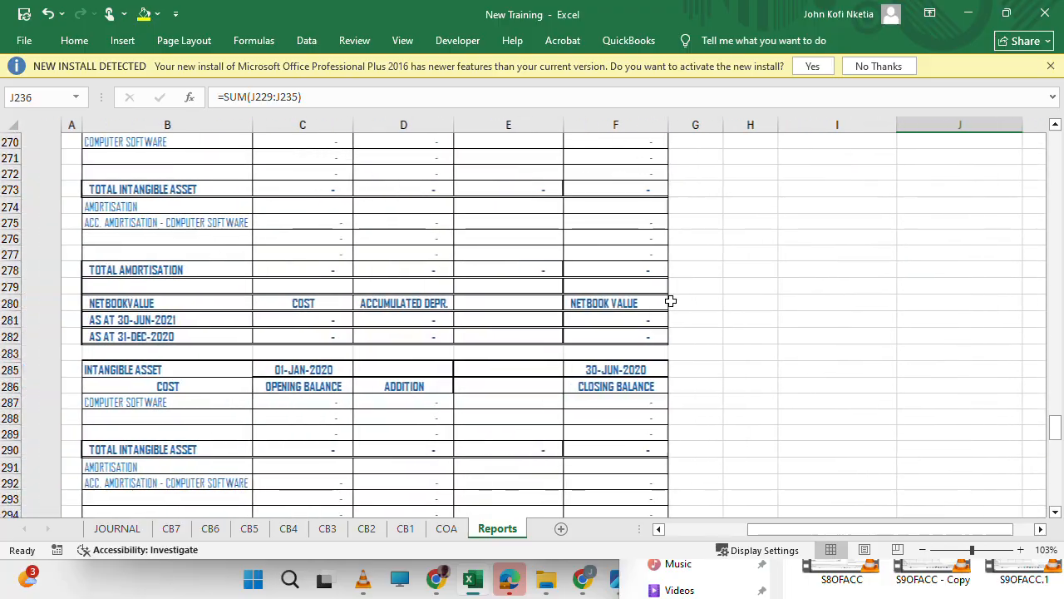
Inspect the formula for Proceeds from Disposals of Assets in F91.
scroll(671, 301, "up", 20)
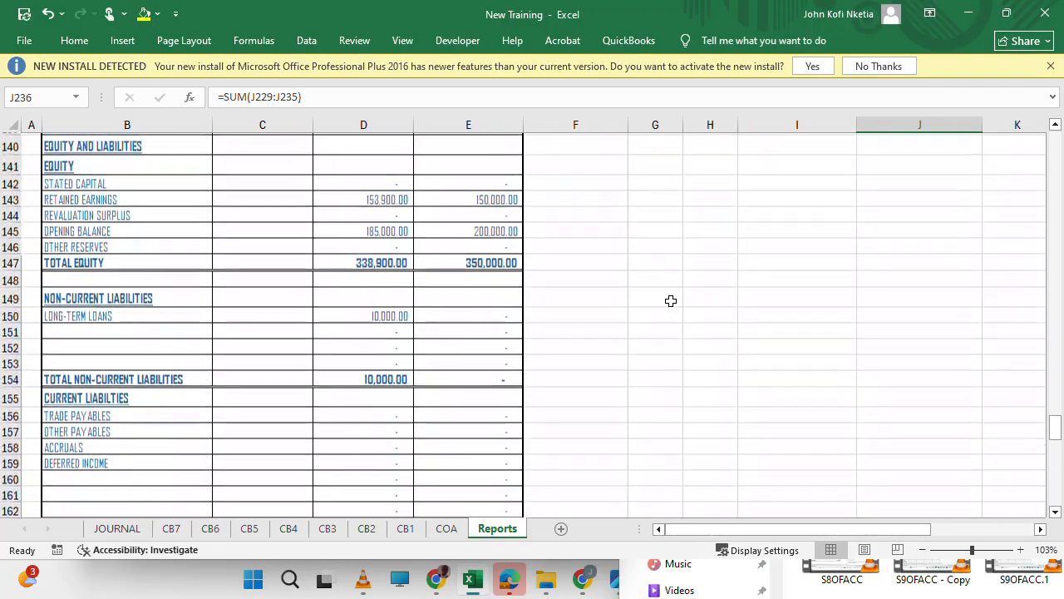
scroll(671, 301, "up", 1)
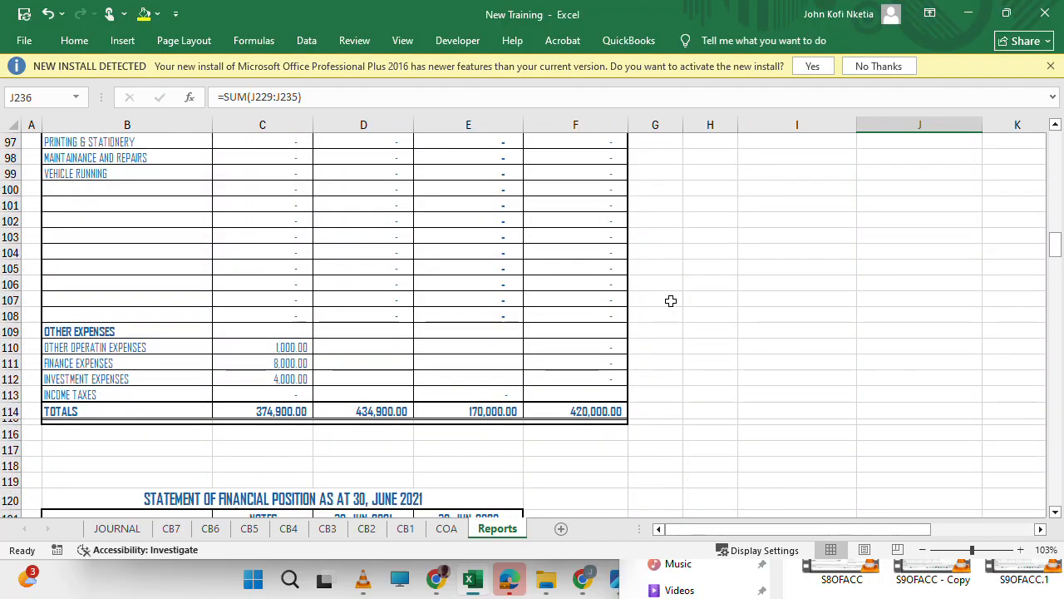
scroll(670, 301, "up", 8)
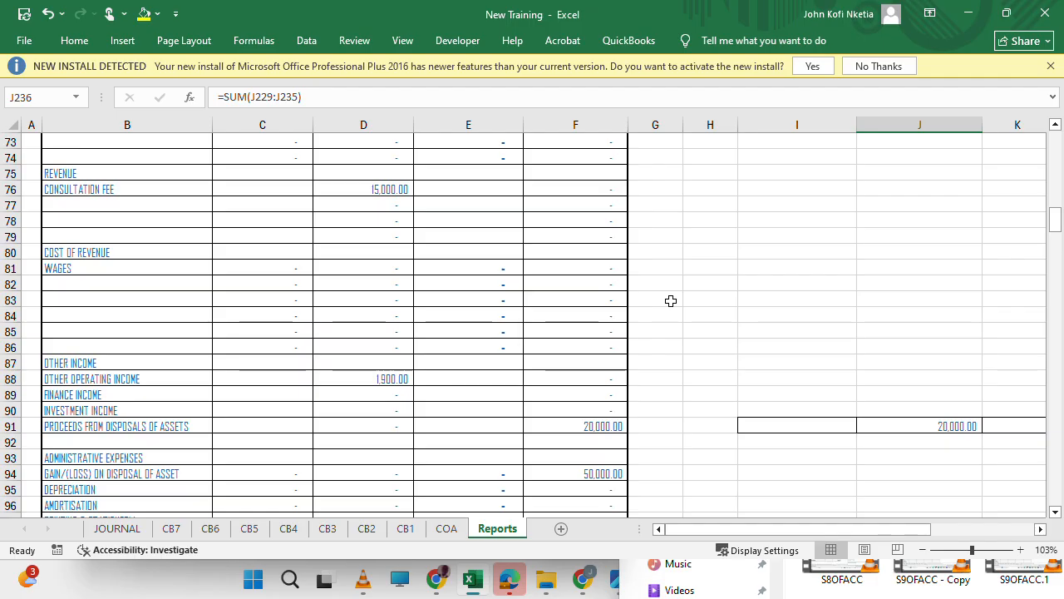
left_click(596, 425)
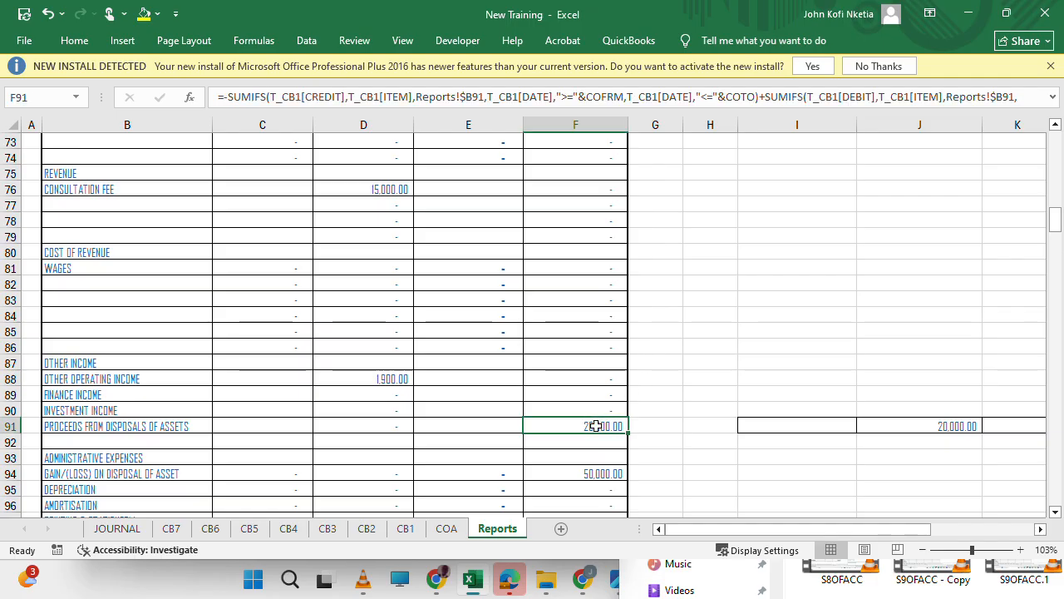
Examine the 30-JUN-2021 and 30-JUN-2020 columns of the statement of financial position against the account balances and totals above it.
scroll(582, 460, "down", 13)
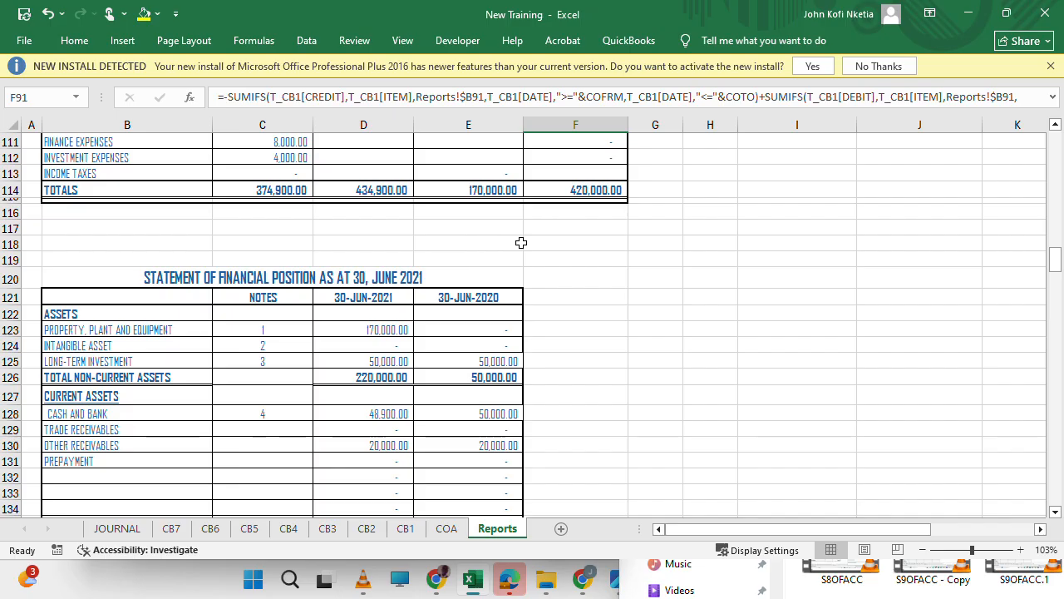
scroll(520, 242, "up", 3)
scroll(520, 242, "up", 14)
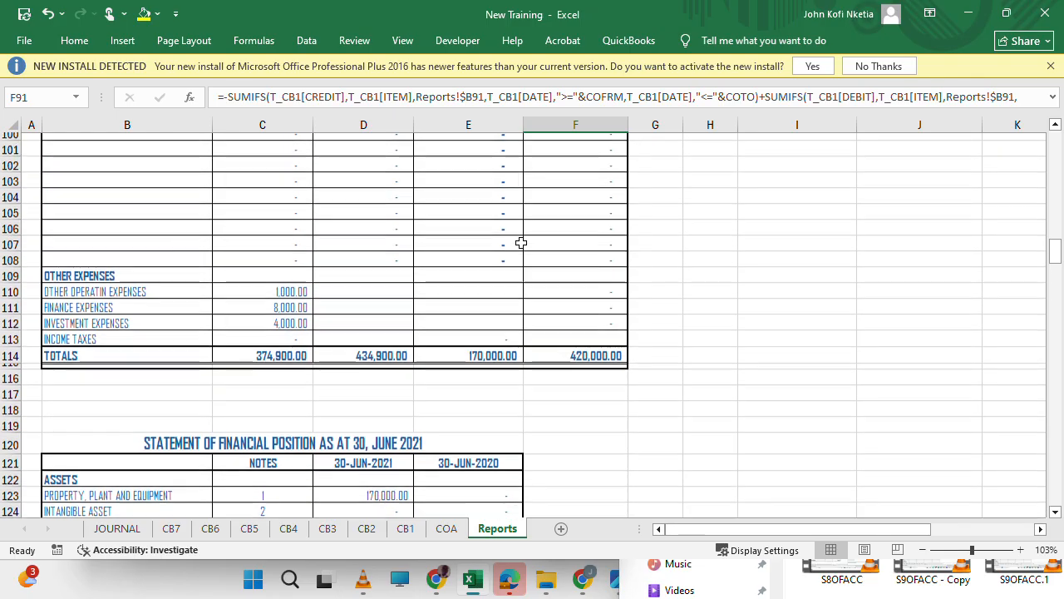
scroll(352, 300, "up", 7)
scroll(339, 293, "up", 2)
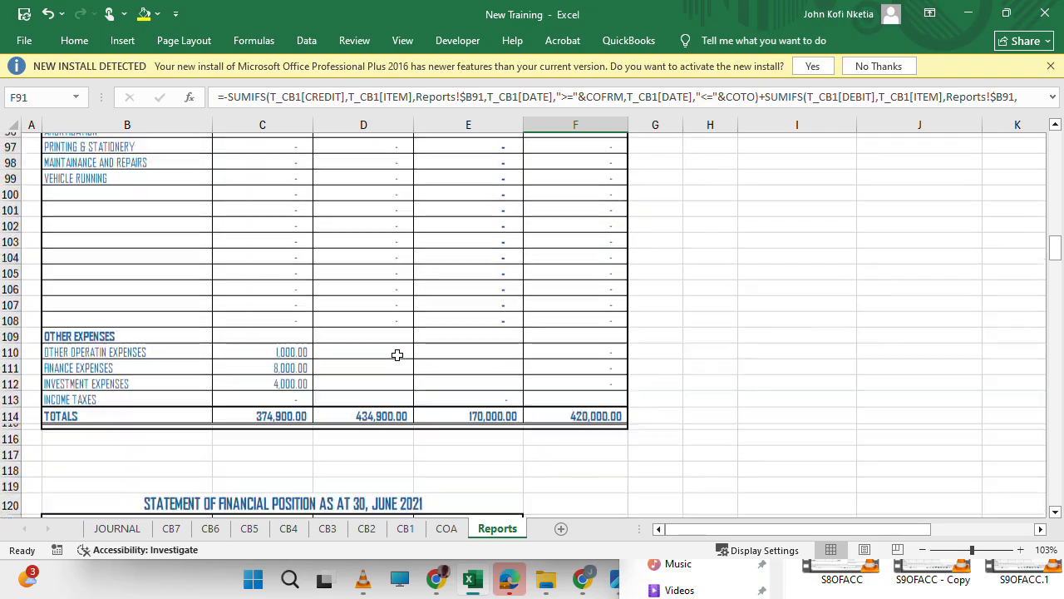
scroll(397, 355, "down", 8)
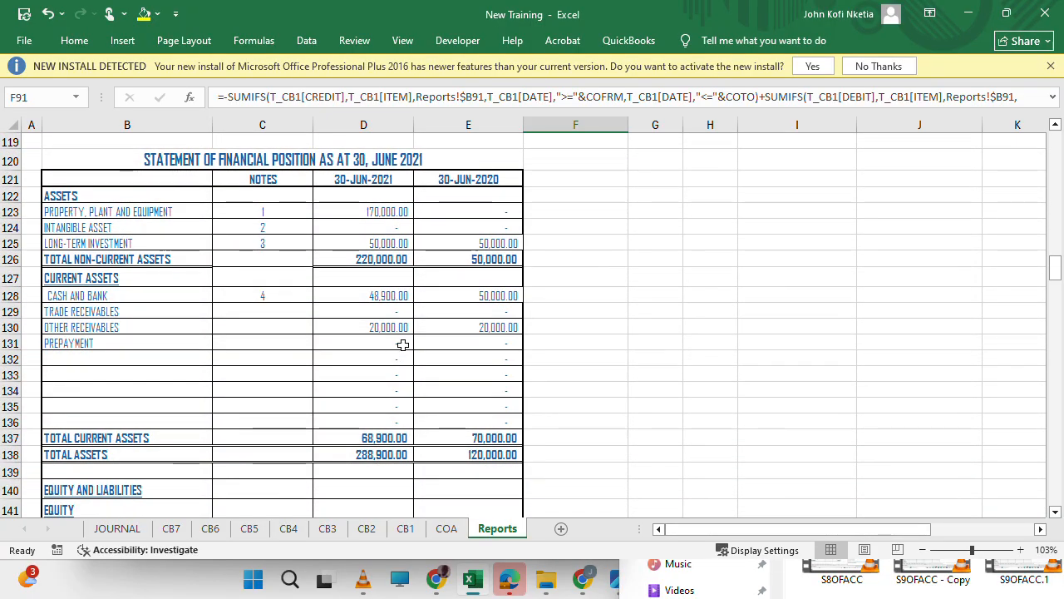
scroll(421, 307, "up", 3)
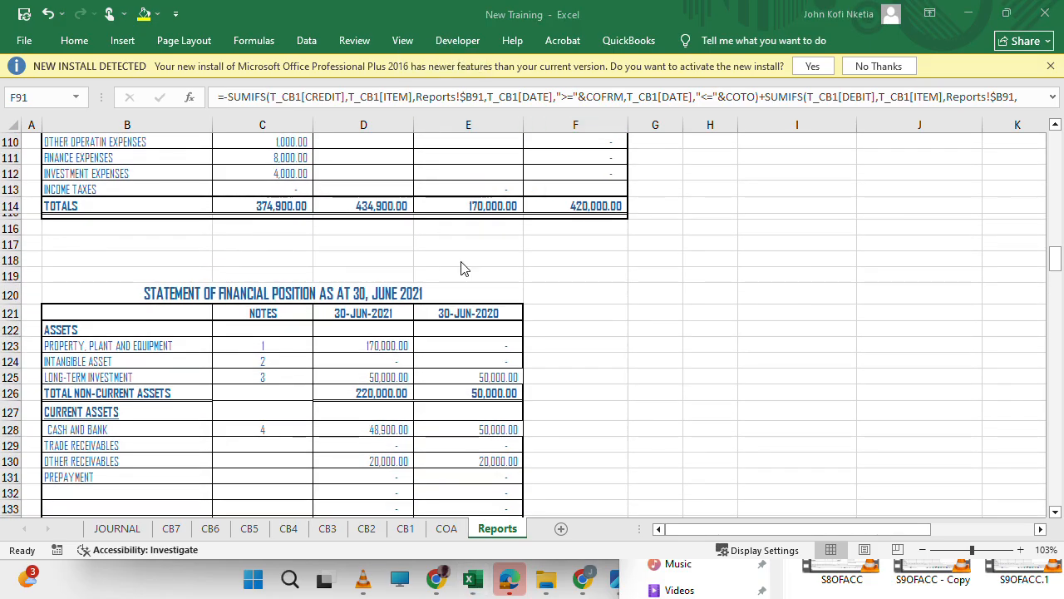
scroll(441, 393, "down", 5)
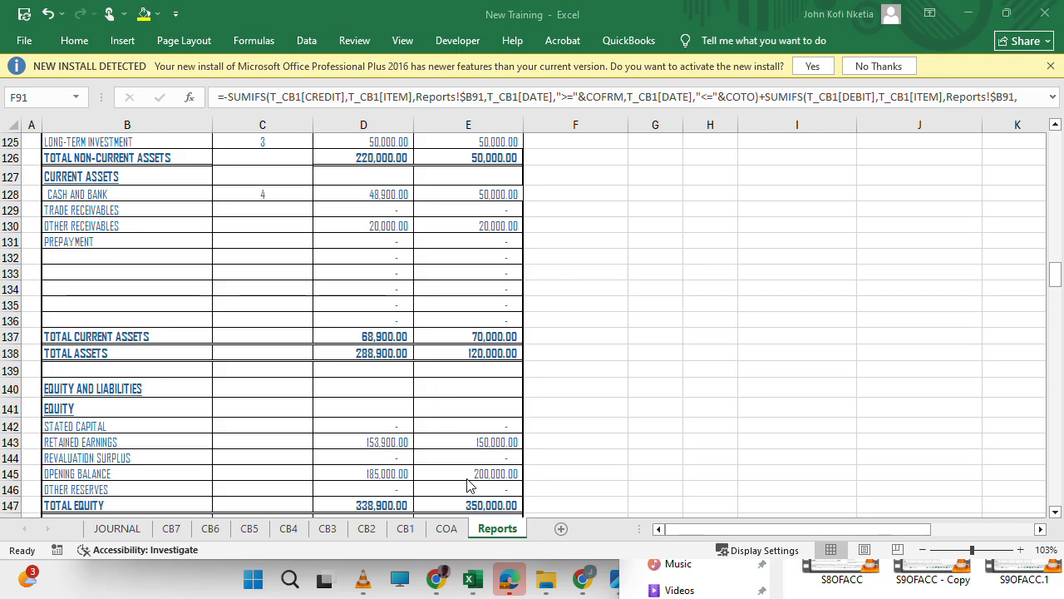
scroll(441, 371, "up", 5)
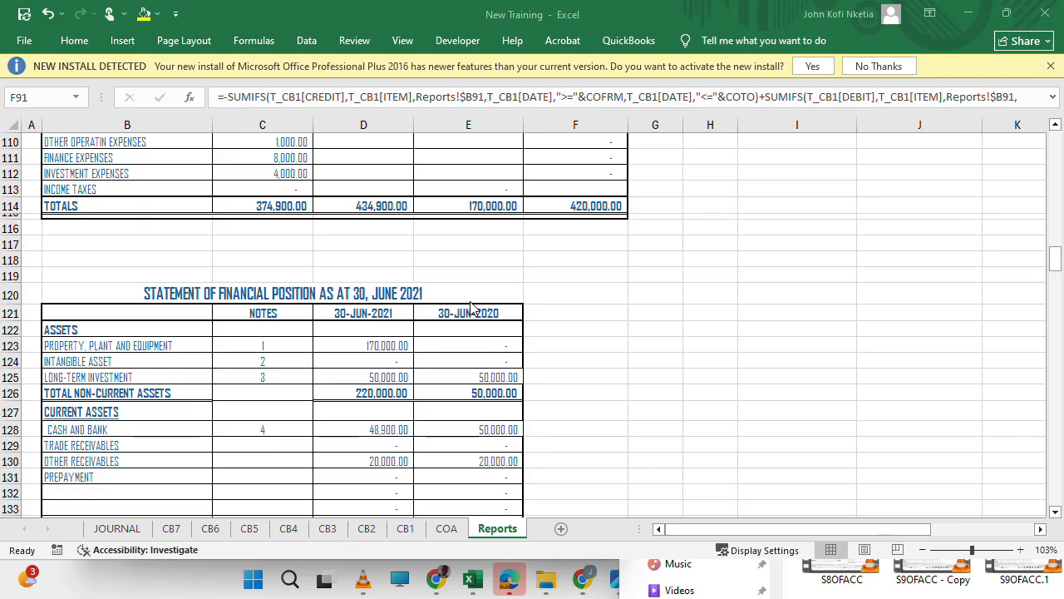
scroll(497, 288, "up", 20)
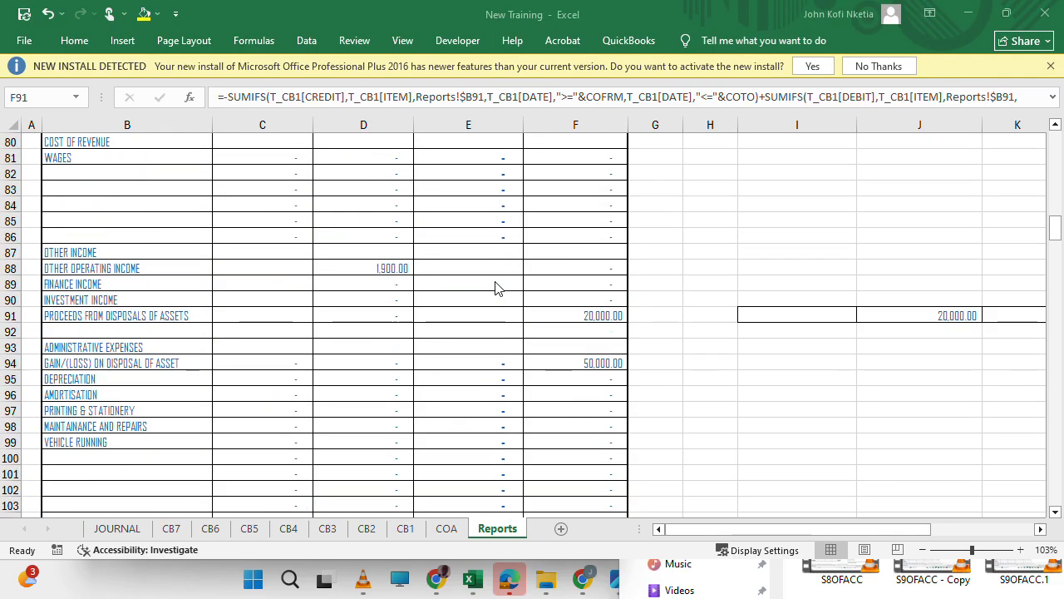
scroll(496, 288, "up", 6)
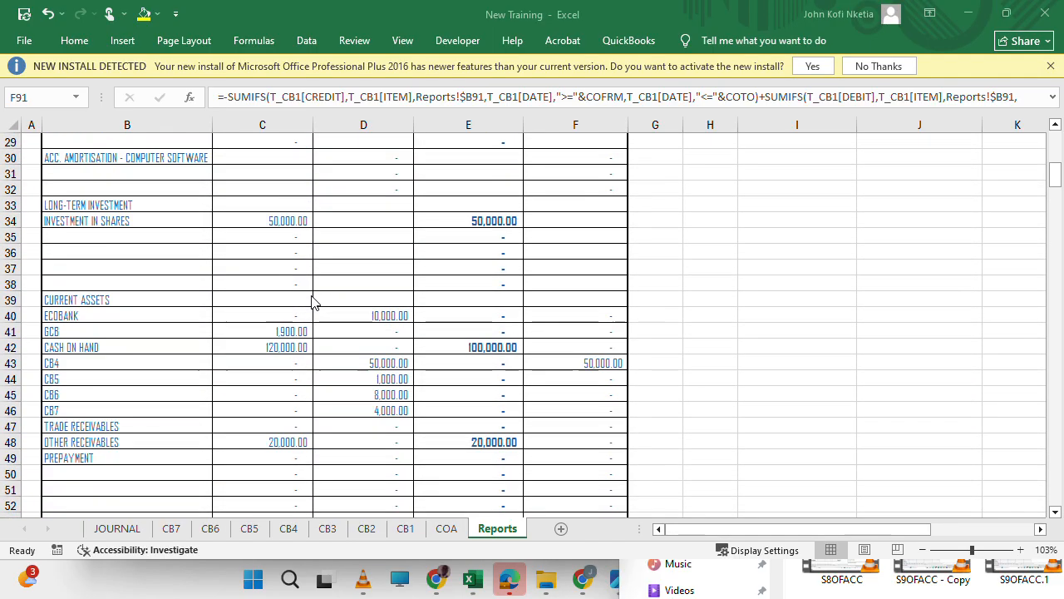